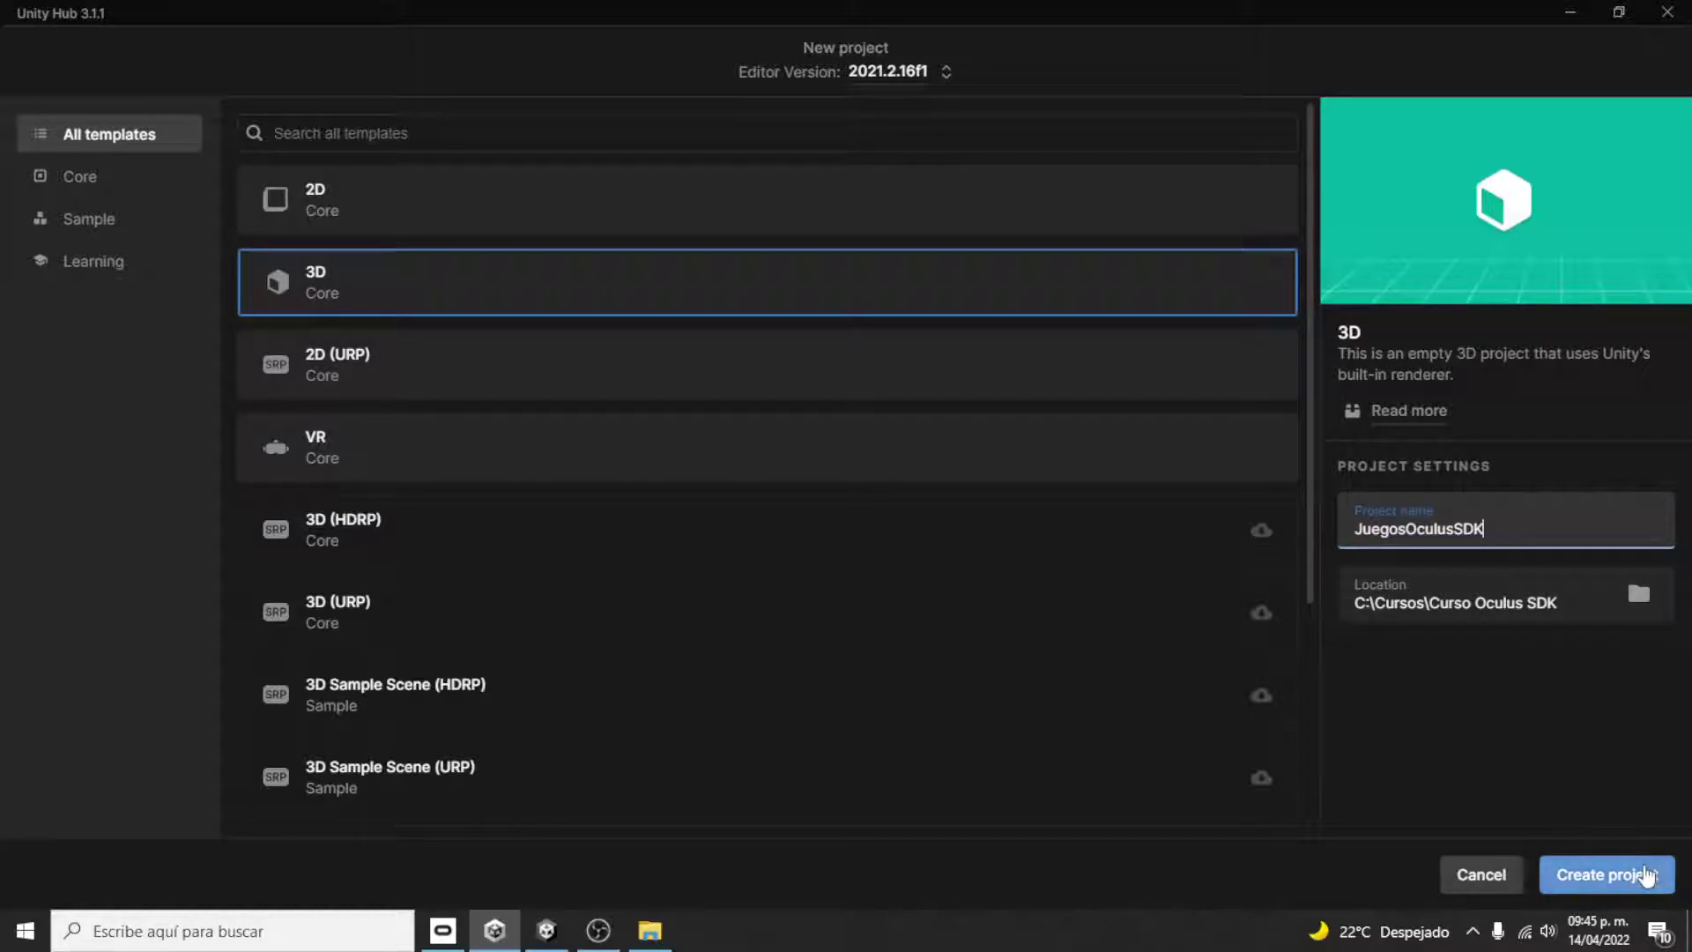
- Create the 3D project JuegosOculusSDK, then bring the Juegos Curso Oculus editor forward
{"action": "left_click", "coordinate": [1605, 875]}
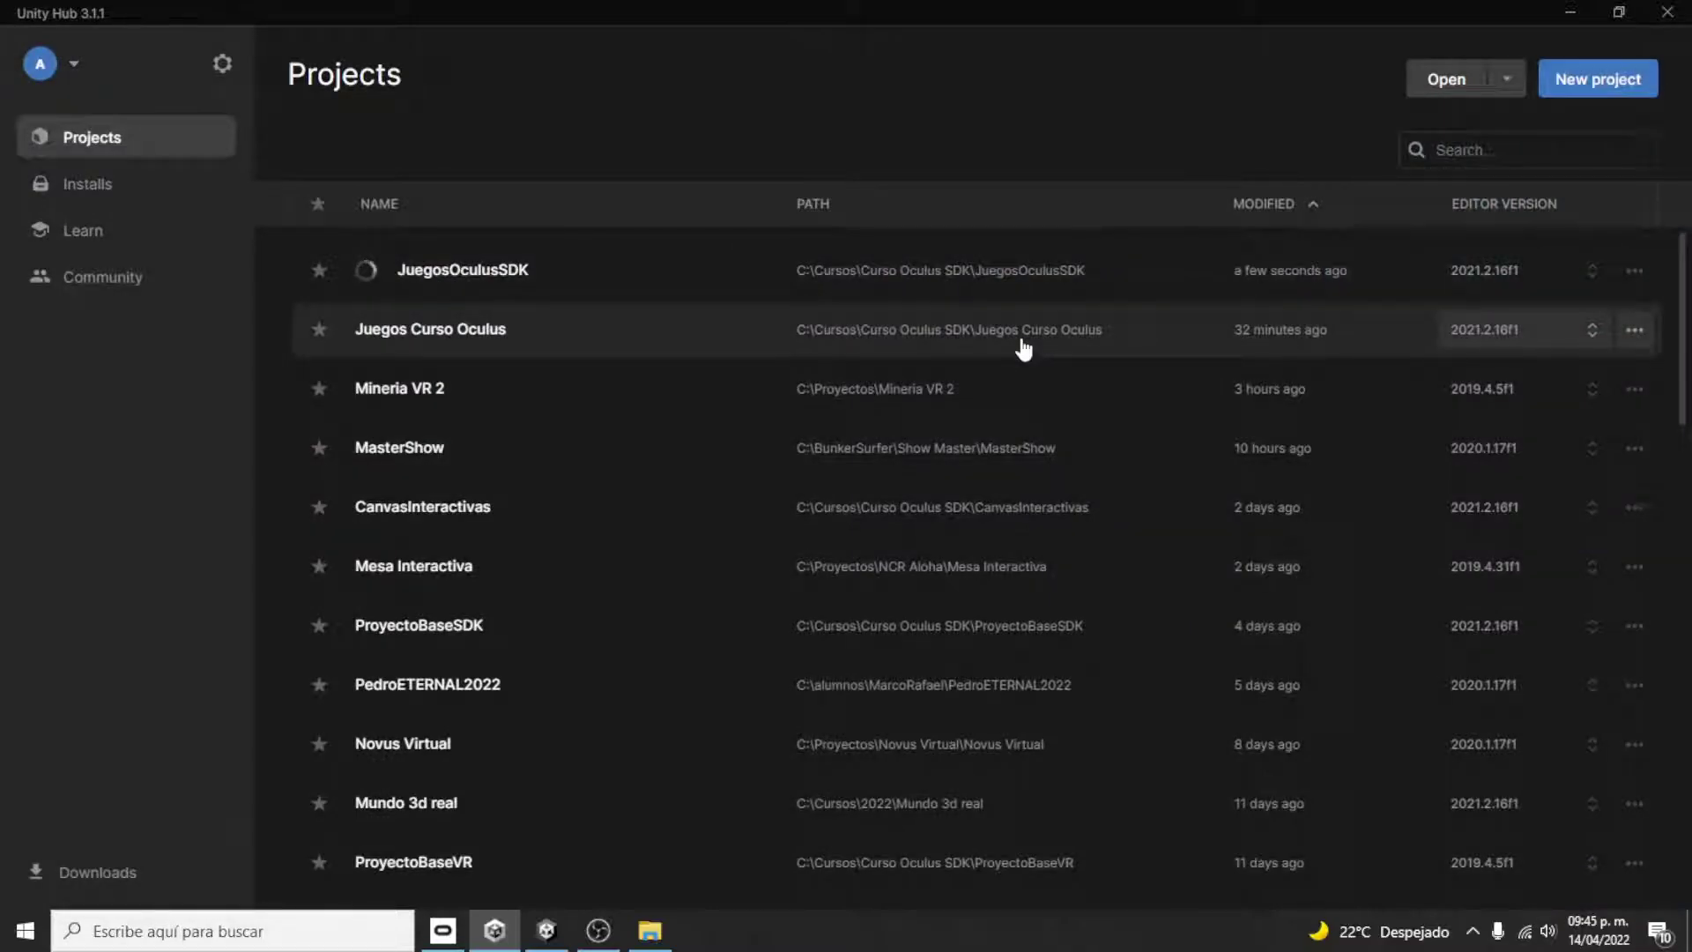
{"action": "left_click", "coordinate": [544, 936]}
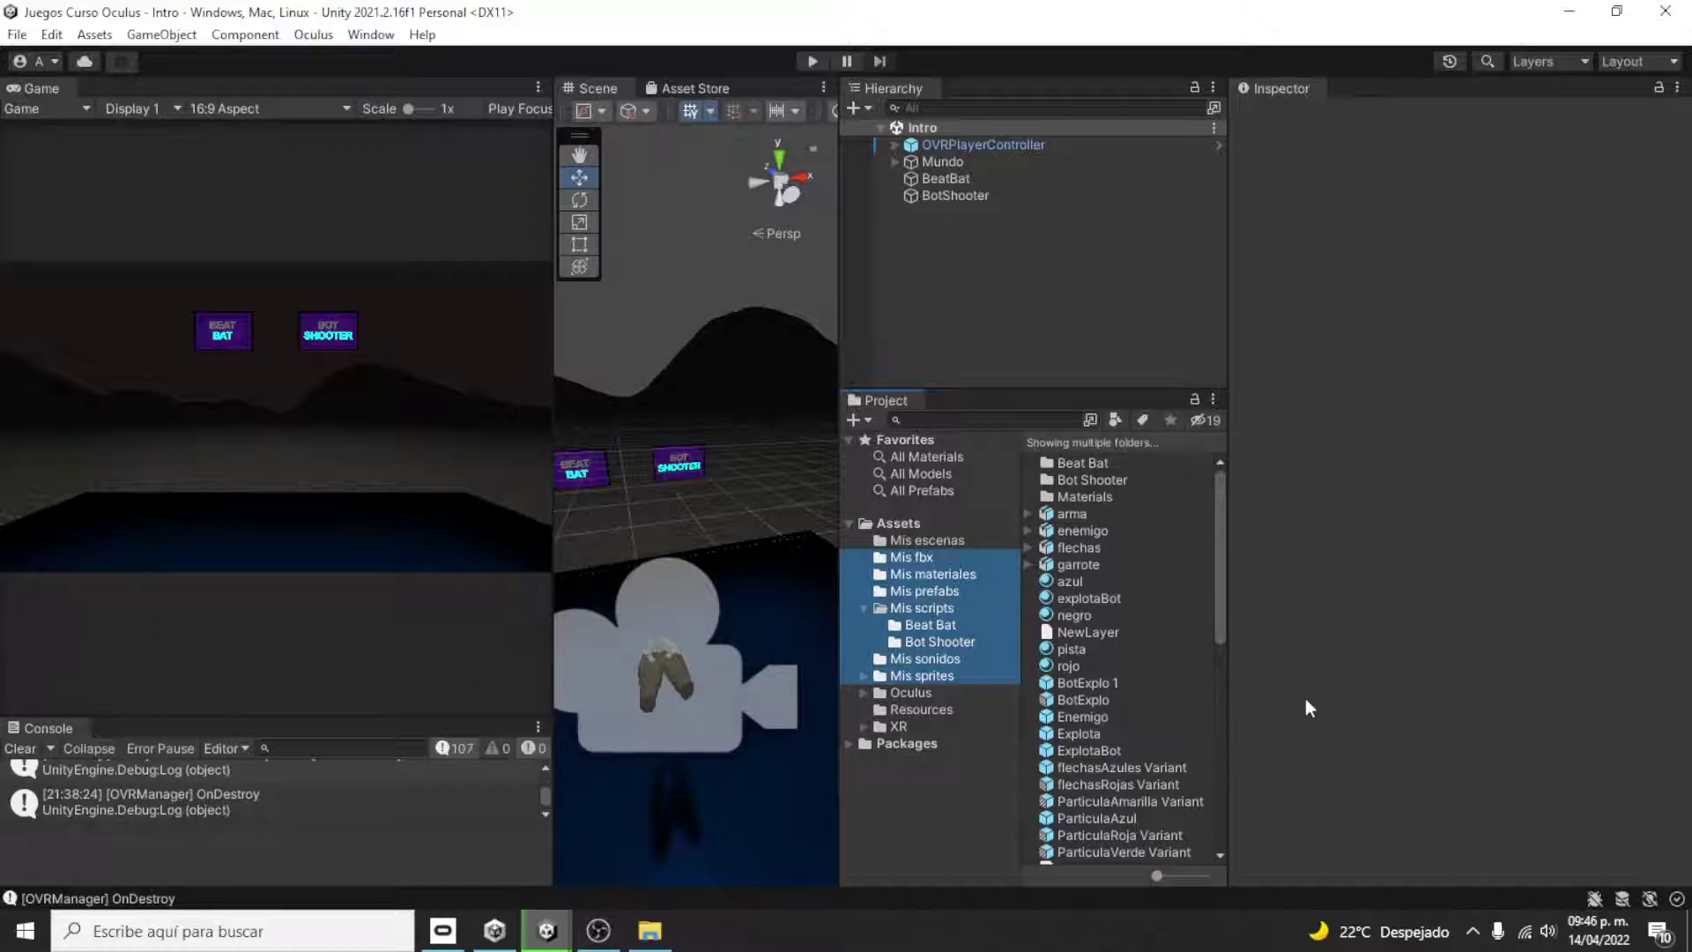
- Open the Ganaste scene from the Mis escenas folder
{"action": "left_click", "coordinate": [935, 539]}
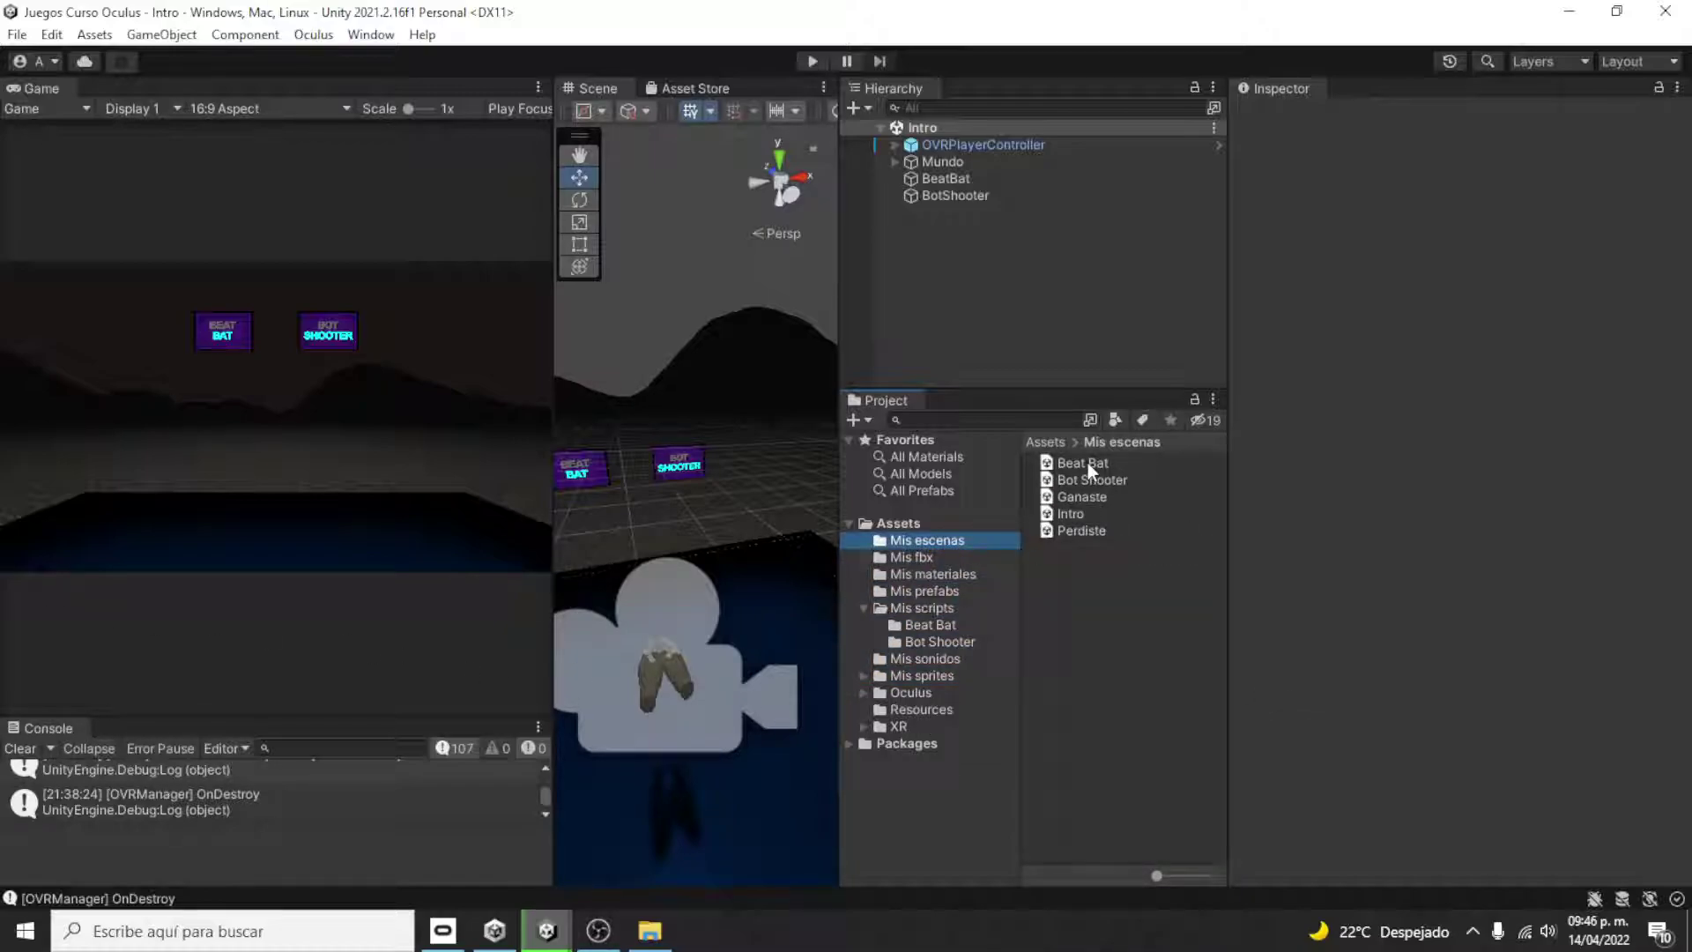
{"action": "left_click", "coordinate": [1080, 514]}
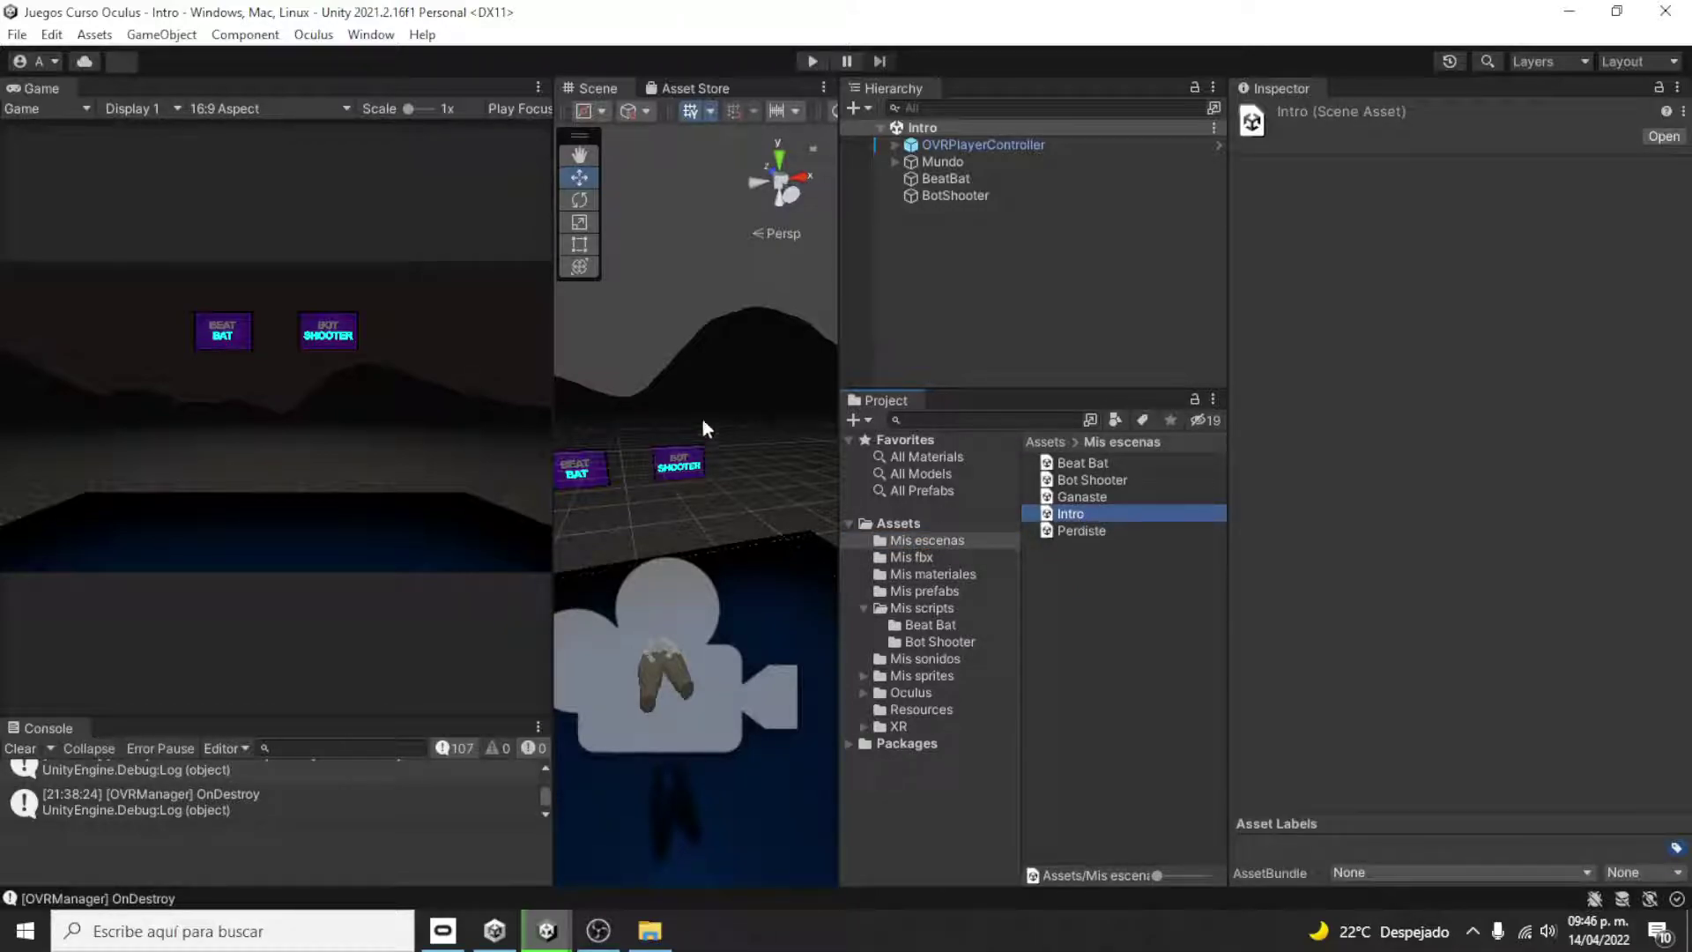
{"action": "double_click", "coordinate": [1076, 497]}
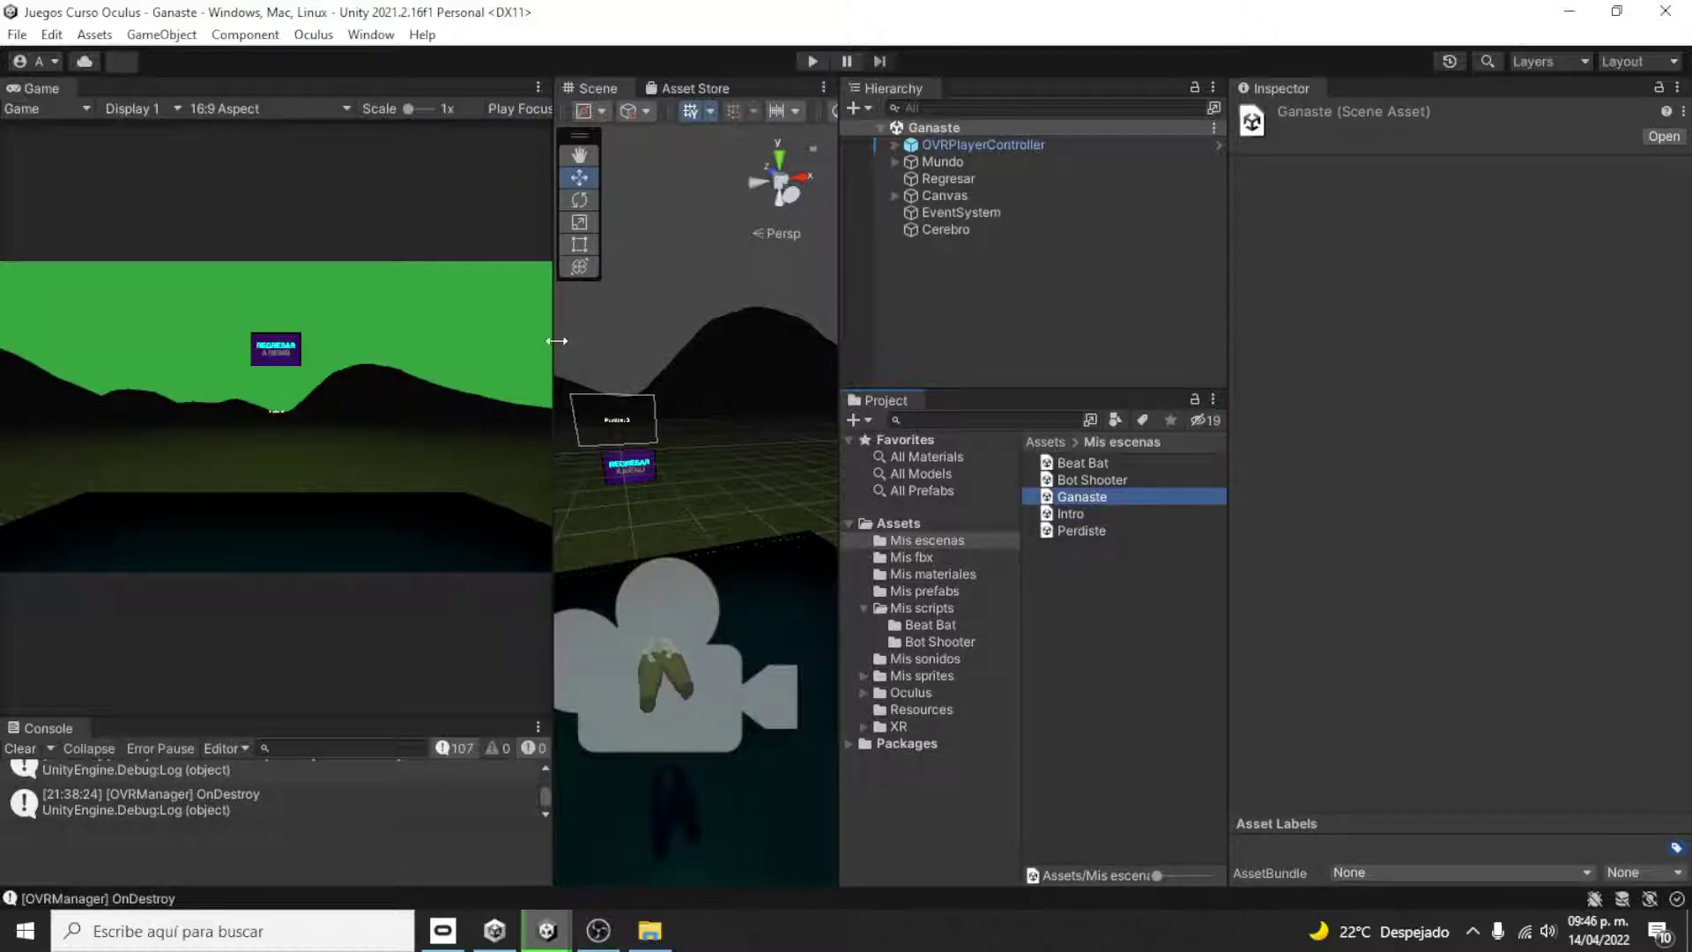
- Open the Beat Bat scene and pan the Scene view across the level
{"action": "left_click_drag", "start_coordinate": [556, 340], "coordinate": [378, 341]}
{"action": "scroll", "coordinate": [637, 453], "scroll_direction": "down", "scroll_amount": 3}
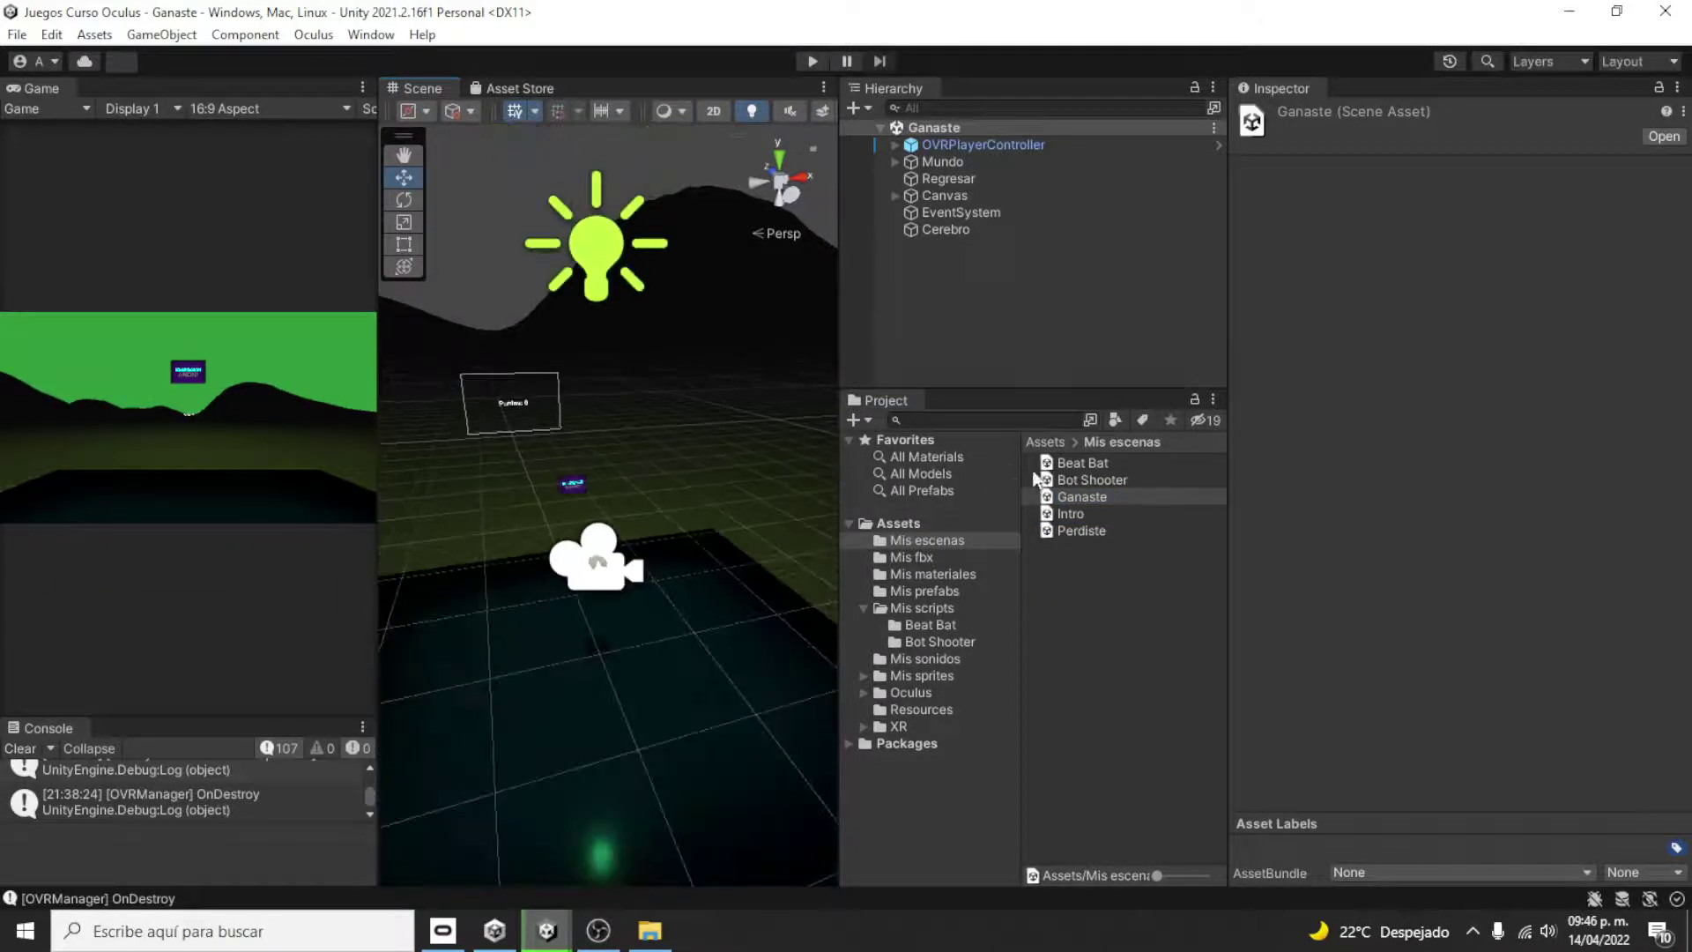
{"action": "double_click", "coordinate": [1073, 465]}
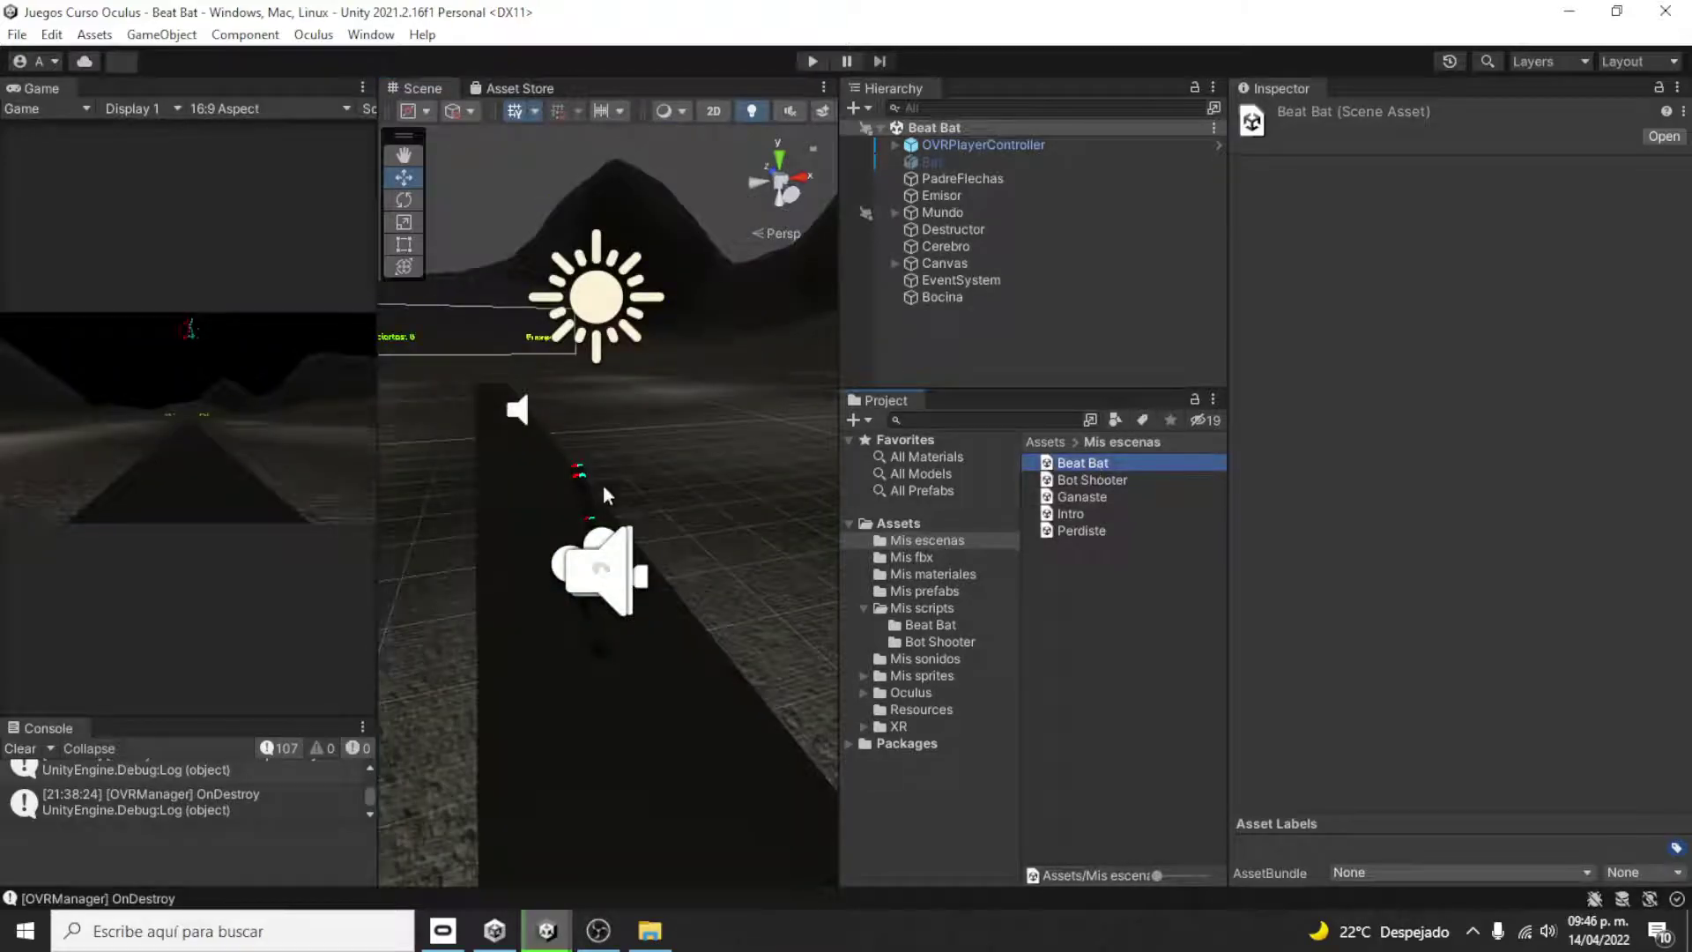
{"action": "scroll", "coordinate": [583, 493], "scroll_direction": "down", "scroll_amount": 3}
{"action": "scroll", "coordinate": [583, 494], "scroll_direction": "down", "scroll_amount": 3}
{"action": "scroll", "coordinate": [584, 493], "scroll_direction": "down", "scroll_amount": 2}
{"action": "scroll", "coordinate": [584, 493], "scroll_direction": "down", "scroll_amount": 2}
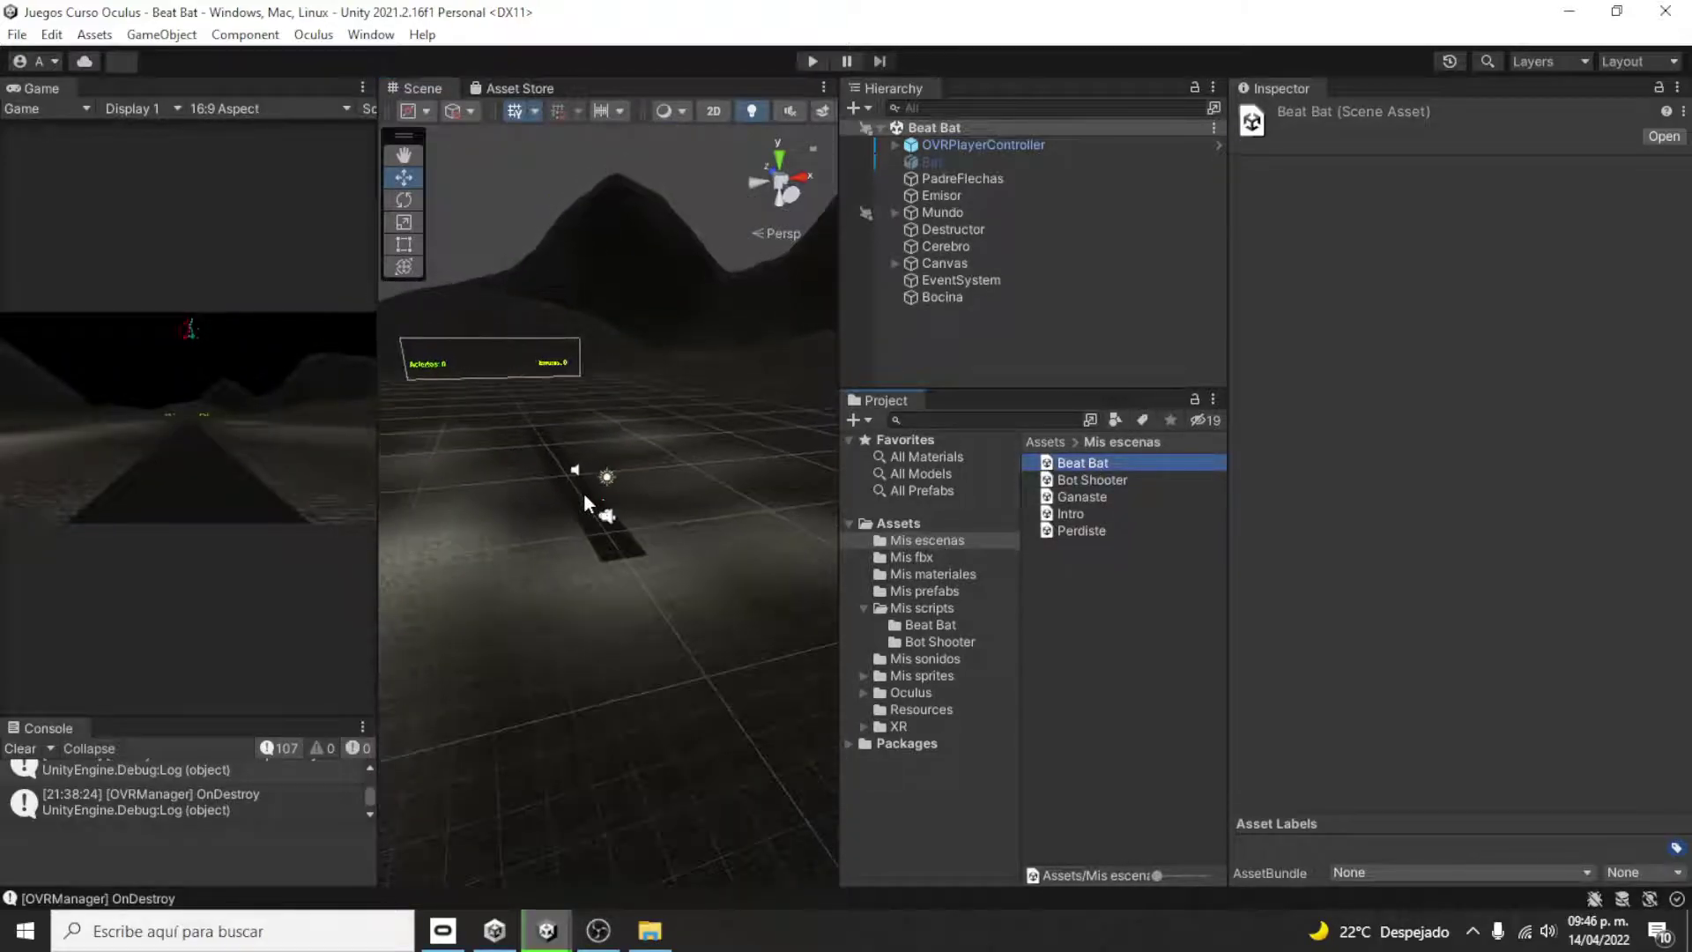
{"action": "mouse_move", "coordinate": [584, 493]}
{"action": "middle_mouse_down"}
{"action": "mouse_move", "coordinate": [425, 743]}
{"action": "mouse_move", "coordinate": [763, 448]}
{"action": "mouse_move", "coordinate": [29, 815]}
{"action": "mouse_move", "coordinate": [621, 635]}
{"action": "middle_mouse_up"}
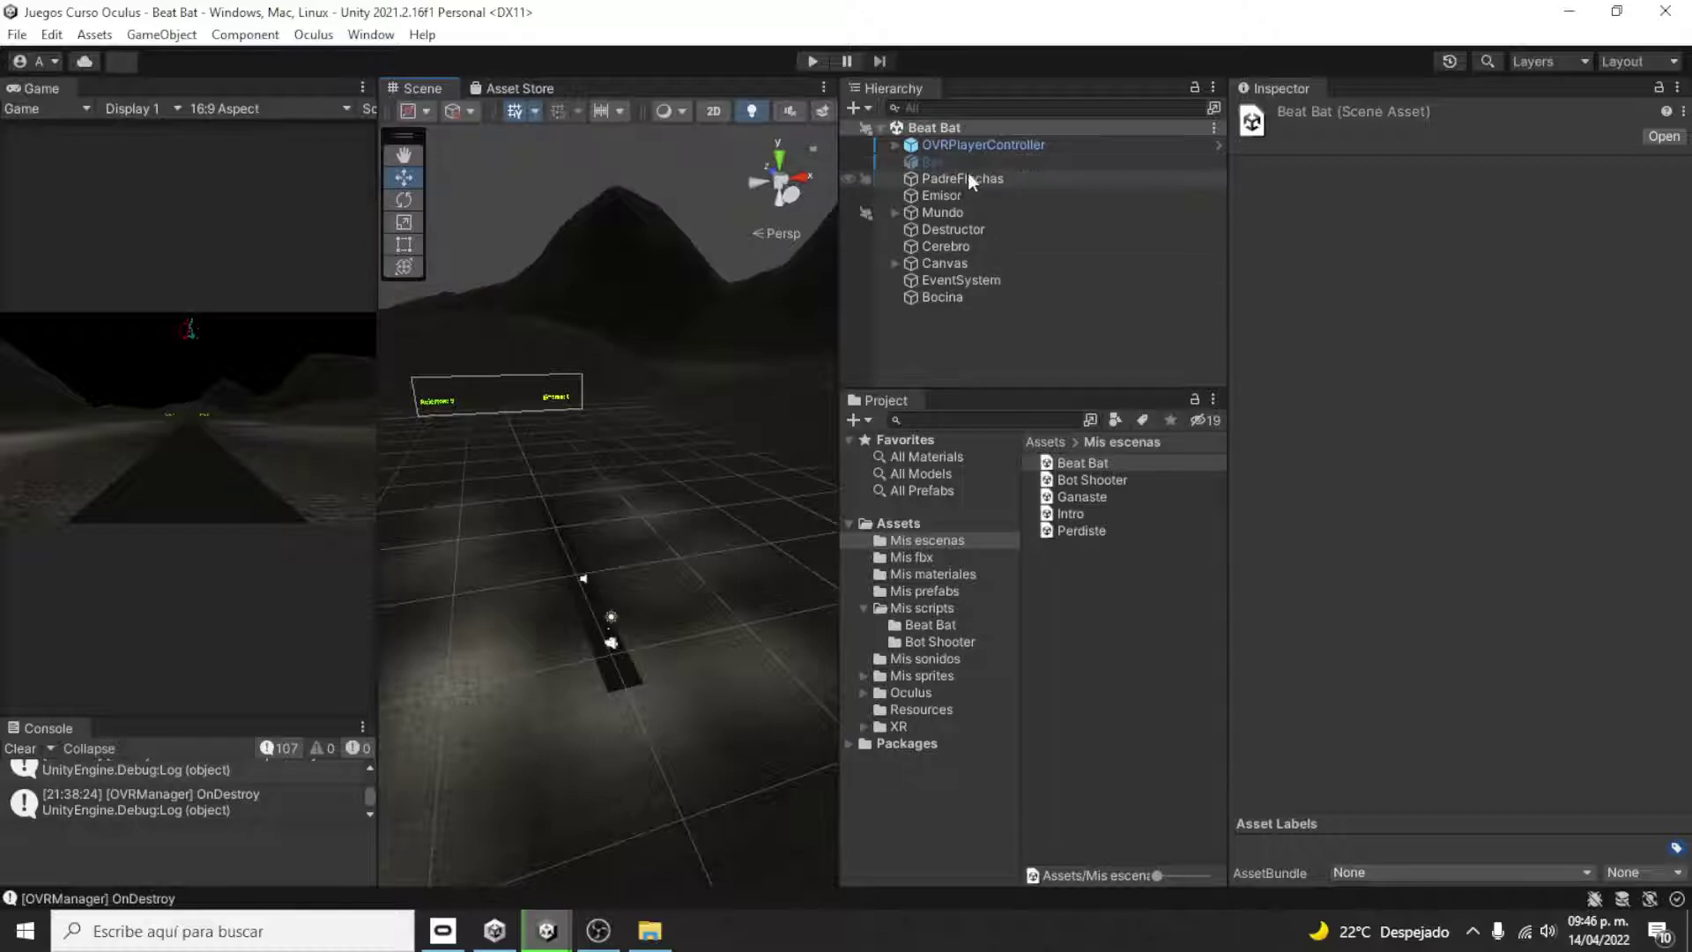
- Expand Mundo, frame the Nebulosa particle system, and rebalance the Game and Scene views
{"action": "left_click", "coordinate": [895, 213]}
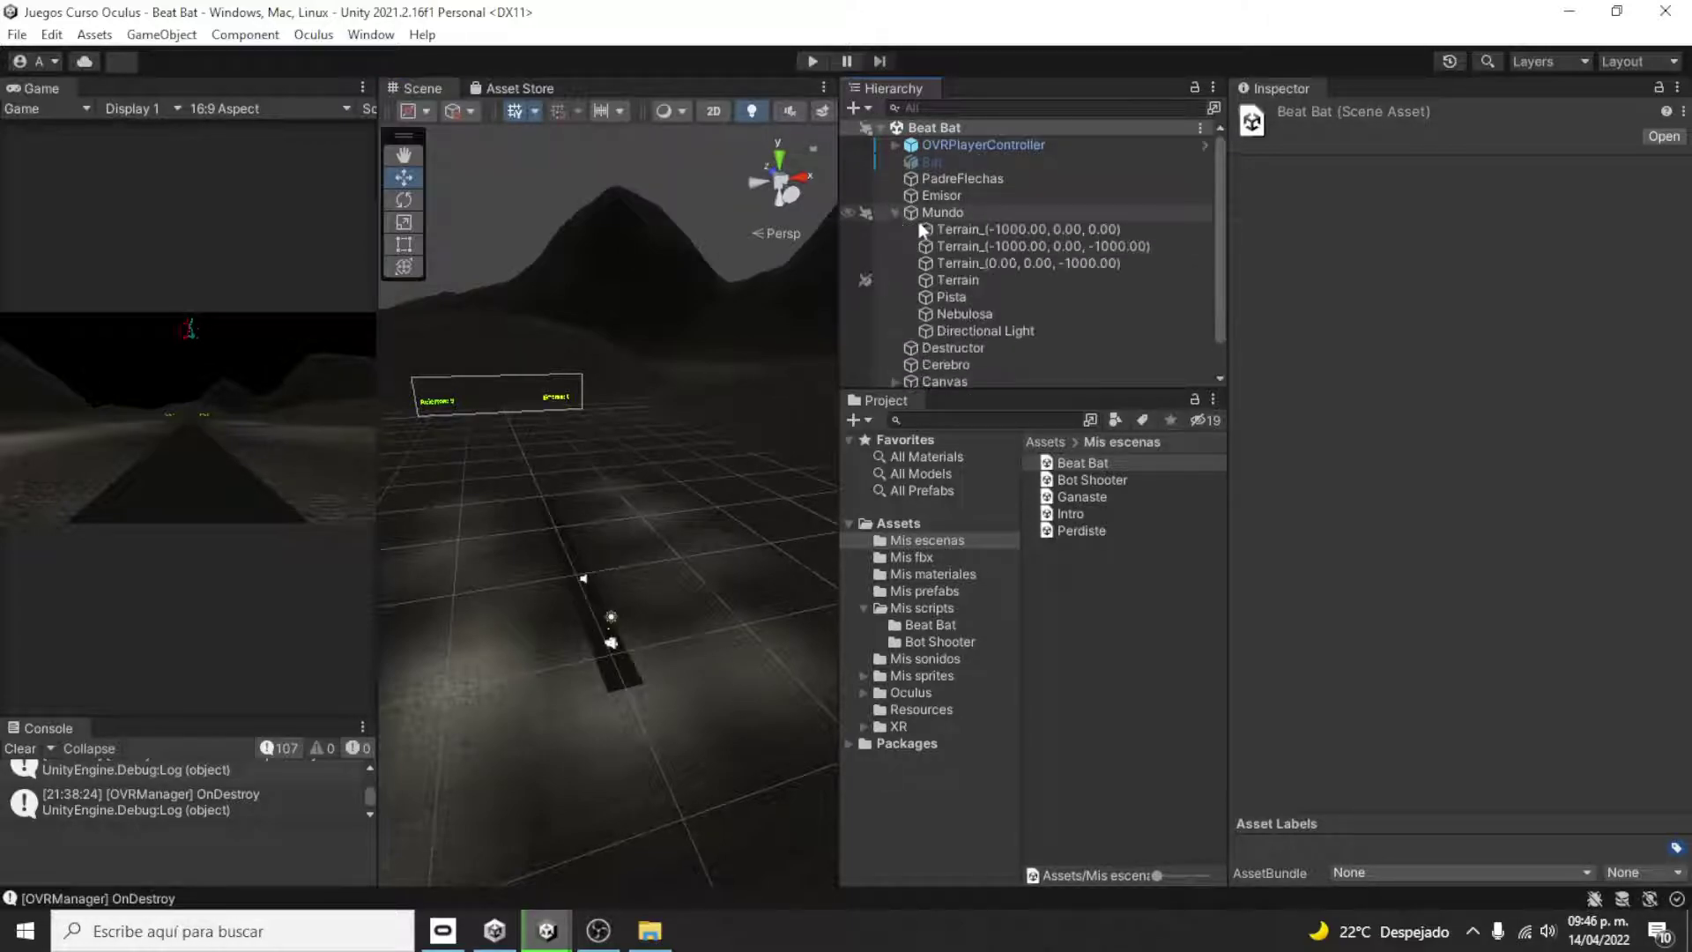
{"action": "double_click", "coordinate": [987, 316]}
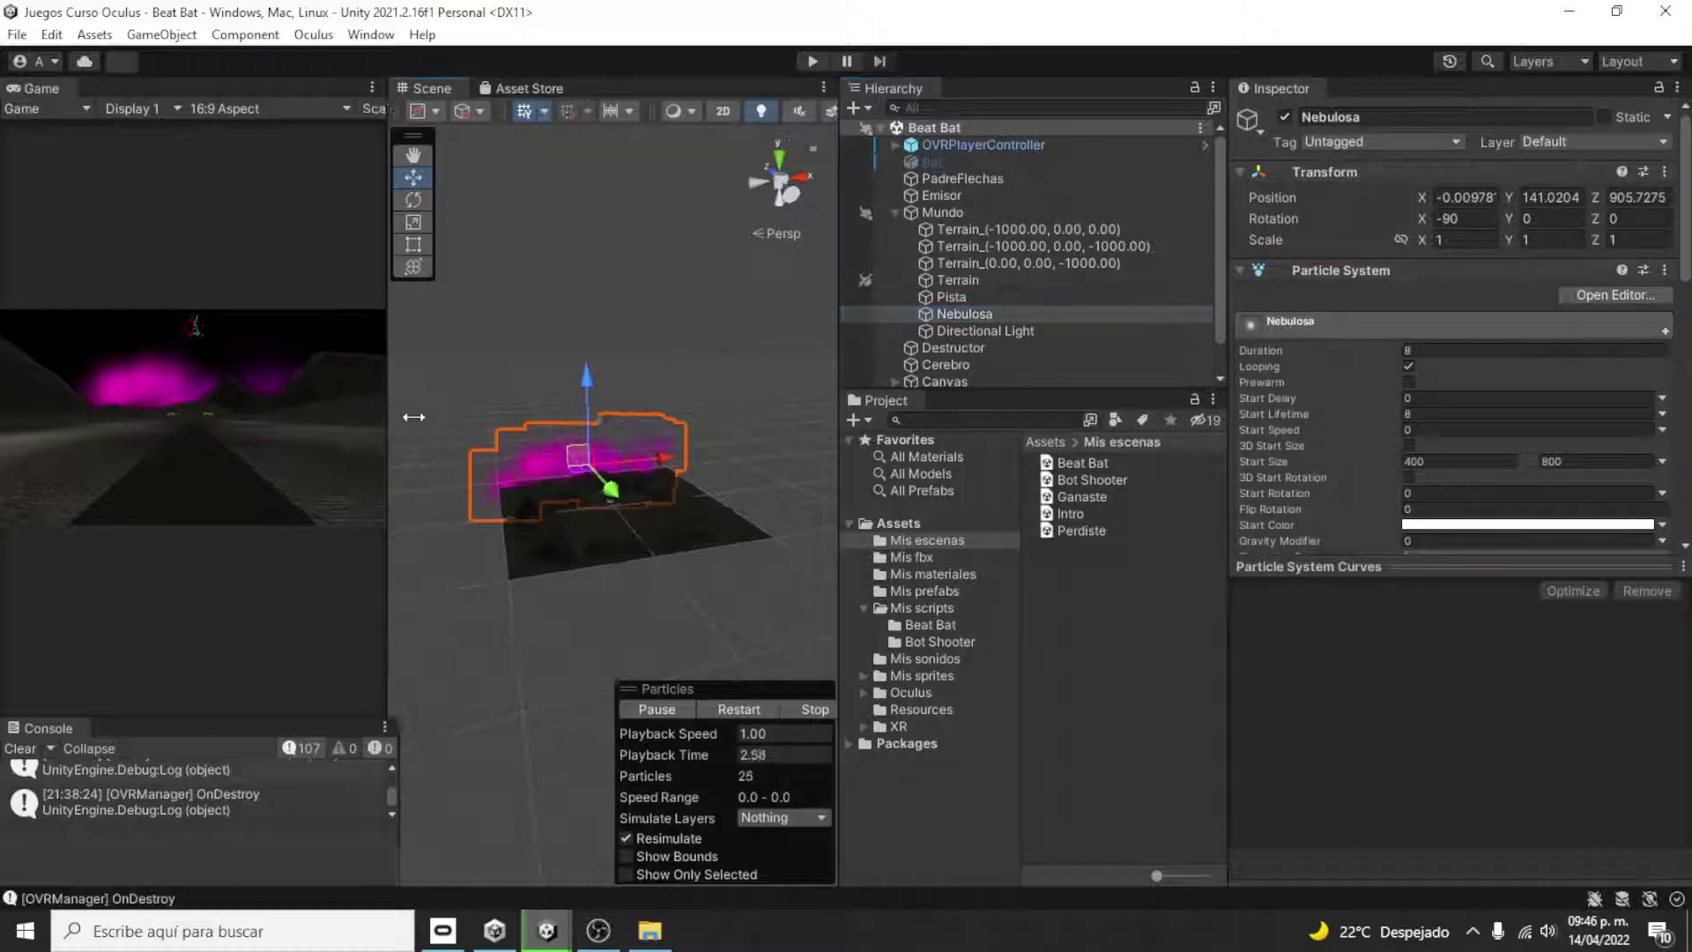
{"action": "left_click_drag", "start_coordinate": [380, 436], "coordinate": [1346, 445]}
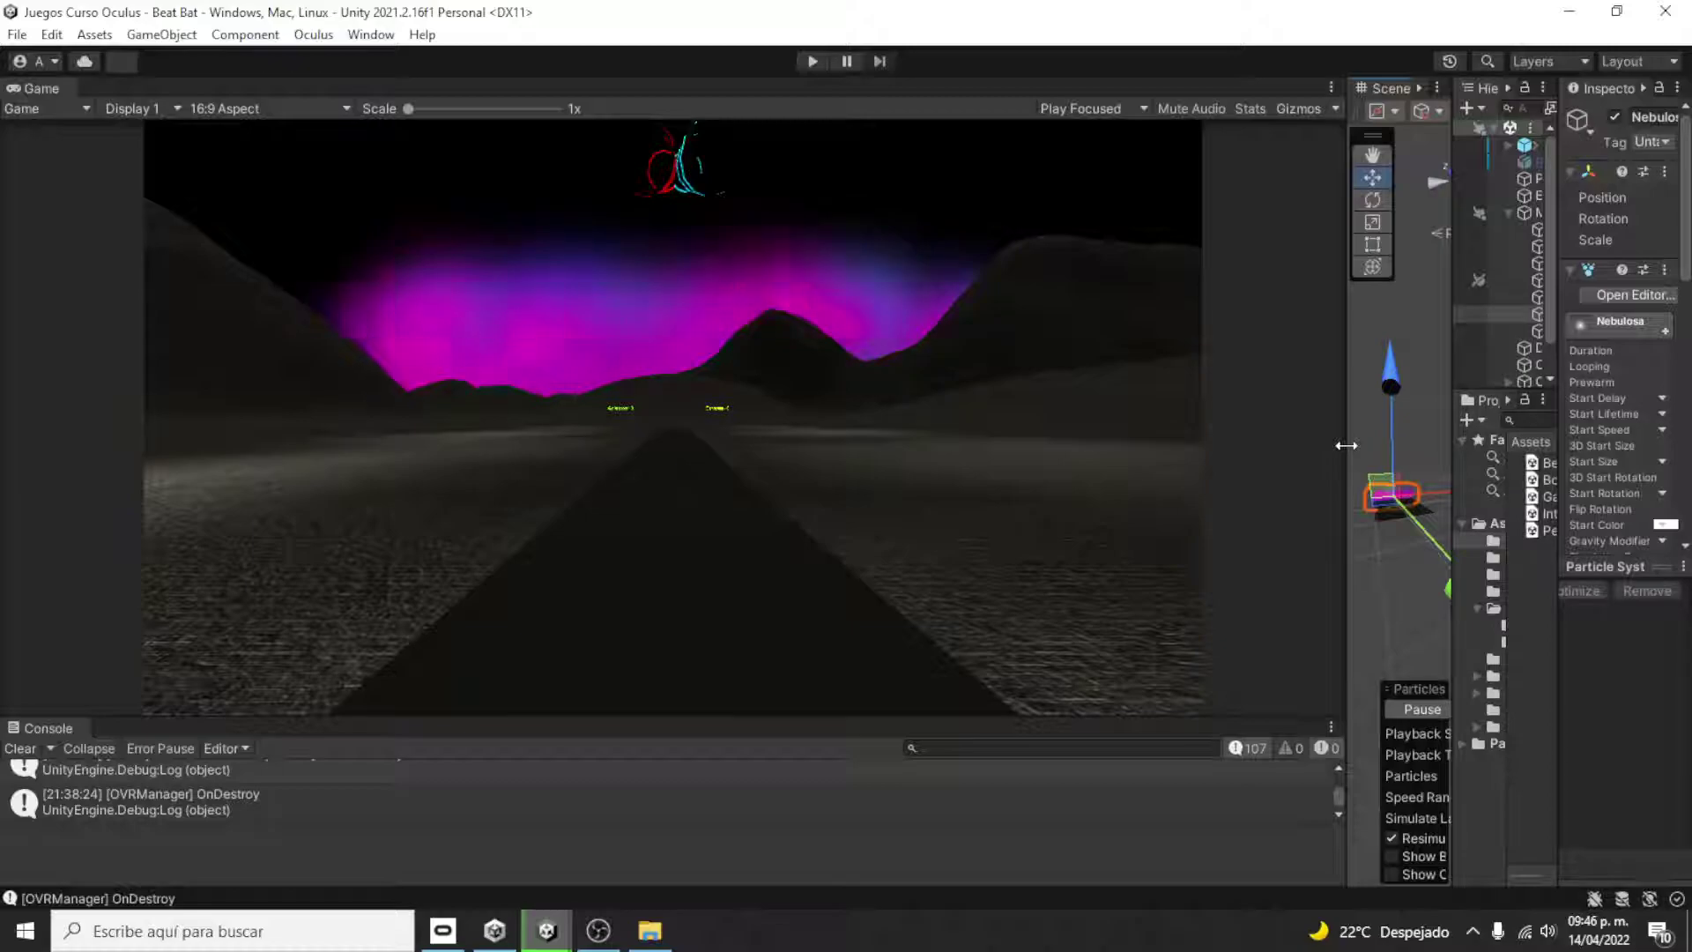
{"action": "mouse_move", "coordinate": [1346, 445]}
{"action": "left_mouse_down"}
{"action": "mouse_move", "coordinate": [762, 450]}
{"action": "mouse_move", "coordinate": [923, 485]}
{"action": "left_mouse_up"}
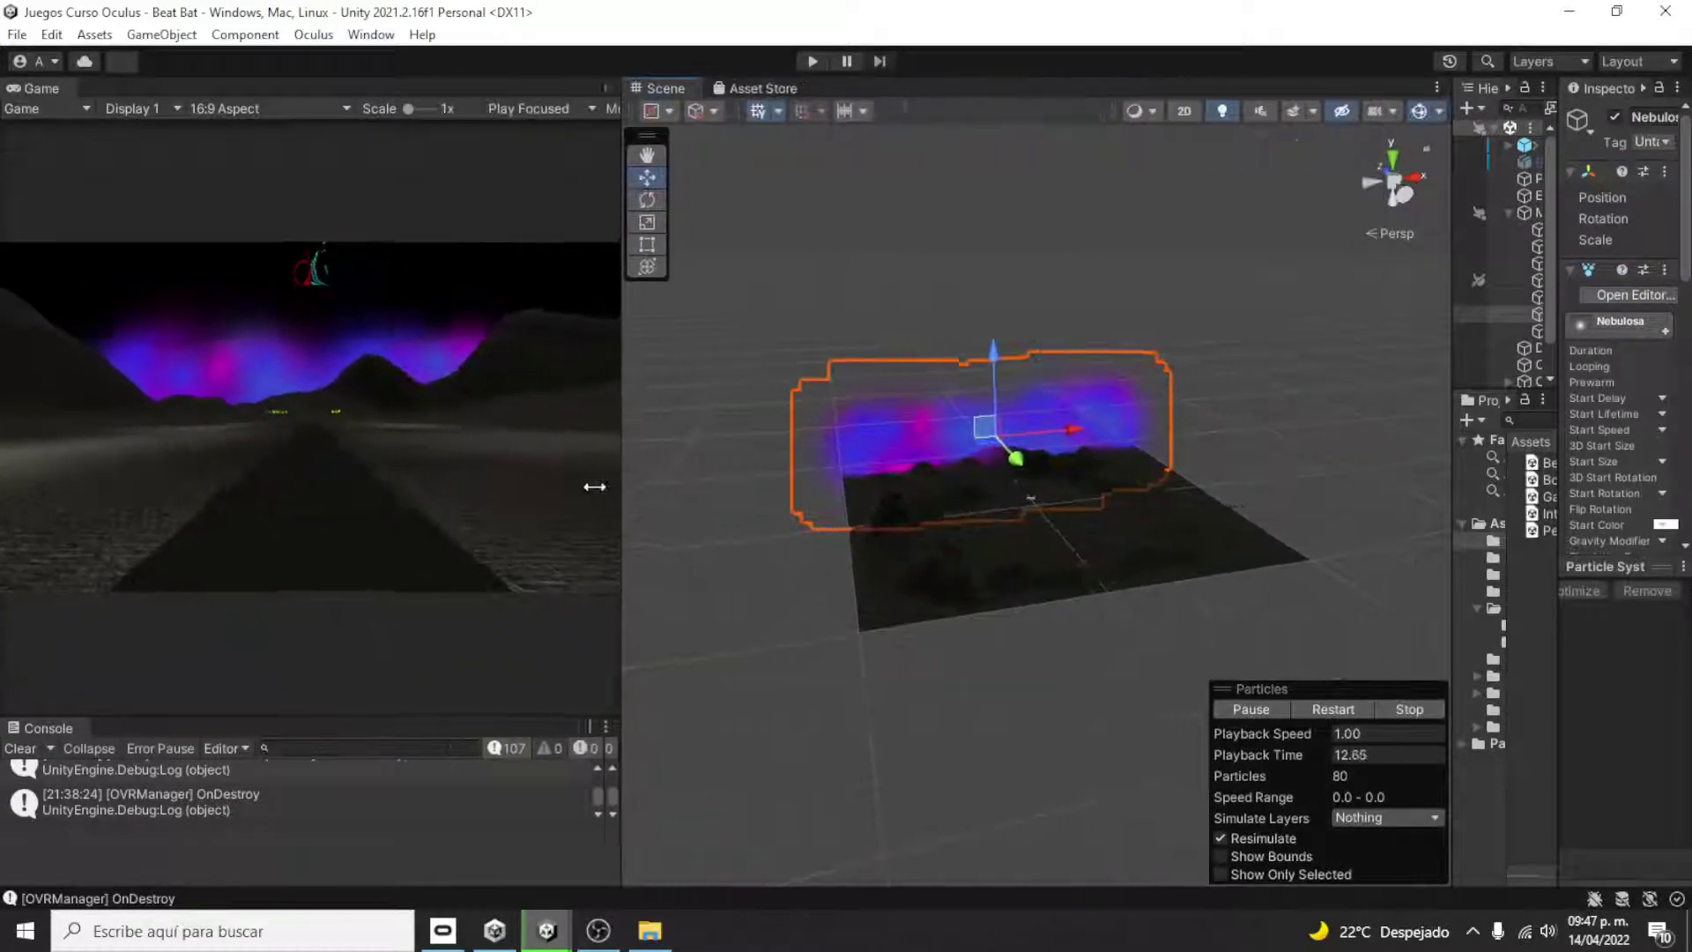
{"action": "mouse_move", "coordinate": [922, 486]}
{"action": "left_mouse_down"}
{"action": "mouse_move", "coordinate": [807, 533]}
{"action": "mouse_move", "coordinate": [579, 546]}
{"action": "left_mouse_up"}
{"action": "scroll", "coordinate": [1028, 537], "scroll_direction": "up", "scroll_amount": 2}
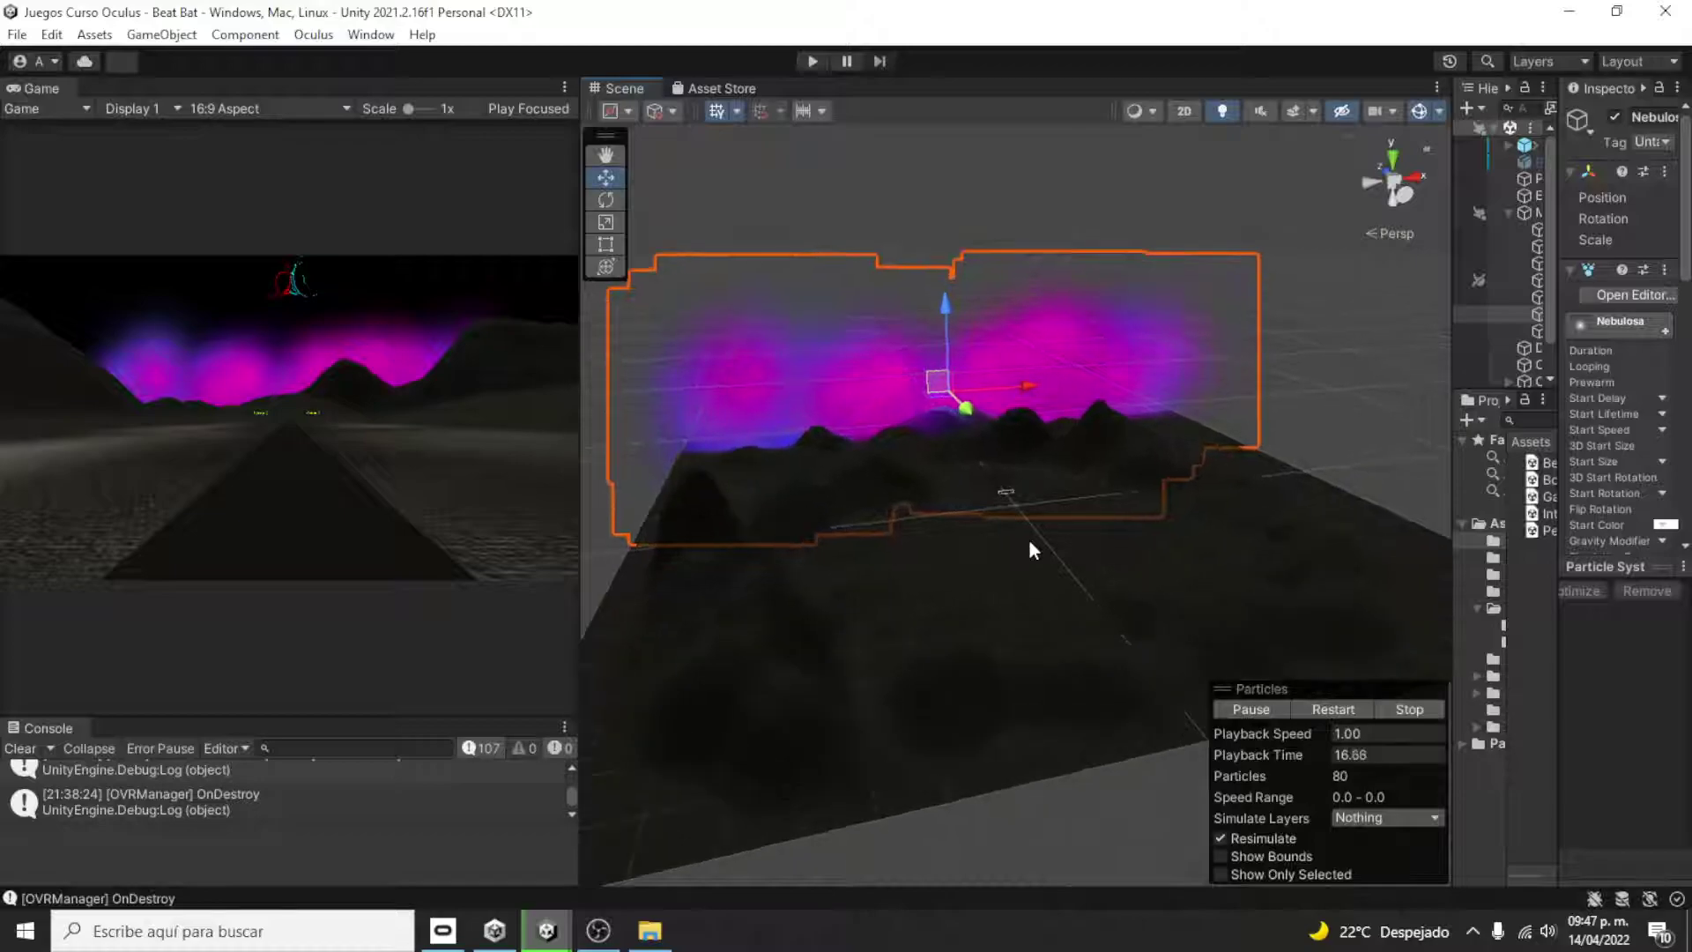
{"action": "scroll", "coordinate": [1028, 537], "scroll_direction": "up", "scroll_amount": 2}
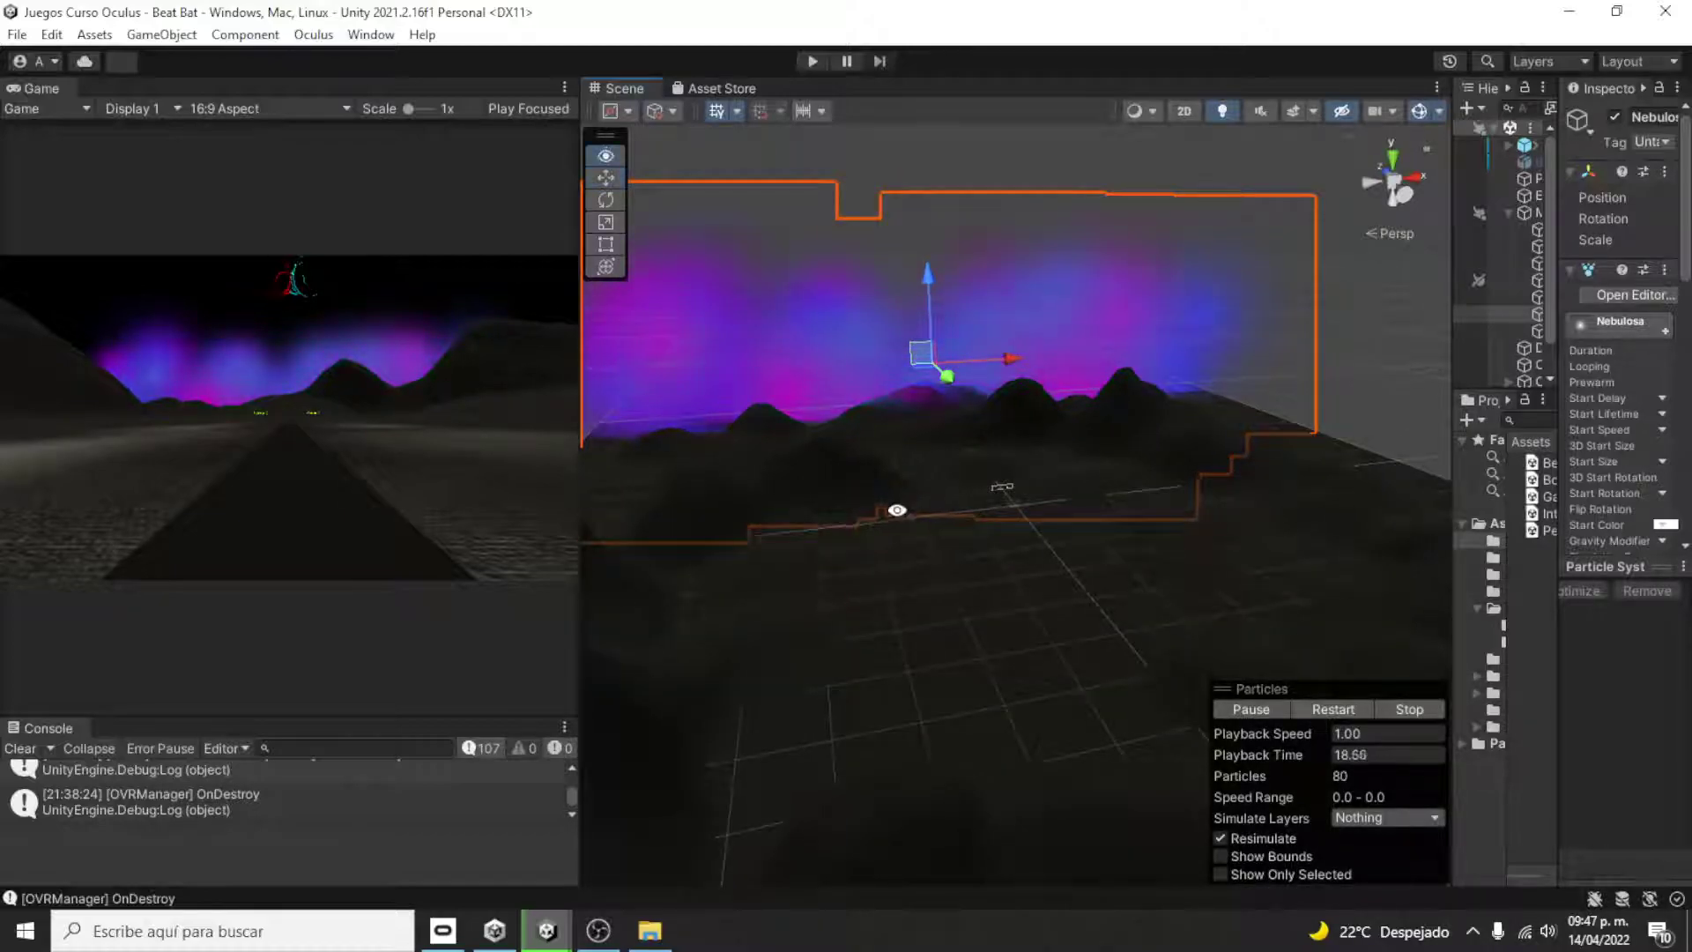
- Orbit until the nebula faces the camera and widen the panels to show Nebulosa's values
{"action": "right_click_drag", "start_coordinate": [921, 495], "coordinate": [1106, 597]}
{"action": "right_click_drag", "start_coordinate": [968, 511], "coordinate": [816, 684]}
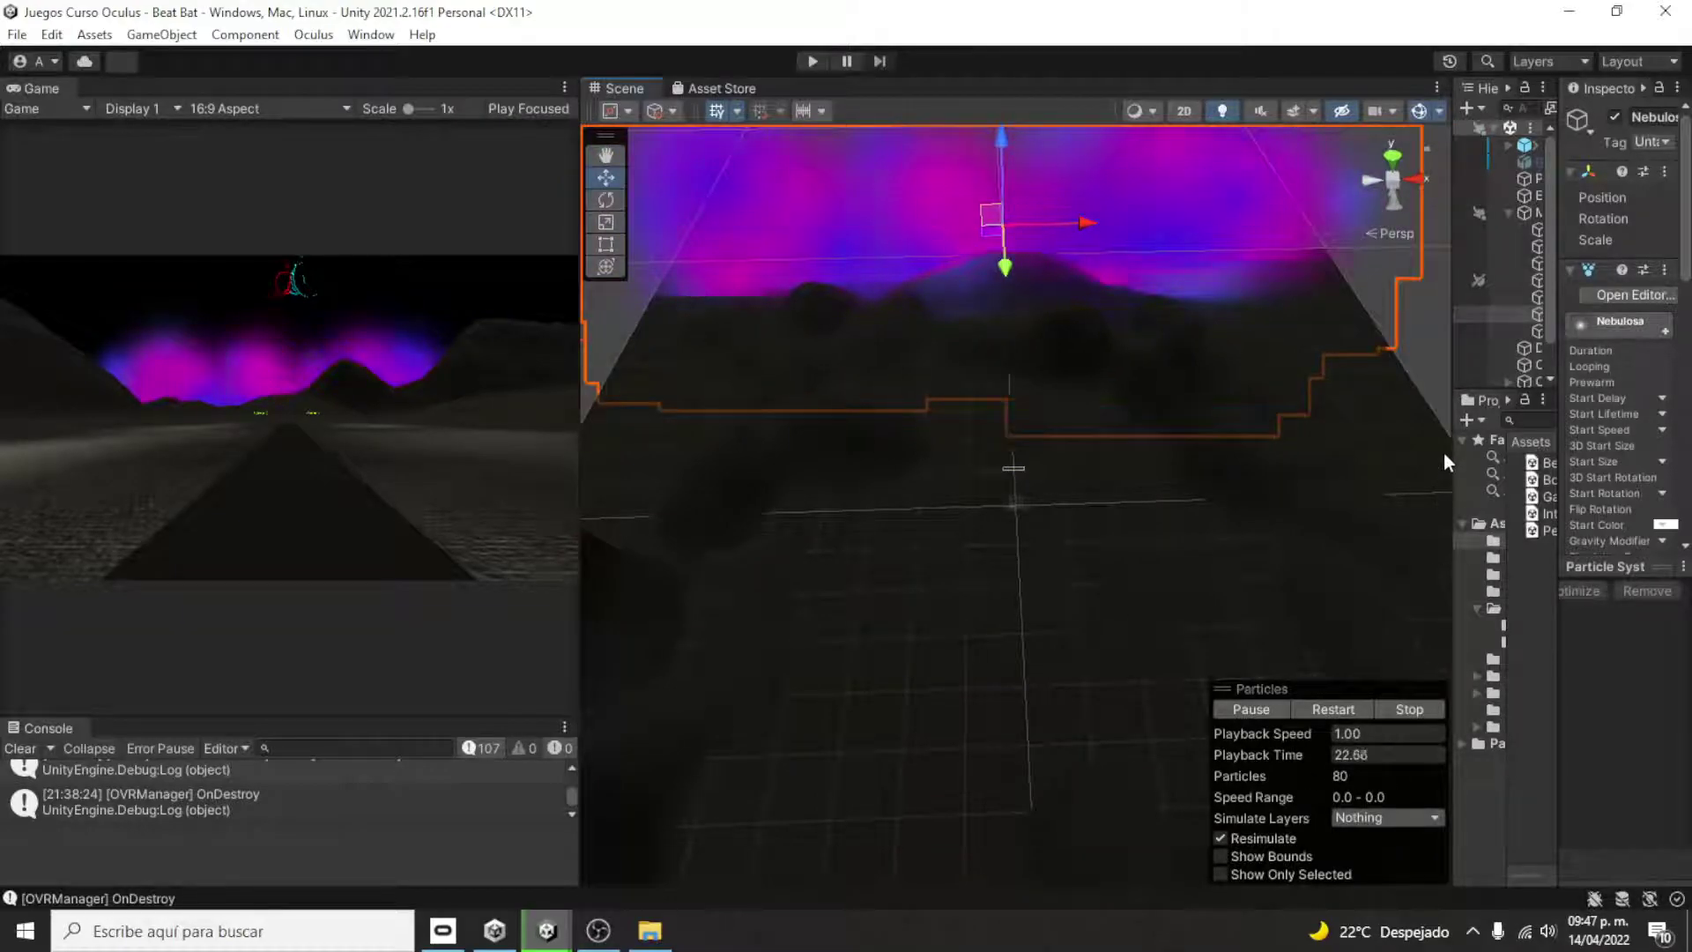
{"action": "left_click_drag", "start_coordinate": [1454, 450], "coordinate": [1239, 458]}
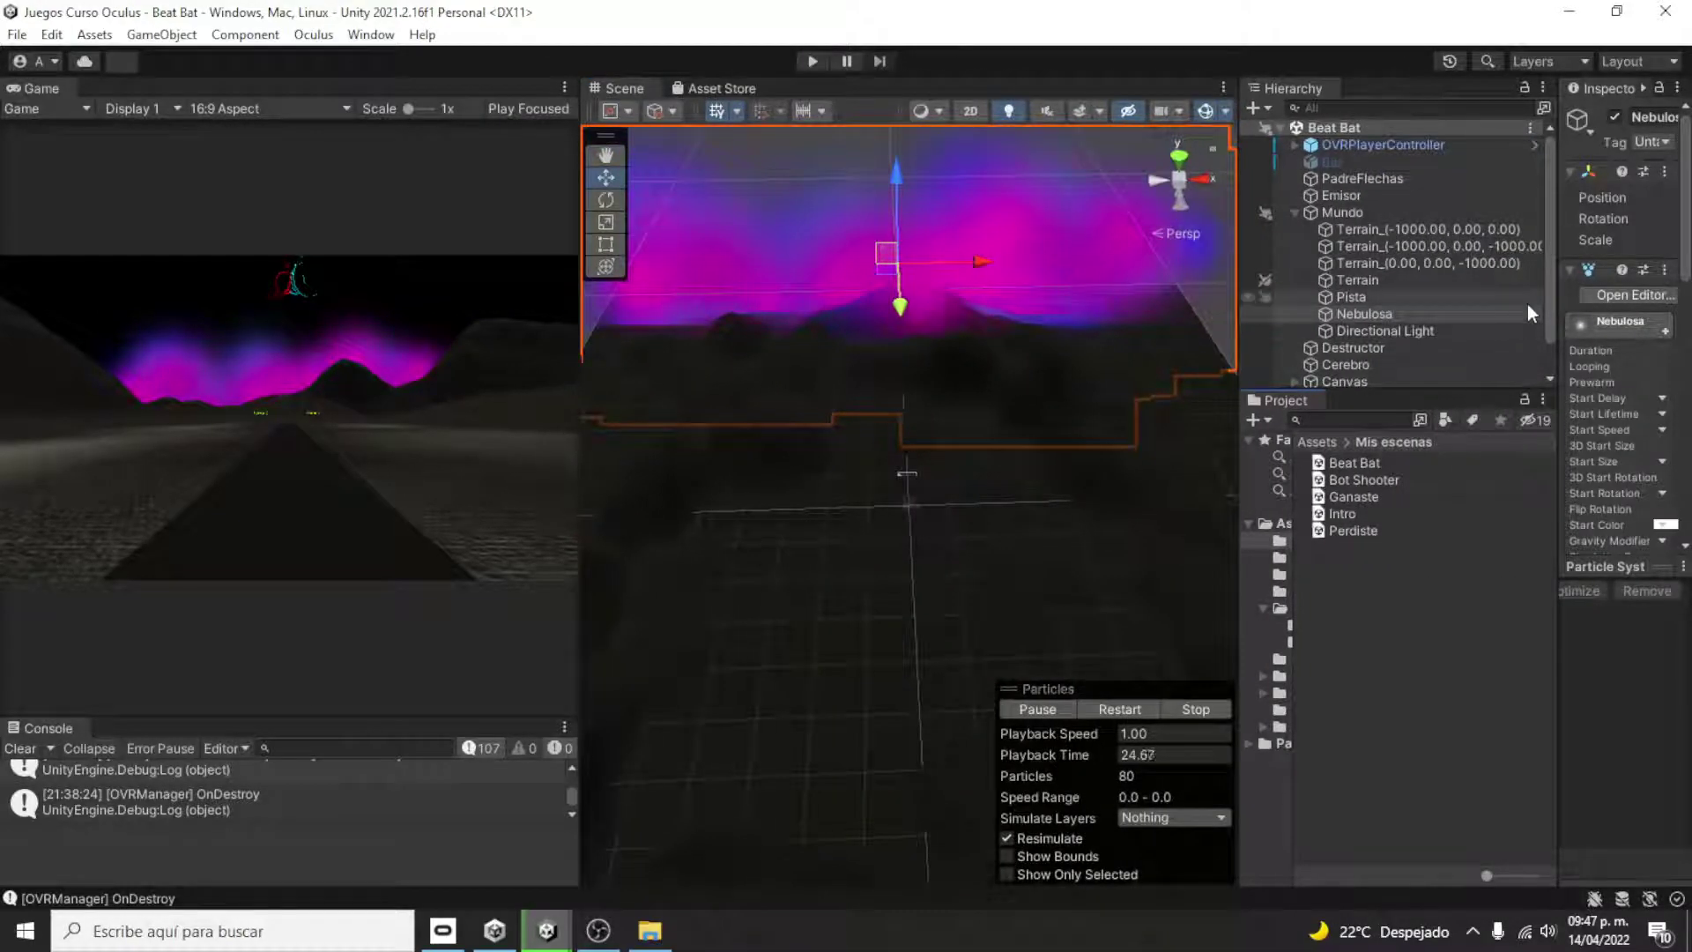
{"action": "left_click_drag", "start_coordinate": [1556, 296], "coordinate": [1459, 296]}
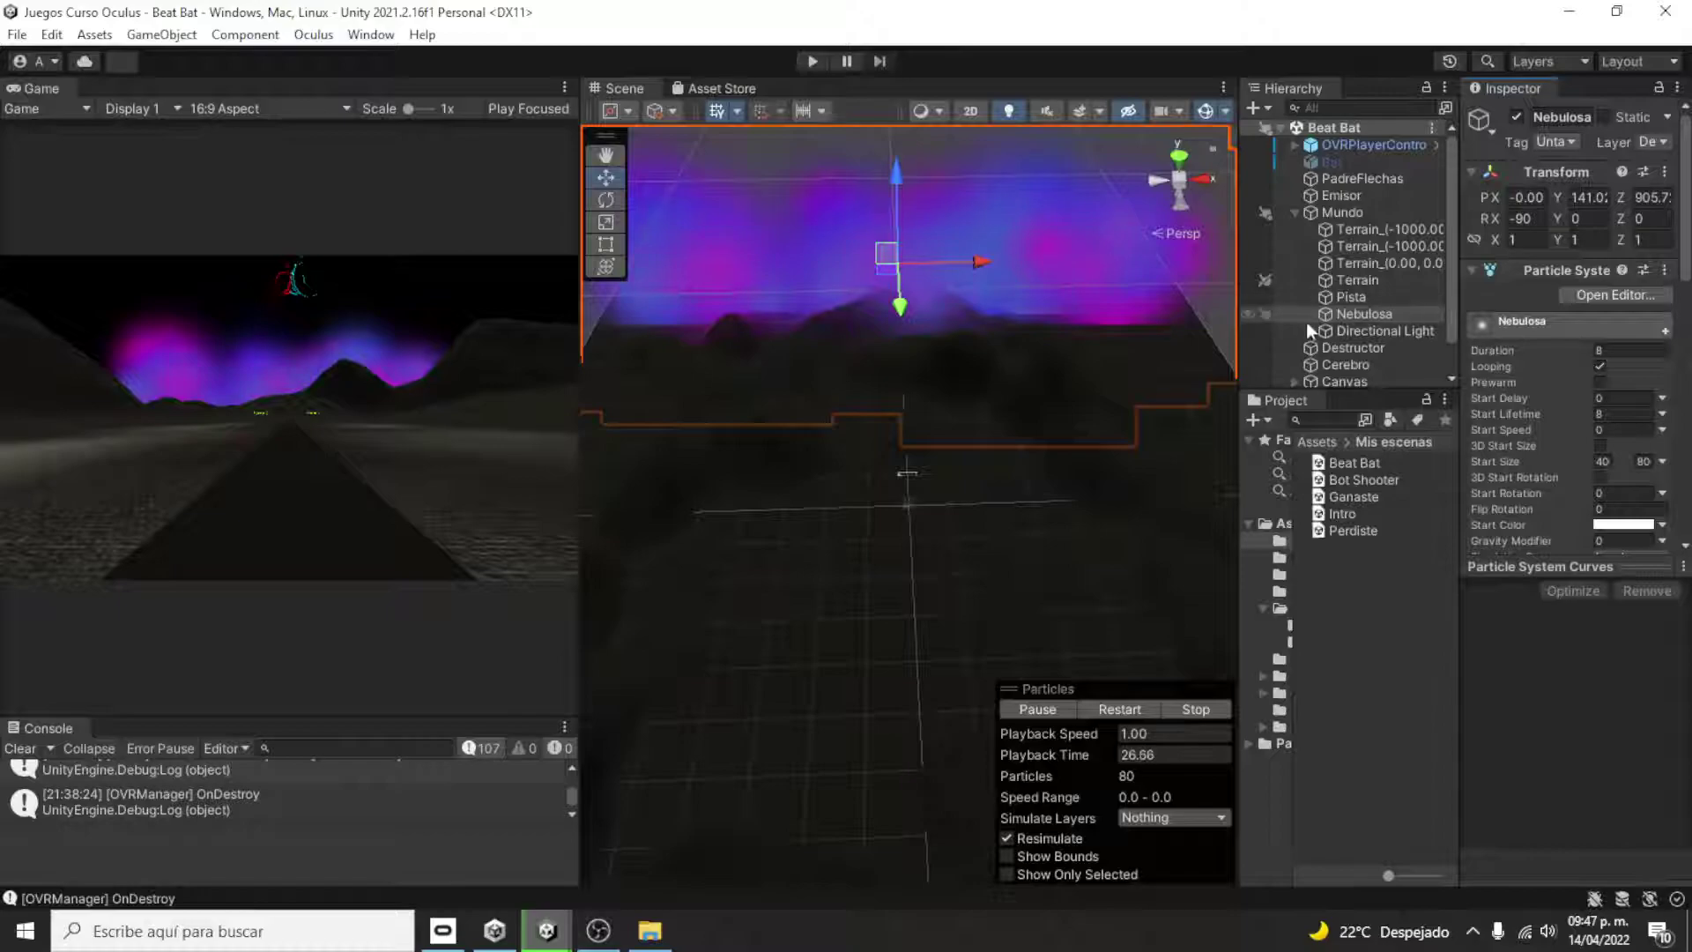
{"action": "left_click_drag", "start_coordinate": [1239, 331], "coordinate": [1117, 323]}
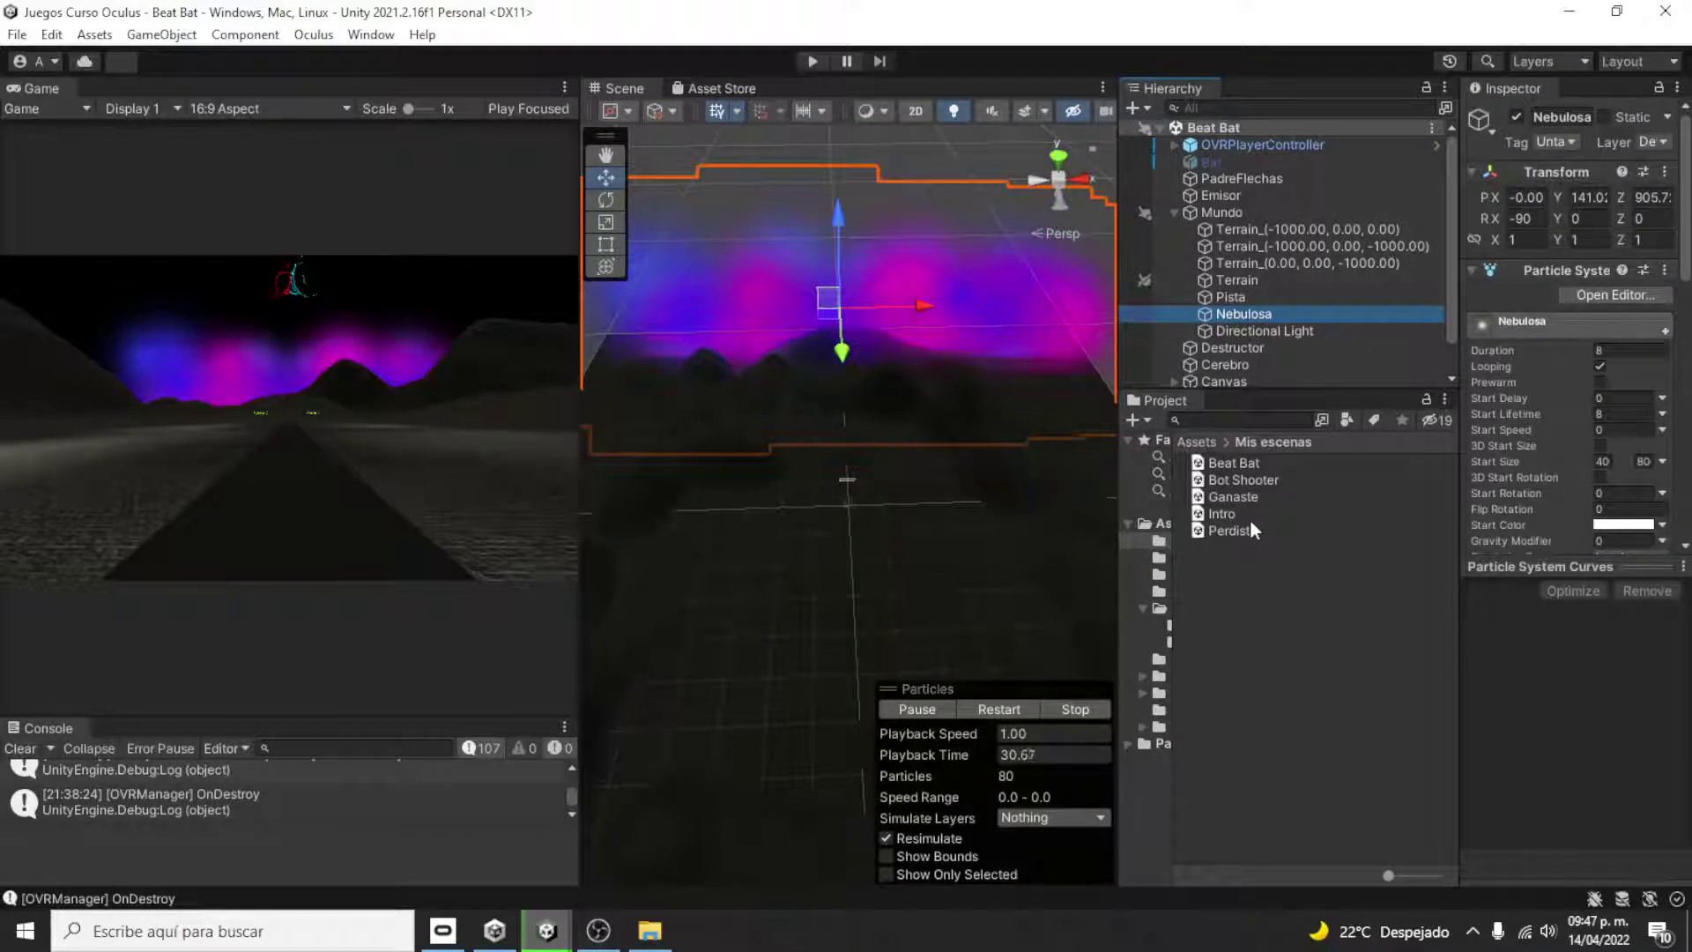
{"action": "double_click", "coordinate": [1247, 478]}
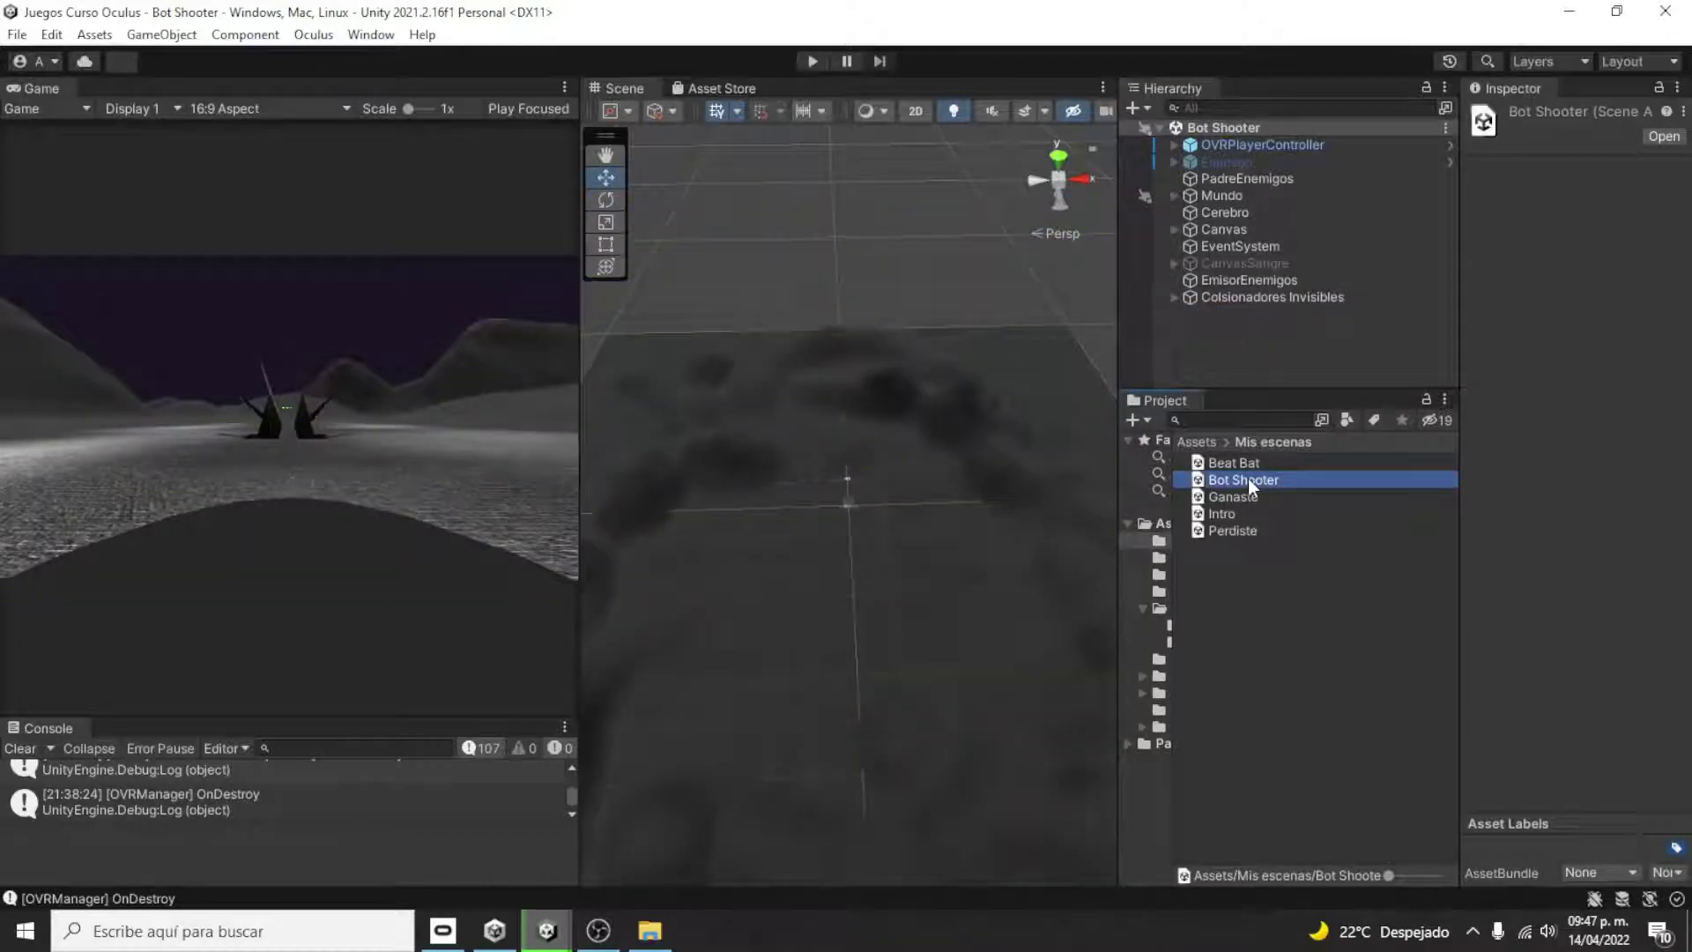
{"action": "left_click", "coordinate": [1176, 145]}
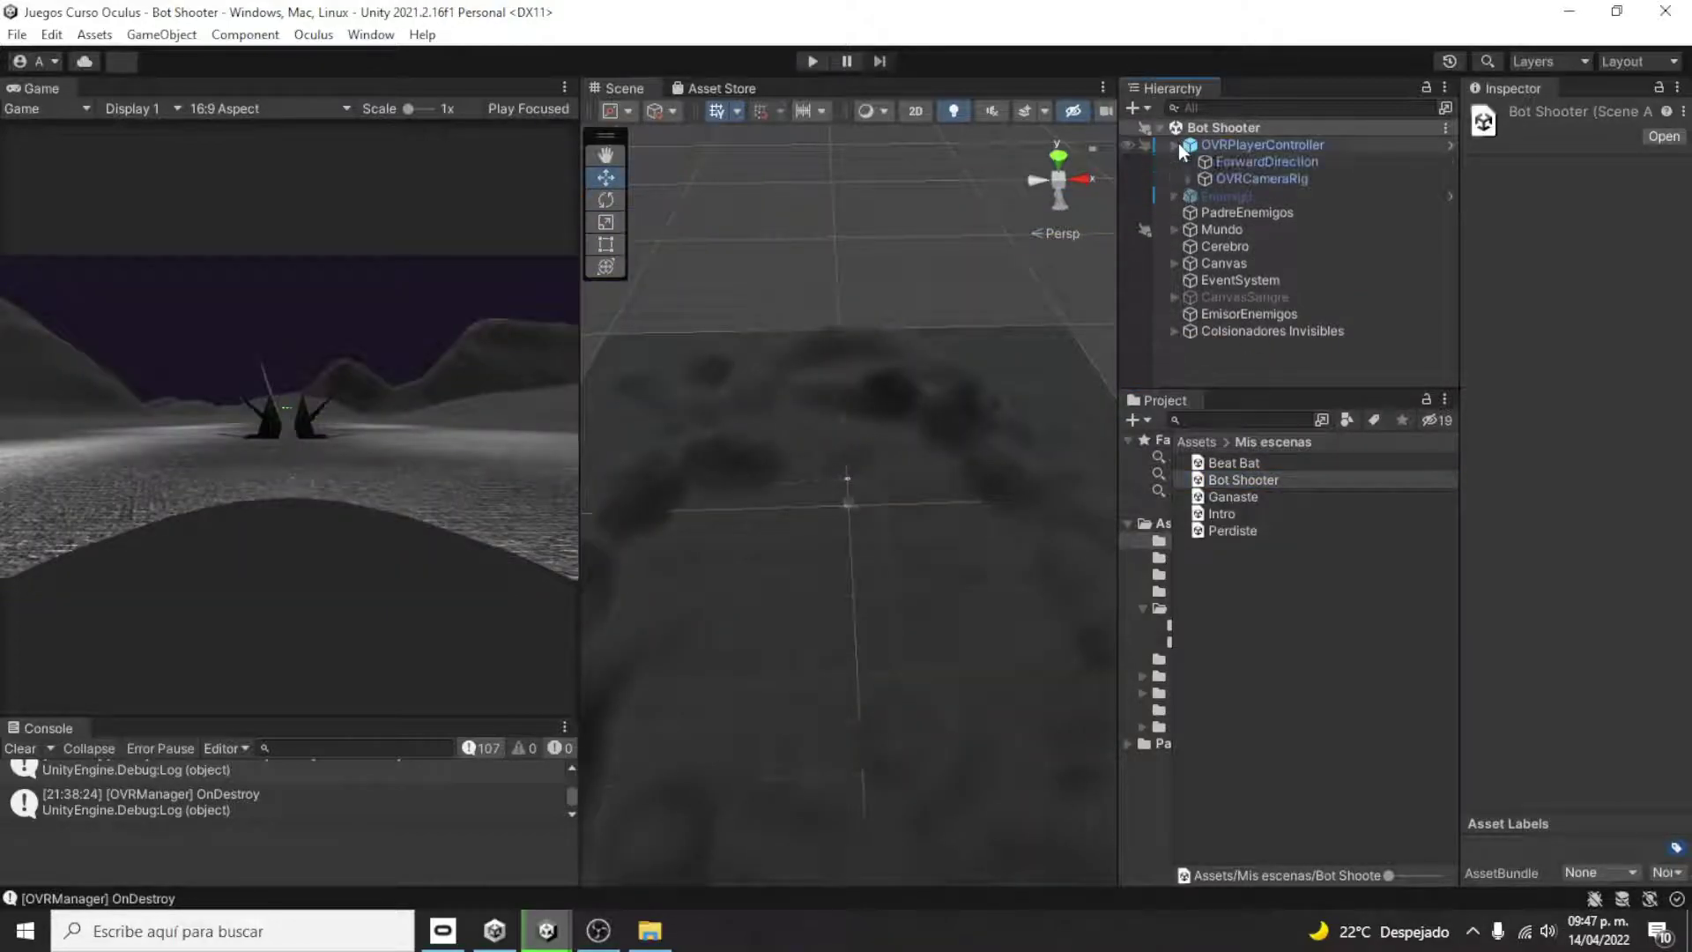
{"action": "left_click", "coordinate": [1189, 179]}
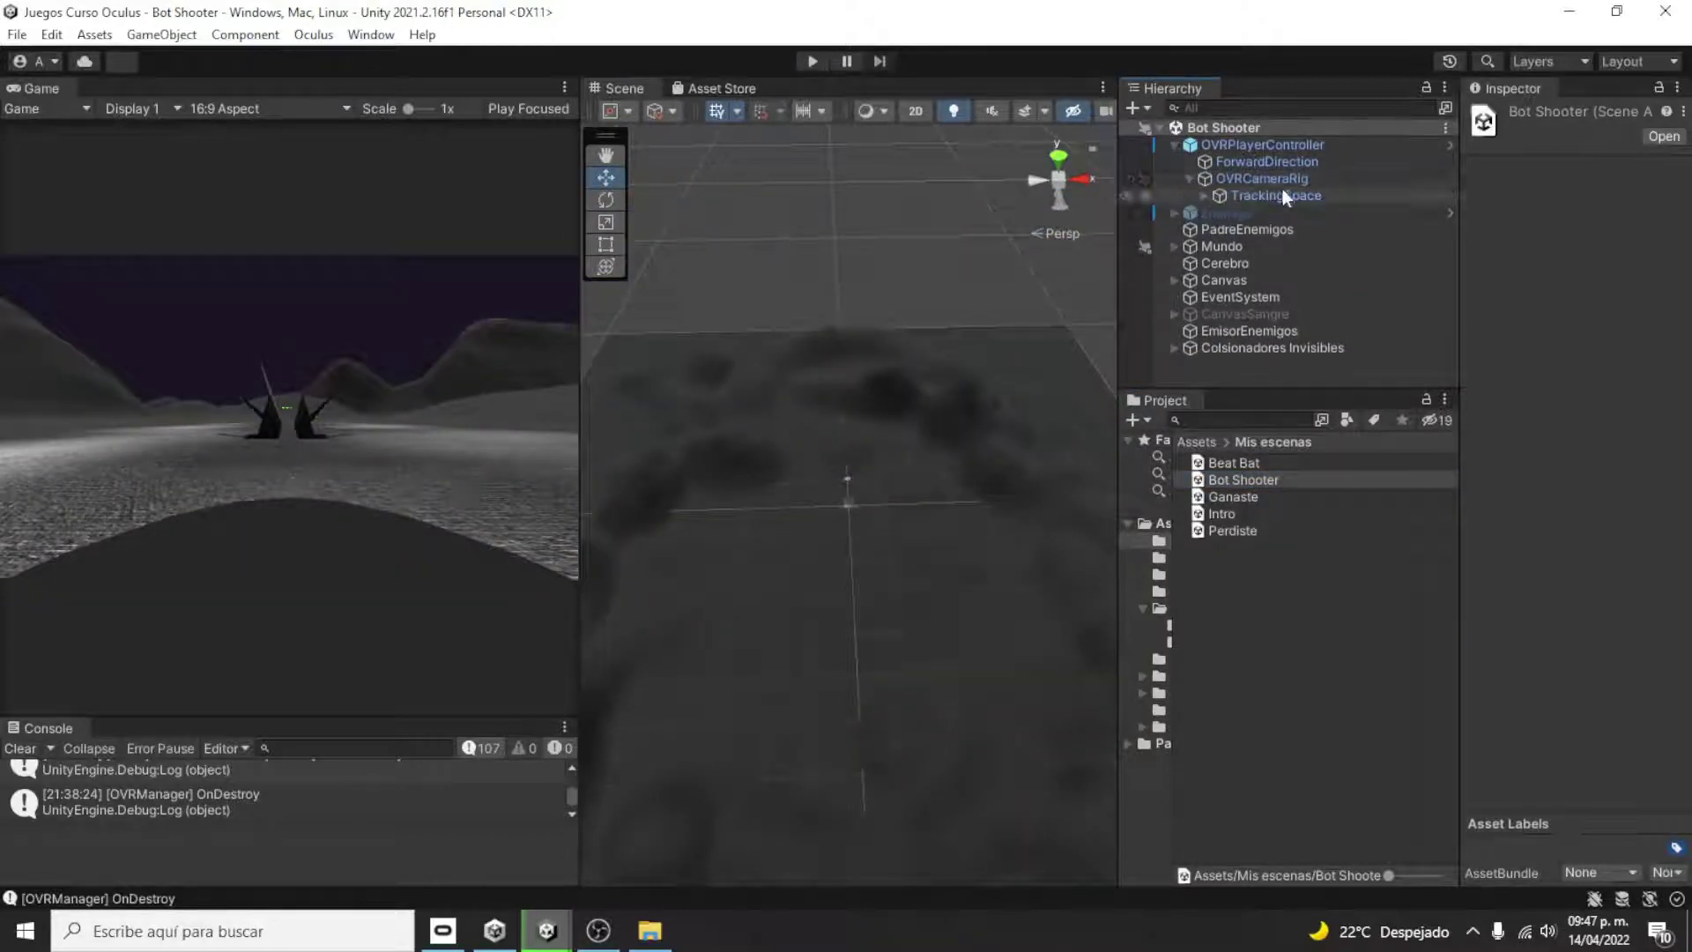
{"action": "left_click", "coordinate": [1203, 196]}
{"action": "left_click", "coordinate": [1218, 297]}
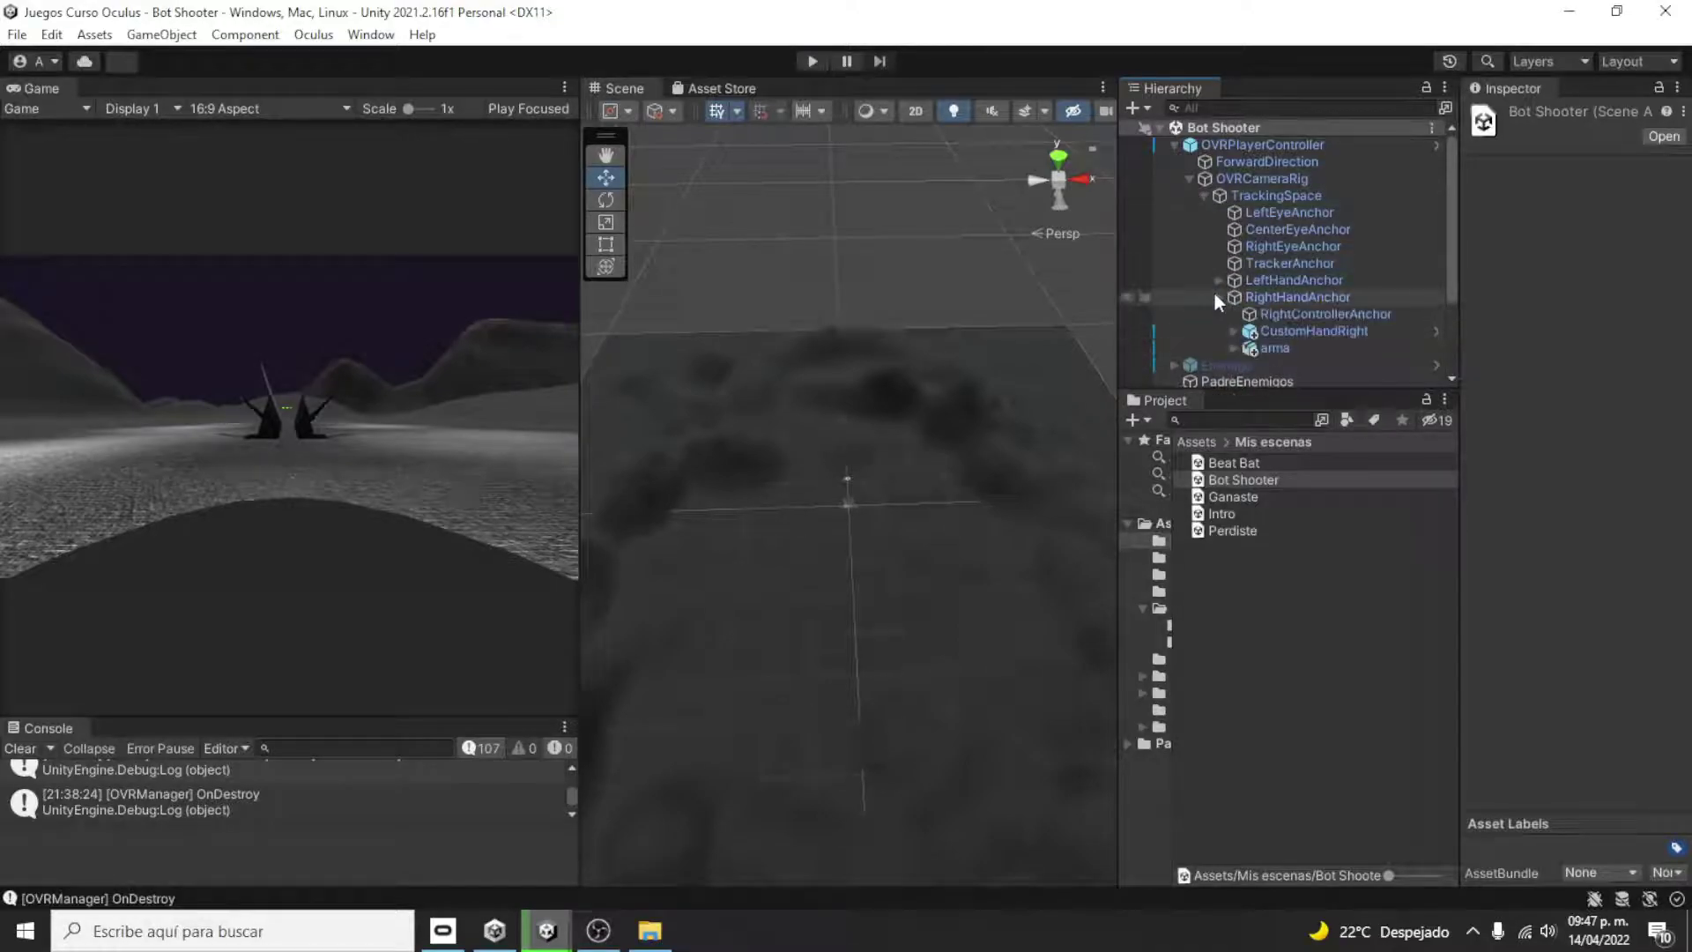
{"action": "double_click", "coordinate": [1281, 344]}
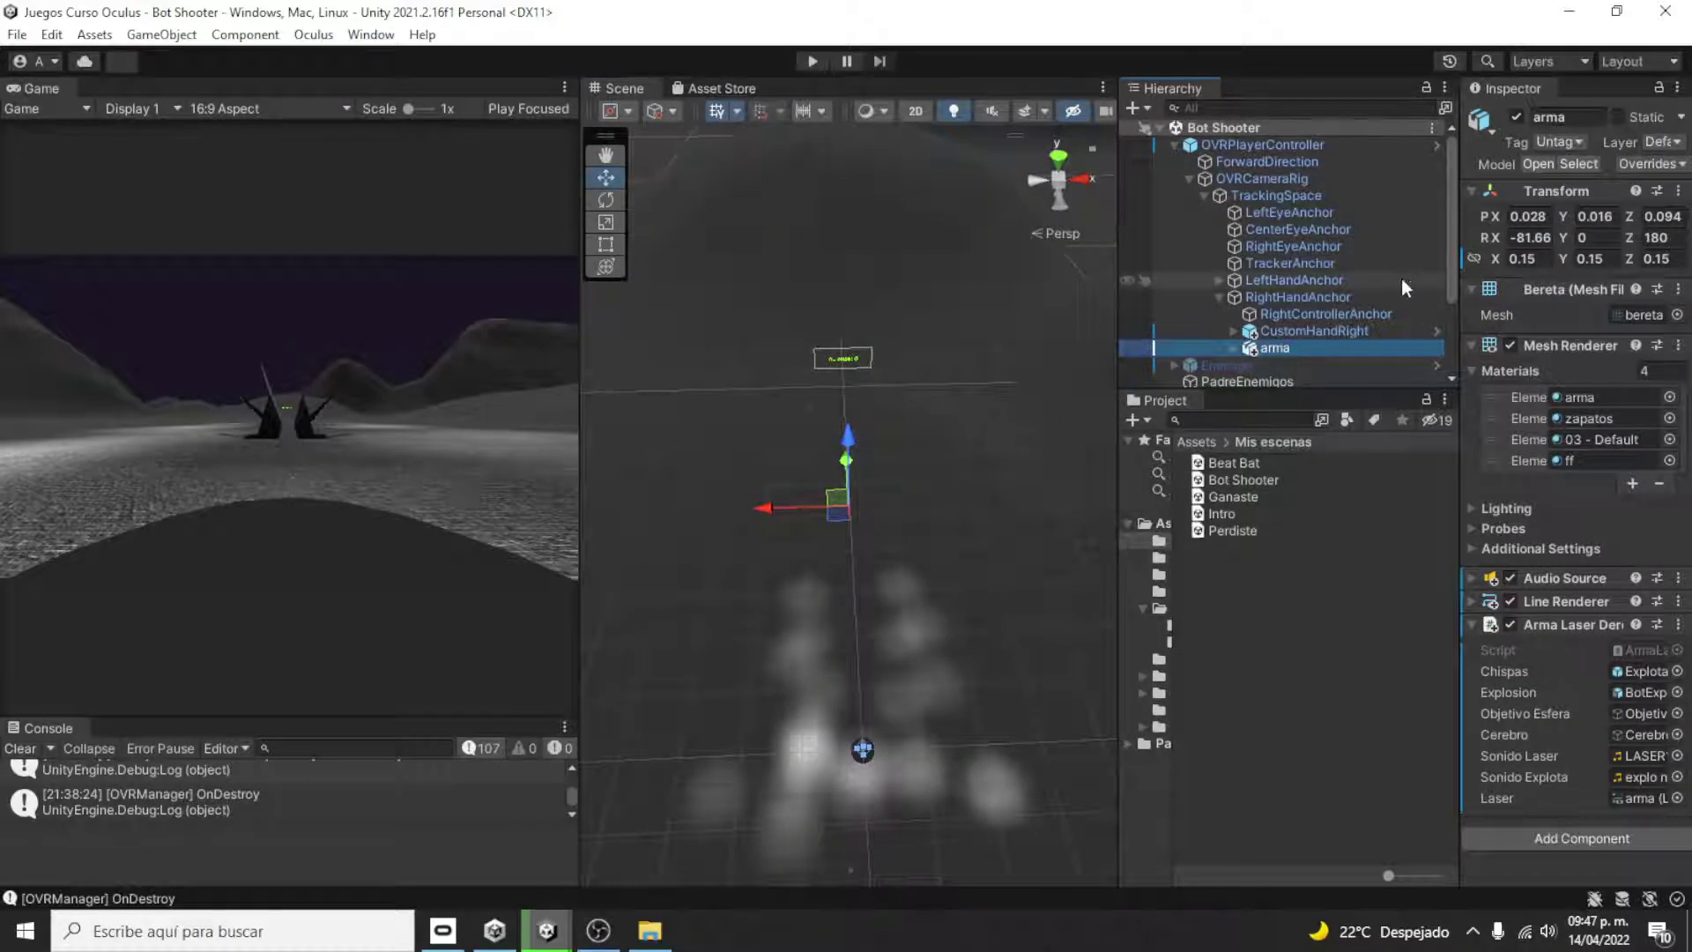
{"action": "double_click", "coordinate": [1312, 330]}
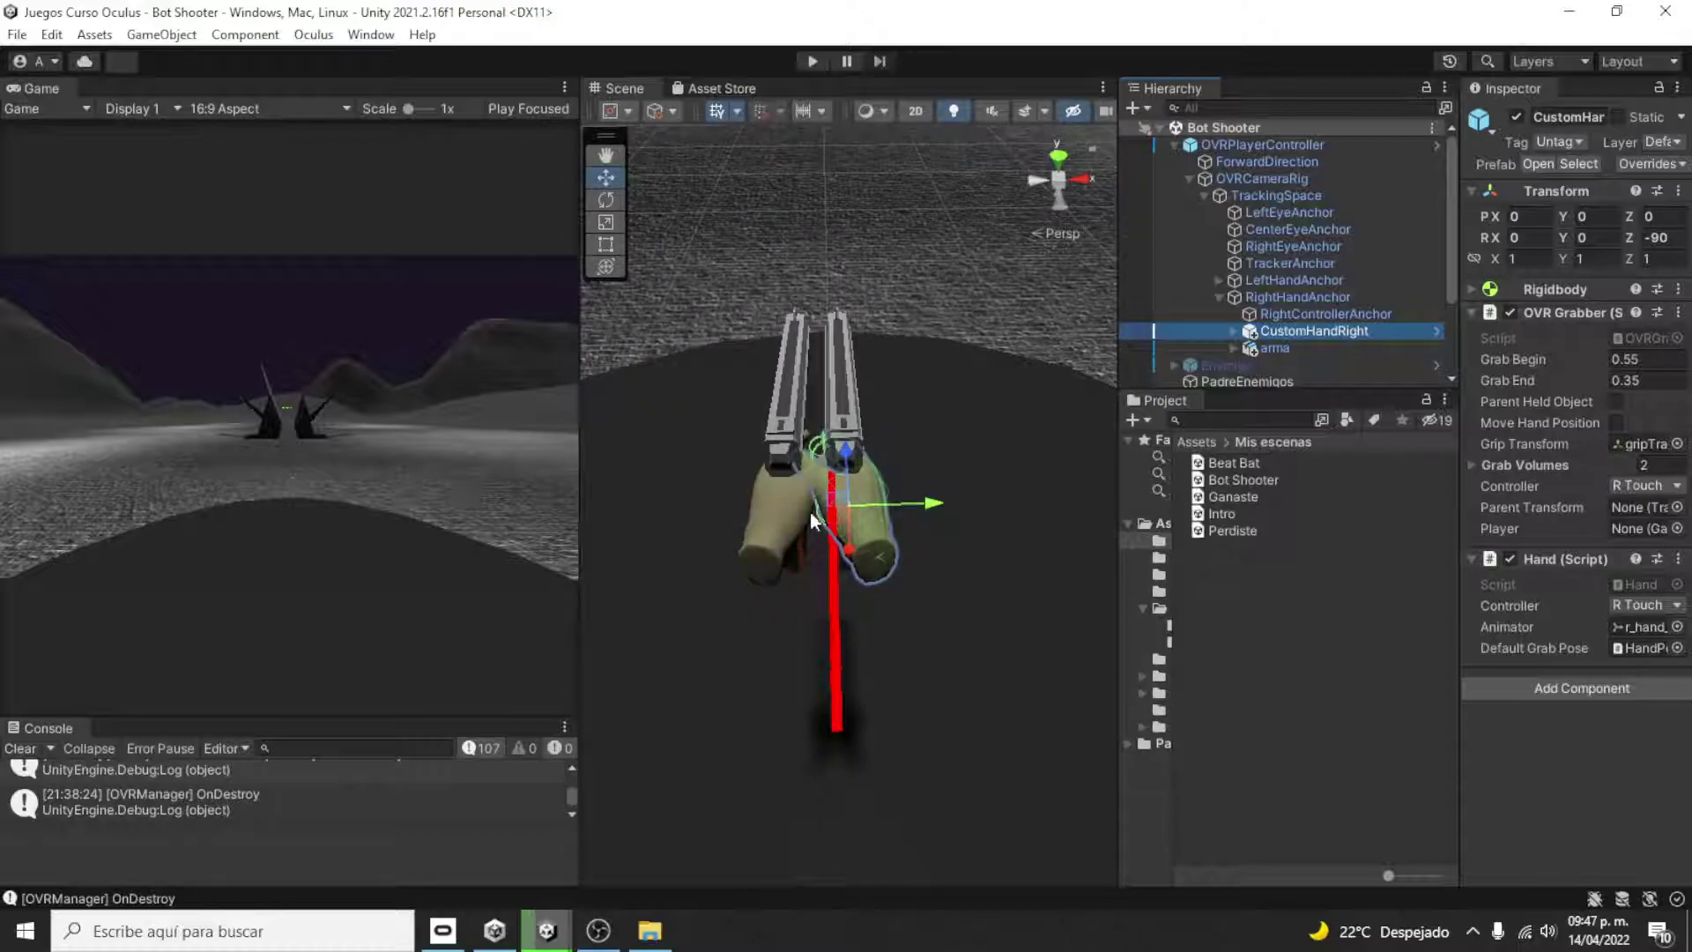
{"action": "scroll", "coordinate": [810, 511], "scroll_direction": "up", "scroll_amount": 2}
{"action": "scroll", "coordinate": [780, 590], "scroll_direction": "up", "scroll_amount": 2}
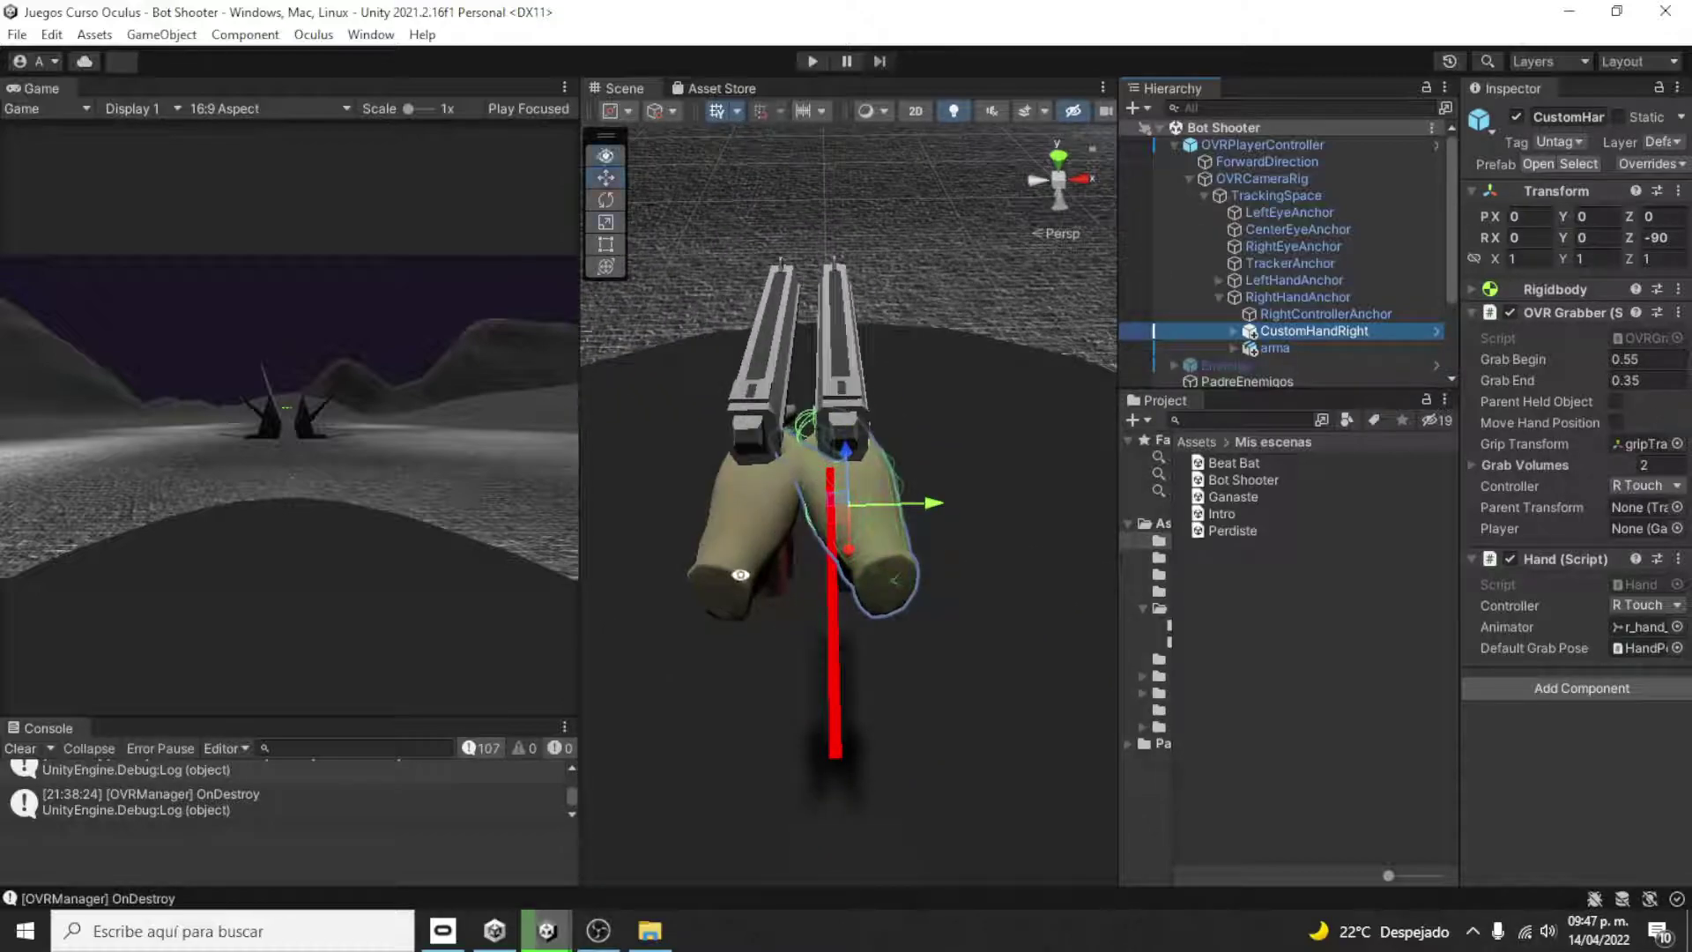
{"action": "mouse_move", "coordinate": [784, 568]}
{"action": "left_mouse_down", "text": "alt"}
{"action": "mouse_move", "coordinate": [1266, 352]}
{"action": "mouse_move", "coordinate": [1036, 620]}
{"action": "mouse_move", "coordinate": [1324, 401]}
{"action": "mouse_move", "coordinate": [1261, 498]}
{"action": "left_mouse_up", "text": "alt"}
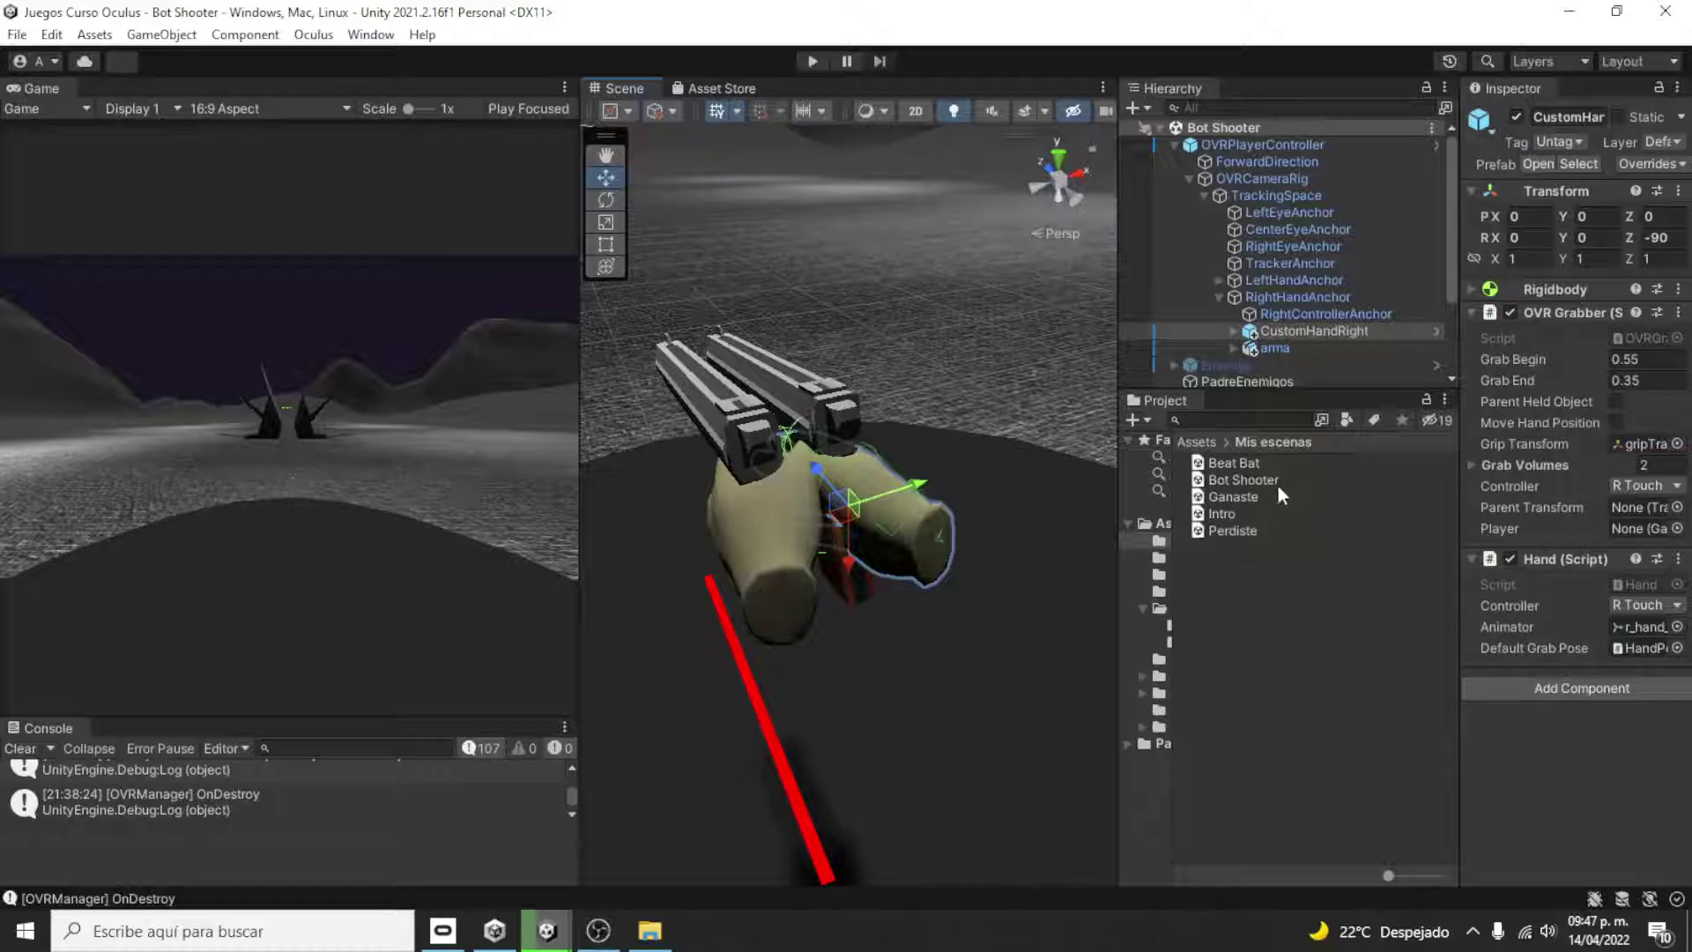
{"action": "double_click", "coordinate": [1235, 463]}
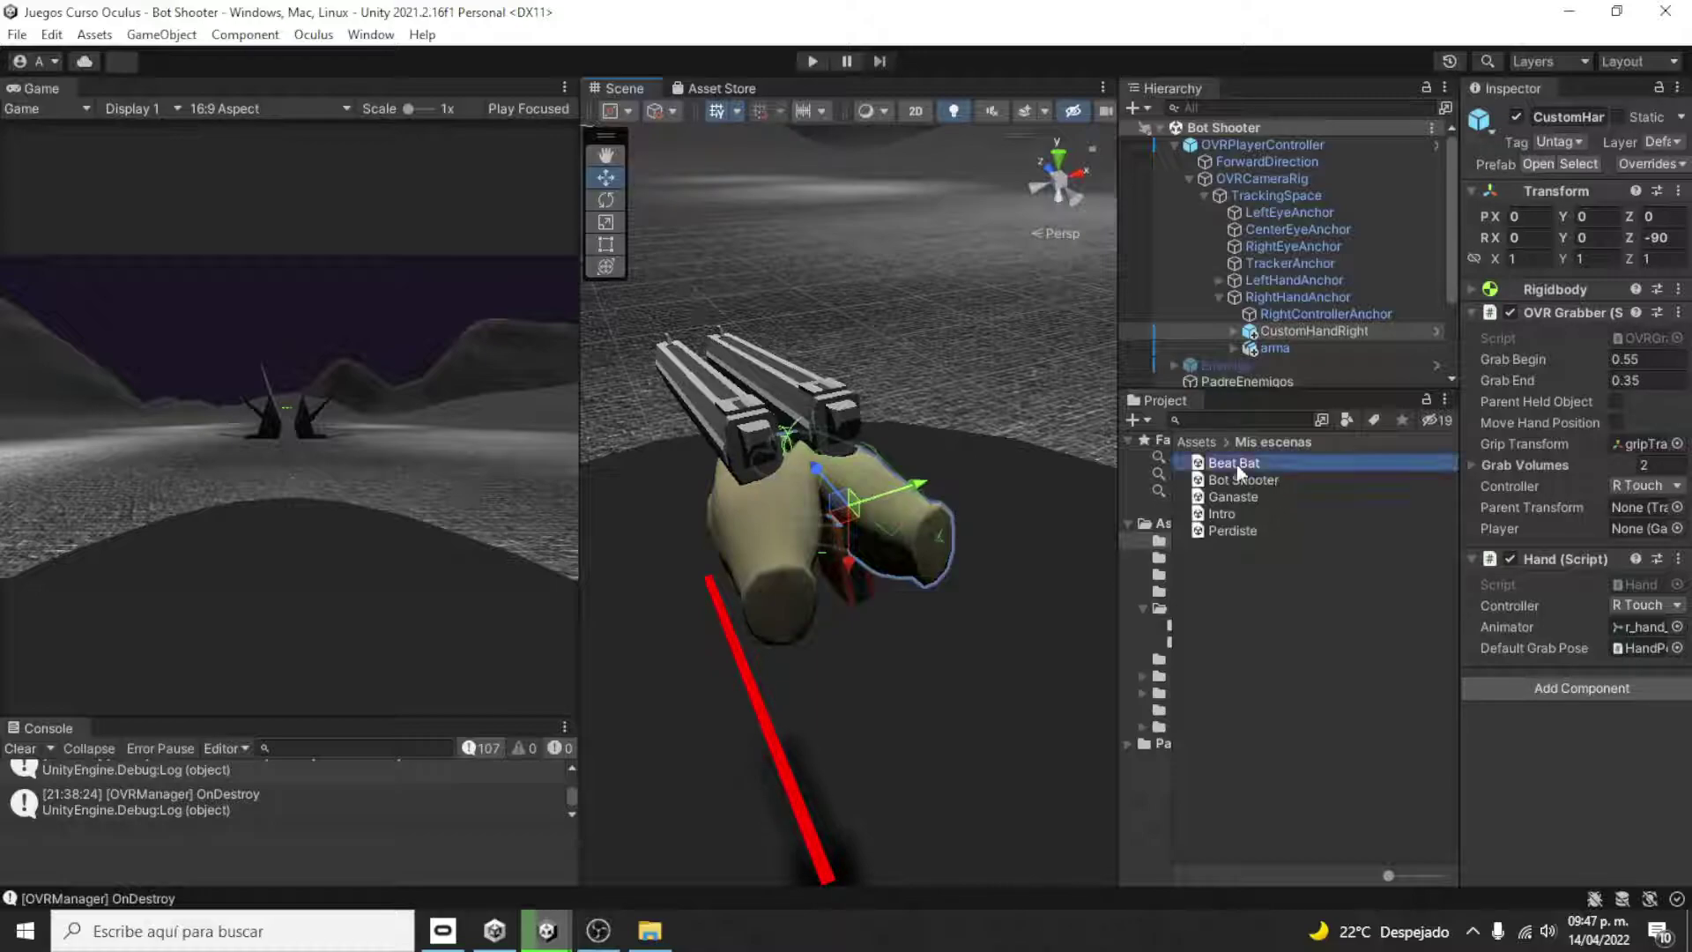
{"action": "mouse_move", "coordinate": [670, 486]}
{"action": "left_mouse_down", "text": "alt"}
{"action": "mouse_move", "coordinate": [468, 416]}
{"action": "mouse_move", "coordinate": [547, 507]}
{"action": "mouse_move", "coordinate": [795, 498]}
{"action": "mouse_move", "coordinate": [890, 441]}
{"action": "left_mouse_up", "text": "alt"}
{"action": "scroll", "coordinate": [891, 427], "scroll_direction": "down", "scroll_amount": 5}
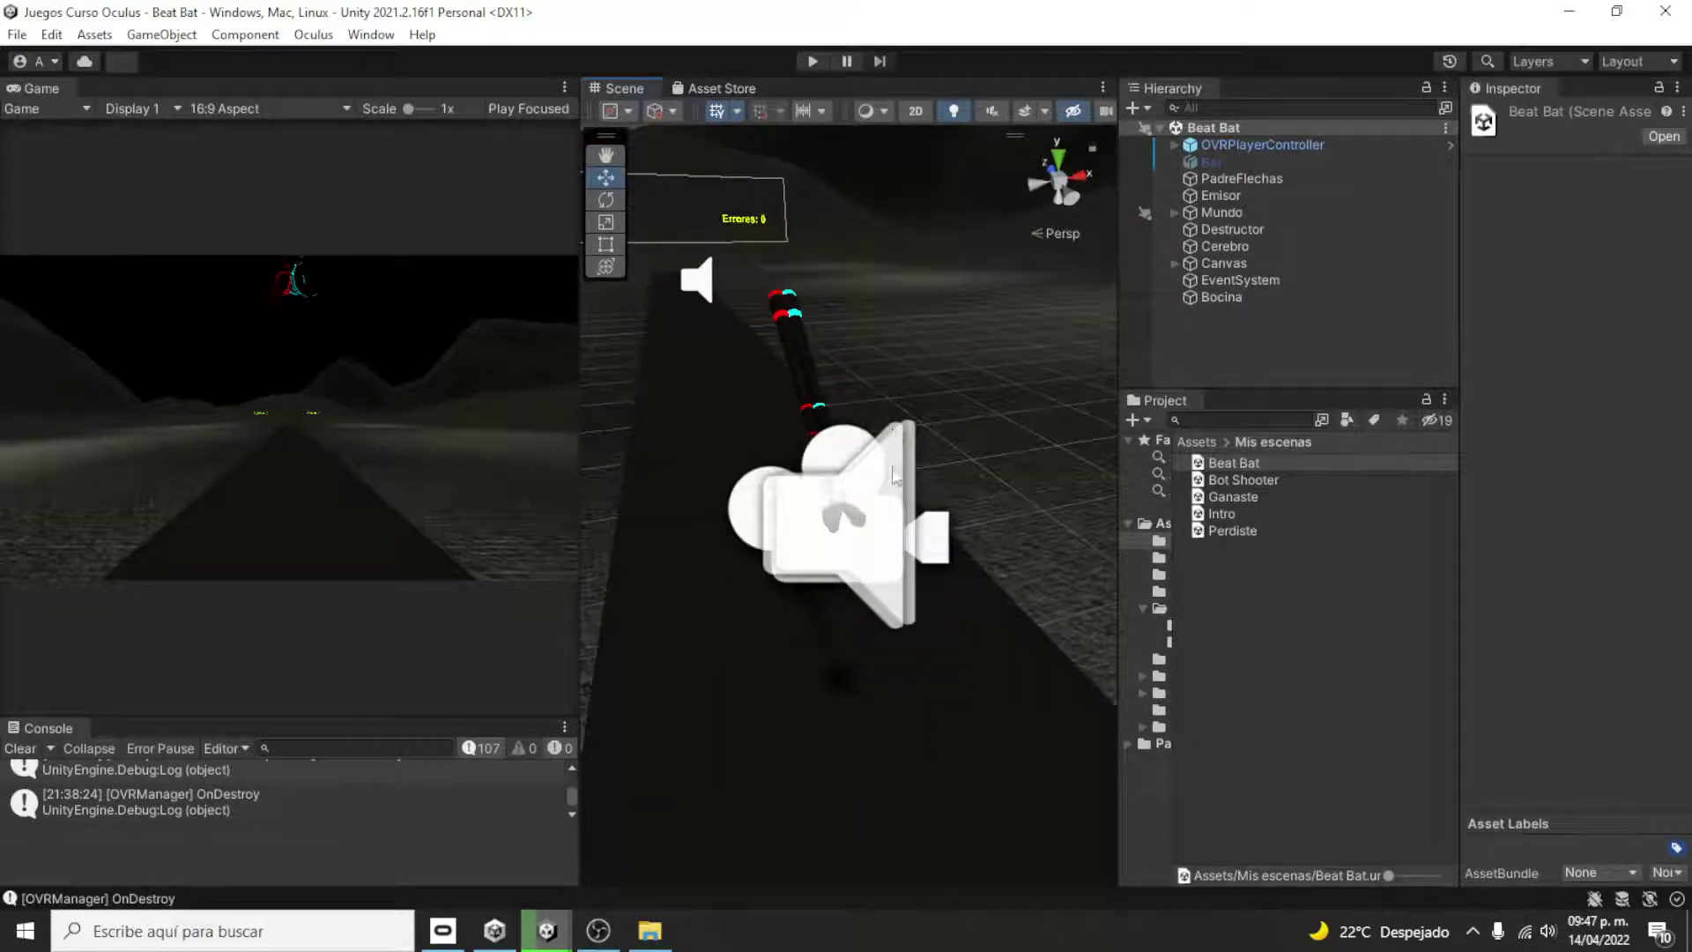
{"action": "left_click_drag", "start_coordinate": [893, 434], "coordinate": [894, 470], "text": "alt"}
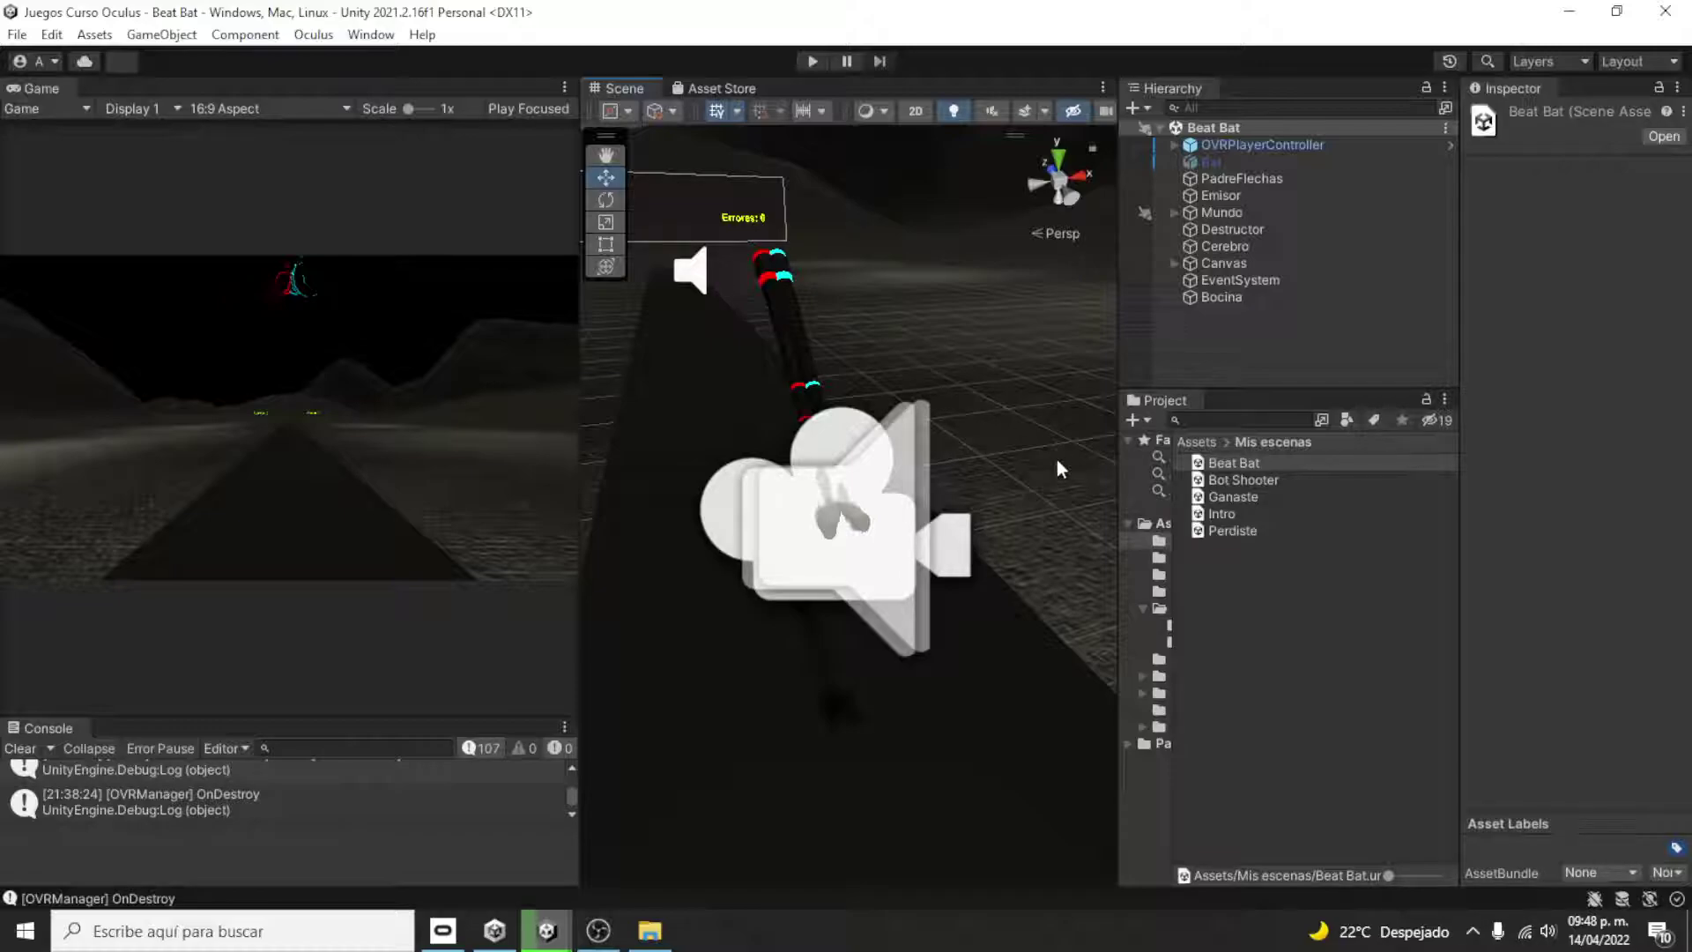
- Open the Perdiste scene, select the REGRESAR sign, and orbit to view it at an angle
{"action": "double_click", "coordinate": [1229, 526]}
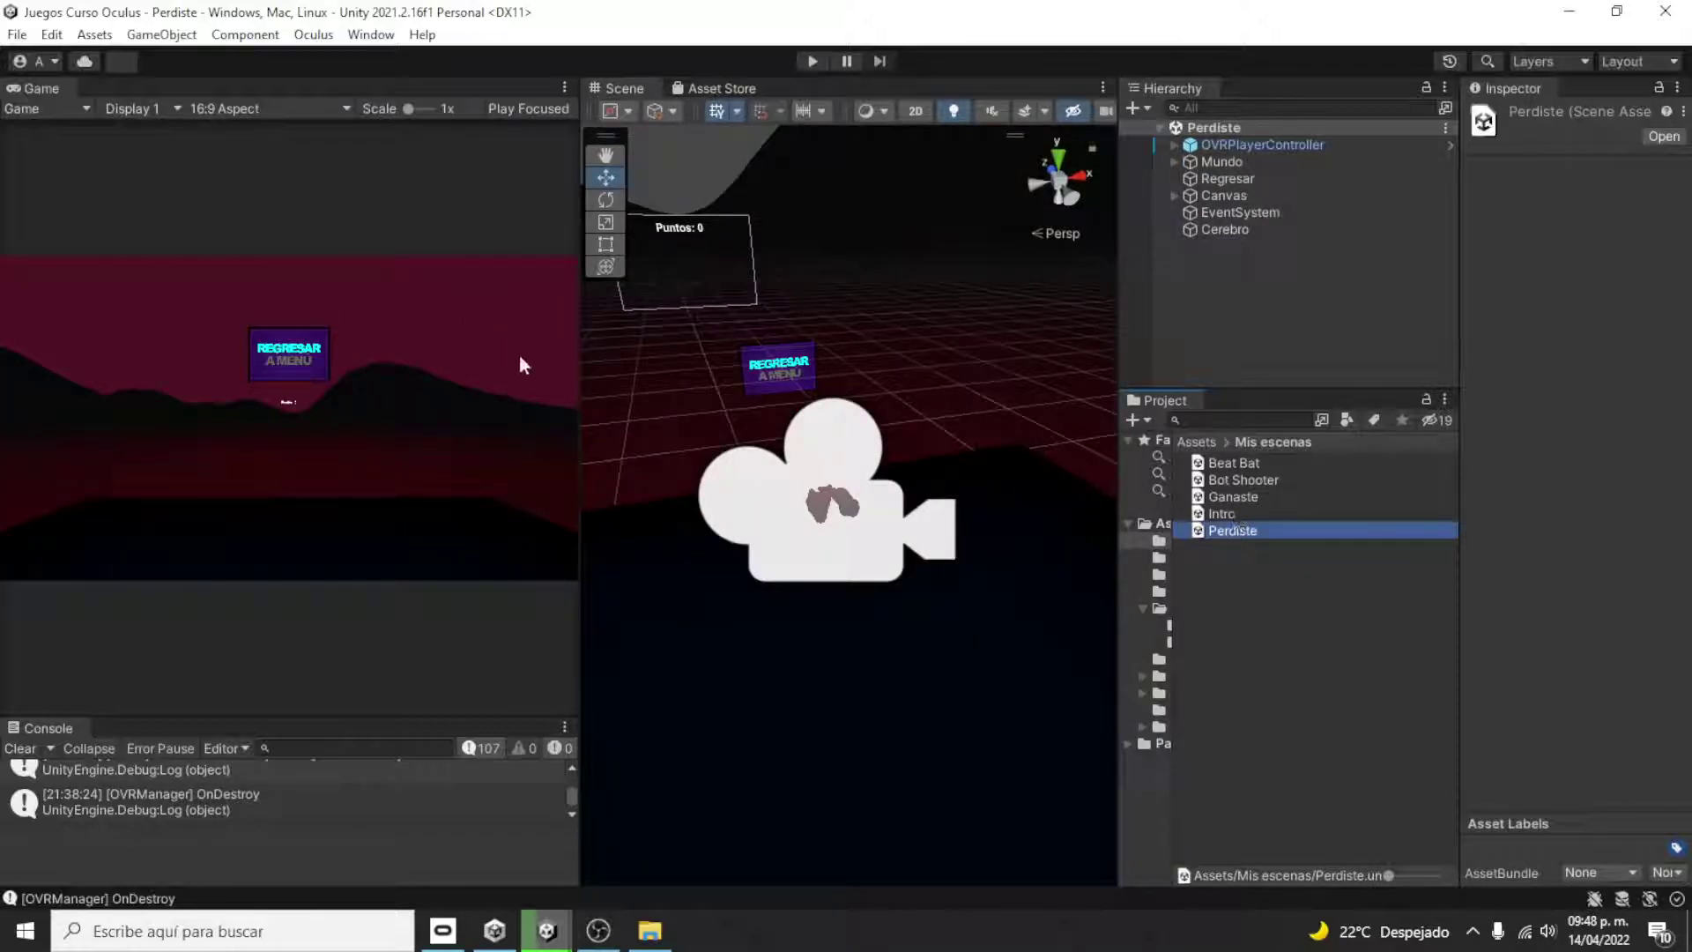
{"action": "scroll", "coordinate": [806, 335], "scroll_direction": "up", "scroll_amount": 2}
{"action": "middle_click_drag", "start_coordinate": [806, 336], "coordinate": [997, 726]}
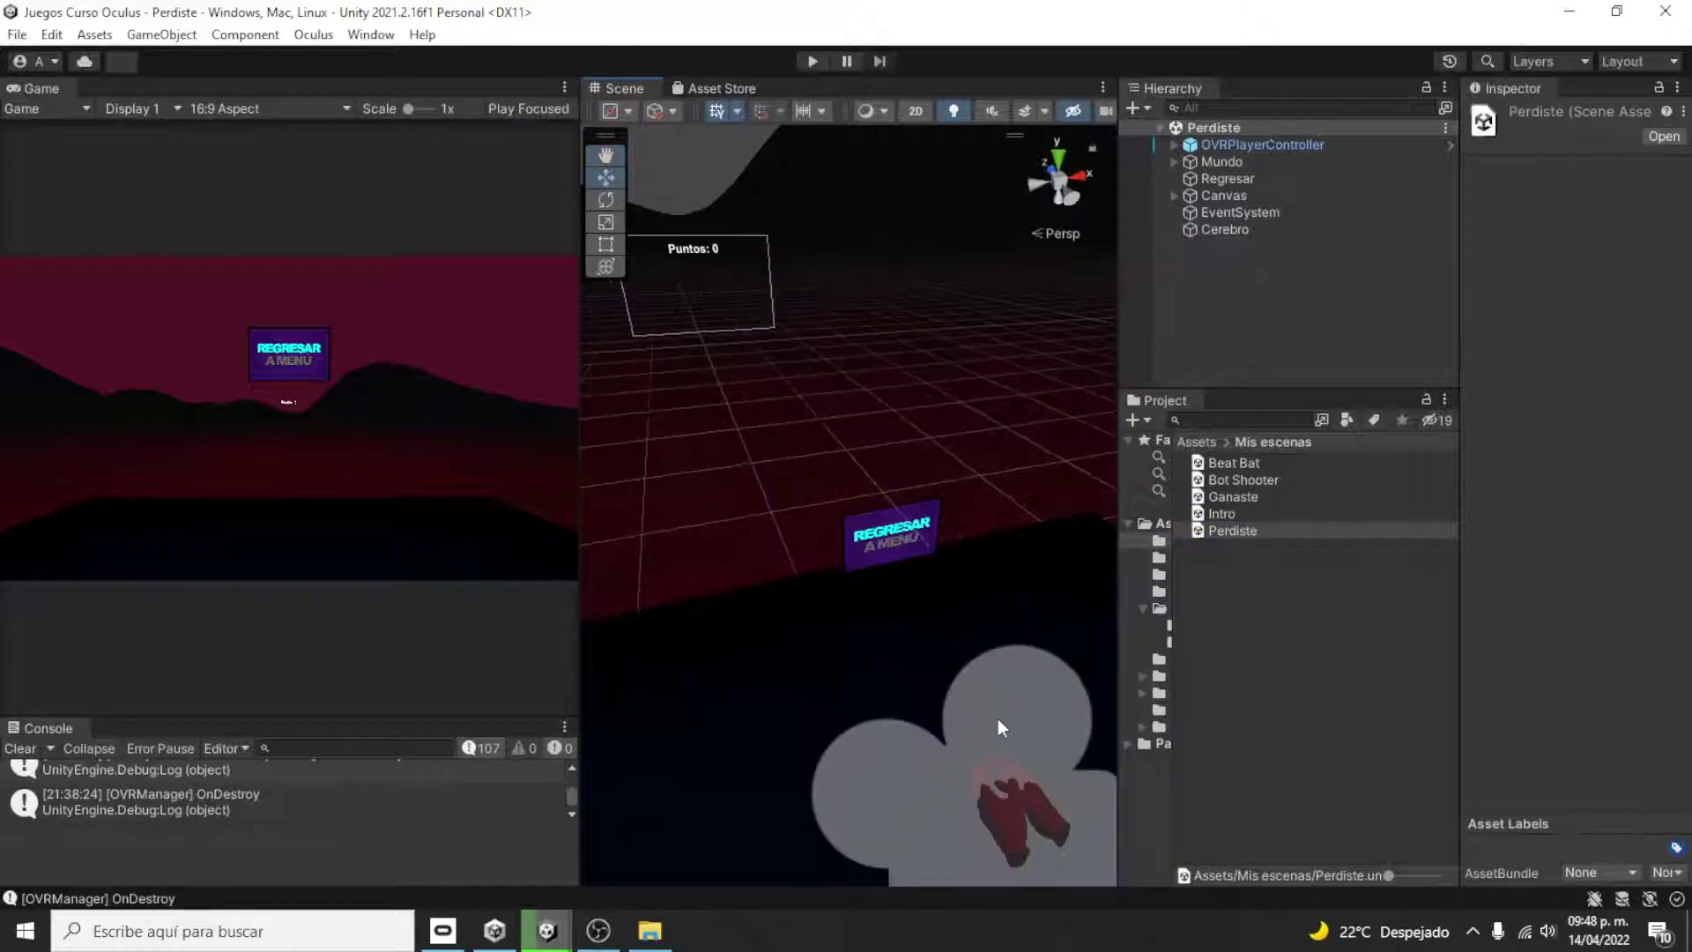
{"action": "scroll", "coordinate": [912, 589], "scroll_direction": "up", "scroll_amount": 2}
{"action": "left_click", "coordinate": [925, 532]}
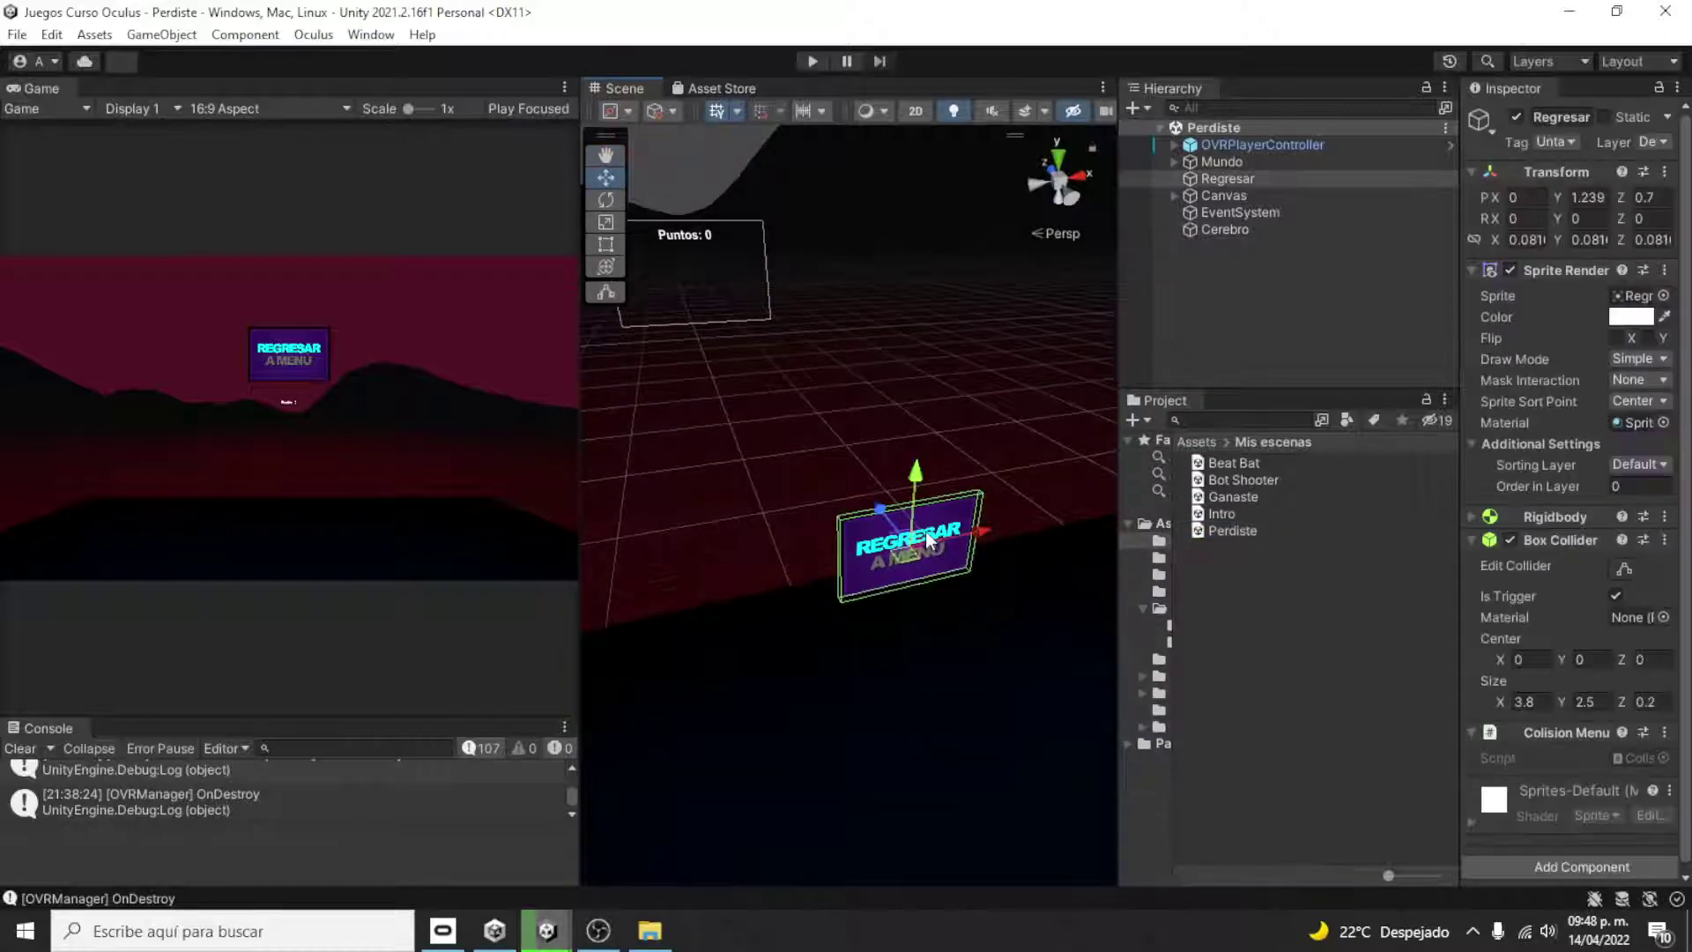
{"action": "left_click_drag", "start_coordinate": [907, 700], "coordinate": [1077, 760], "text": "alt"}
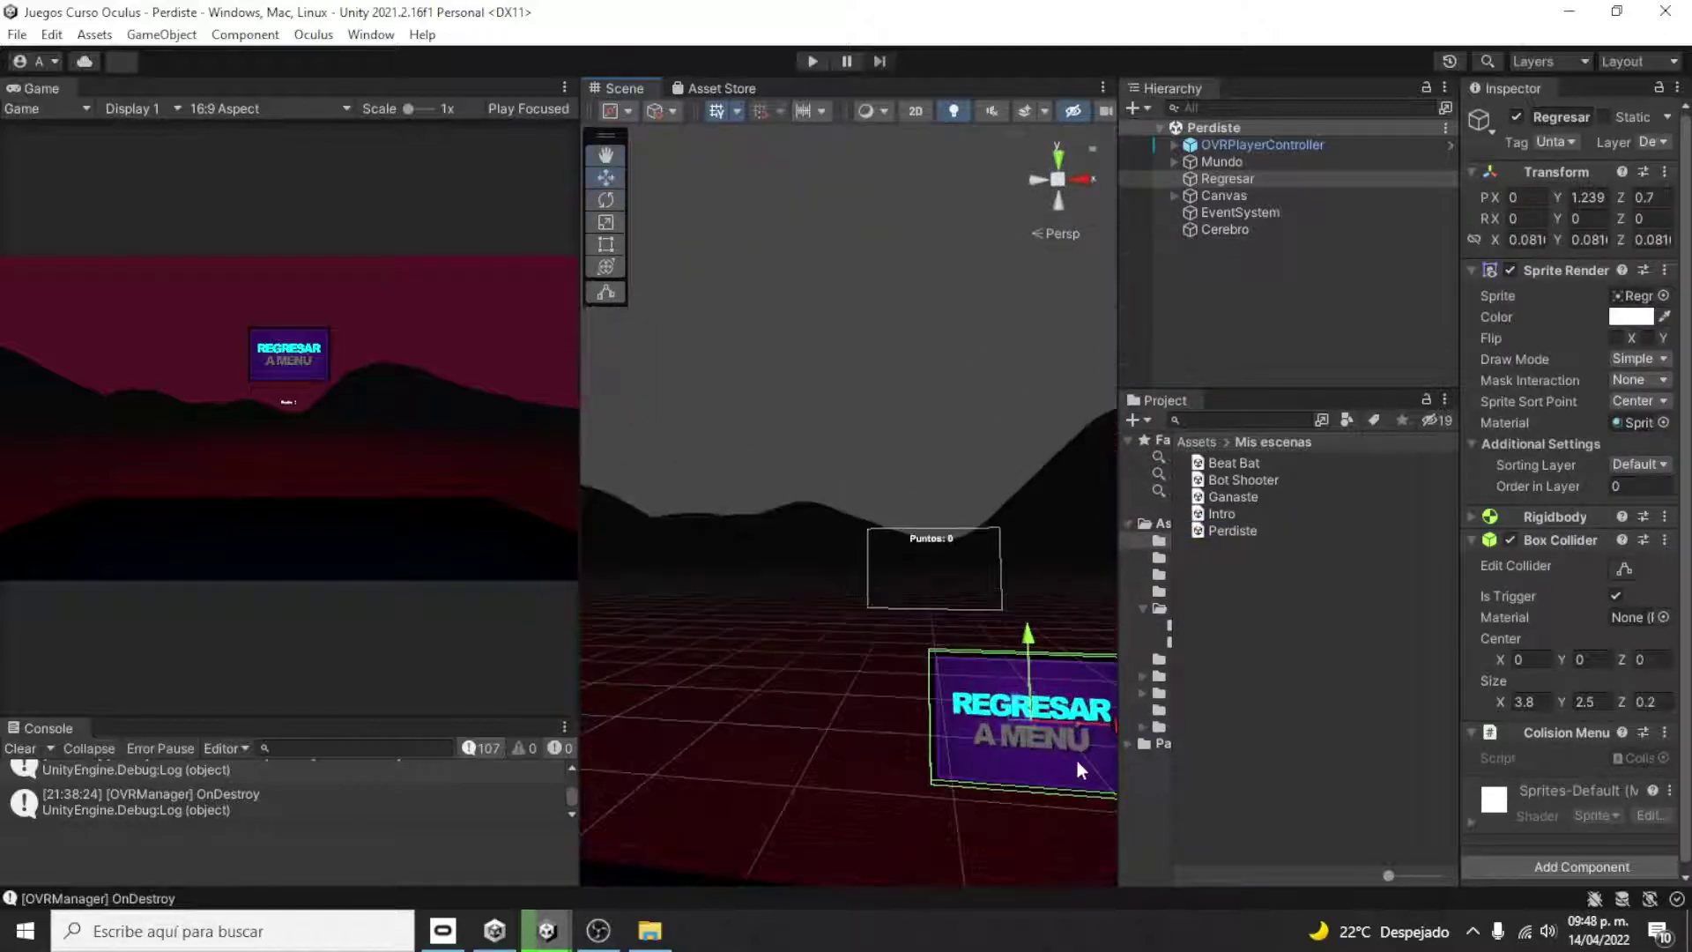
{"action": "middle_click_drag", "start_coordinate": [1029, 716], "coordinate": [697, 482]}
{"action": "left_click_drag", "start_coordinate": [696, 483], "coordinate": [985, 675], "text": "alt"}
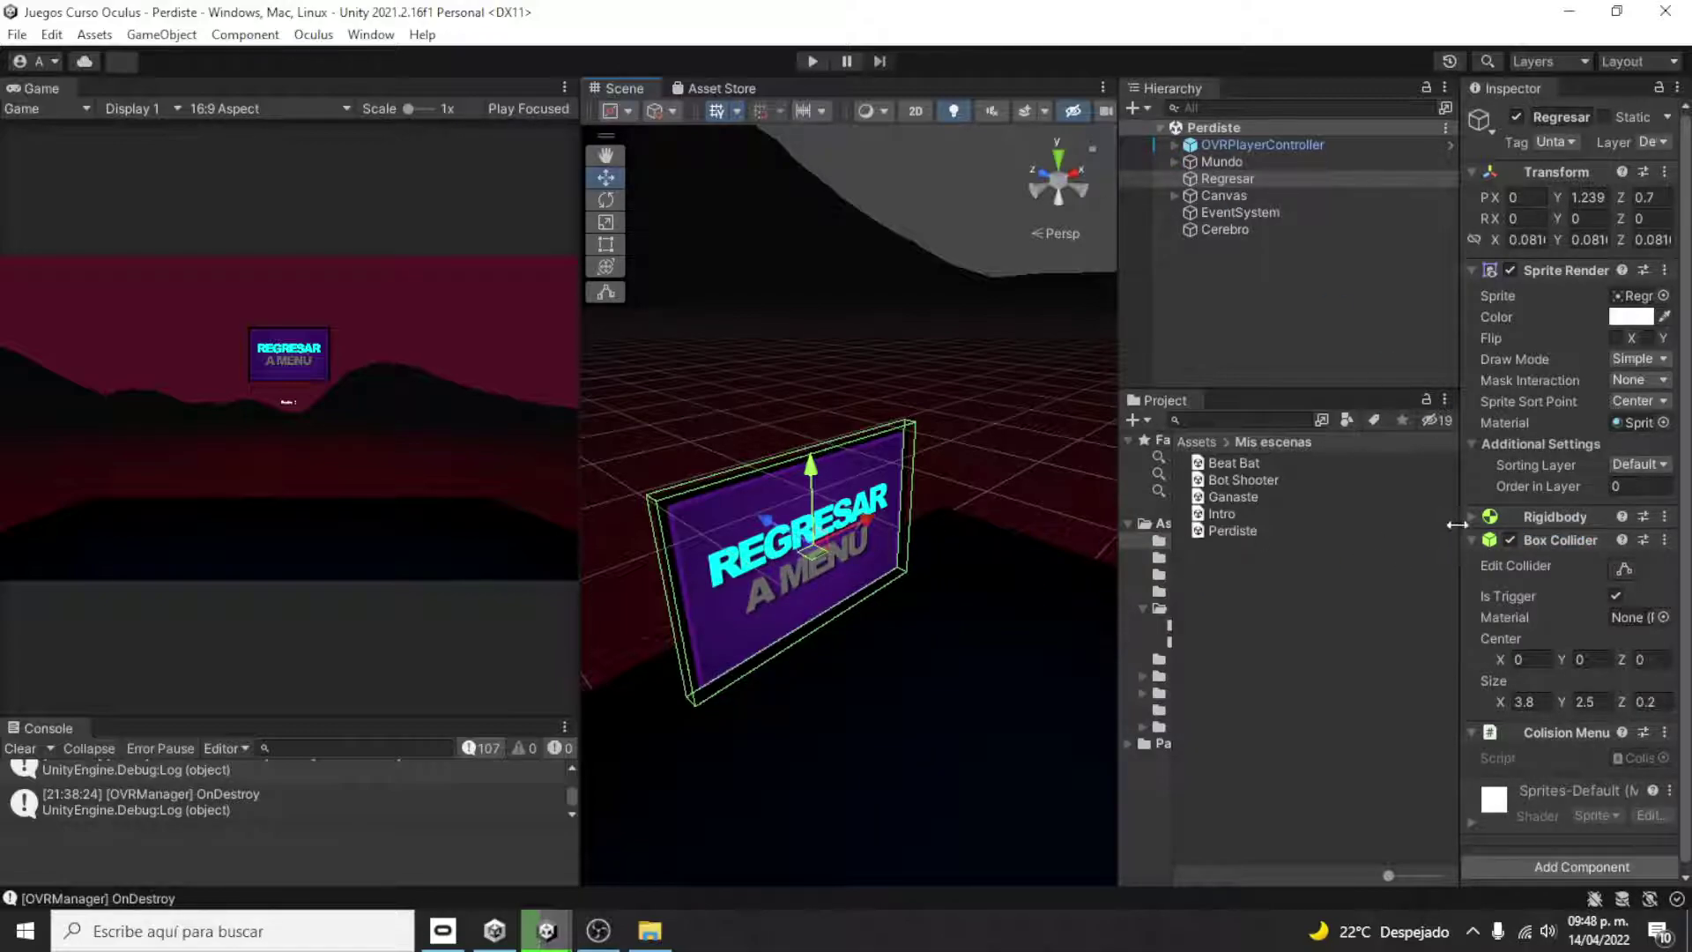
- Collapse the sign's Sprite Renderer and Box Collider and widen the Inspector
{"action": "left_click", "coordinate": [1473, 271]}
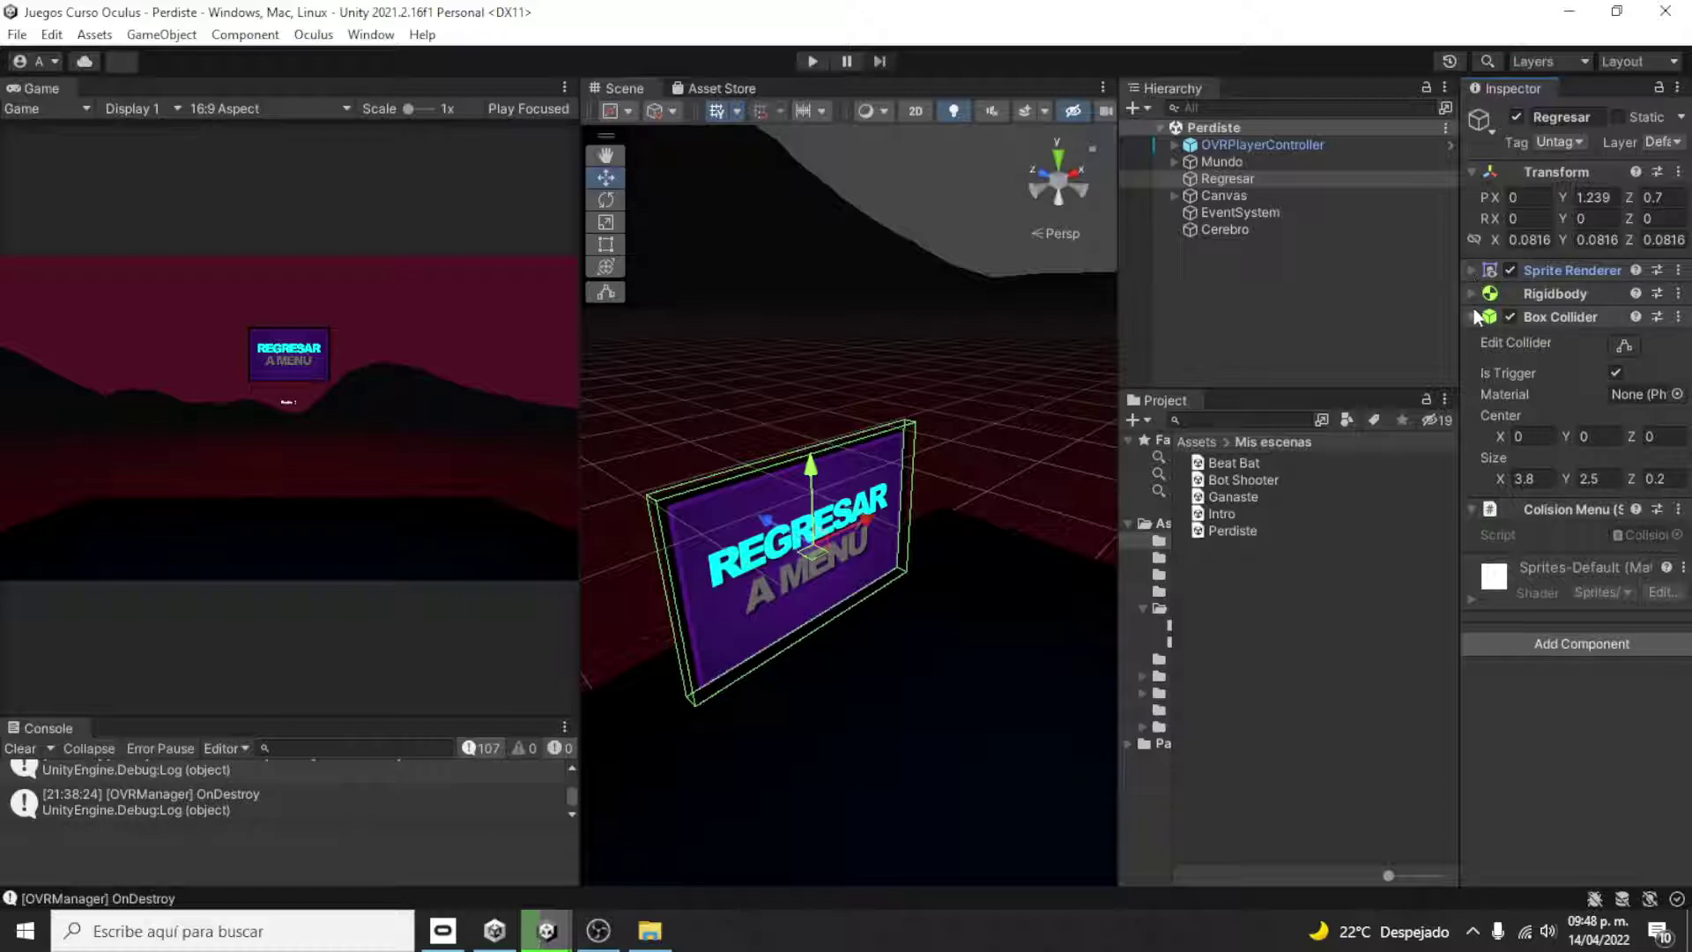
{"action": "left_click", "coordinate": [1484, 319]}
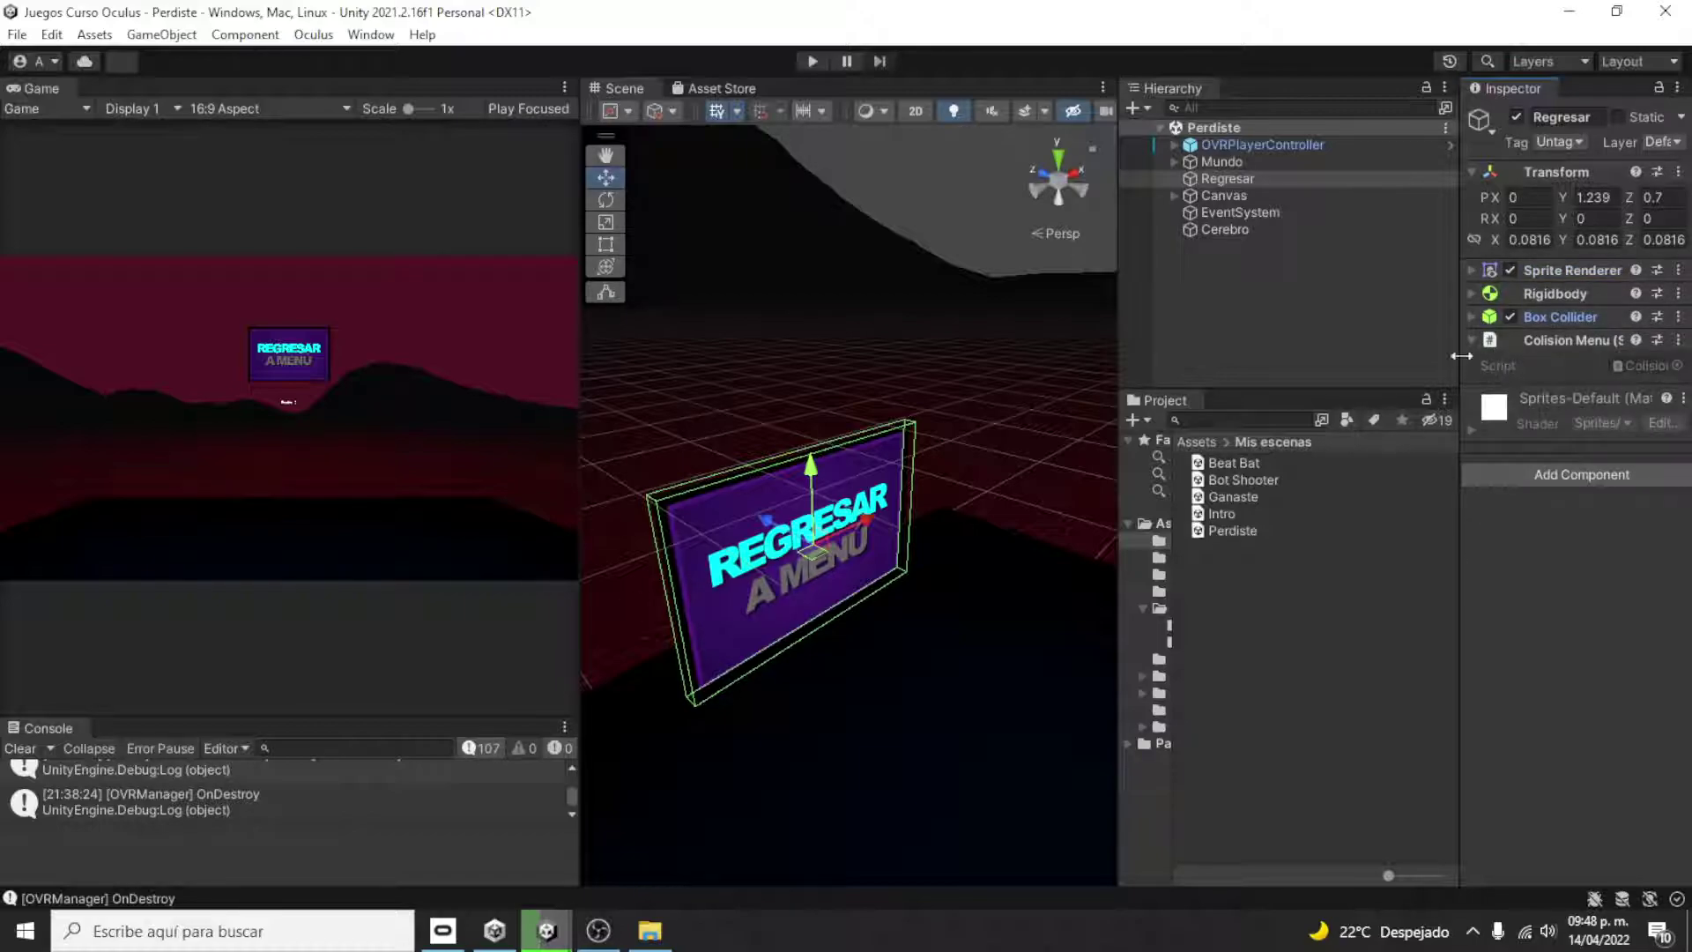
{"action": "left_click_drag", "start_coordinate": [1461, 203], "coordinate": [1377, 204]}
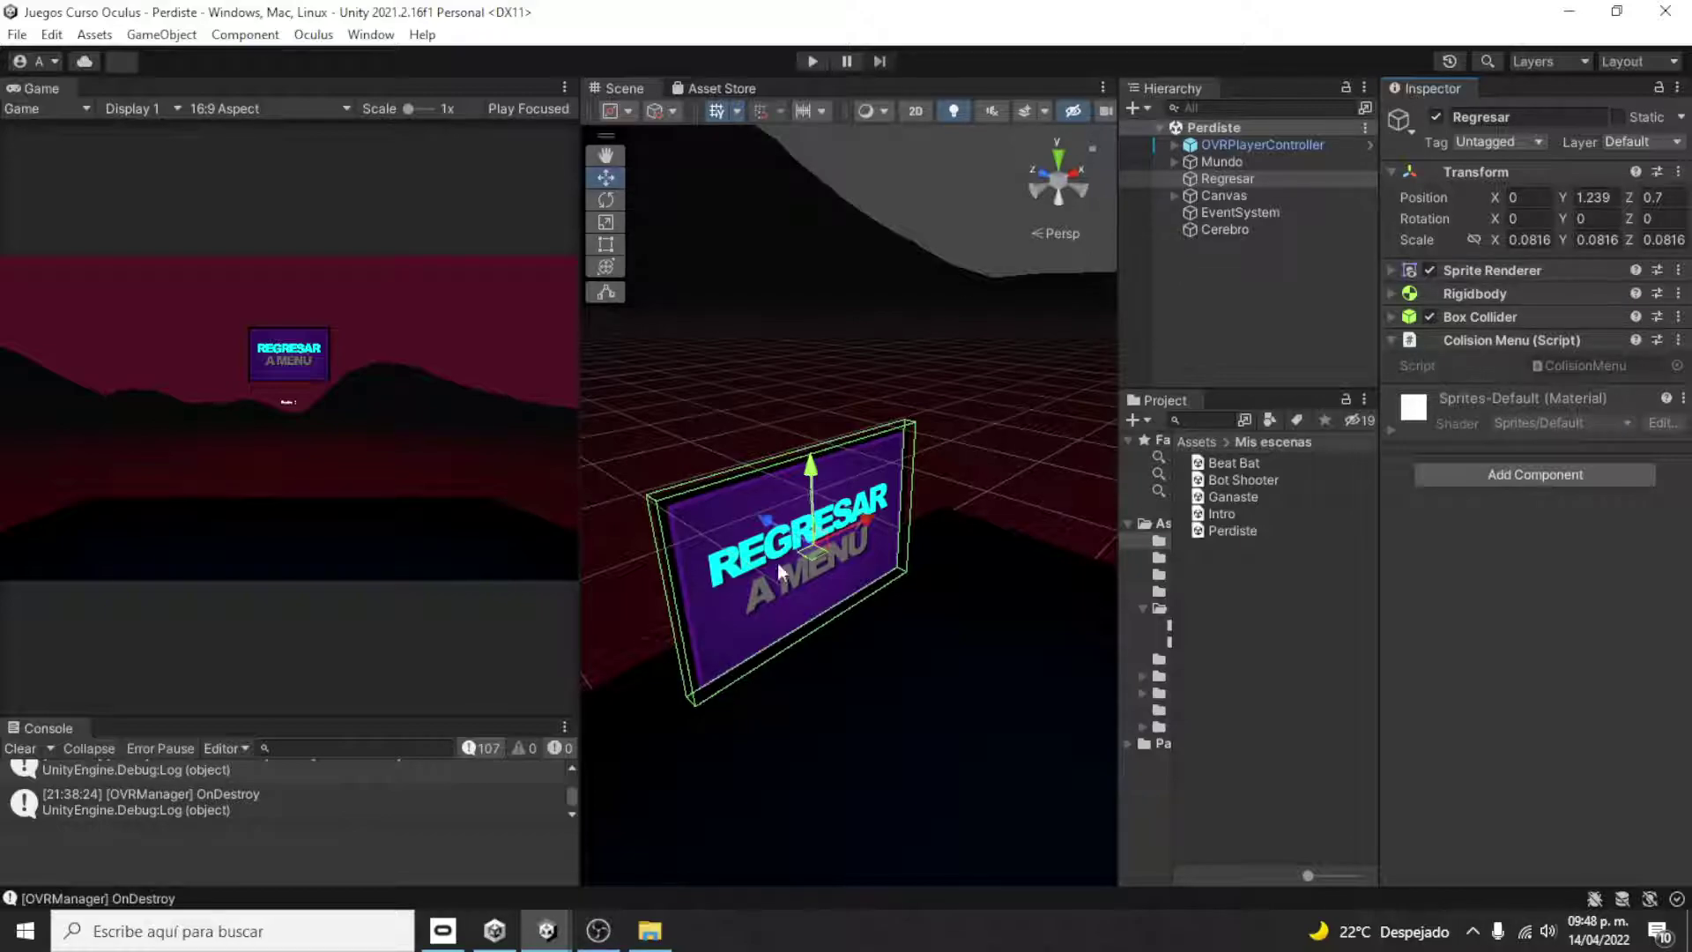
- Maximize the JuegosOculusSDK editor in the 2 by 3 layout, with Project under Hierarchy and Game left of Scene
{"action": "left_click", "coordinate": [1584, 10]}
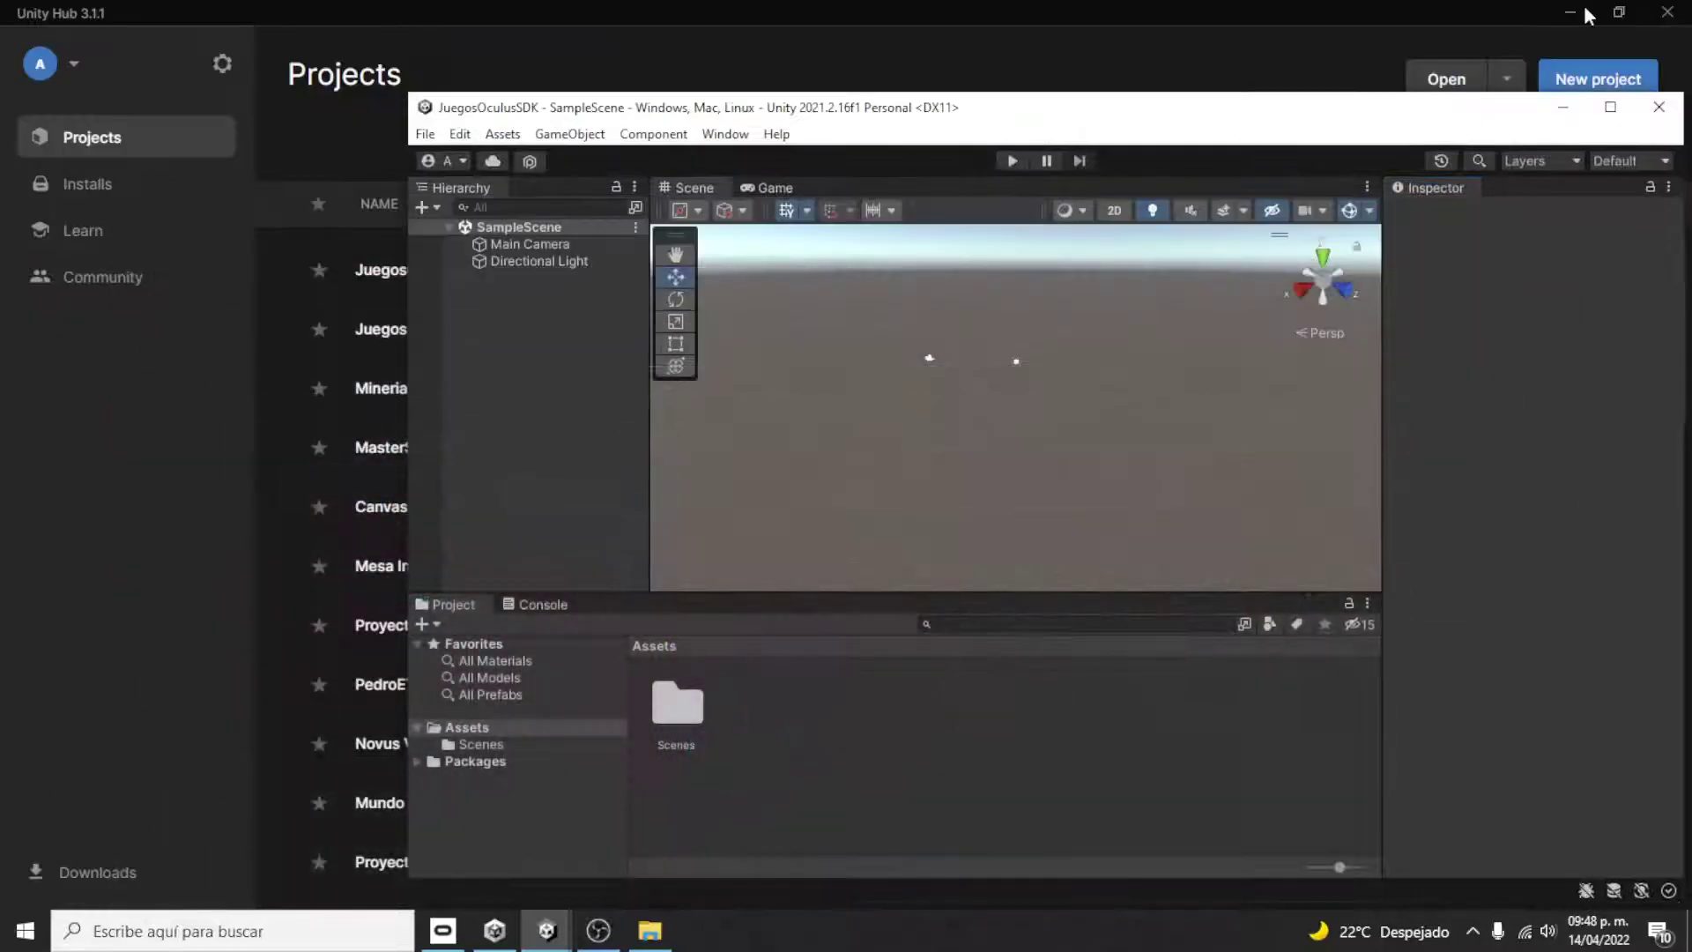
{"action": "left_click", "coordinate": [1615, 110]}
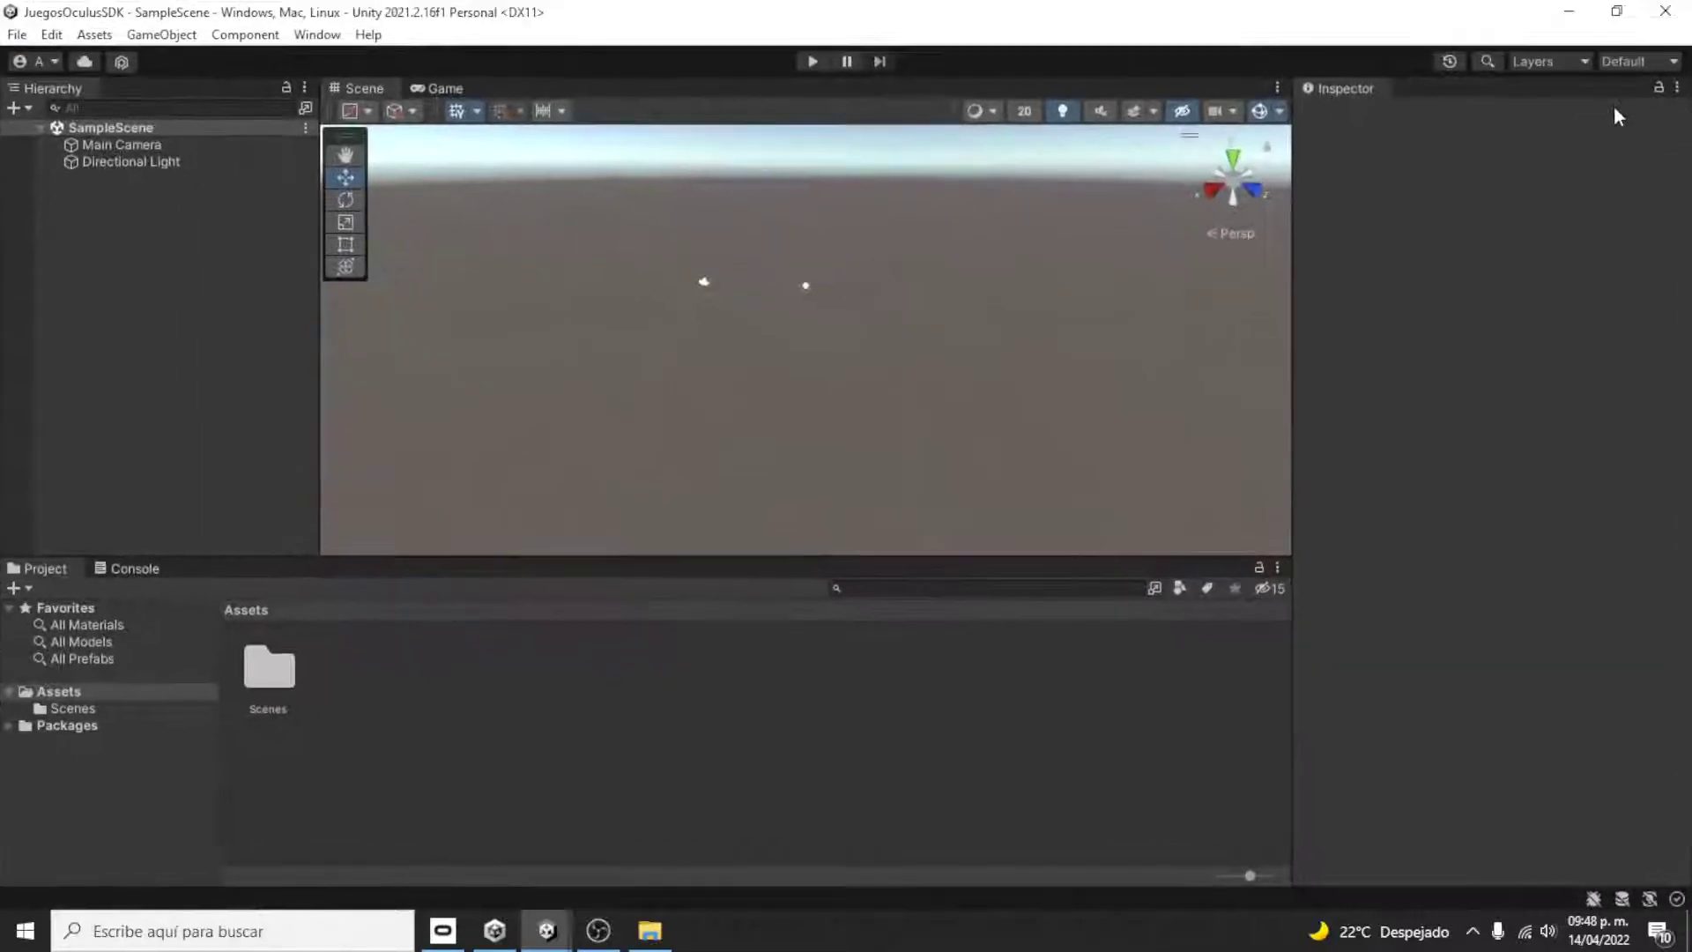
{"action": "left_click", "coordinate": [1630, 60]}
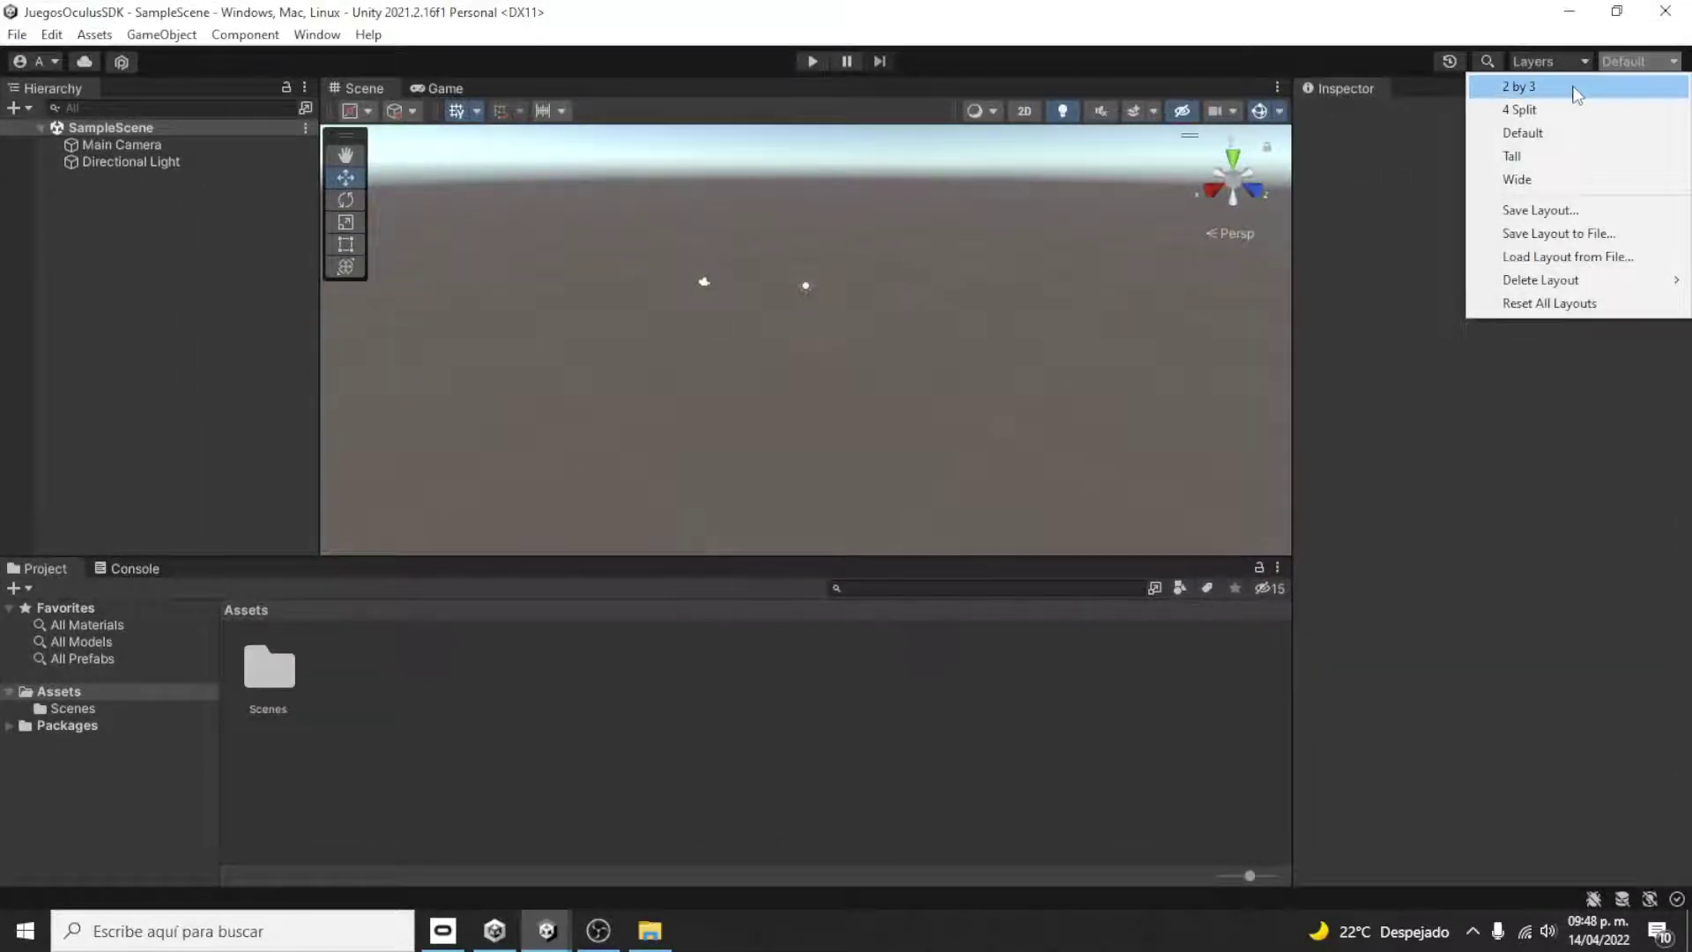
{"action": "left_click", "coordinate": [1511, 81]}
{"action": "left_click_drag", "start_coordinate": [1112, 88], "coordinate": [929, 737]}
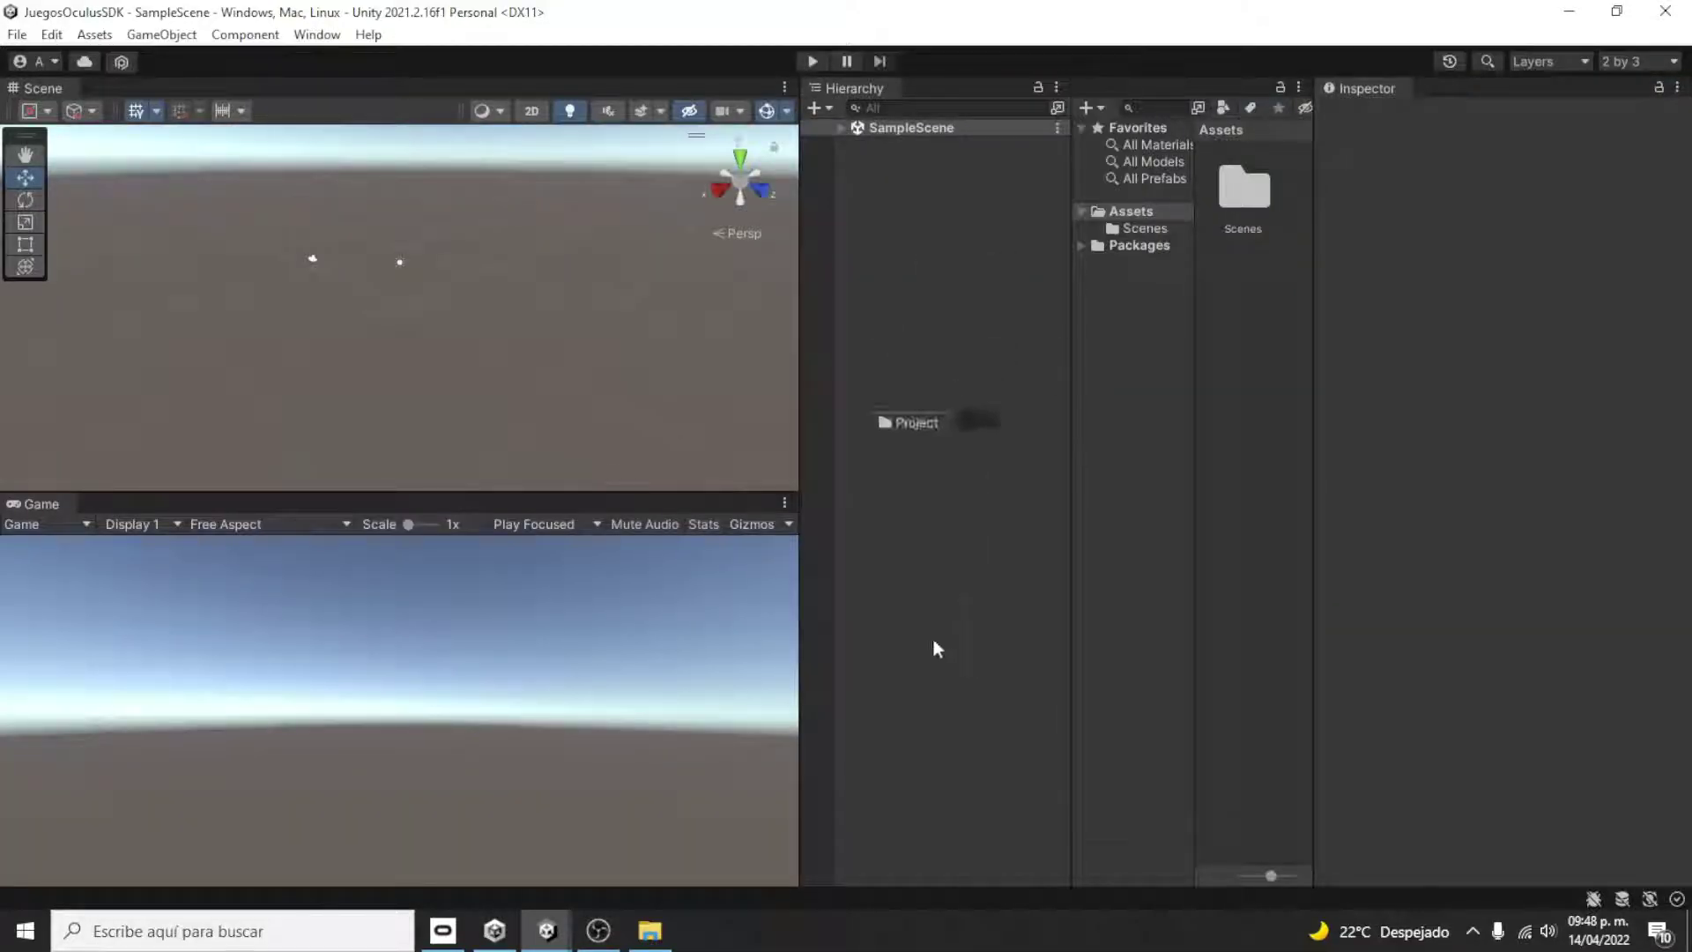
{"action": "left_click_drag", "start_coordinate": [802, 443], "coordinate": [1138, 441]}
{"action": "left_click_drag", "start_coordinate": [43, 504], "coordinate": [33, 350]}
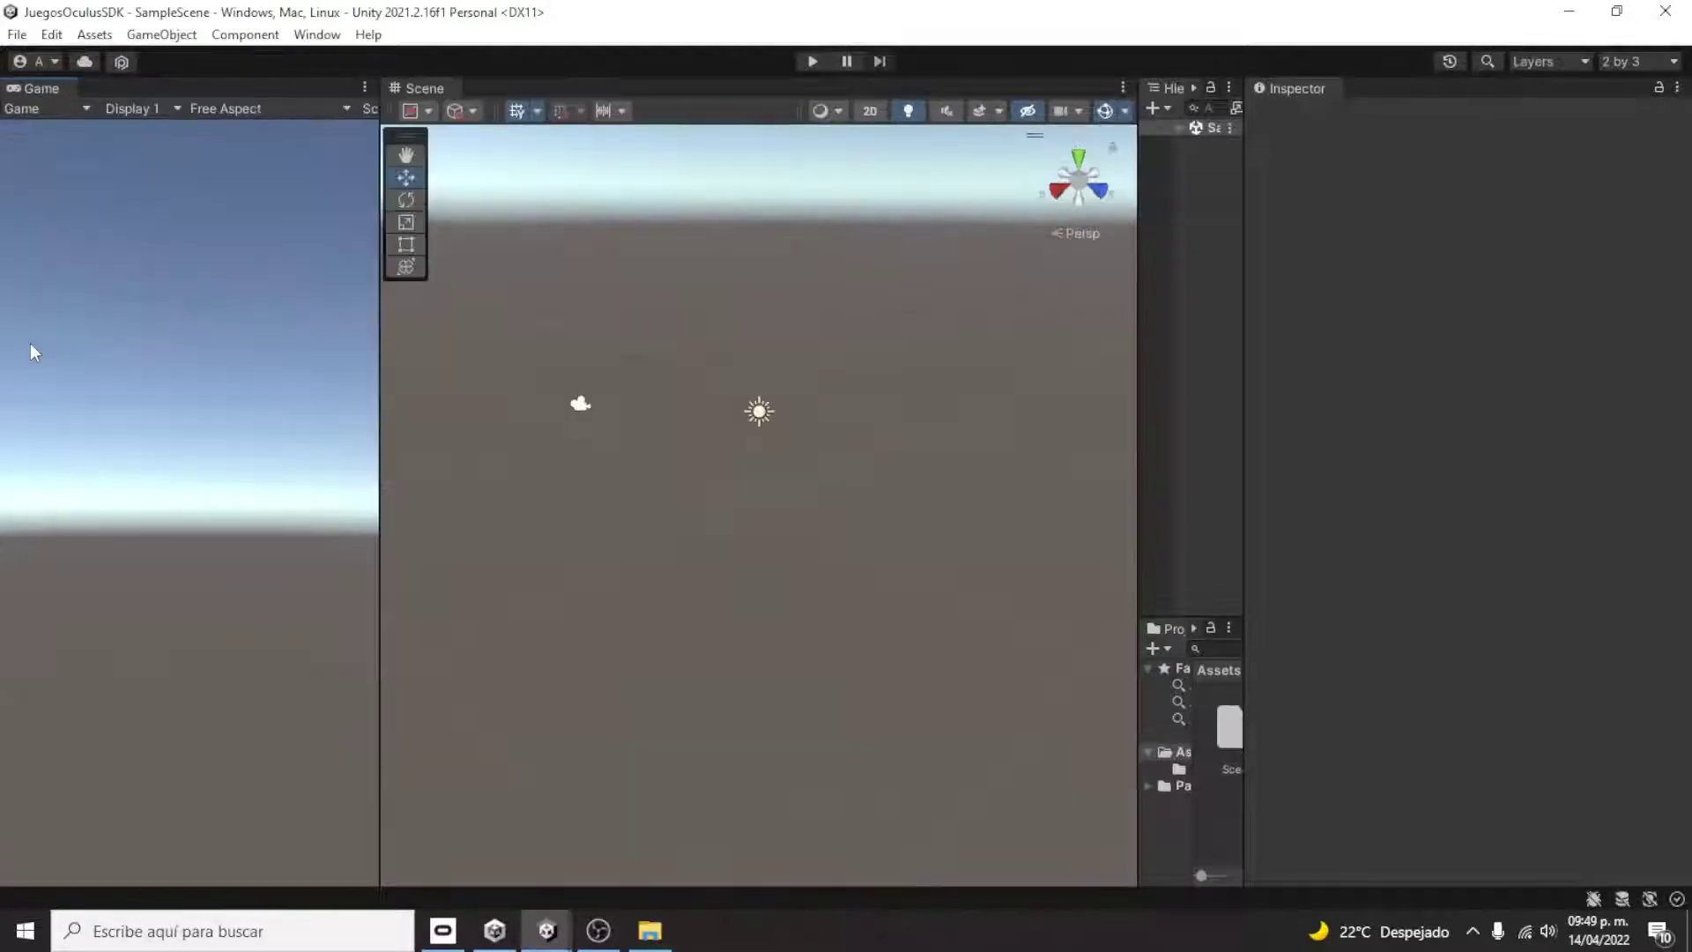
{"action": "left_click_drag", "start_coordinate": [1013, 369], "coordinate": [974, 369]}
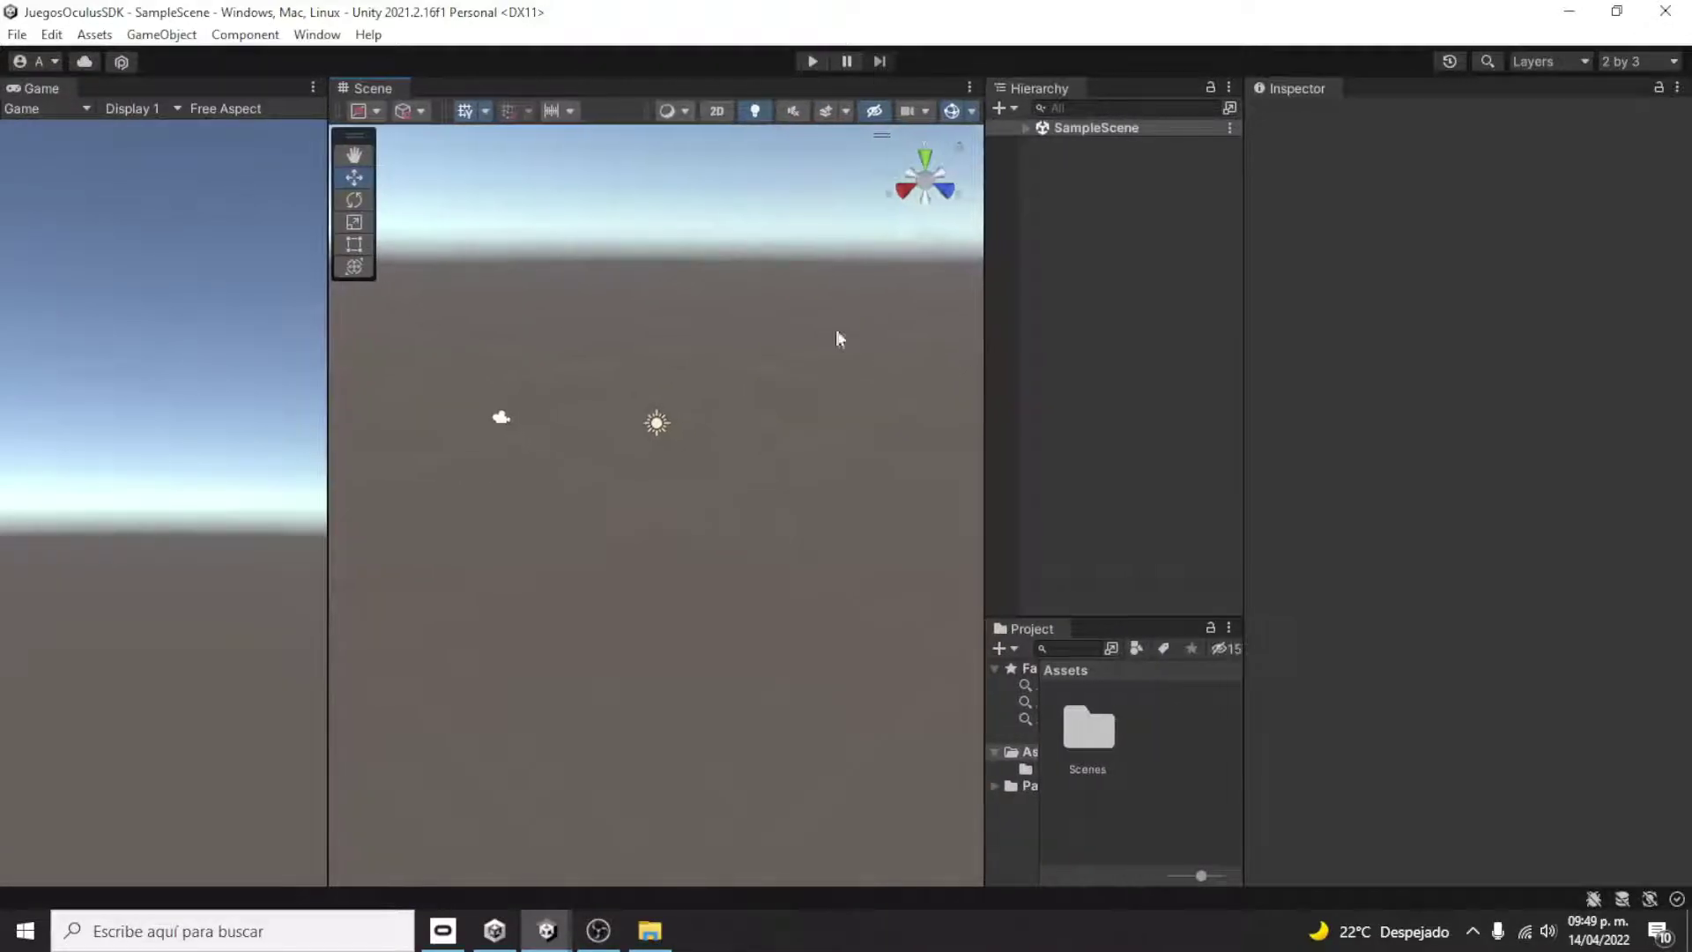
- Open the Lighting settings from Window > Rendering
{"action": "left_click", "coordinate": [315, 35]}
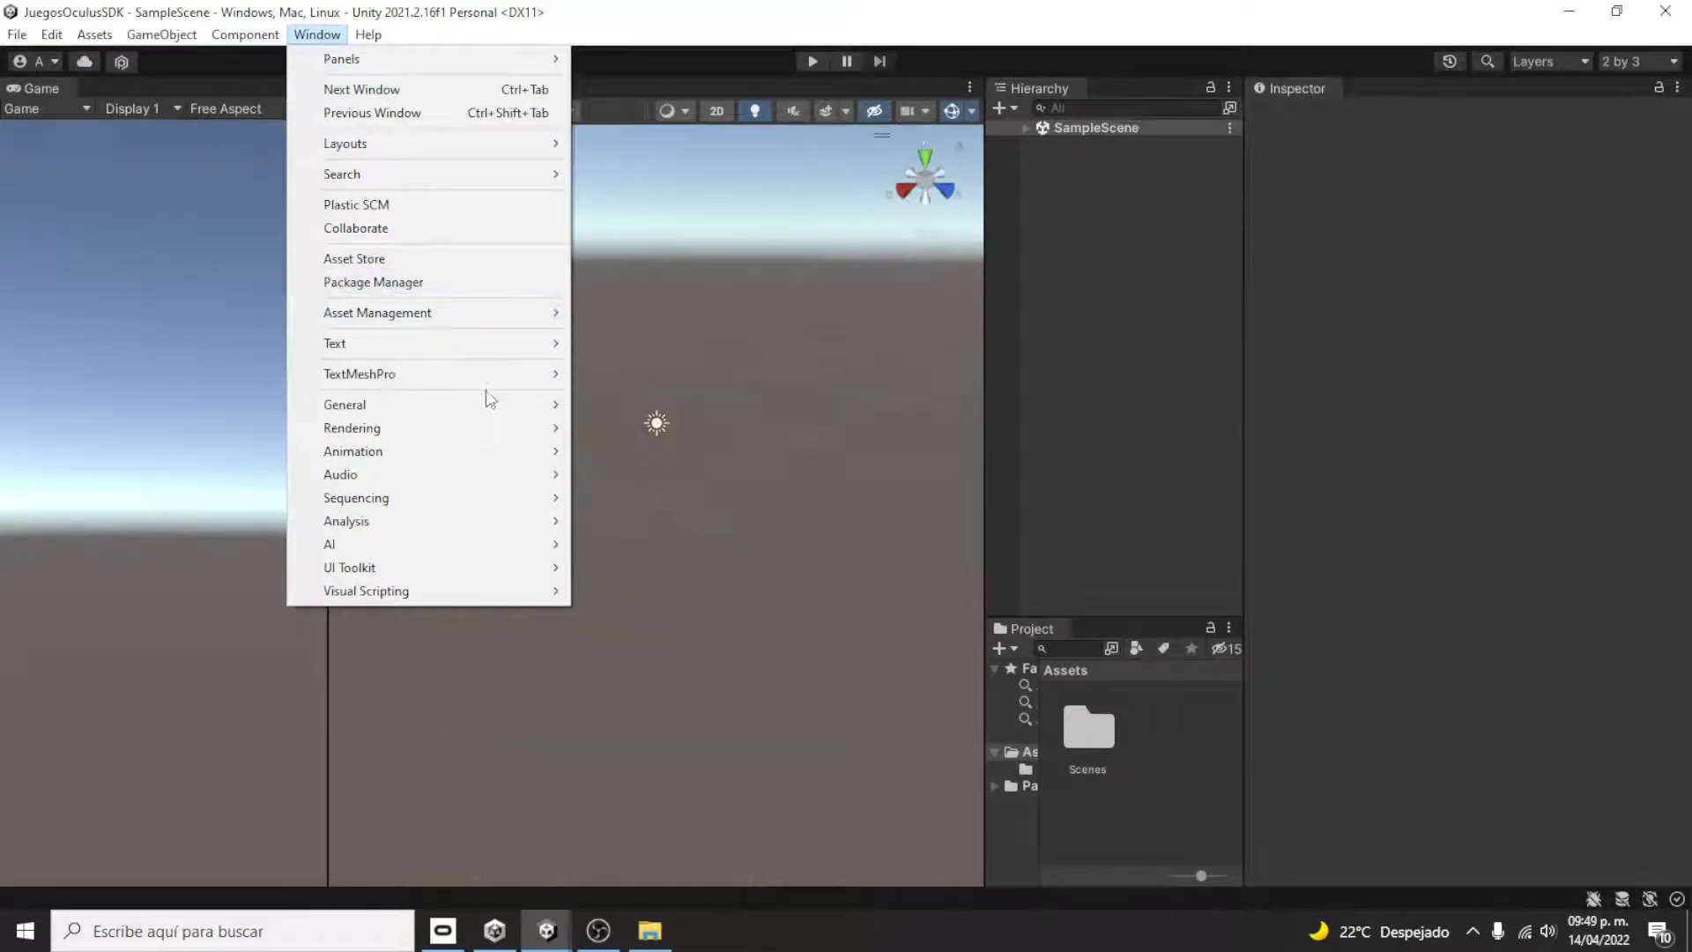
{"action": "mouse_move", "coordinate": [554, 429]}
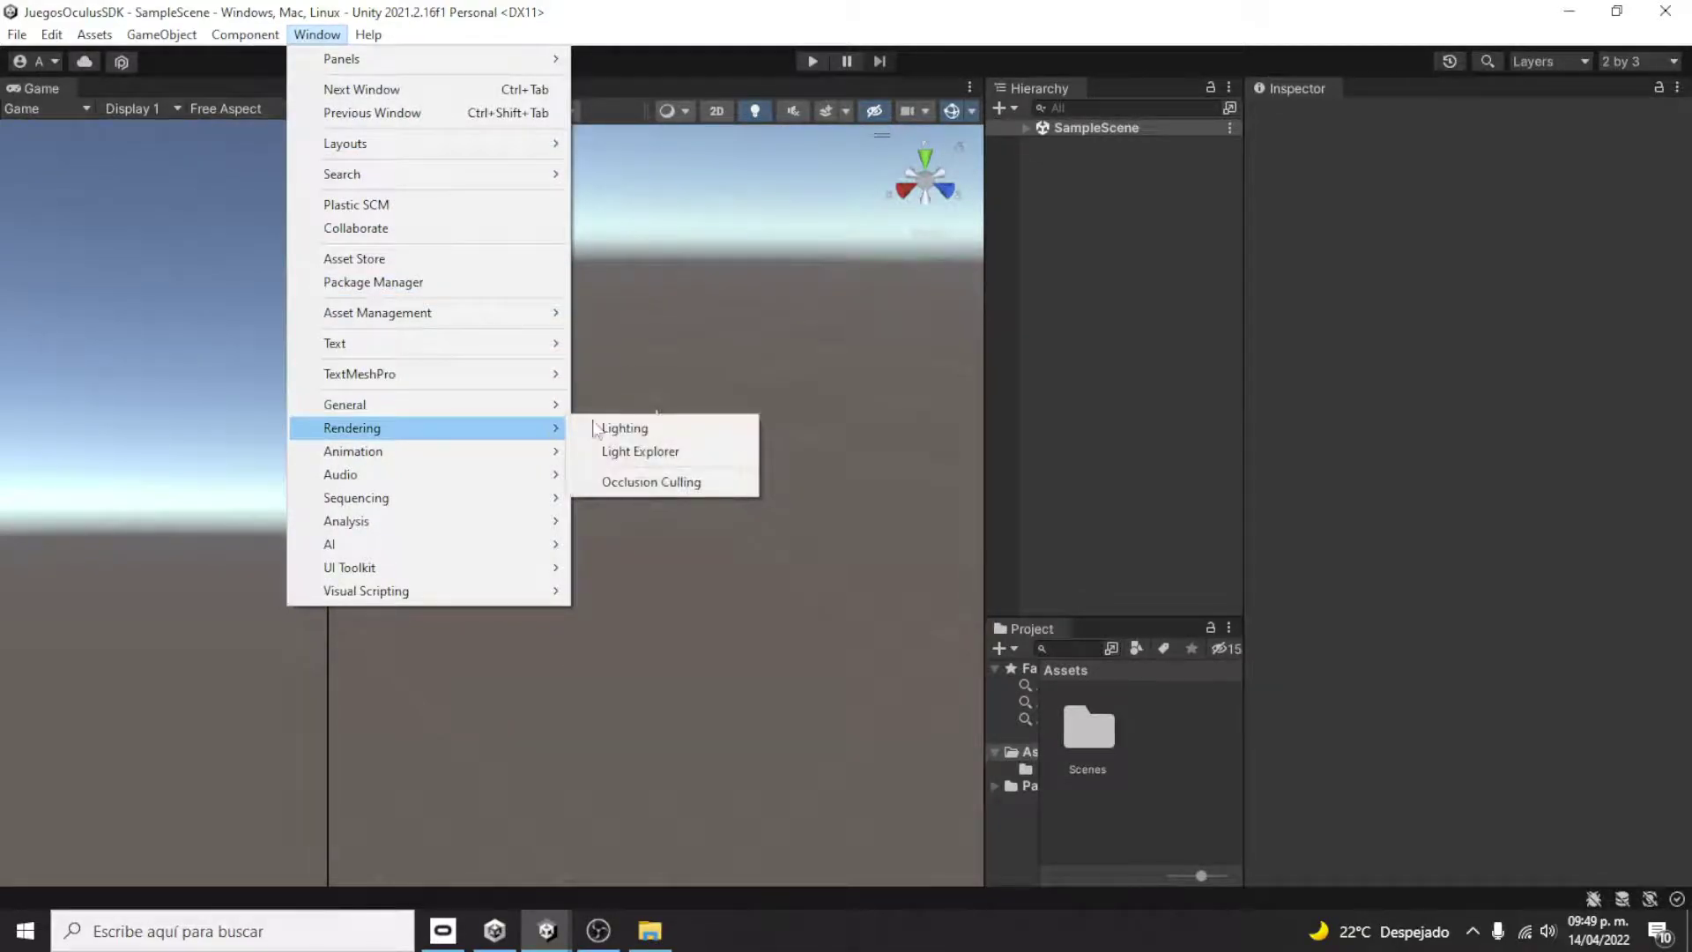
{"action": "left_click", "coordinate": [633, 428]}
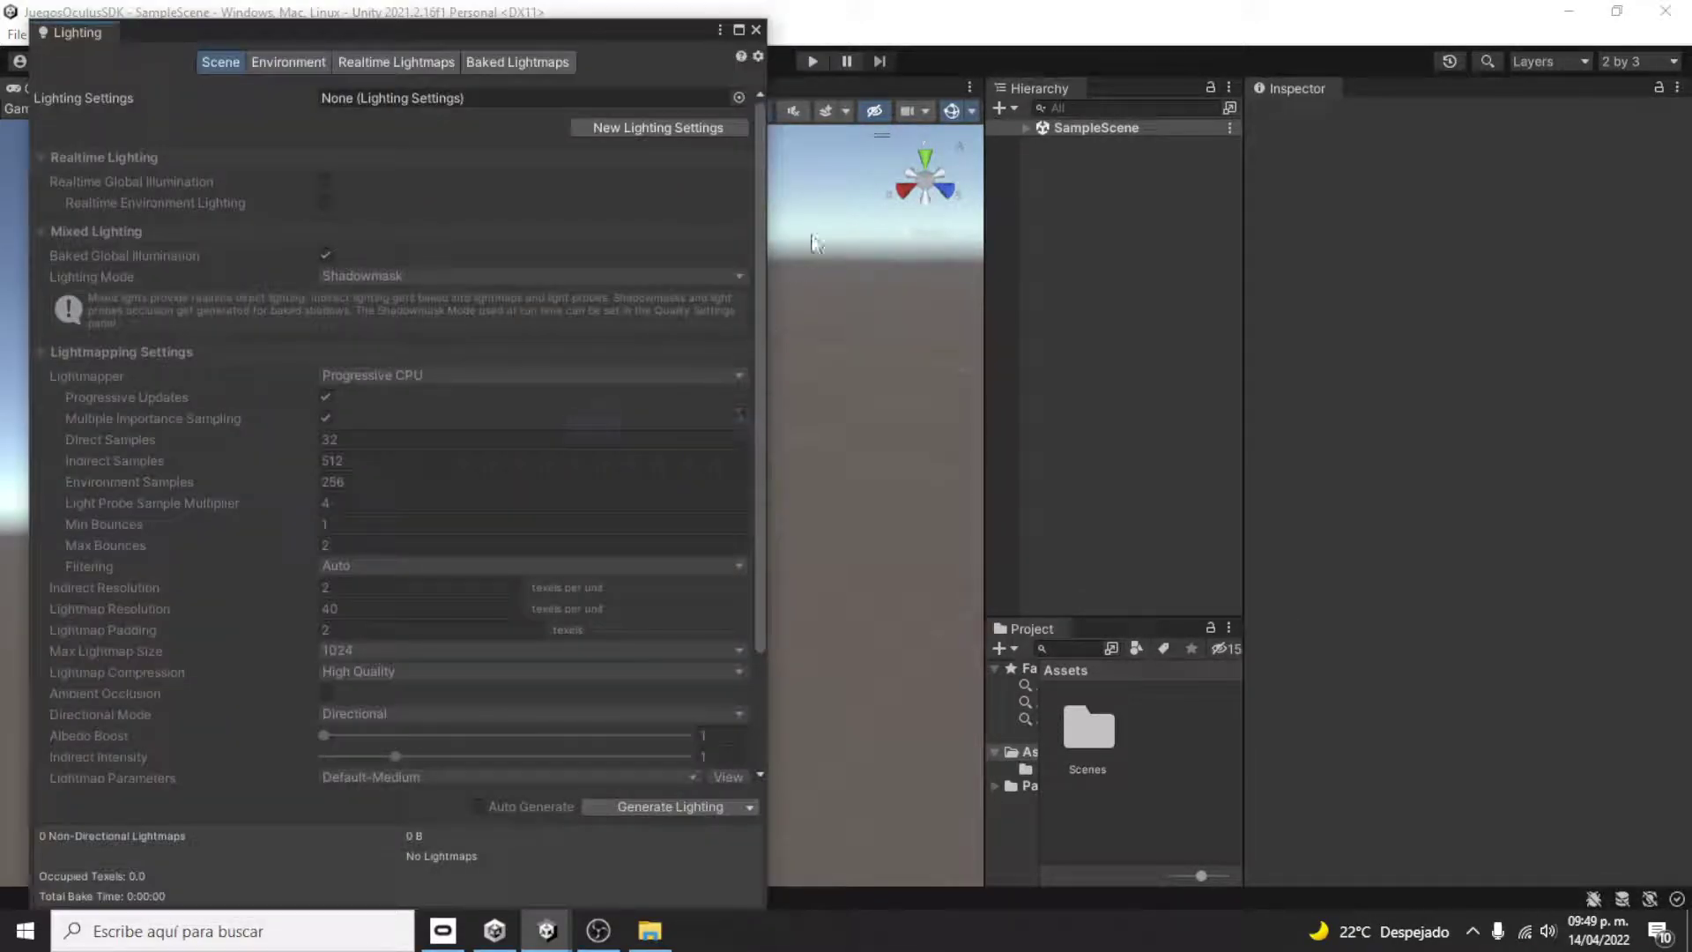
- Set the environment Skybox Material to None and close the Lighting window
{"action": "left_click", "coordinate": [300, 60]}
{"action": "left_click", "coordinate": [761, 122]}
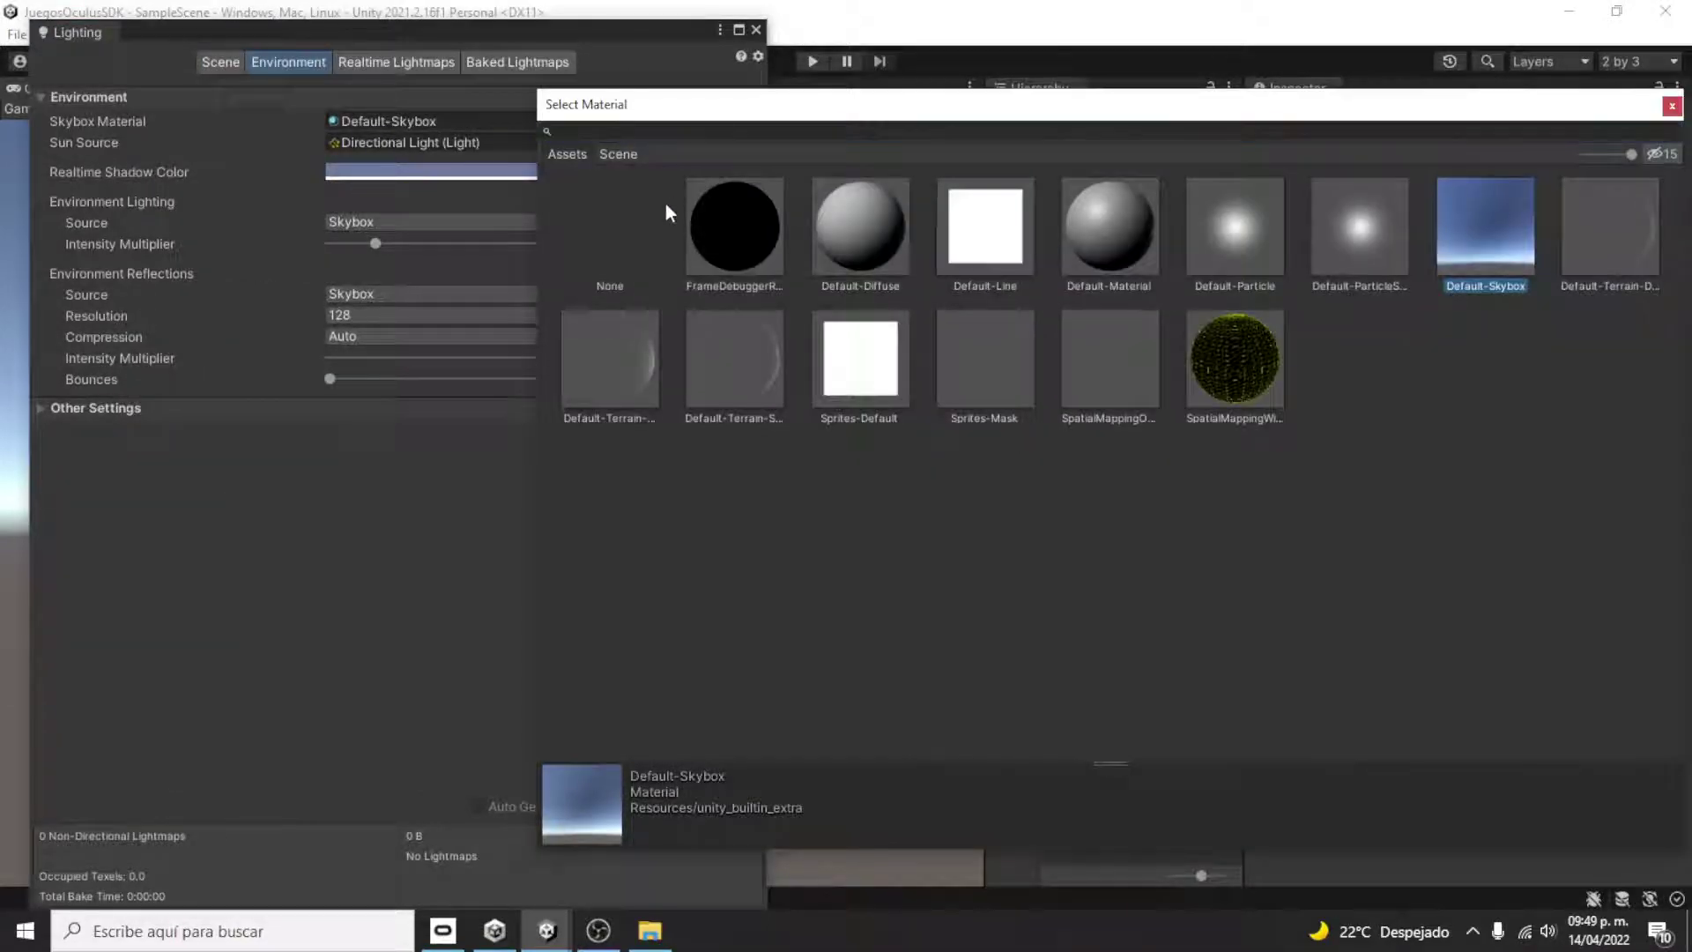
{"action": "double_click", "coordinate": [609, 210]}
{"action": "left_click", "coordinate": [755, 30]}
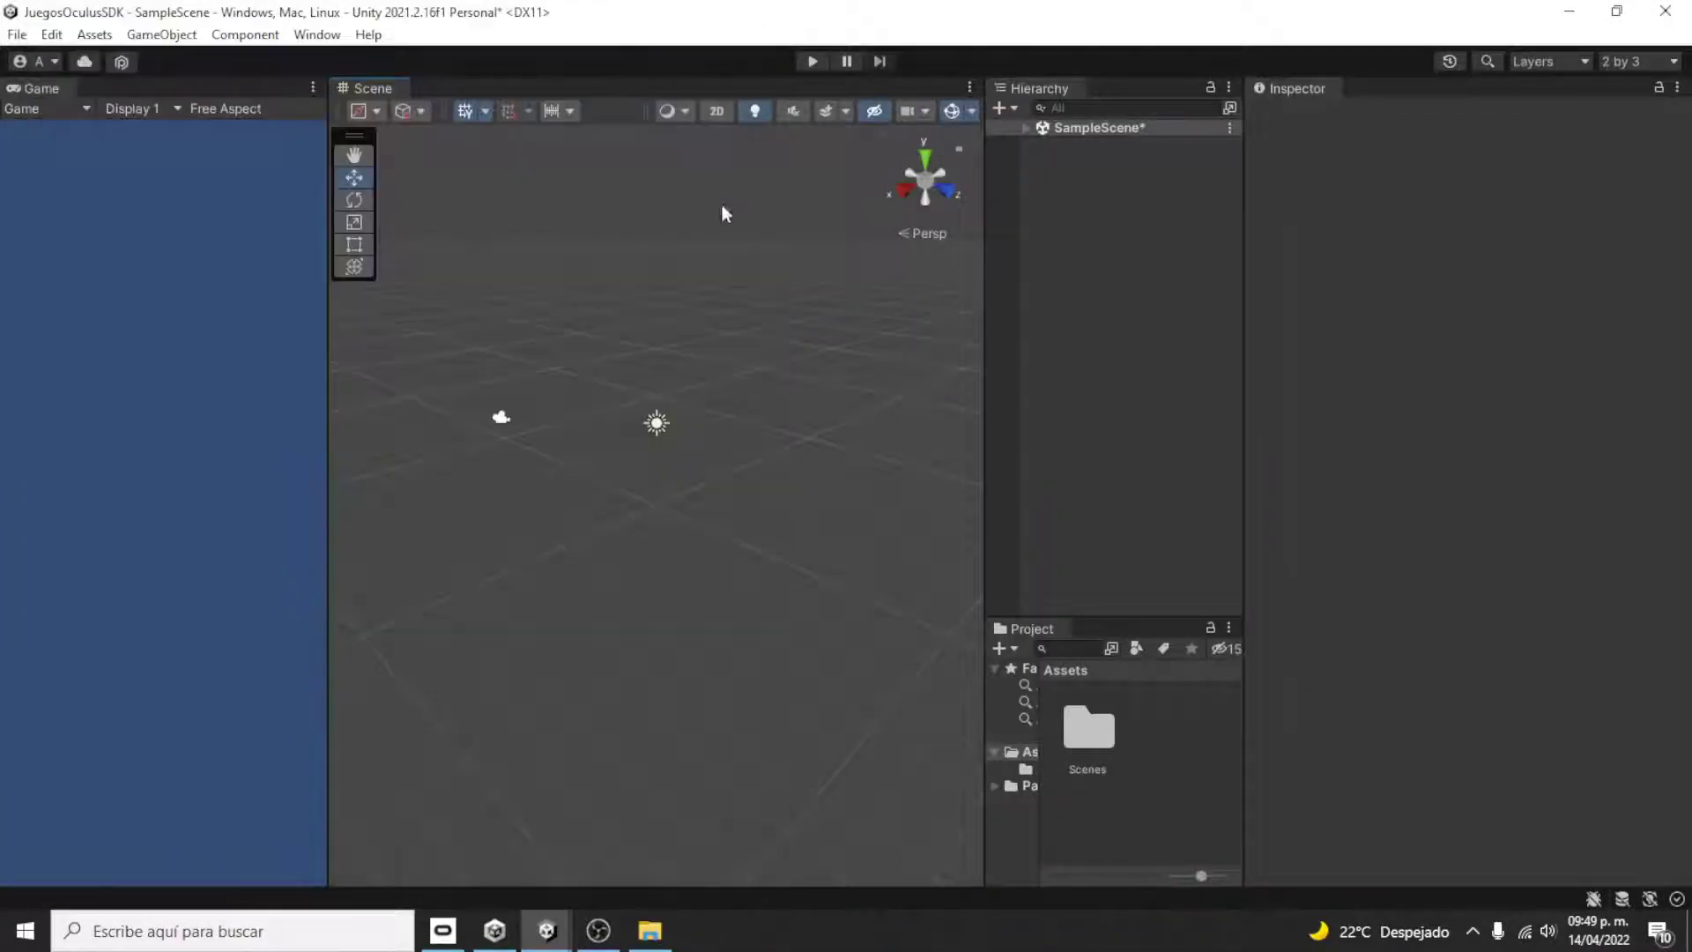
{"action": "left_click_drag", "start_coordinate": [328, 333], "coordinate": [353, 343]}
{"action": "left_click", "coordinate": [316, 34]}
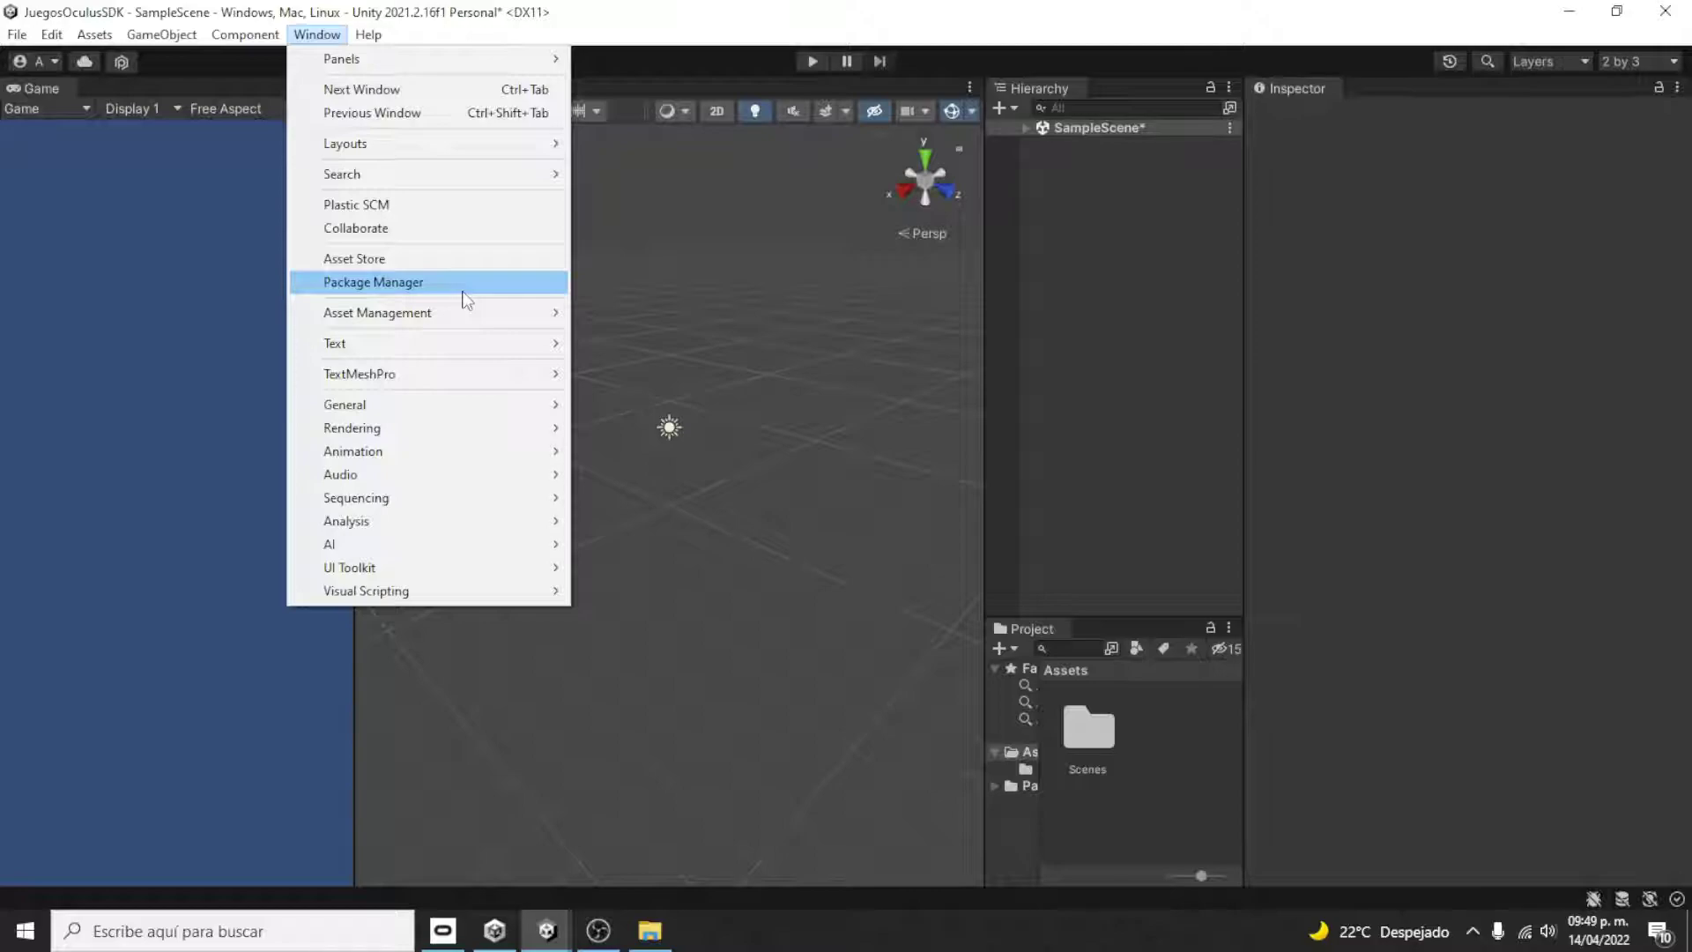
- In Package Manager, list My Assets, load all, and import Oculus Integration 38.0
{"action": "left_click", "coordinate": [462, 290]}
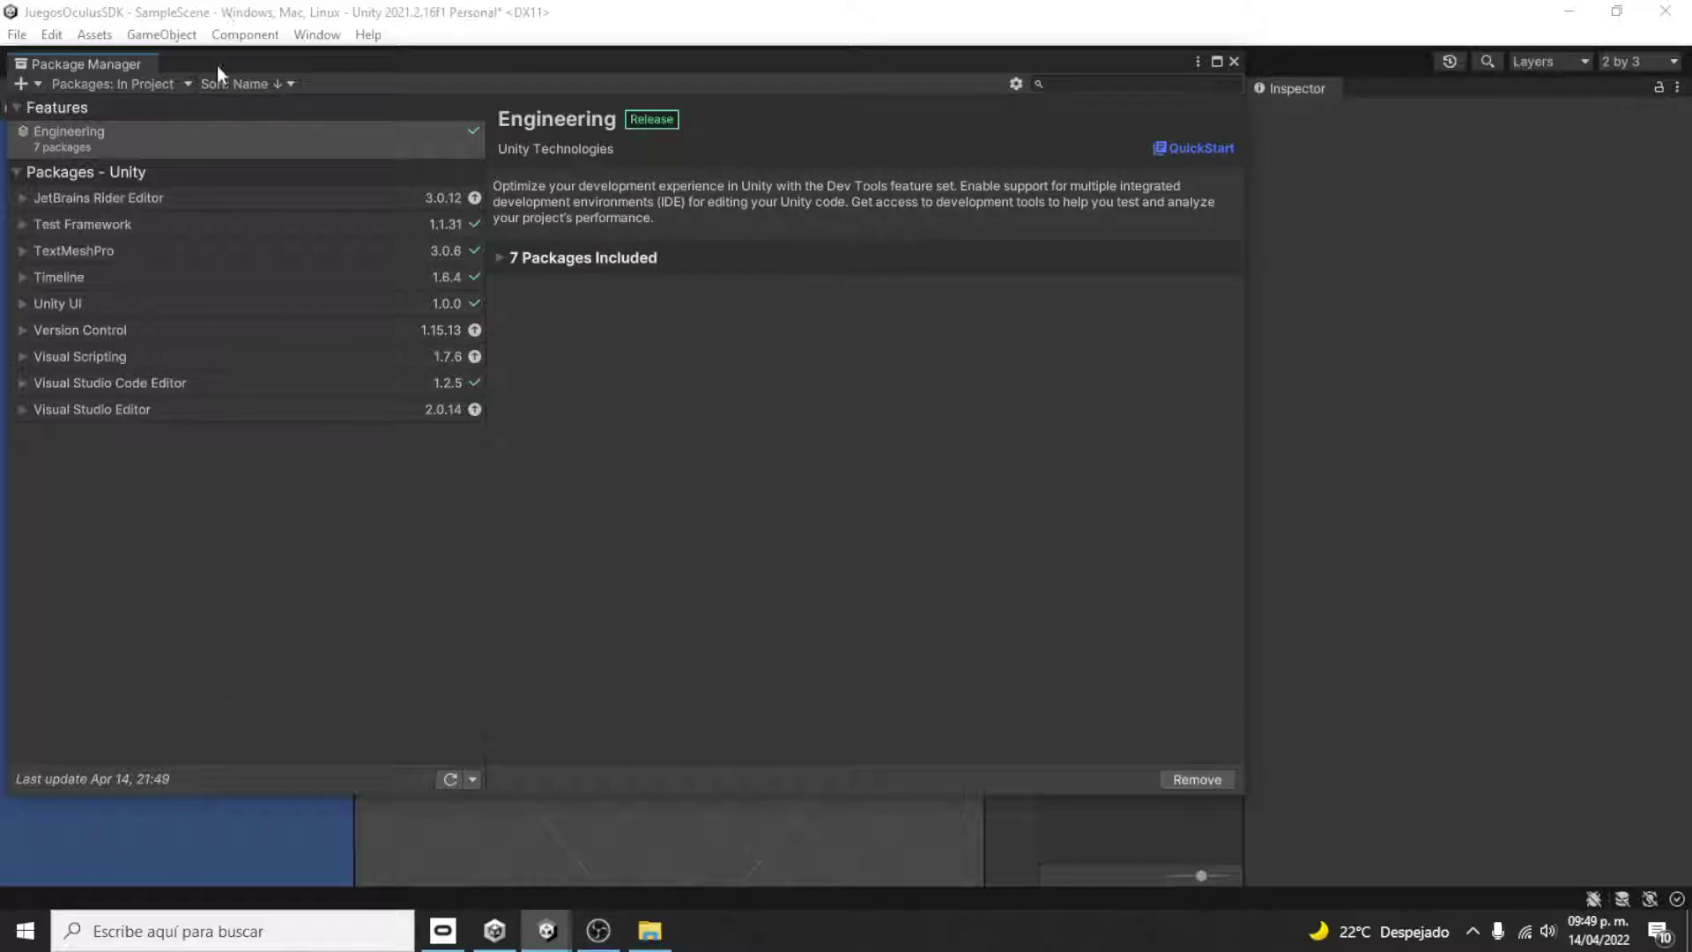
{"action": "left_click", "coordinate": [184, 83]}
{"action": "left_click", "coordinate": [115, 132]}
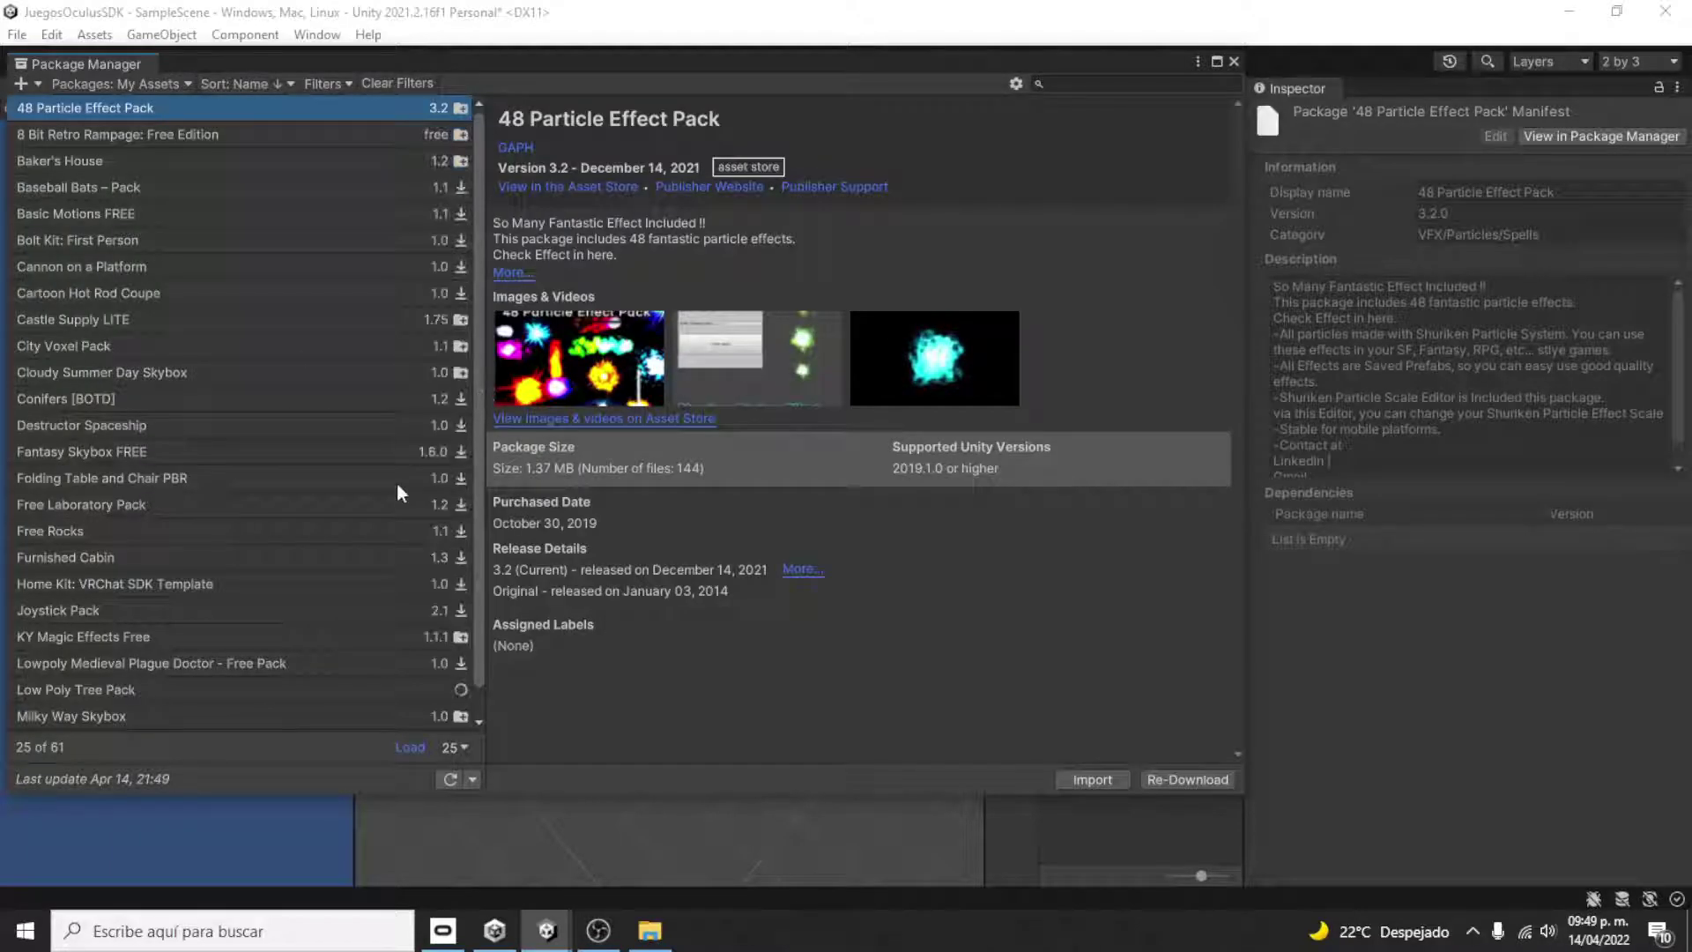
{"action": "left_click", "coordinate": [404, 743]}
{"action": "scroll", "coordinate": [321, 613], "scroll_direction": "down", "scroll_amount": 5}
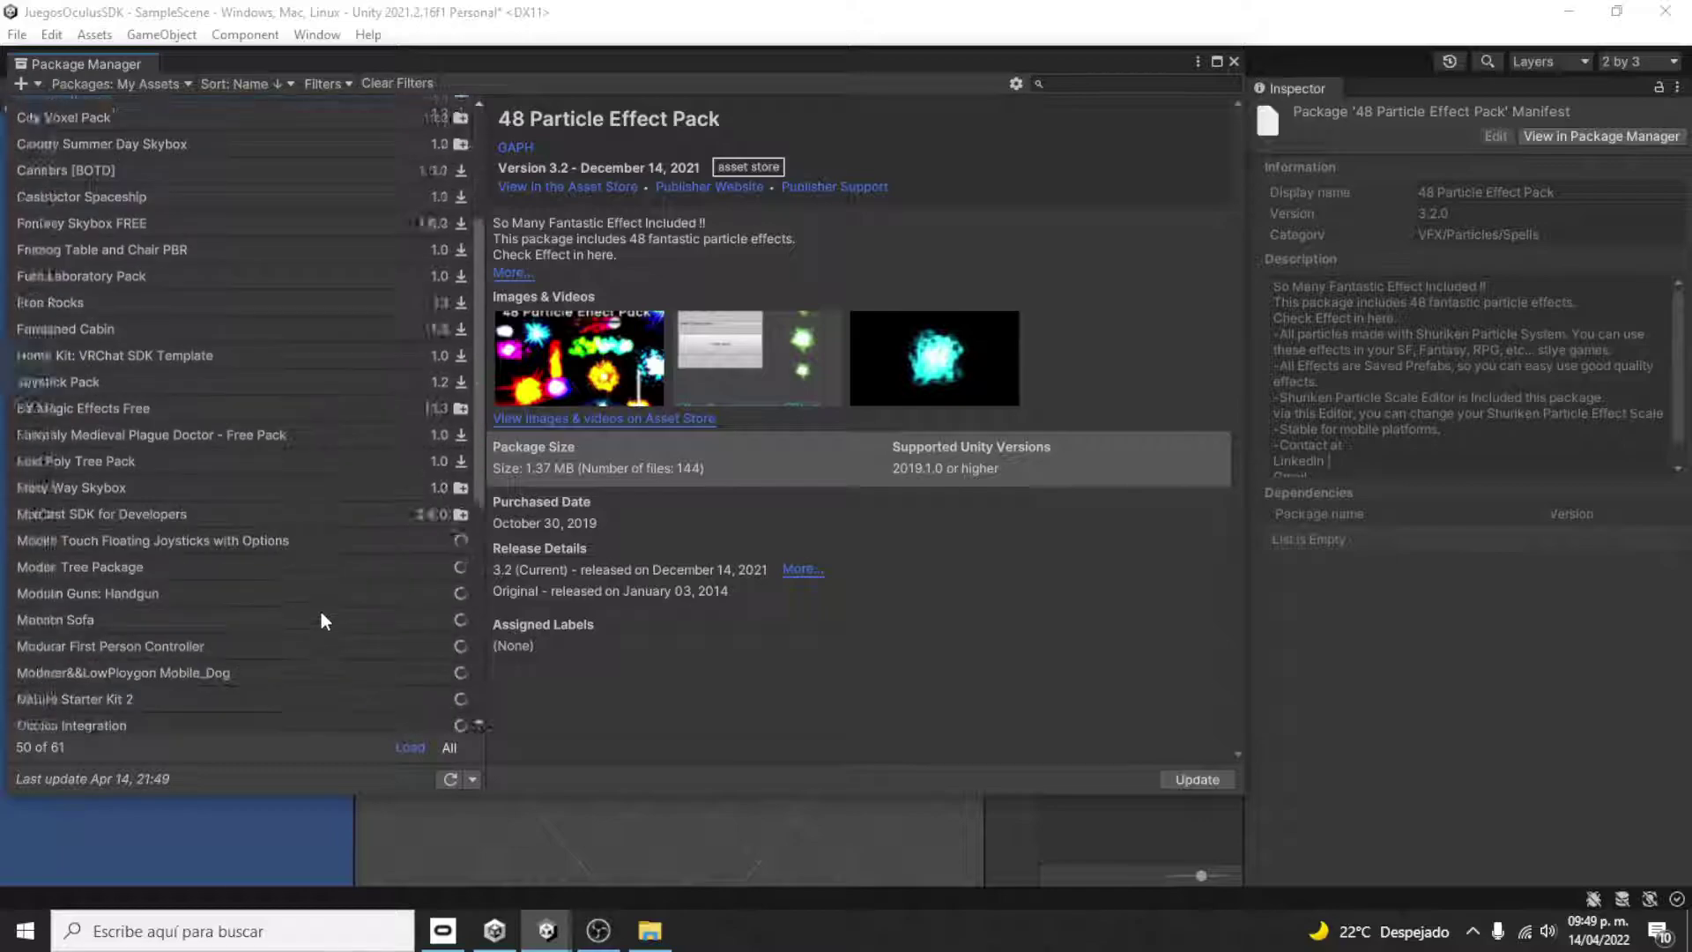
{"action": "scroll", "coordinate": [321, 612], "scroll_direction": "down", "scroll_amount": 5}
{"action": "left_click", "coordinate": [126, 437]}
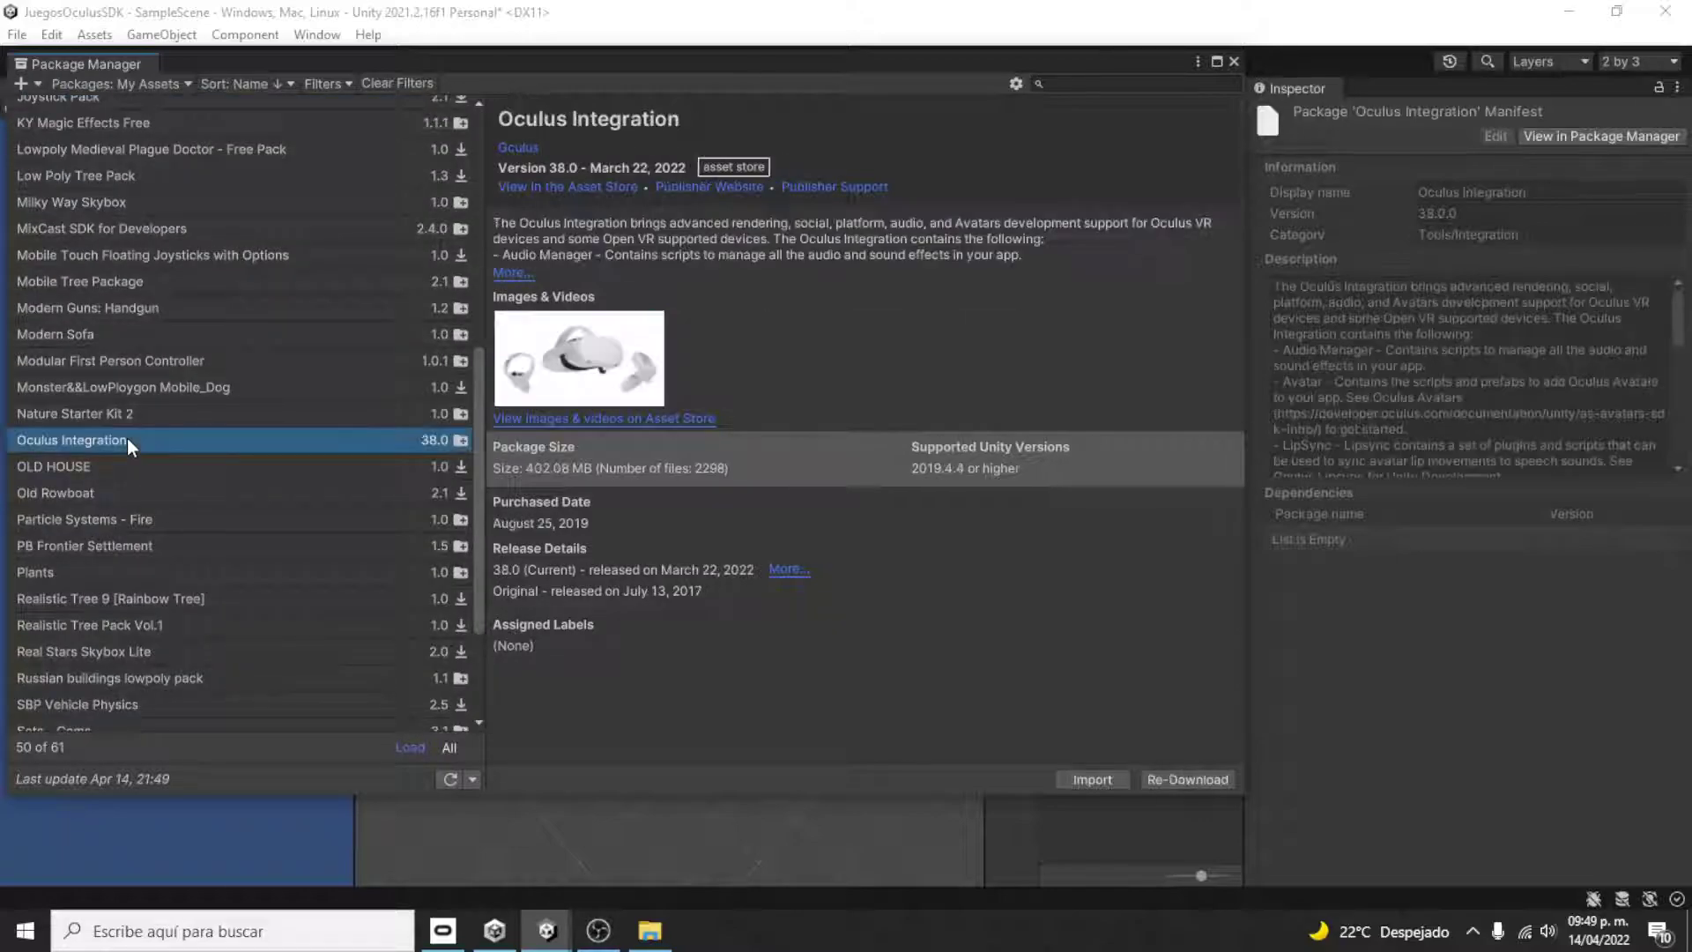
{"action": "left_click", "coordinate": [1071, 779]}
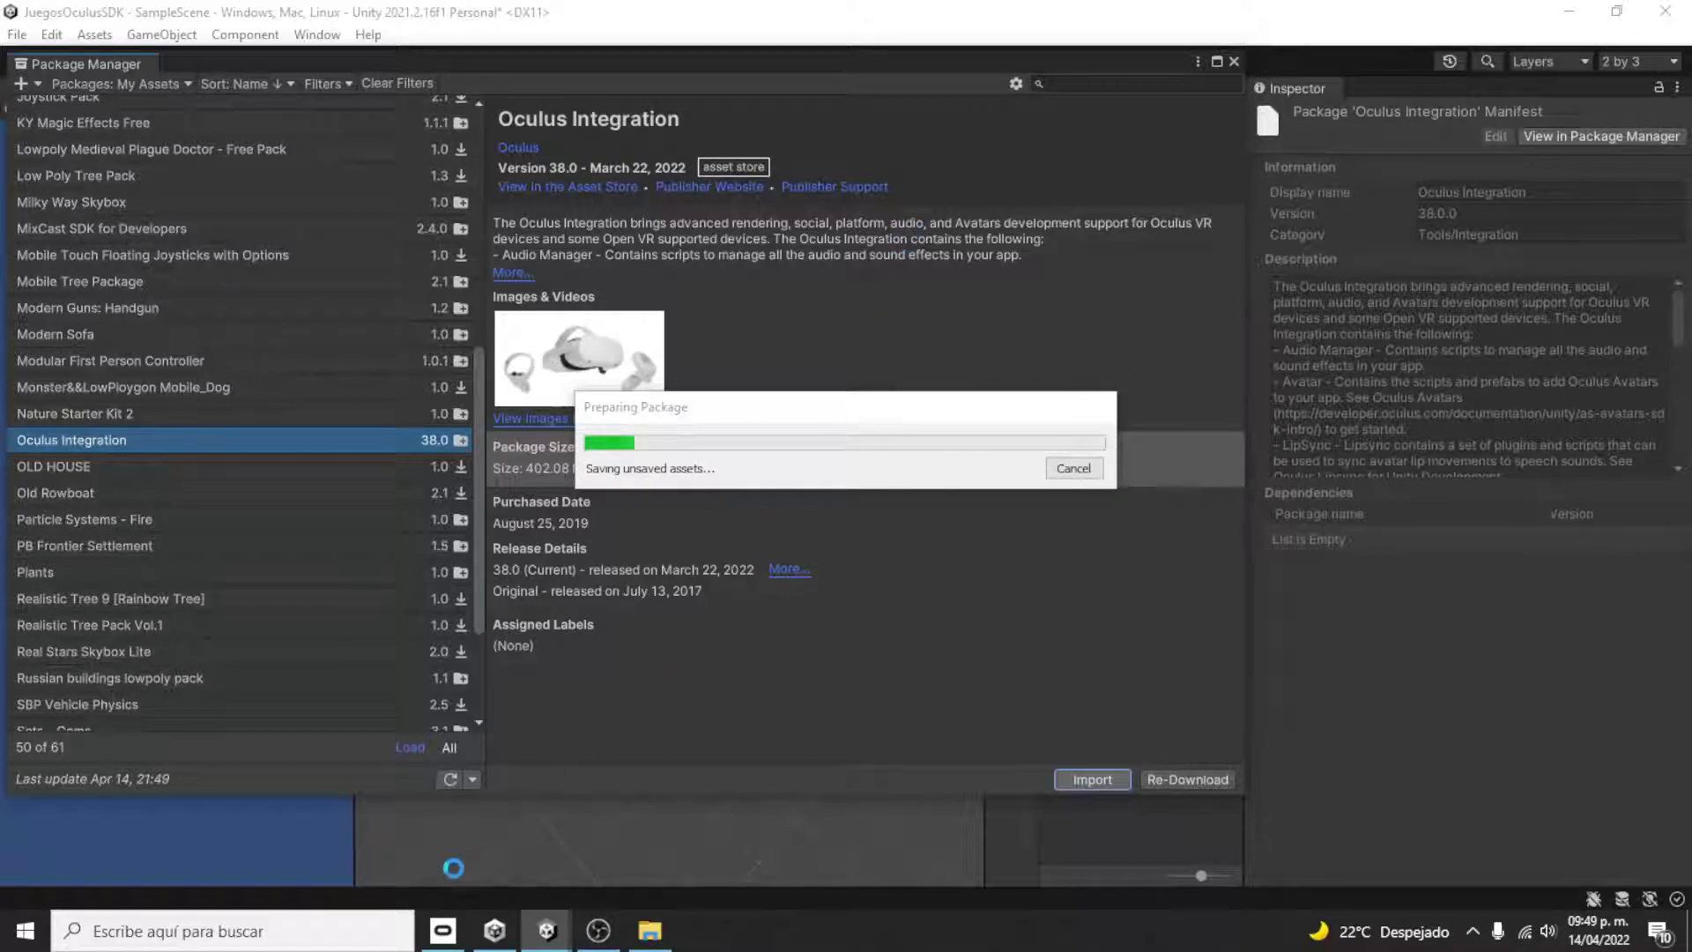
- Return to the Perdiste project and widen the Project folder tree to show full folder names
{"action": "left_click", "coordinate": [494, 930]}
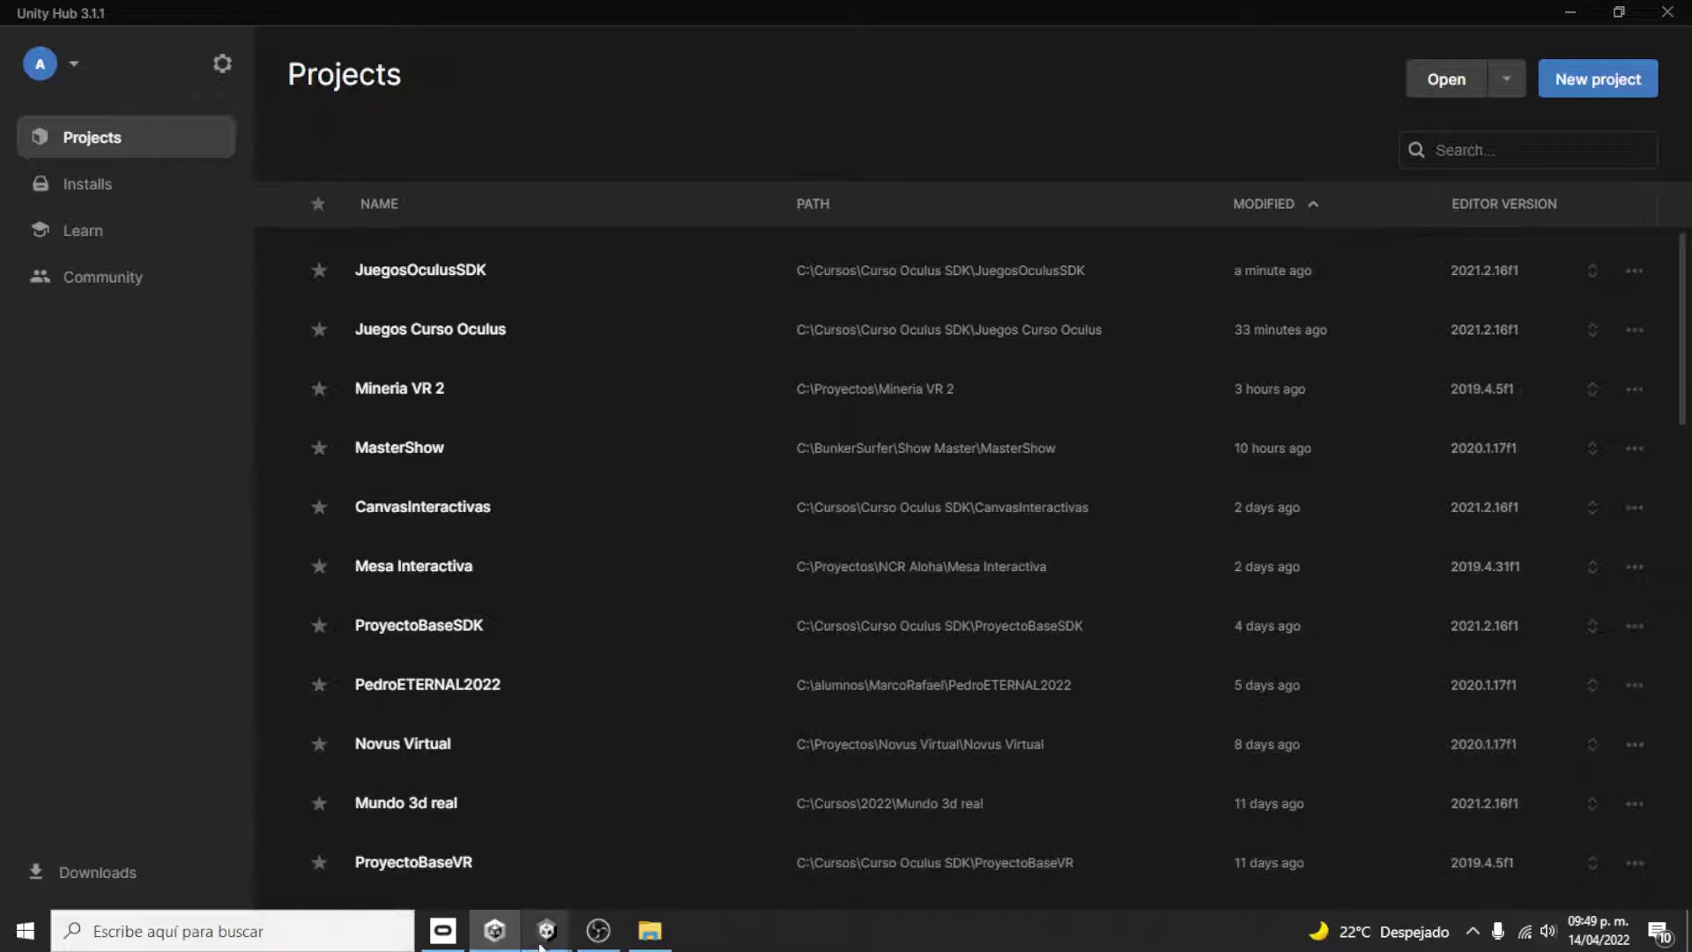
{"action": "left_click", "coordinate": [547, 931]}
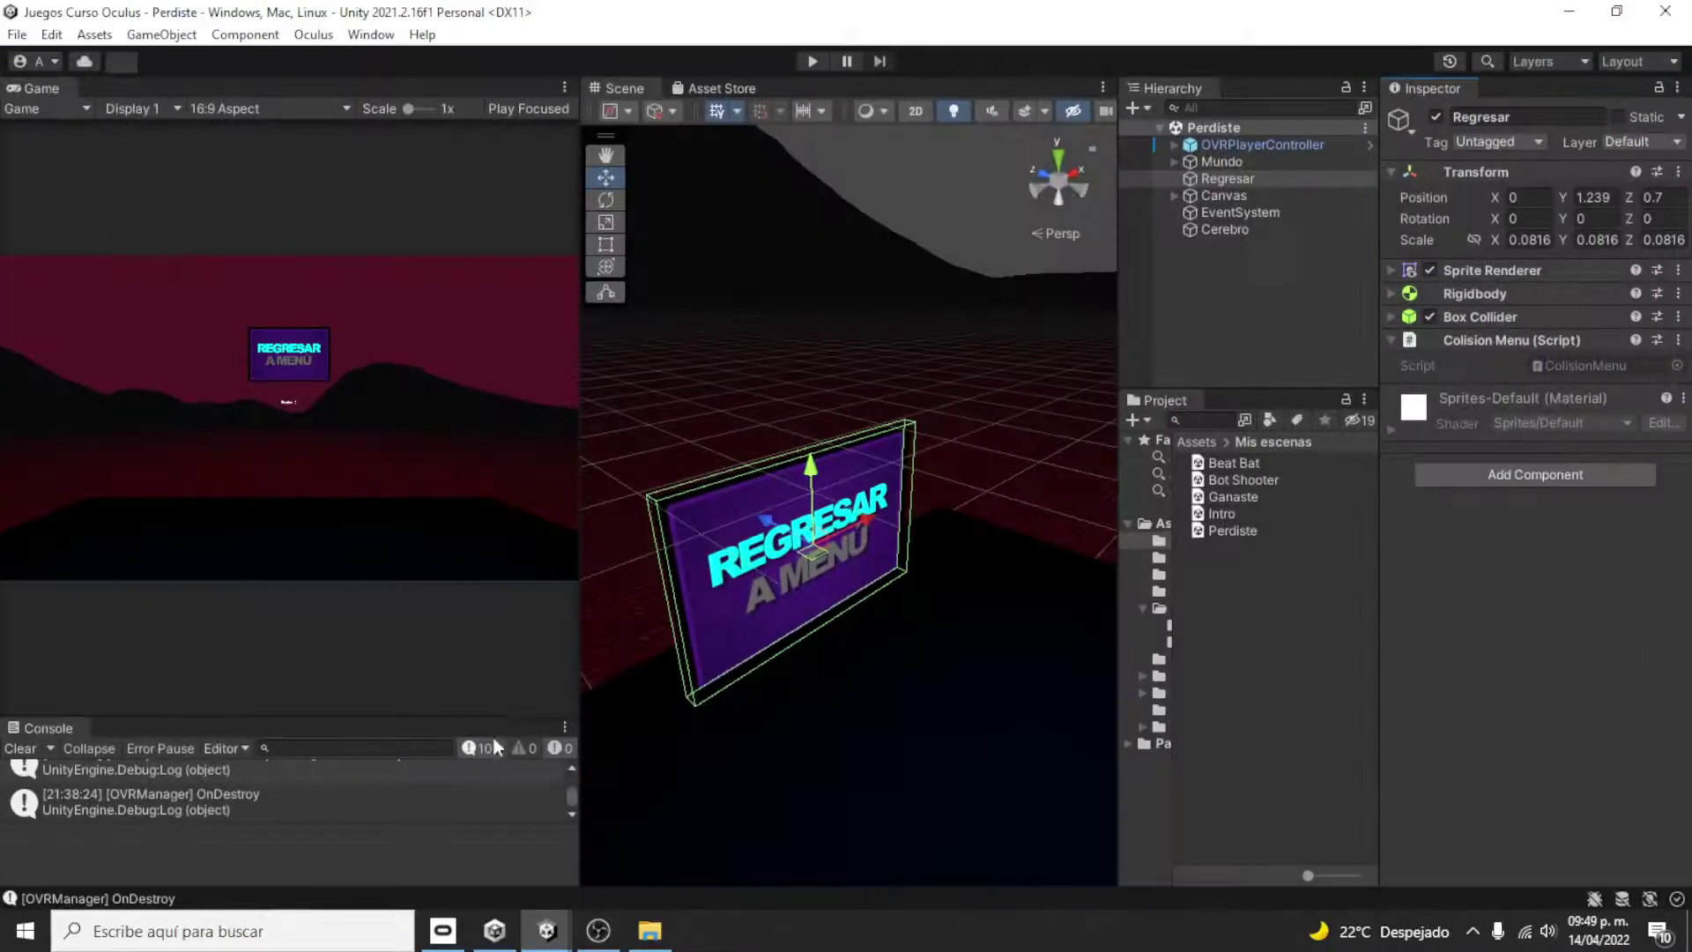
{"action": "scroll", "coordinate": [941, 542], "scroll_direction": "down", "scroll_amount": 3}
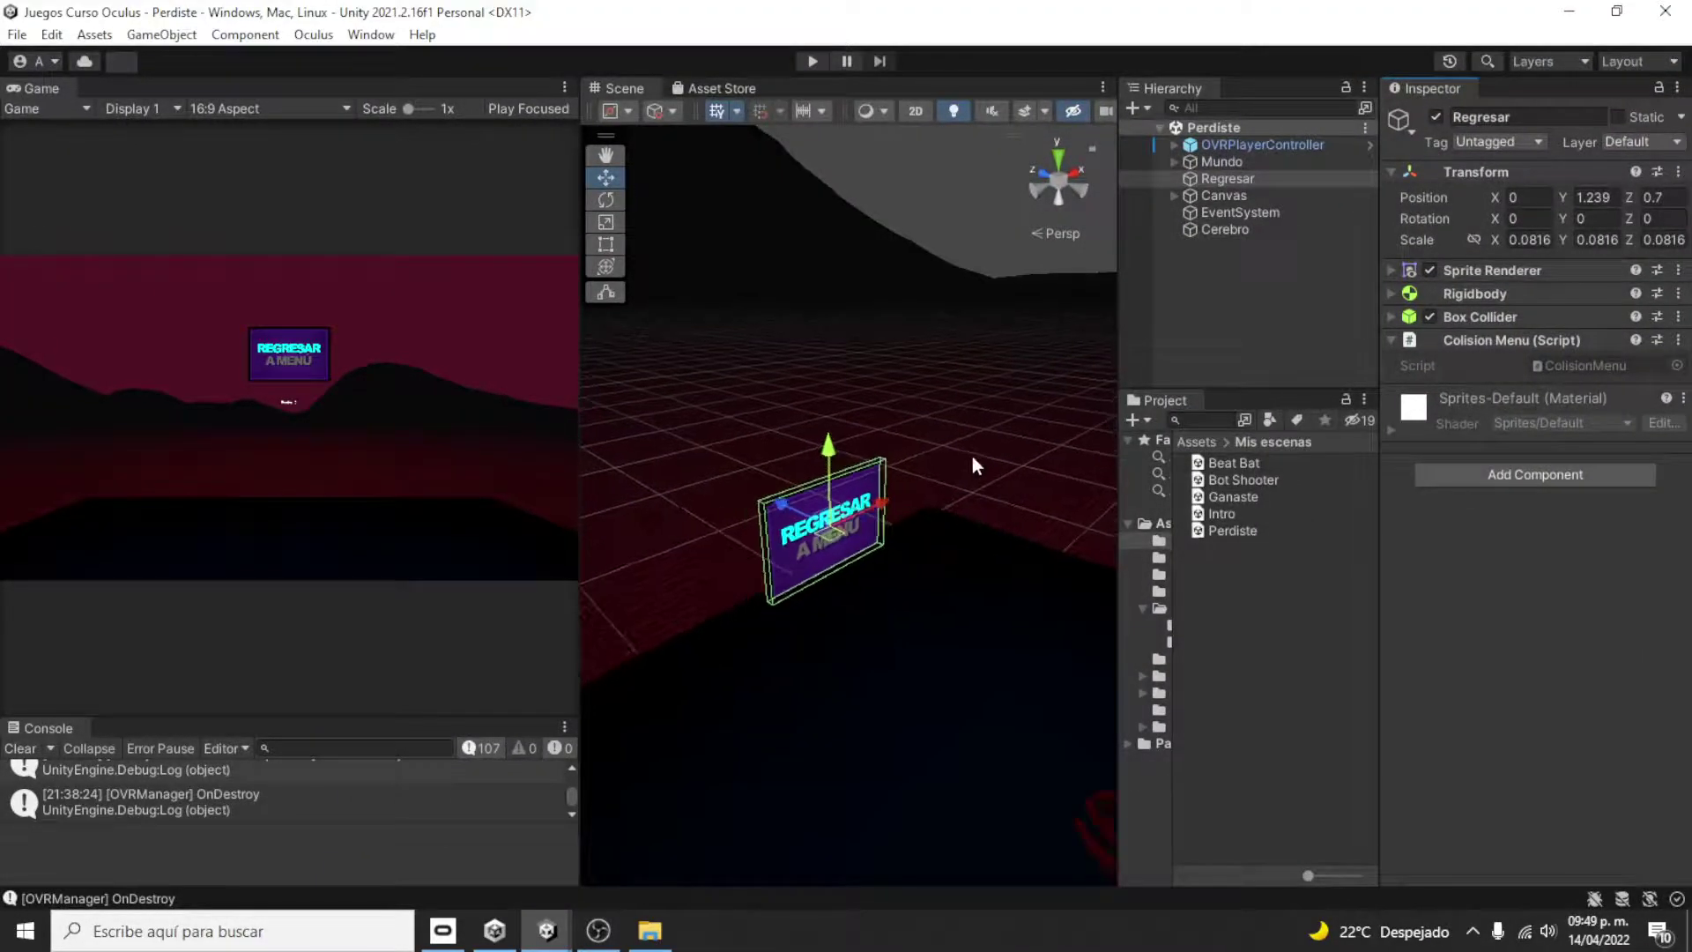
{"action": "scroll", "coordinate": [852, 433], "scroll_direction": "down", "scroll_amount": 1}
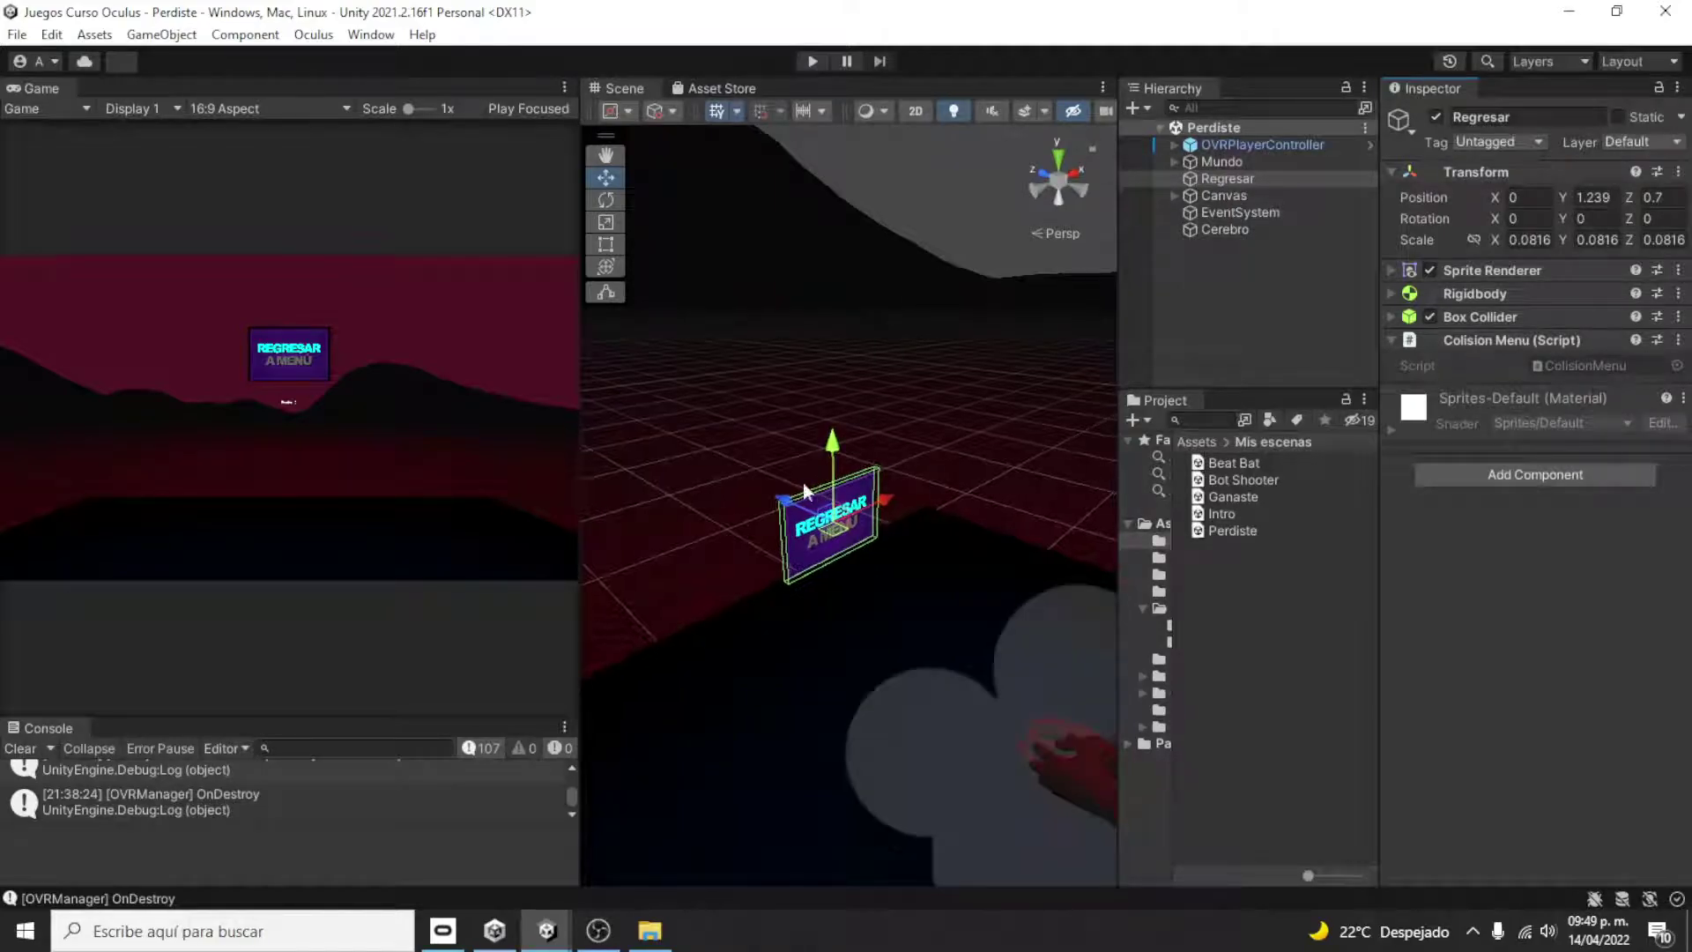
{"action": "scroll", "coordinate": [845, 444], "scroll_direction": "down", "scroll_amount": 1}
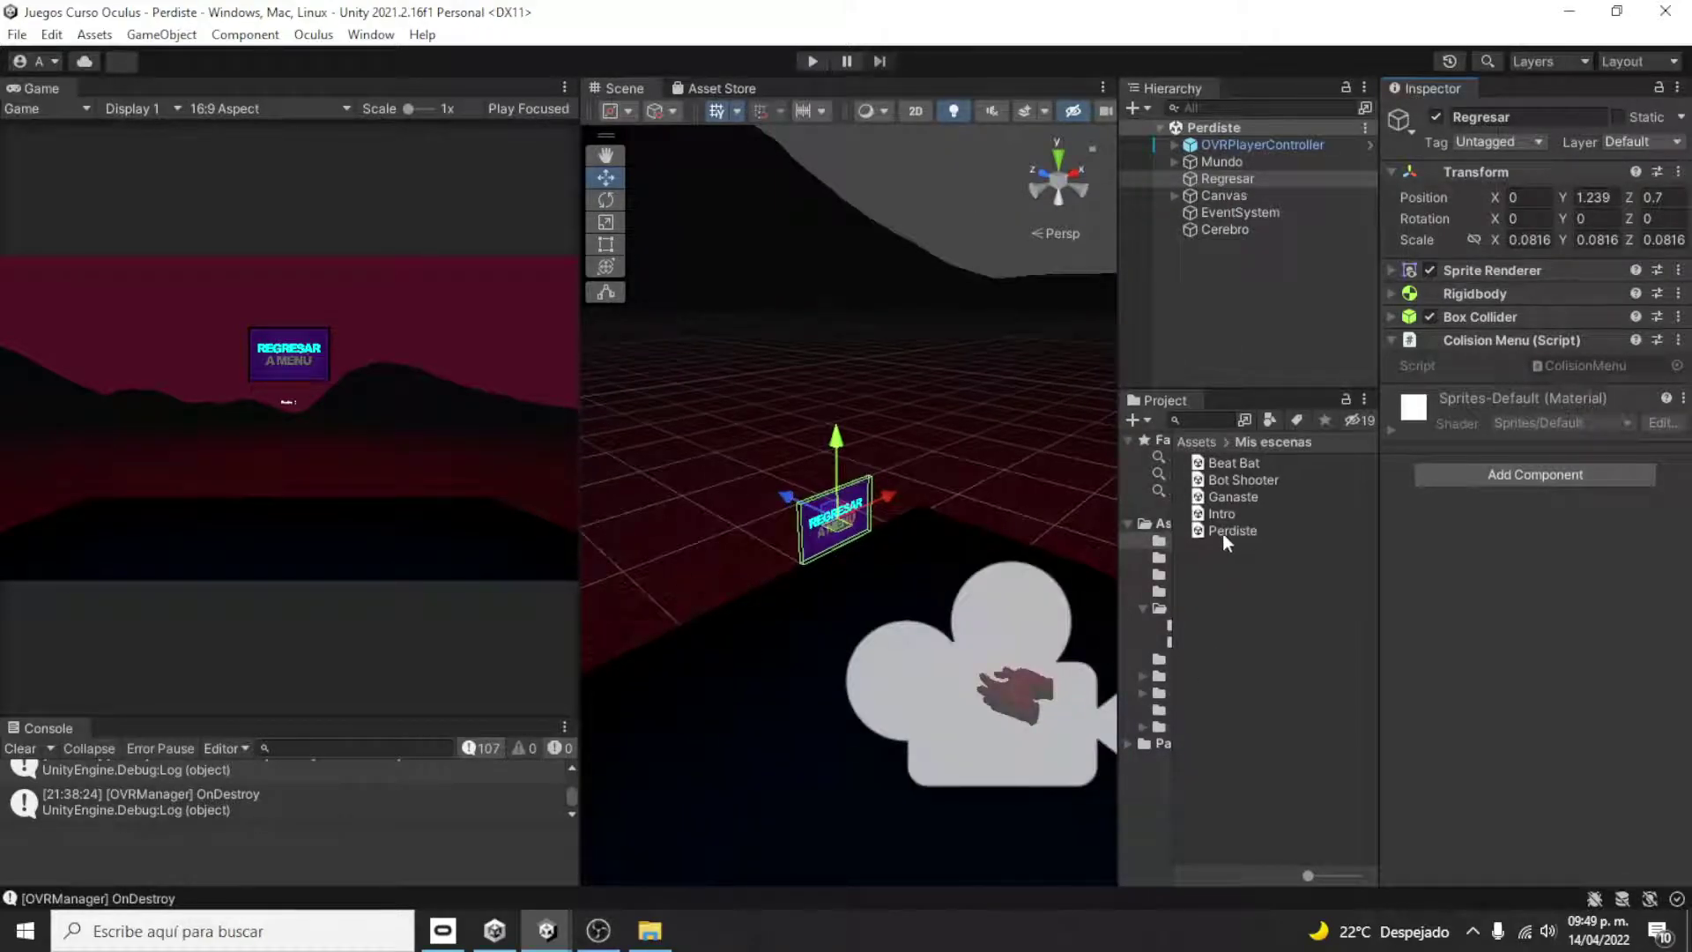
{"action": "left_click", "coordinate": [1162, 590]}
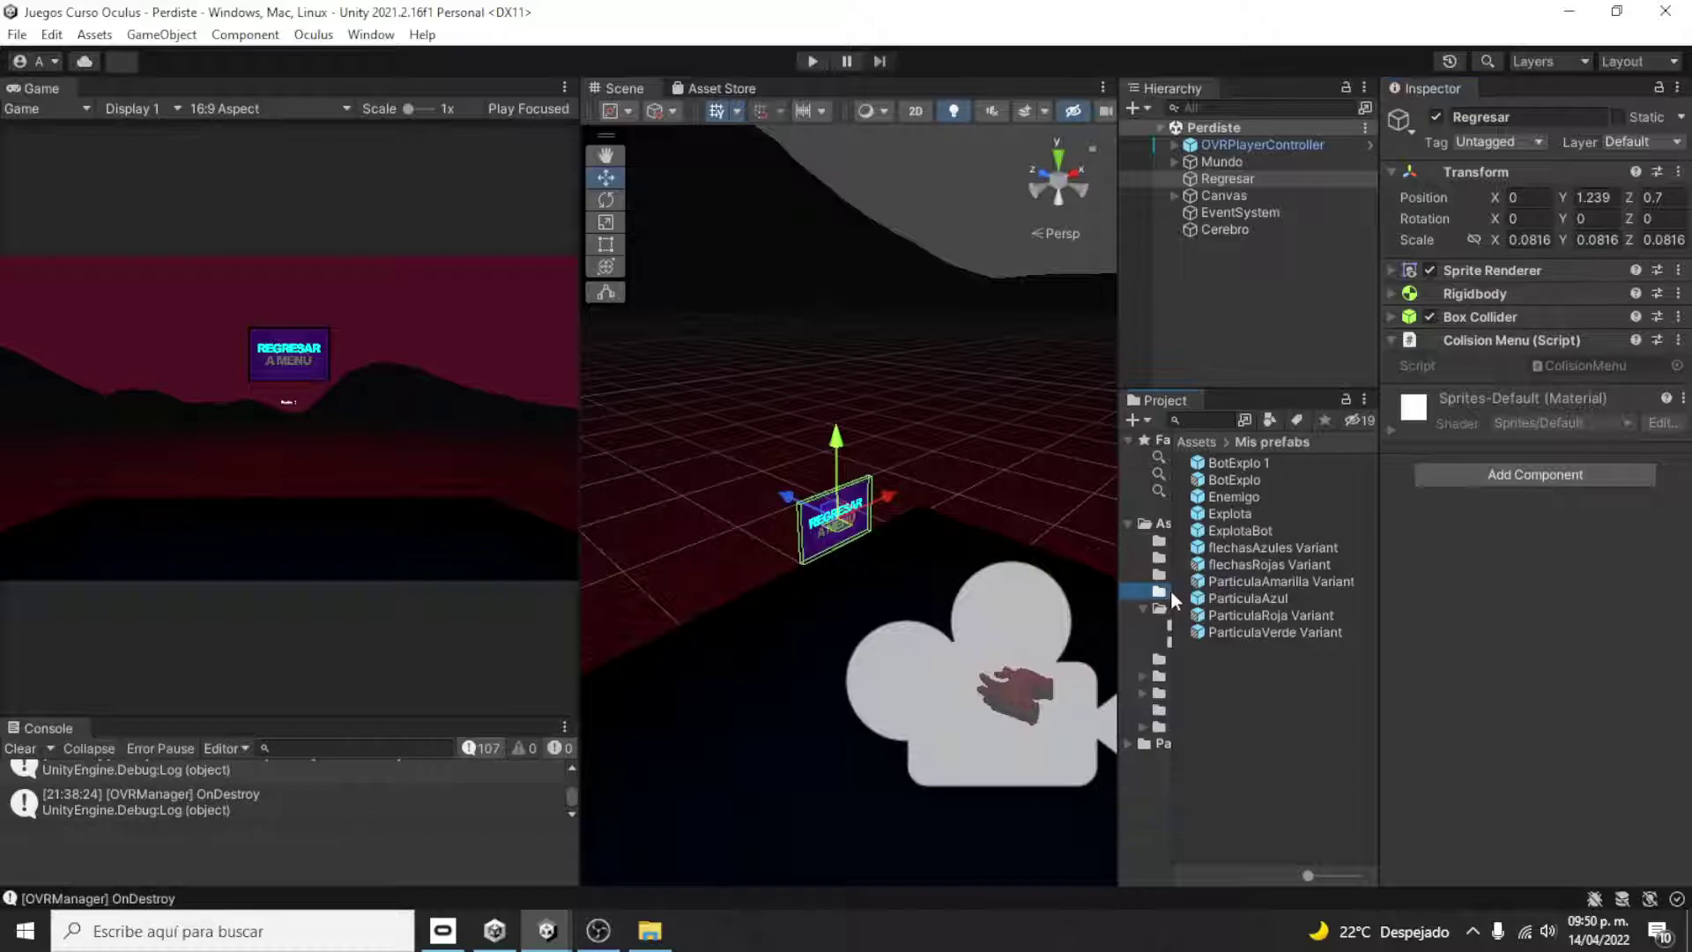
{"action": "left_click_drag", "start_coordinate": [1174, 580], "coordinate": [1274, 577]}
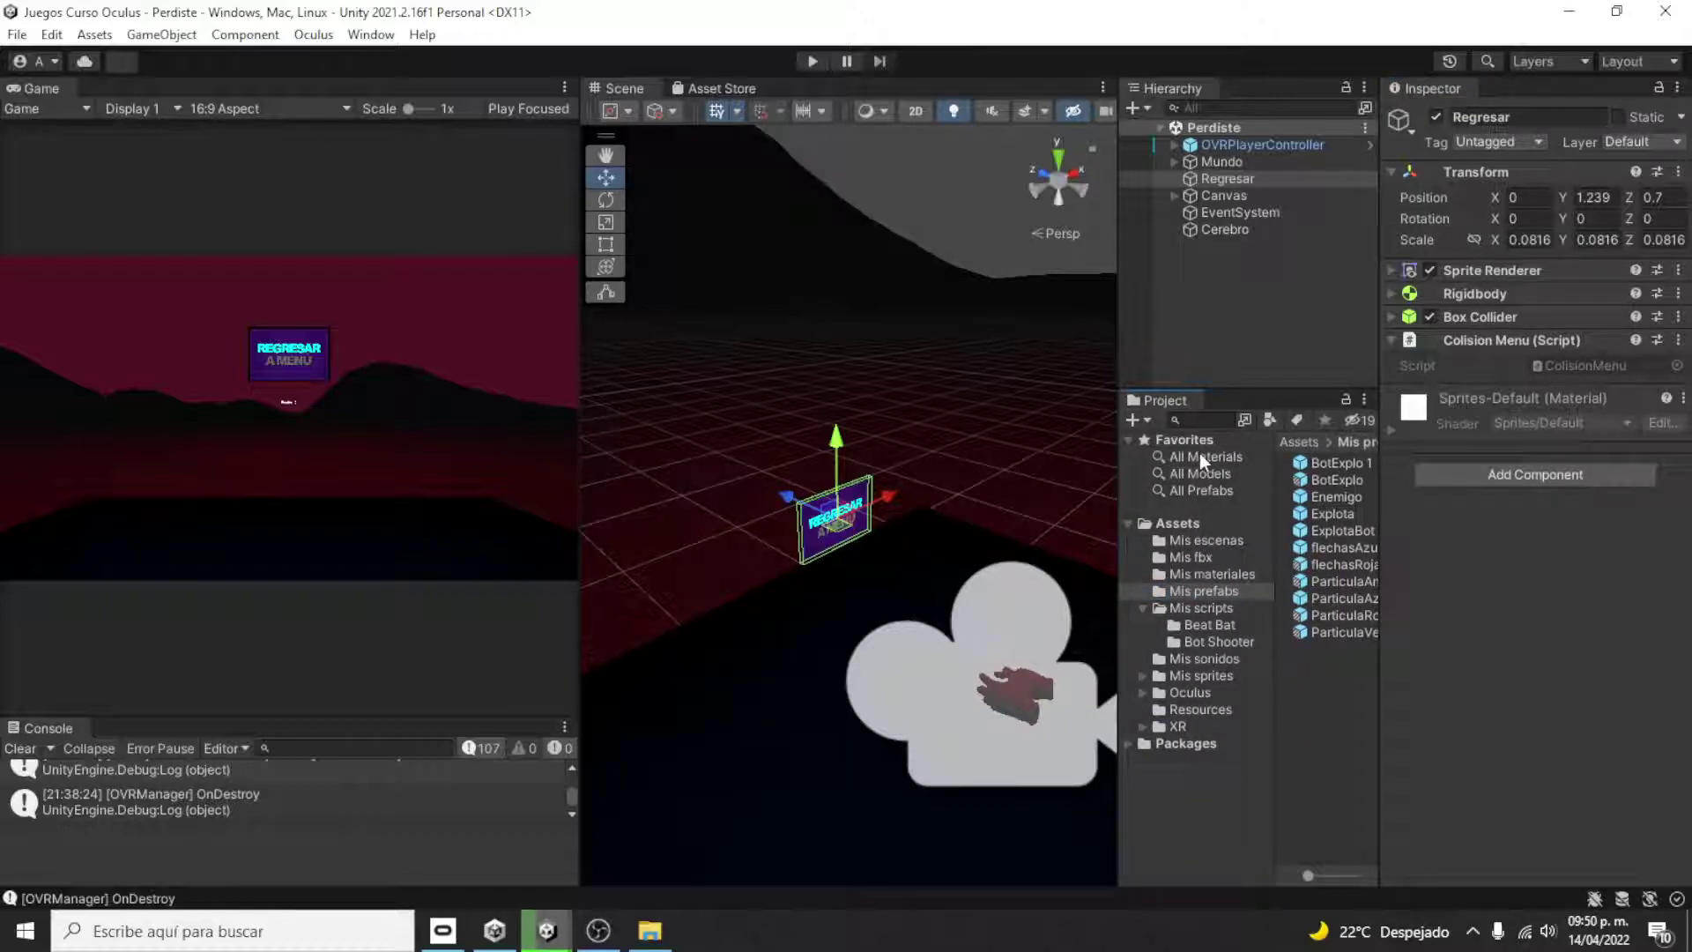
{"action": "left_click", "coordinate": [1144, 608]}
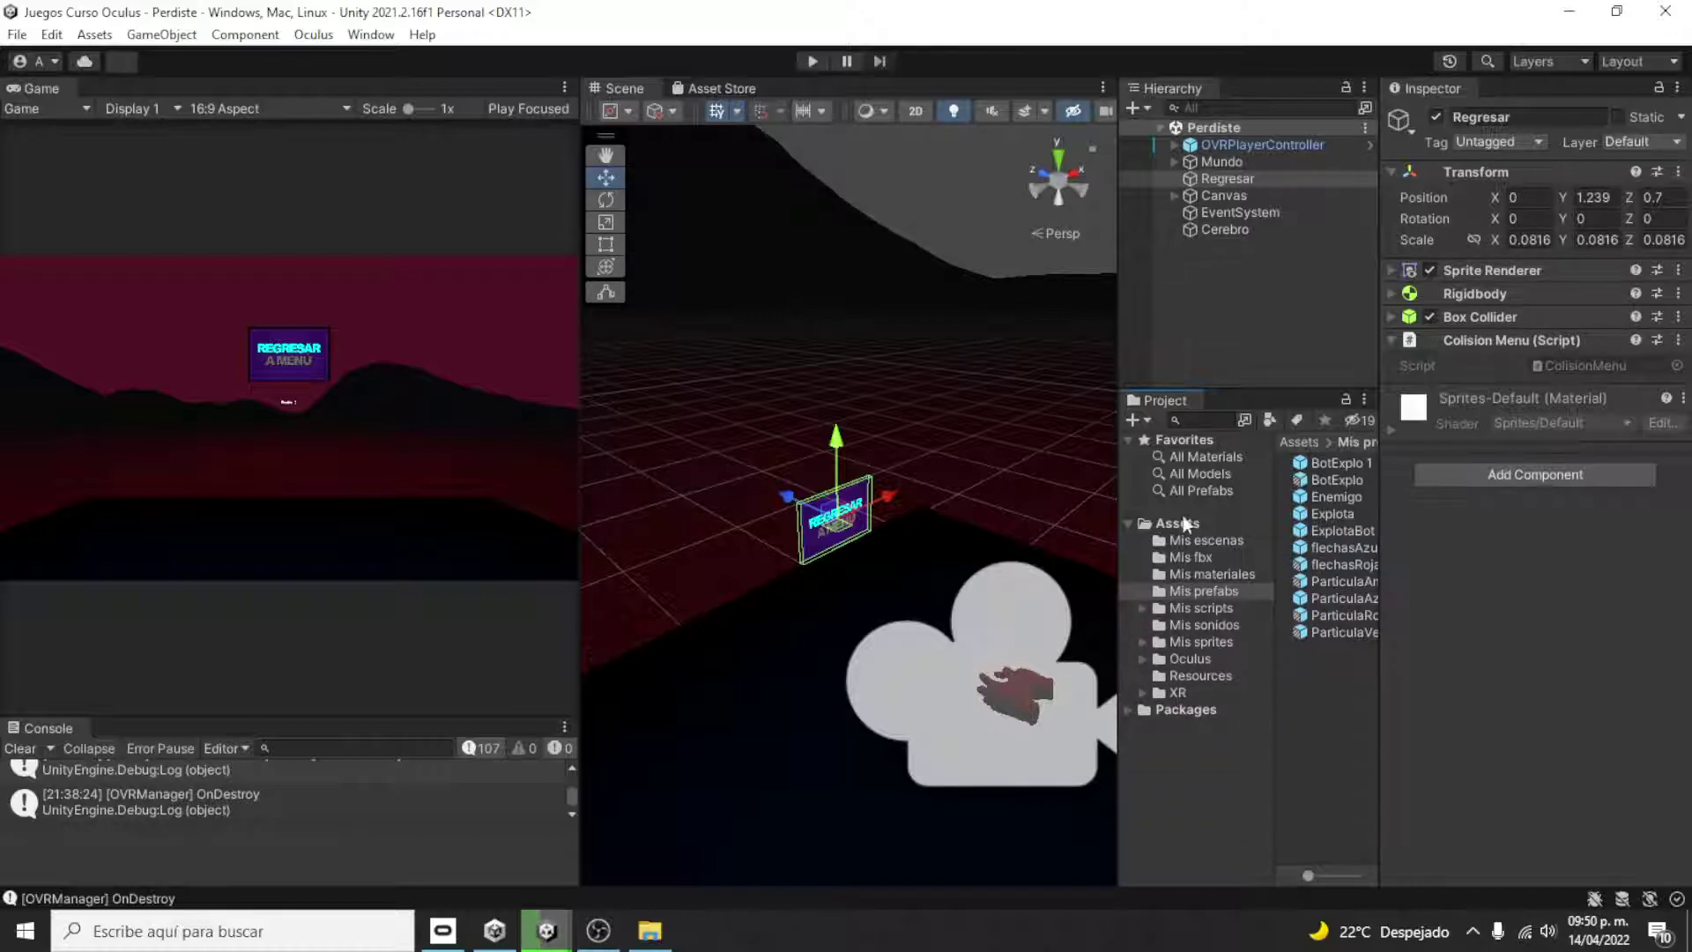
{"action": "left_click_drag", "start_coordinate": [1116, 449], "coordinate": [1035, 456]}
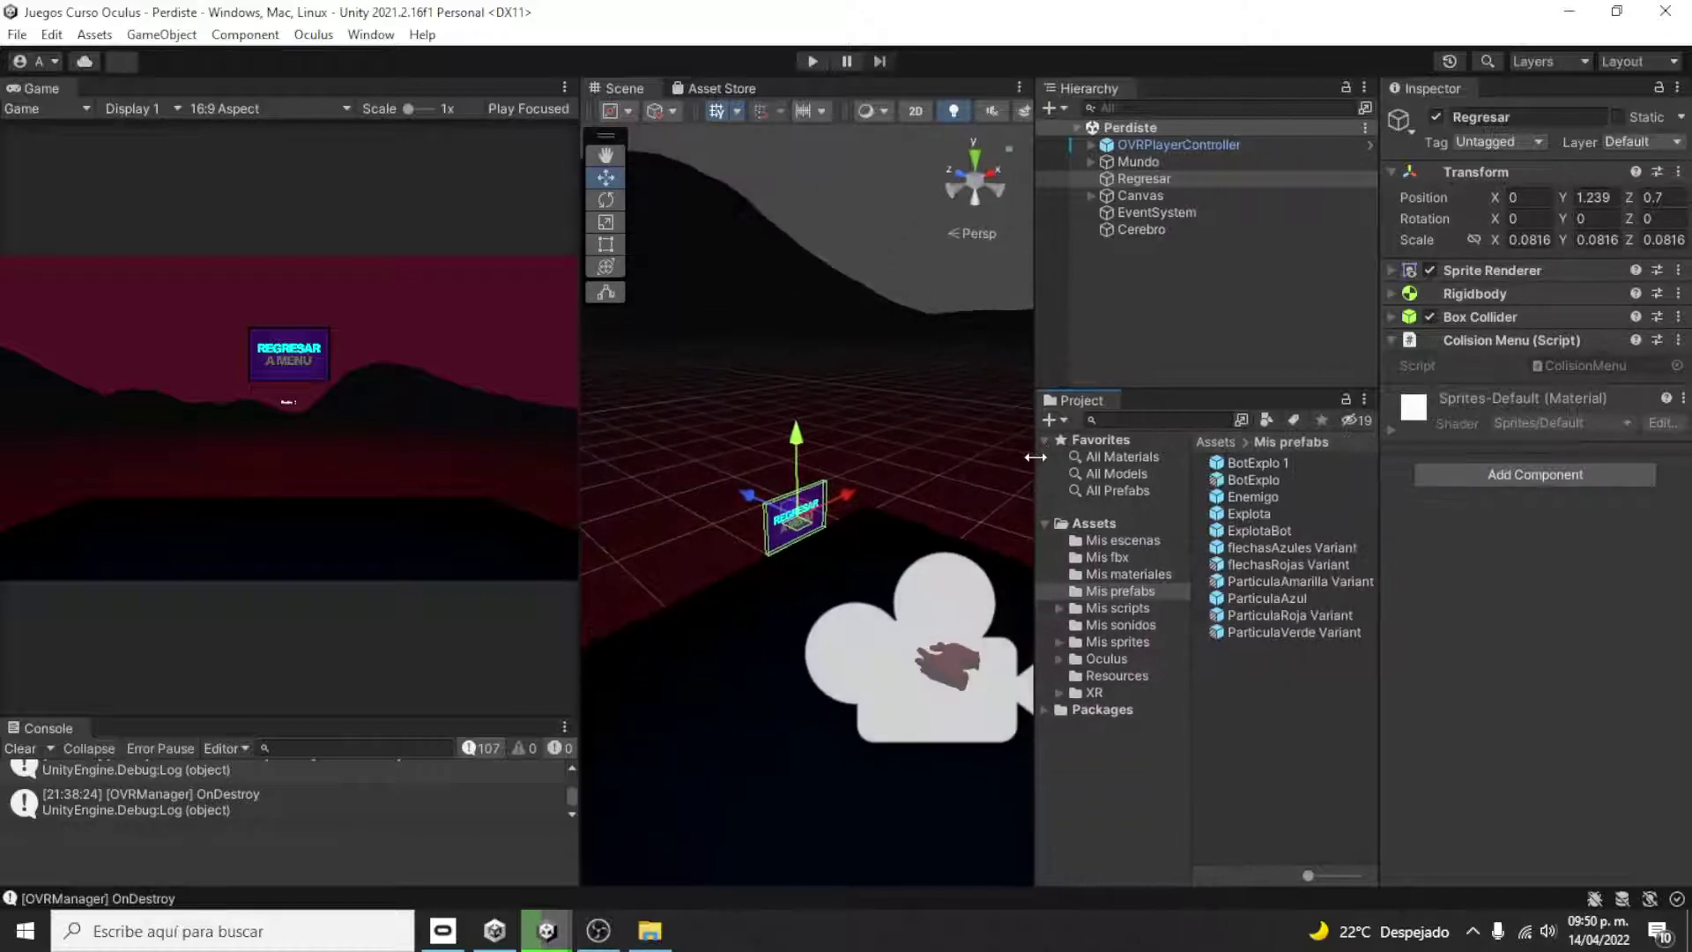
- Multi-select Mis escenas, Mis fbx, Mis prefabs, Mis materiales, Mis scripts and Mis sonidos
{"action": "left_click", "coordinate": [1119, 547]}
{"action": "left_click", "coordinate": [1117, 554], "text": "ctrl"}
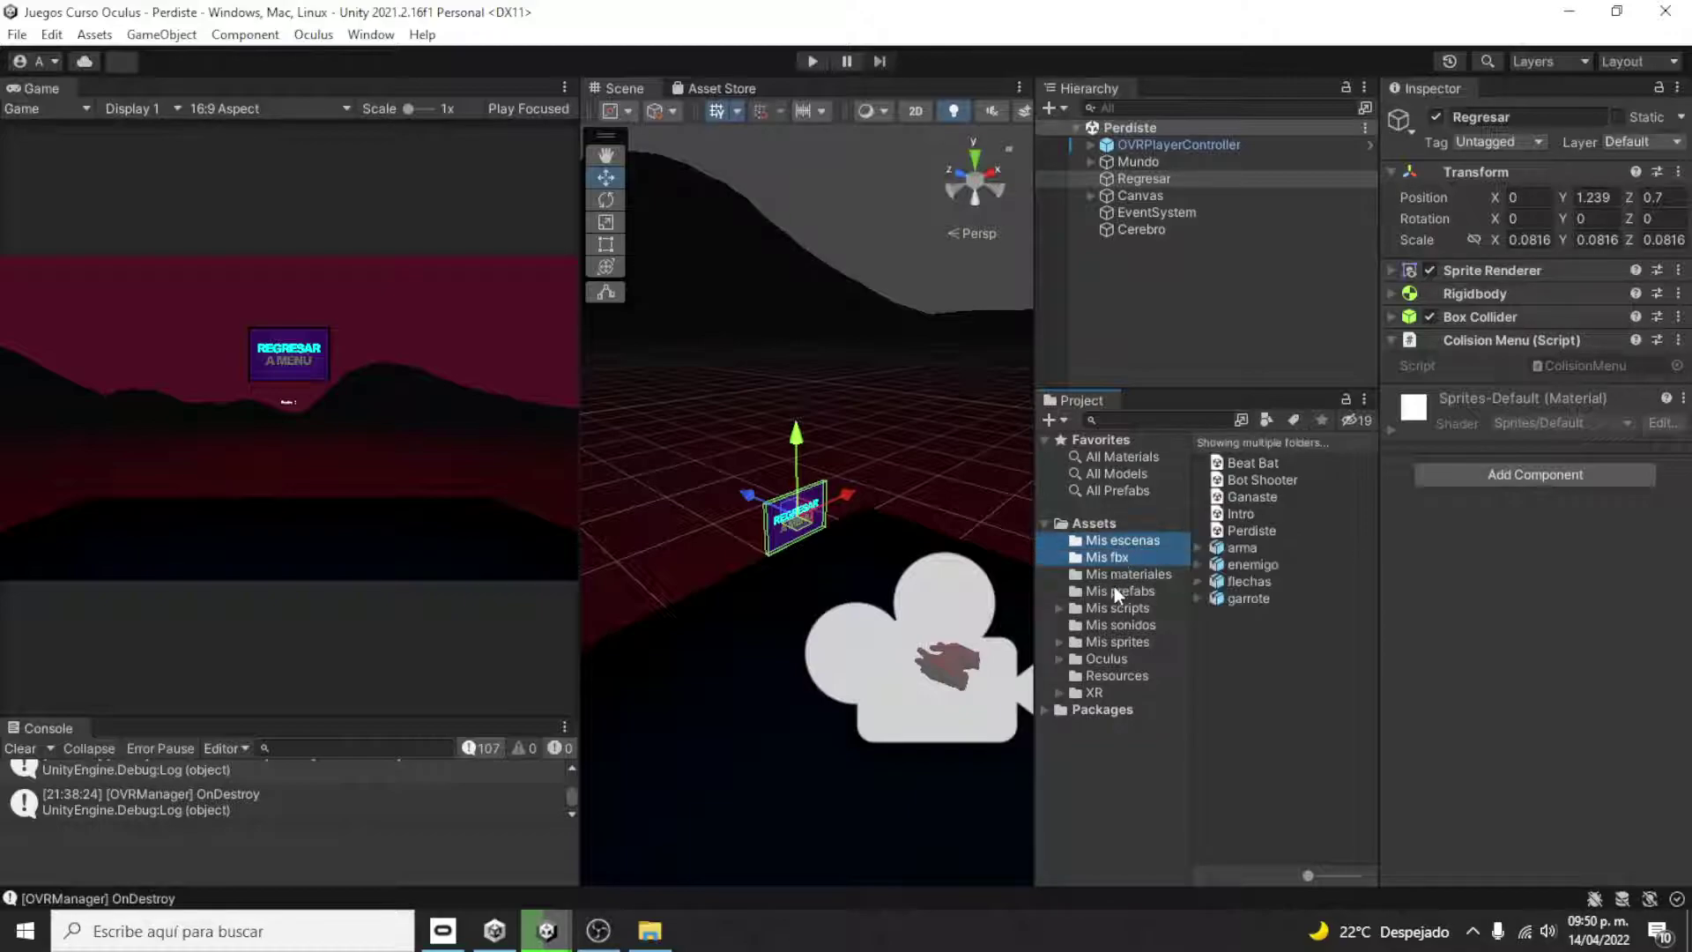
{"action": "left_click", "coordinate": [1113, 585], "text": "ctrl"}
{"action": "left_click", "coordinate": [1116, 574], "text": "ctrl"}
{"action": "left_click", "coordinate": [1124, 607], "text": "ctrl"}
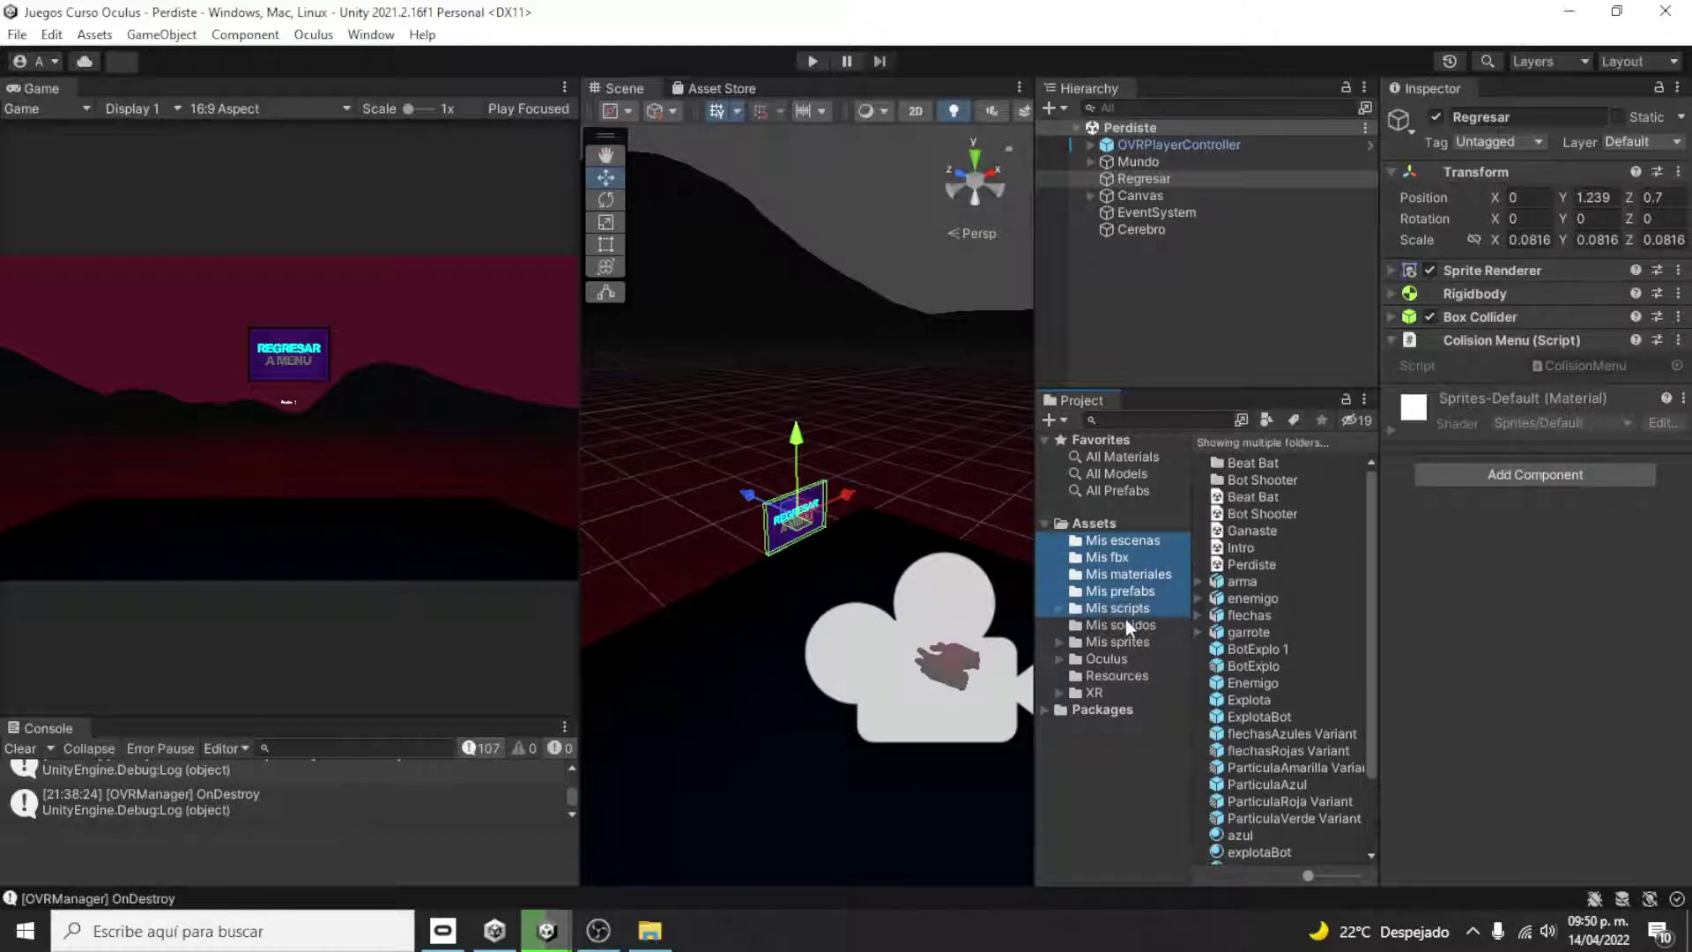
{"action": "left_click", "coordinate": [1124, 622], "text": "ctrl"}
- Add Mis sprites, review the Export Package item list, and close it without exporting
{"action": "left_click", "coordinate": [1129, 640], "text": "ctrl"}
{"action": "right_click", "coordinate": [1128, 636]}
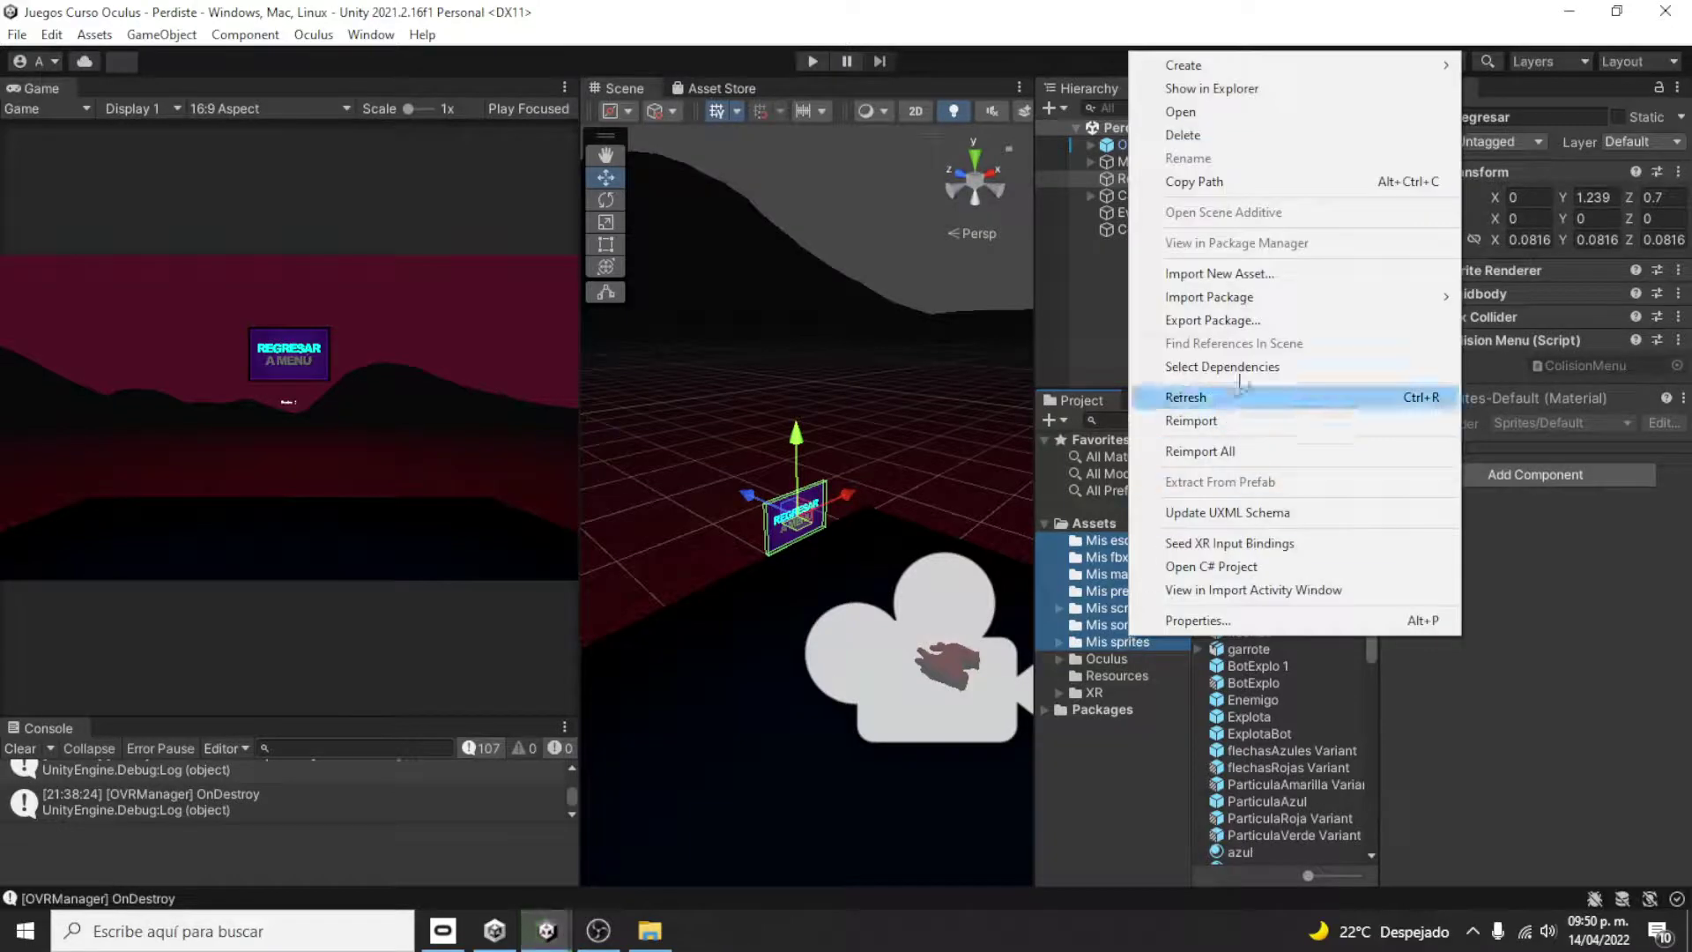
{"action": "left_click", "coordinate": [1293, 324]}
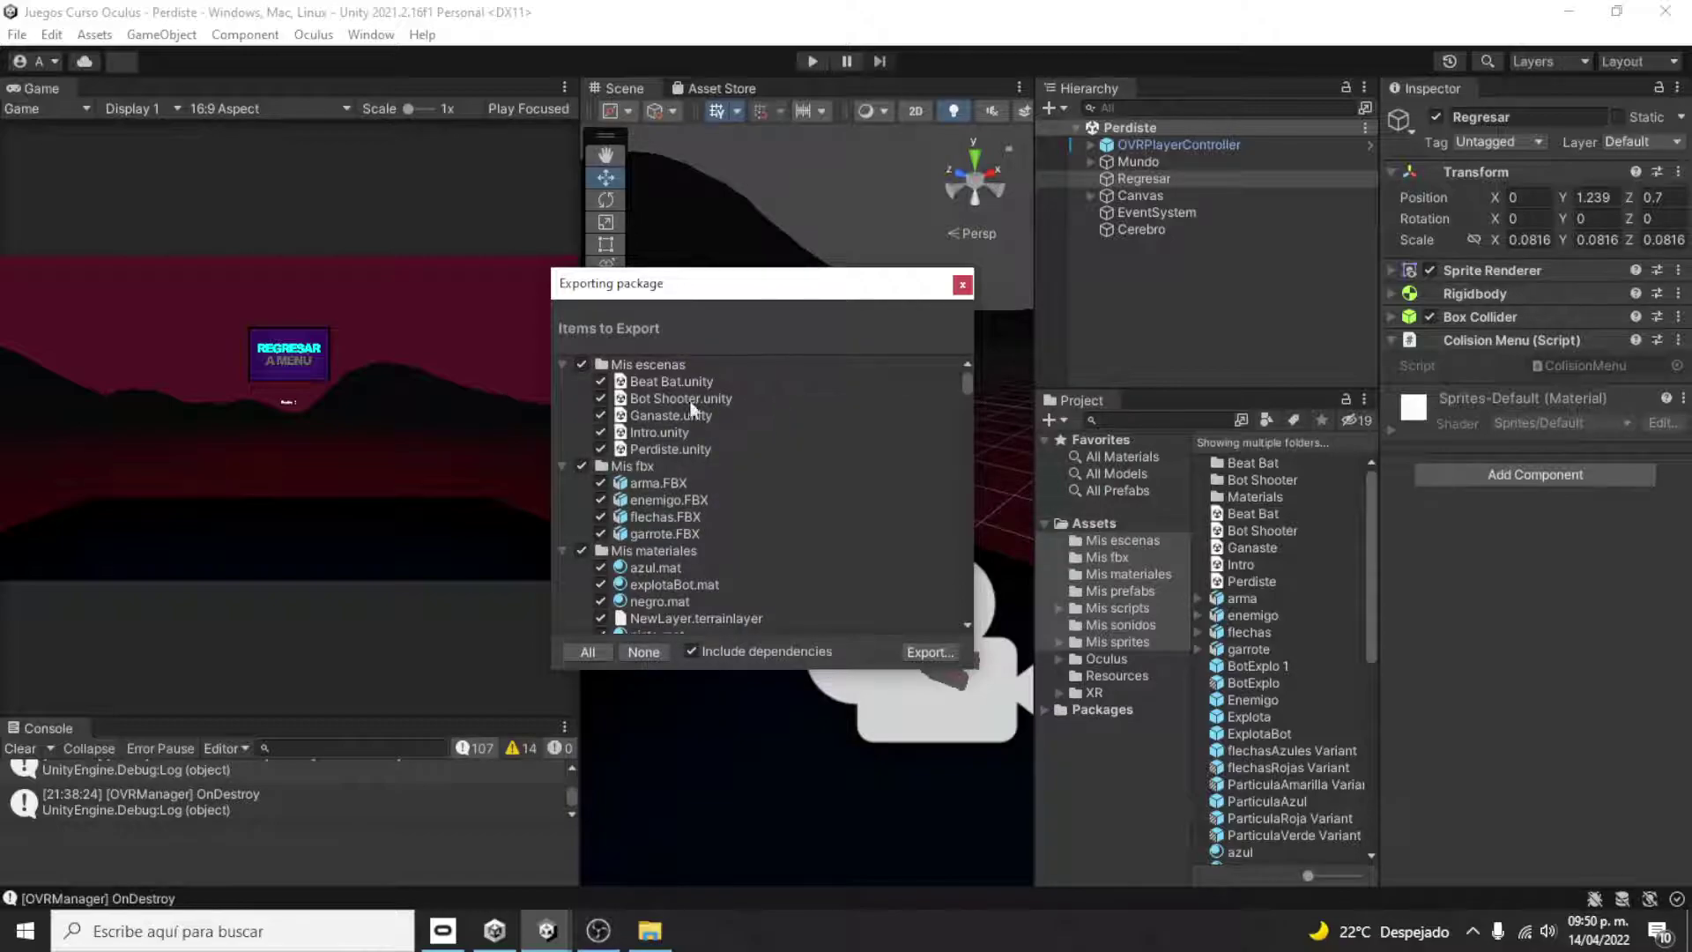
{"action": "scroll", "coordinate": [732, 485], "scroll_direction": "down", "scroll_amount": 5}
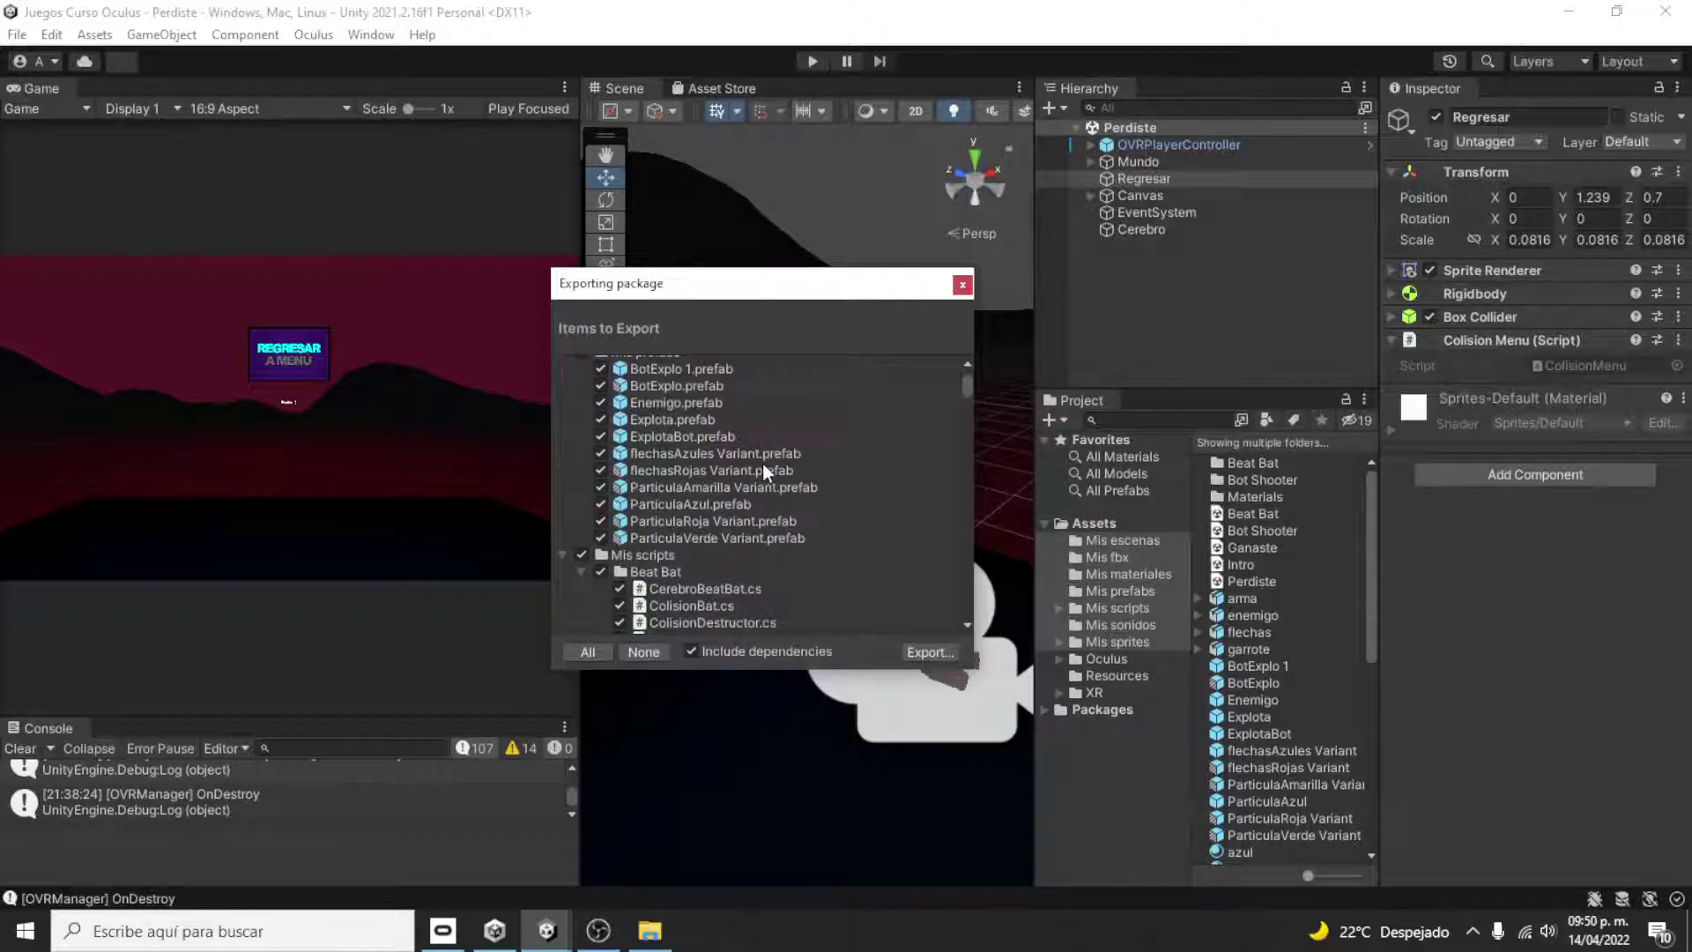
{"action": "scroll", "coordinate": [763, 464], "scroll_direction": "down", "scroll_amount": 5}
{"action": "scroll", "coordinate": [763, 463], "scroll_direction": "down", "scroll_amount": 5}
{"action": "scroll", "coordinate": [696, 461], "scroll_direction": "down", "scroll_amount": 5}
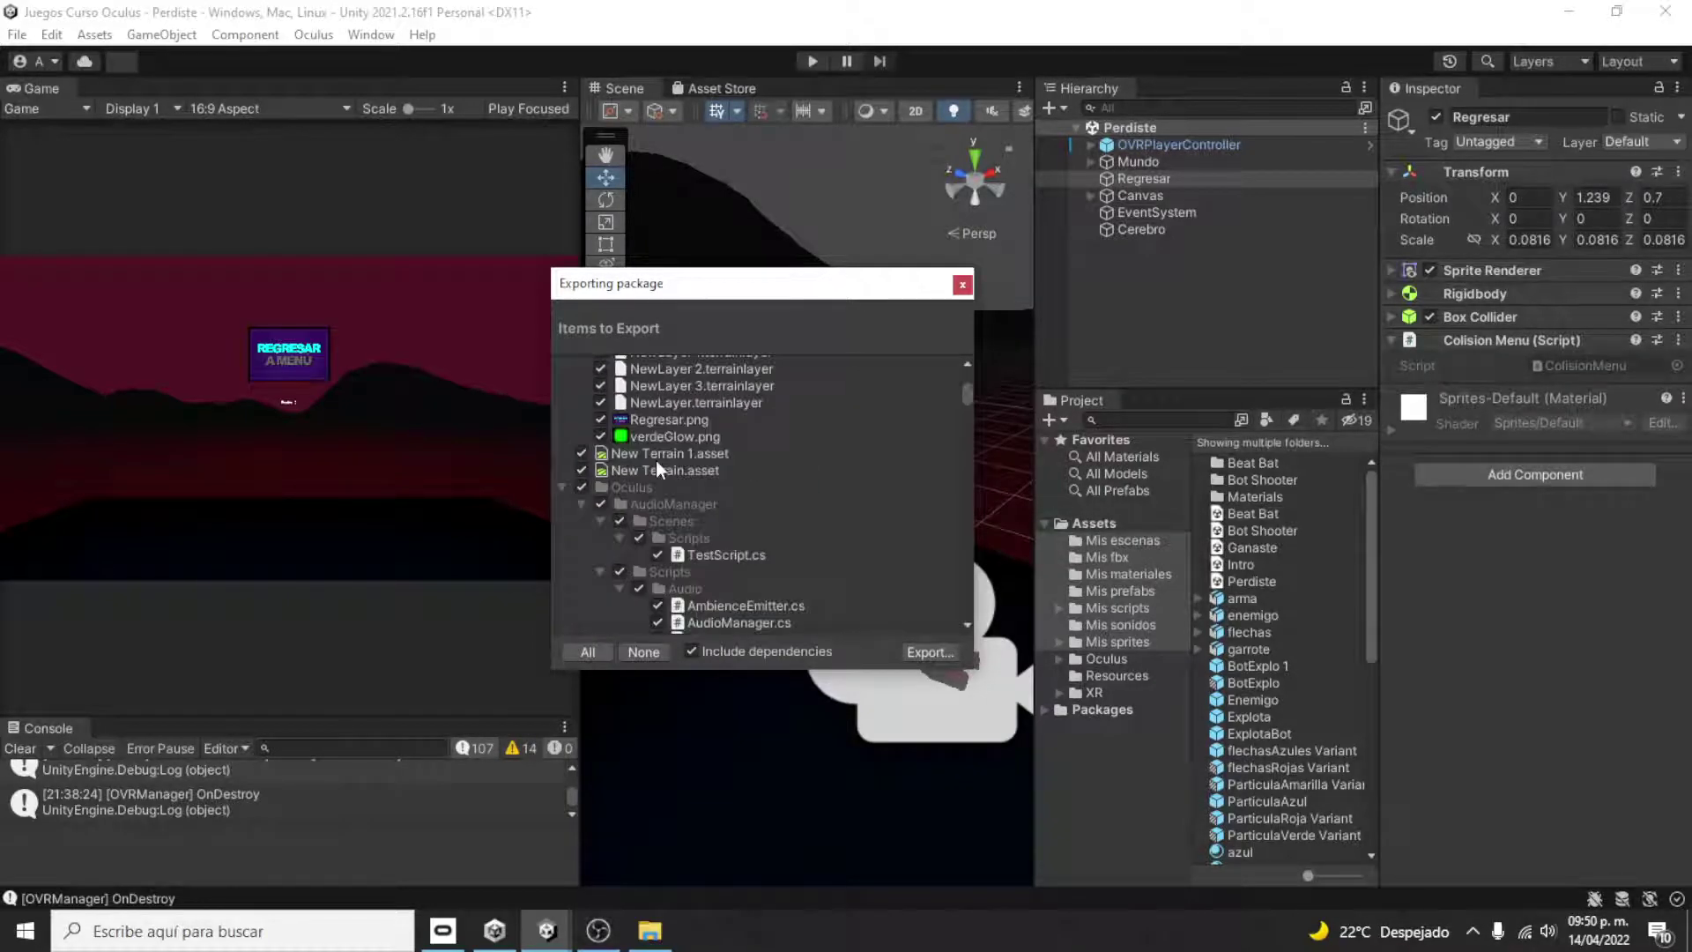
{"action": "scroll", "coordinate": [657, 467], "scroll_direction": "up", "scroll_amount": 5}
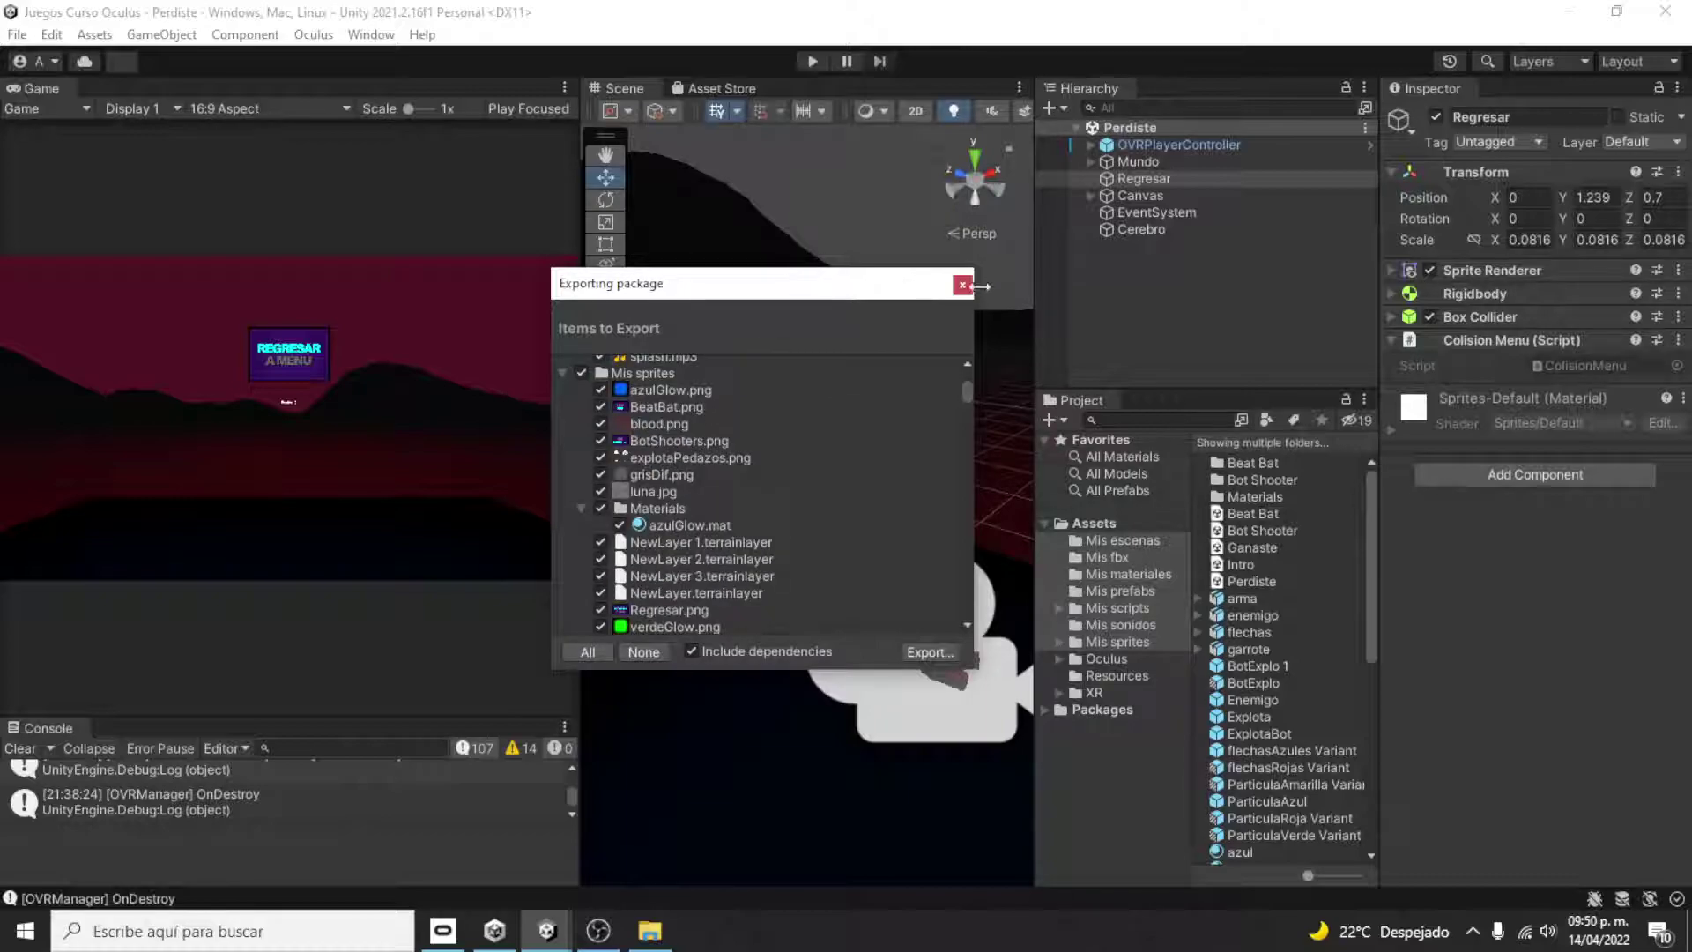
{"action": "left_click", "coordinate": [962, 285]}
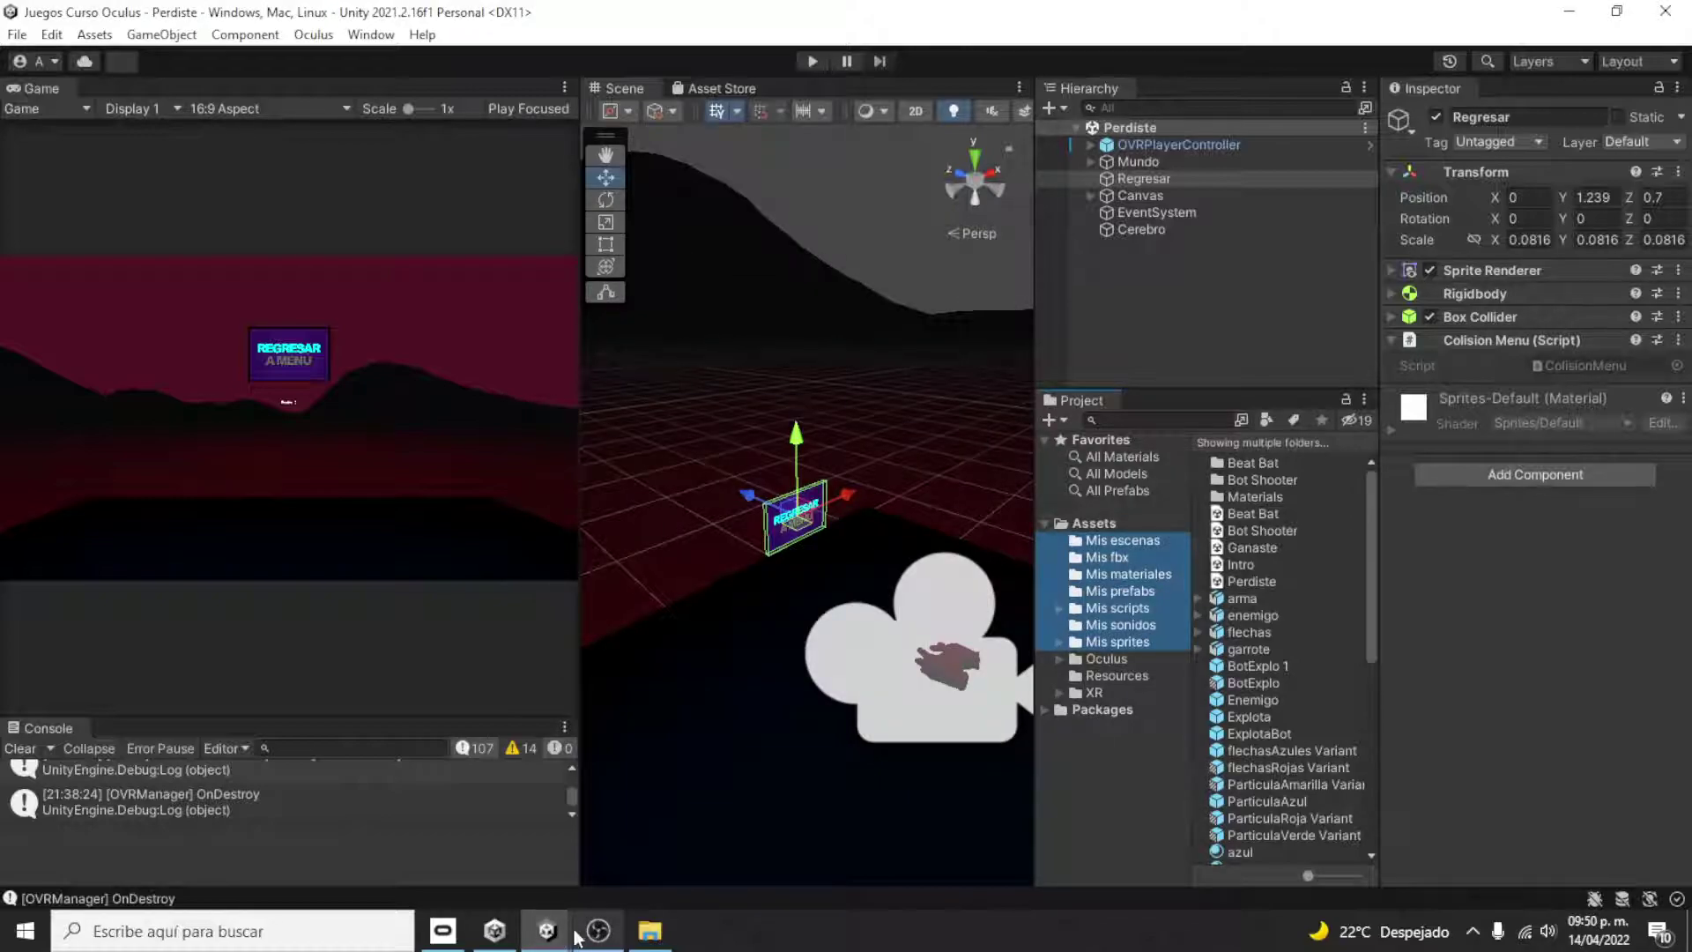
- Bring the JuegosOculusSDK window forward and import the Oculus Integration package
{"action": "mouse_move", "coordinate": [574, 934]}
{"action": "left_click", "coordinate": [652, 879]}
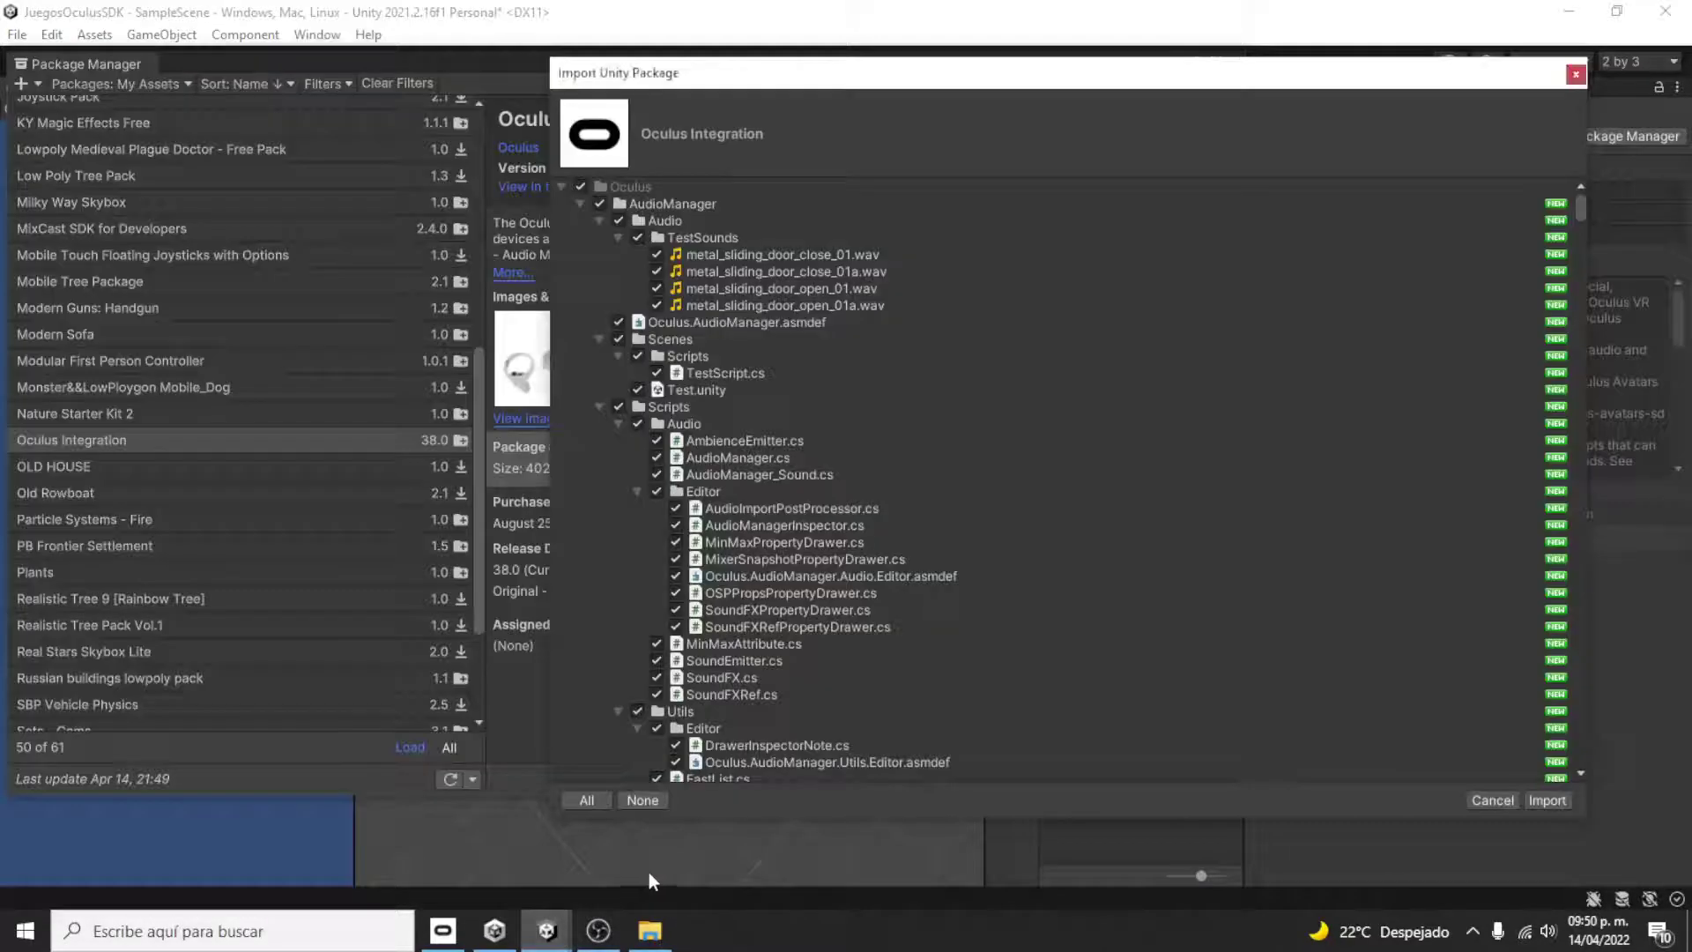
{"action": "left_click", "coordinate": [1561, 801]}
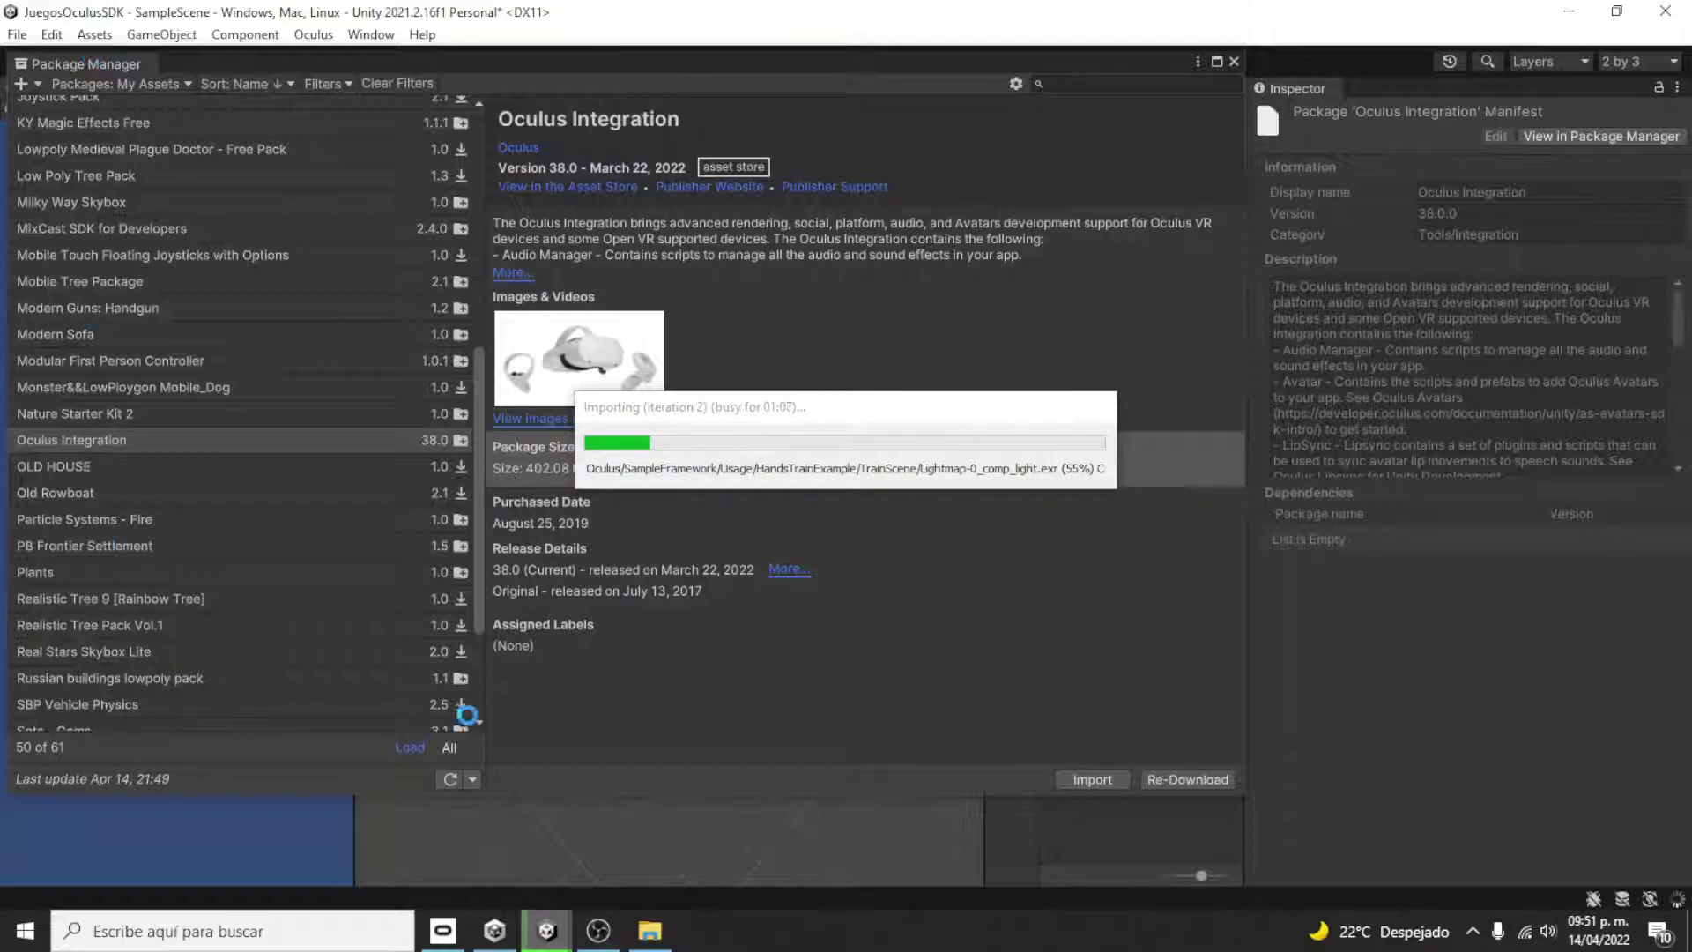
- Bring the Juegos Curso Oculus project window back to the front
{"action": "left_click", "coordinate": [494, 930]}
{"action": "mouse_move", "coordinate": [546, 930]}
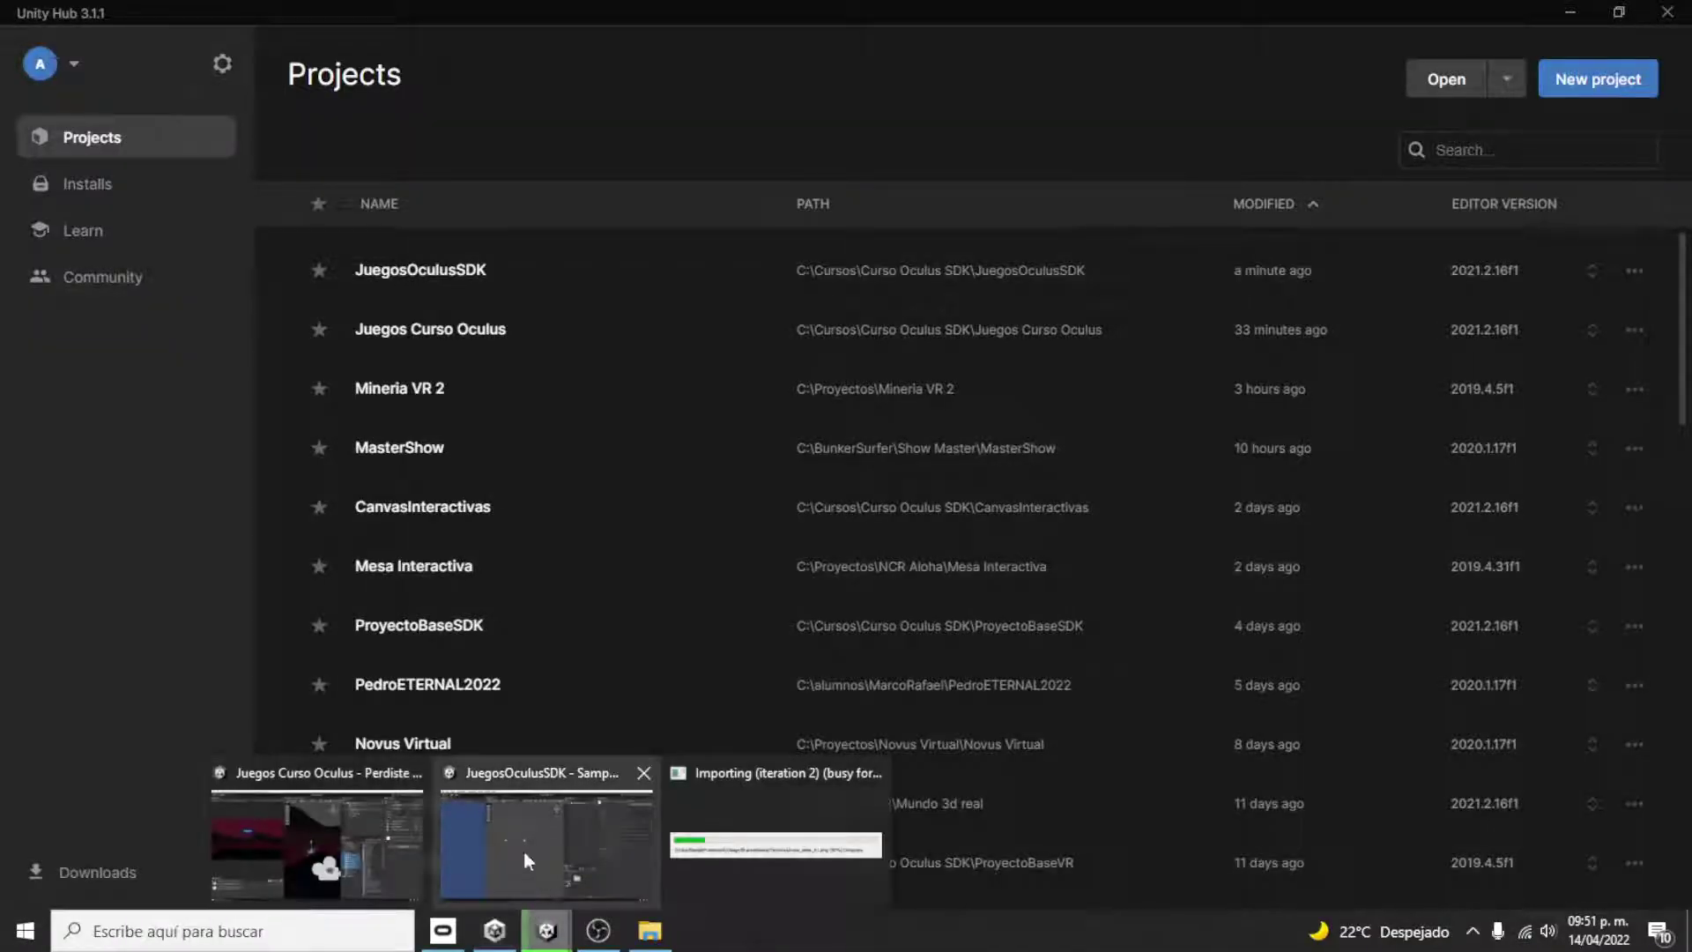
{"action": "left_click", "coordinate": [411, 837]}
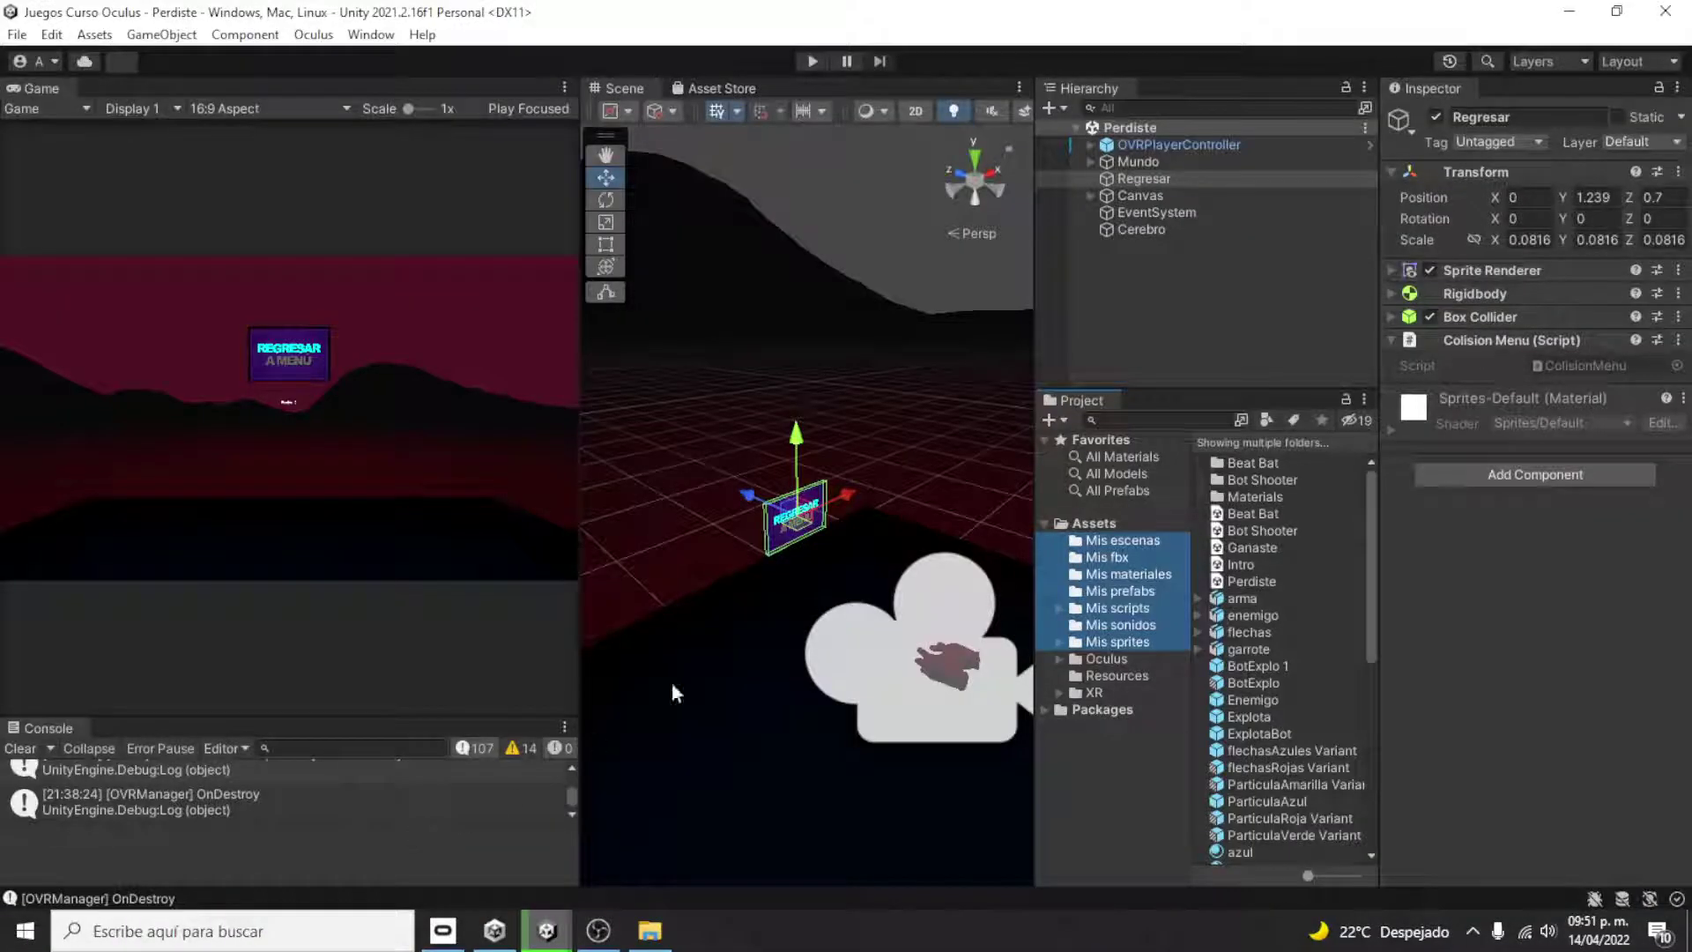
- Open the Mis sonidos folder and play the splash audio clip preview
{"action": "left_click", "coordinate": [1141, 591]}
{"action": "left_click", "coordinate": [1138, 622]}
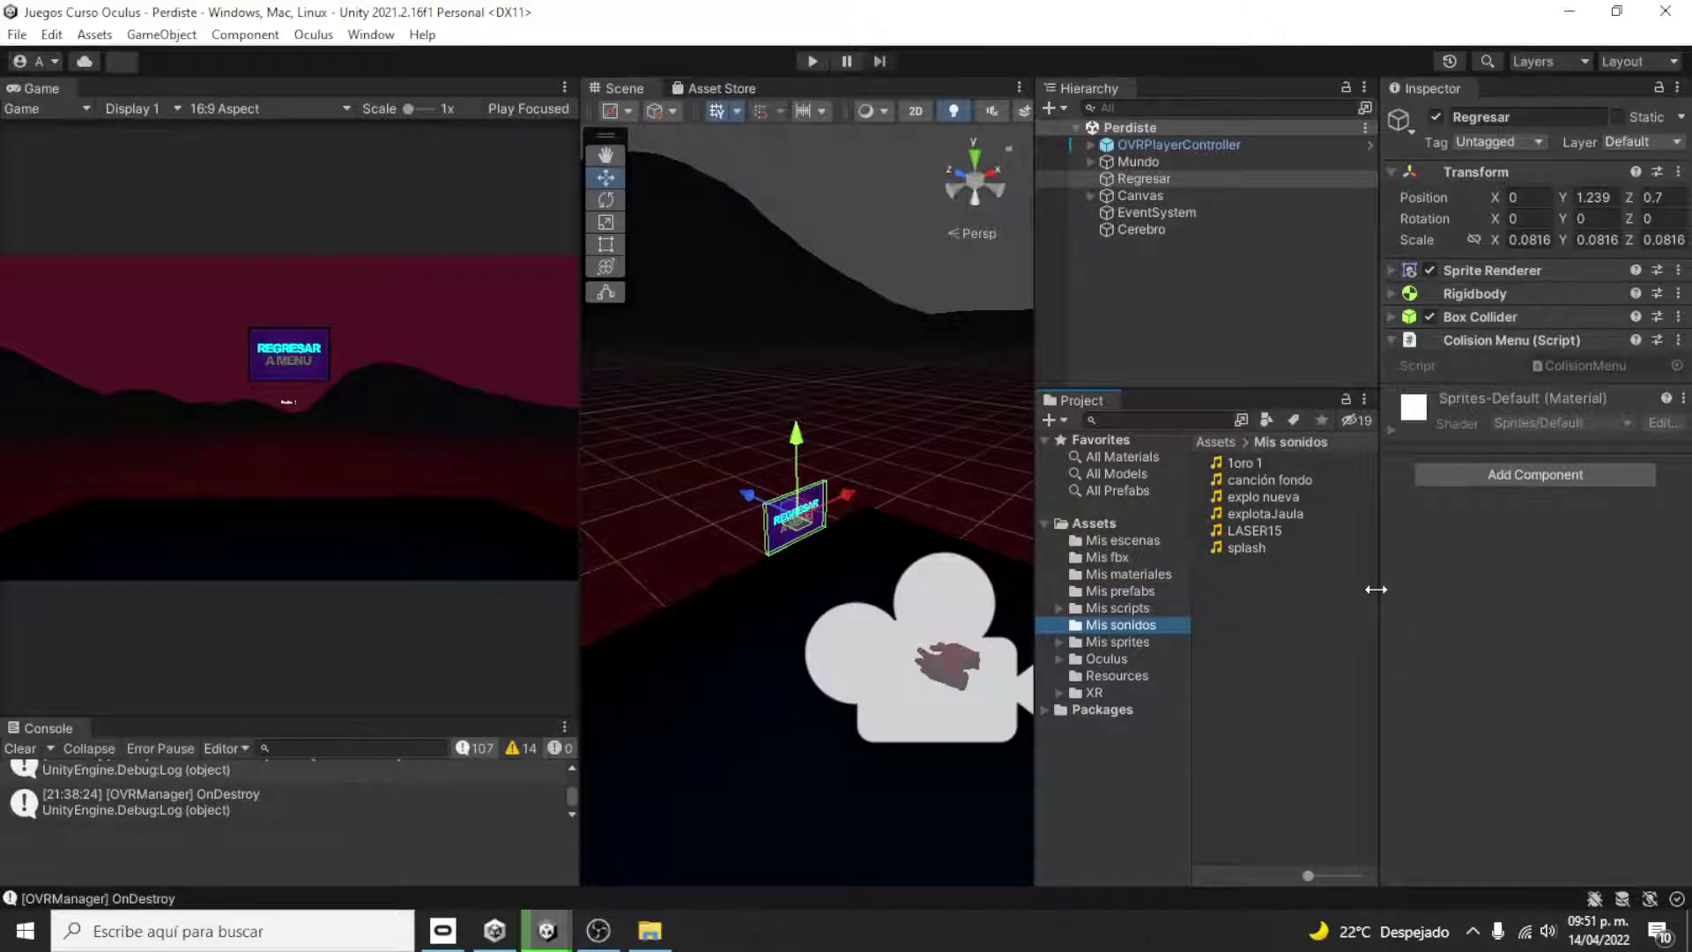
{"action": "left_click", "coordinate": [1255, 546]}
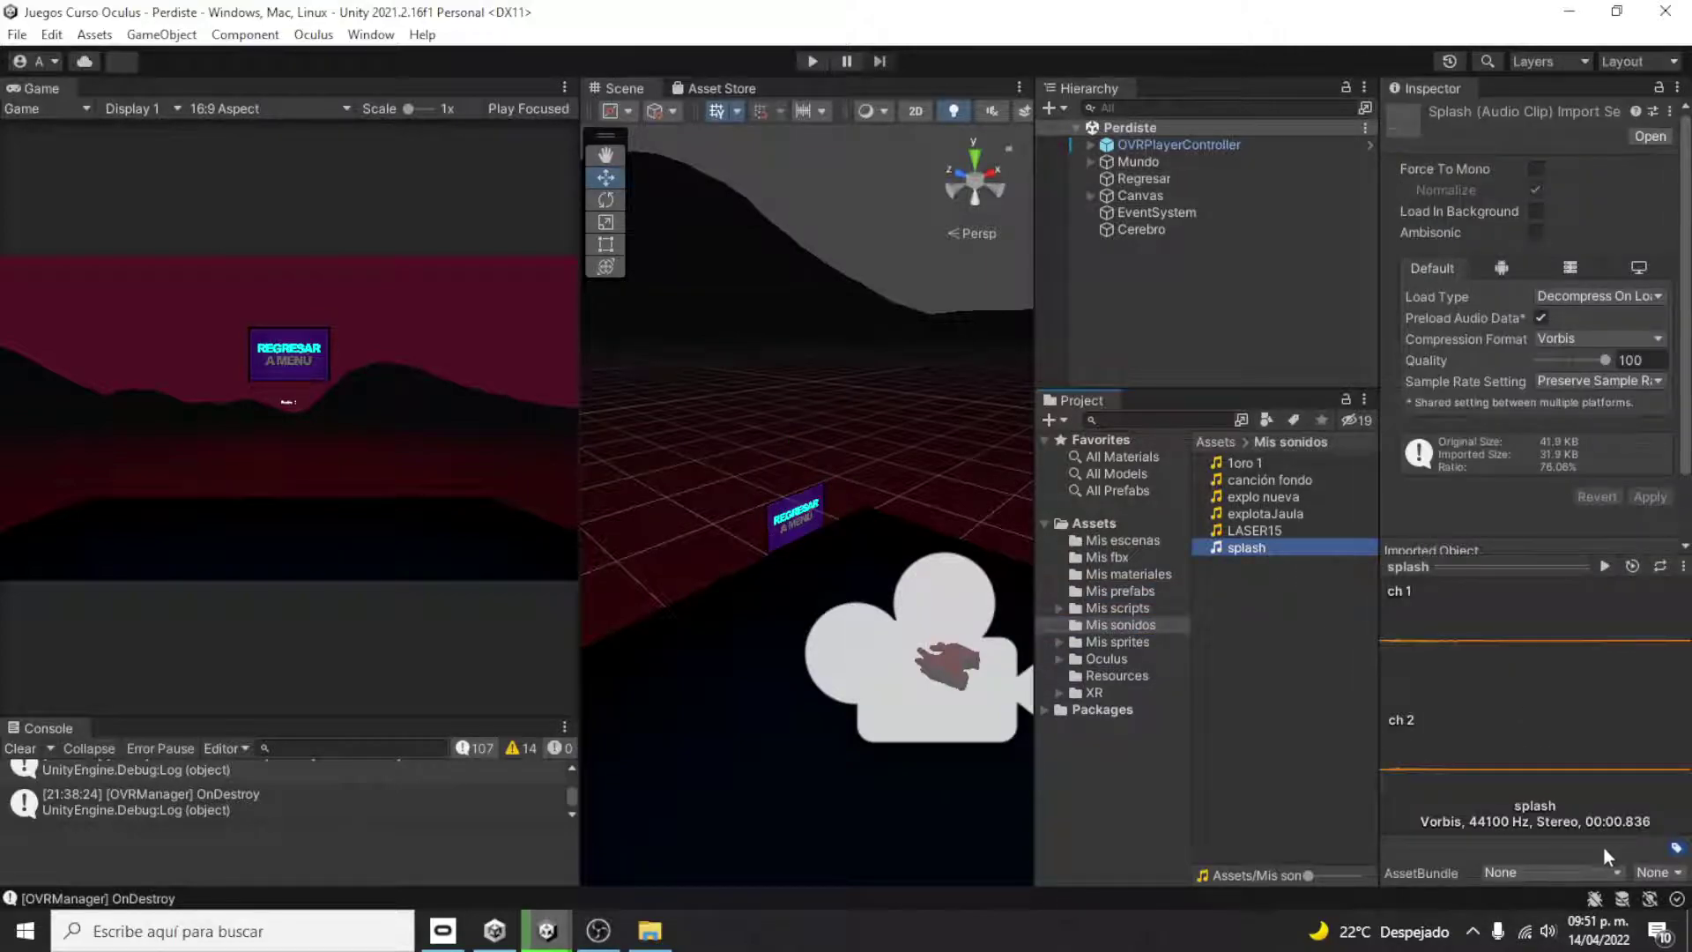
{"action": "left_click", "coordinate": [1599, 569]}
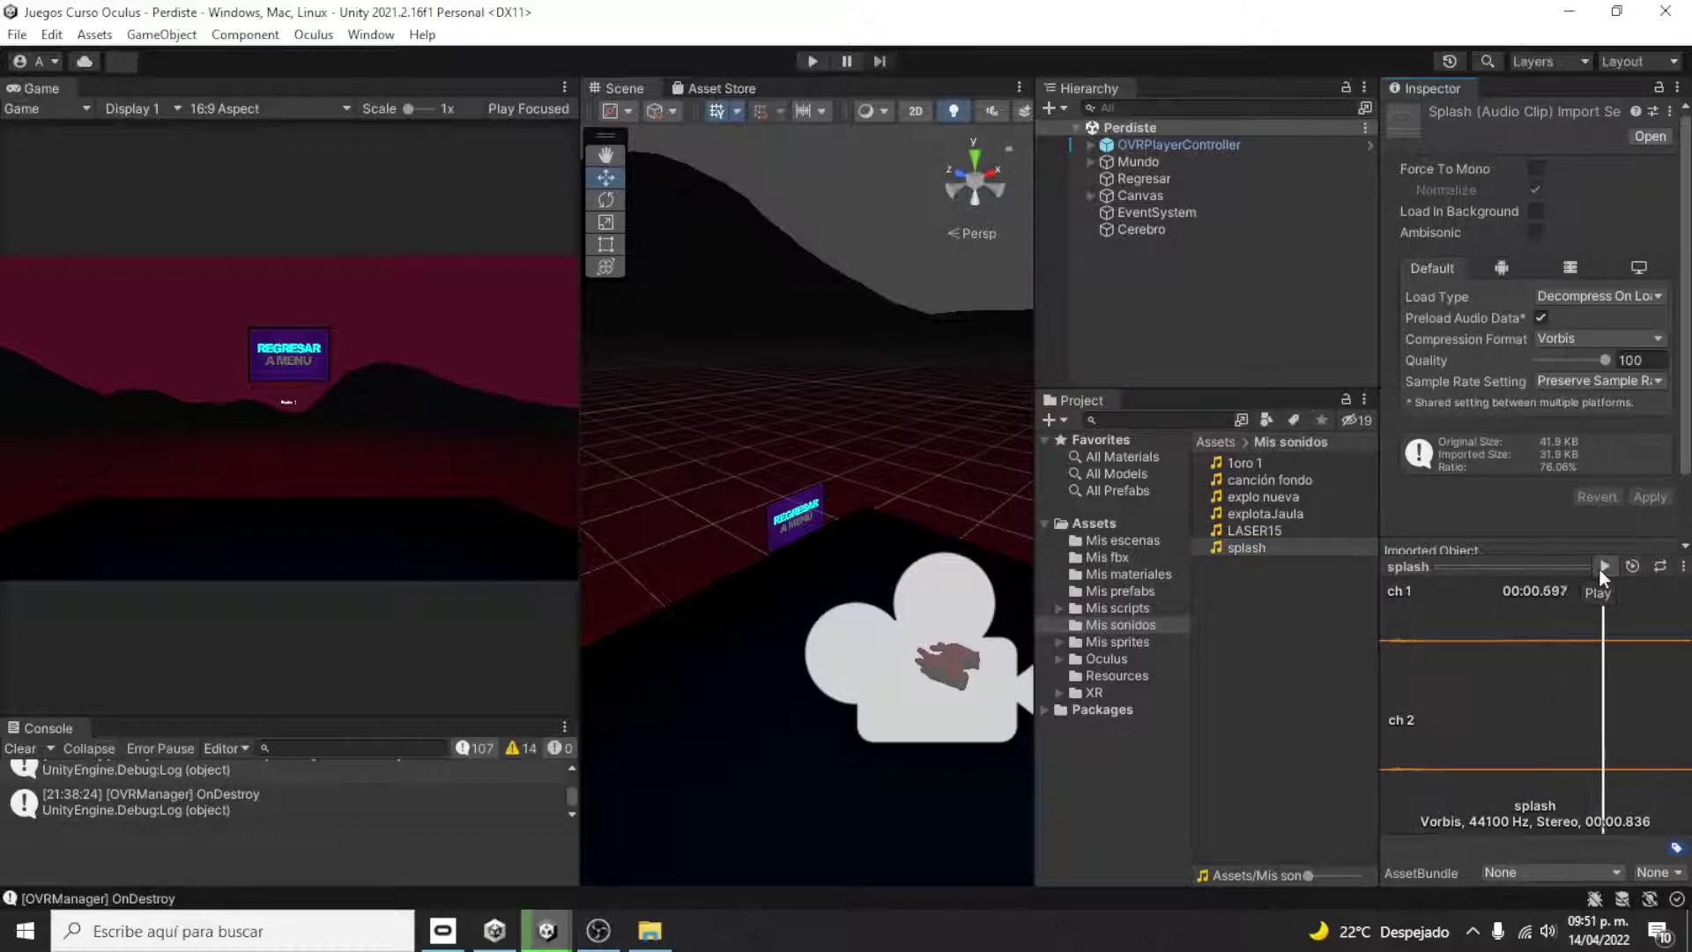
- Inspect the explotaJaula, explo nueva and canción fondo clips, then open Mis scripts
{"action": "left_click", "coordinate": [1303, 518]}
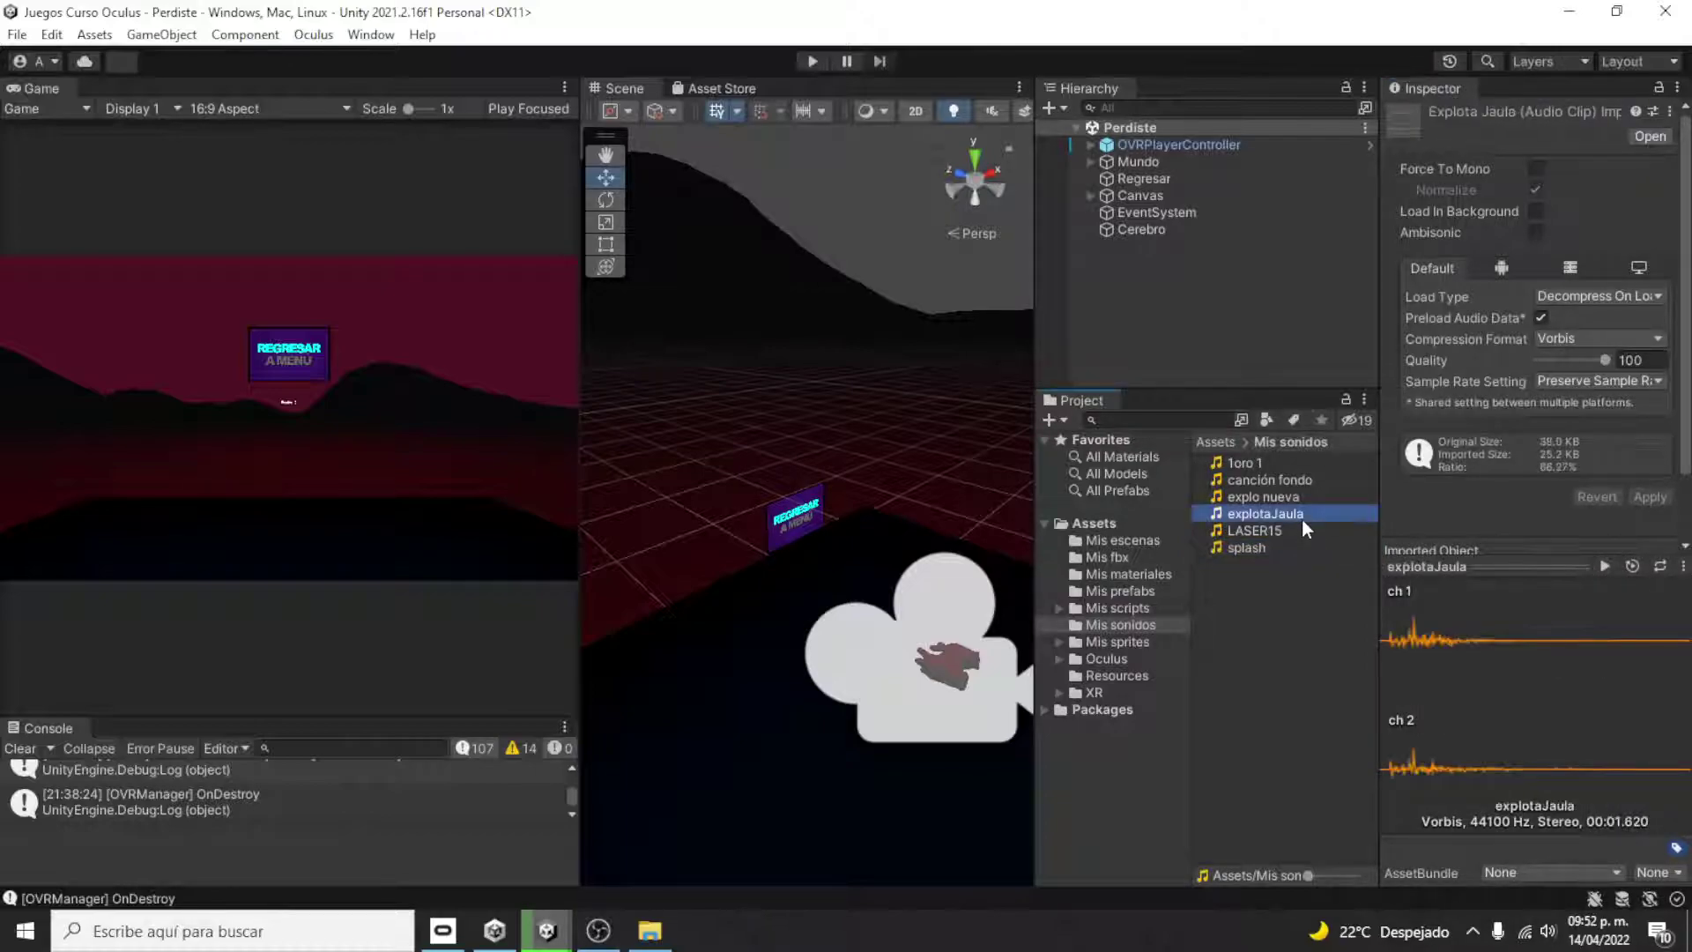
{"action": "left_click", "coordinate": [1294, 496]}
{"action": "left_click", "coordinate": [1295, 479]}
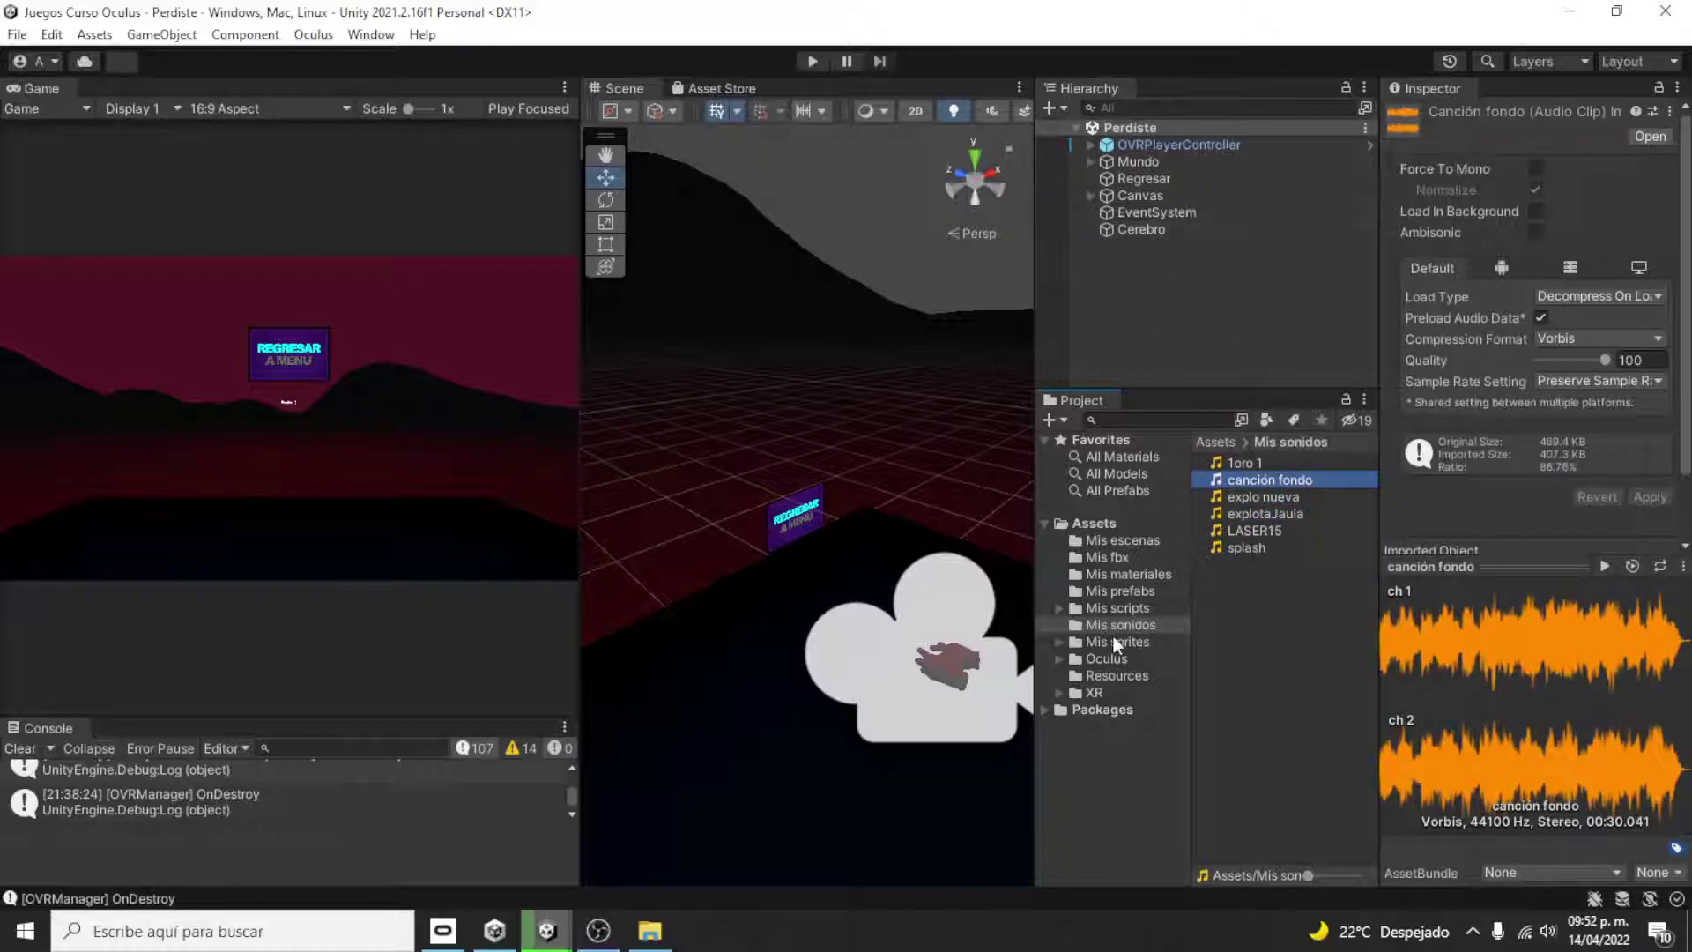
{"action": "left_click", "coordinate": [1122, 610]}
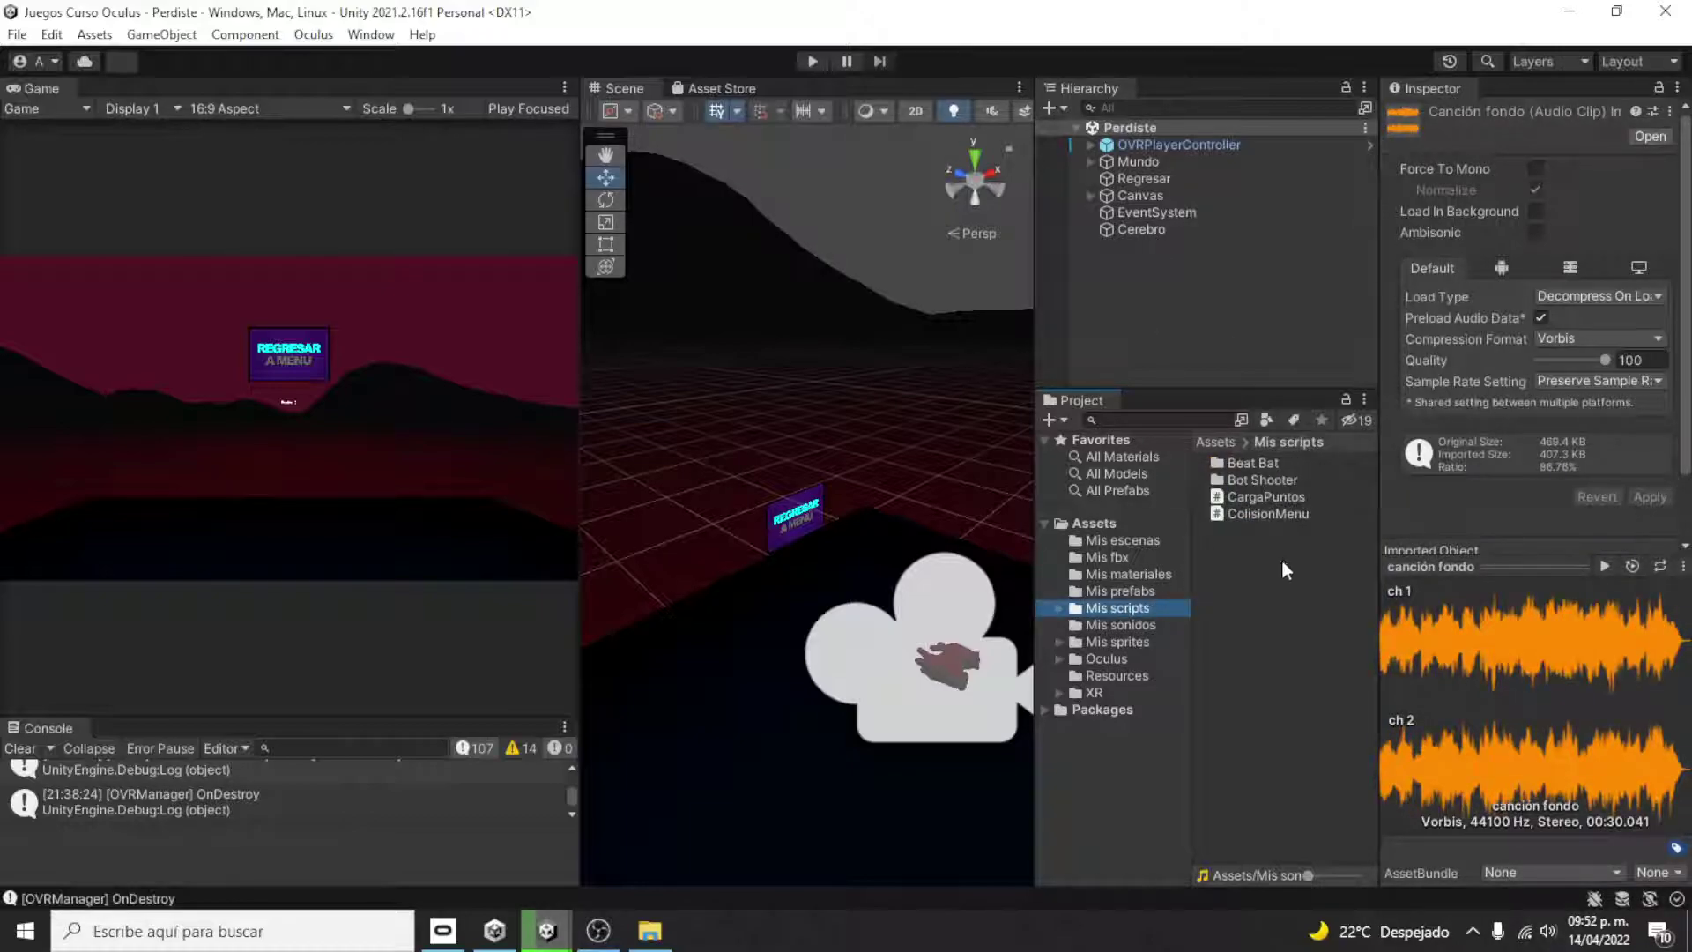
{"action": "left_click", "coordinate": [1261, 462]}
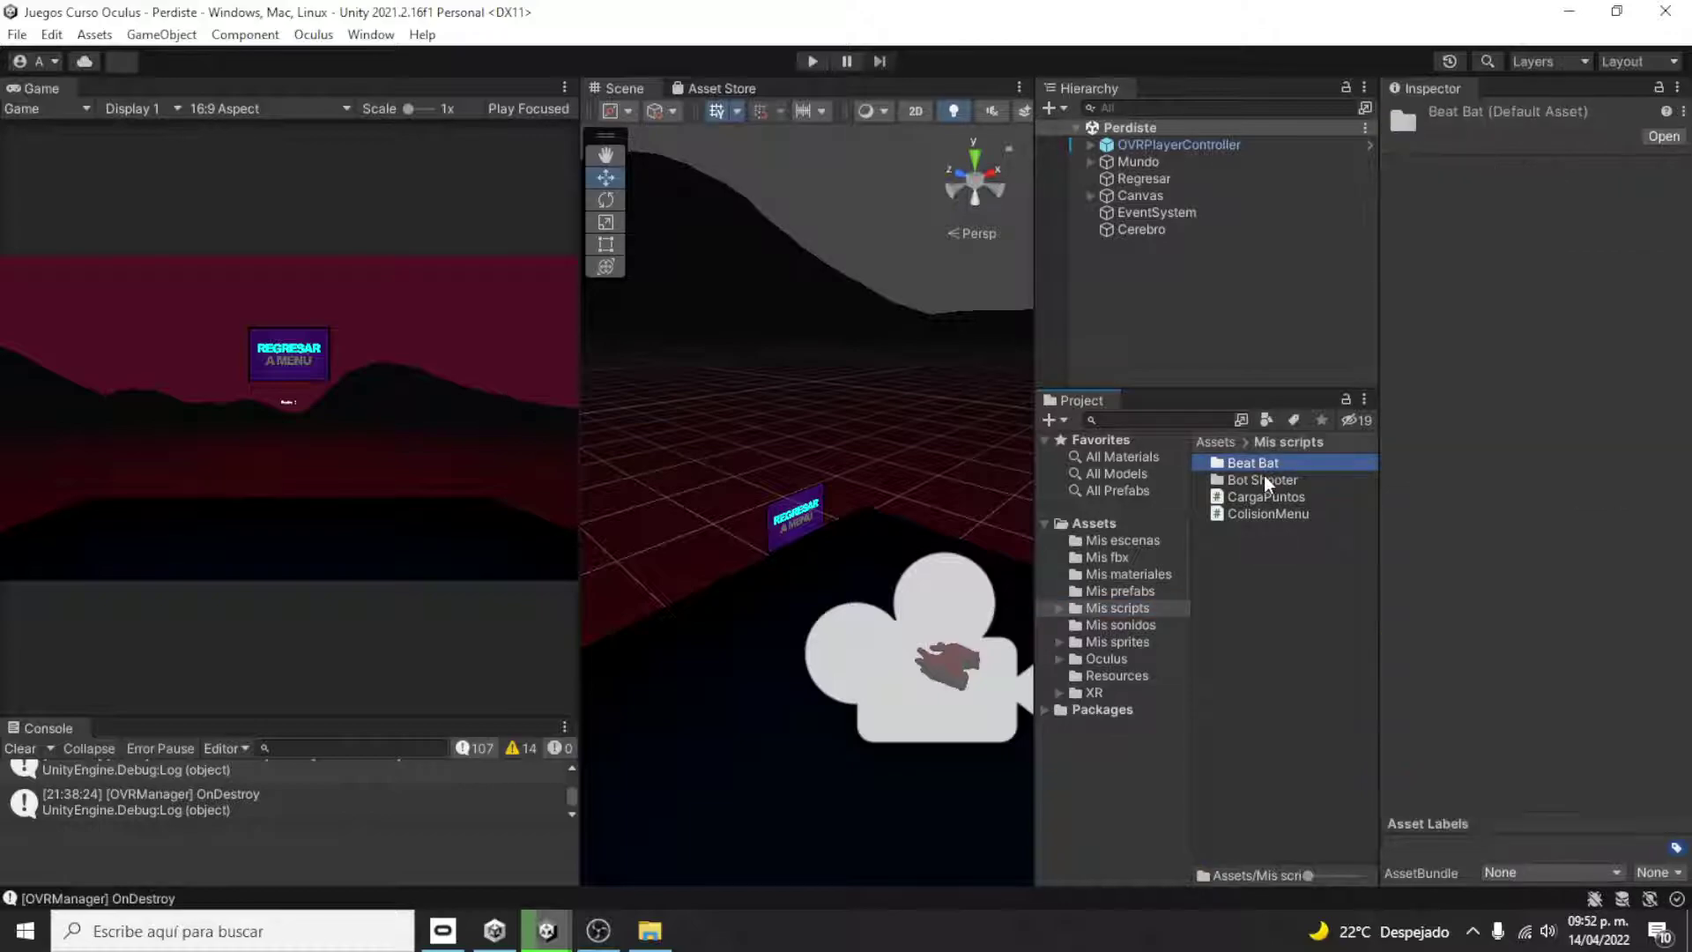
- Review the ColisionMenu and CargaPuntos code, then open CargaPuntos.cs in Visual Studio
{"action": "left_click", "coordinate": [1263, 478]}
{"action": "left_click", "coordinate": [1274, 496]}
{"action": "left_click", "coordinate": [1273, 510]}
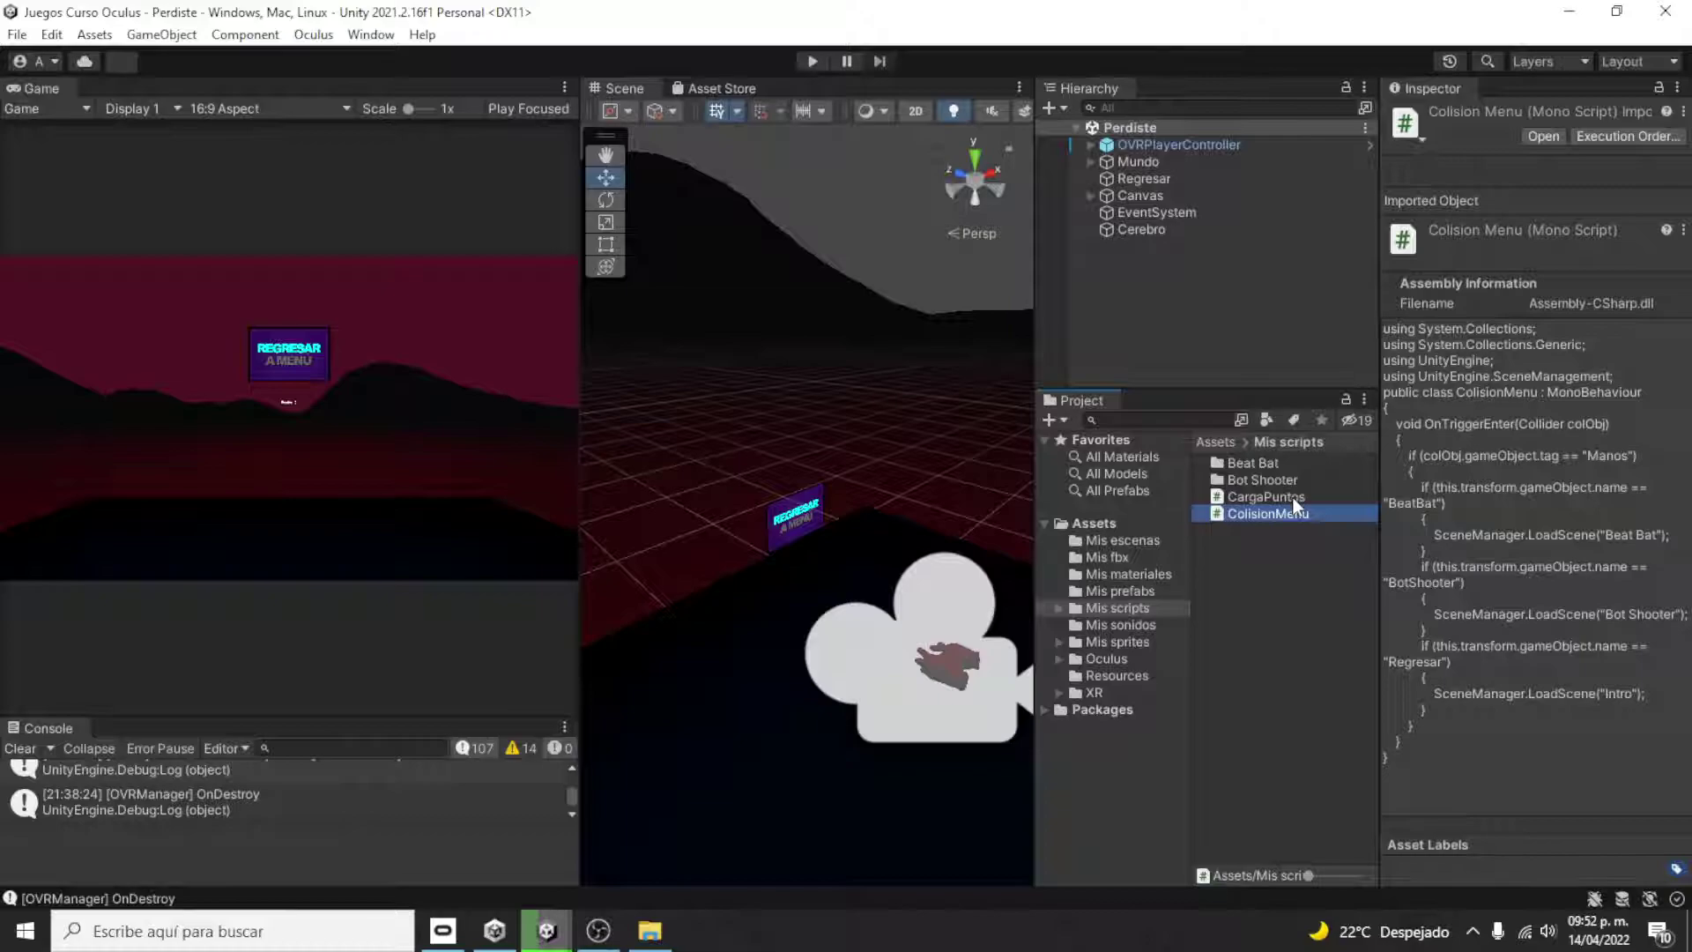
{"action": "left_click", "coordinate": [1293, 499]}
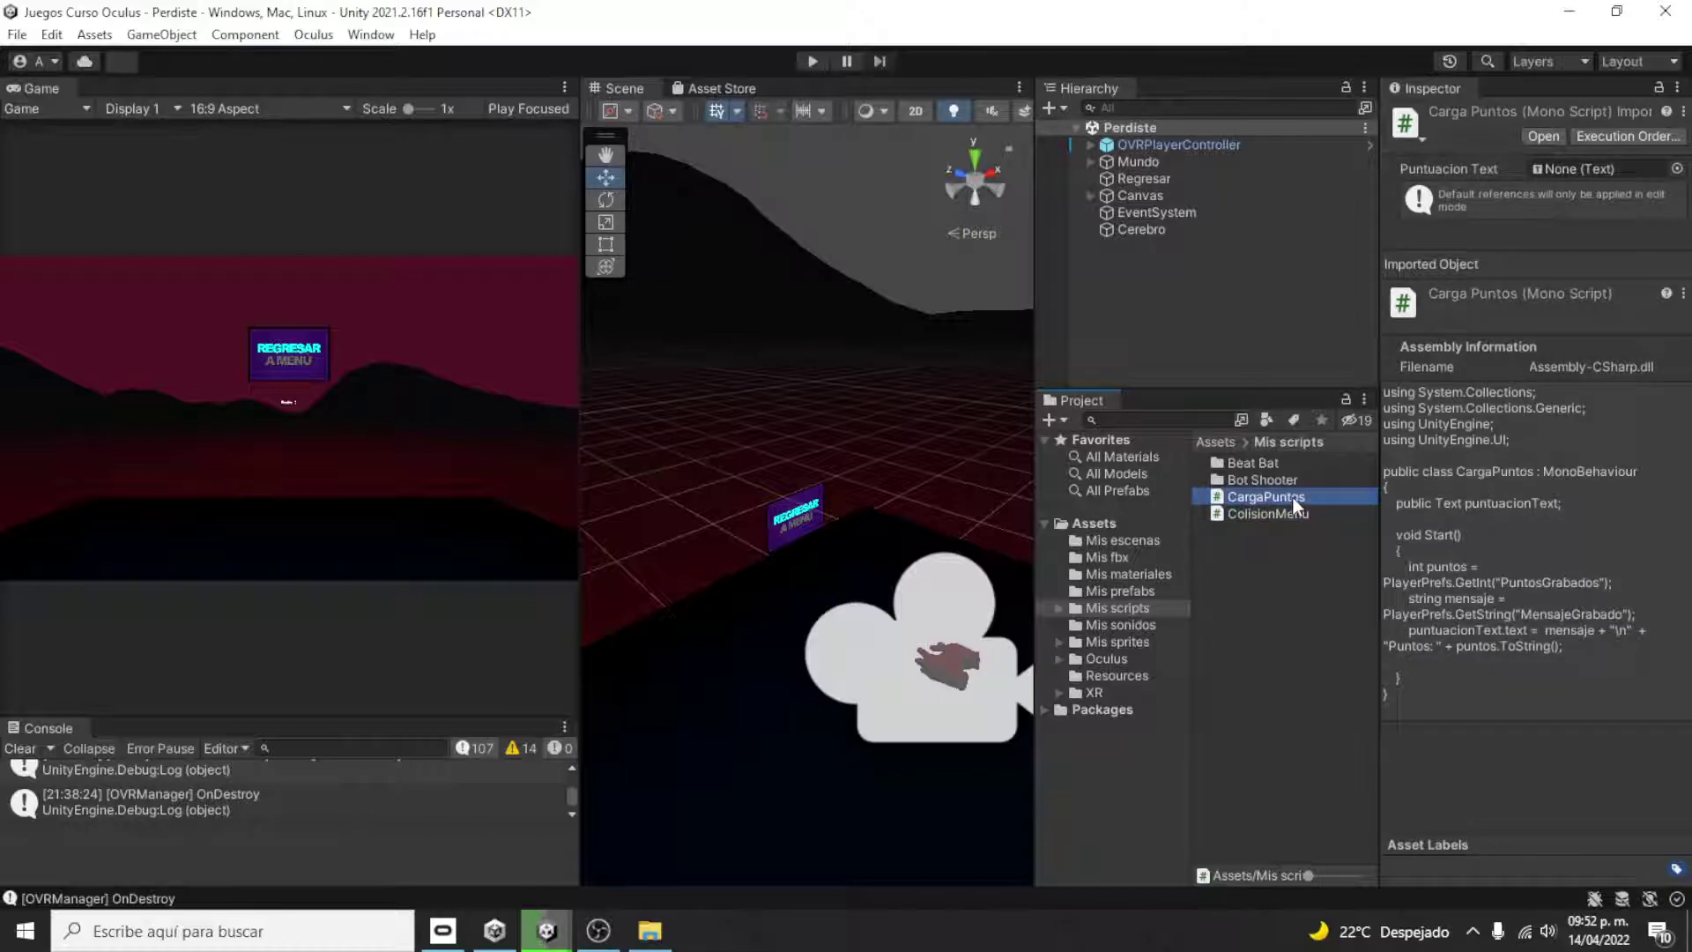
{"action": "double_click", "coordinate": [1293, 499]}
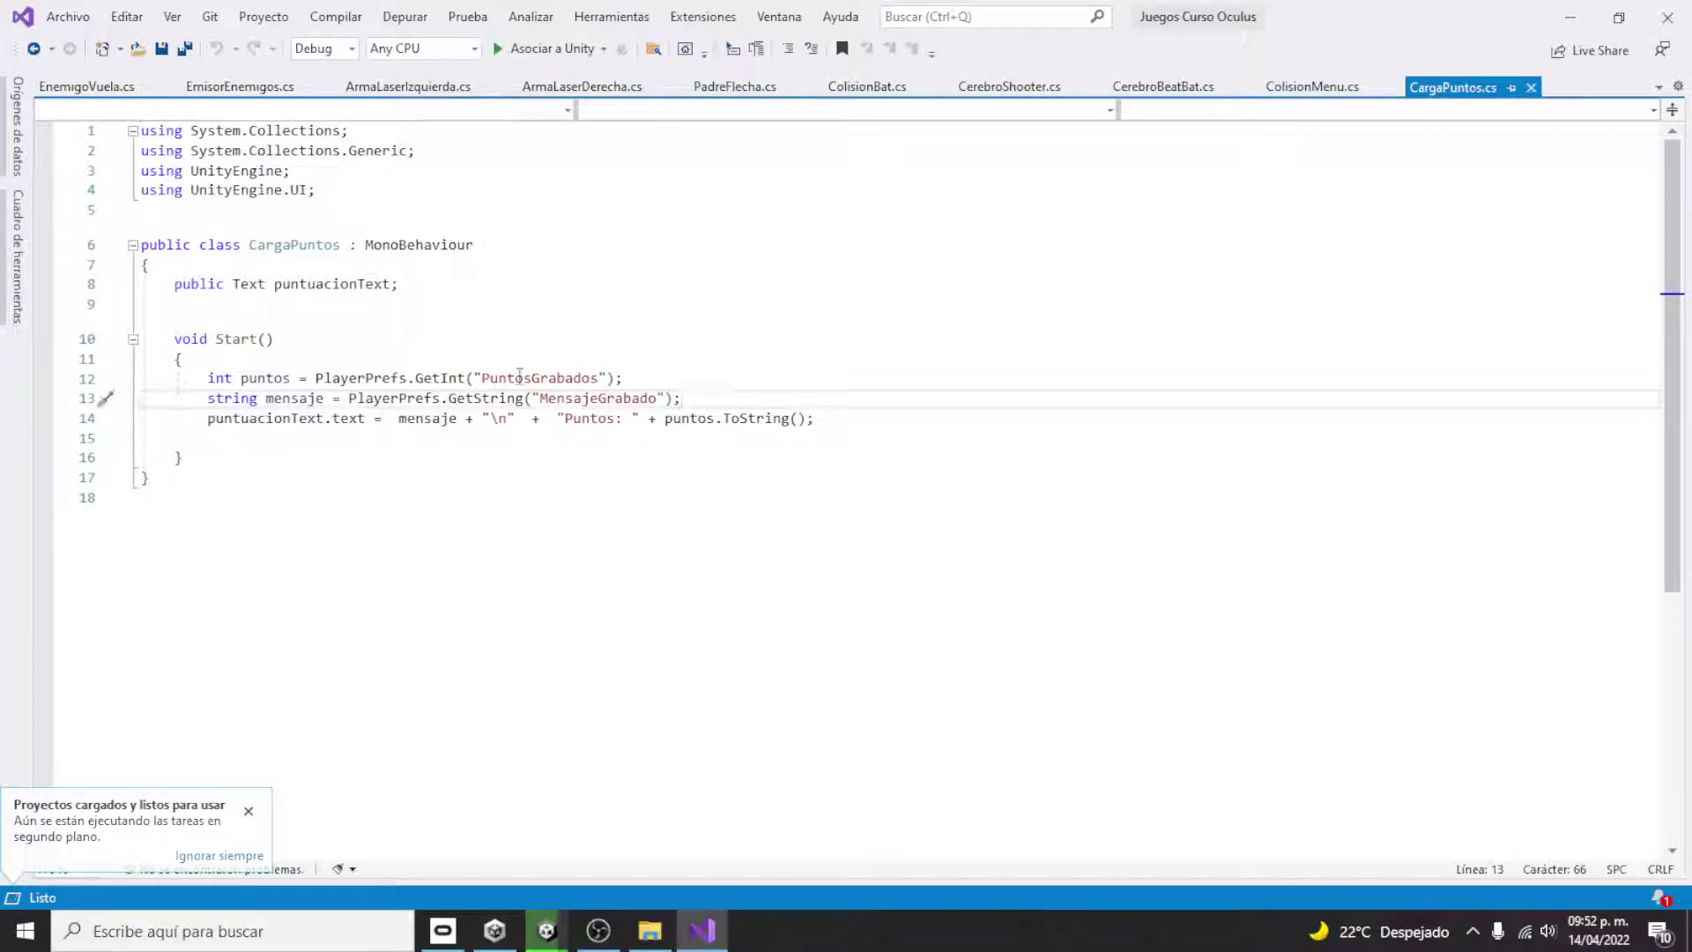
{"action": "left_click_drag", "start_coordinate": [476, 379], "coordinate": [599, 379]}
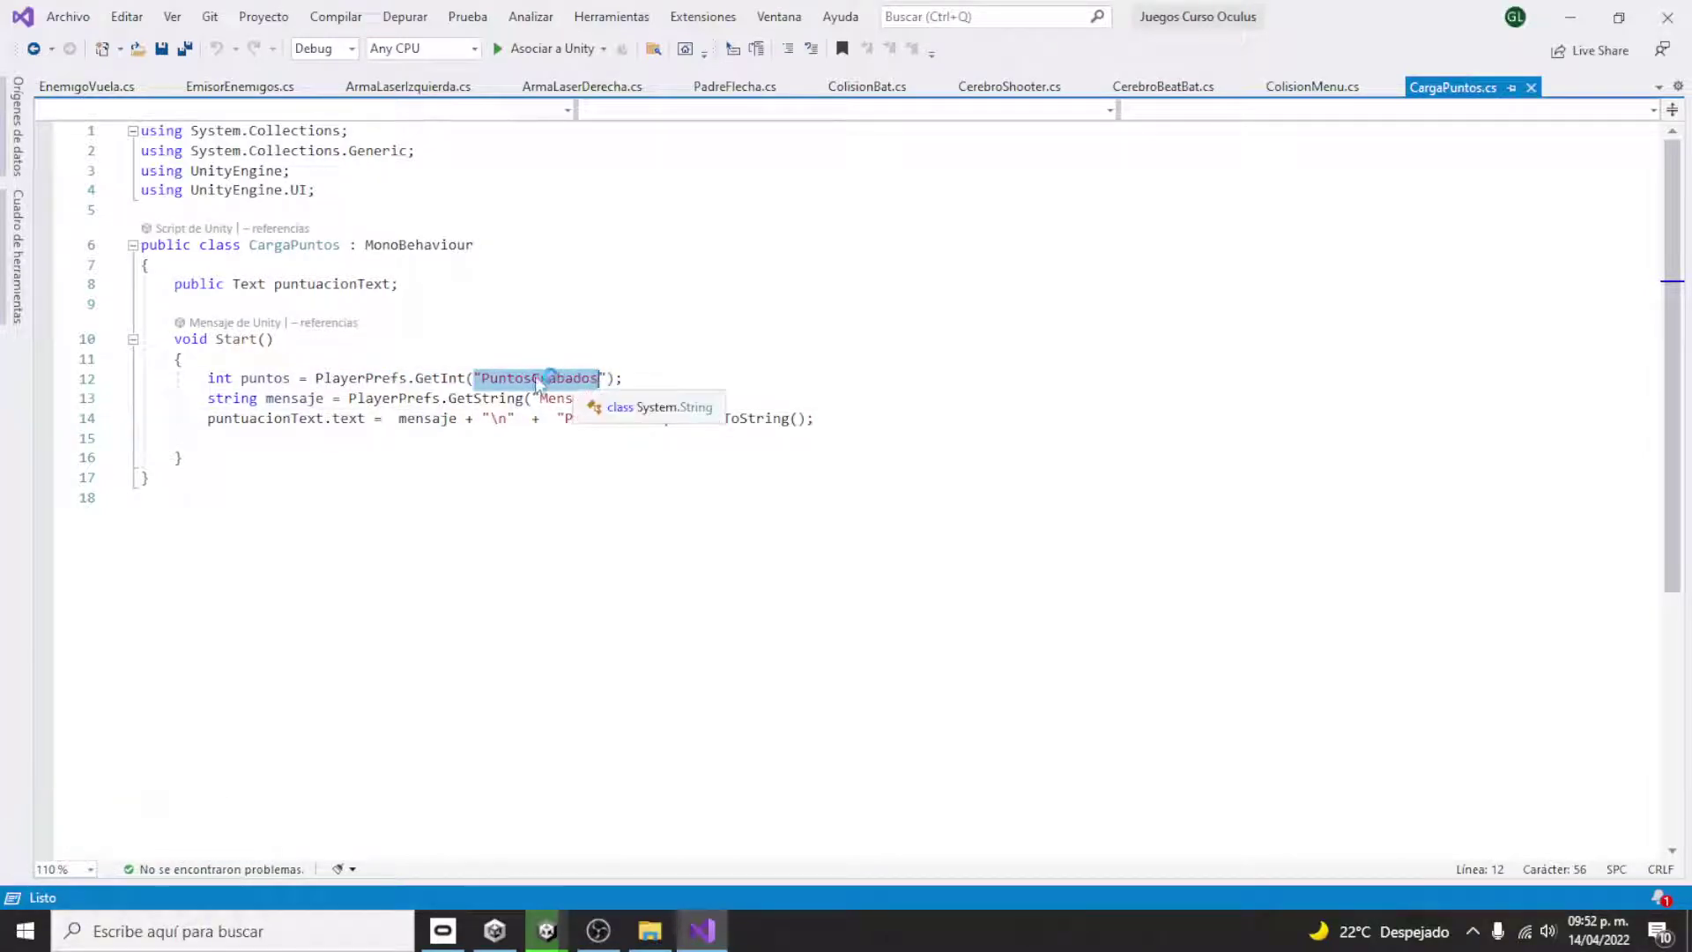
{"action": "left_click", "coordinate": [419, 377]}
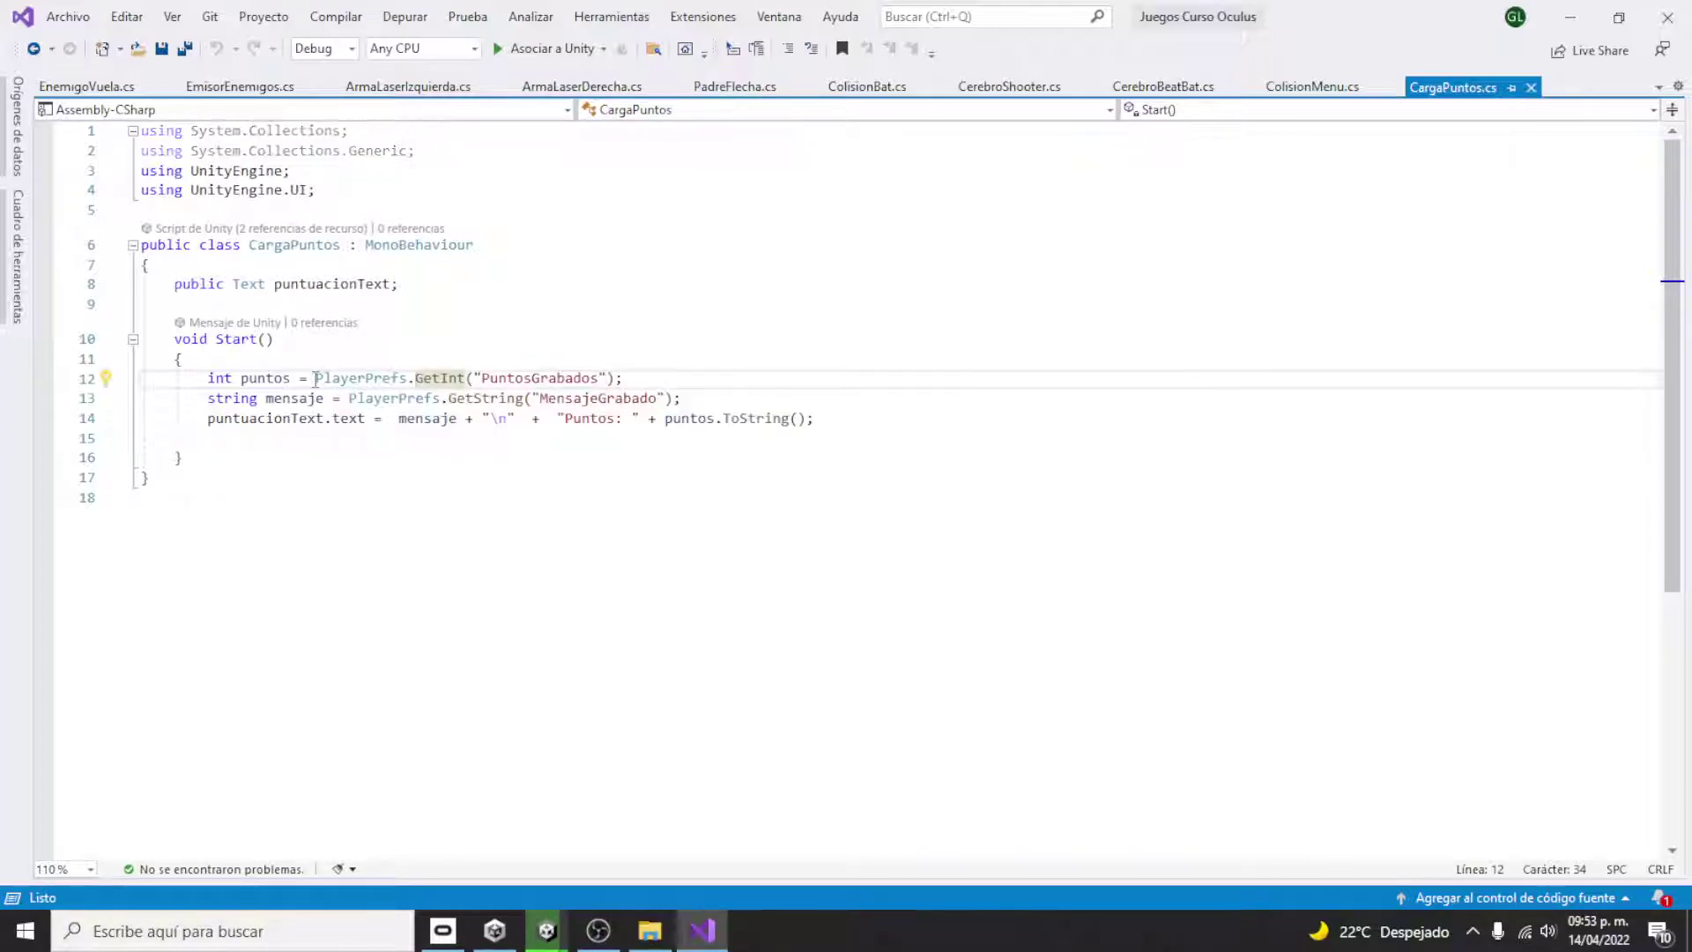
{"action": "left_click_drag", "start_coordinate": [316, 377], "coordinate": [408, 377]}
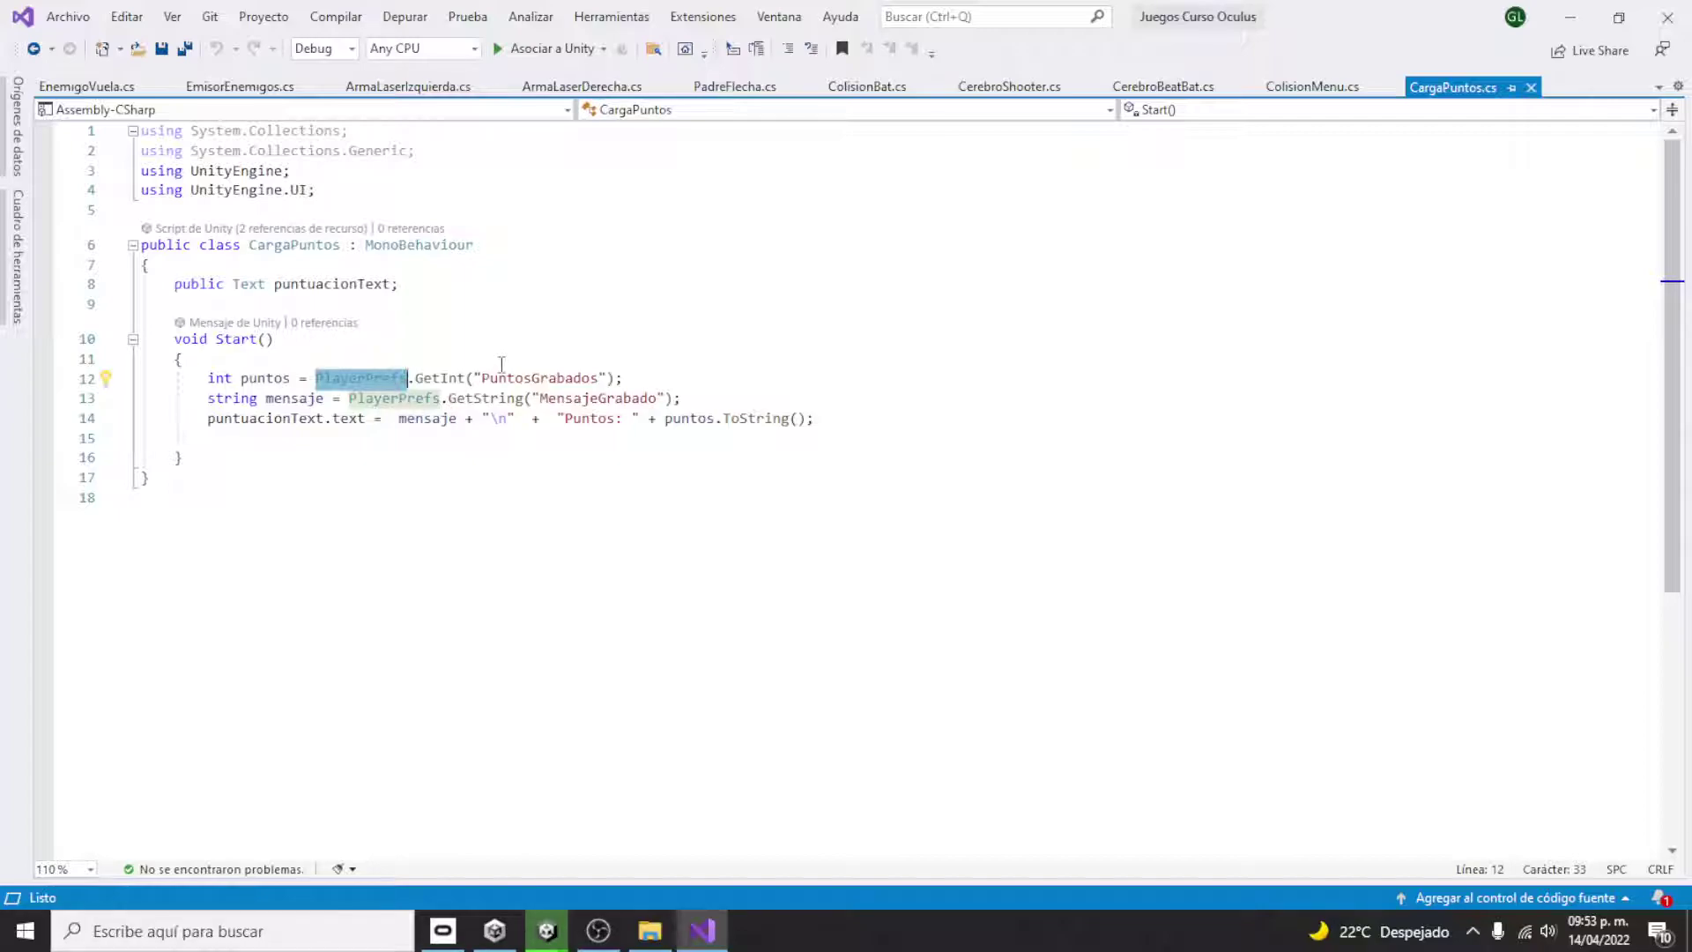
{"action": "left_click_drag", "start_coordinate": [626, 379], "coordinate": [212, 379]}
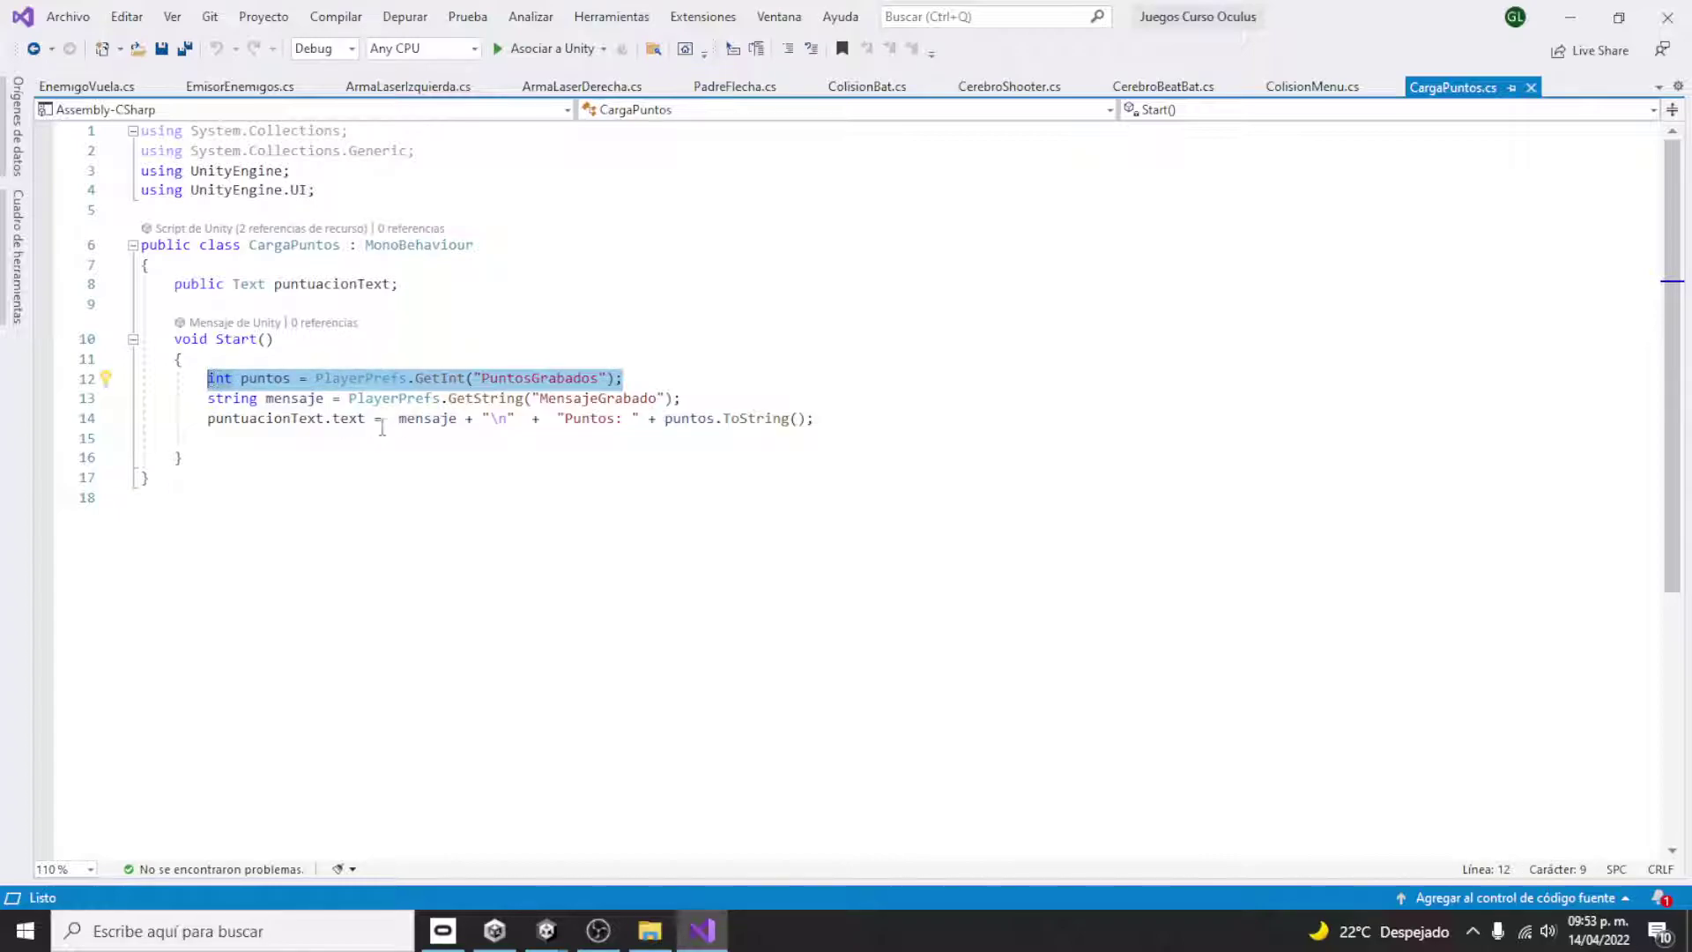
{"action": "left_click", "coordinate": [650, 438]}
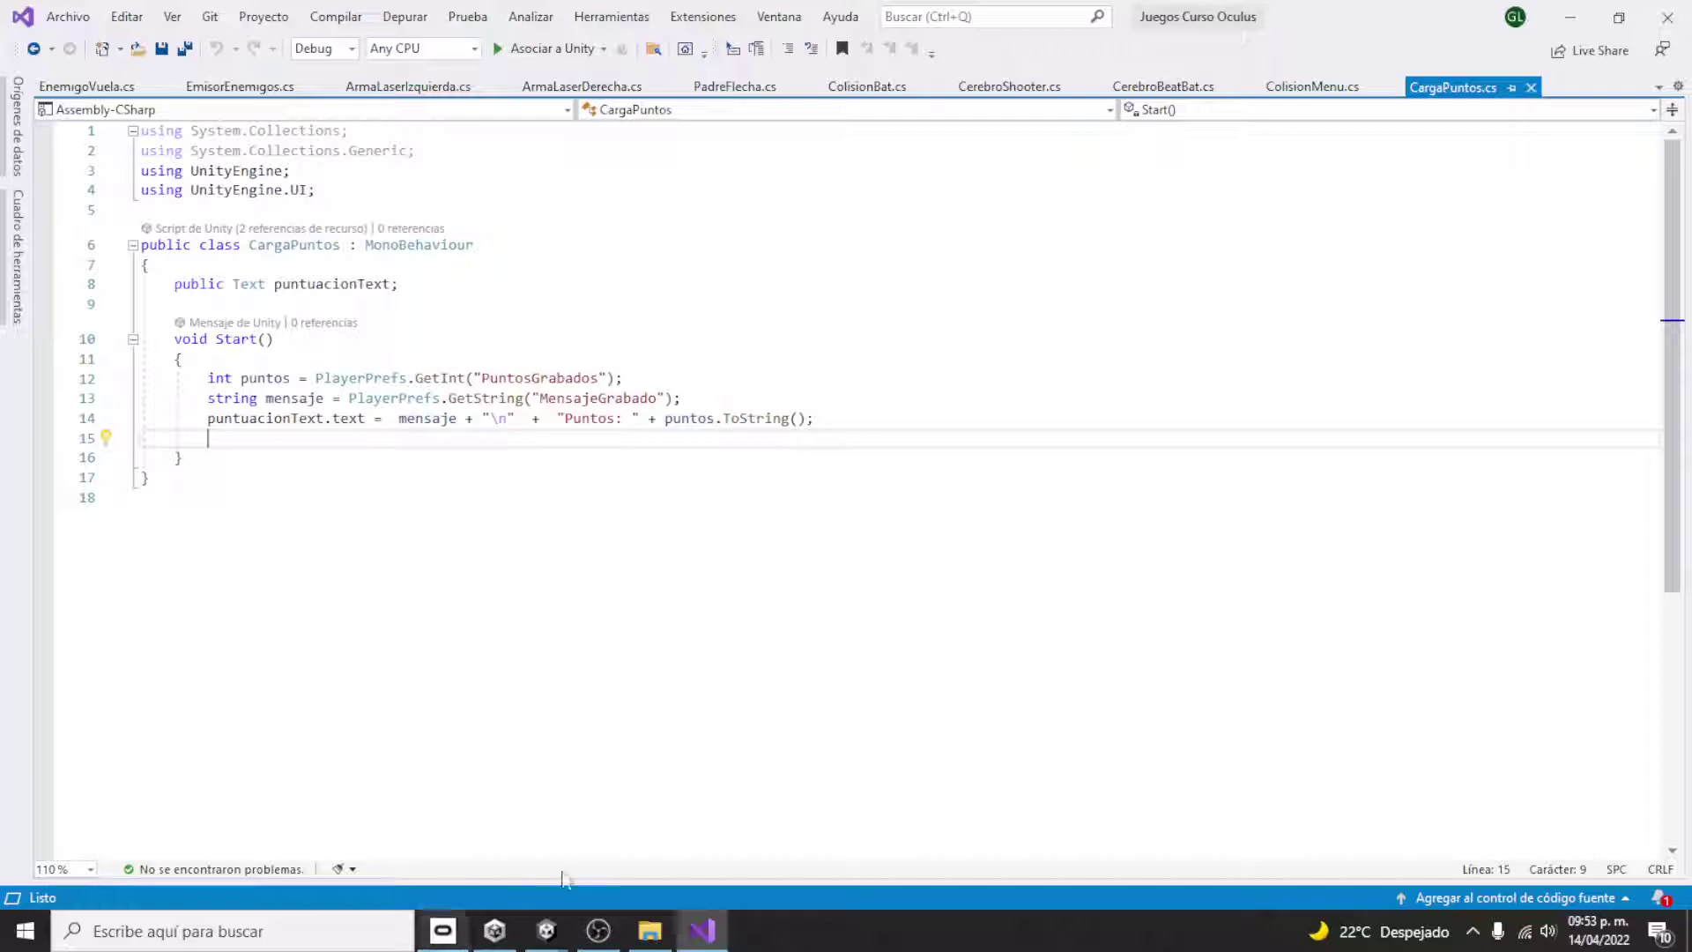
- In JuegosOculusSDK, decline the OVRPlugin and spatializer upgrades and close the Package Manager
{"action": "mouse_move", "coordinate": [546, 930]}
{"action": "left_click", "coordinate": [615, 870]}
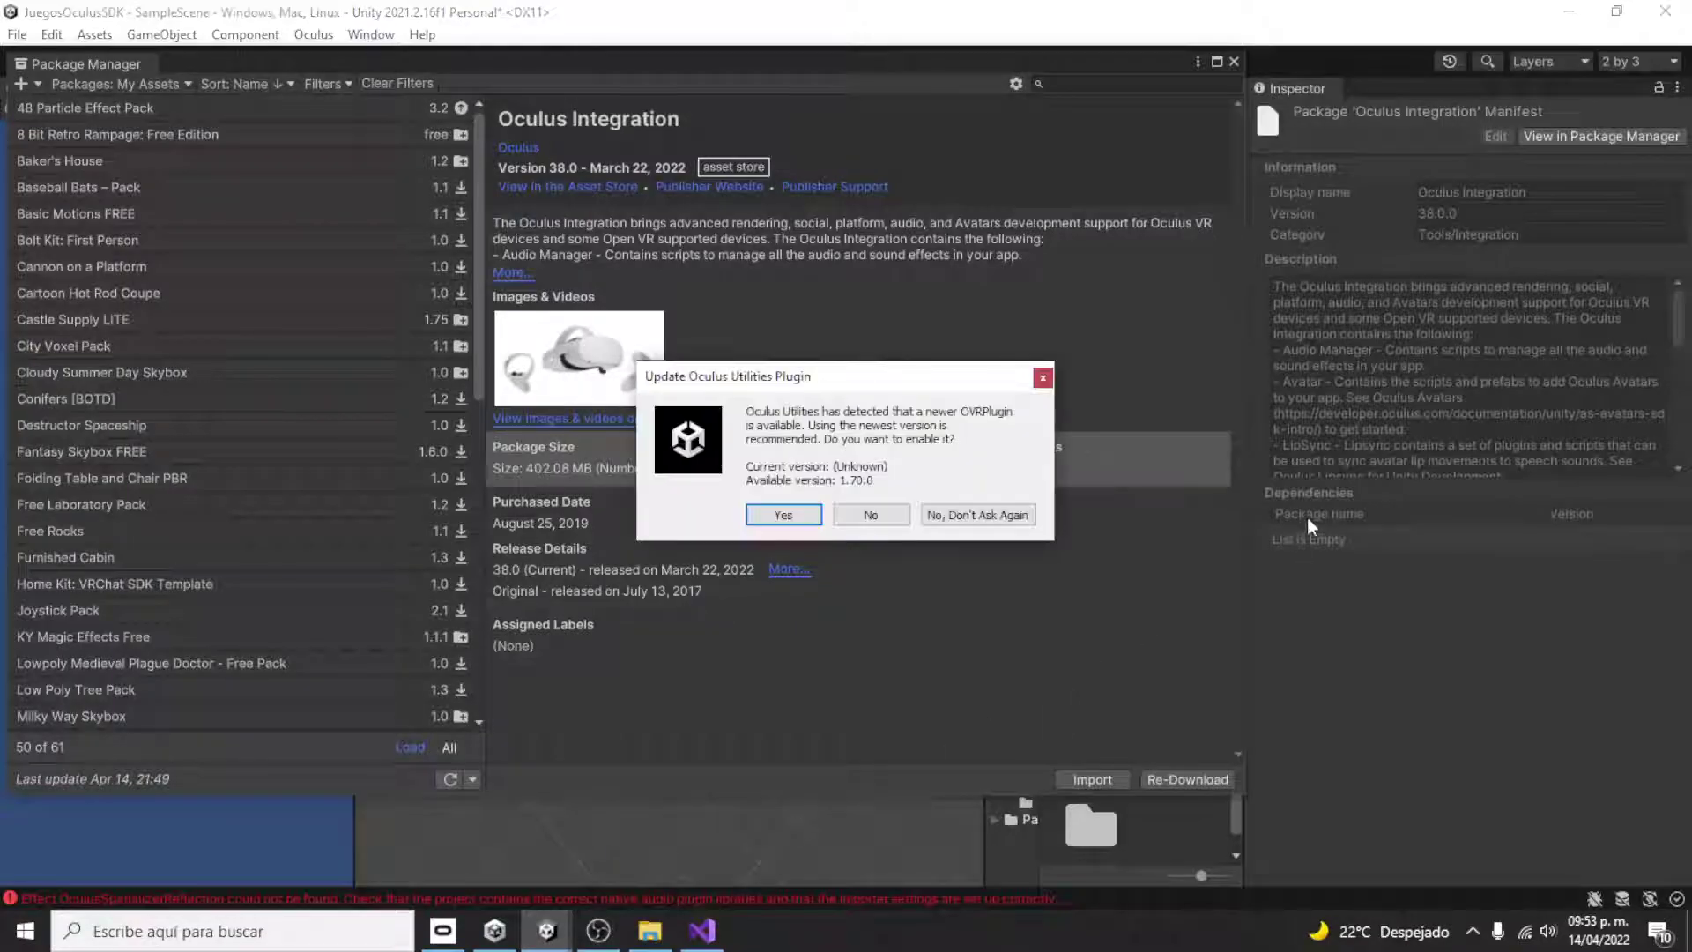
{"action": "left_click", "coordinate": [996, 511]}
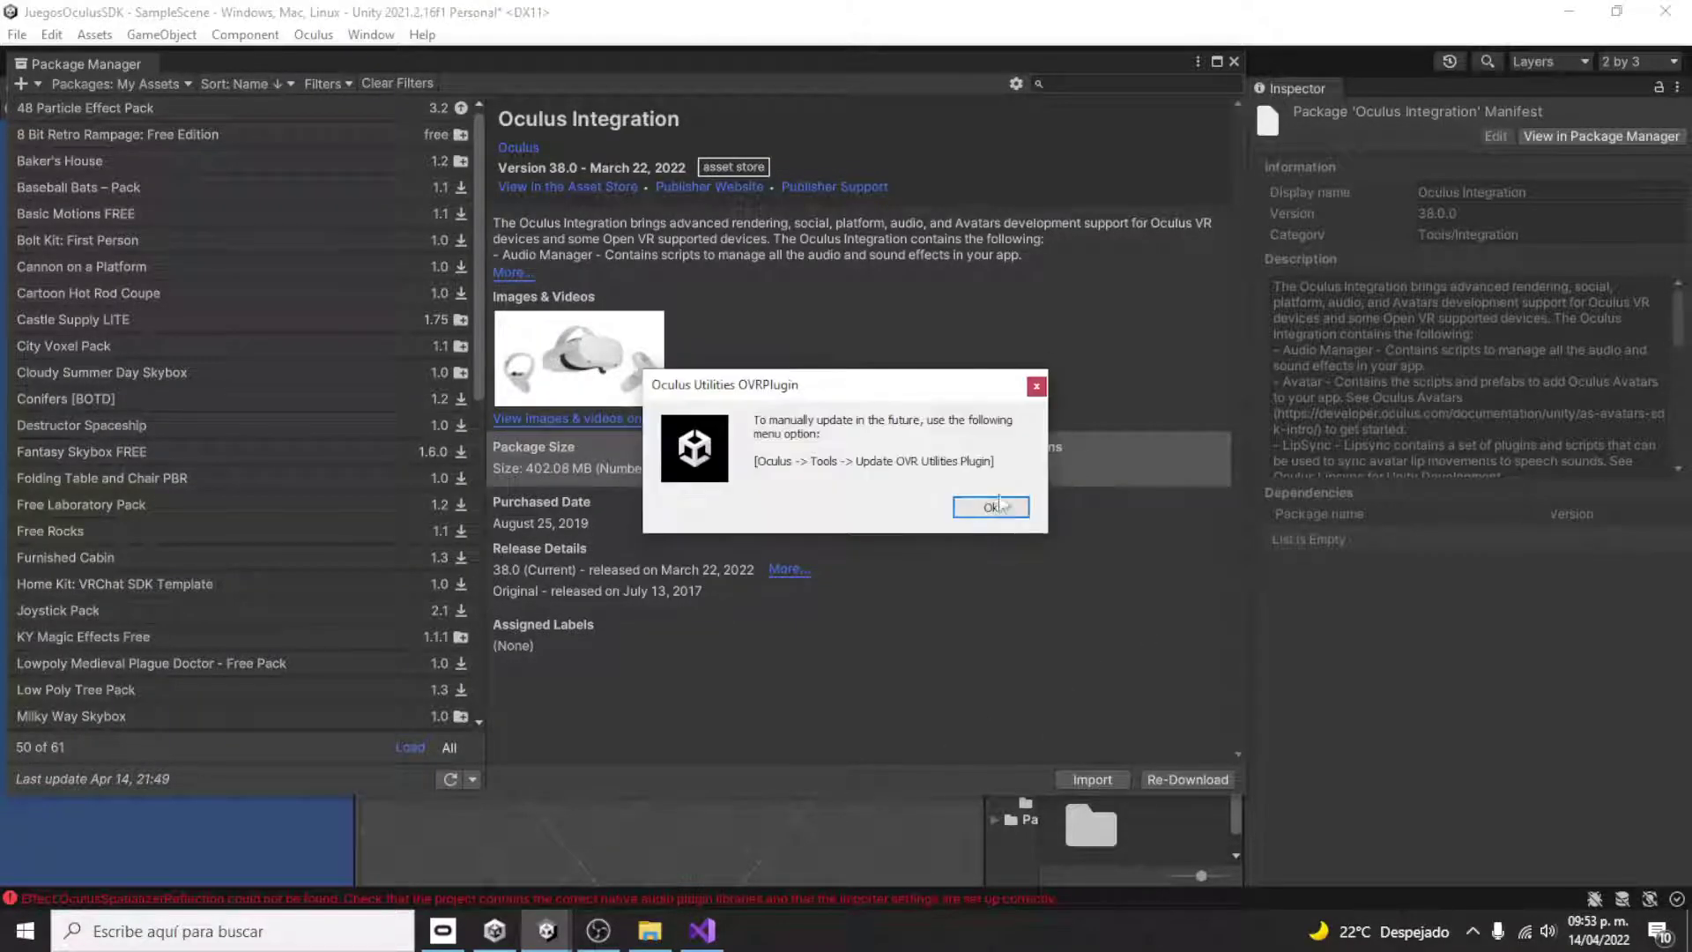
{"action": "left_click", "coordinate": [988, 506]}
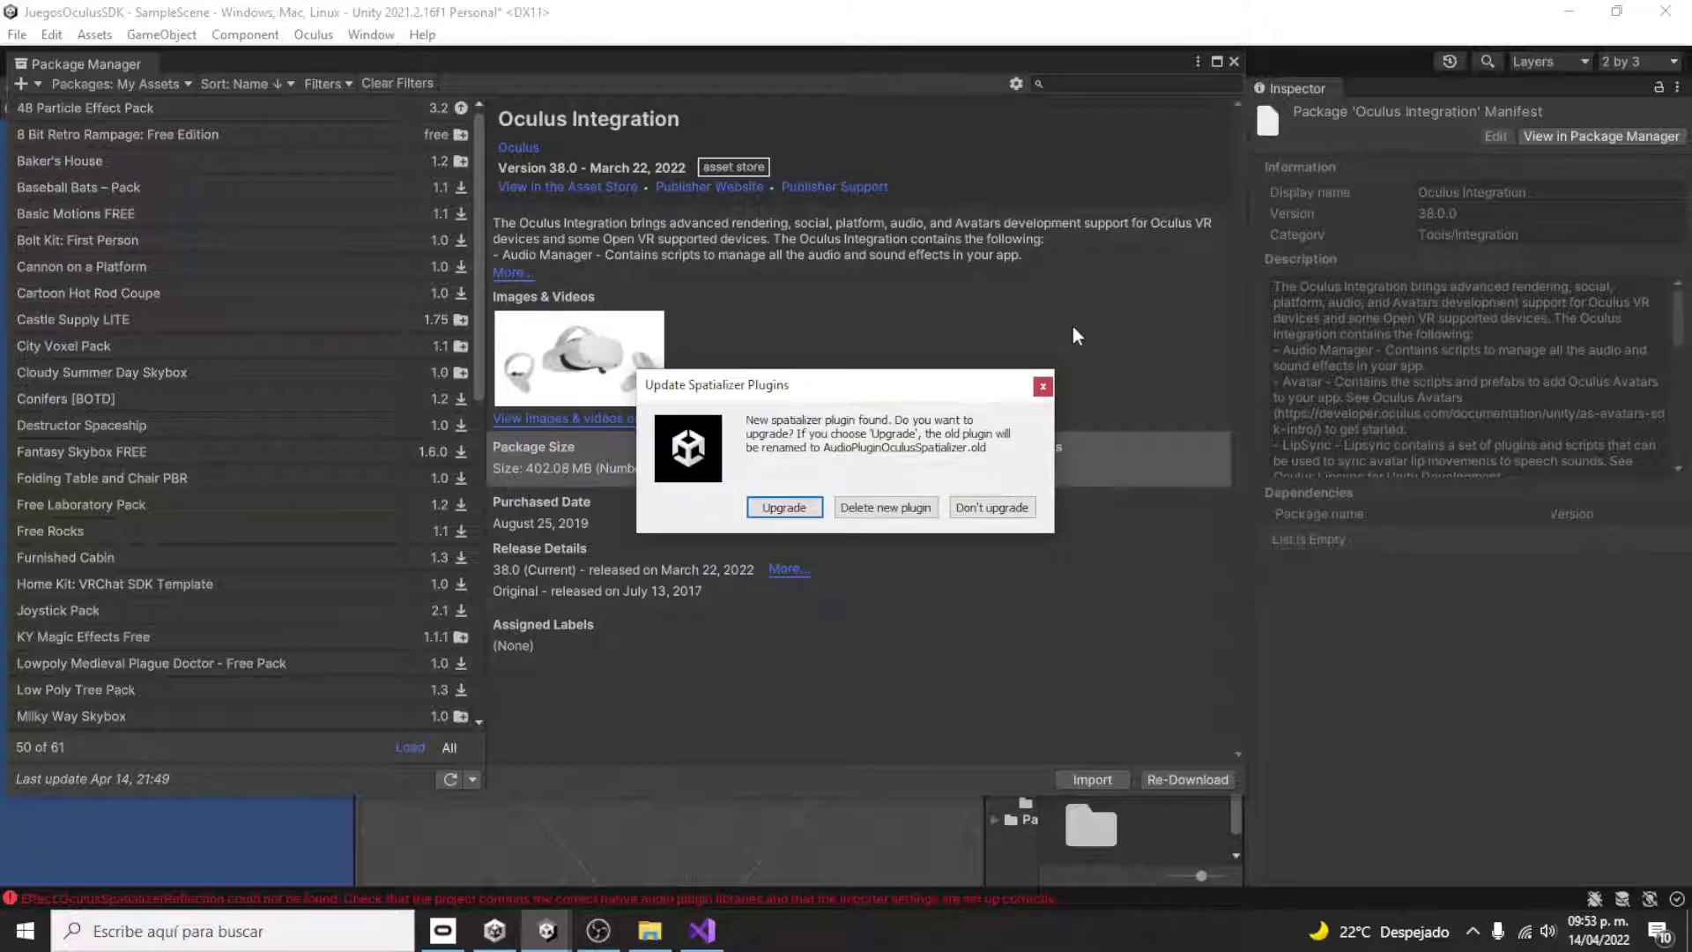
{"action": "left_click", "coordinate": [1044, 387]}
{"action": "left_click", "coordinate": [1232, 62]}
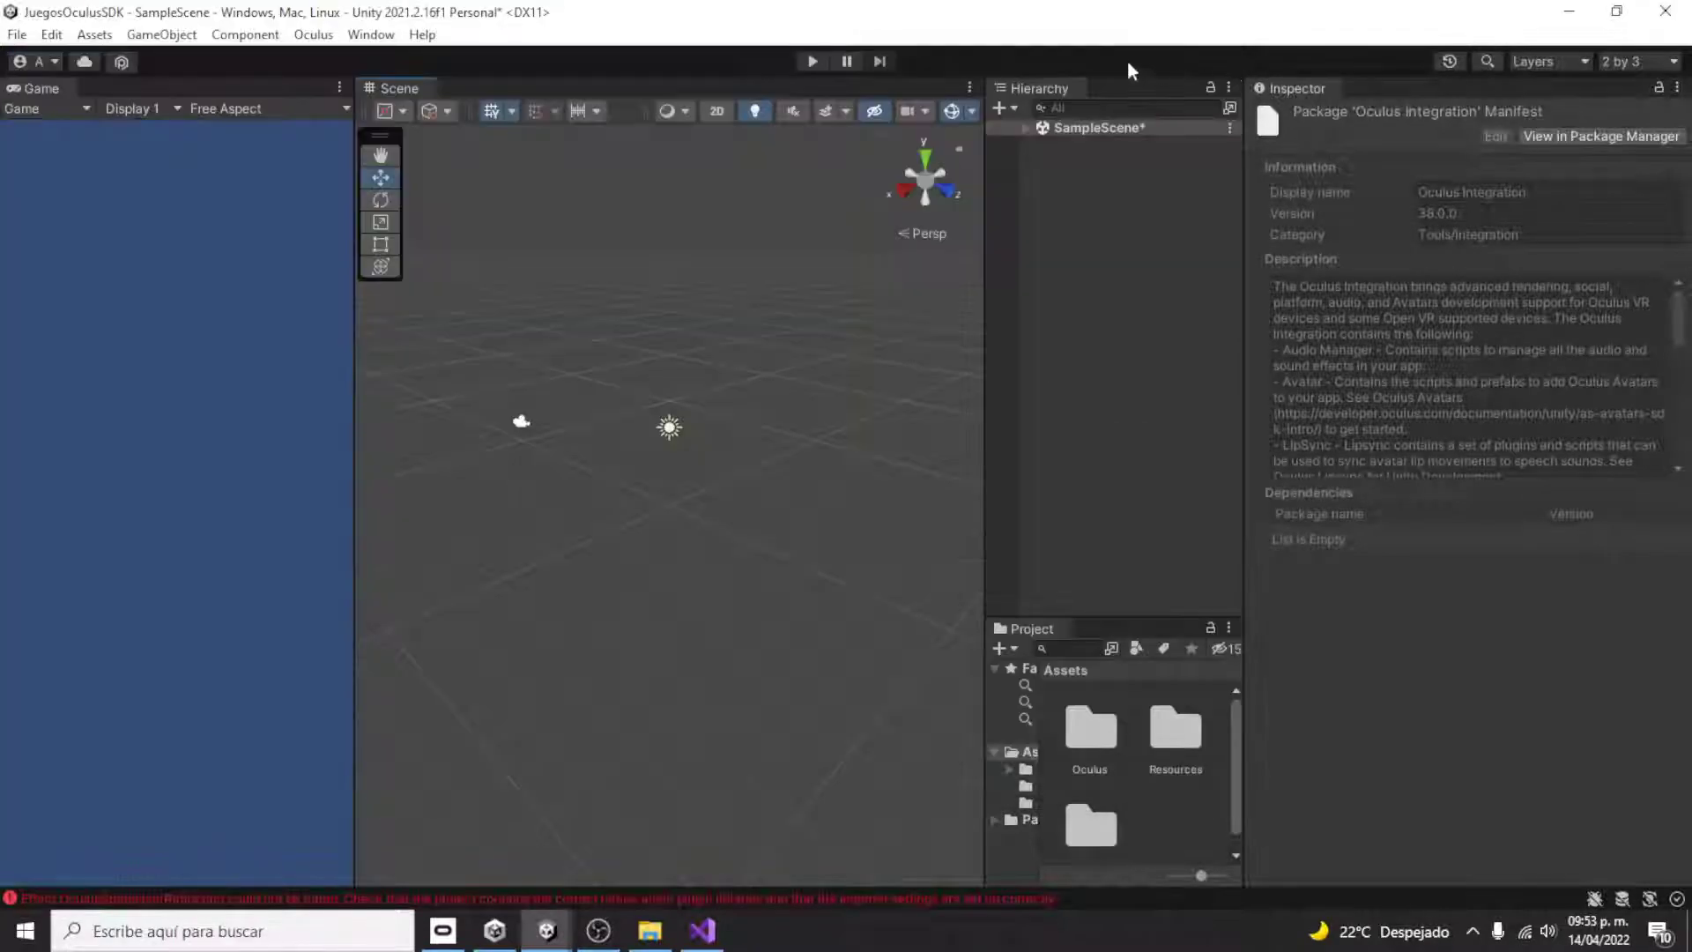
{"action": "left_click", "coordinate": [17, 34]}
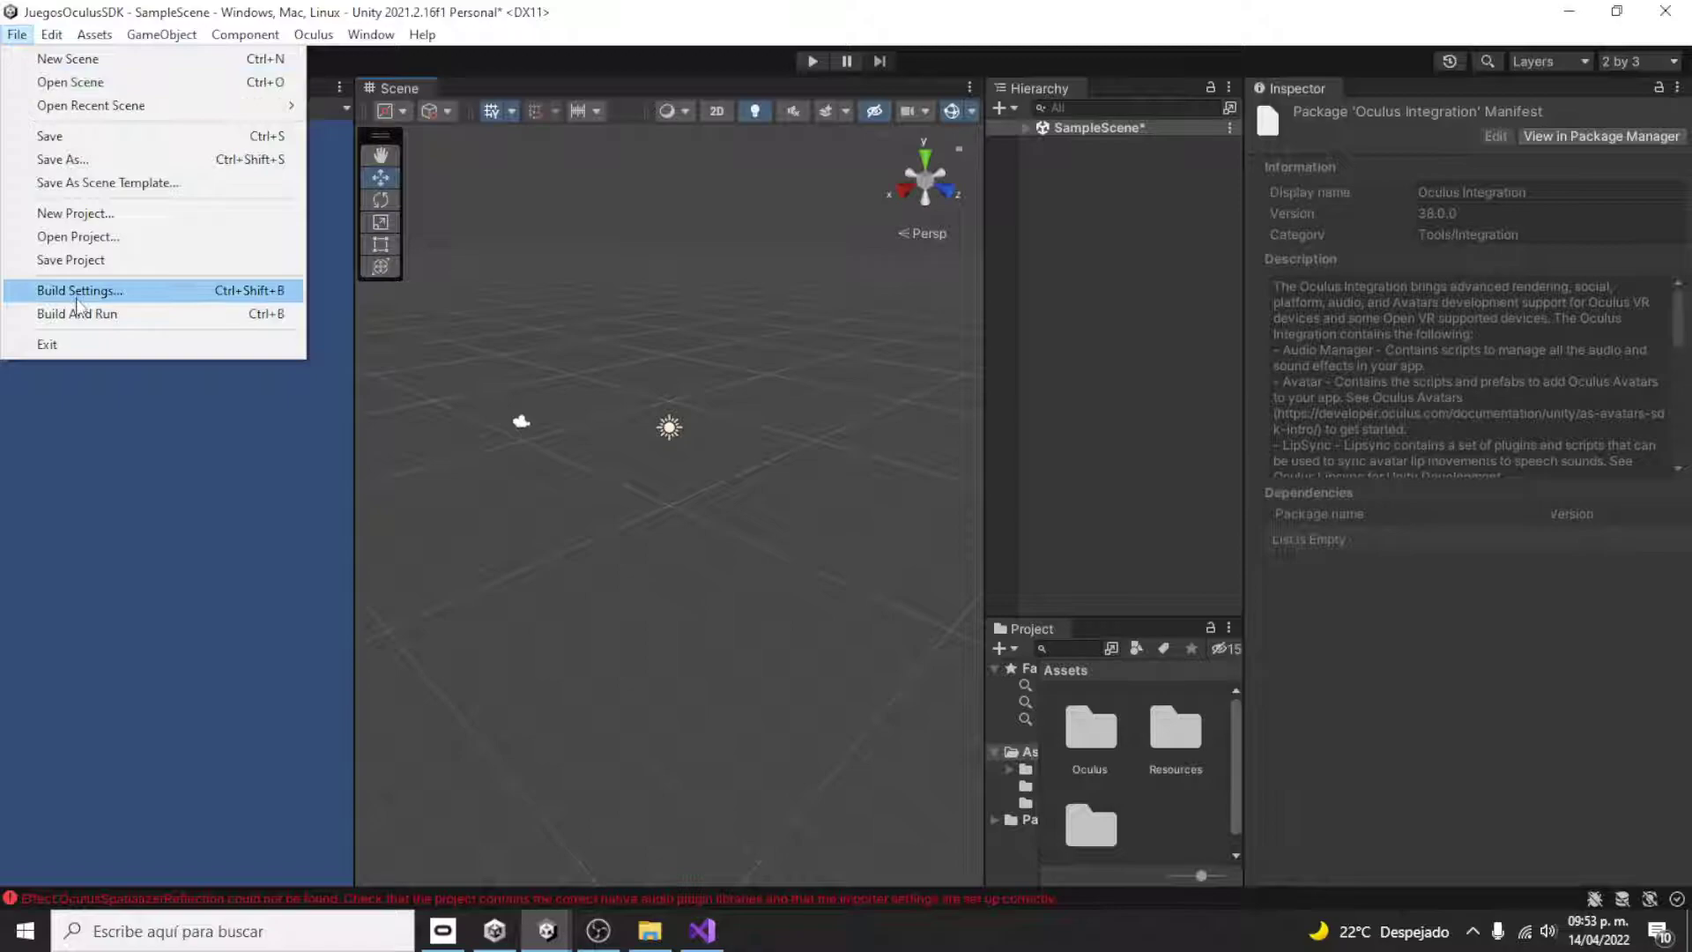
- Install XR Plug-in Management from Player Settings and enable Oculus, declining spatializer upgrades
{"action": "left_click", "coordinate": [80, 293]}
{"action": "left_click", "coordinate": [227, 803]}
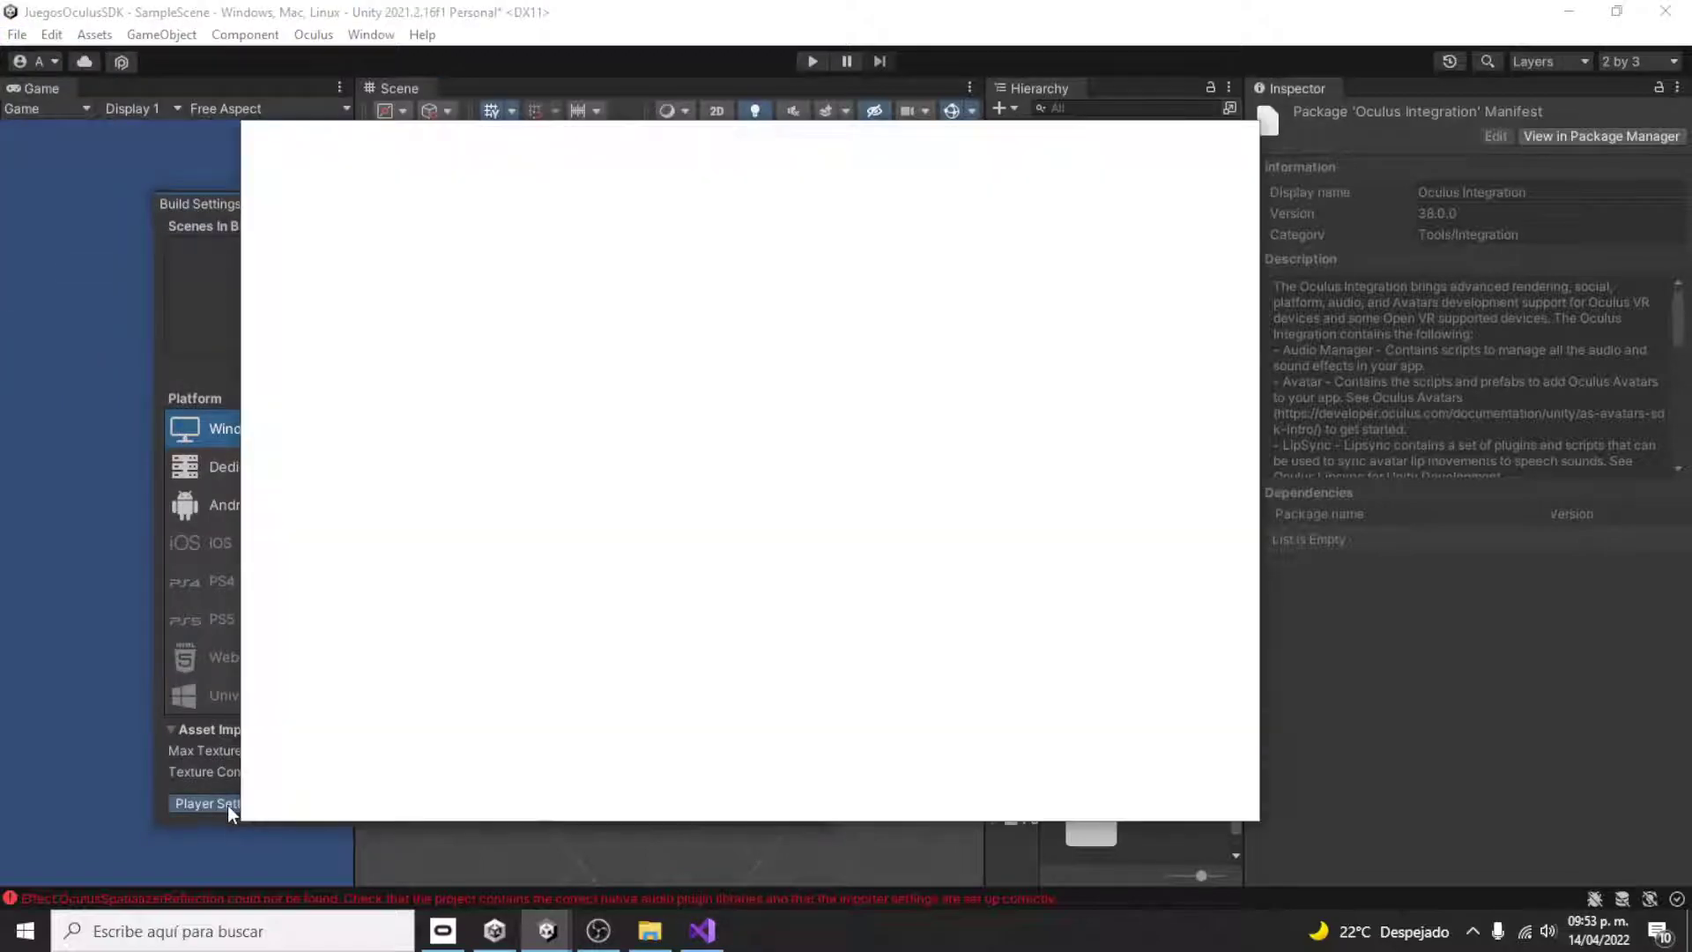
{"action": "left_click", "coordinate": [290, 652]}
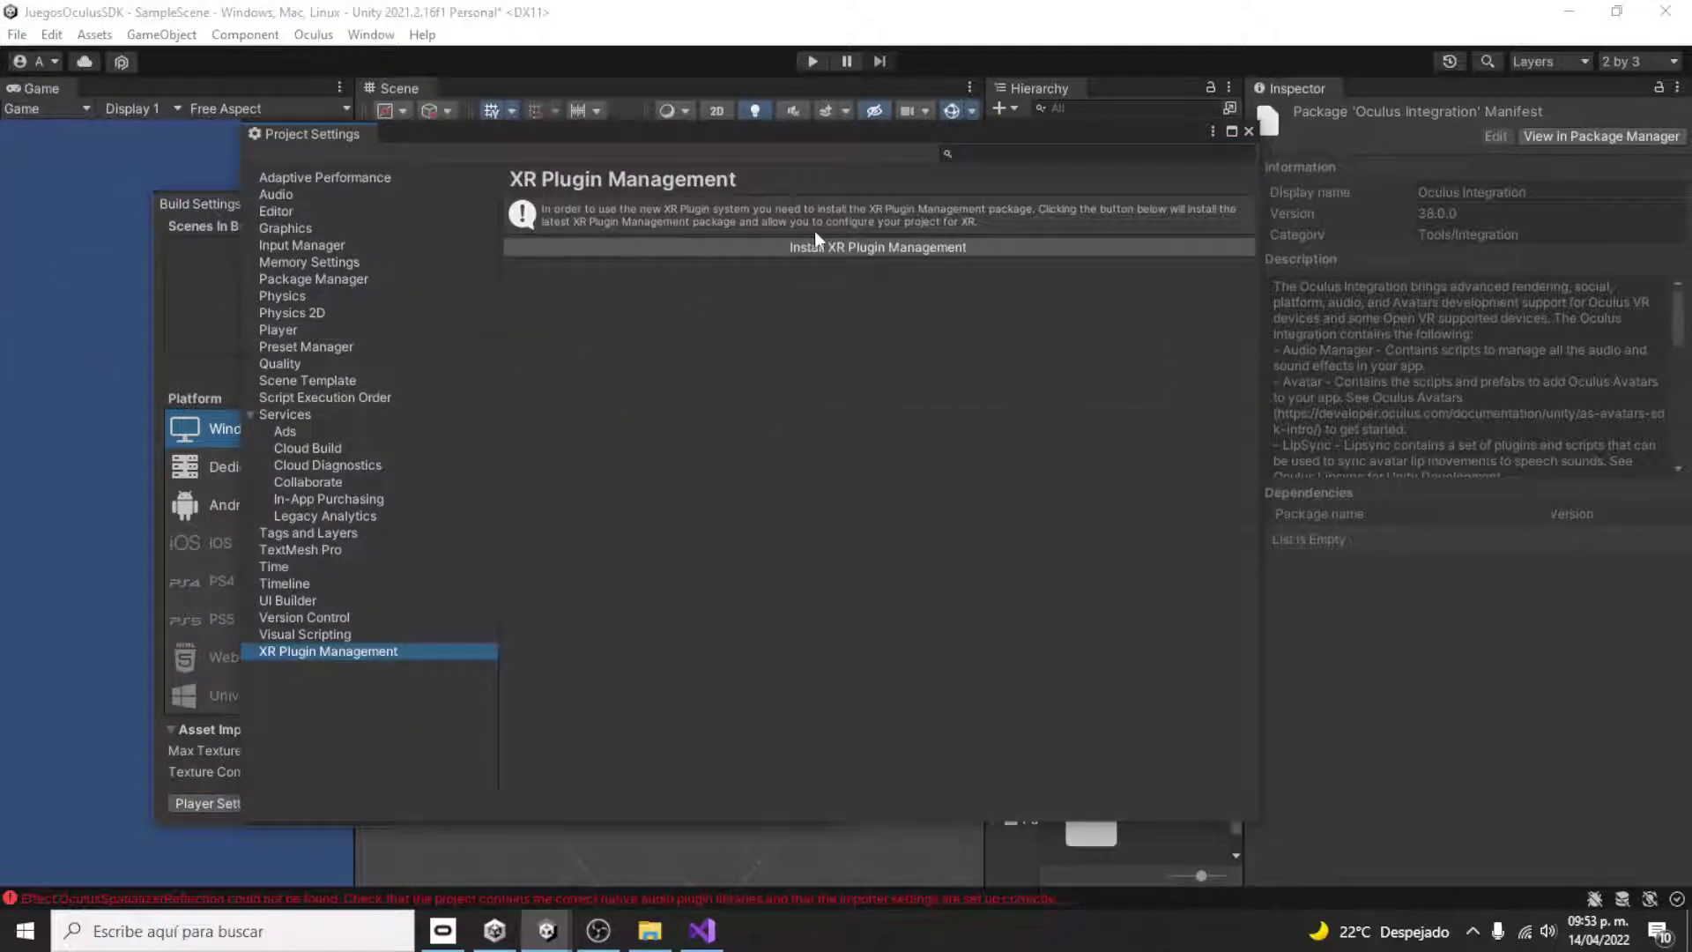
{"action": "left_click", "coordinate": [851, 247]}
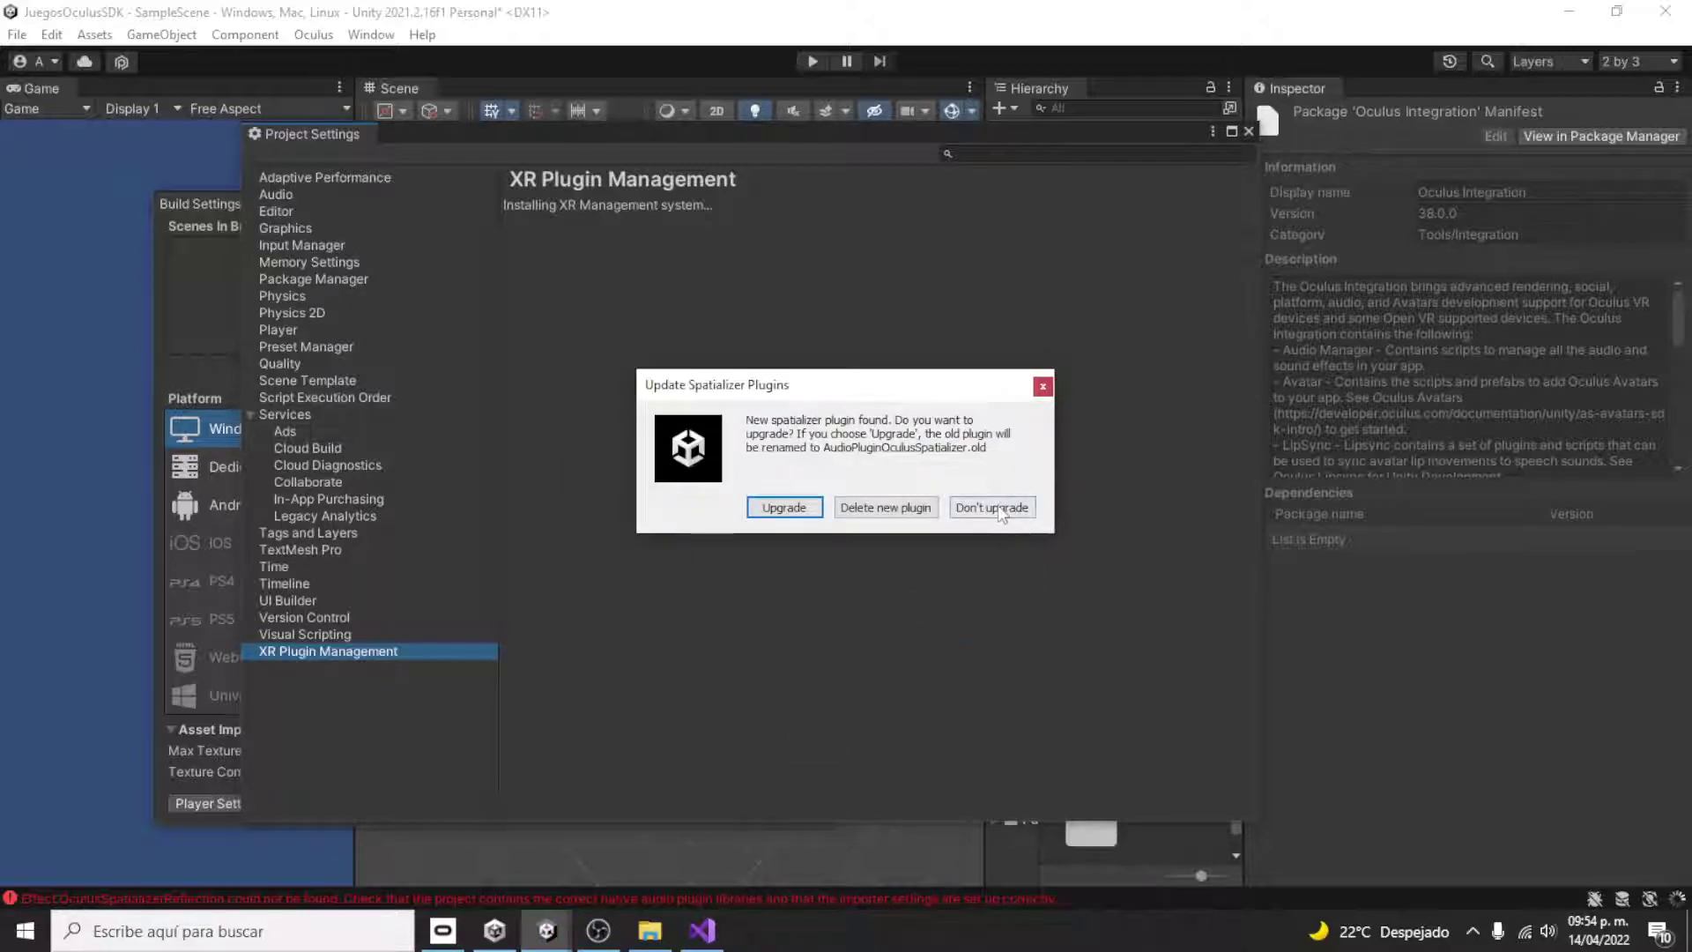
{"action": "left_click", "coordinate": [1000, 511]}
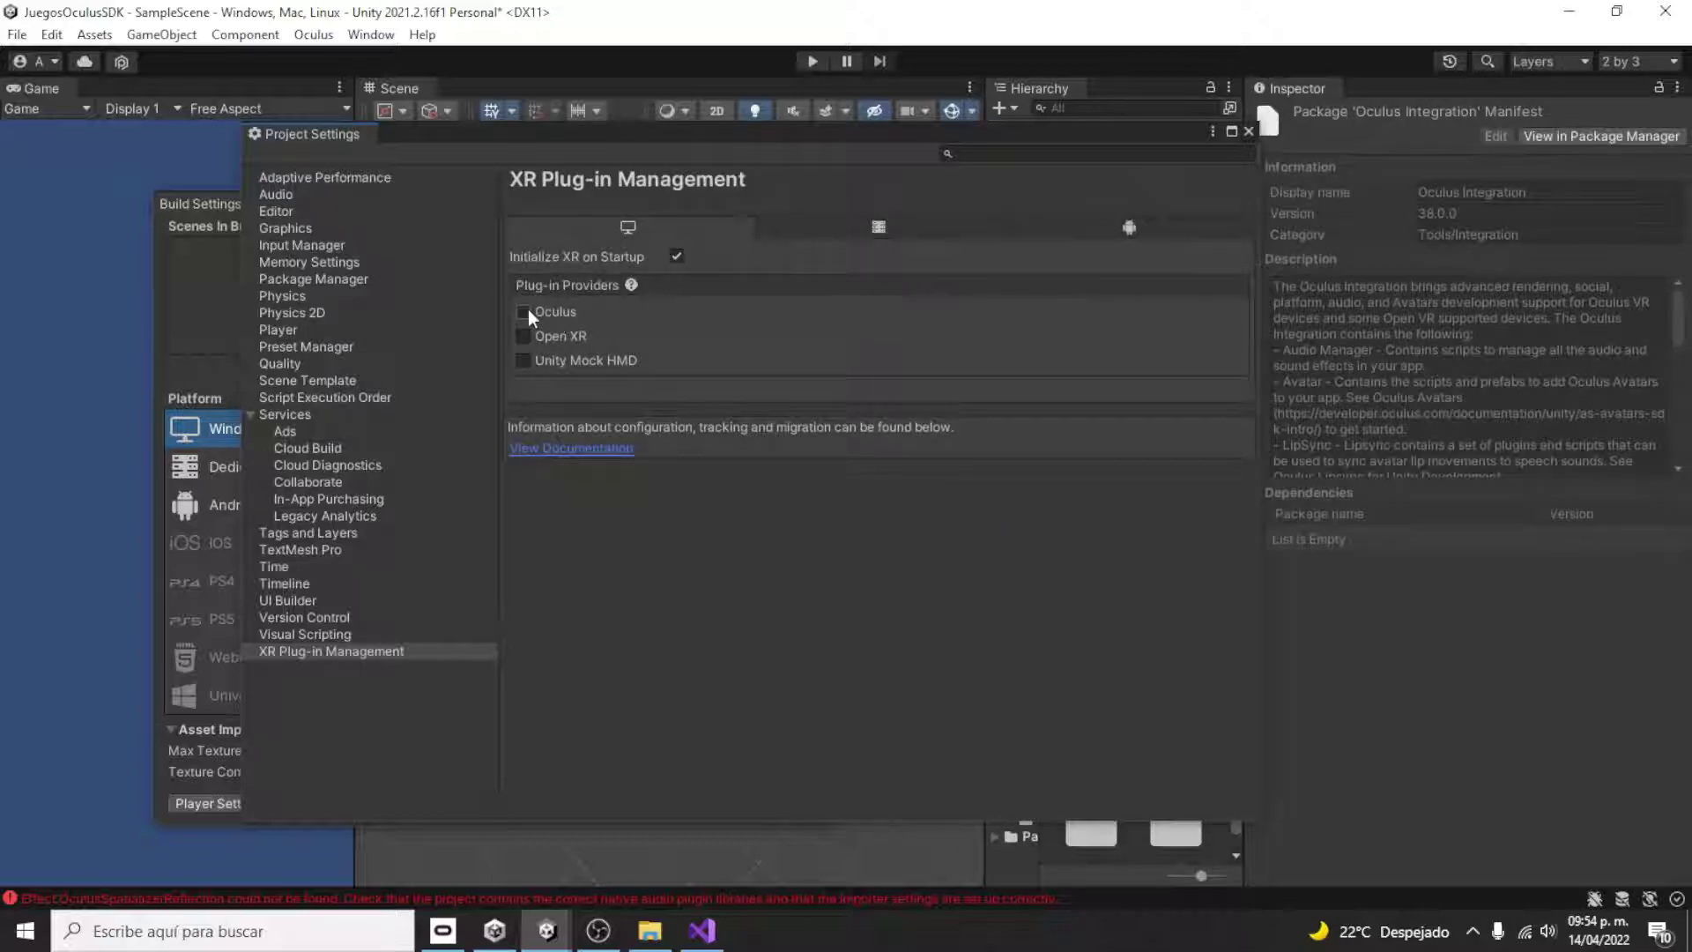
{"action": "left_click", "coordinate": [524, 311]}
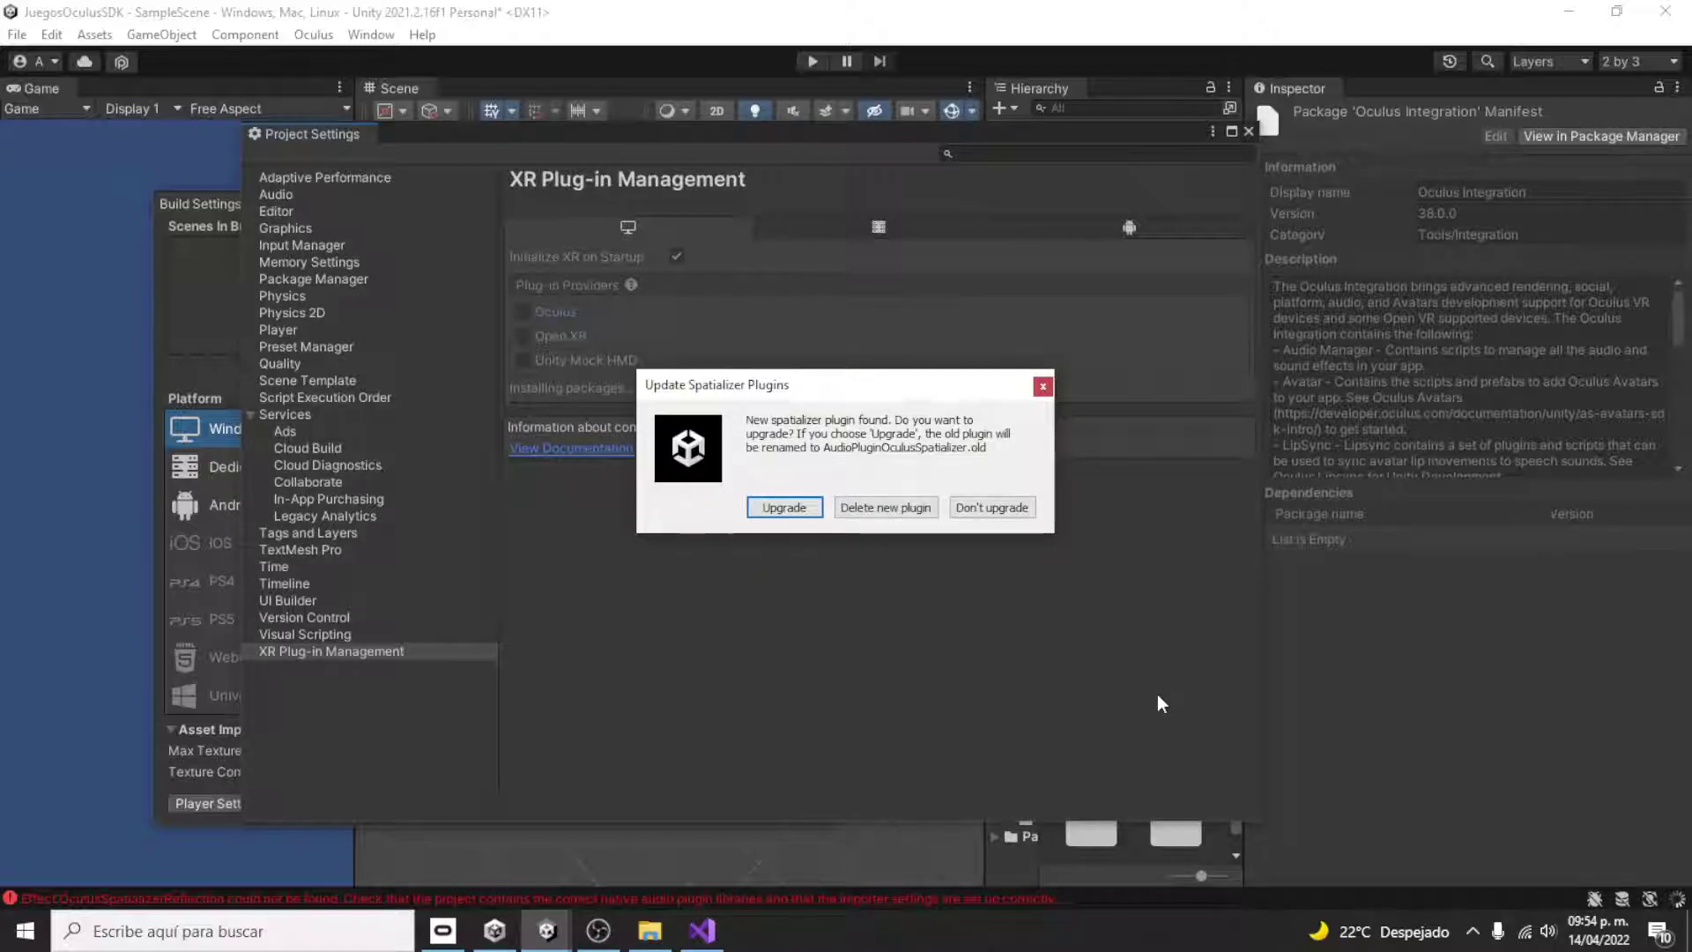
{"action": "left_click", "coordinate": [1012, 506]}
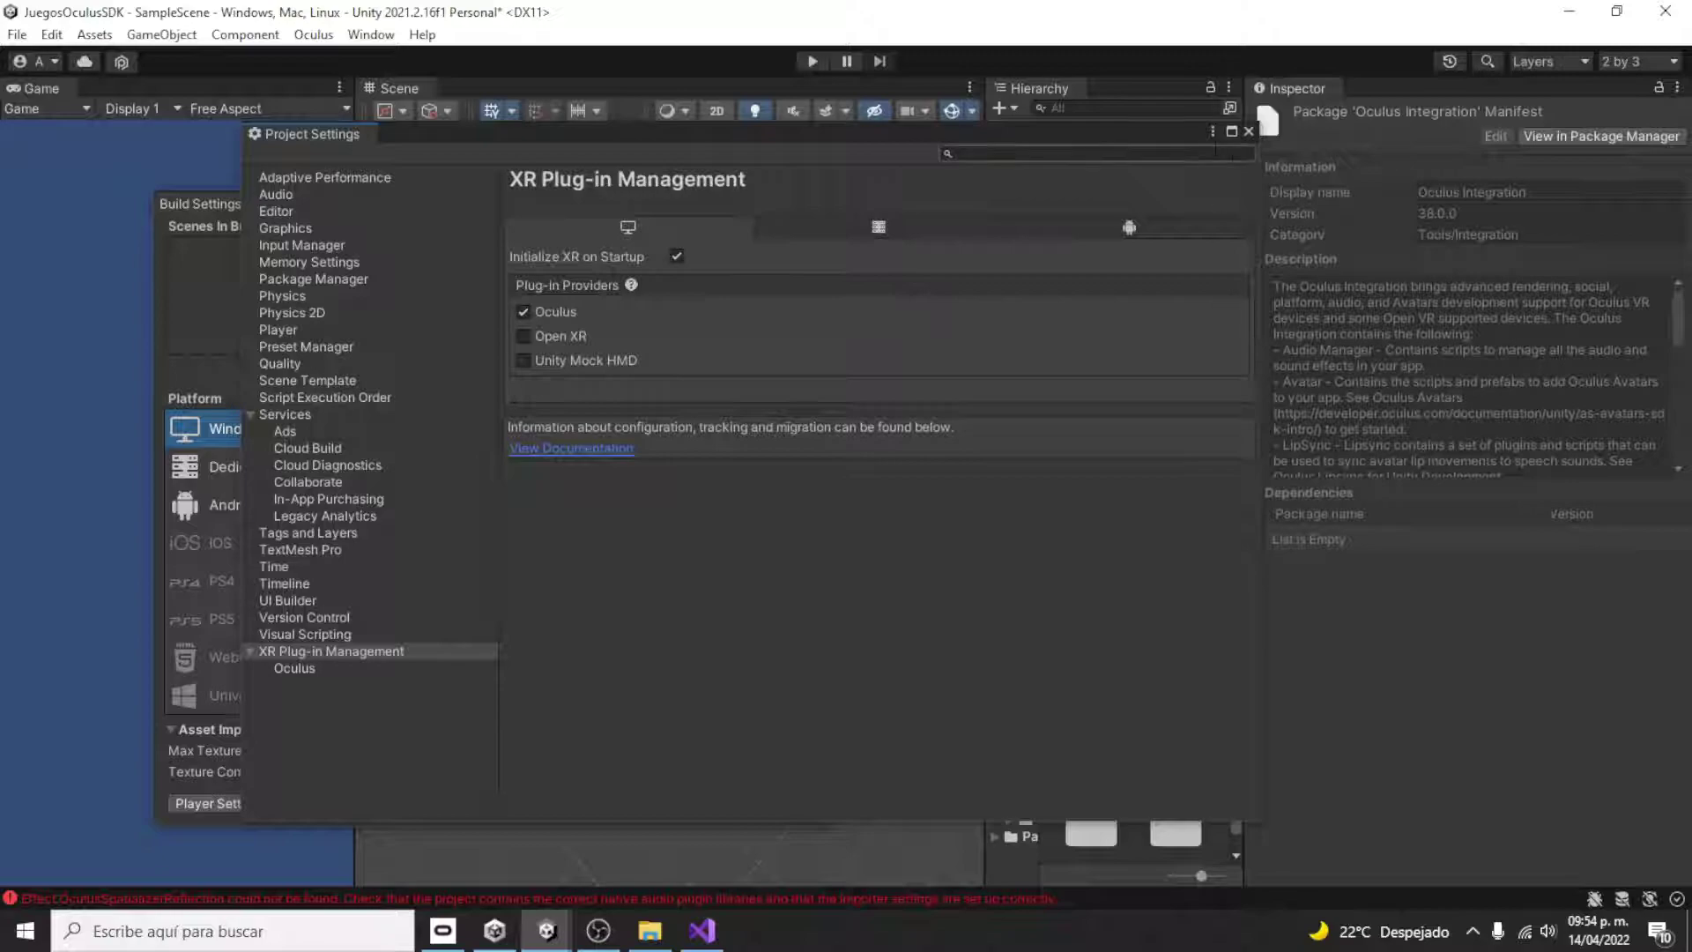
{"action": "left_click", "coordinate": [1246, 133]}
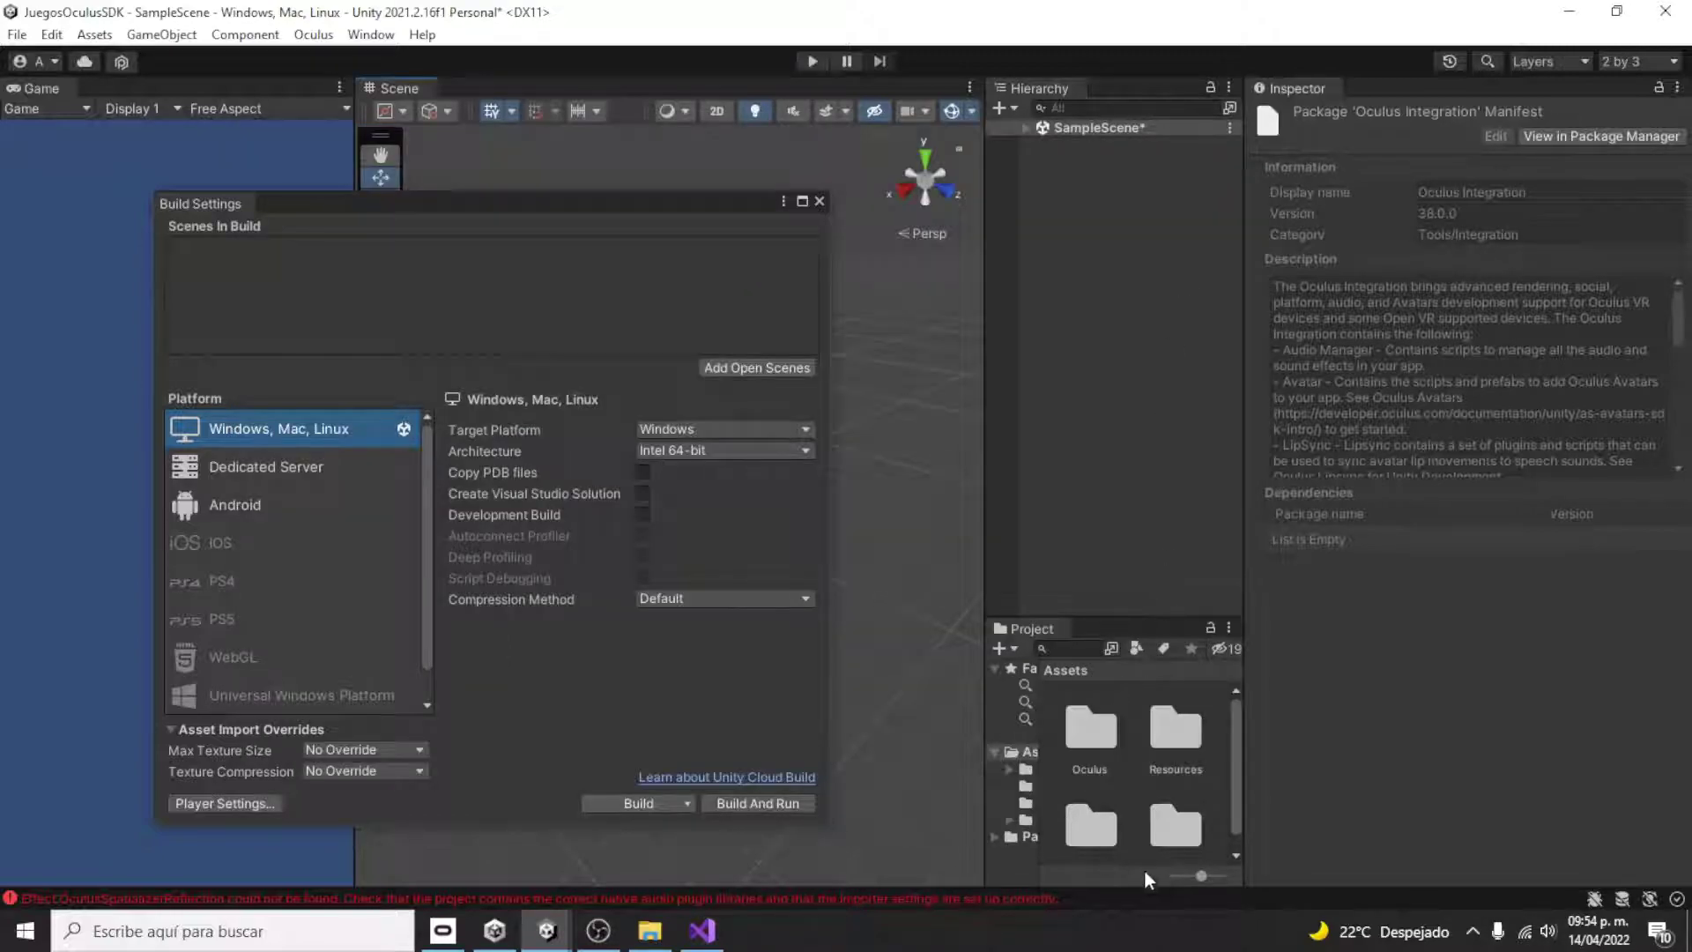
- Make the Project panel a taller, wider compact list of assets
{"action": "left_click_drag", "start_coordinate": [1201, 876], "coordinate": [1172, 876]}
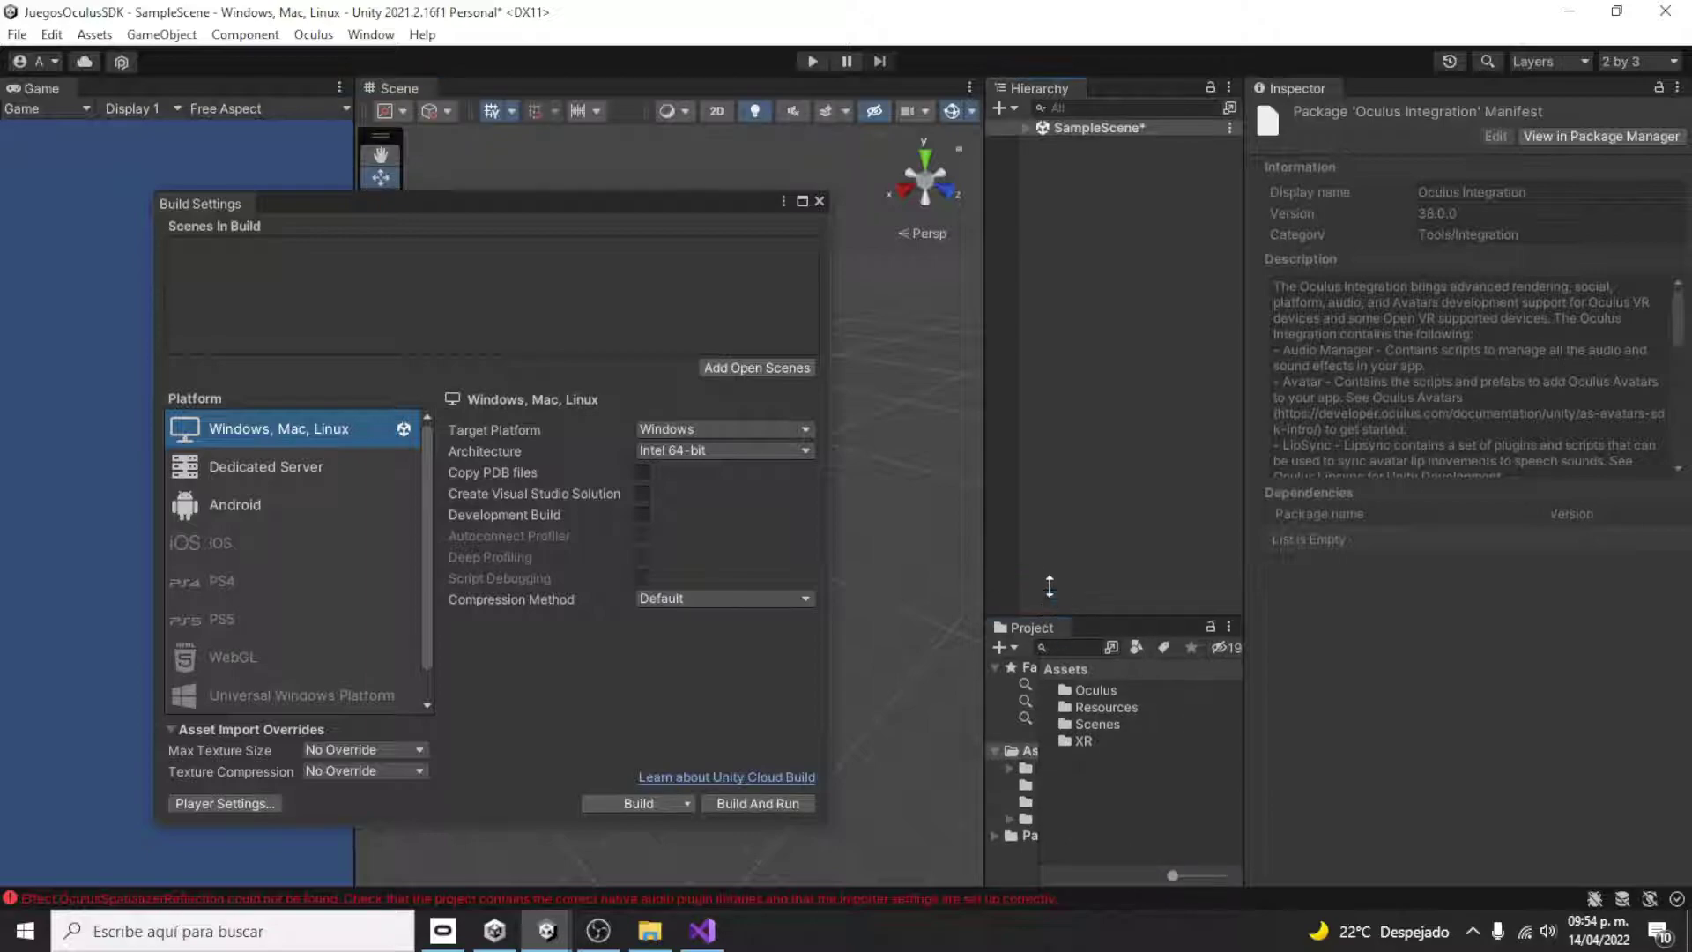
{"action": "left_click_drag", "start_coordinate": [1049, 585], "coordinate": [1049, 308]}
{"action": "left_click_drag", "start_coordinate": [984, 558], "coordinate": [892, 617]}
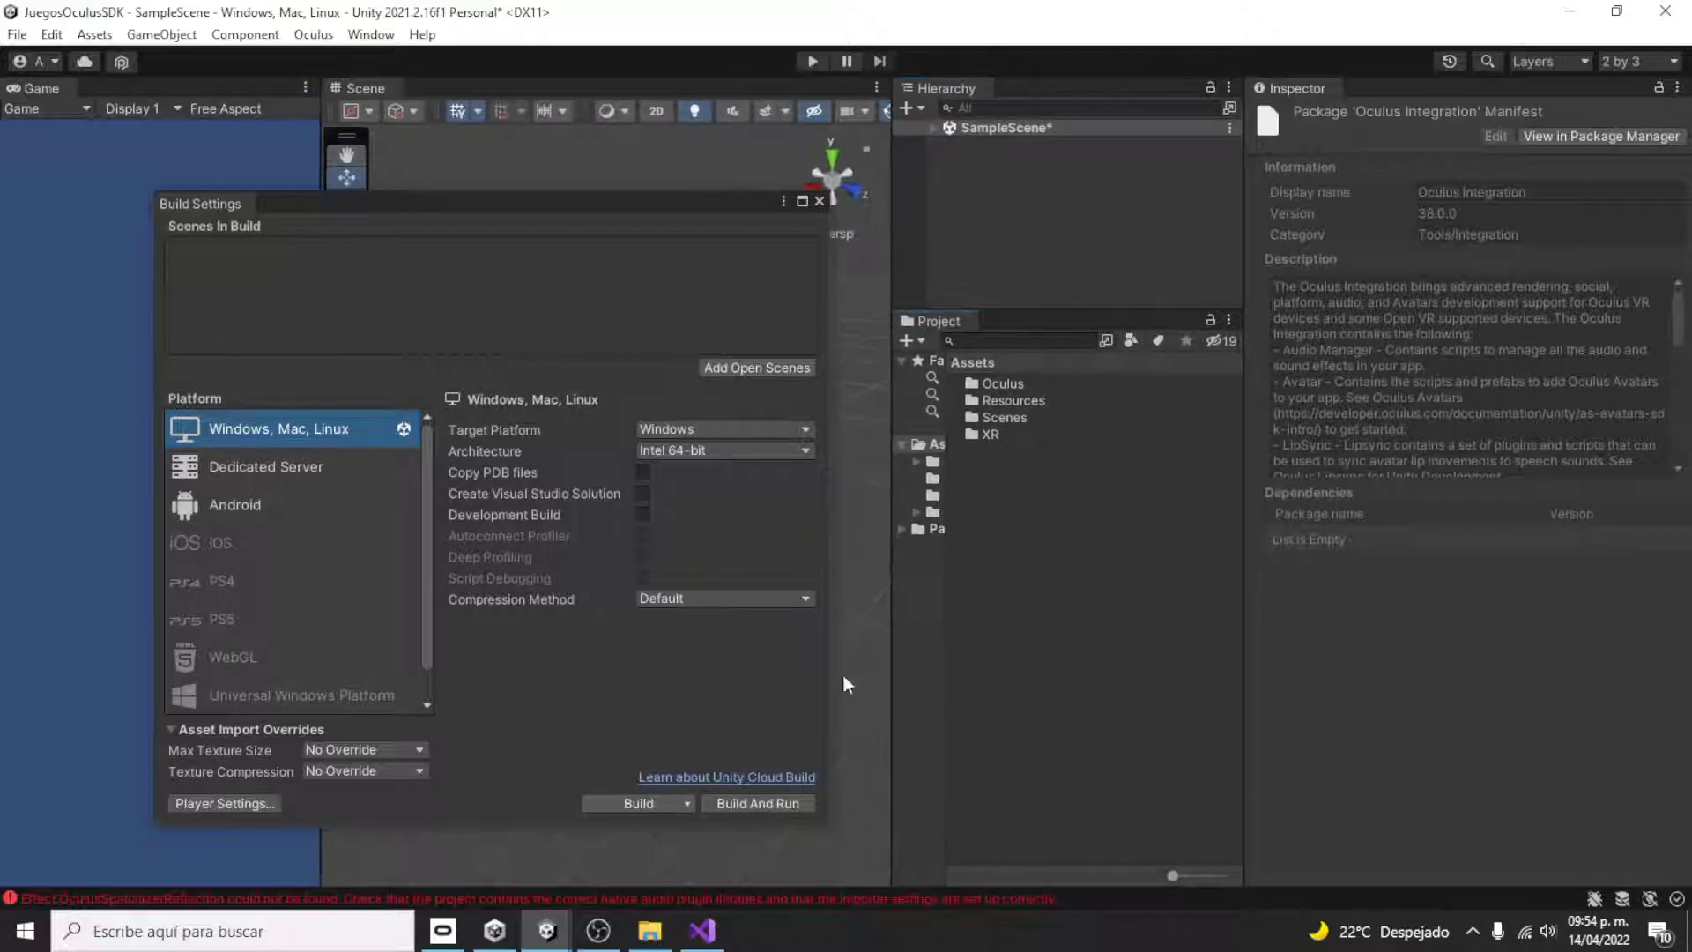
{"action": "left_click", "coordinate": [649, 931]}
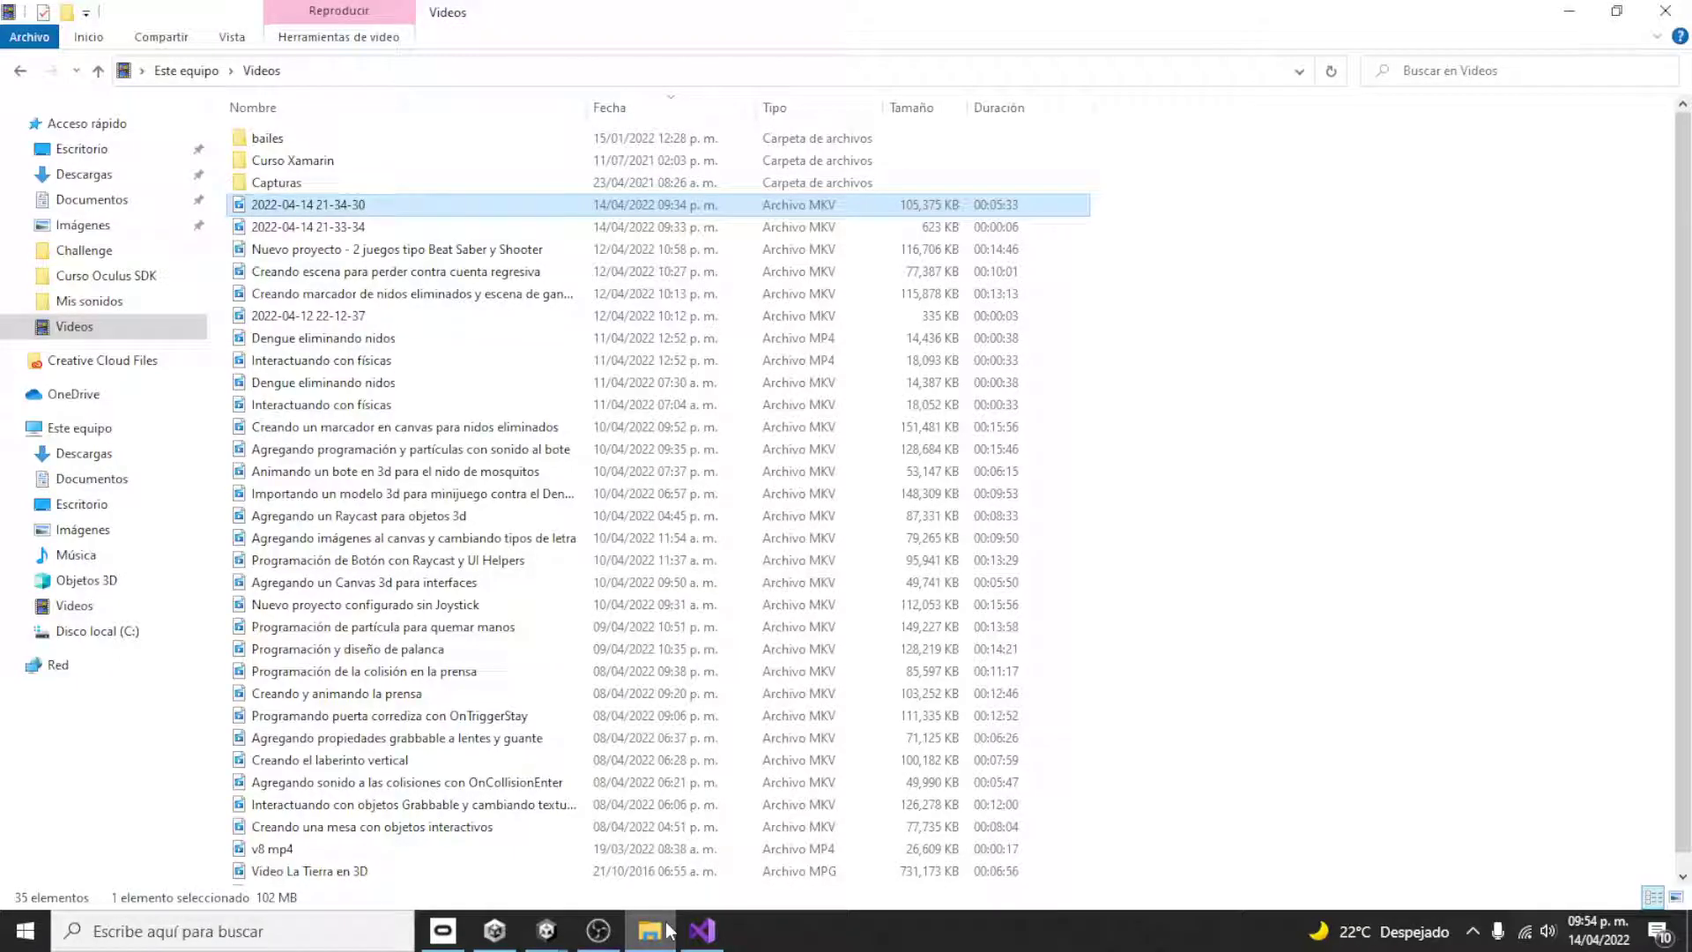
- Open AssetsSesion9 from the Curso Oculus SDK folder, choosing Unity Editor to handle it
{"action": "left_click", "coordinate": [107, 276]}
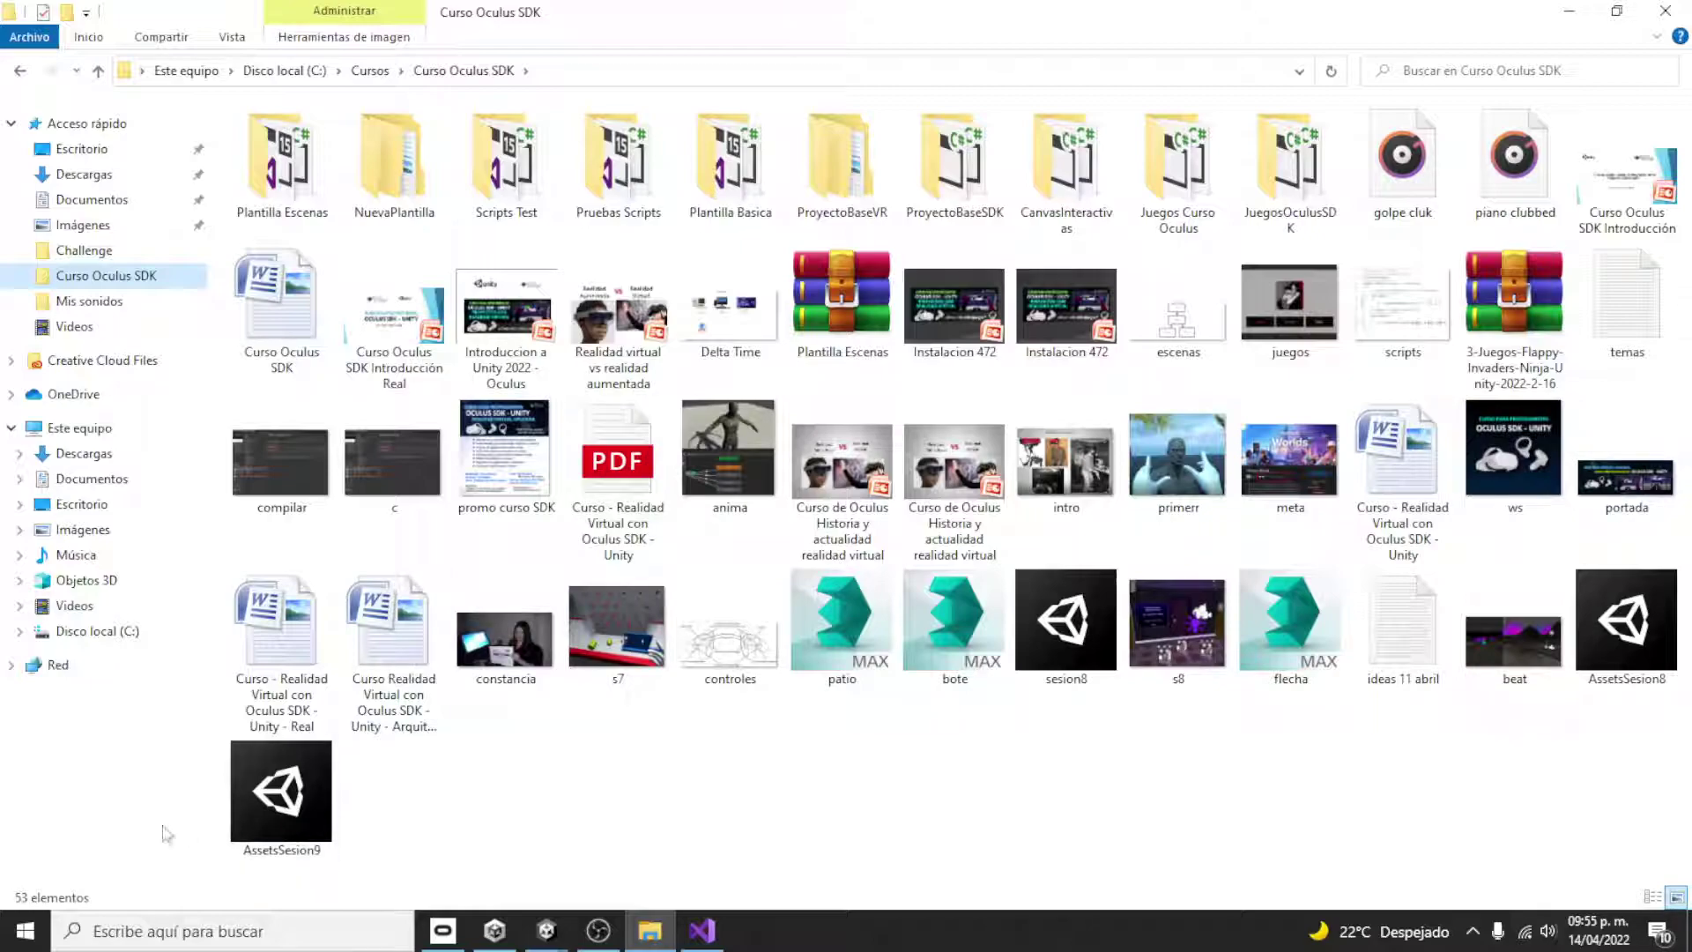
{"action": "left_click", "coordinate": [290, 776]}
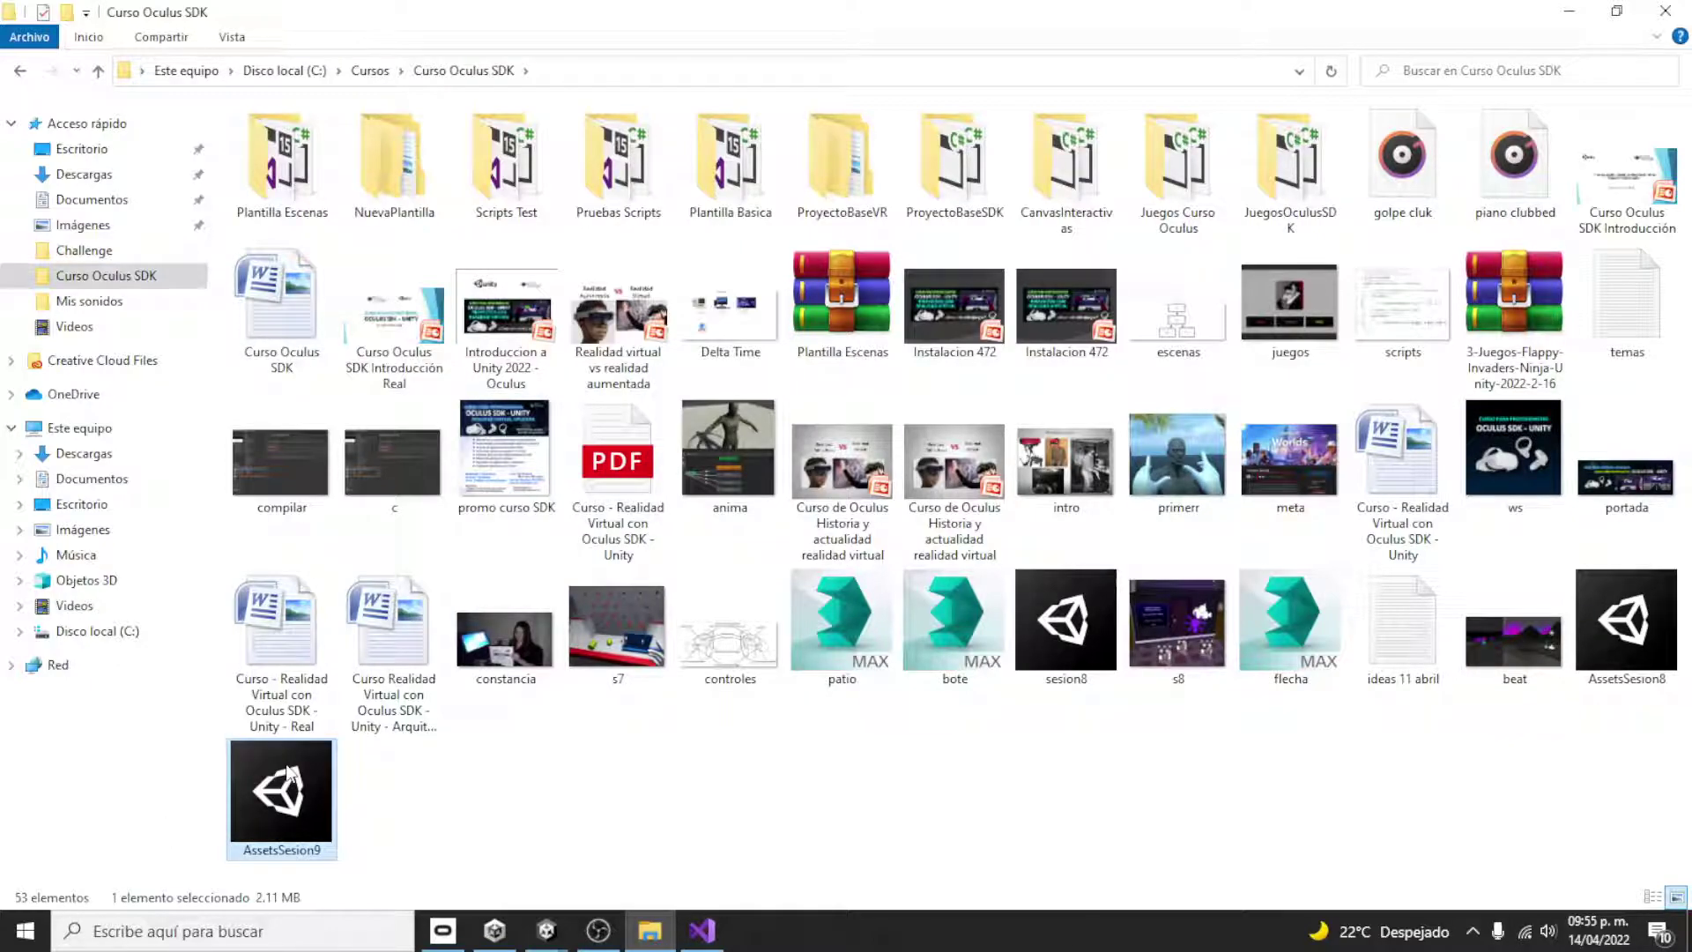
{"action": "double_click", "coordinate": [291, 776]}
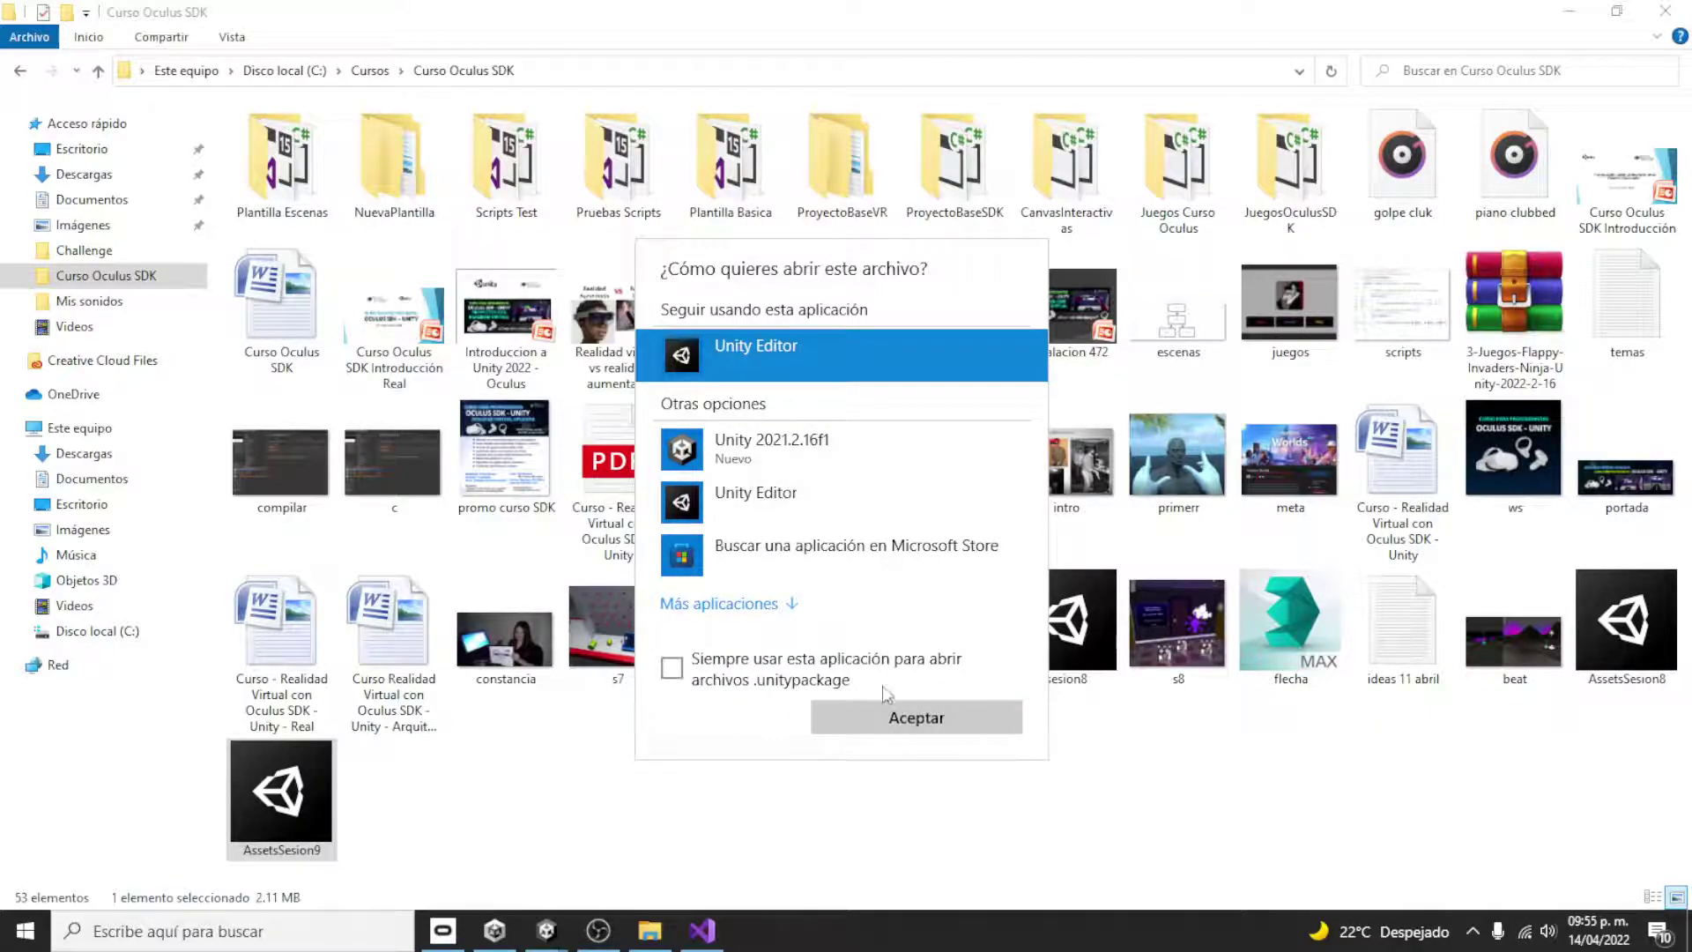
{"action": "left_click", "coordinate": [915, 719]}
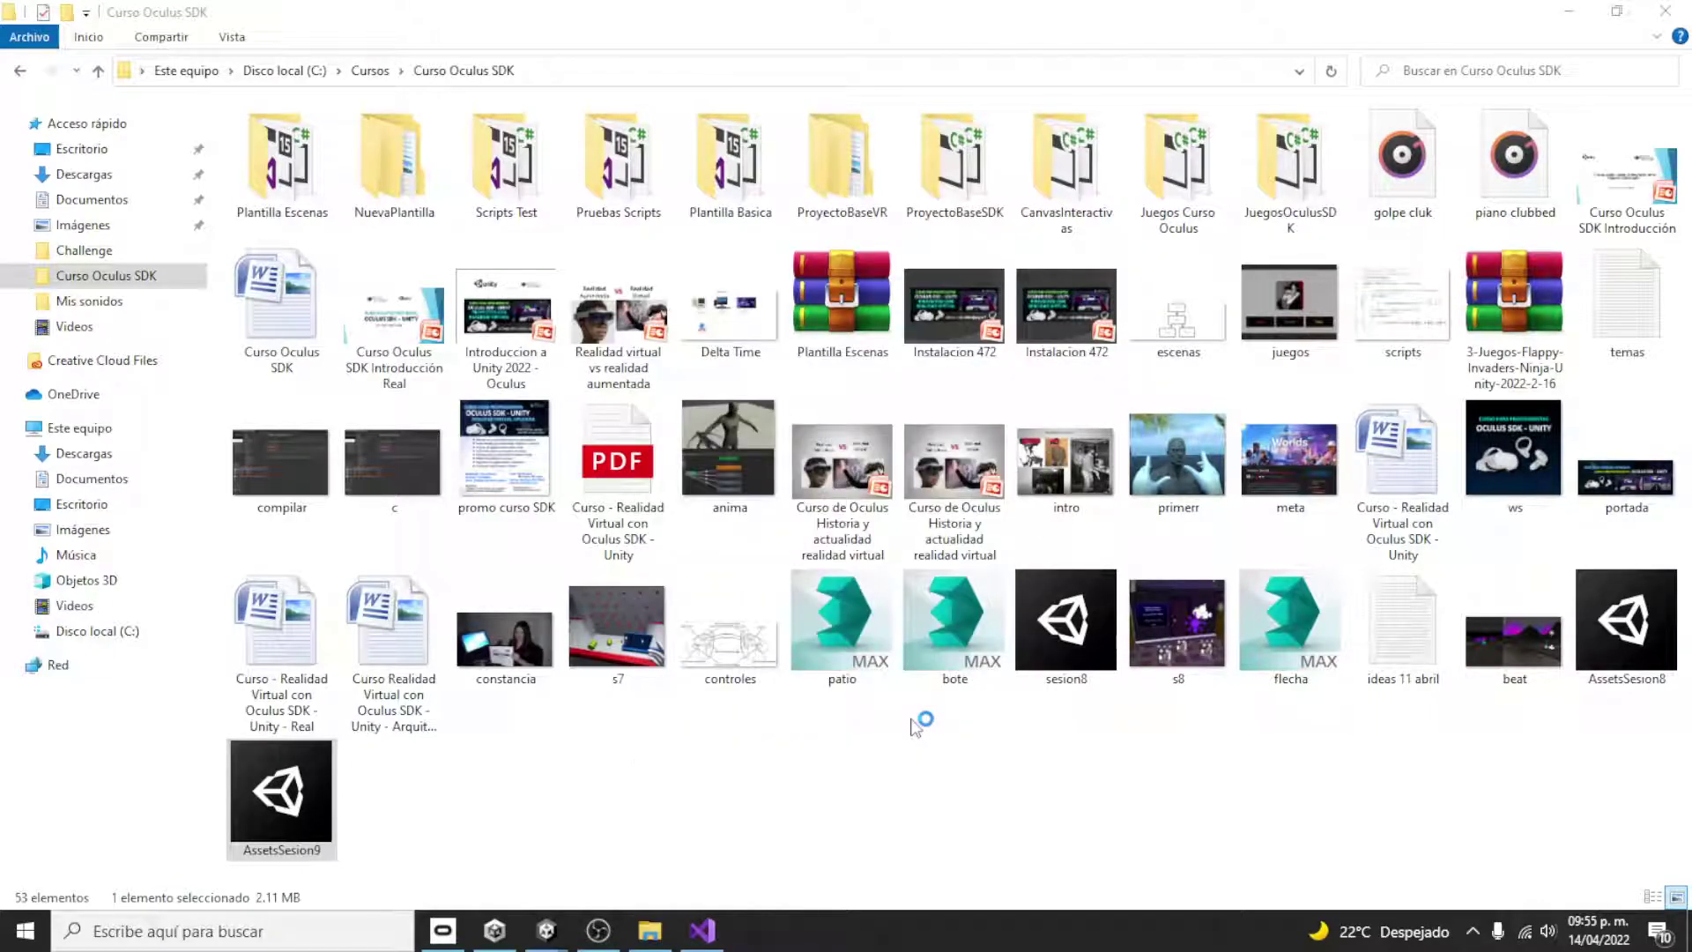
- Import all AssetsSesion9 assets, decline the spatializer upgrade, and close Build Settings
{"action": "left_click", "coordinate": [664, 865]}
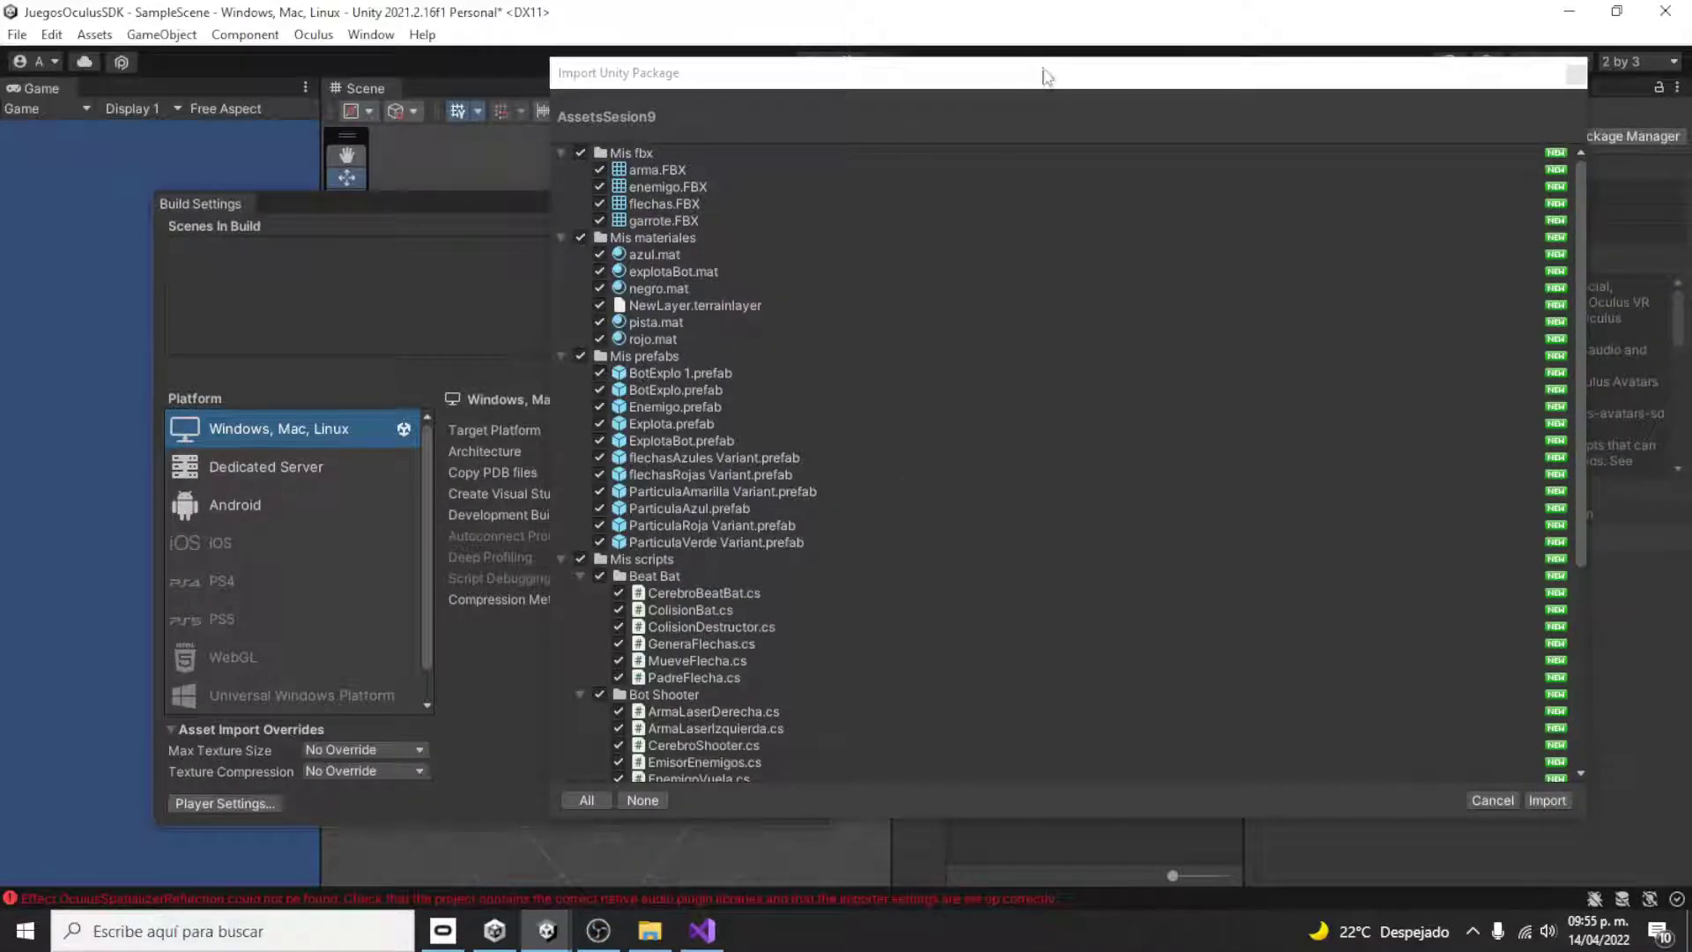
{"action": "mouse_move", "coordinate": [991, 79]}
{"action": "left_mouse_down"}
{"action": "mouse_move", "coordinate": [899, 141]}
{"action": "mouse_move", "coordinate": [757, 87]}
{"action": "left_mouse_up"}
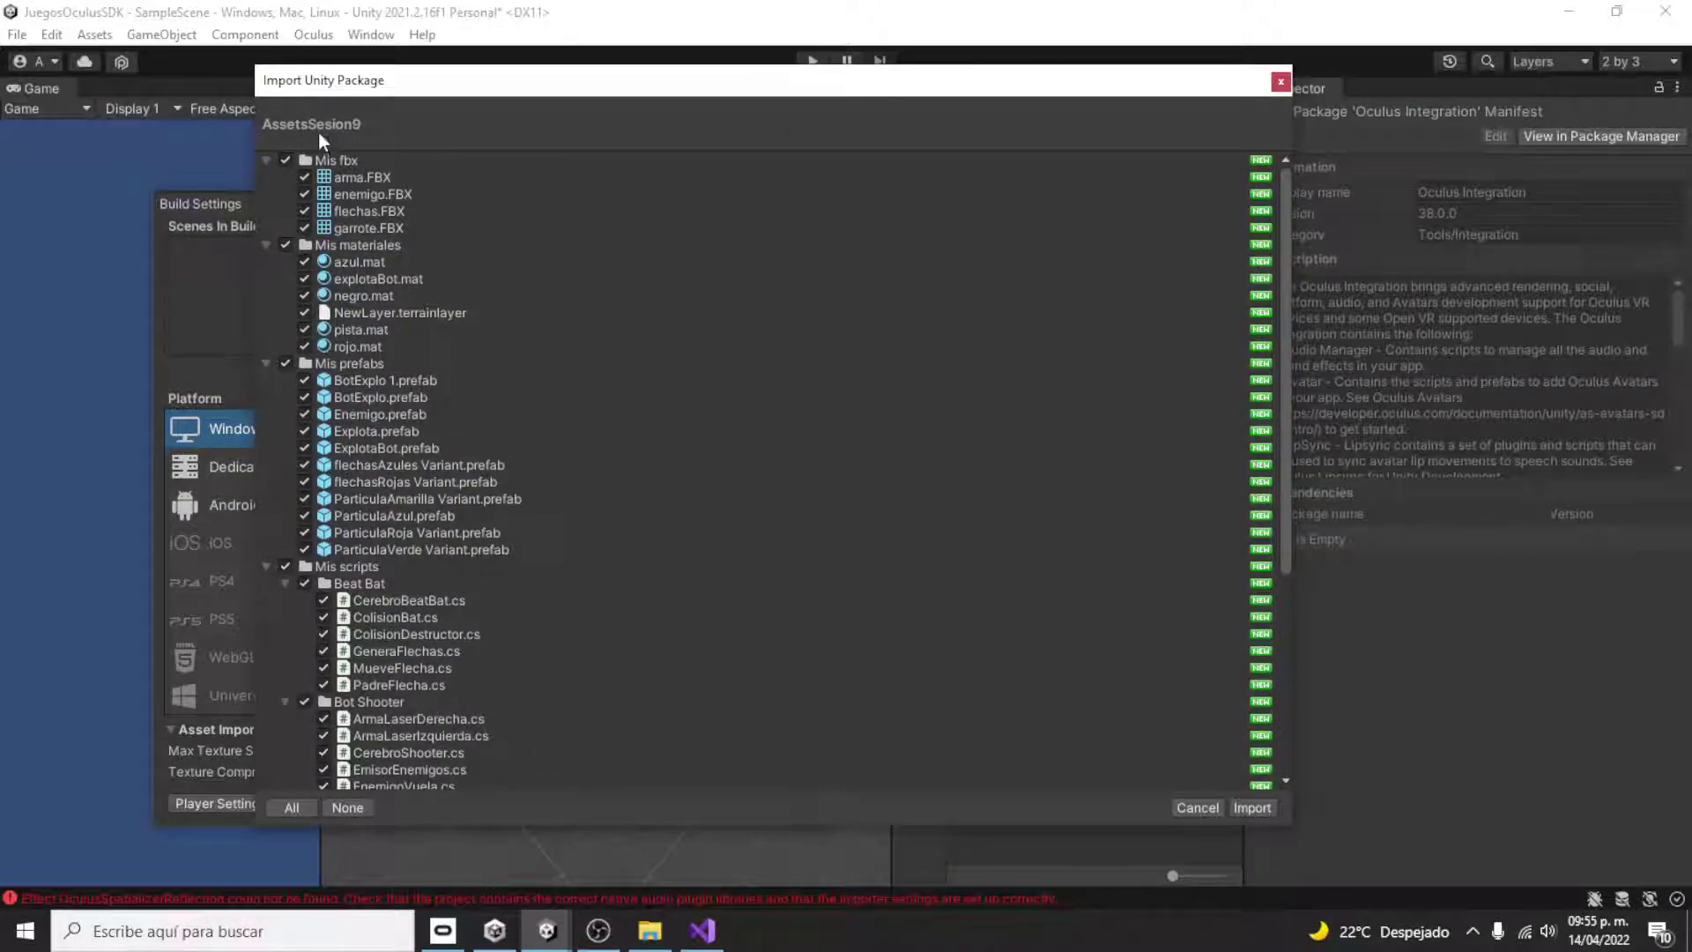
{"action": "left_click", "coordinate": [1265, 805]}
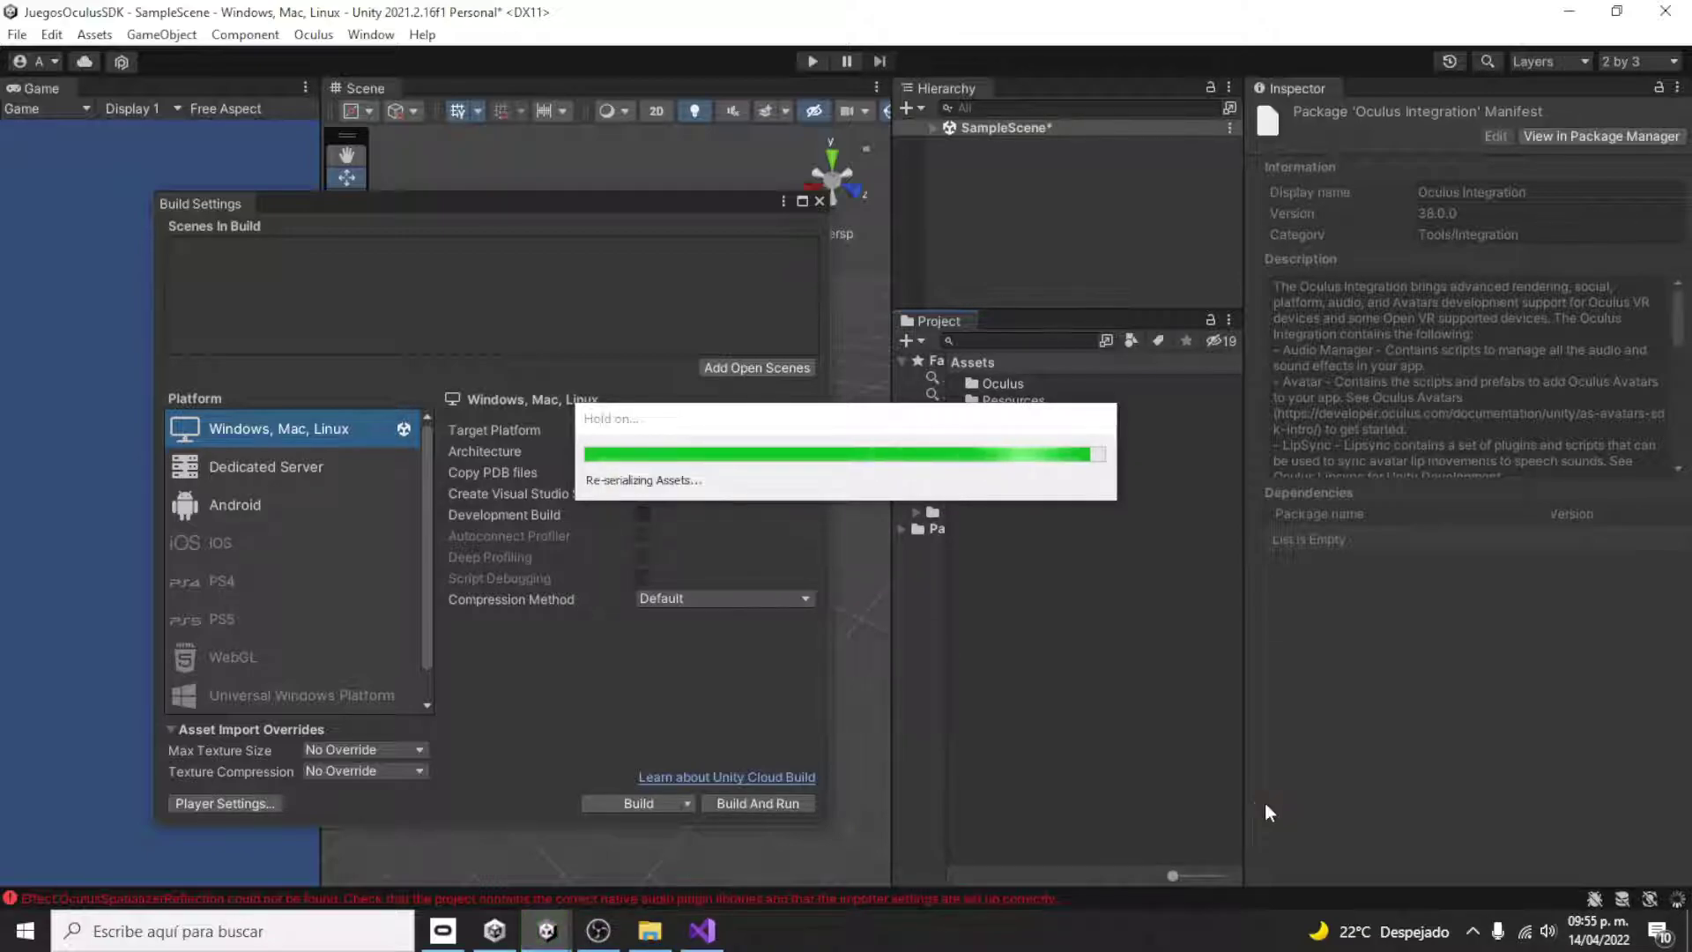
{"action": "left_click", "coordinate": [1005, 505]}
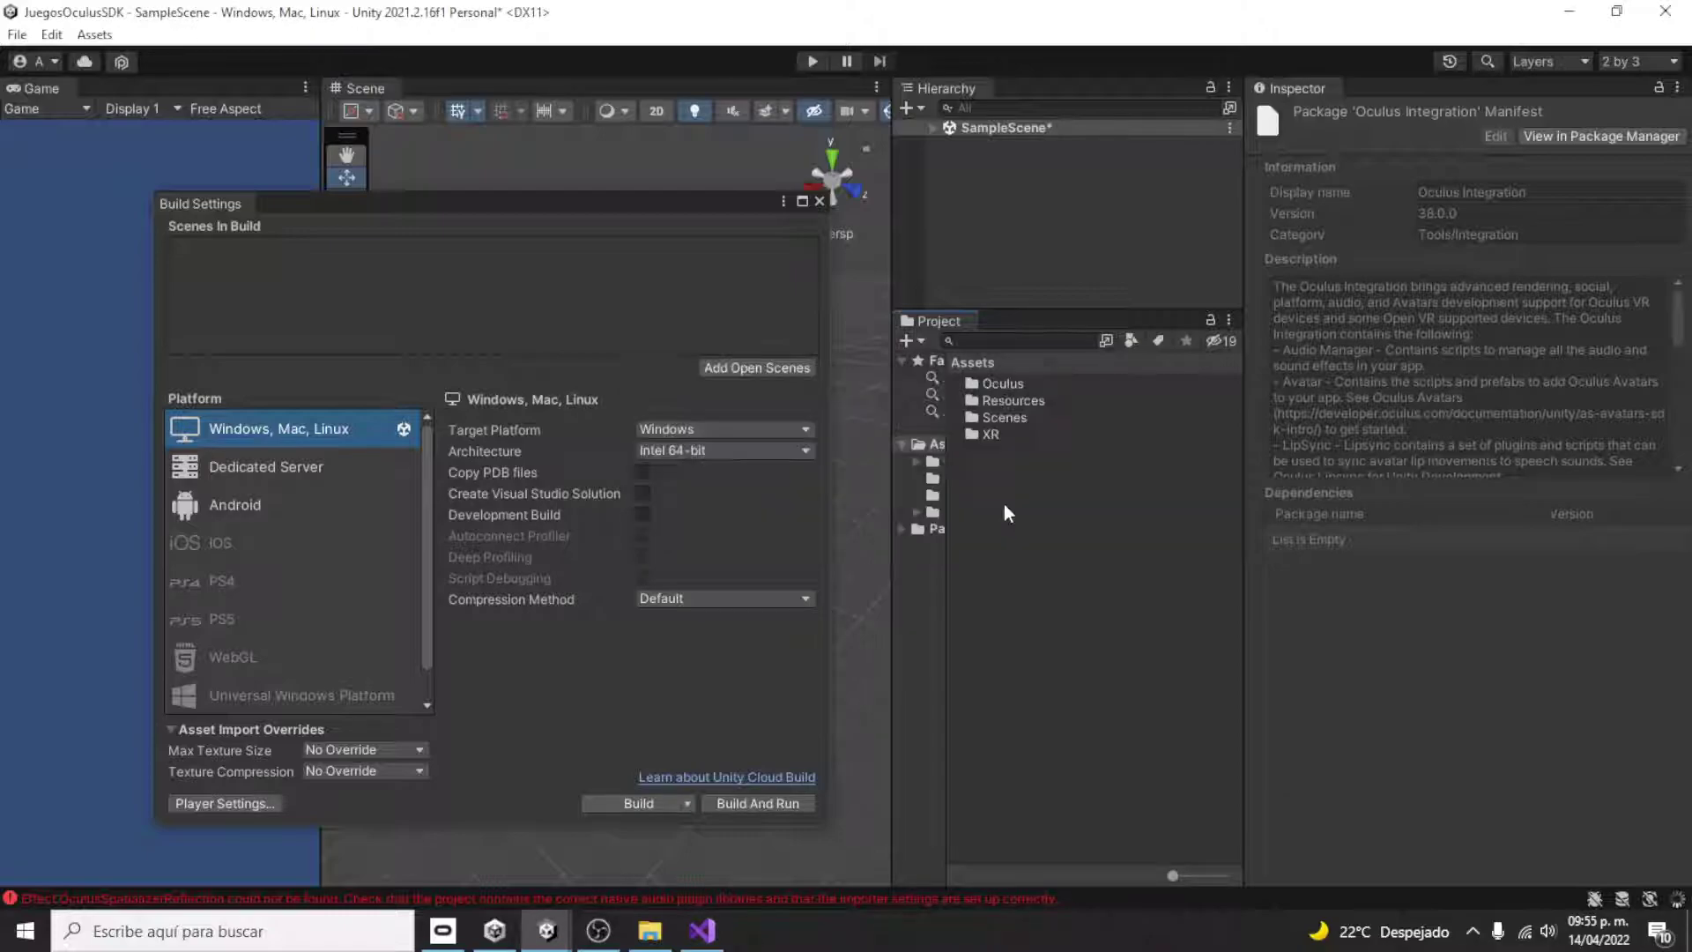
{"action": "left_click", "coordinate": [819, 201]}
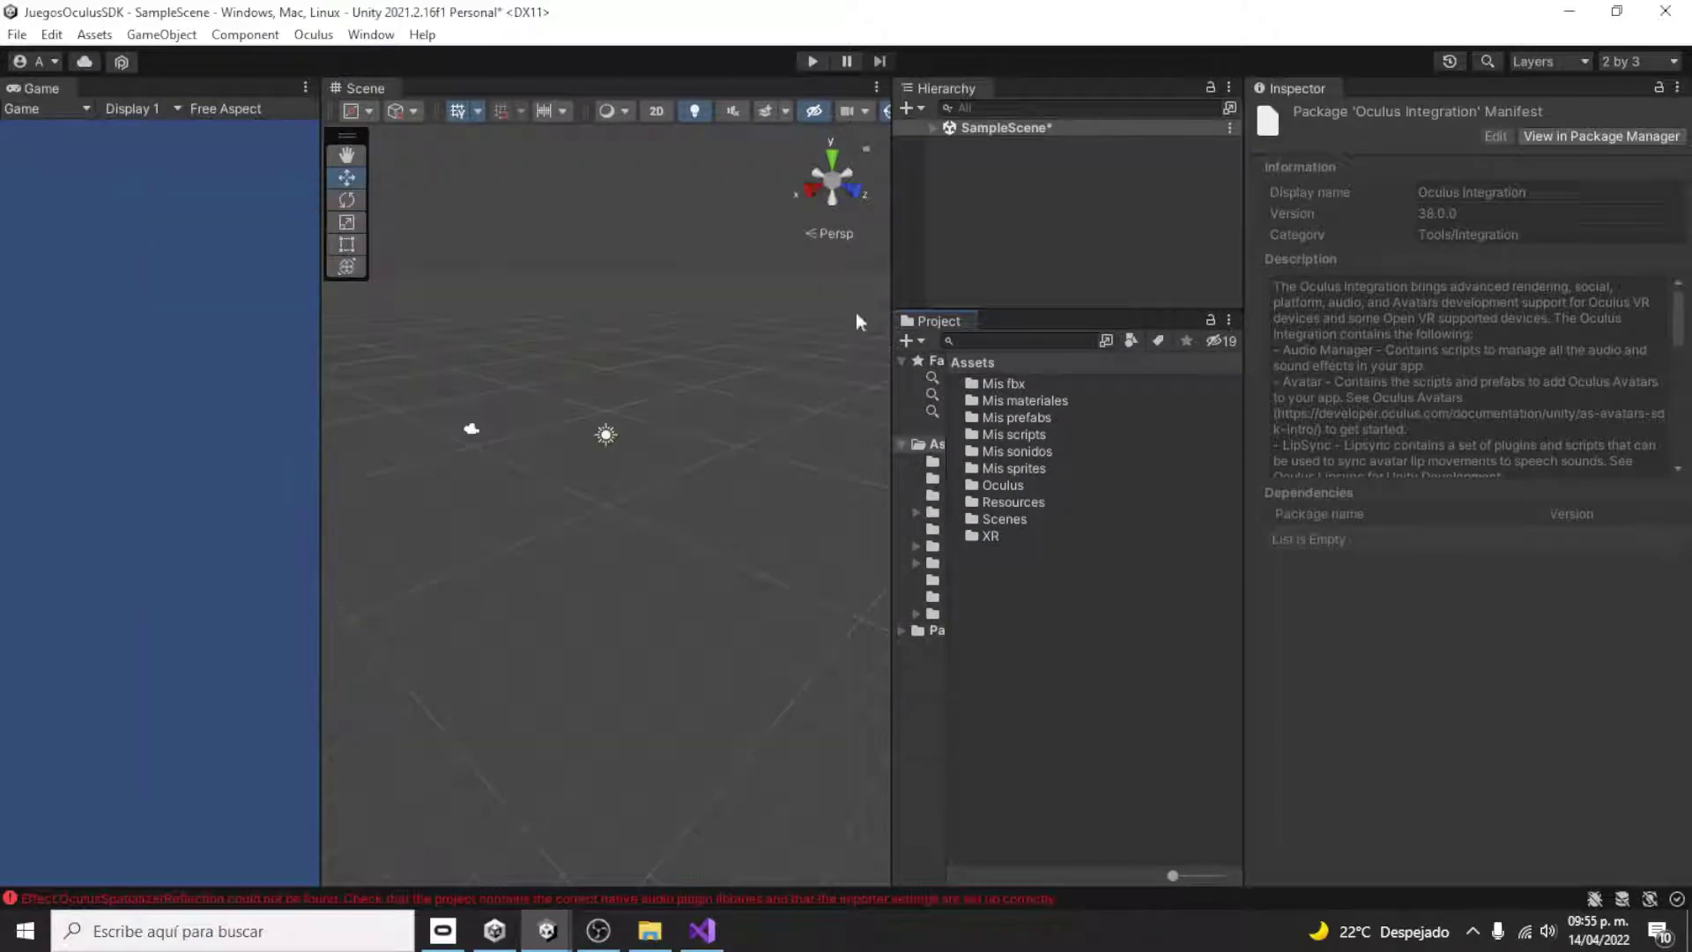
- Create a folder named 'Mis escenas' inside Assets and open it
{"action": "left_click_drag", "start_coordinate": [949, 609], "coordinate": [1117, 612]}
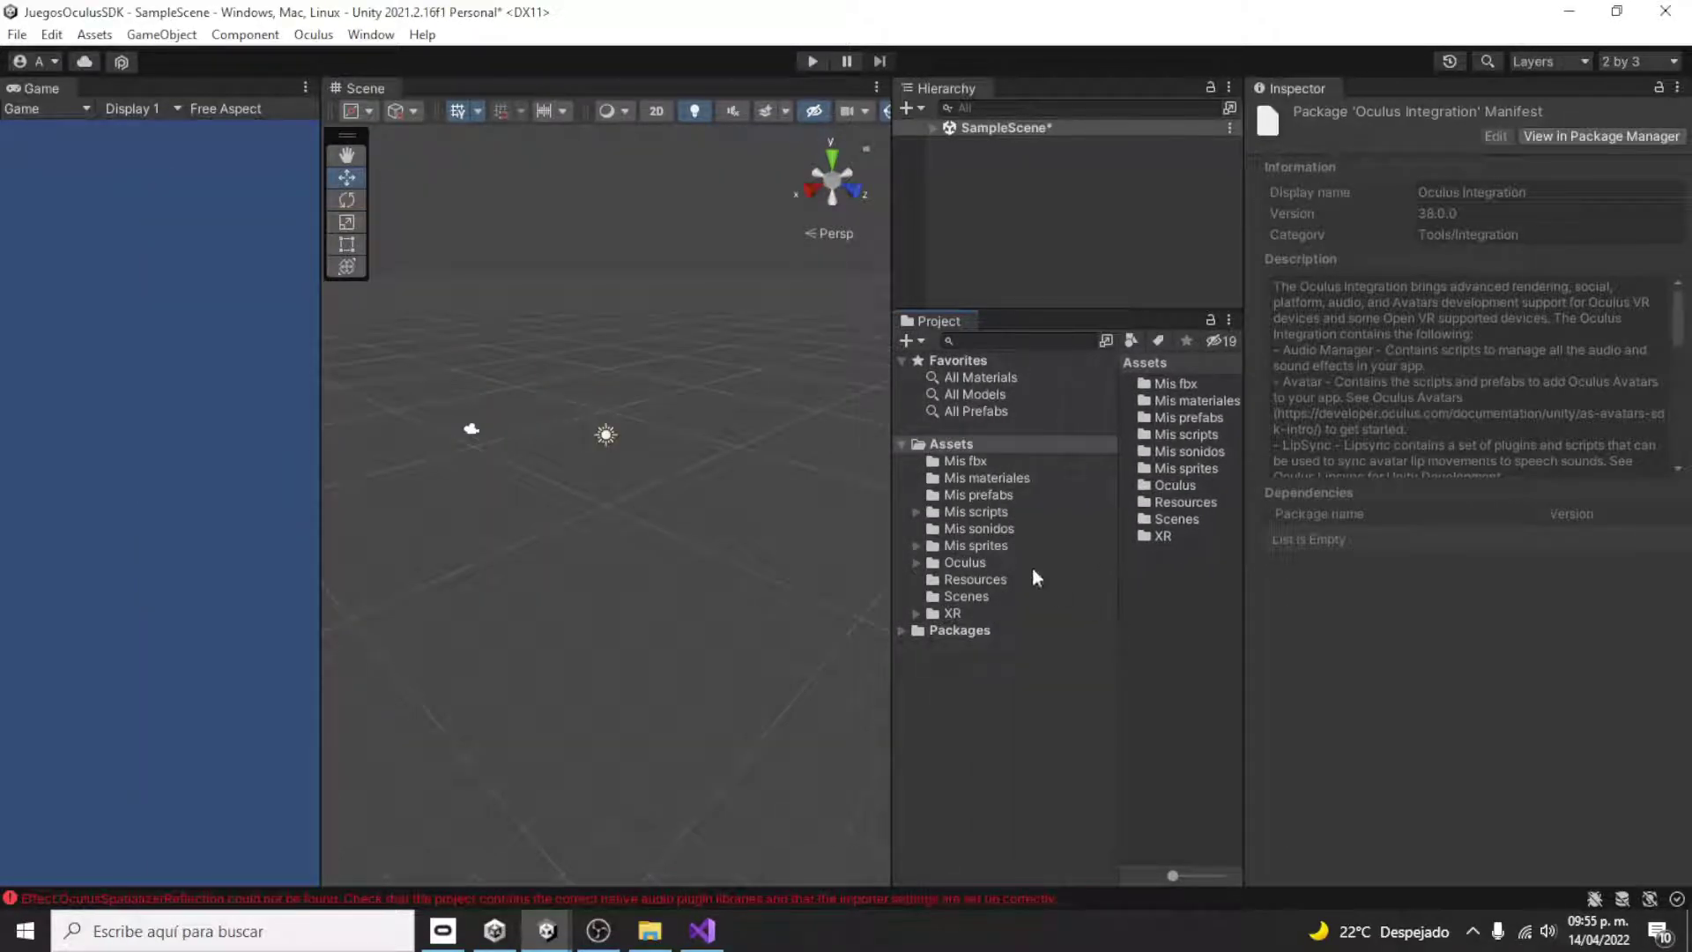
{"action": "right_click", "coordinate": [966, 450]}
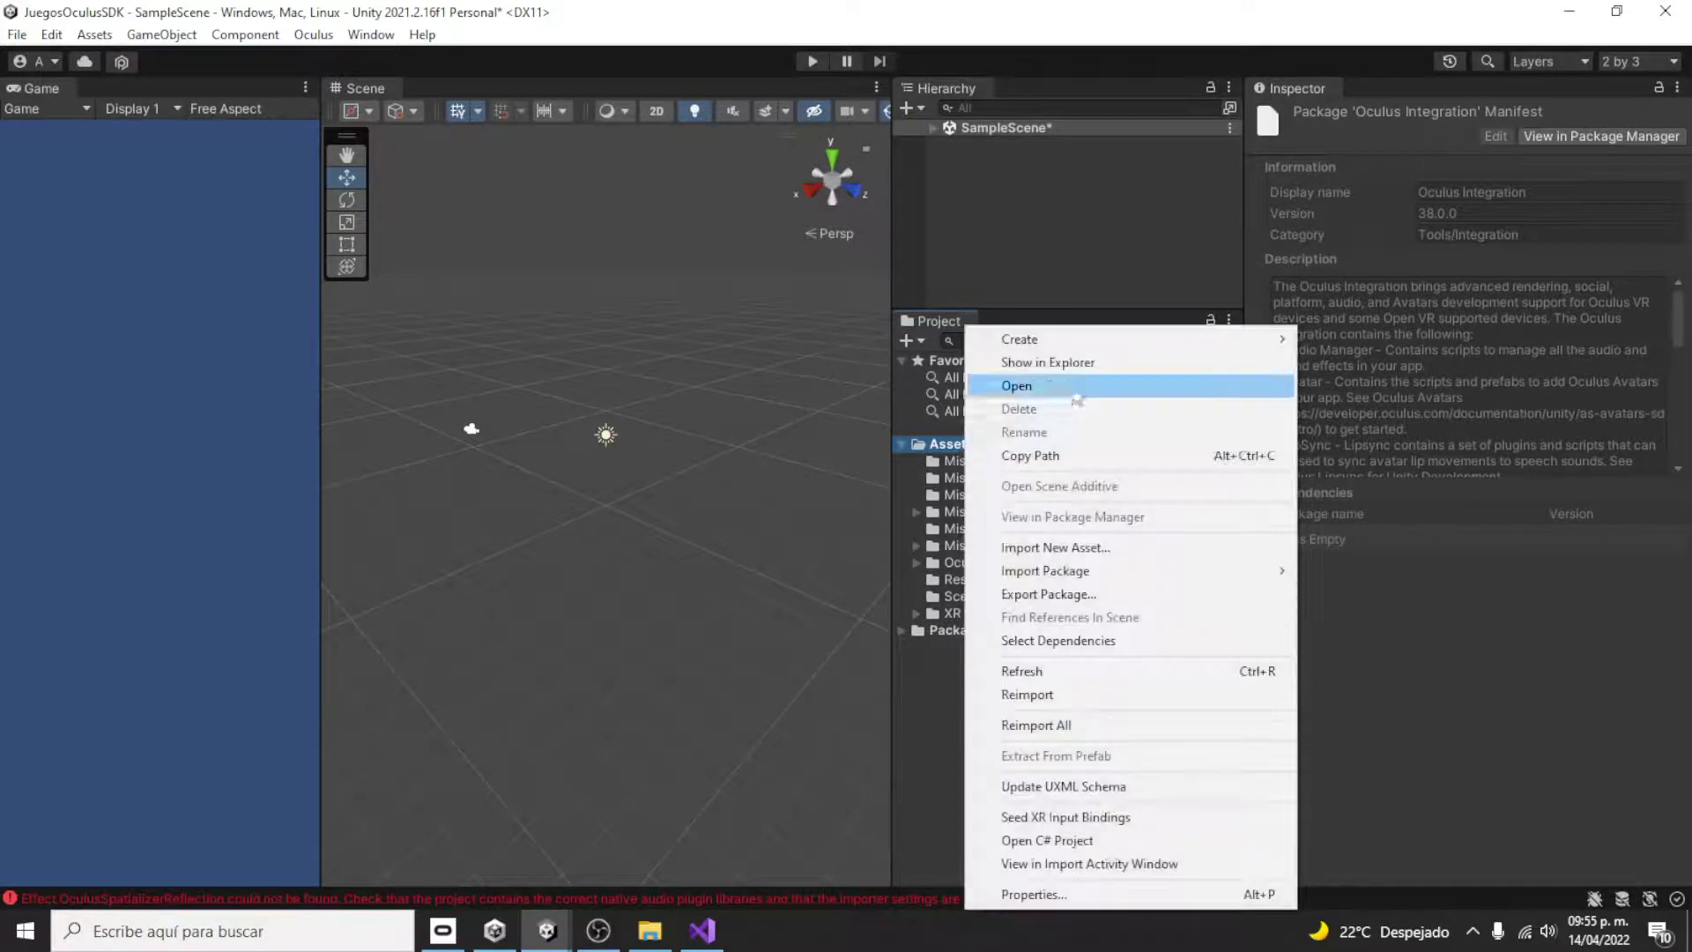
{"action": "mouse_move", "coordinate": [1138, 341]}
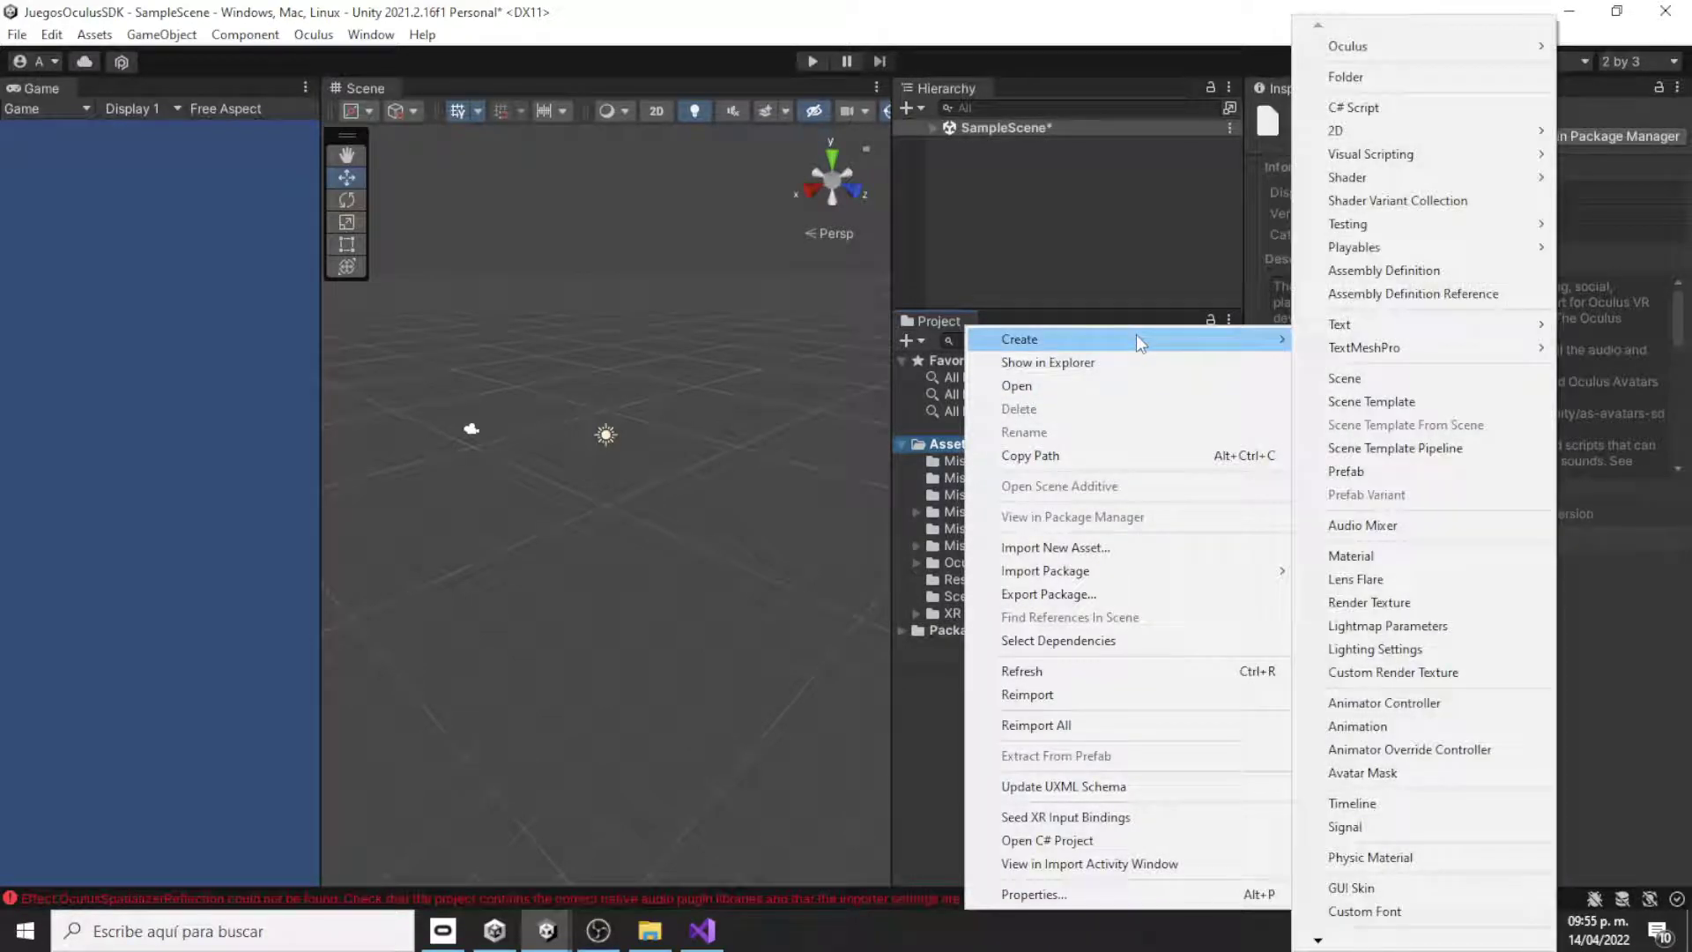
{"action": "left_click", "coordinate": [1392, 83]}
{"action": "type", "text": "Mis escena"}
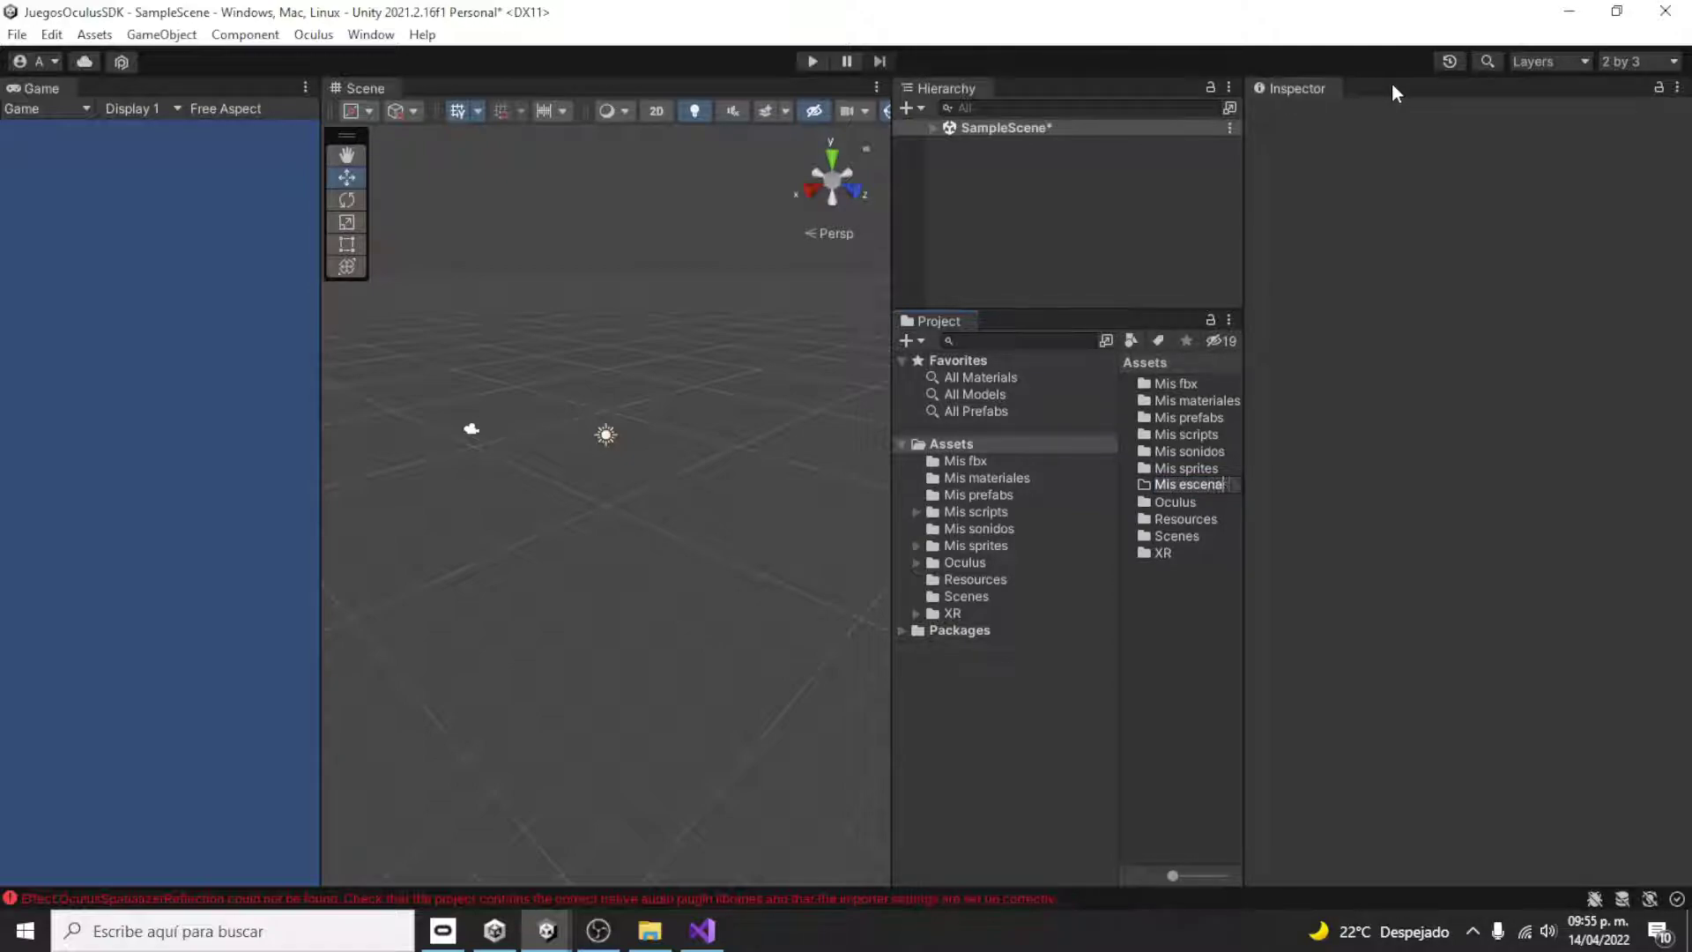
{"action": "type", "text": "s"}
{"action": "key", "text": "Return"}
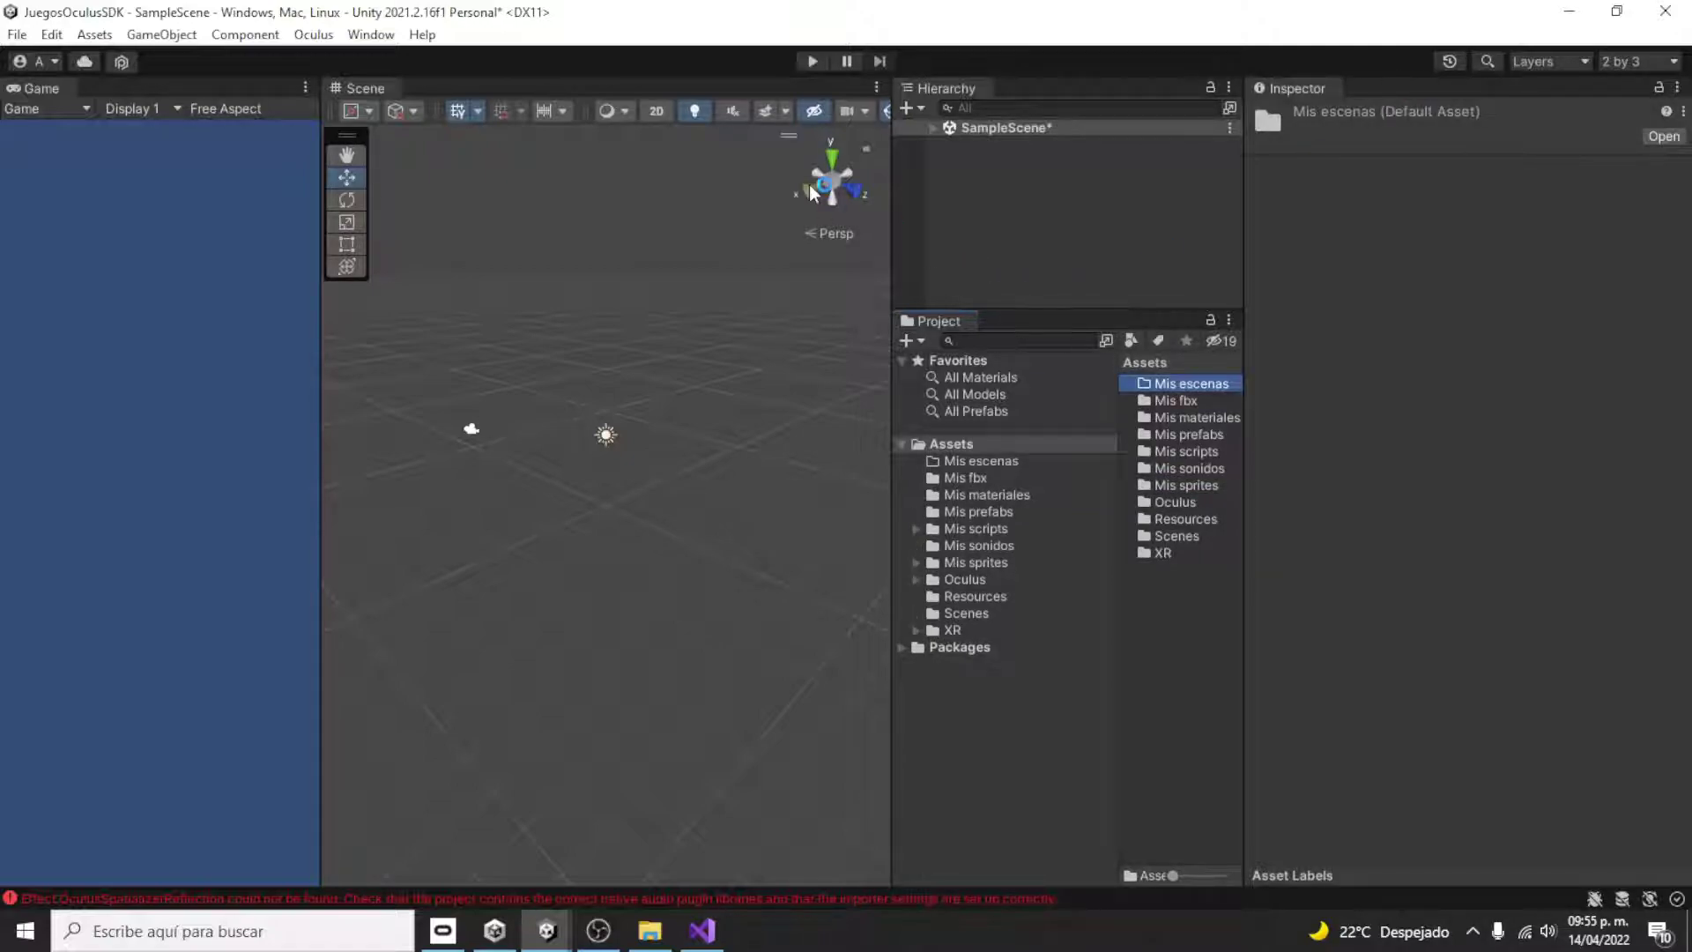
{"action": "left_click", "coordinate": [976, 460]}
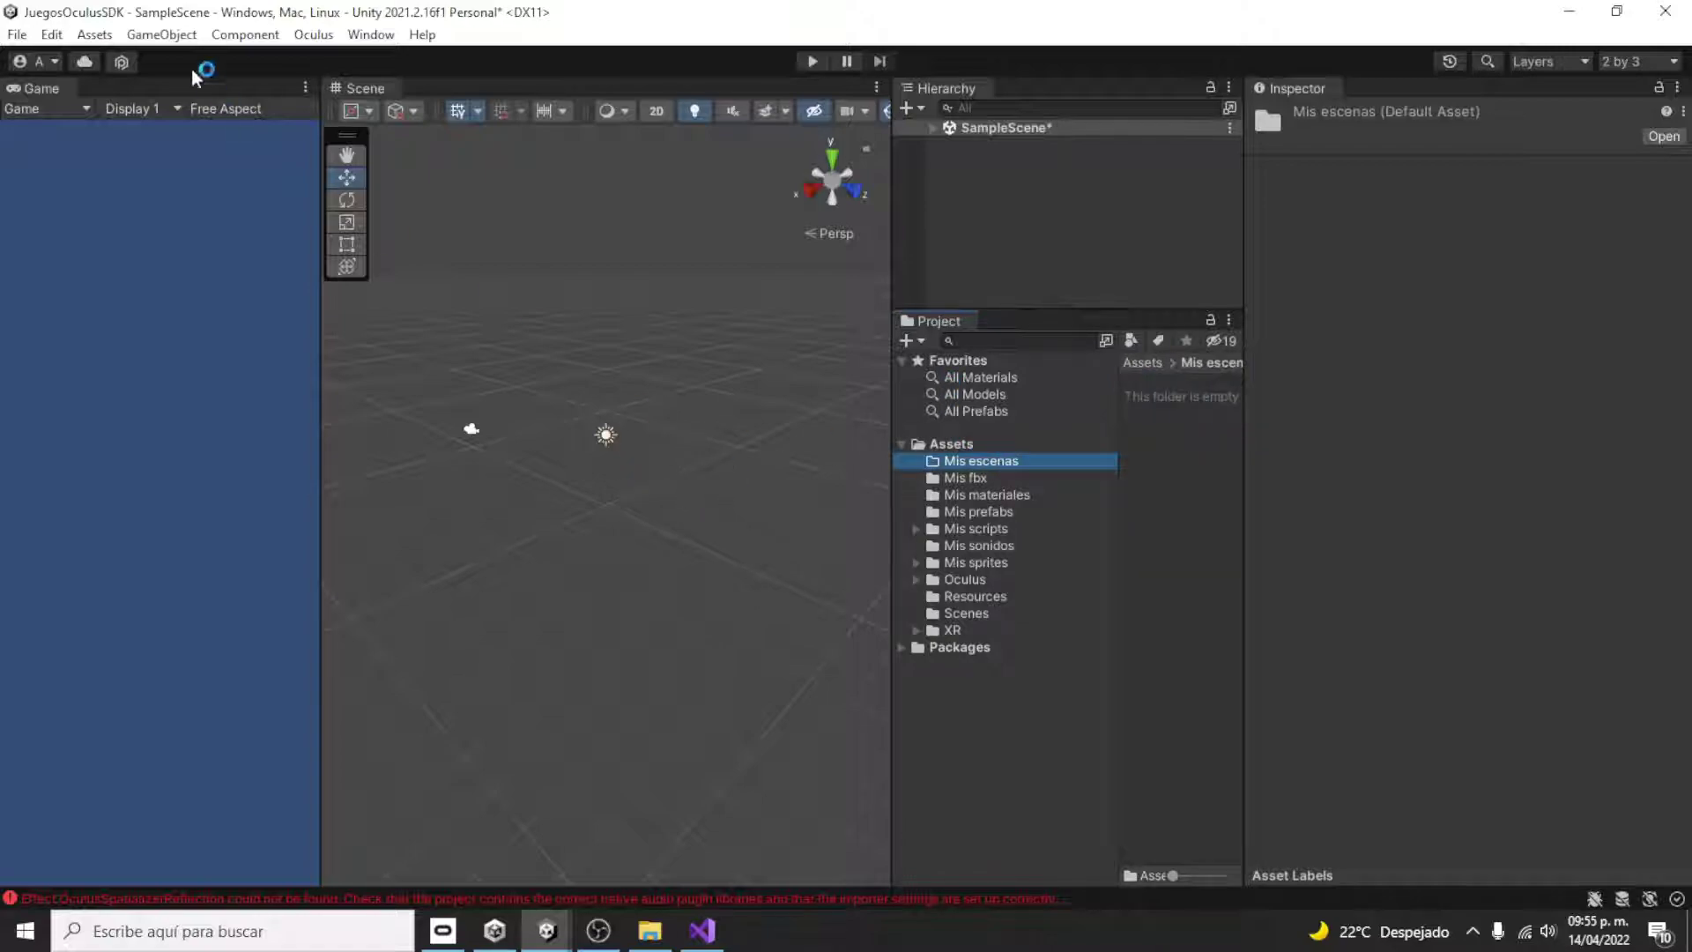
- Add a Terrain to the scene and select it
{"action": "left_click", "coordinate": [161, 34]}
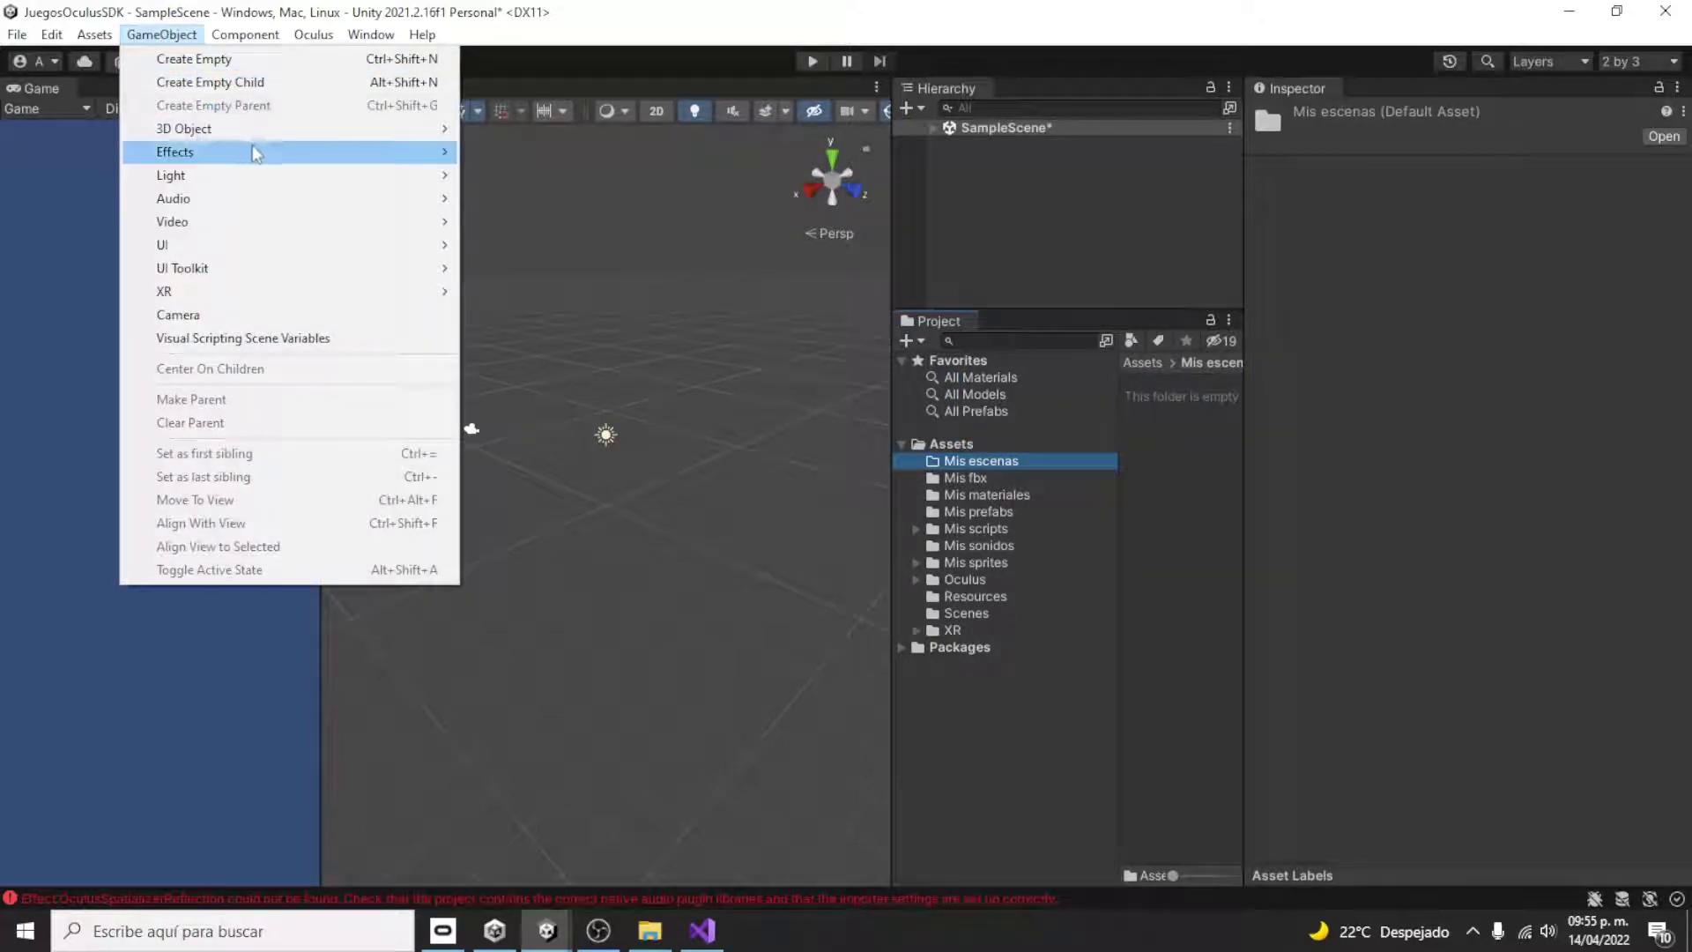
{"action": "mouse_move", "coordinate": [305, 124]}
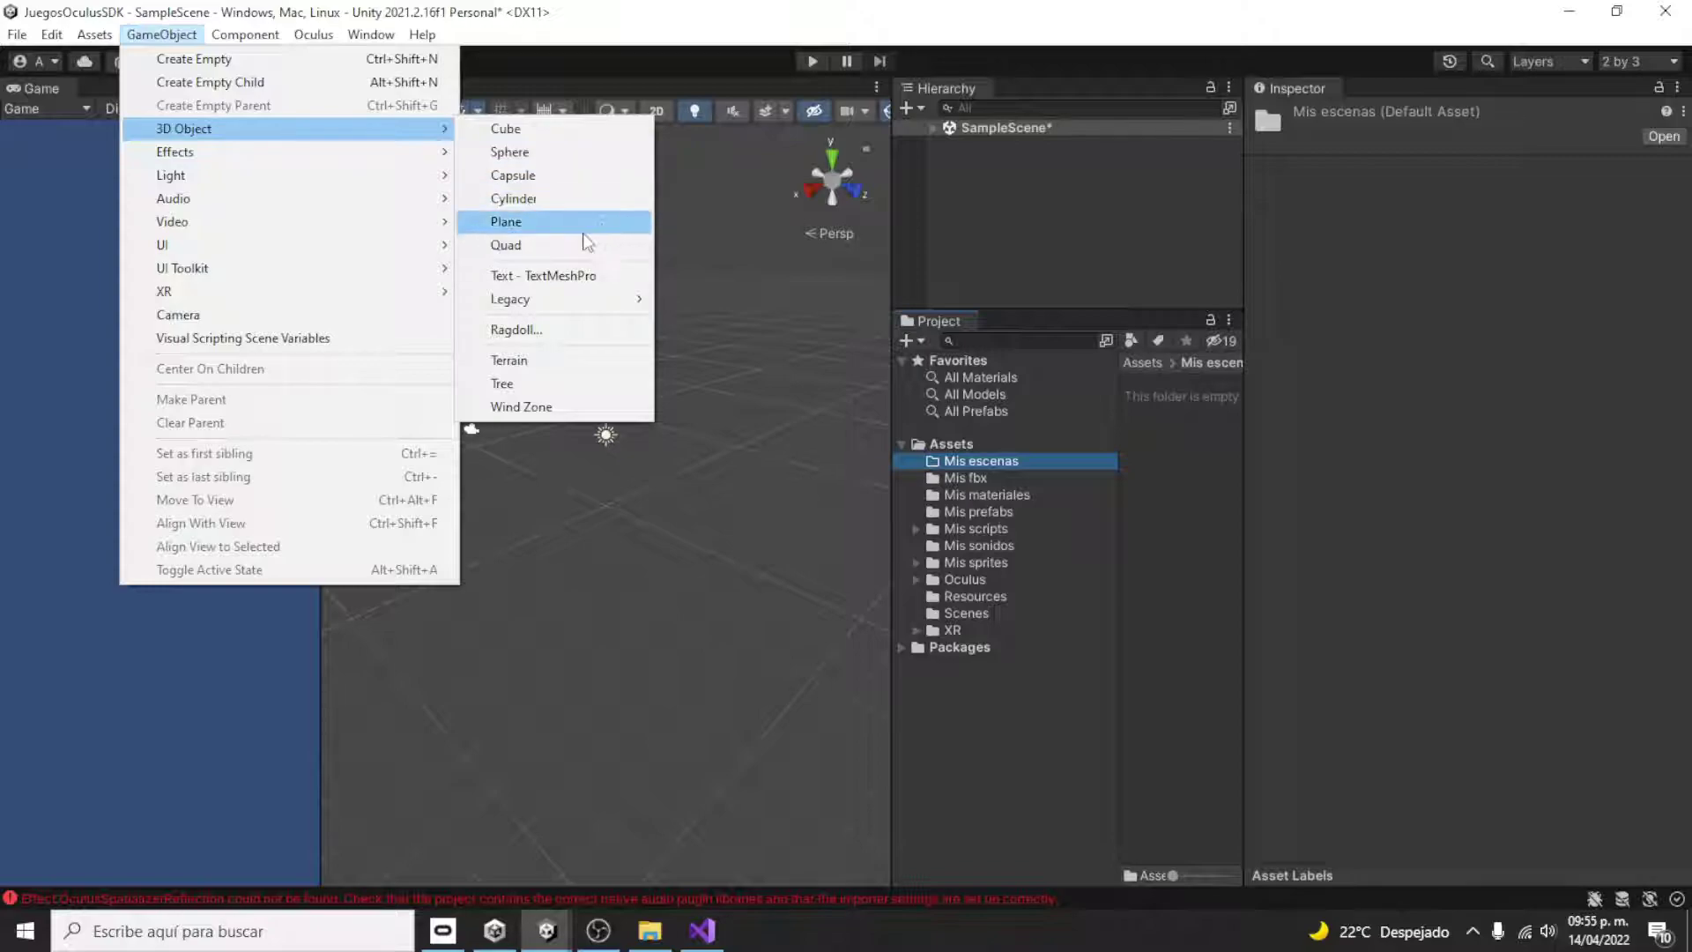
{"action": "left_click", "coordinate": [551, 359]}
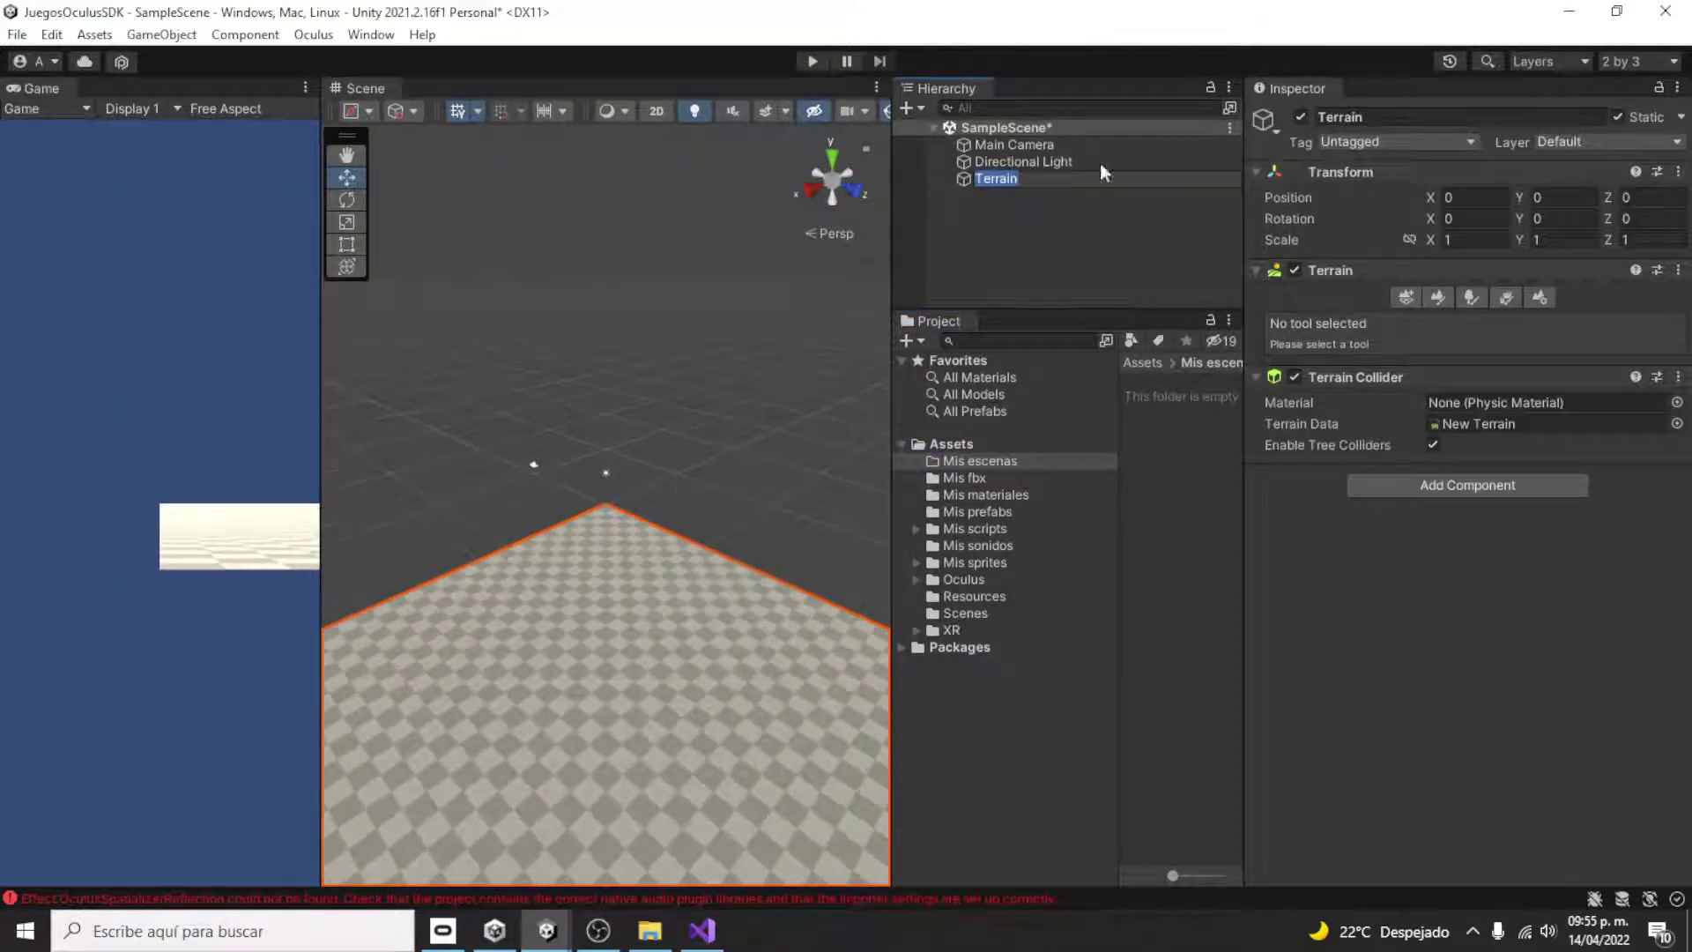
{"action": "left_click", "coordinate": [1091, 238]}
{"action": "left_click", "coordinate": [1009, 185]}
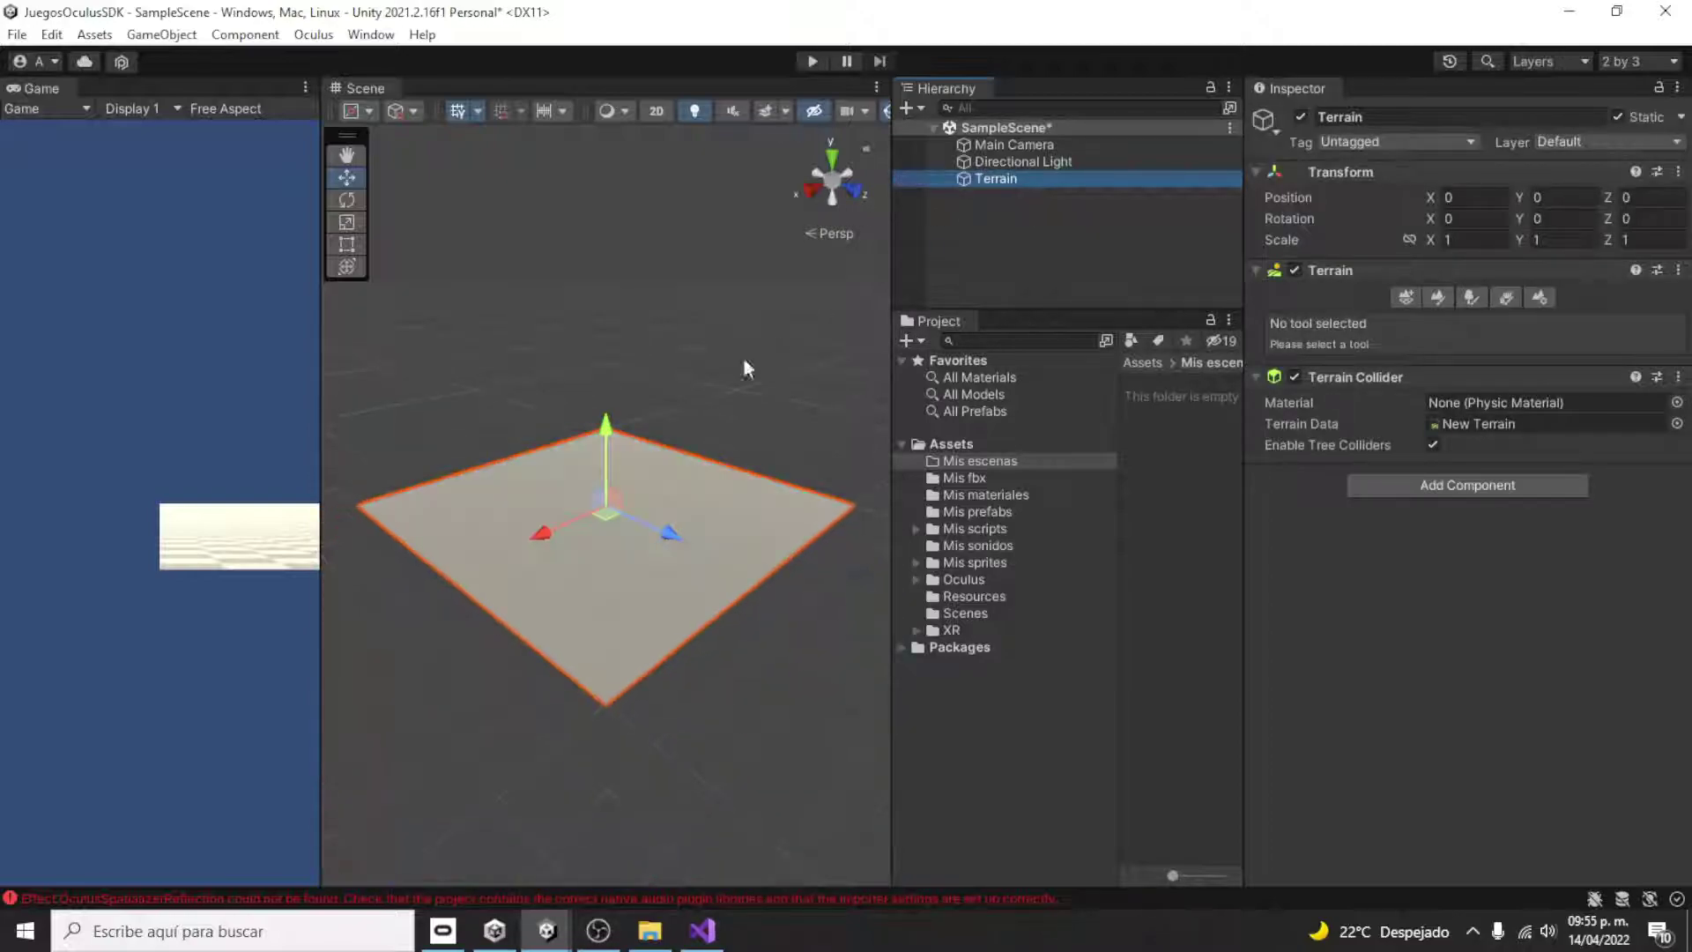
{"action": "scroll", "coordinate": [673, 698], "scroll_direction": "down", "scroll_amount": 1}
{"action": "scroll", "coordinate": [678, 692], "scroll_direction": "down", "scroll_amount": 3}
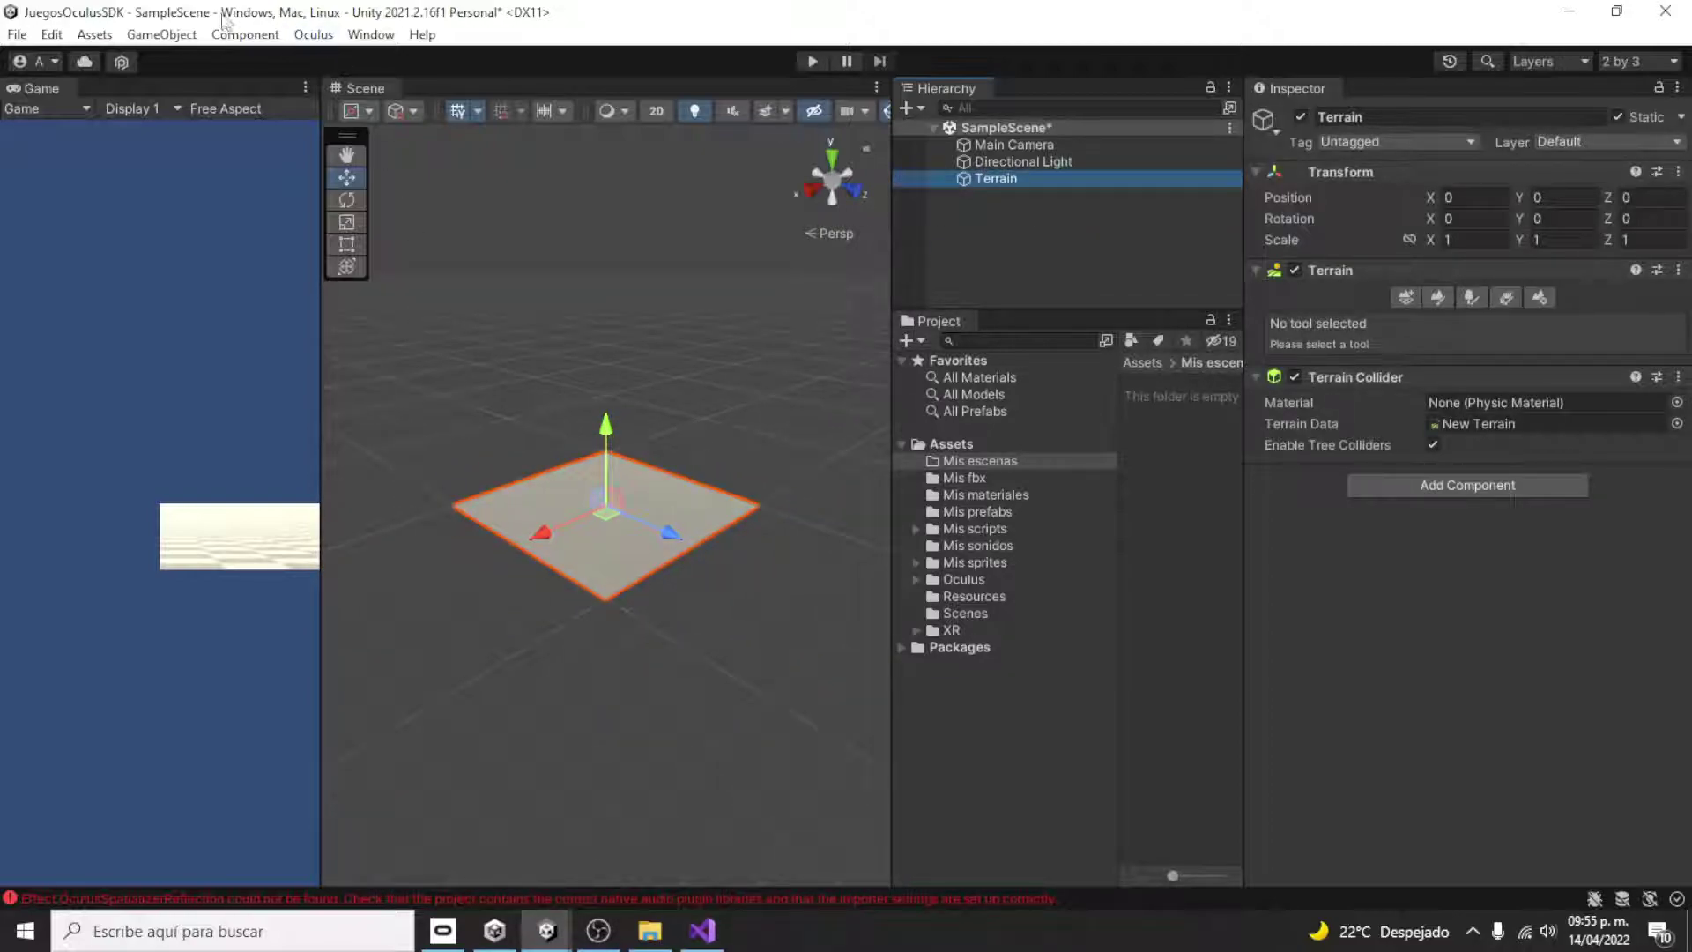
- Add a Plane and set its Position X and Z to 0
{"action": "left_click", "coordinate": [159, 34]}
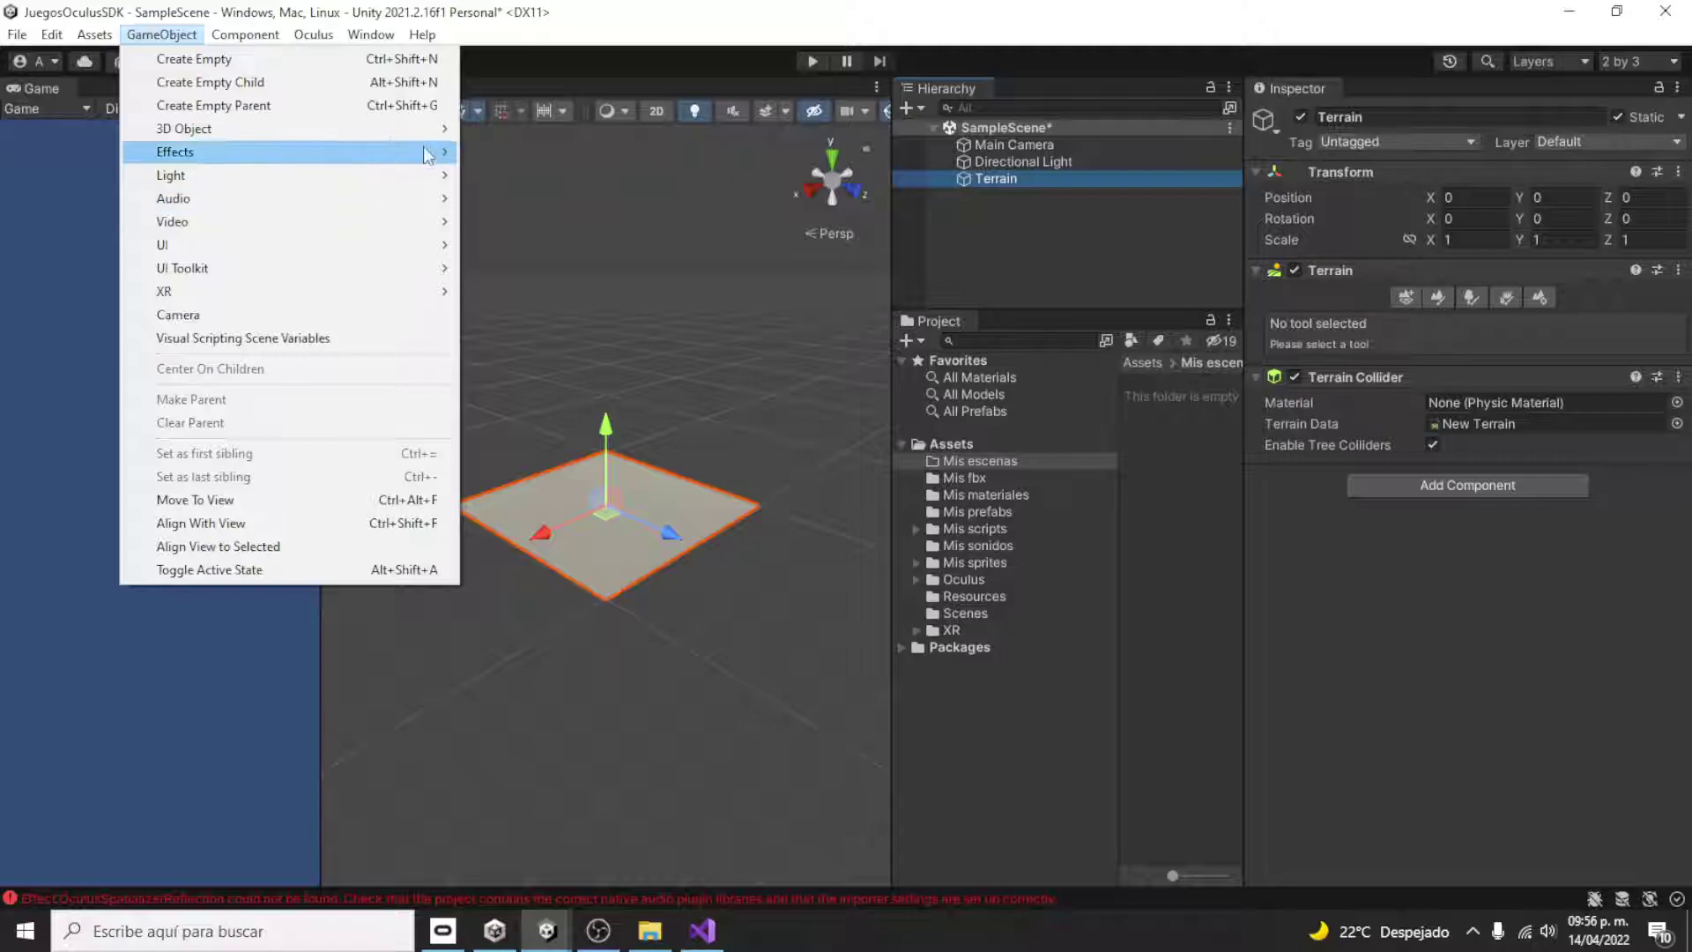
{"action": "mouse_move", "coordinate": [433, 129]}
{"action": "left_click", "coordinate": [546, 221]}
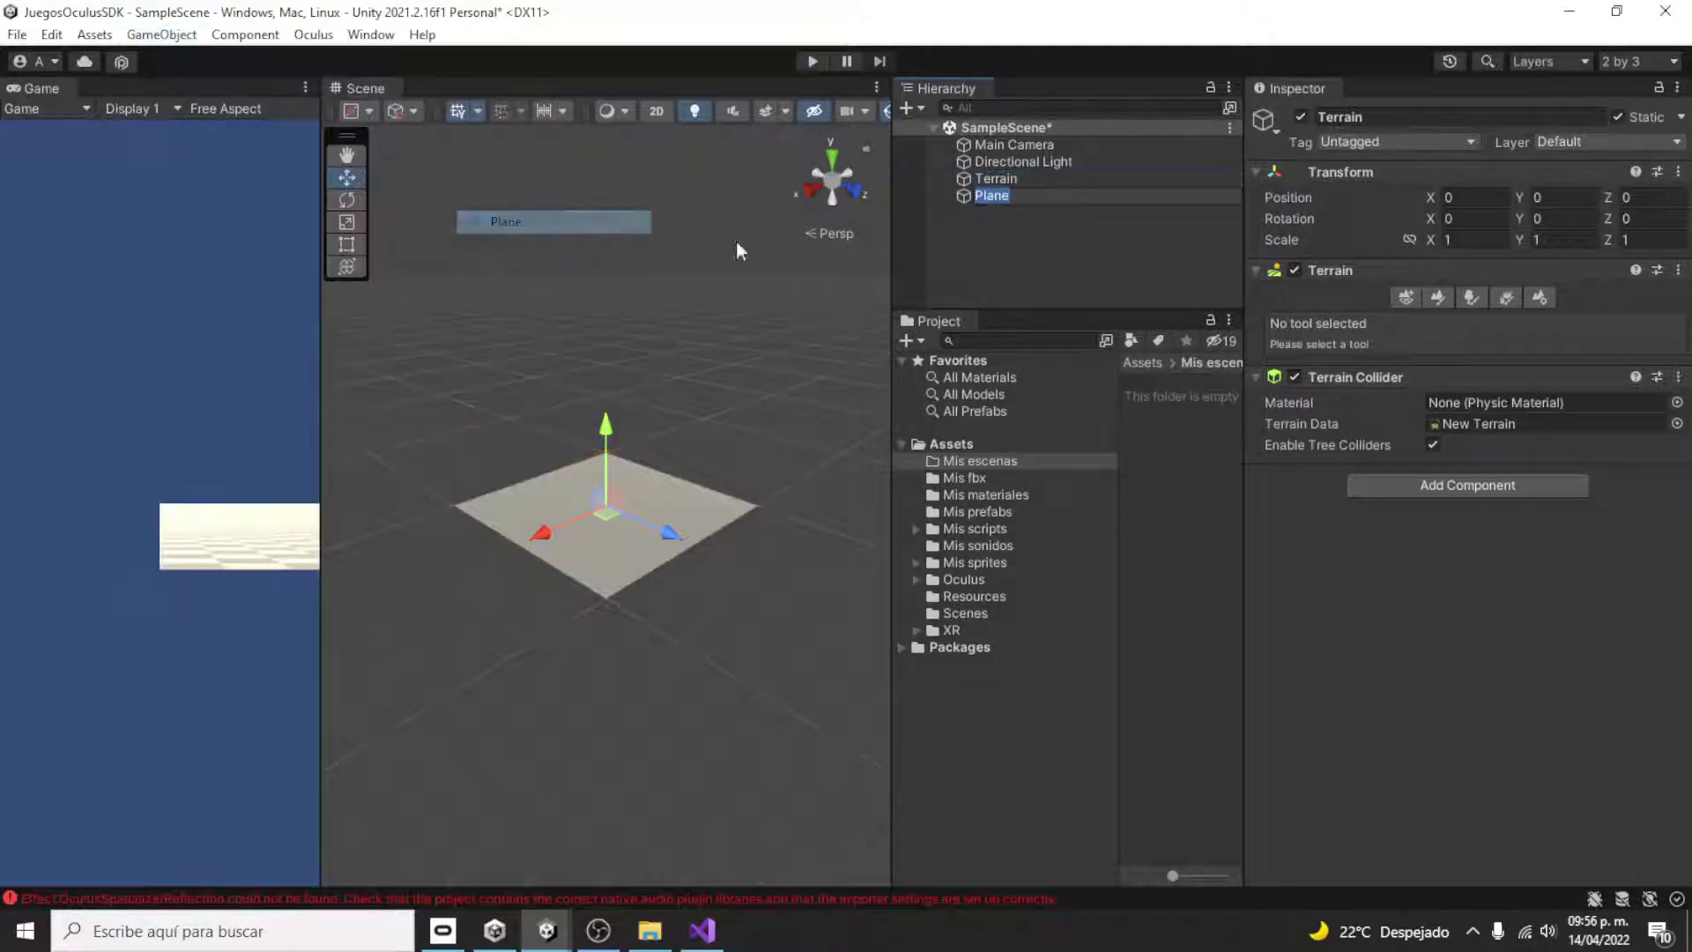
{"action": "left_click", "coordinate": [1471, 197]}
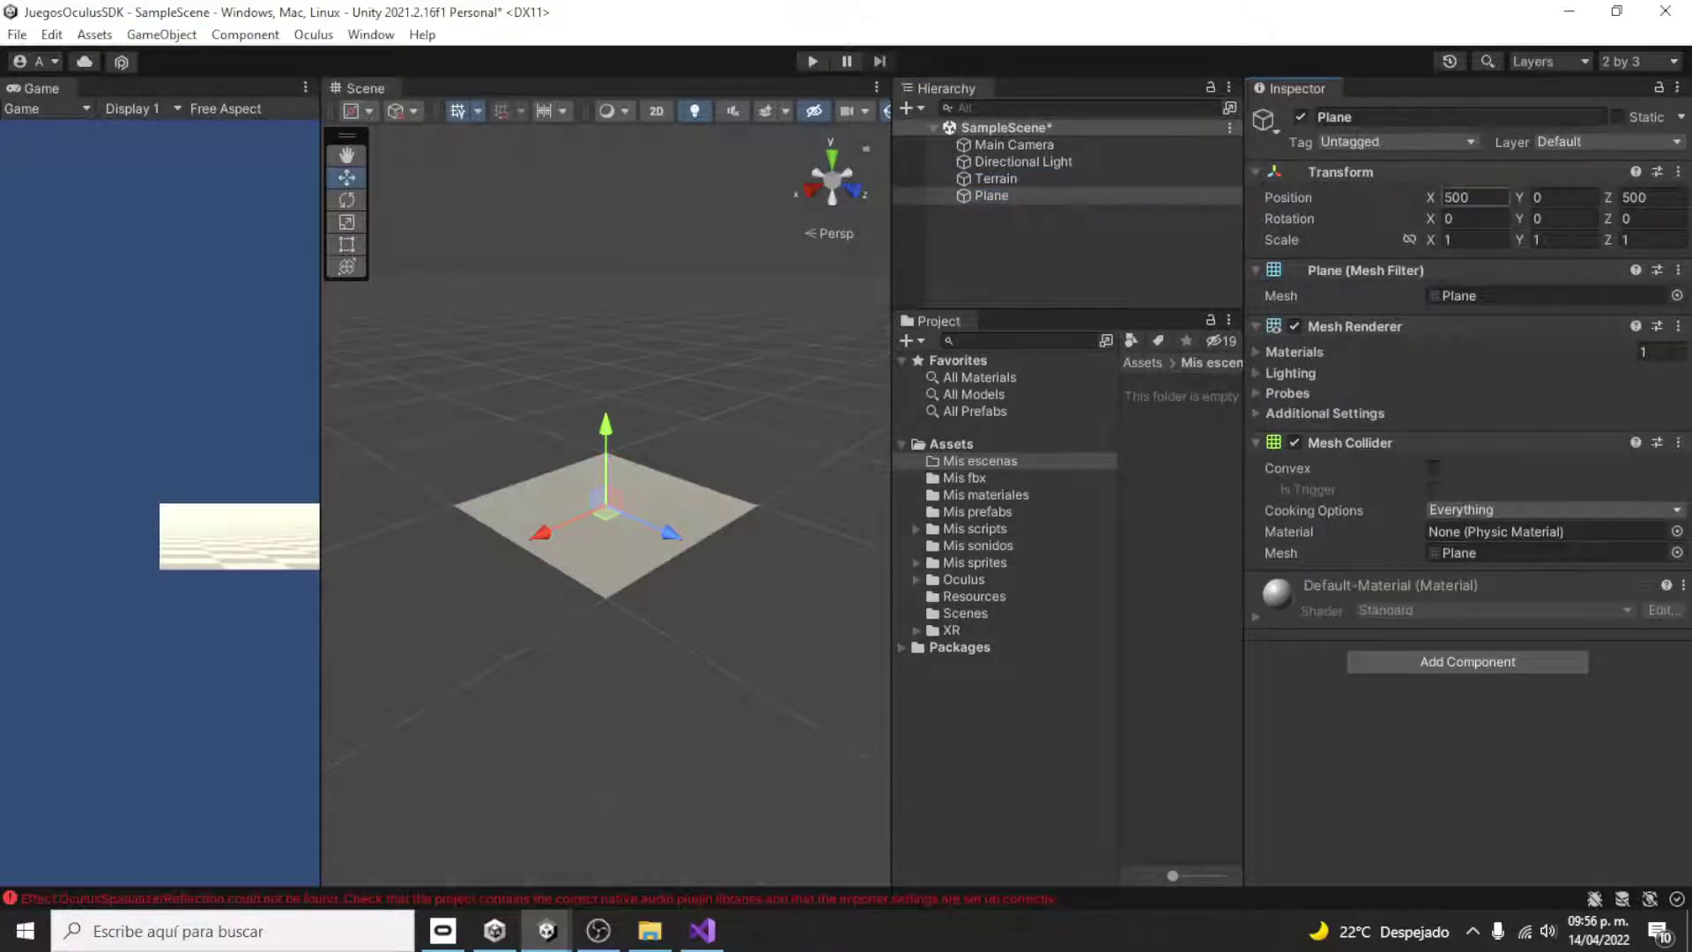
{"action": "type", "text": "0"}
{"action": "left_click", "coordinate": [1653, 194]}
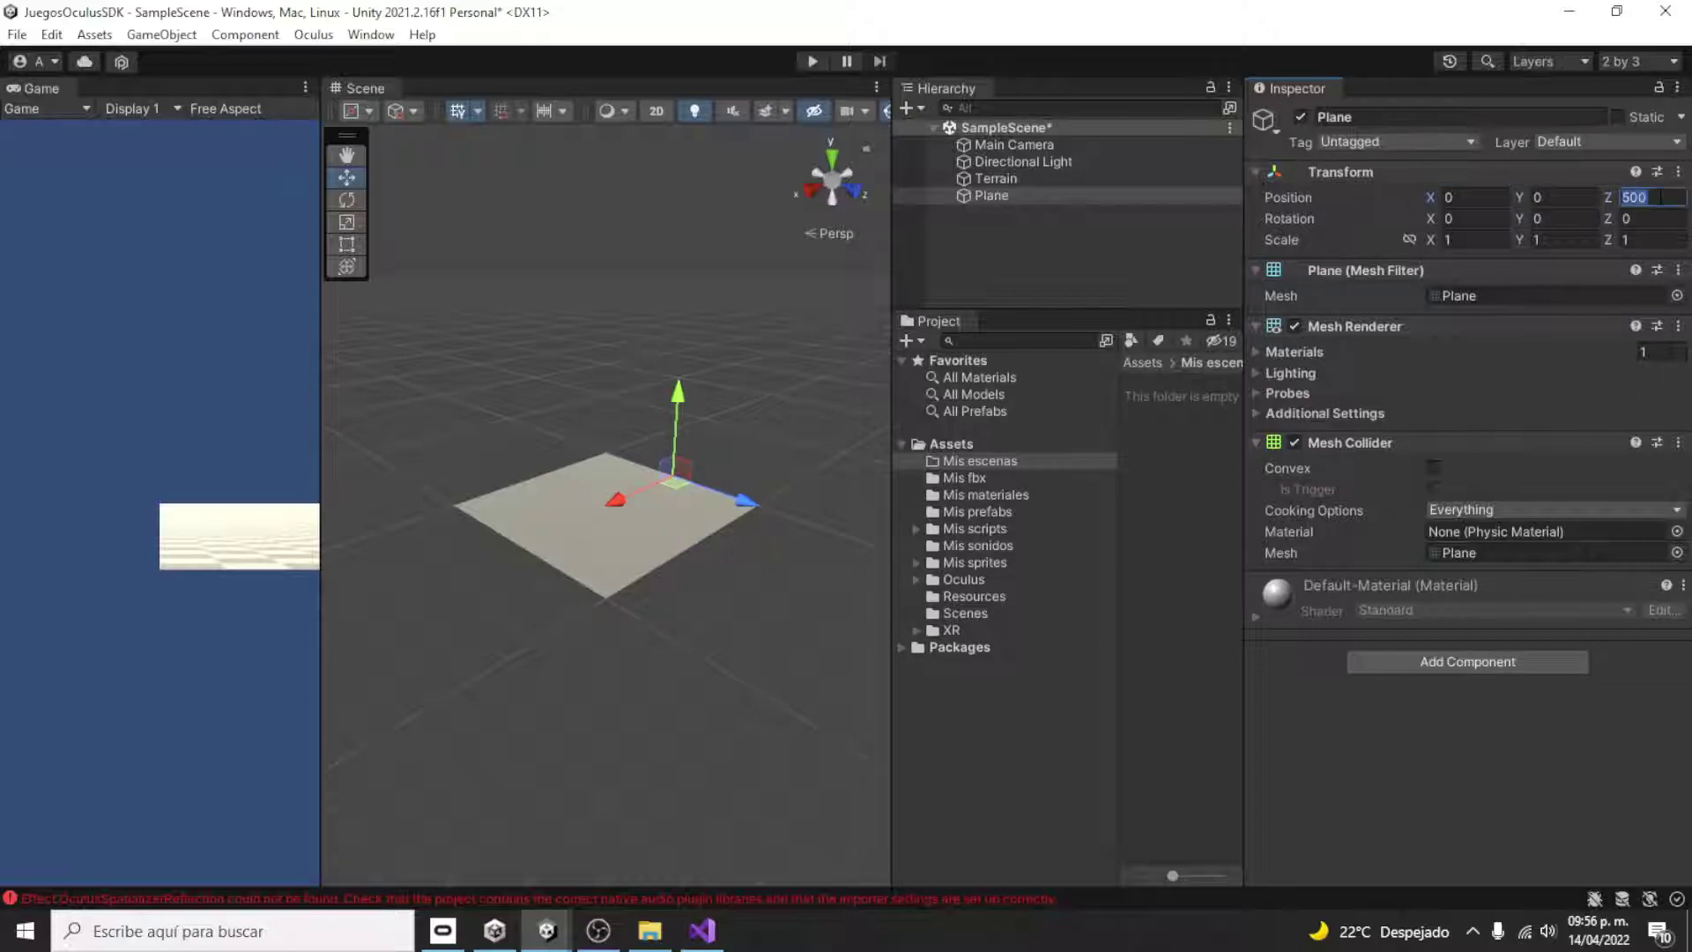
{"action": "type", "text": "0"}
{"action": "left_click", "coordinate": [945, 229]}
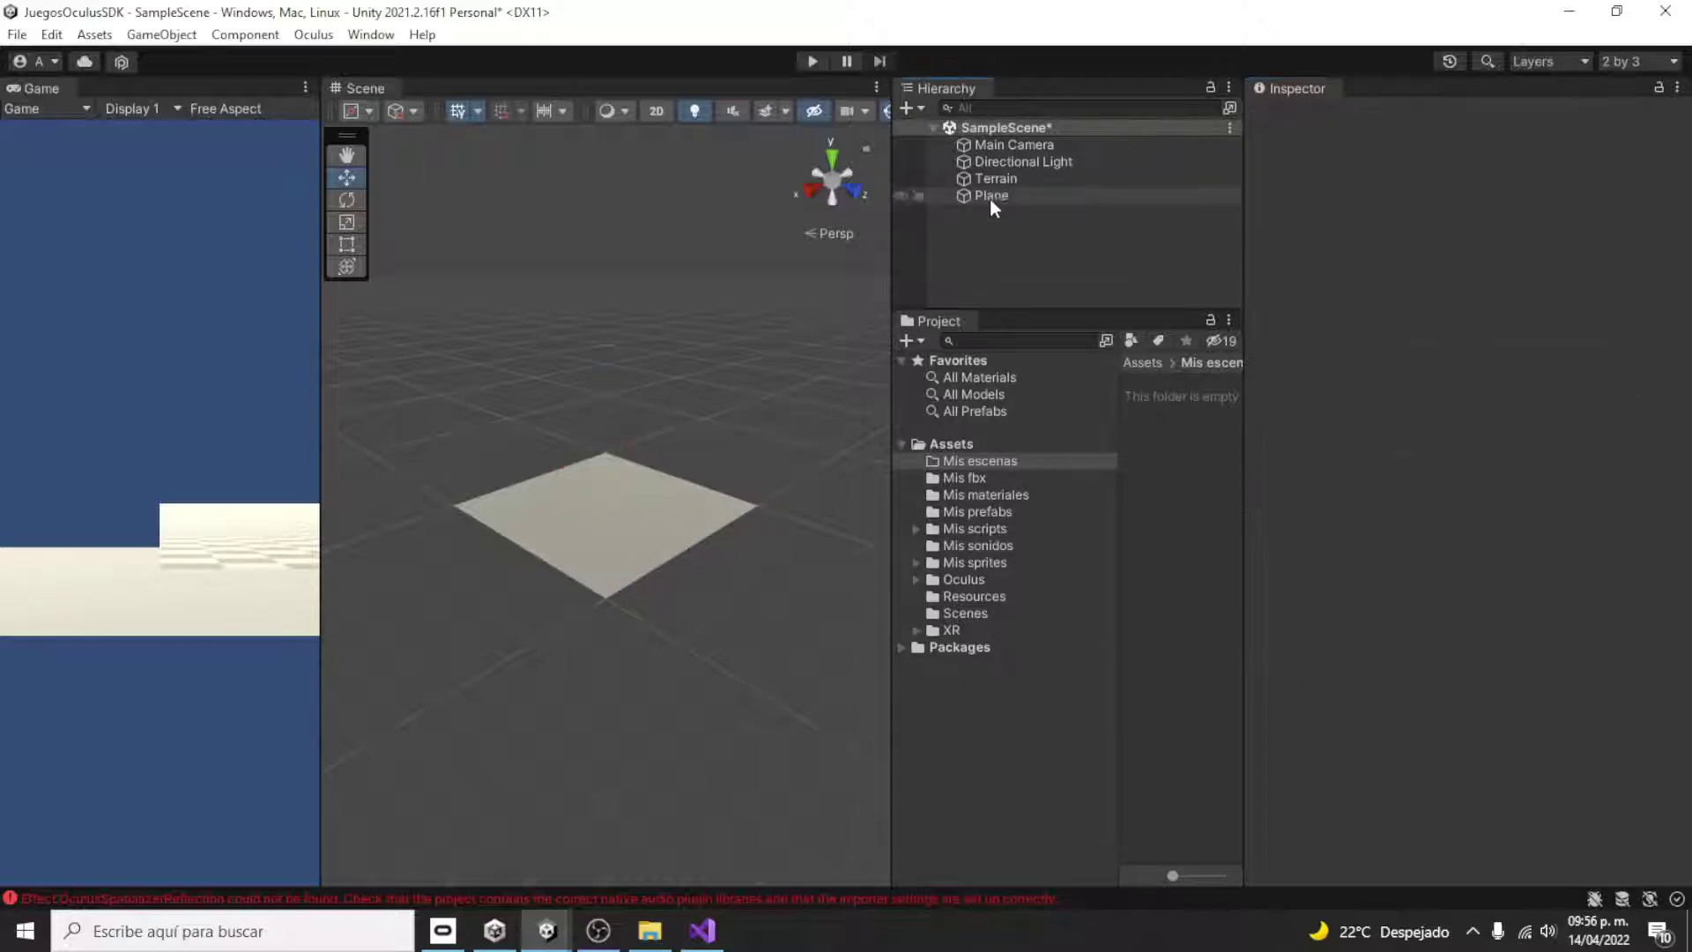
- Frame the plane in the Scene view, zoom out, and reselect the original terrain
{"action": "double_click", "coordinate": [992, 197]}
{"action": "scroll", "coordinate": [670, 546], "scroll_direction": "down", "scroll_amount": 3}
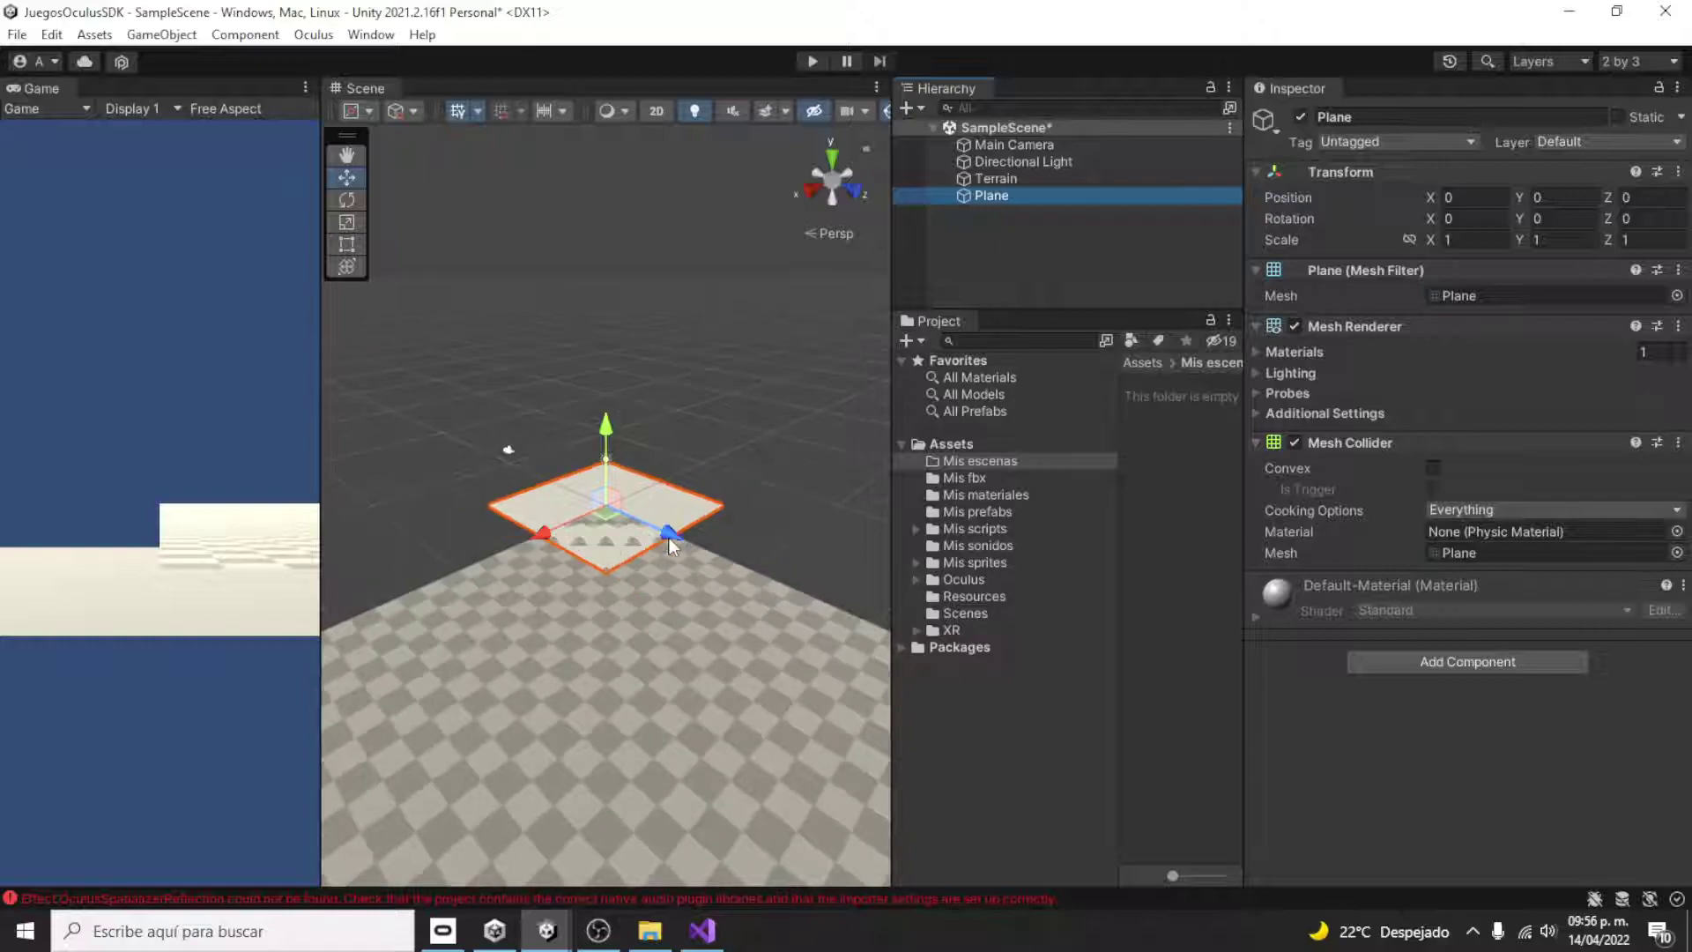
{"action": "scroll", "coordinate": [573, 542], "scroll_direction": "down", "scroll_amount": 3}
{"action": "scroll", "coordinate": [458, 535], "scroll_direction": "down", "scroll_amount": 3}
{"action": "scroll", "coordinate": [691, 516], "scroll_direction": "down", "scroll_amount": 2}
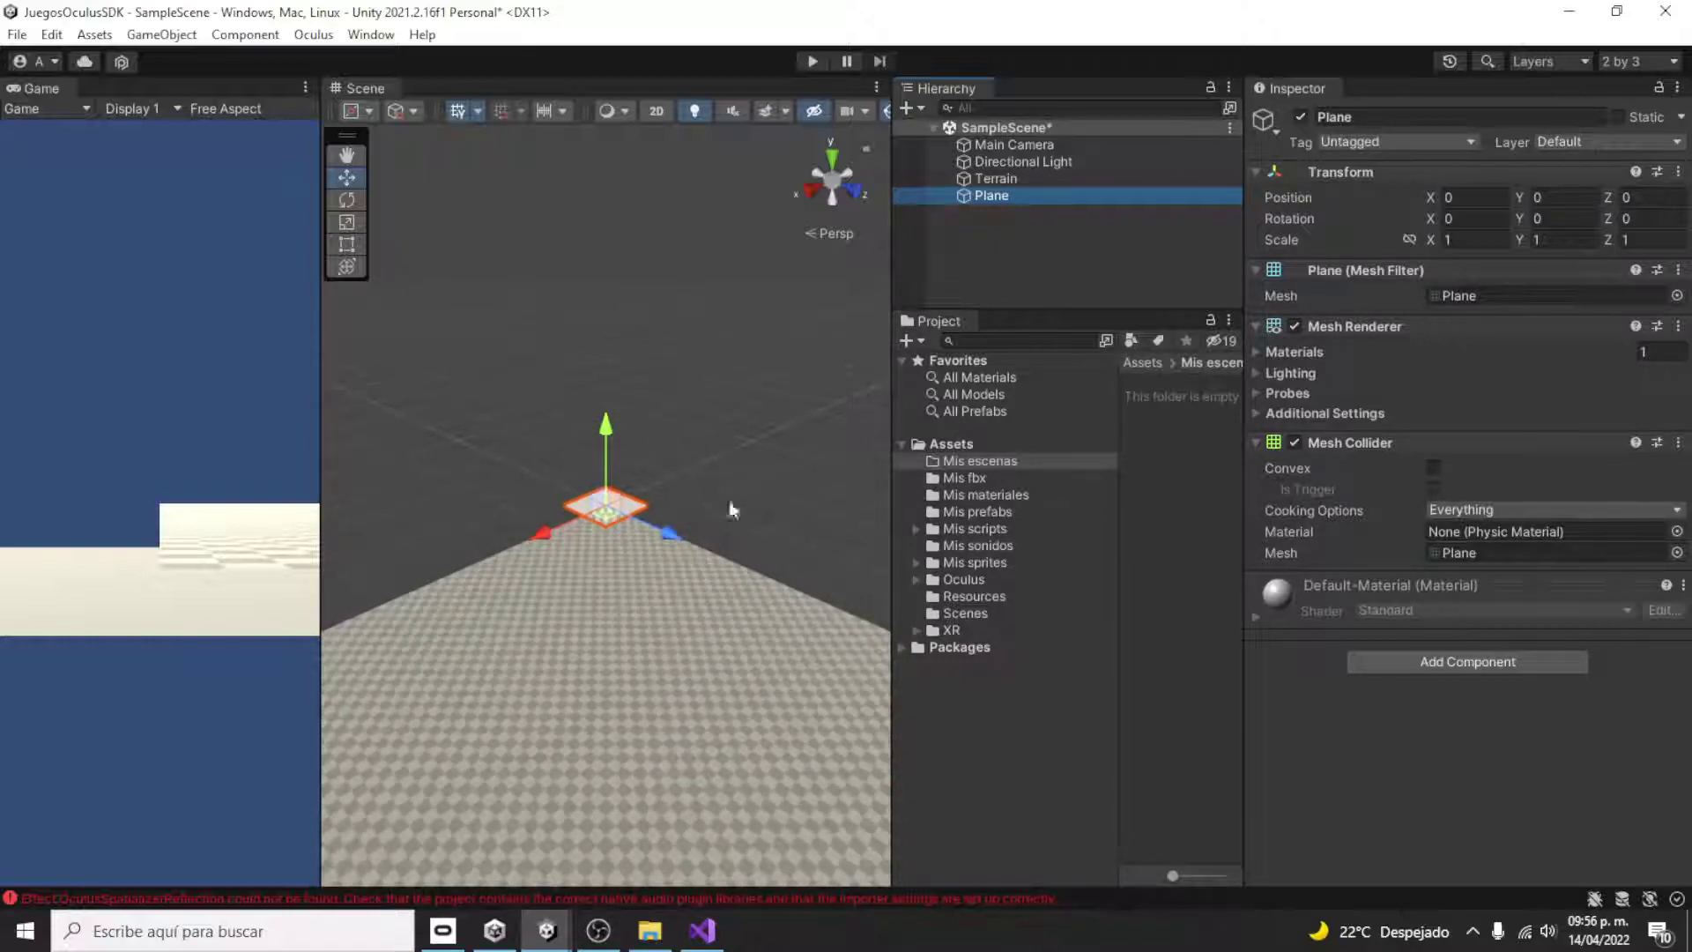
{"action": "left_click", "coordinate": [1038, 180]}
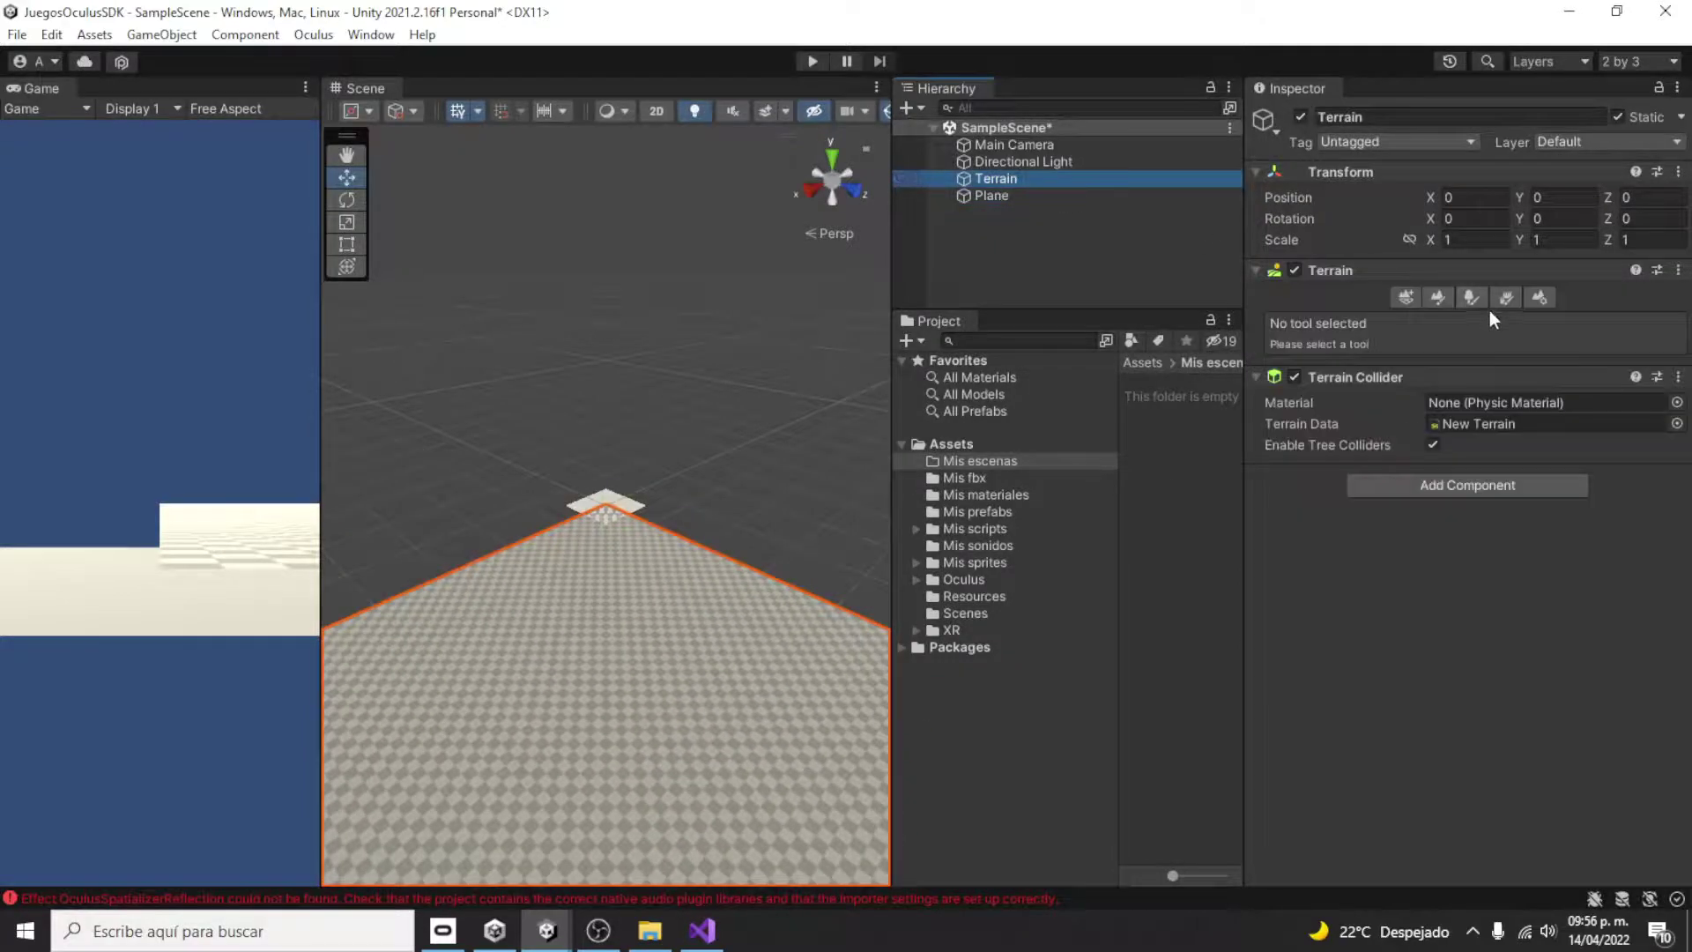
- Add neighbour terrains at -1000,0,0, -1000,0,-1000 and 0,0,-1000
{"action": "left_click", "coordinate": [1406, 297]}
{"action": "left_click", "coordinate": [689, 511]}
{"action": "left_click", "coordinate": [660, 433]}
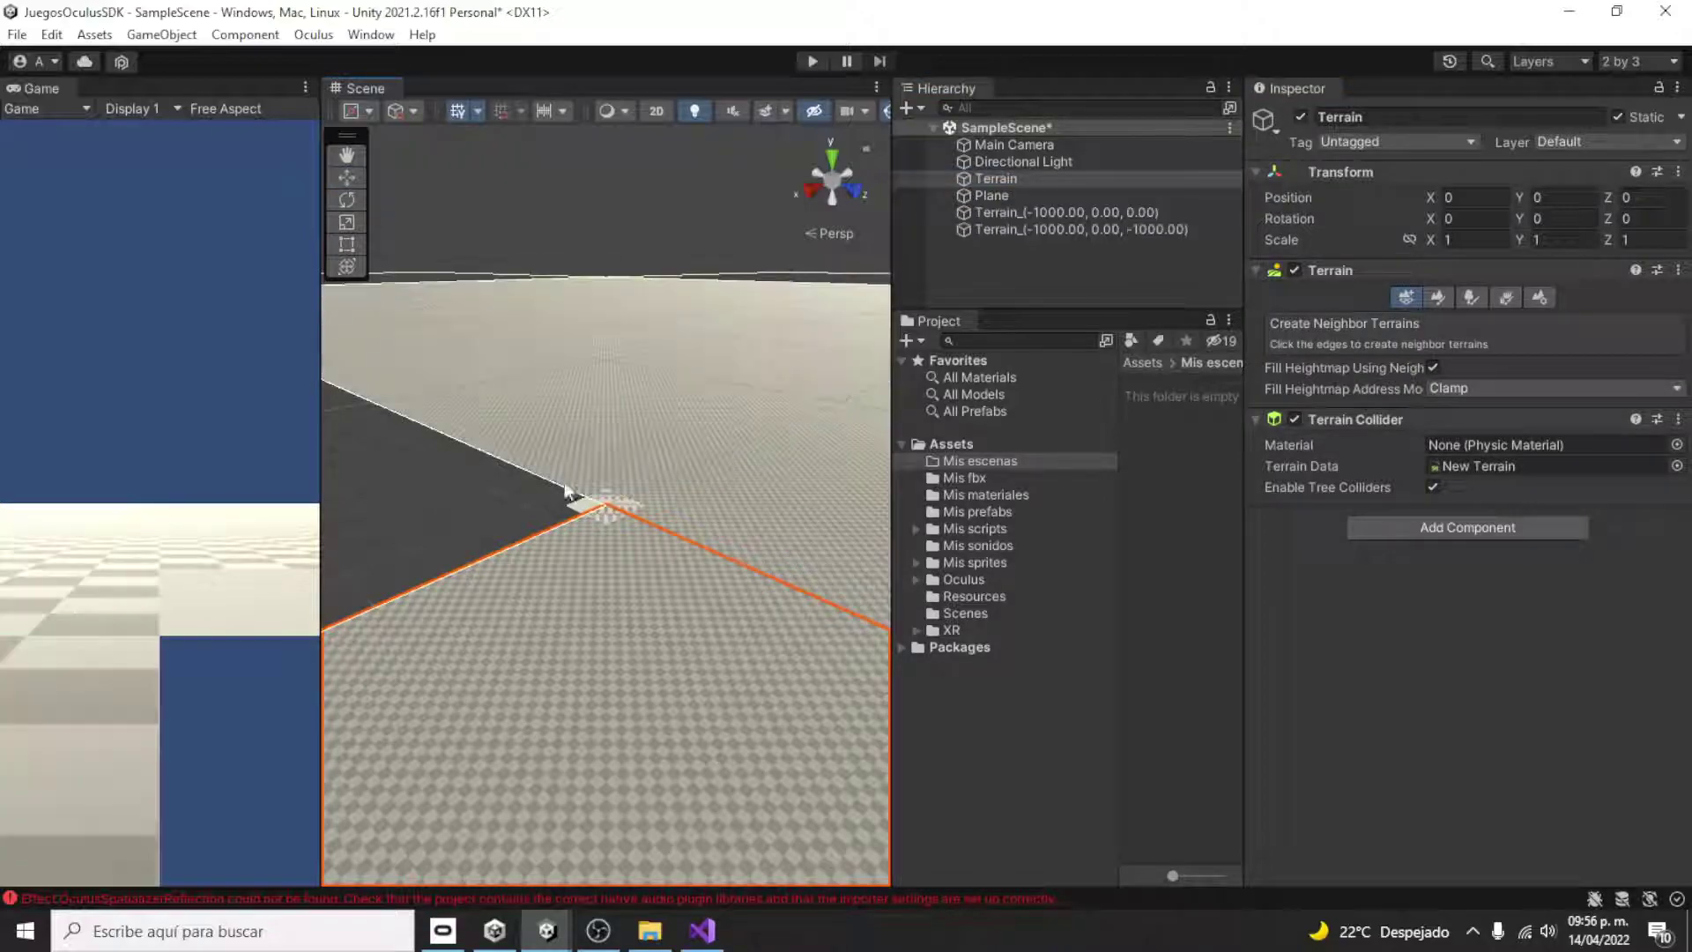
{"action": "left_click", "coordinate": [511, 518]}
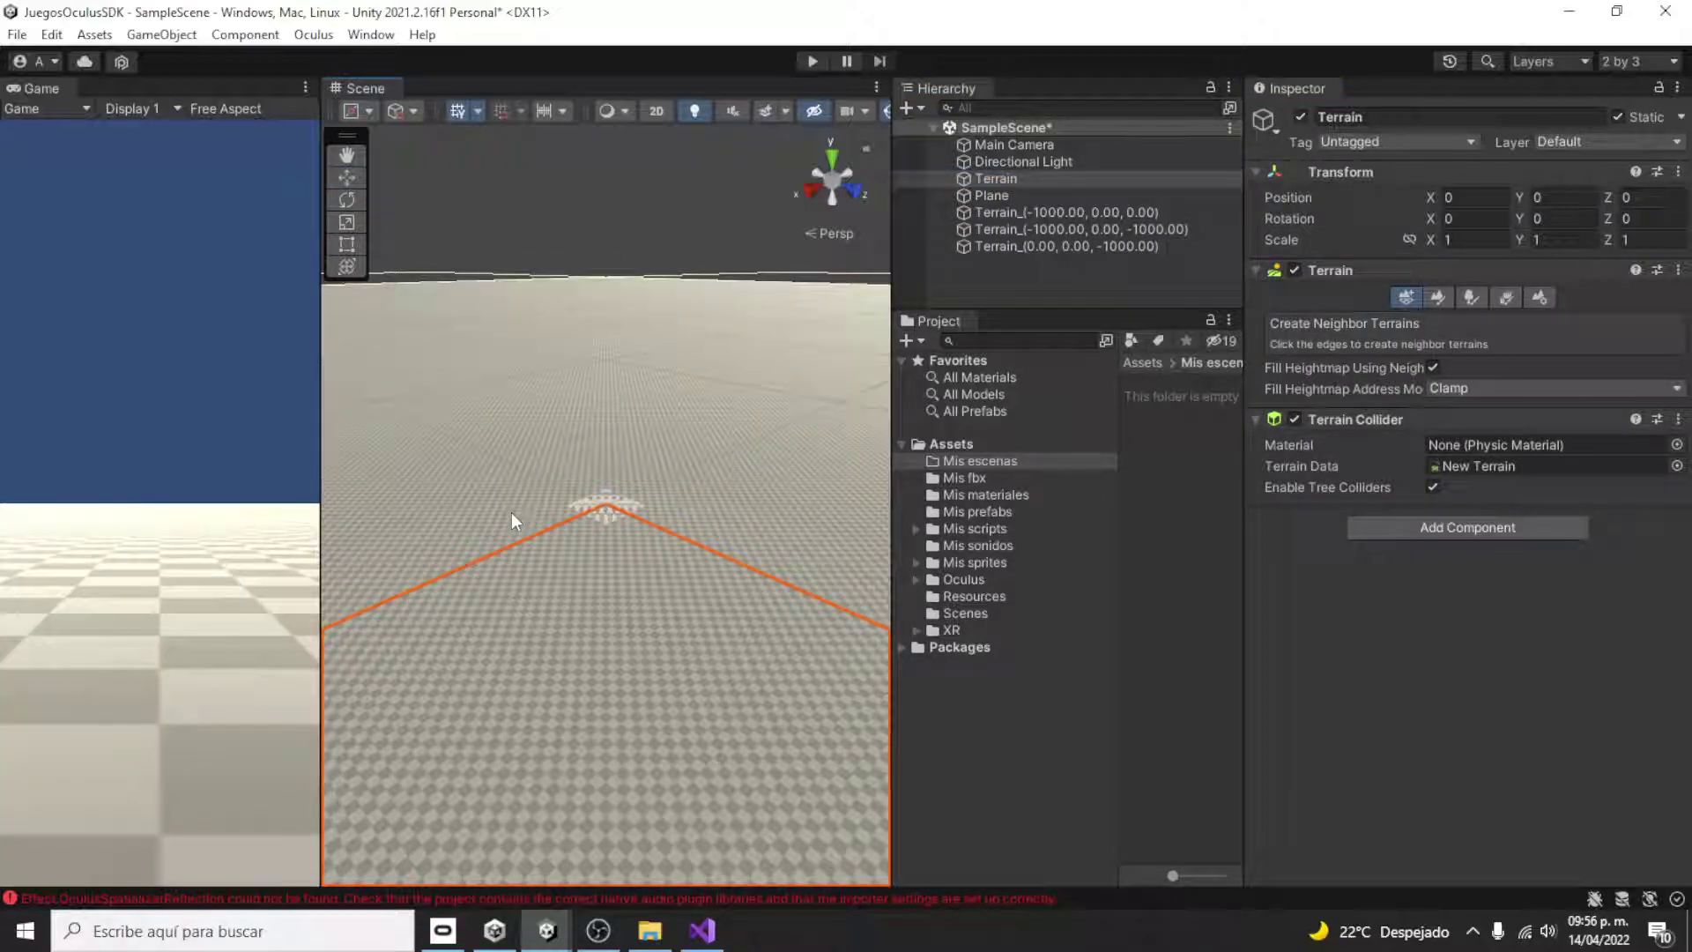
- Raise ground with the Raise or Lower Terrain tool, enlarging the brush to 829
{"action": "left_click", "coordinate": [1441, 296]}
{"action": "left_click", "coordinate": [1473, 321]}
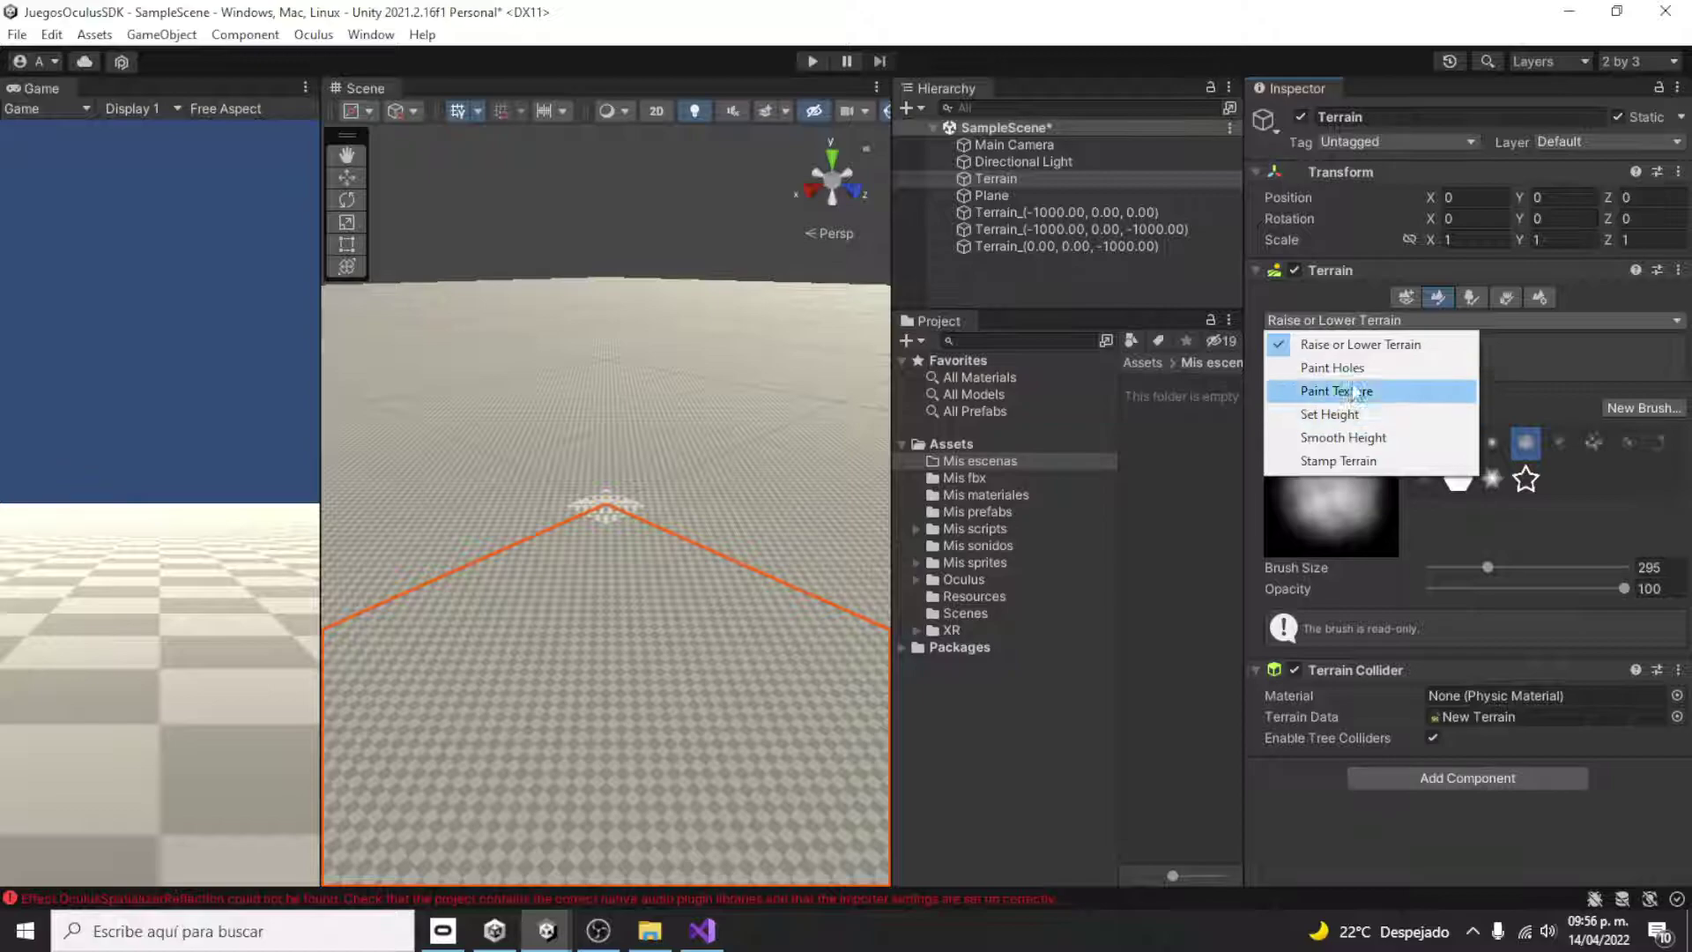
{"action": "left_click", "coordinate": [1392, 345]}
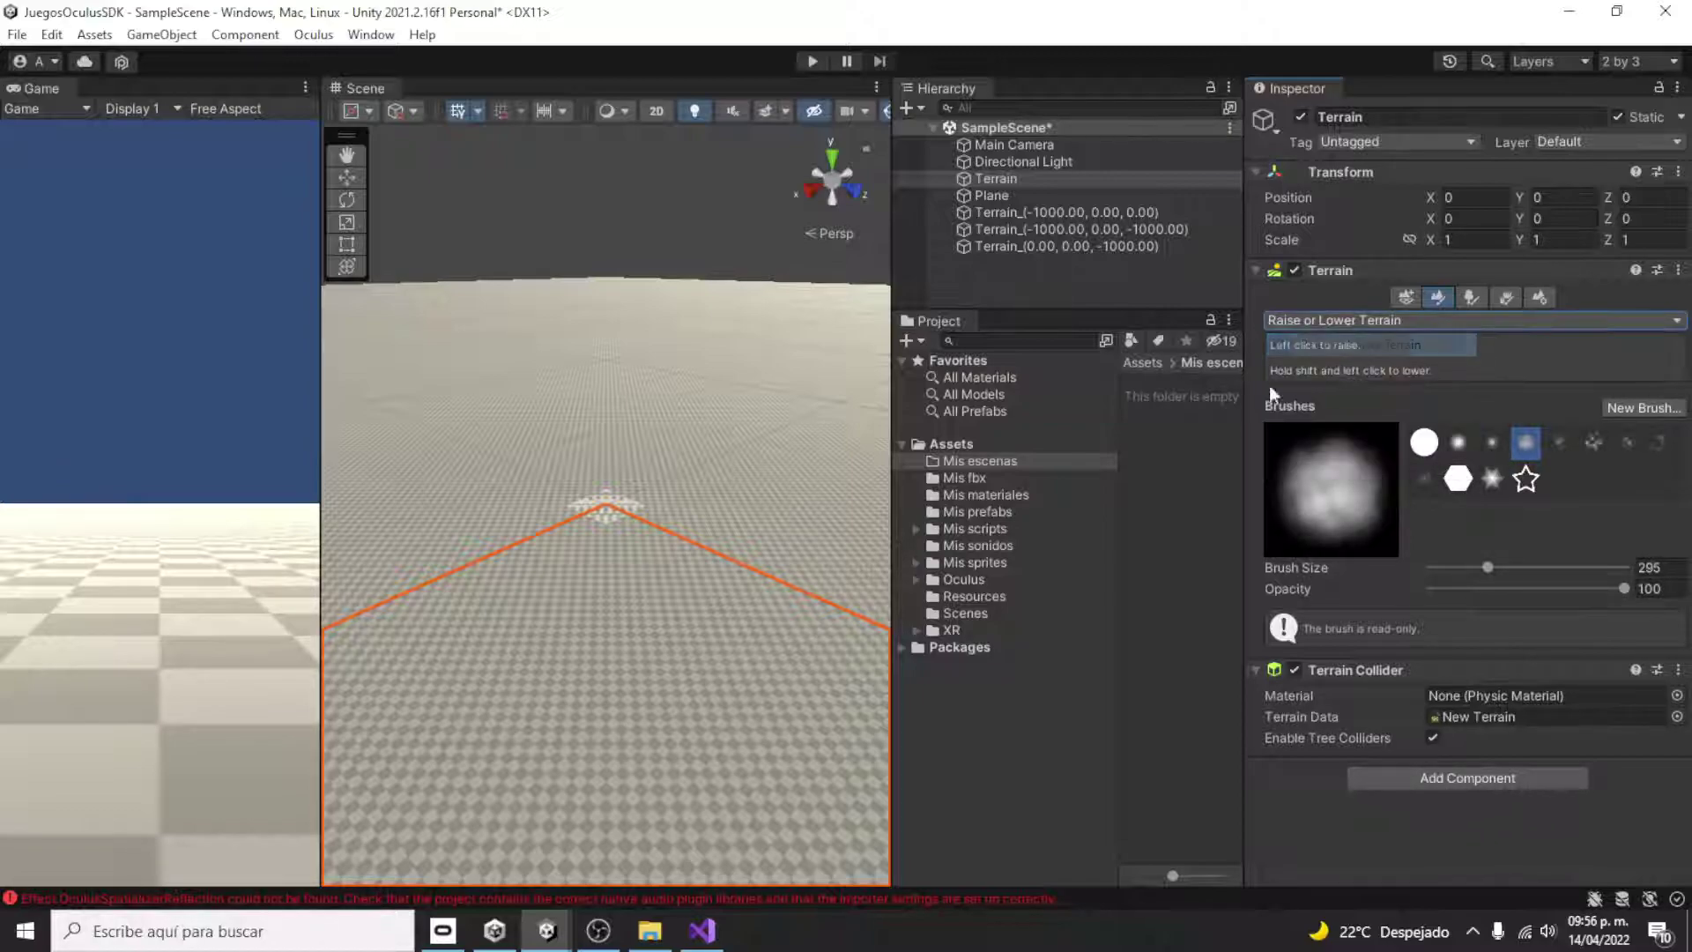
{"action": "left_click", "coordinate": [681, 465]}
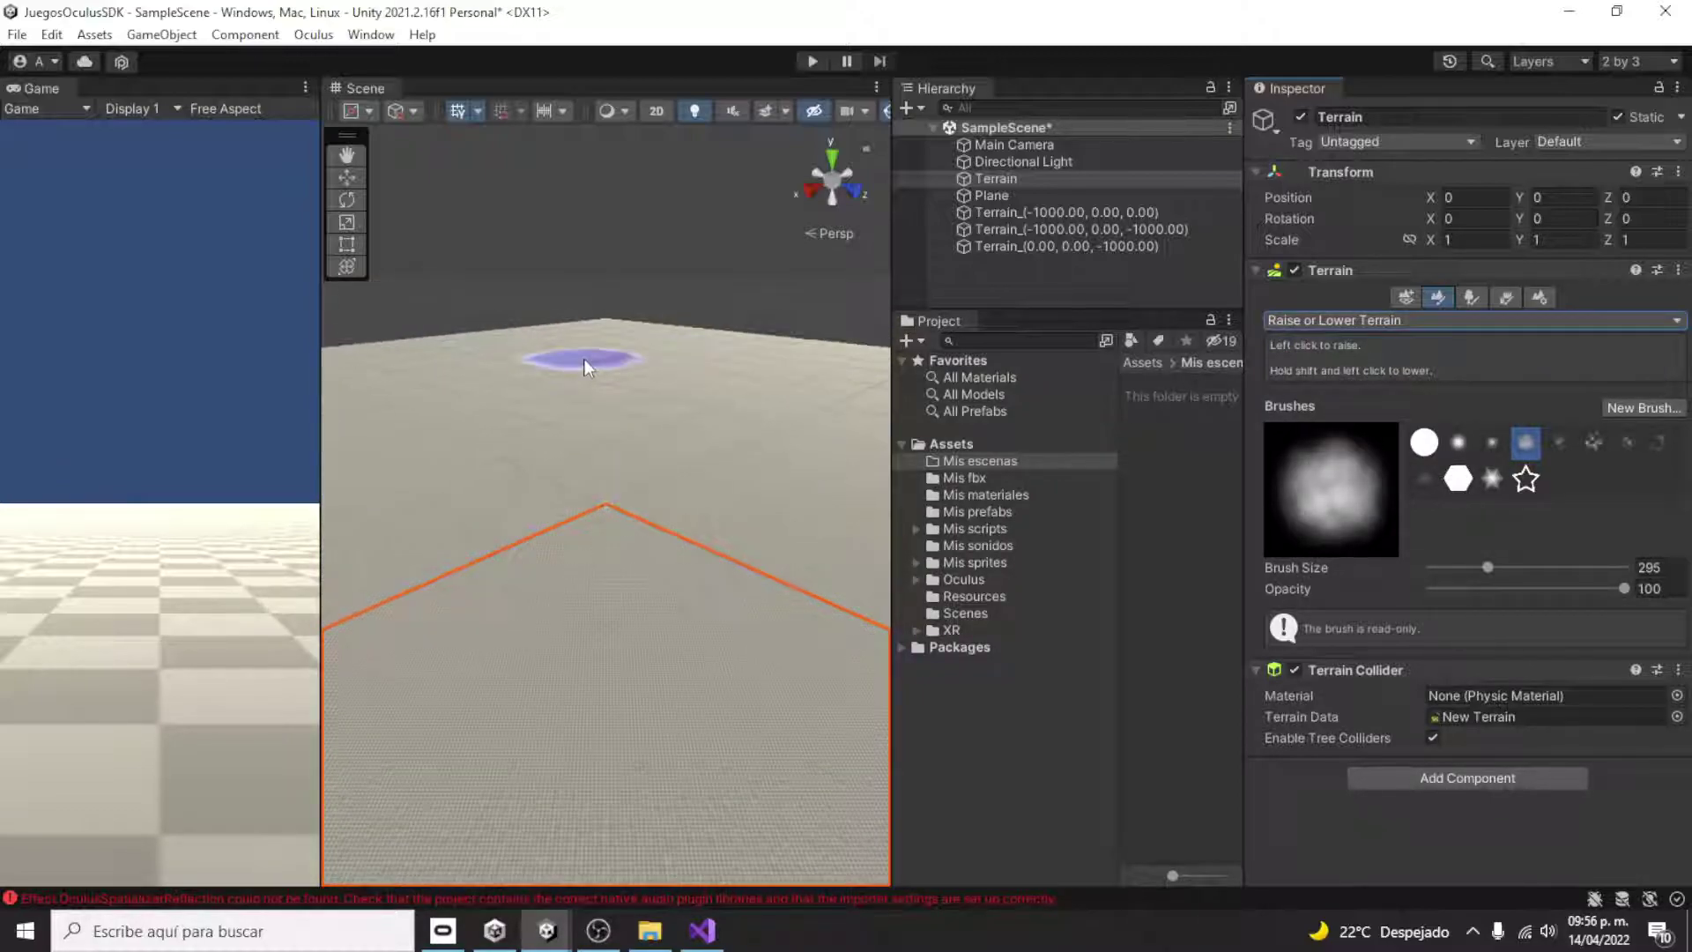
{"action": "left_click_drag", "start_coordinate": [584, 358], "coordinate": [780, 445], "text": "shift"}
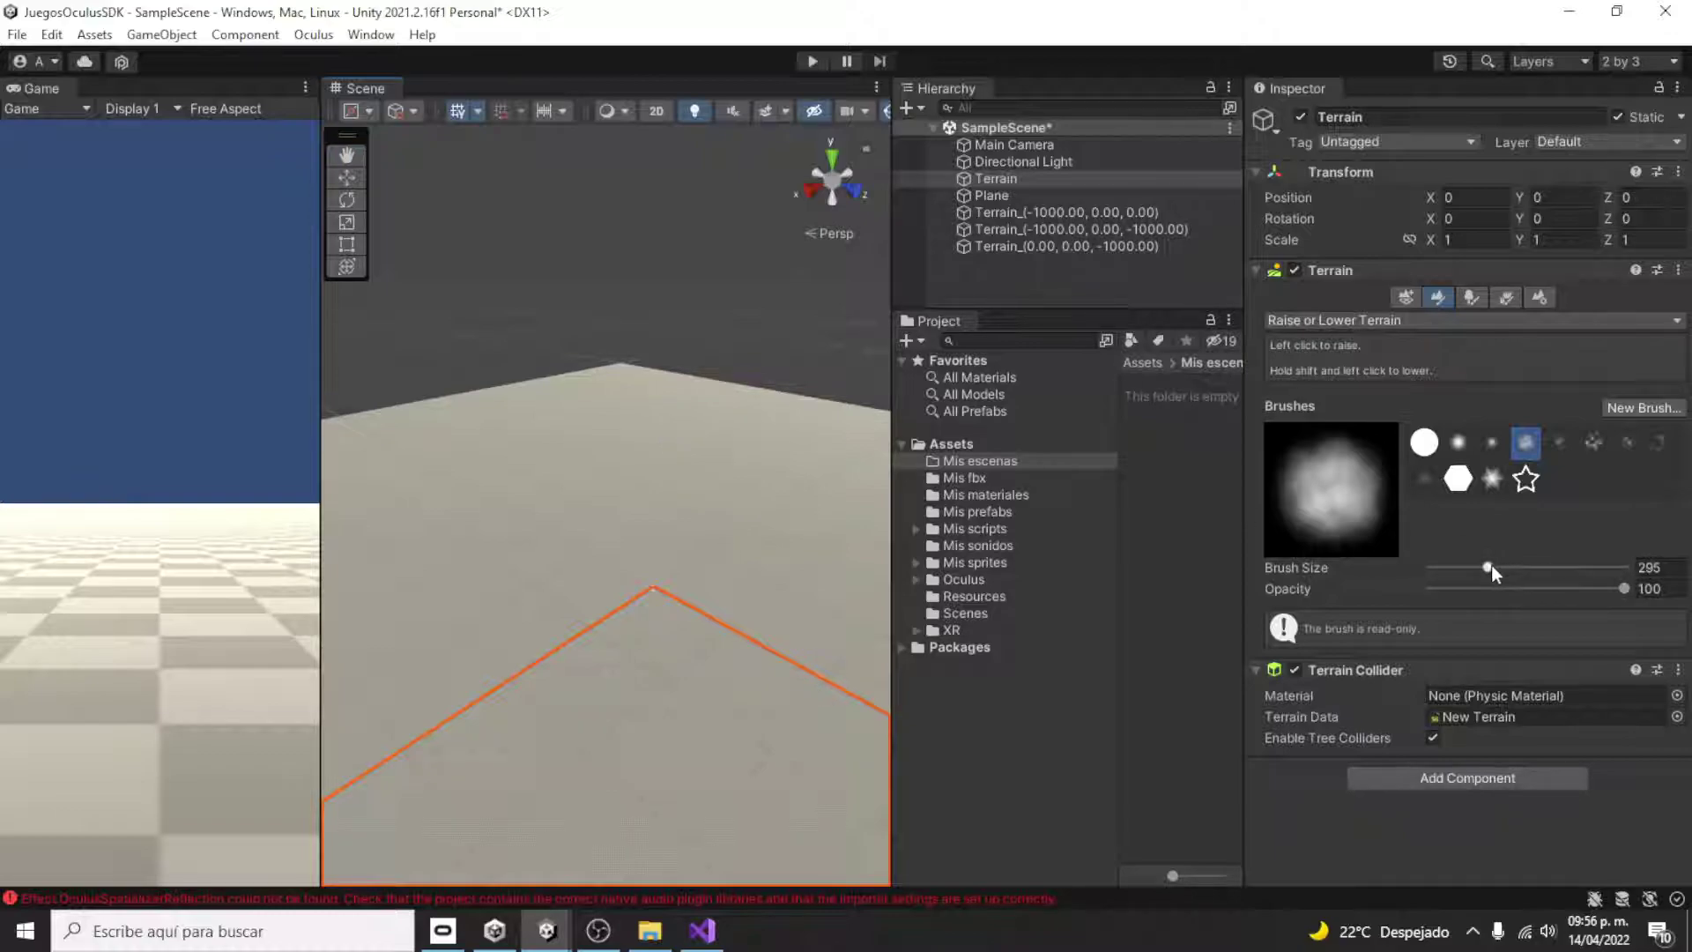
{"action": "left_click_drag", "start_coordinate": [1494, 568], "coordinate": [1512, 567]}
{"action": "left_click", "coordinate": [650, 393]}
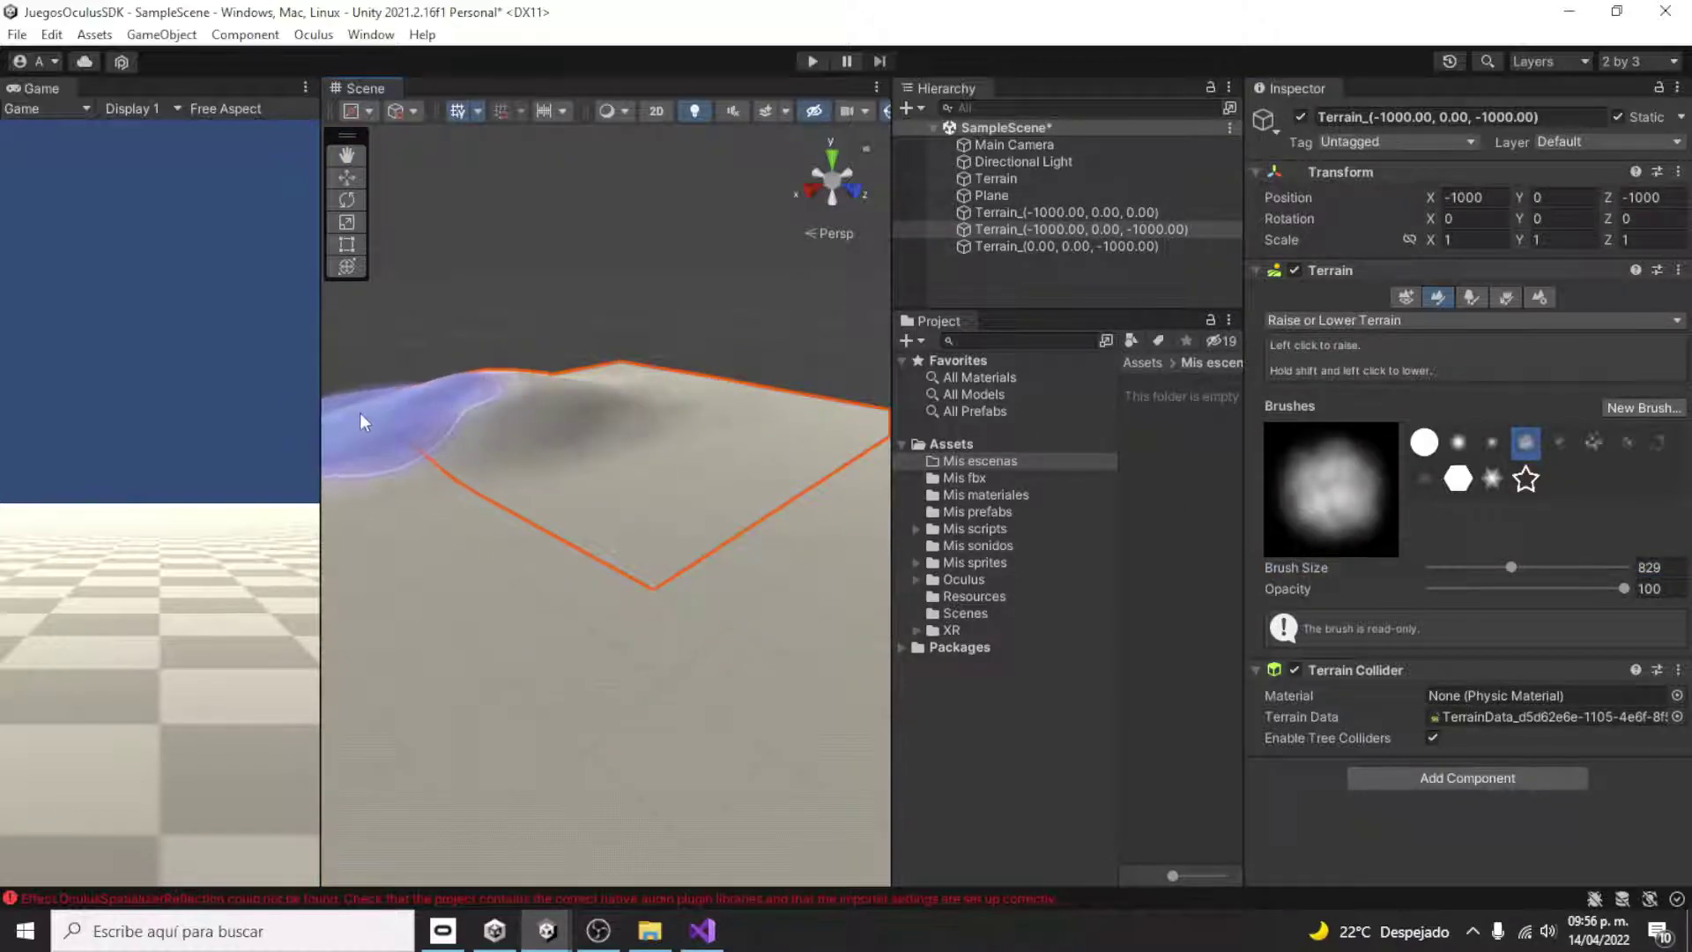
{"action": "left_click", "coordinate": [331, 432]}
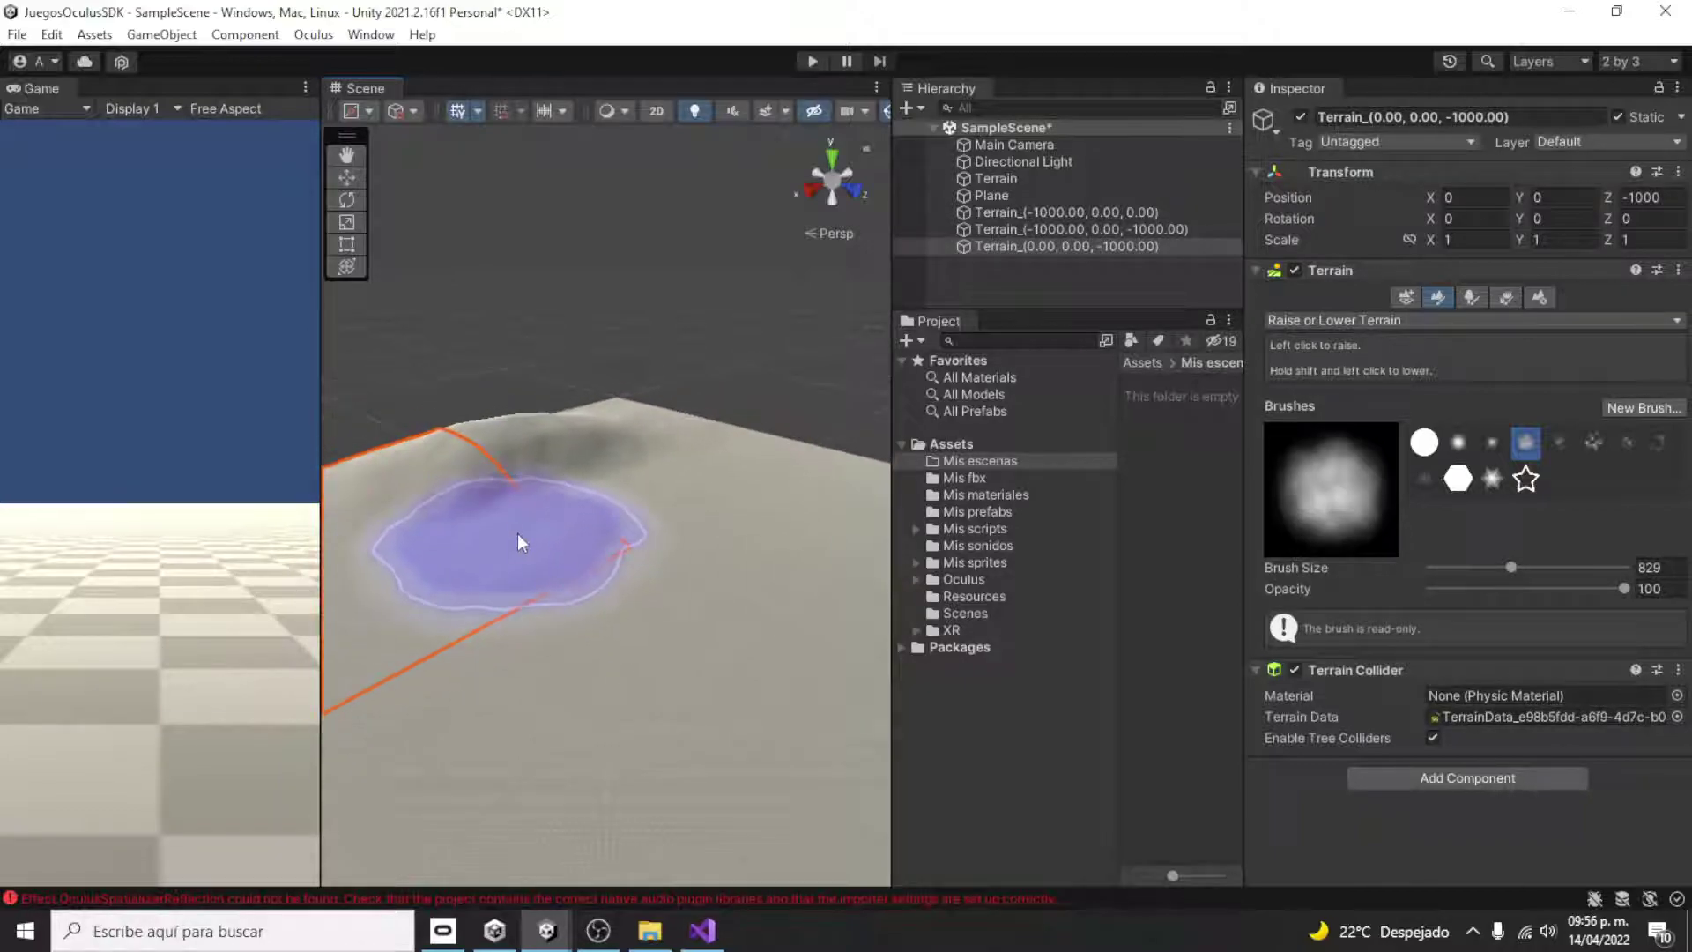
- Sculpt bumpy hills across the lower terrain using brush sizes about 223 and 192
{"action": "scroll", "coordinate": [516, 532], "scroll_direction": "down", "scroll_amount": 3}
{"action": "scroll", "coordinate": [423, 548], "scroll_direction": "down", "scroll_amount": 3}
{"action": "left_click_drag", "start_coordinate": [446, 622], "coordinate": [668, 738]}
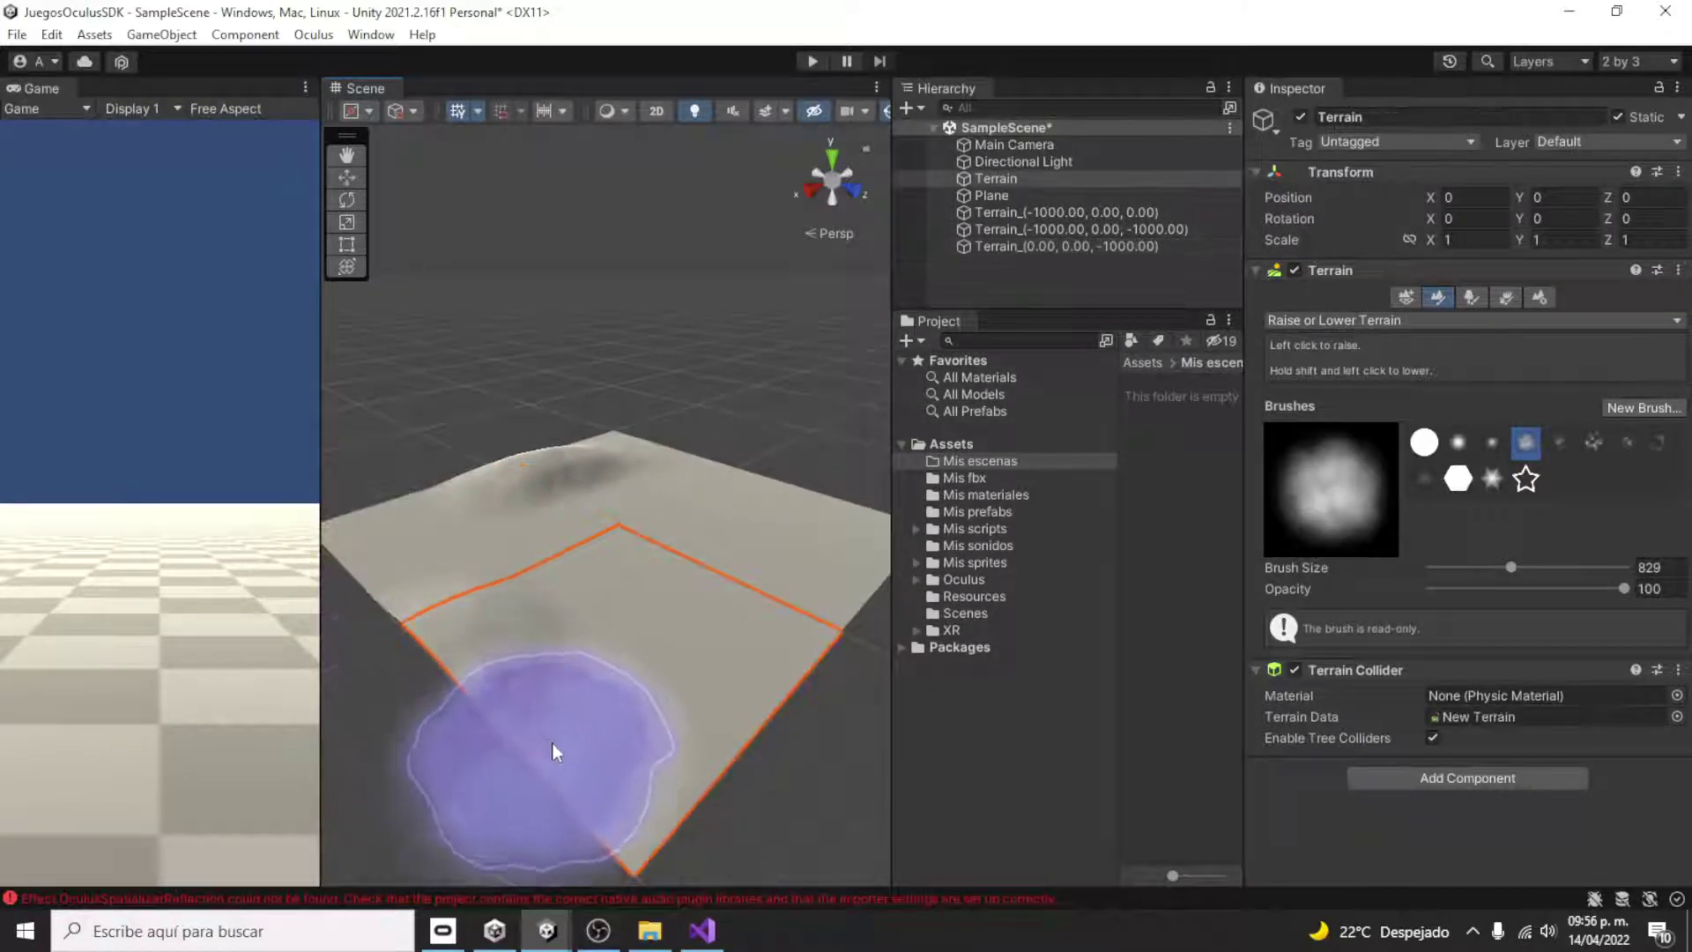
{"action": "left_click_drag", "start_coordinate": [1511, 567], "coordinate": [1480, 566]}
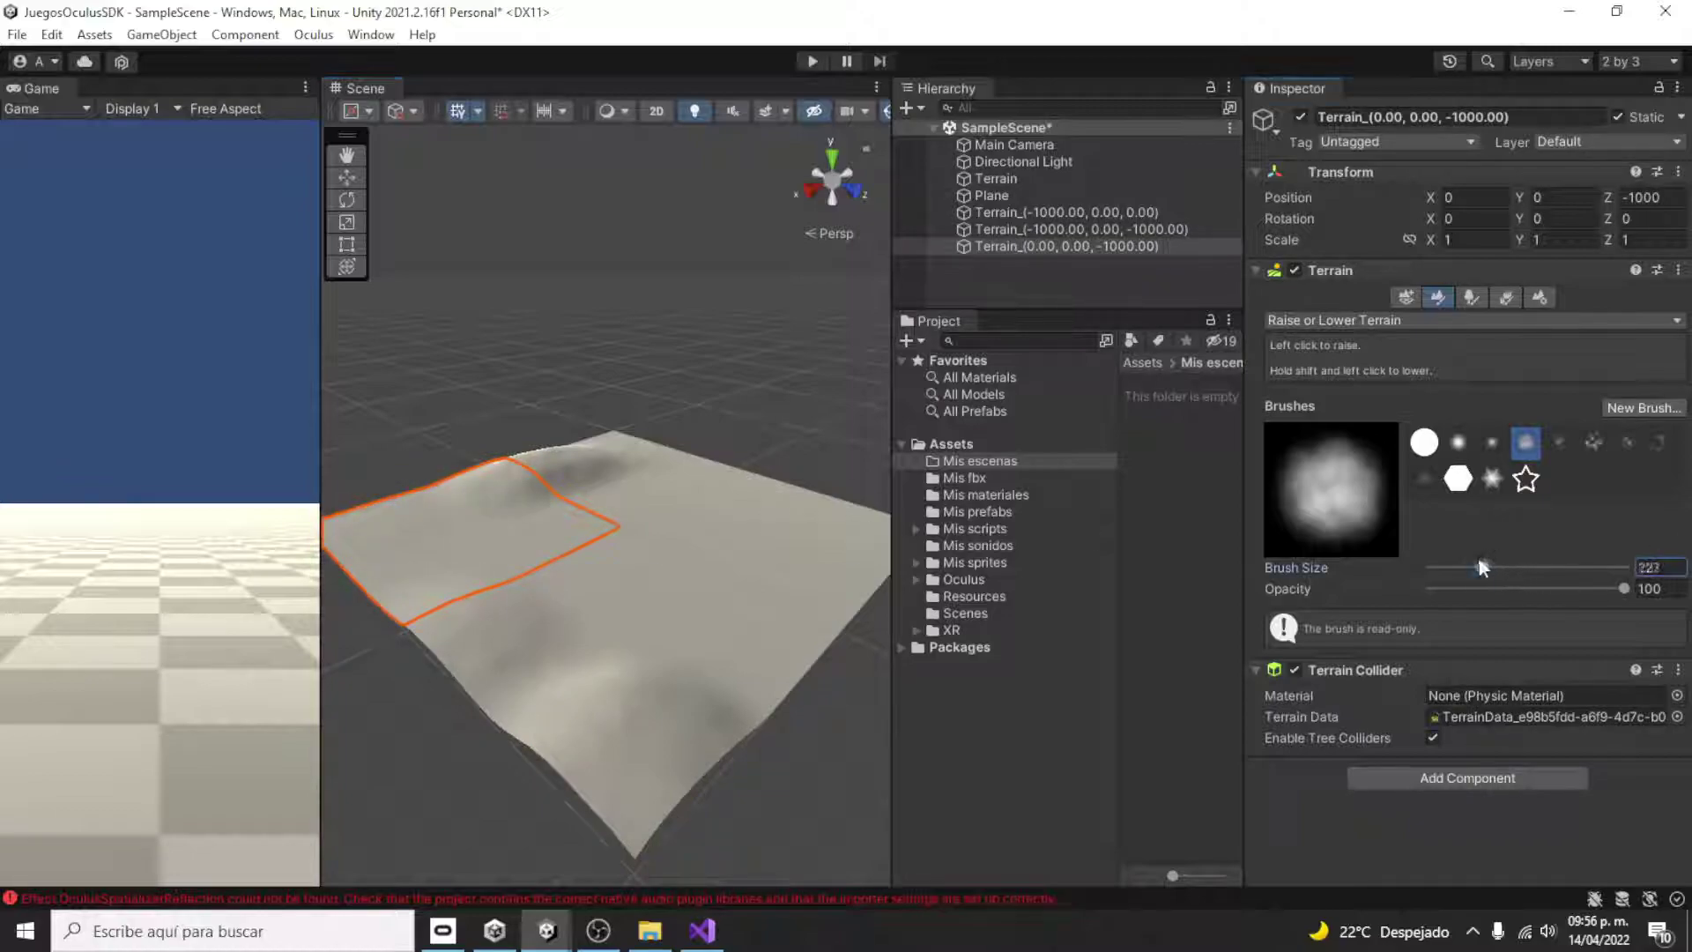
{"action": "left_click_drag", "start_coordinate": [487, 505], "coordinate": [411, 514]}
{"action": "left_click_drag", "start_coordinate": [1462, 570], "coordinate": [1485, 572]}
{"action": "left_click_drag", "start_coordinate": [486, 535], "coordinate": [484, 498]}
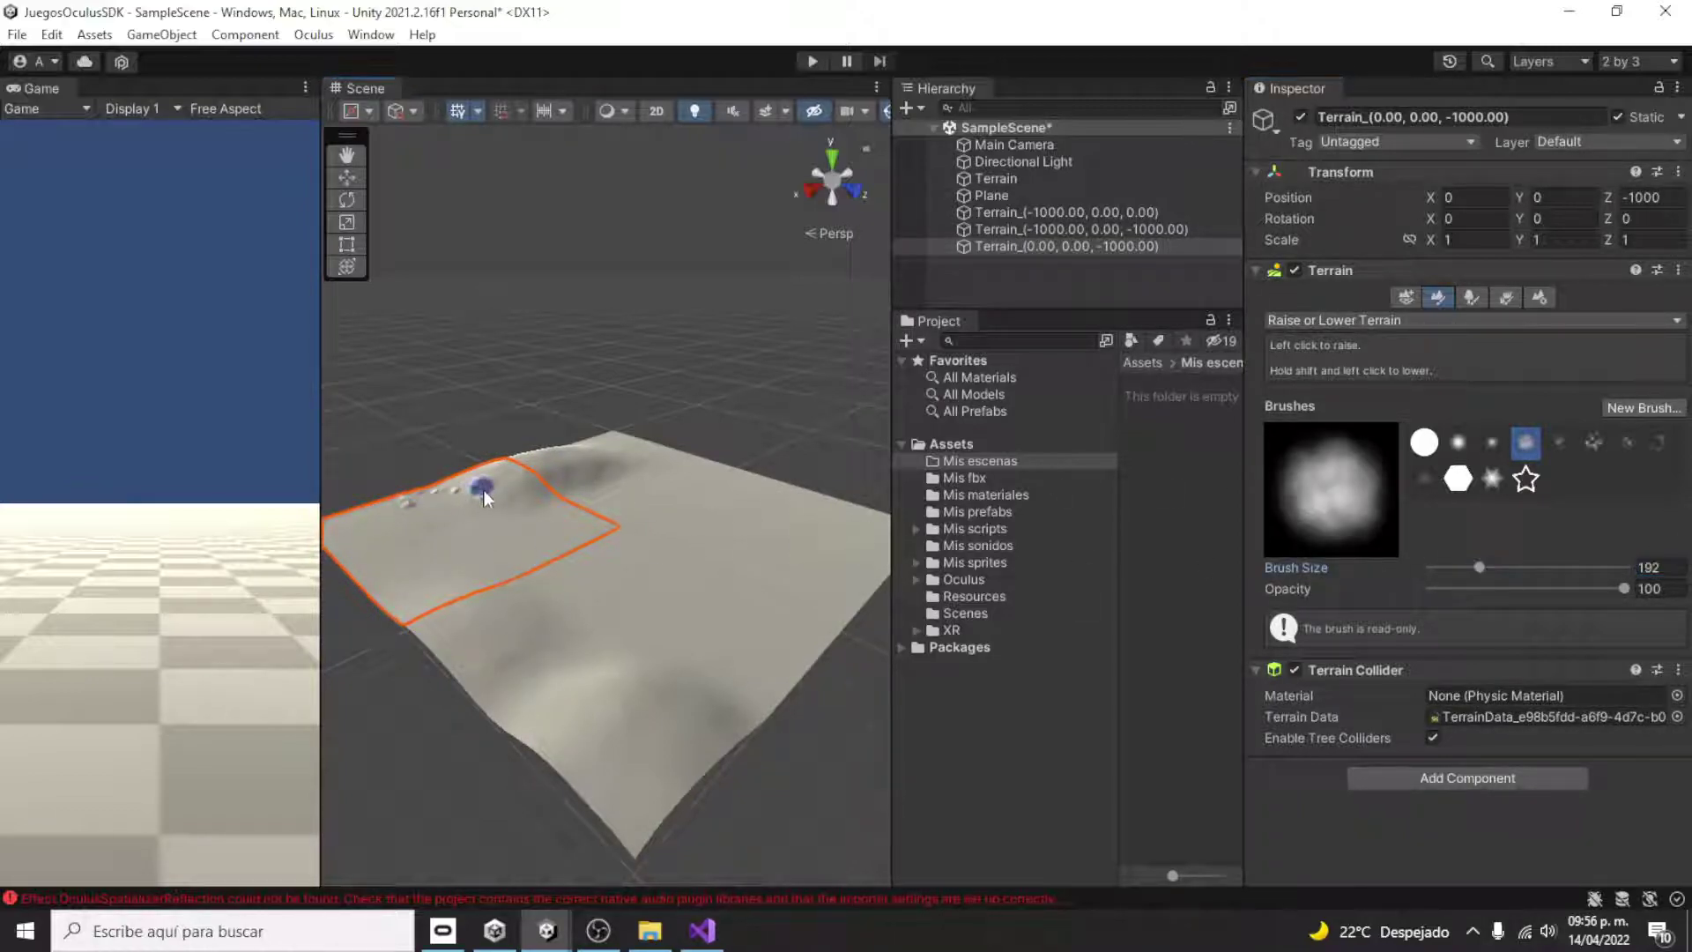
{"action": "left_click_drag", "start_coordinate": [596, 454], "coordinate": [748, 488]}
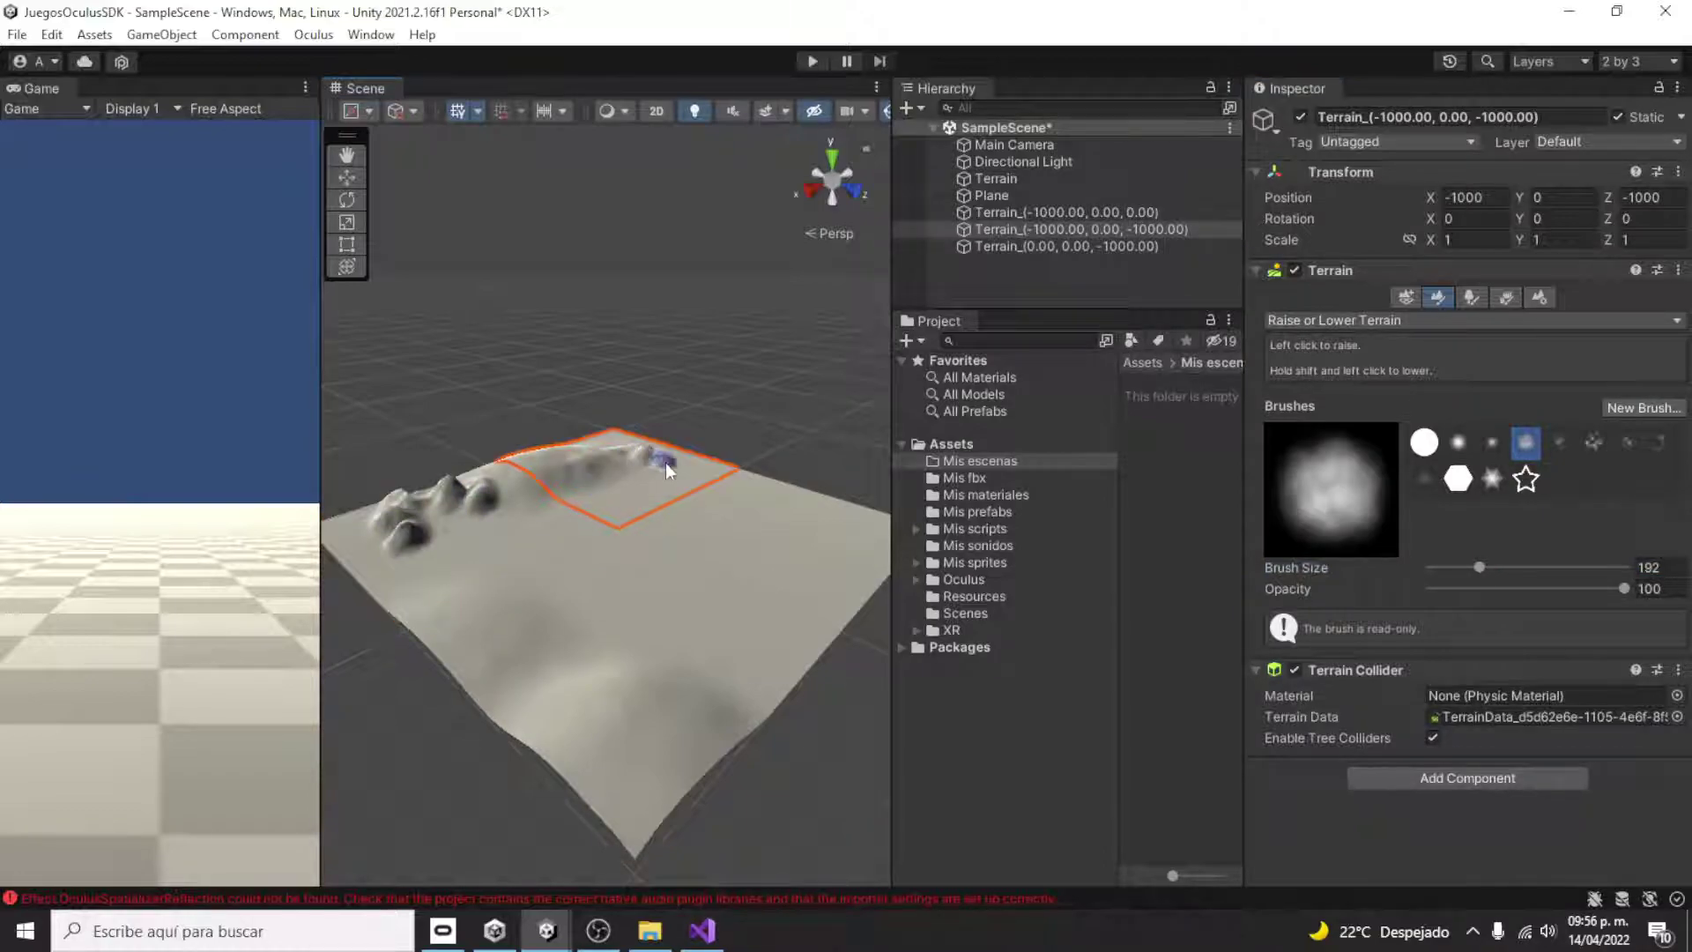
- Raise a tall peak with bumps on the original terrain tile, undoing one stroke
{"action": "left_click", "coordinate": [736, 474]}
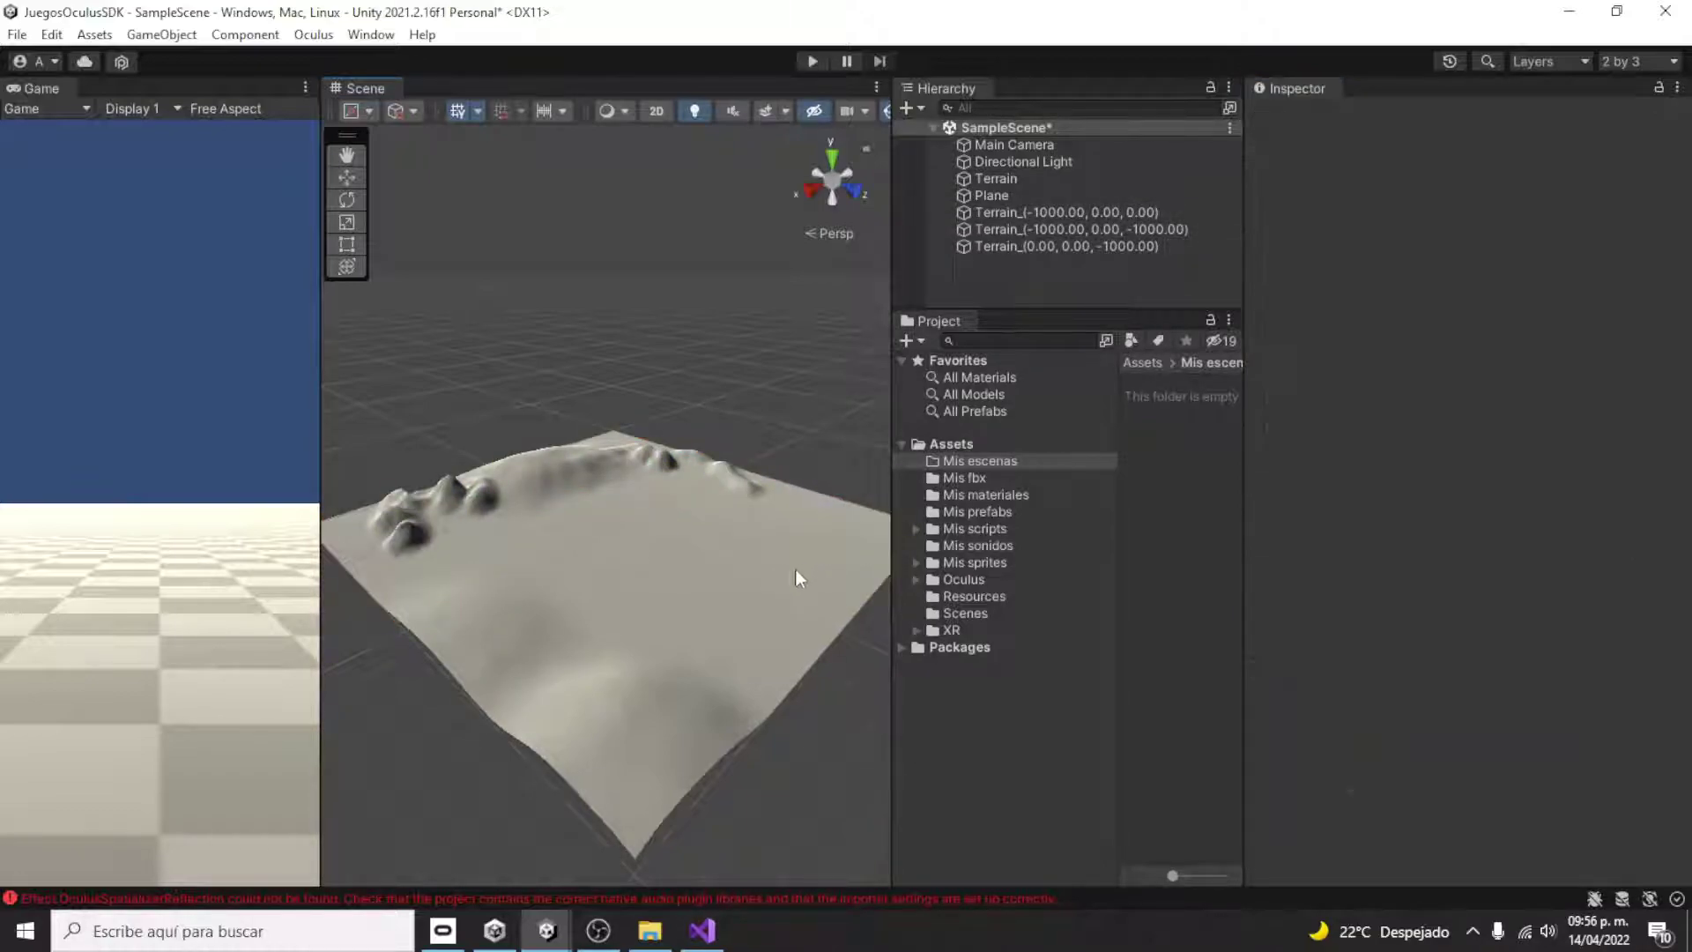
{"action": "left_click", "coordinate": [606, 610]}
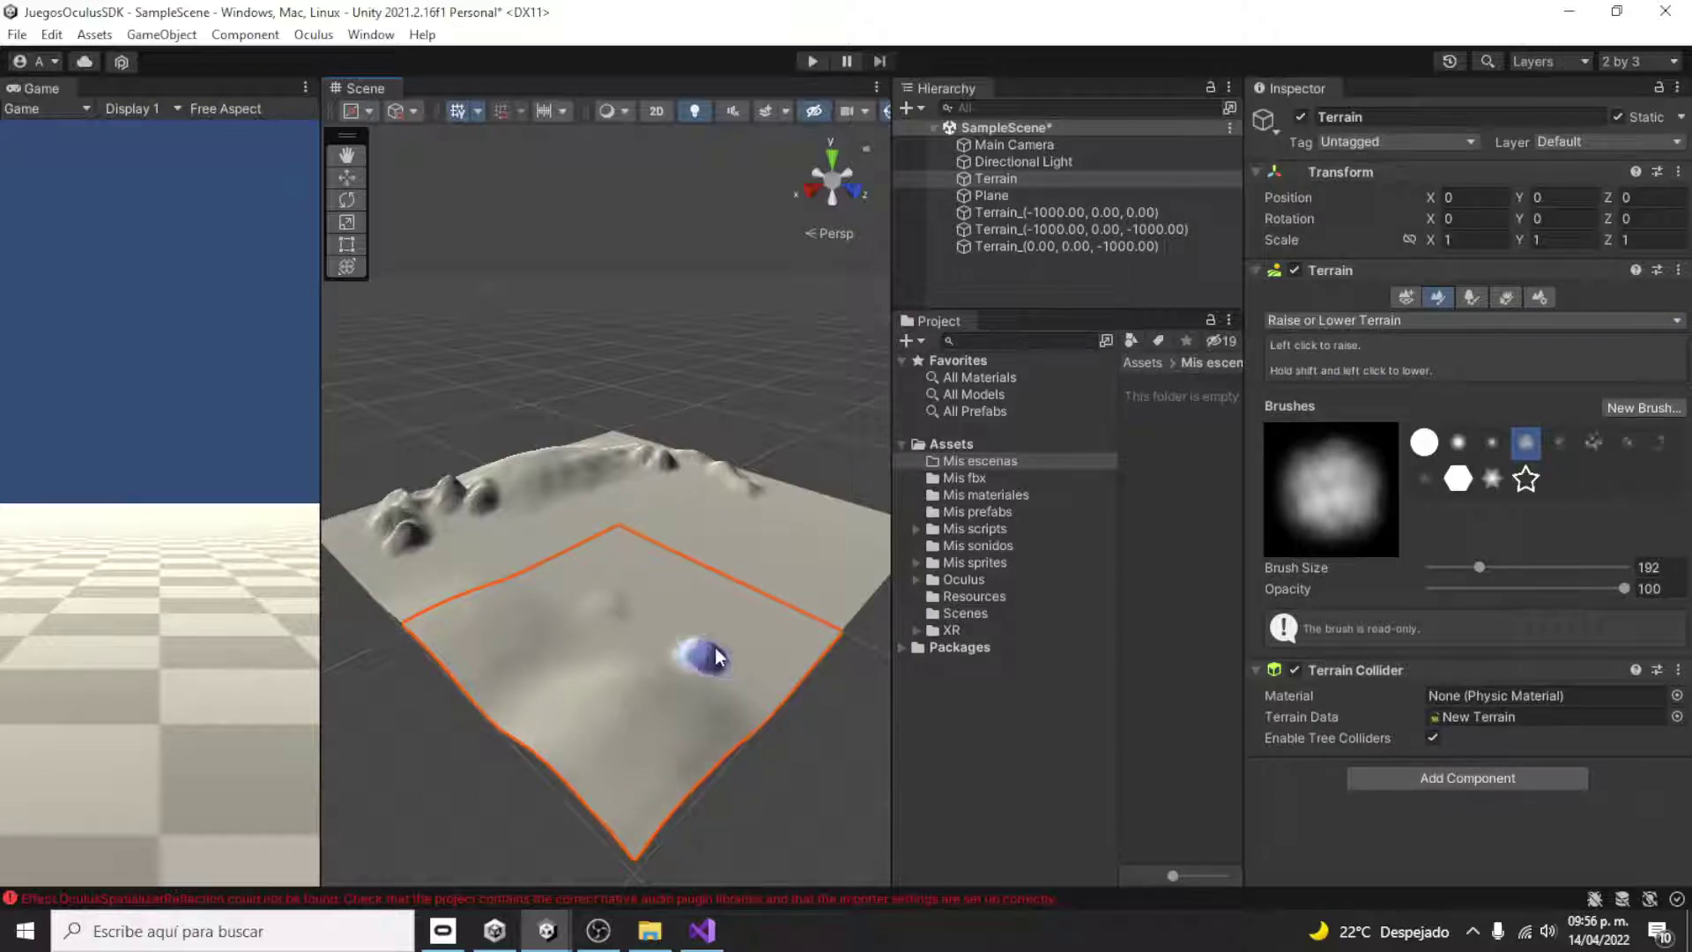
{"action": "left_click_drag", "start_coordinate": [715, 647], "coordinate": [850, 538]}
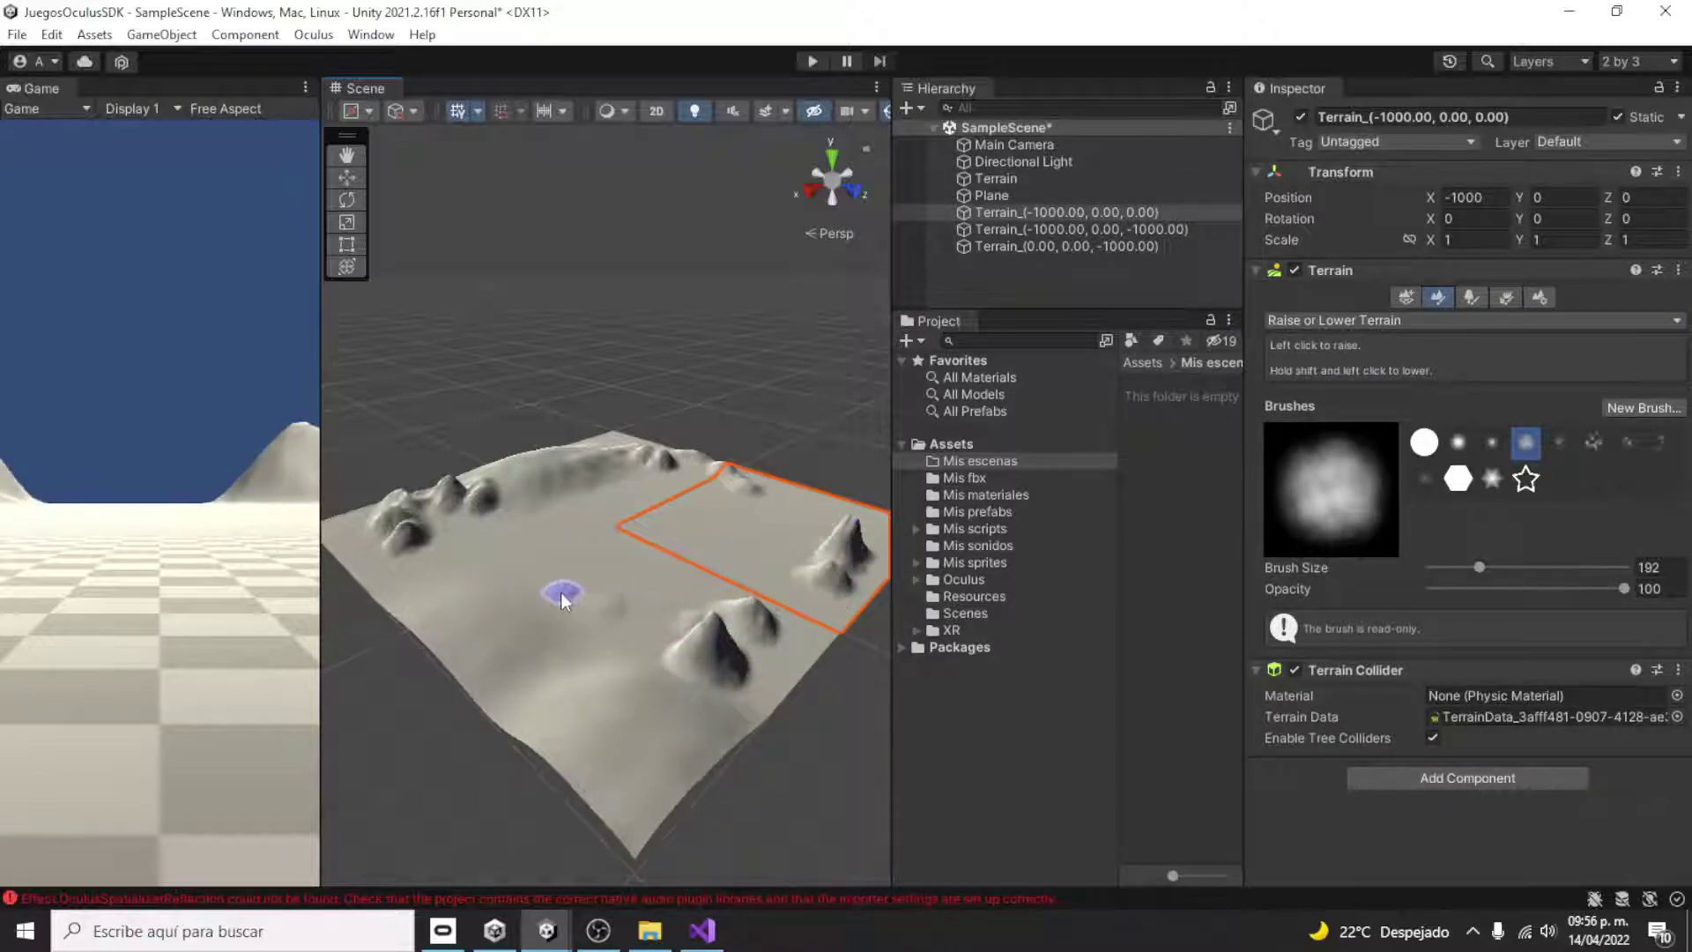
{"action": "left_click_drag", "start_coordinate": [558, 593], "coordinate": [606, 437], "text": "alt"}
{"action": "key", "text": "ctrl+z"}
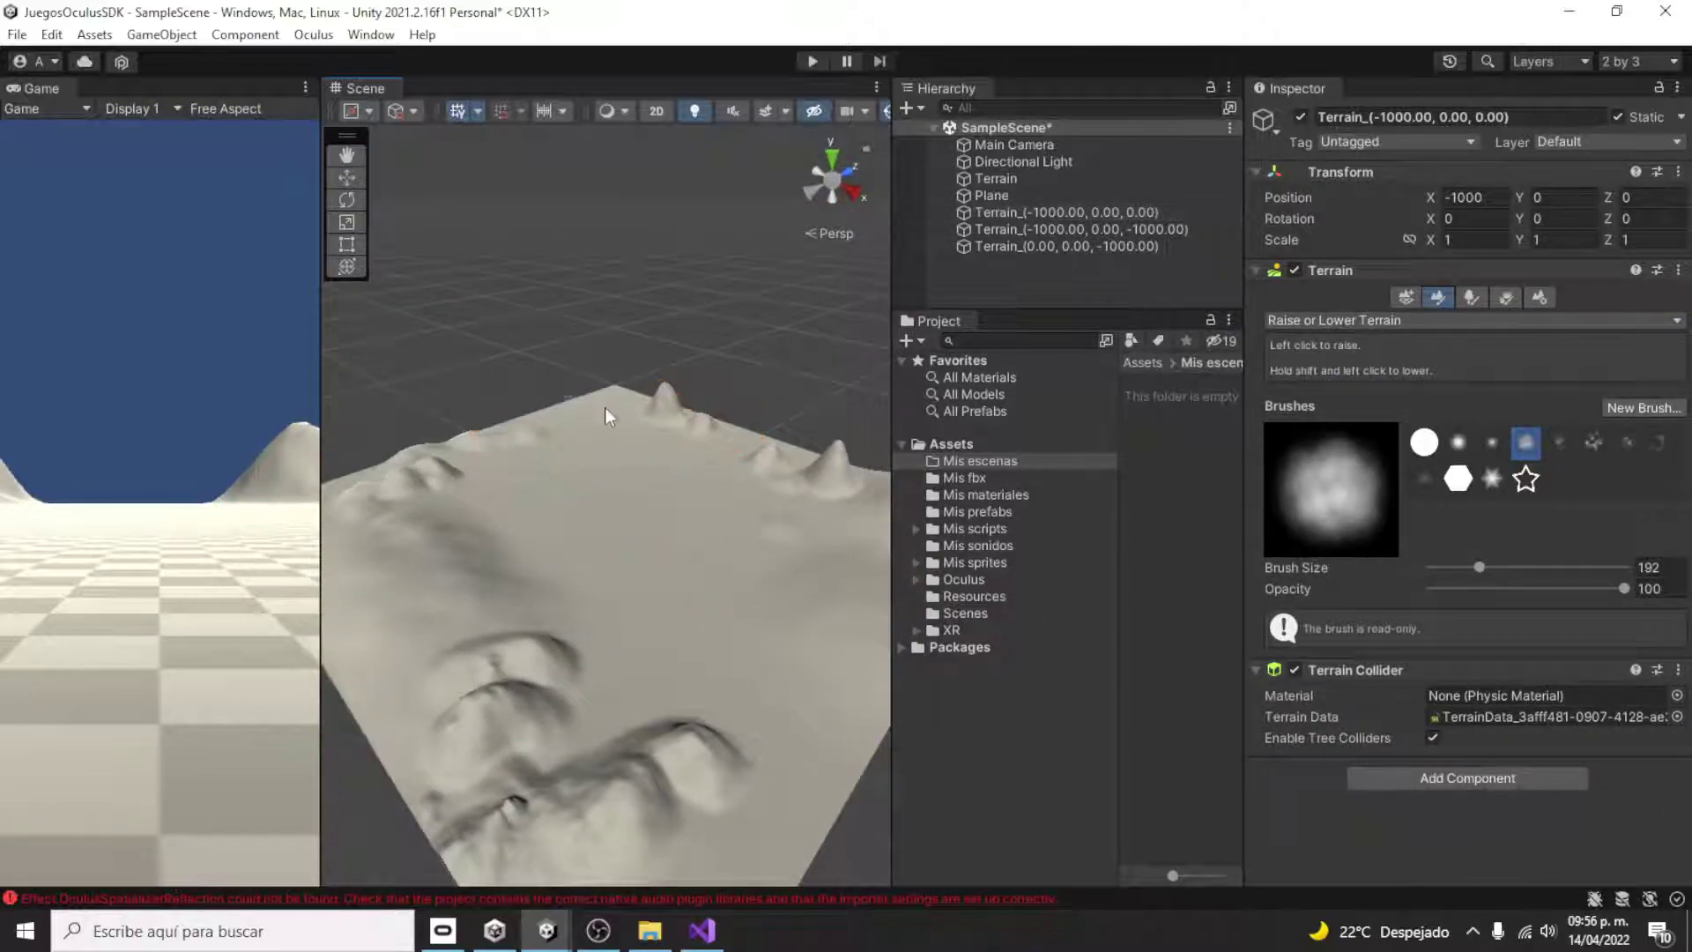
- Raise more bumps and a new spike across the original and neighbouring tiles
{"action": "left_click", "coordinate": [603, 519]}
{"action": "left_click_drag", "start_coordinate": [604, 520], "coordinate": [773, 484], "text": "alt"}
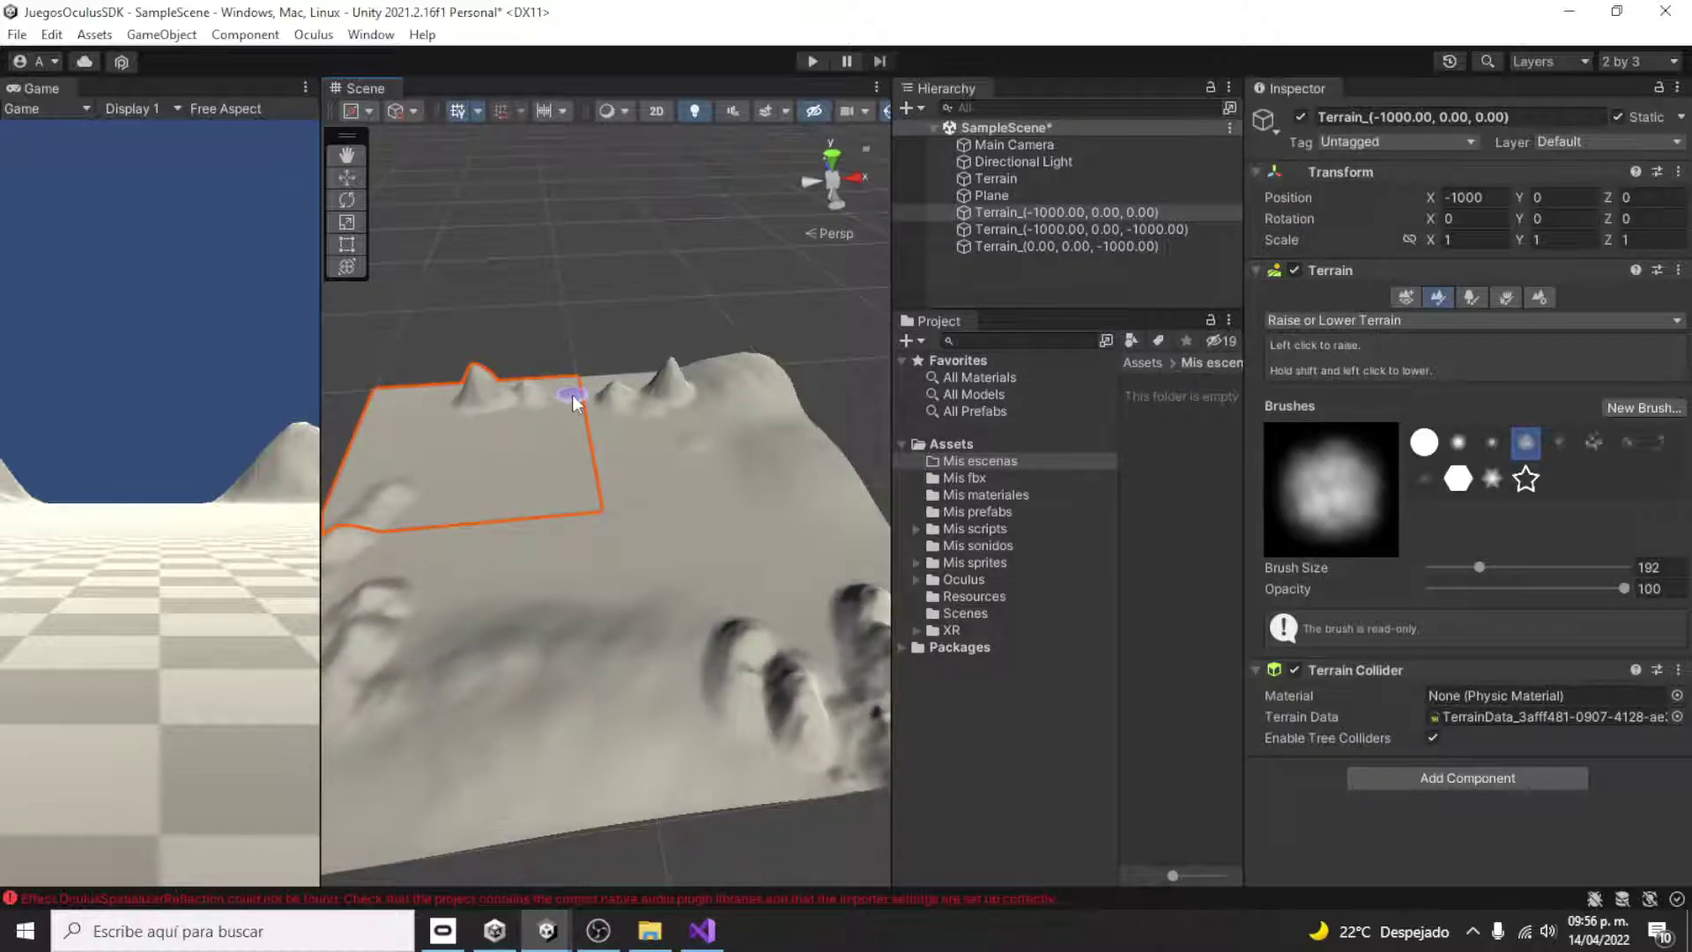
{"action": "left_click_drag", "start_coordinate": [567, 378], "coordinate": [585, 389]}
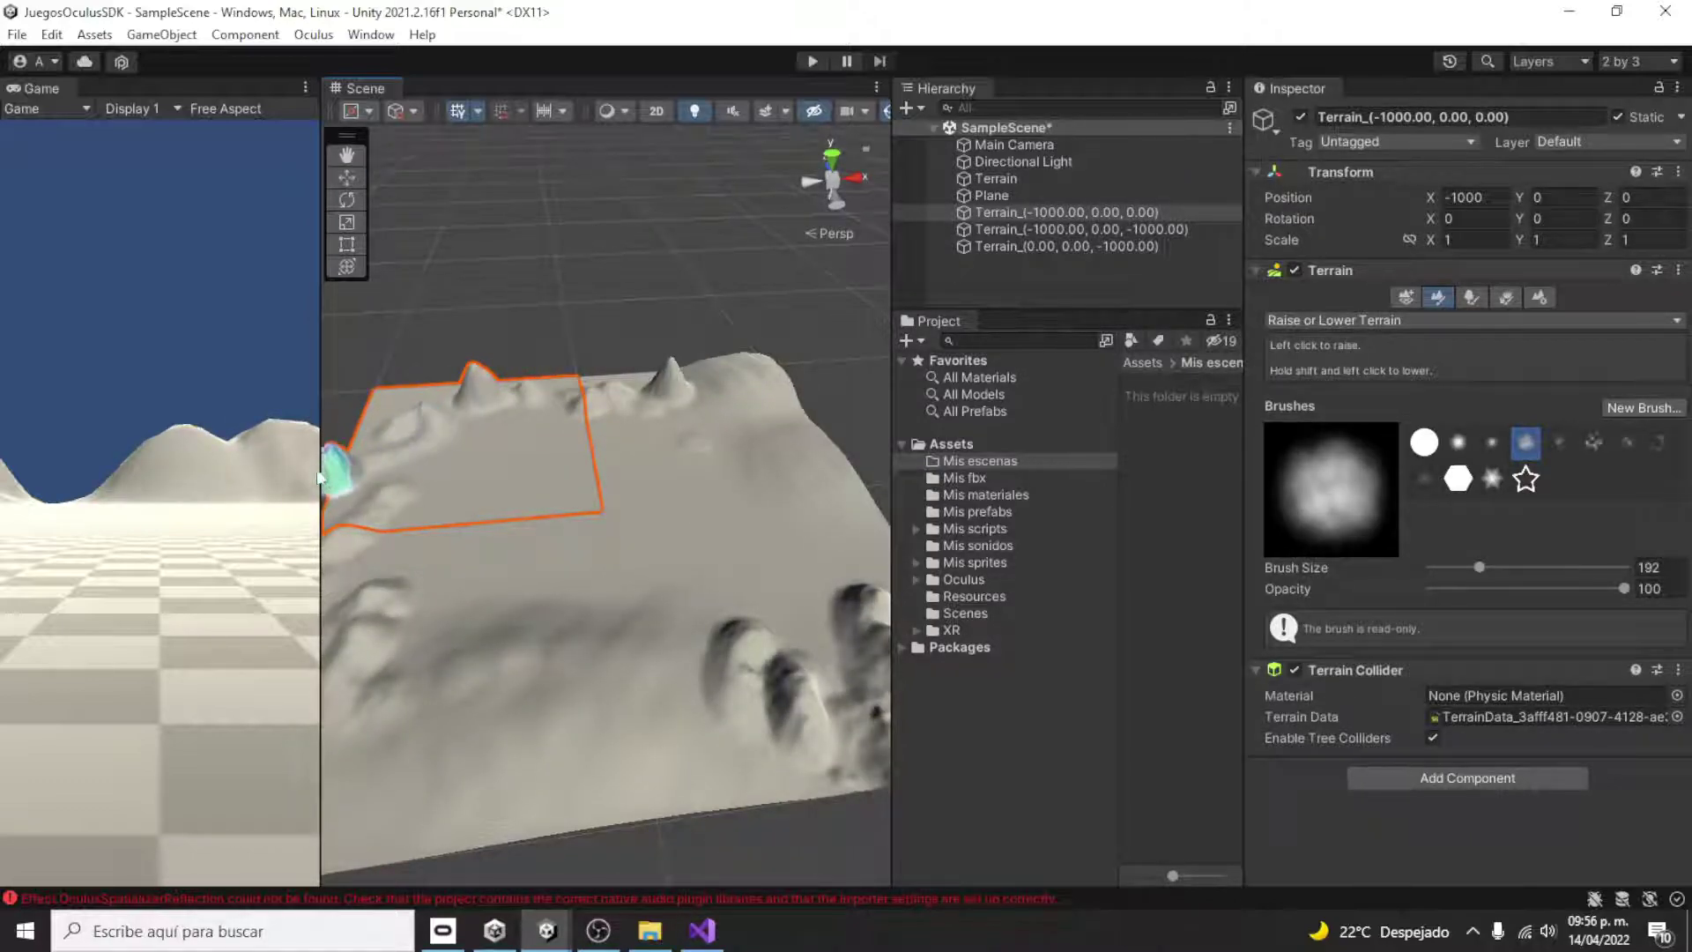
{"action": "left_click", "coordinate": [624, 405]}
{"action": "left_click_drag", "start_coordinate": [805, 443], "coordinate": [681, 459]}
{"action": "left_click", "coordinate": [515, 423]}
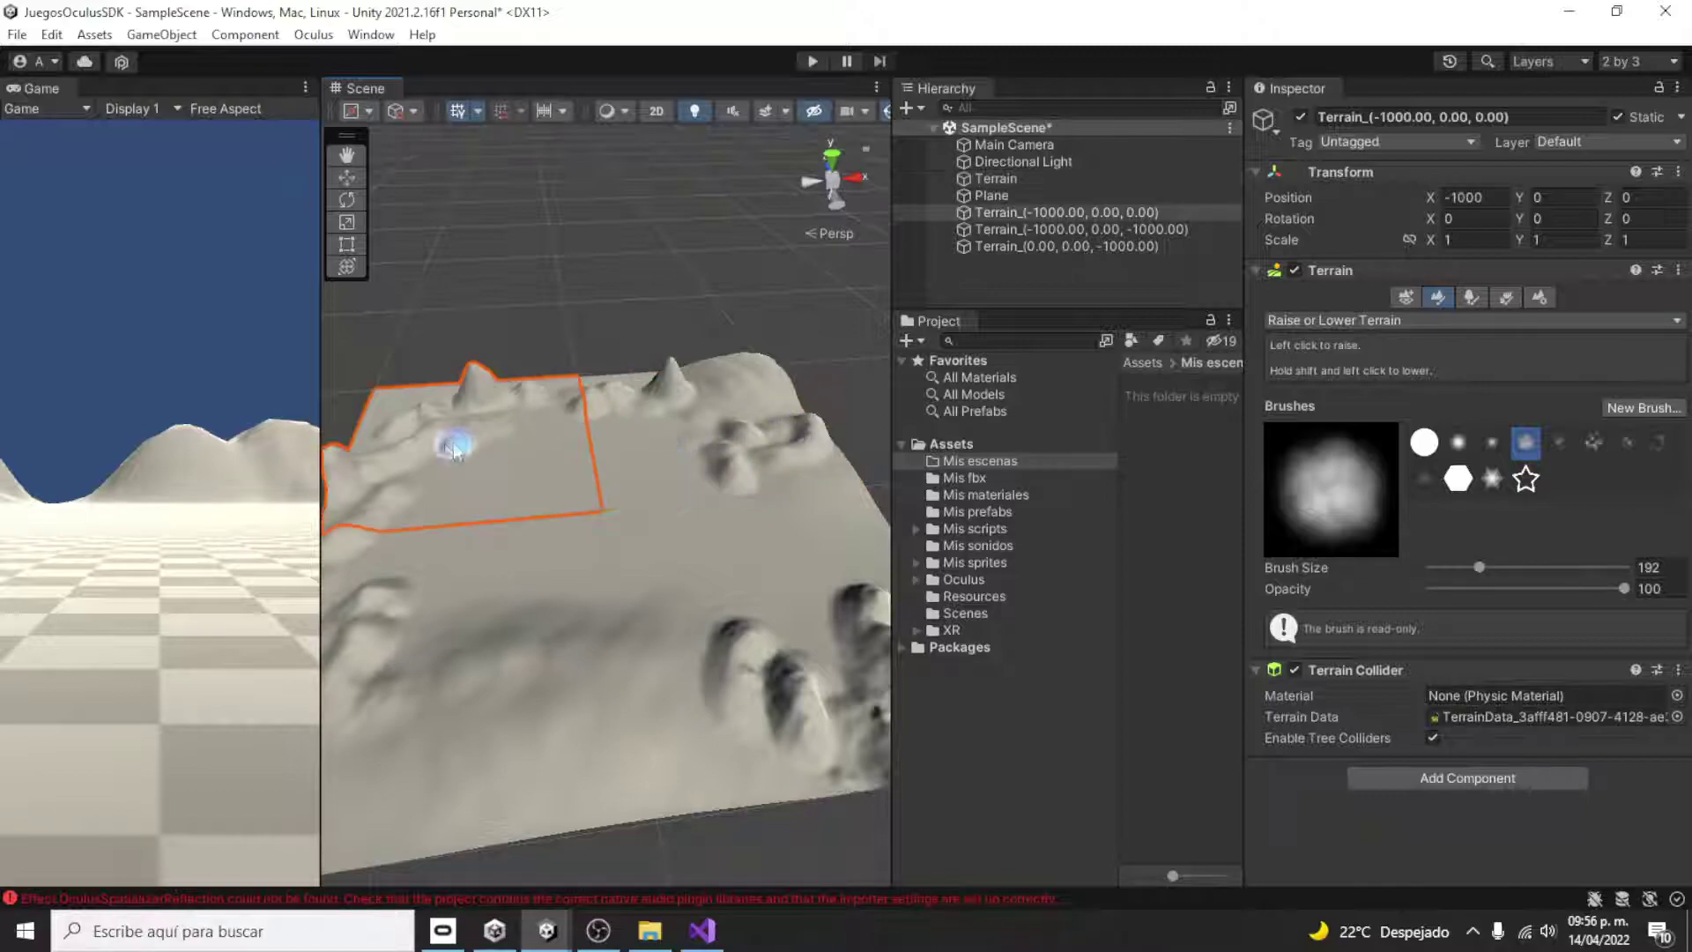
{"action": "left_click_drag", "start_coordinate": [555, 423], "coordinate": [660, 378]}
{"action": "scroll", "coordinate": [640, 424], "scroll_direction": "up", "scroll_amount": 2}
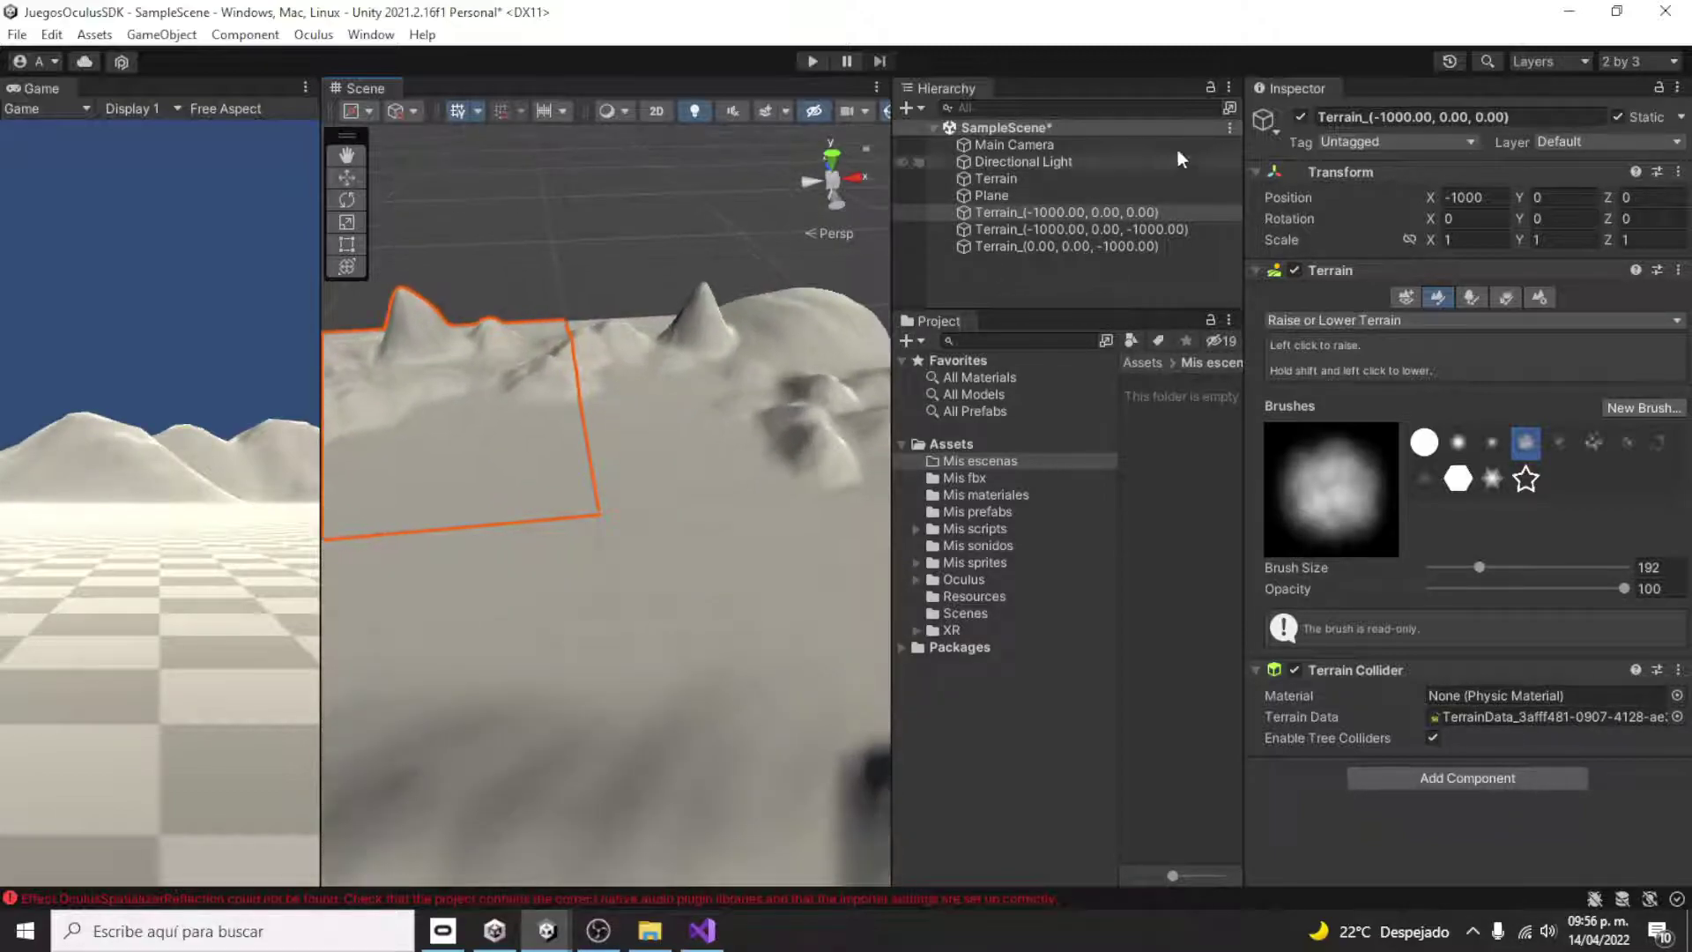
- Rename the Directional Light to 'luz' and make it a Point light with range 89.98
{"action": "left_click", "coordinate": [1063, 163]}
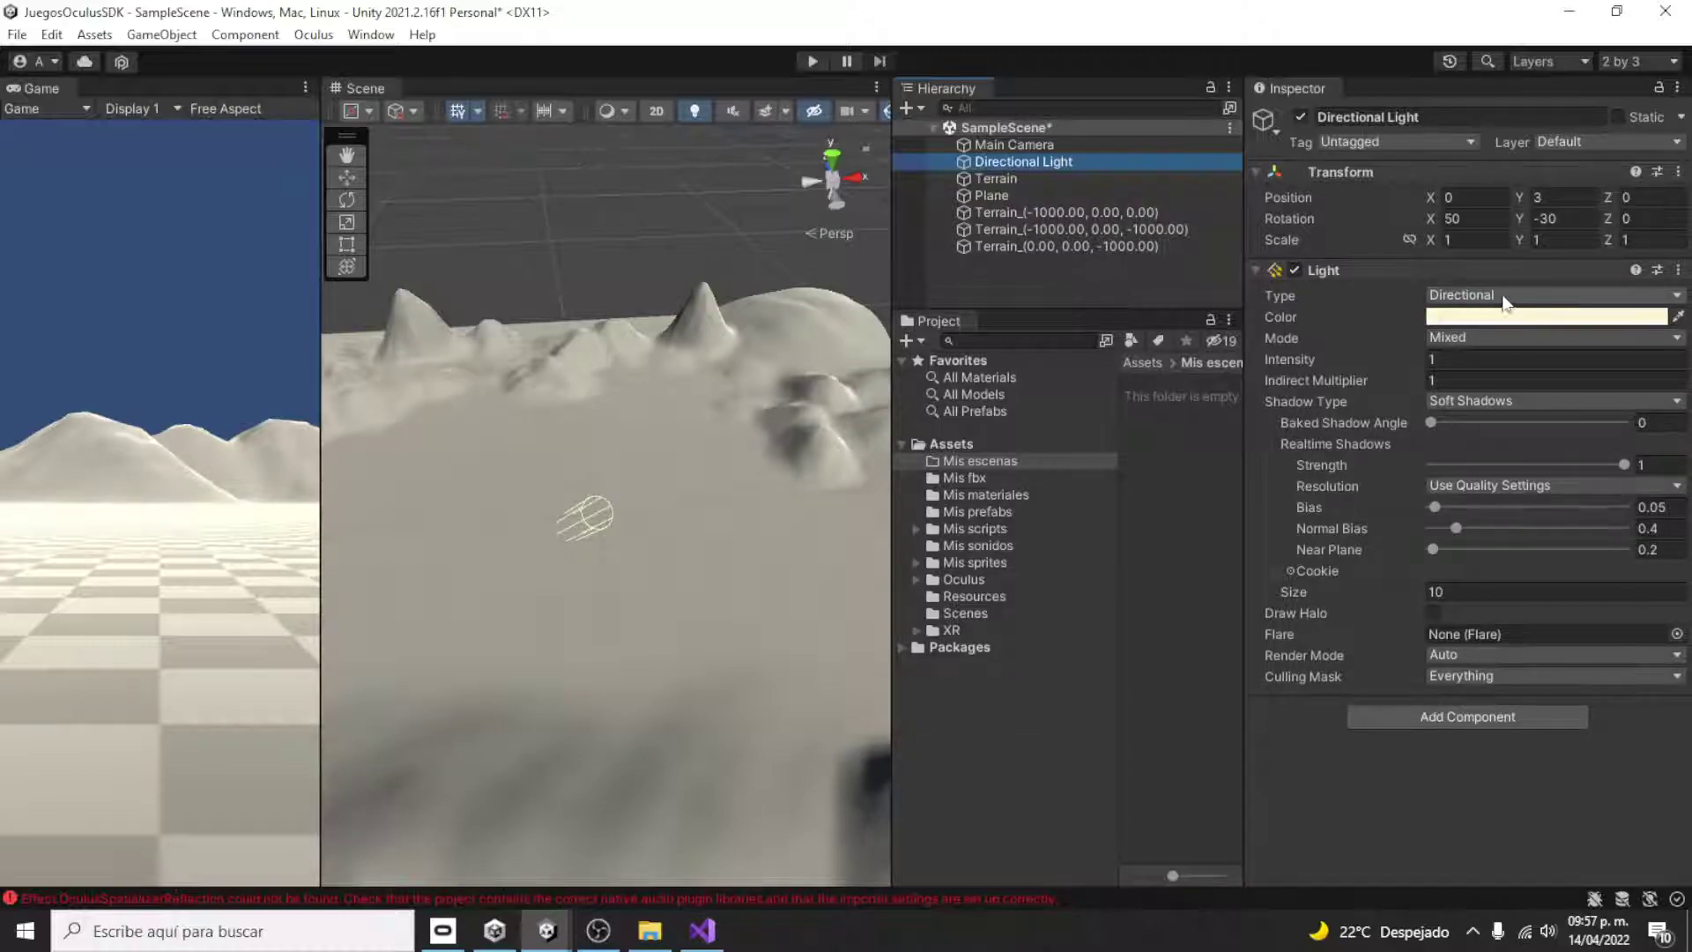
{"action": "left_click", "coordinate": [1413, 119]}
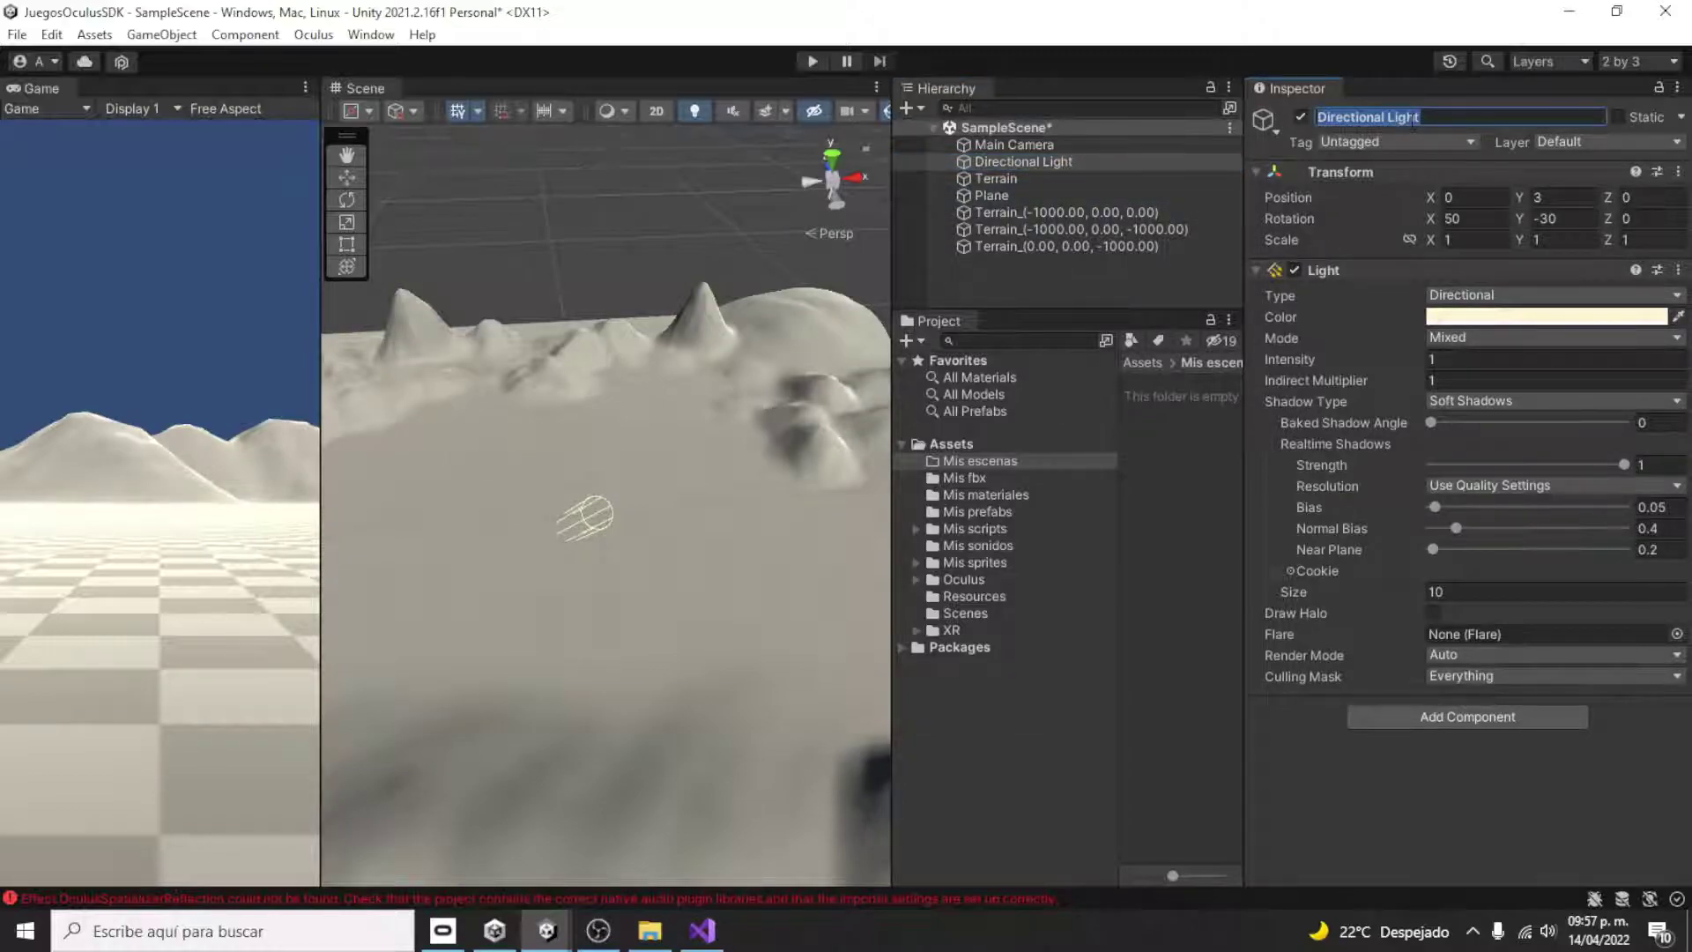
{"action": "type", "text": "luz"}
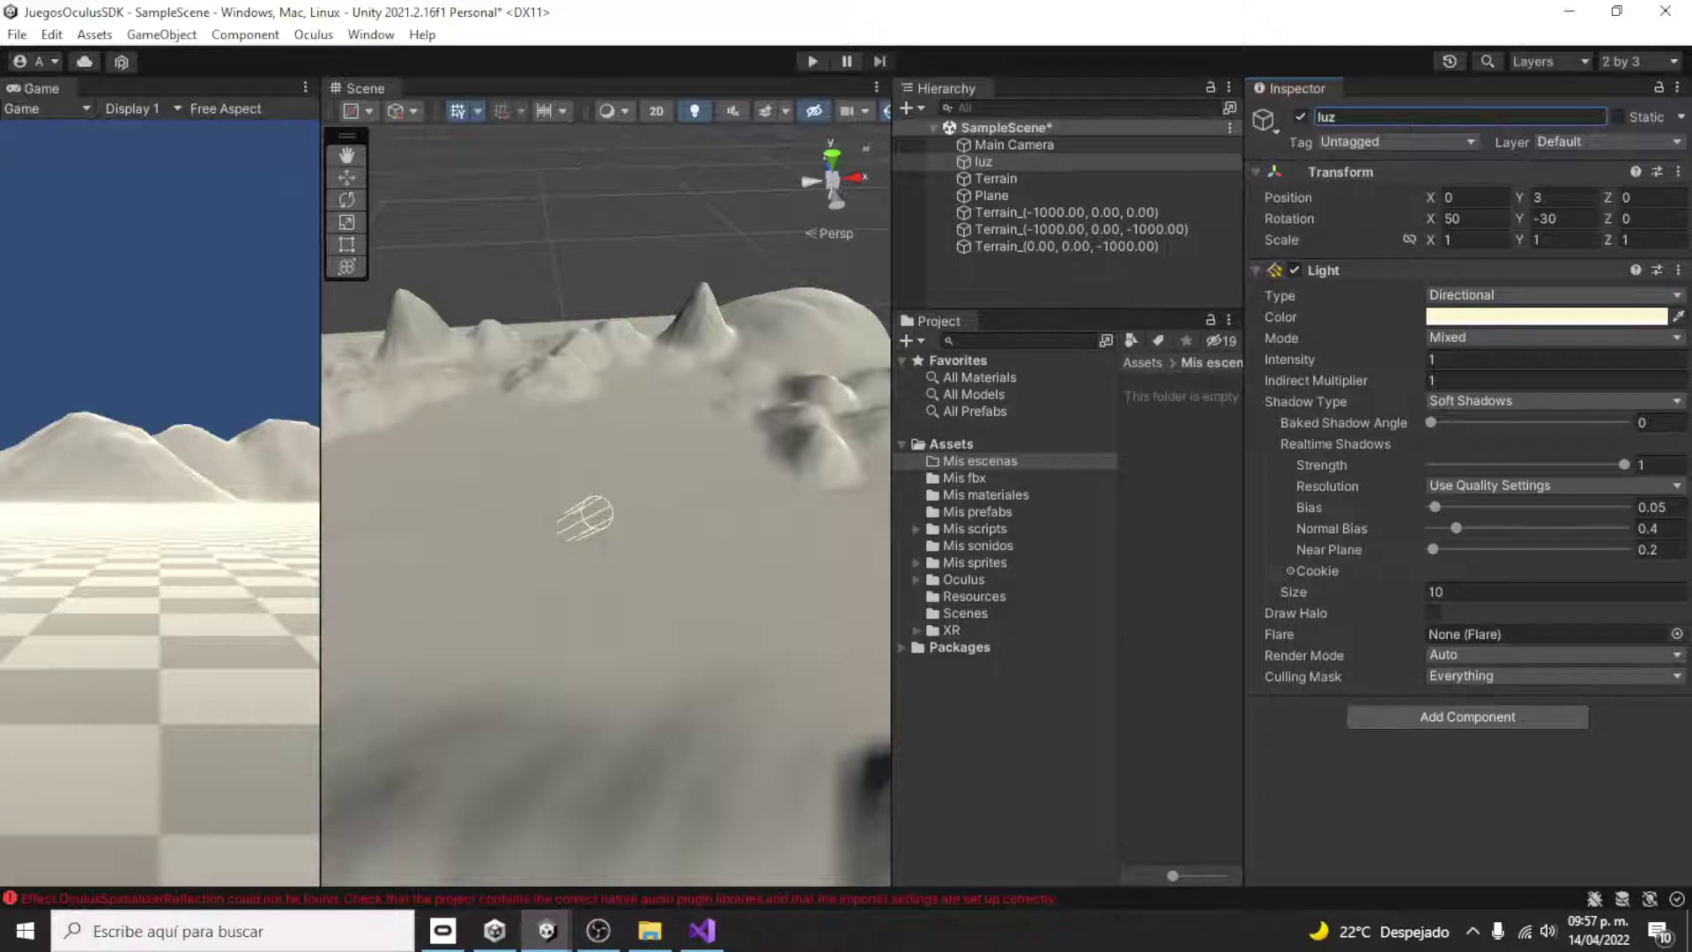
{"action": "left_click", "coordinate": [1547, 290]}
{"action": "left_click", "coordinate": [1471, 365]}
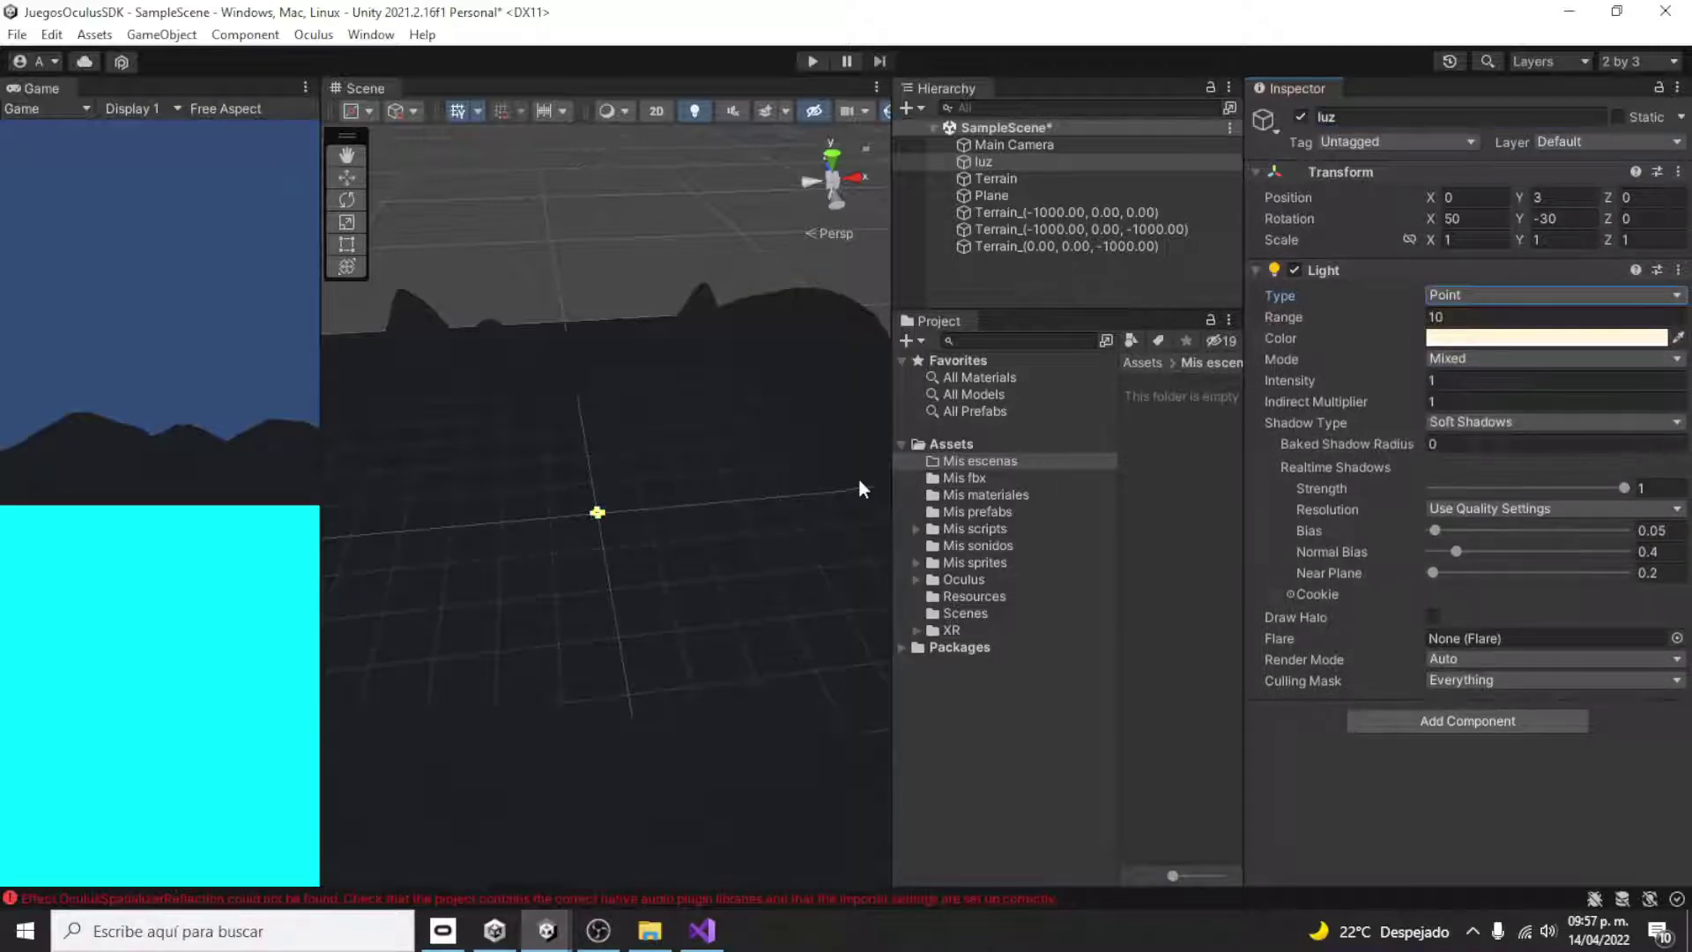
{"action": "left_click", "coordinate": [1445, 317]}
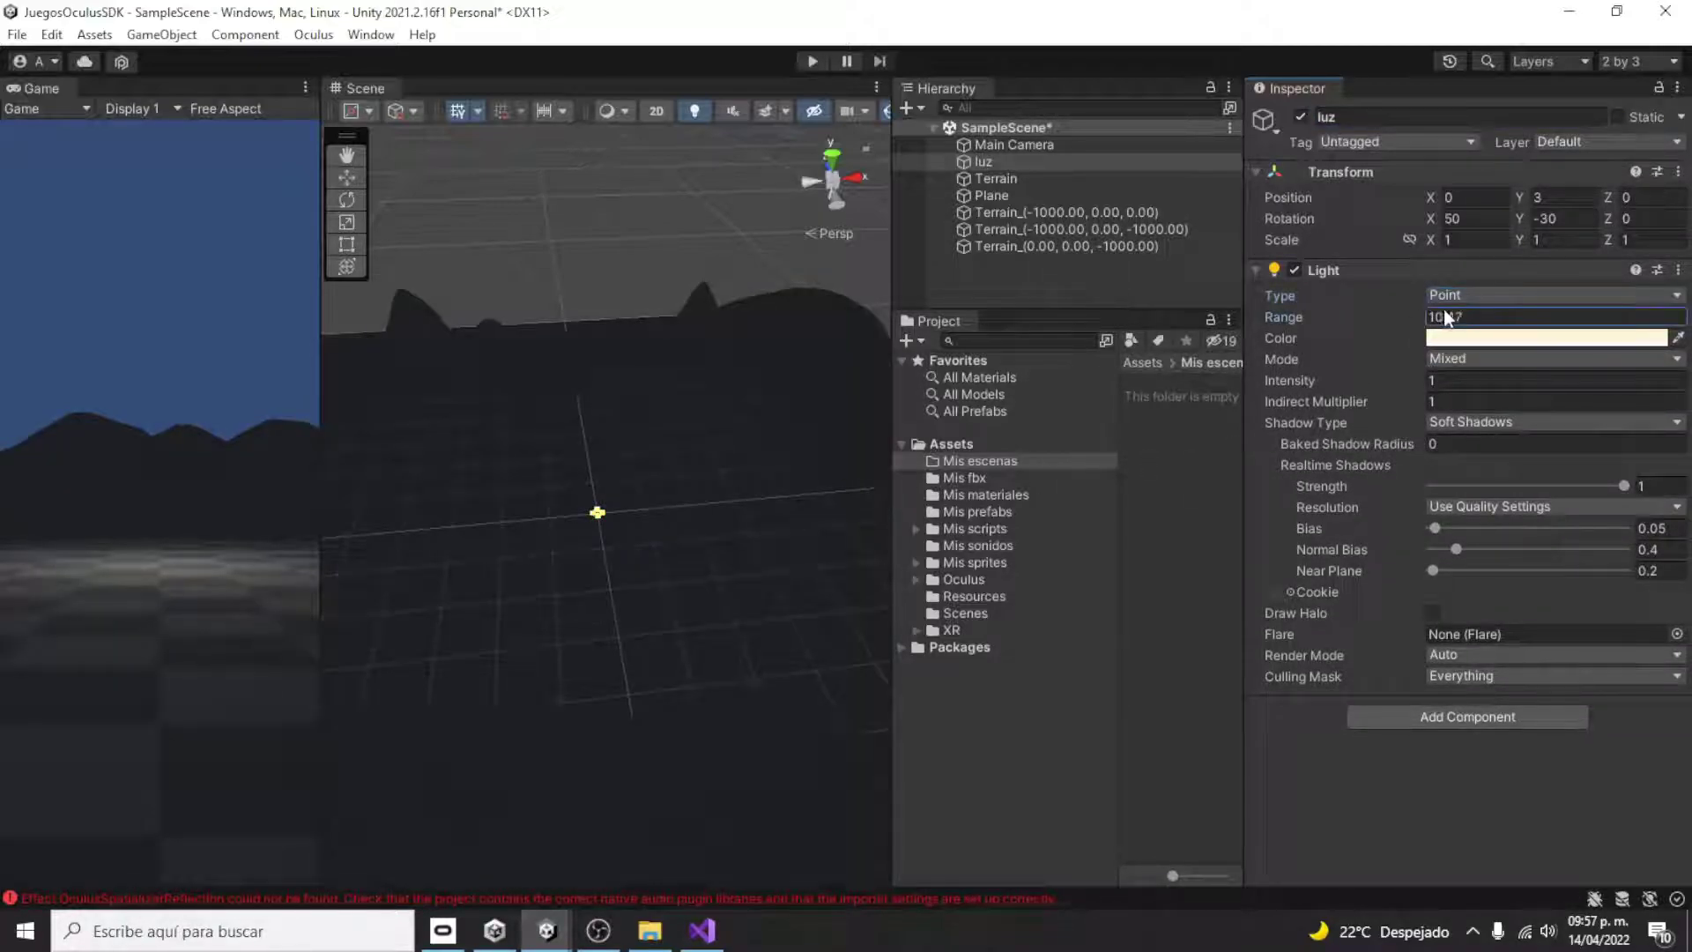
{"action": "type", "text": "89.98"}
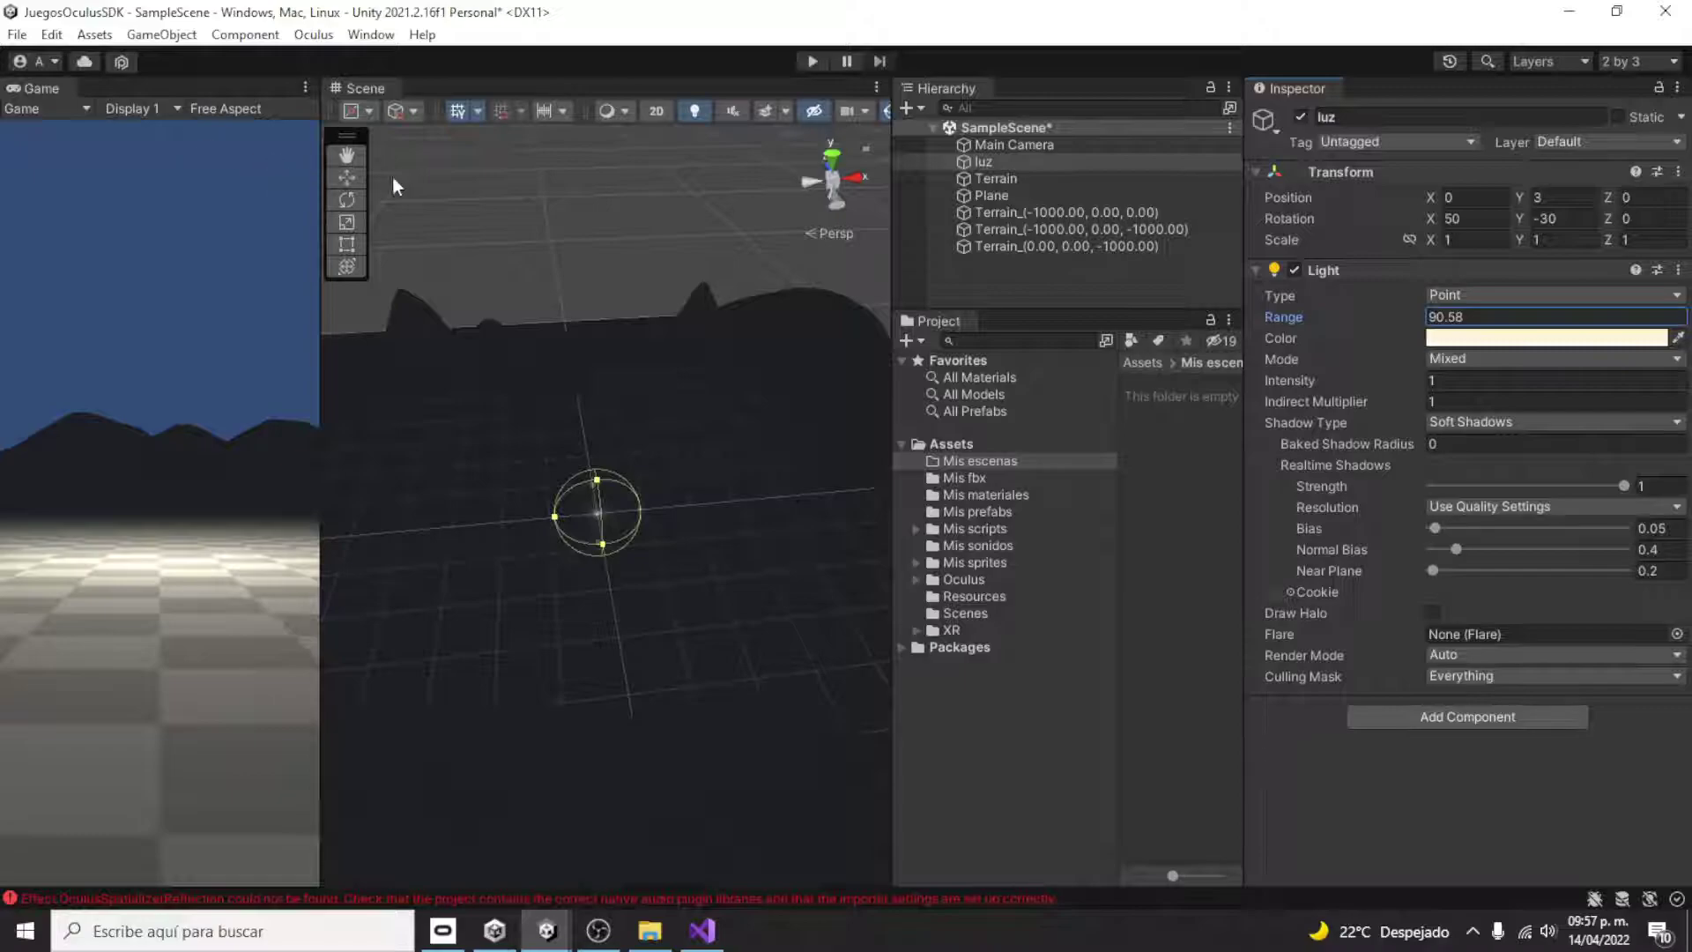
{"action": "left_click", "coordinate": [598, 488]}
- Set luz's X and Y rotation to 0, raise it to height 66, and widen range to 382.09
{"action": "key", "text": "w"}
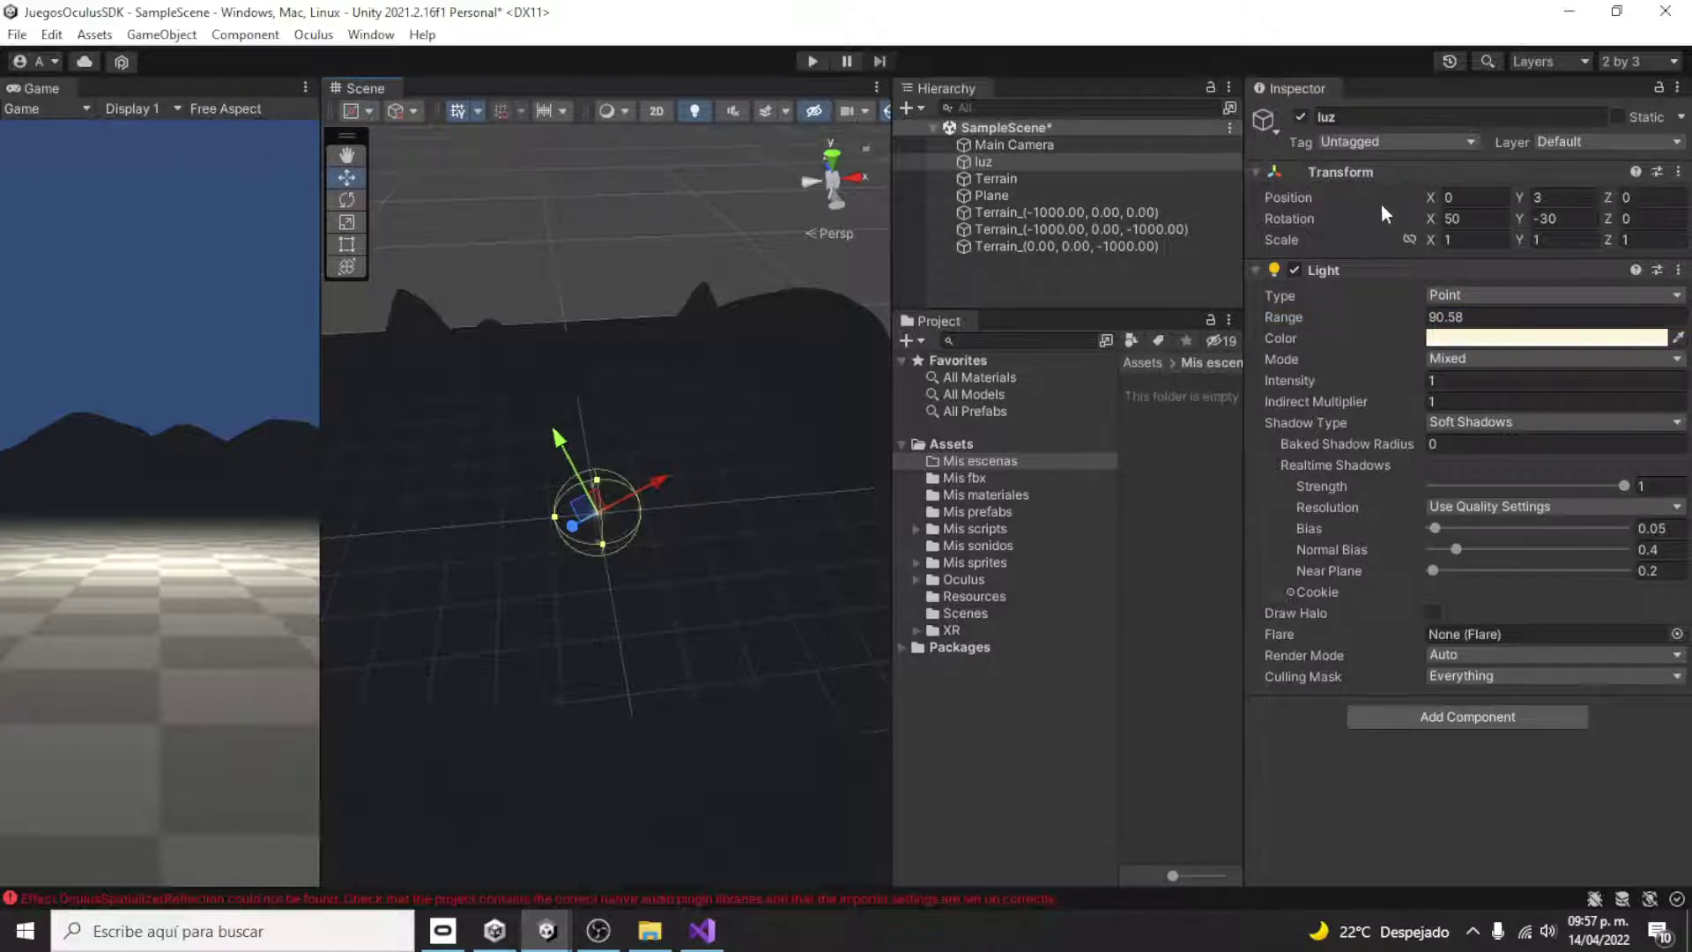
{"action": "left_click", "coordinate": [1497, 220]}
{"action": "type", "text": "0"}
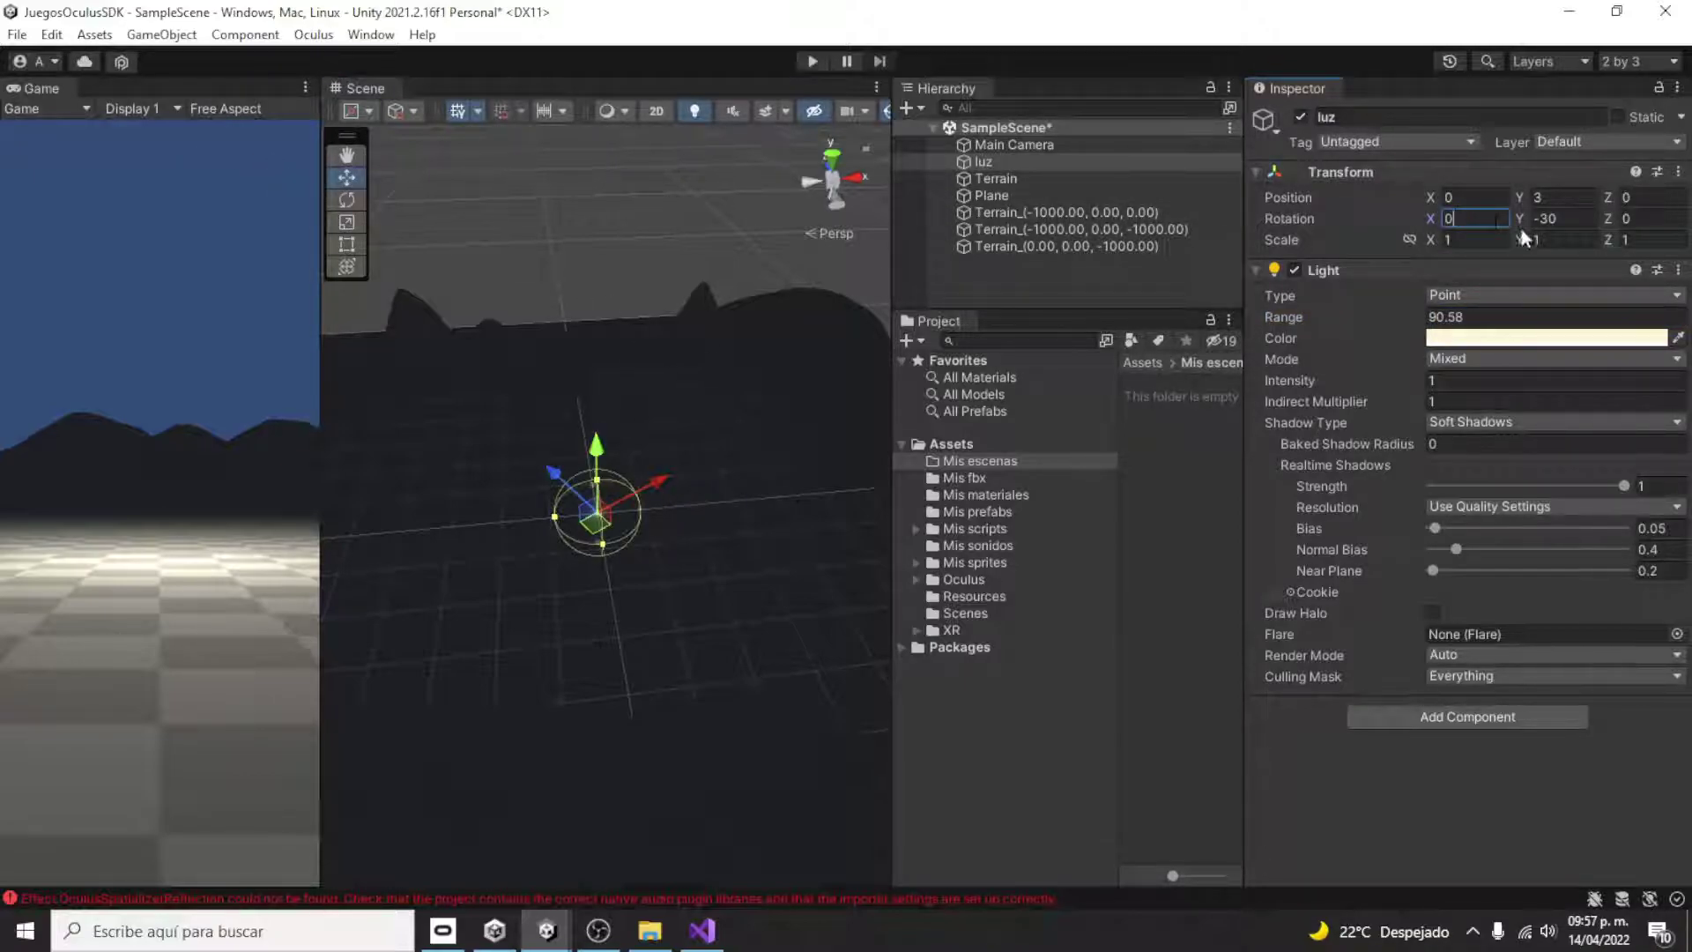
{"action": "left_click", "coordinate": [1551, 198]}
{"action": "type", "text": "0"}
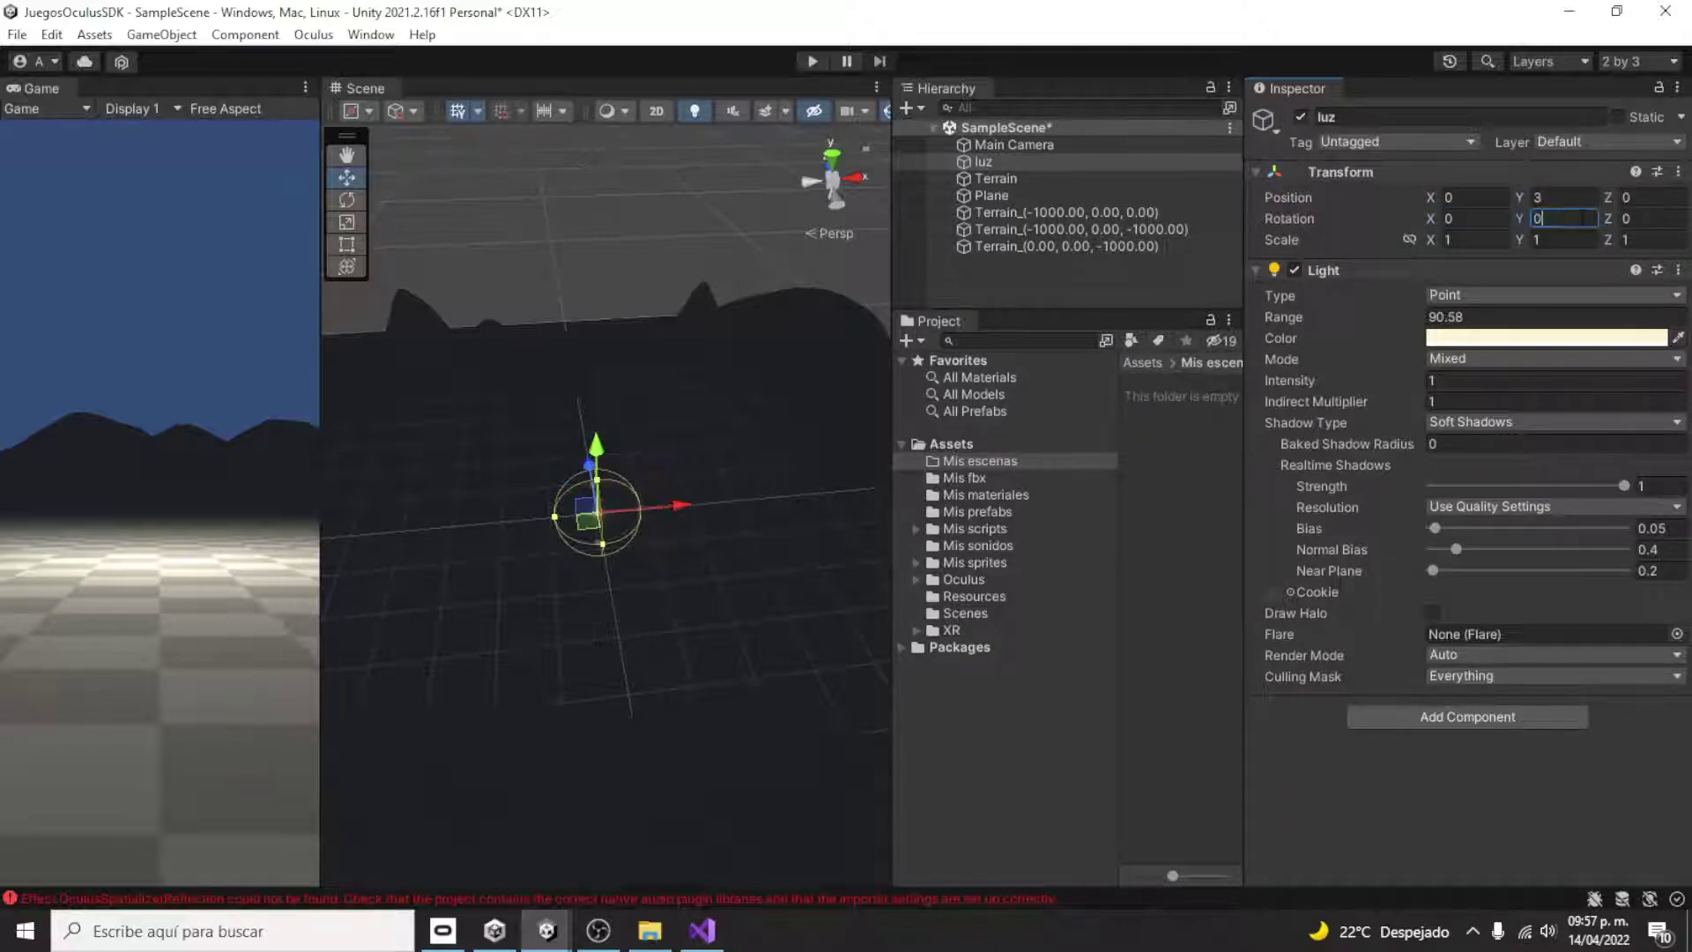
{"action": "left_click", "coordinate": [1560, 199]}
{"action": "type", "text": "0"}
{"action": "left_click_drag", "start_coordinate": [601, 458], "coordinate": [610, 420]}
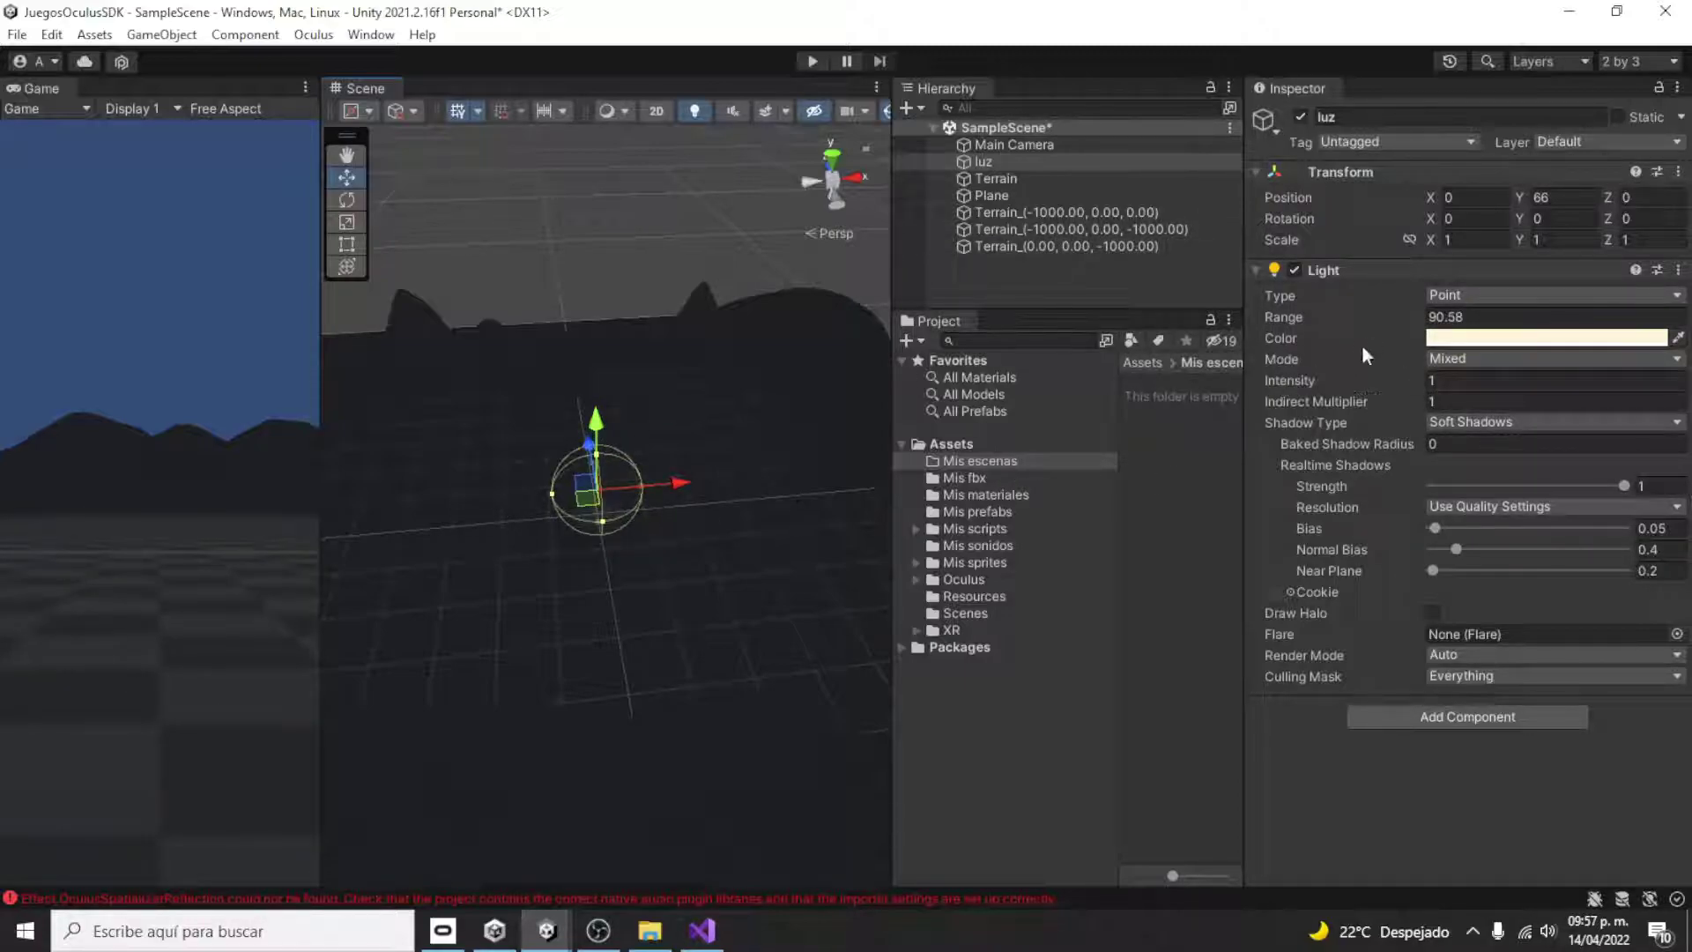
{"action": "left_click_drag", "start_coordinate": [1401, 310], "coordinate": [1032, 263]}
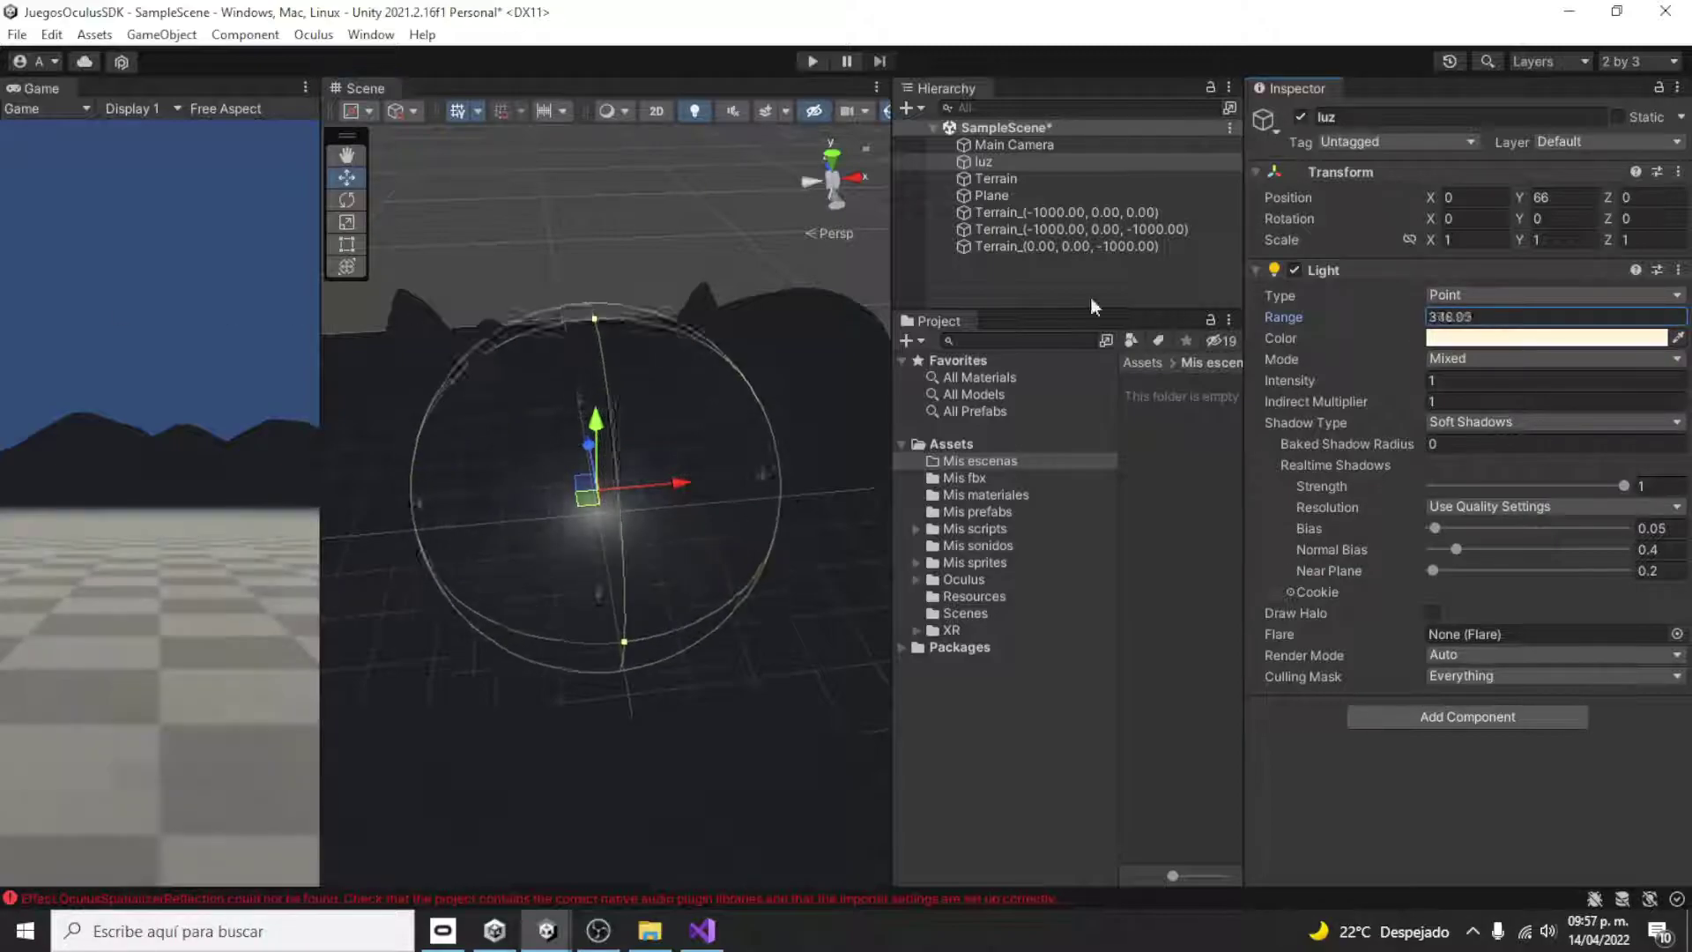
{"action": "left_click", "coordinate": [1046, 180]}
- Switch the main Terrain to Paint Texture and start a new layer, browsing the texture picker for wall_brick_01_msm
{"action": "left_click", "coordinate": [1438, 297]}
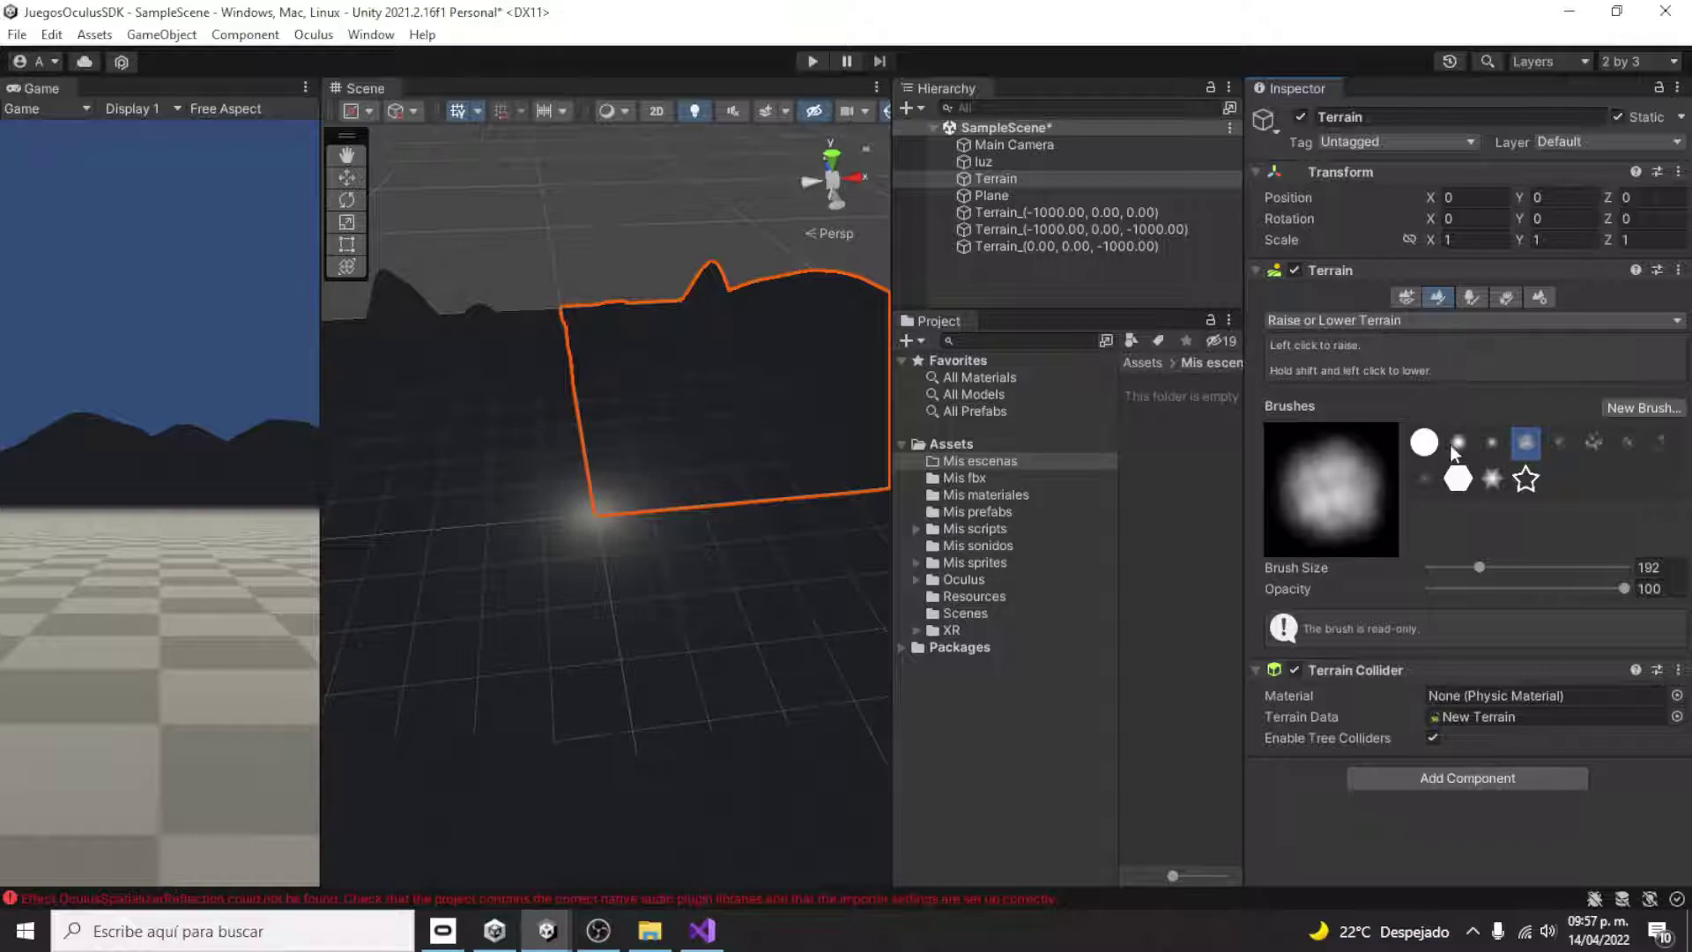
{"action": "left_click", "coordinate": [1467, 319]}
{"action": "left_click", "coordinate": [1352, 388]}
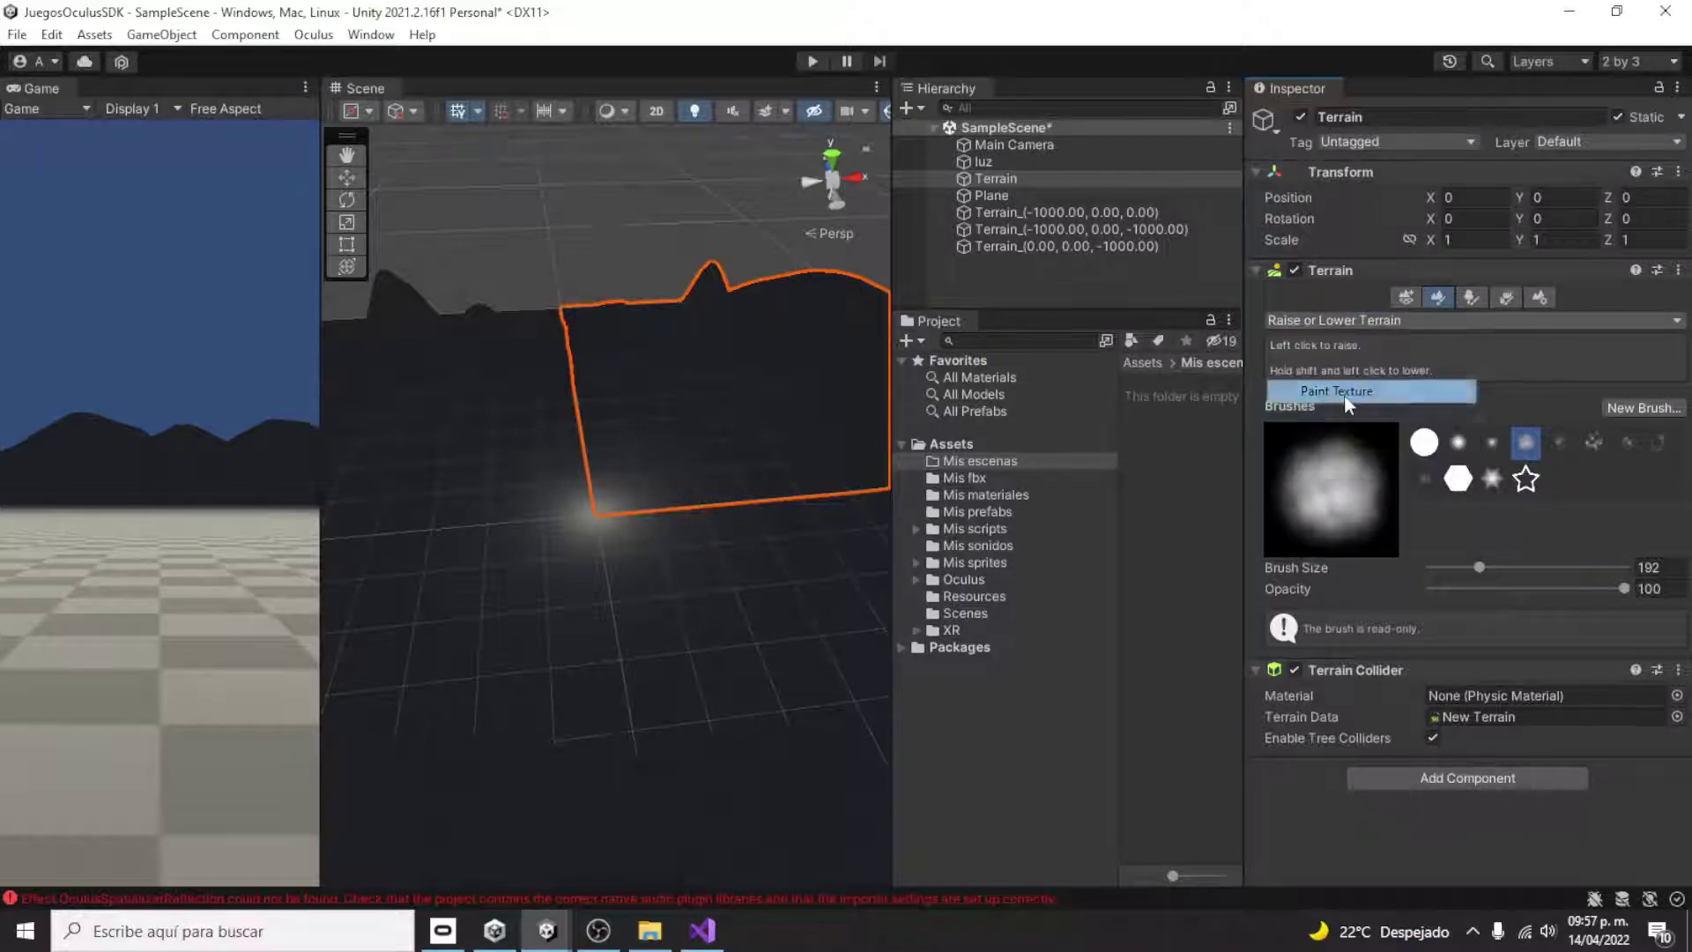
{"action": "left_click", "coordinate": [1572, 490]}
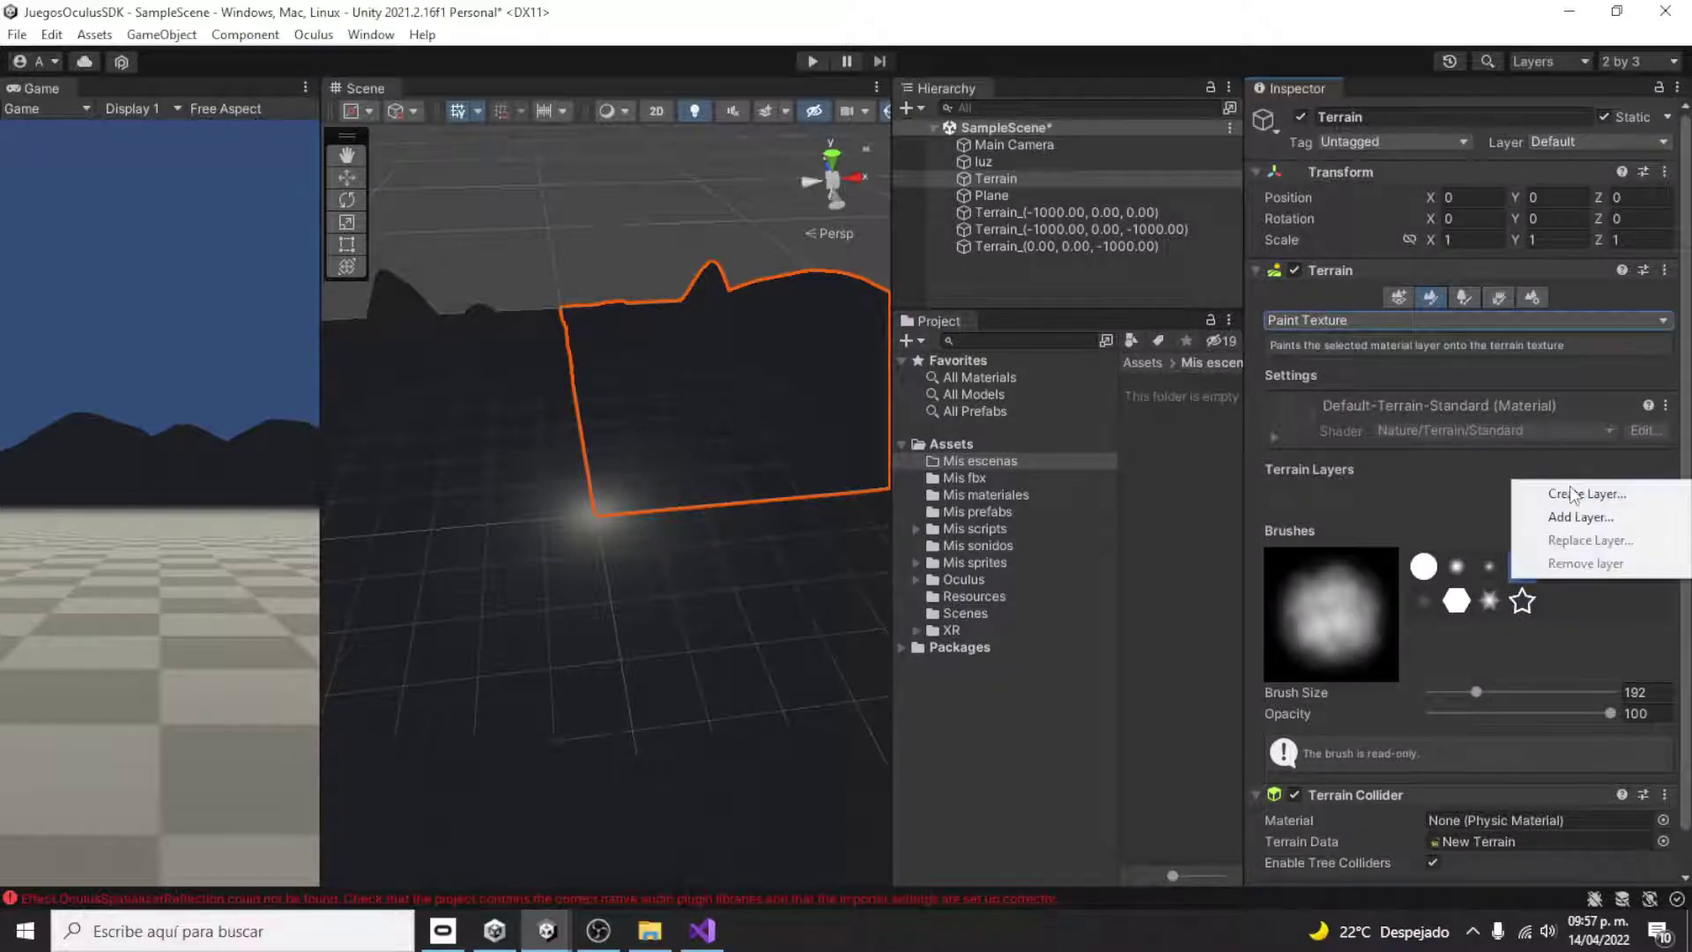
{"action": "left_click", "coordinate": [1578, 496]}
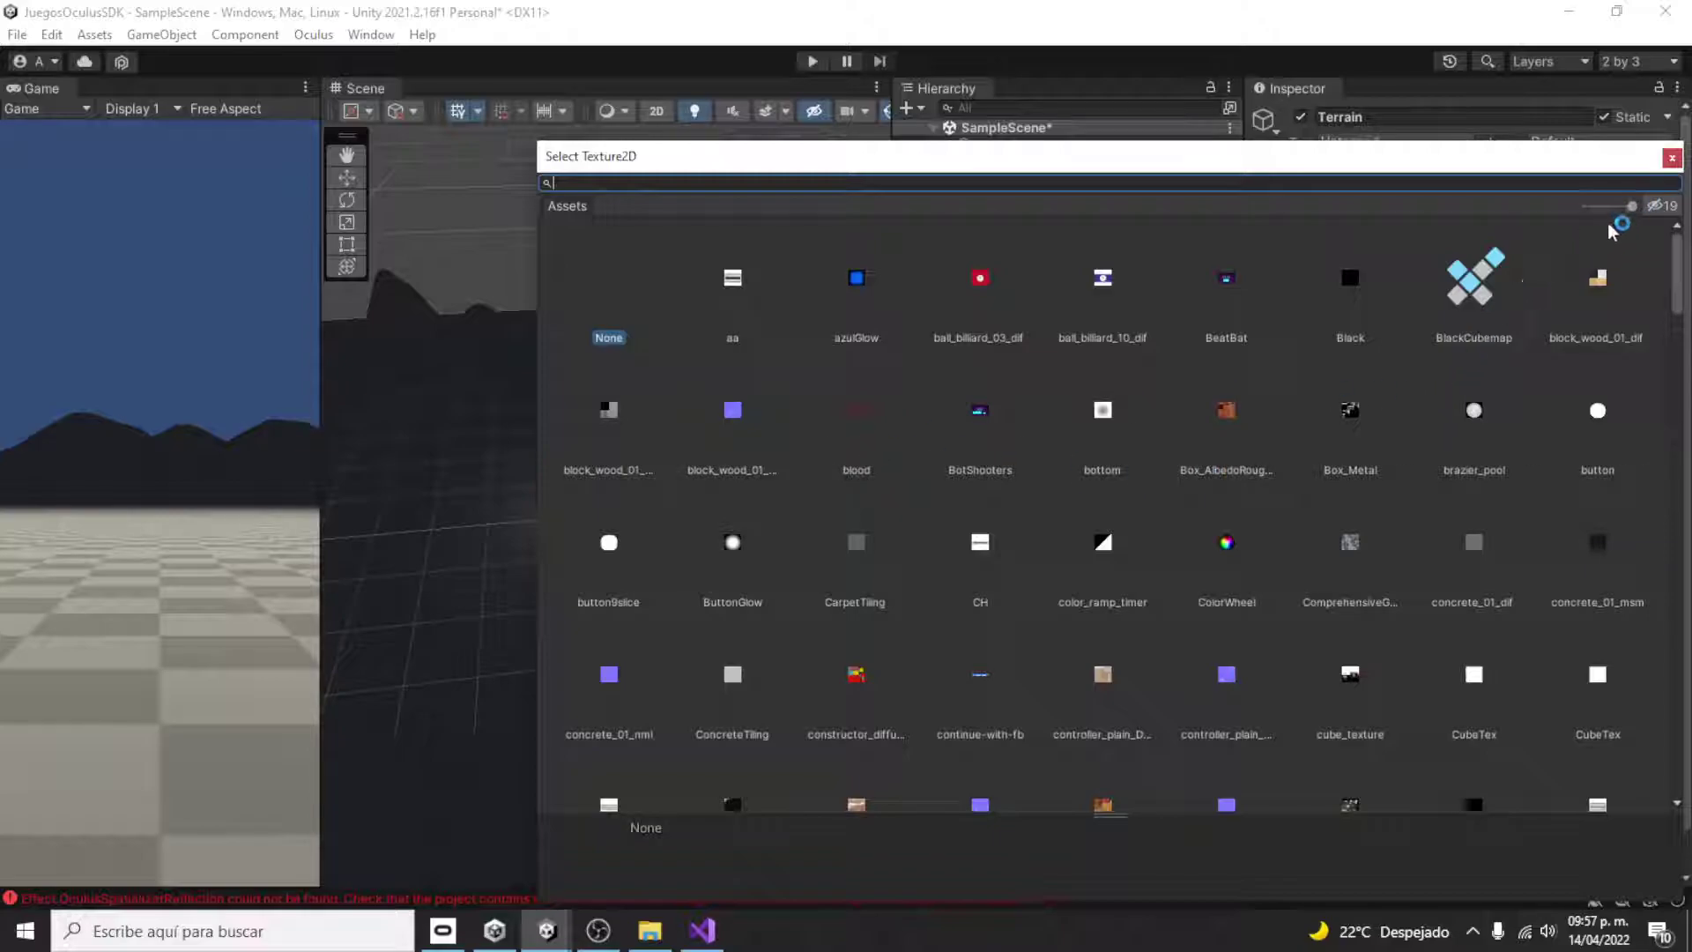
{"action": "mouse_move", "coordinate": [1630, 205]}
{"action": "left_mouse_down"}
{"action": "mouse_move", "coordinate": [1583, 206]}
{"action": "mouse_move", "coordinate": [1673, 225]}
{"action": "left_mouse_up"}
{"action": "mouse_move", "coordinate": [1677, 270]}
{"action": "left_mouse_down"}
{"action": "mouse_move", "coordinate": [1676, 749]}
{"action": "mouse_move", "coordinate": [1672, 255]}
{"action": "left_mouse_up"}
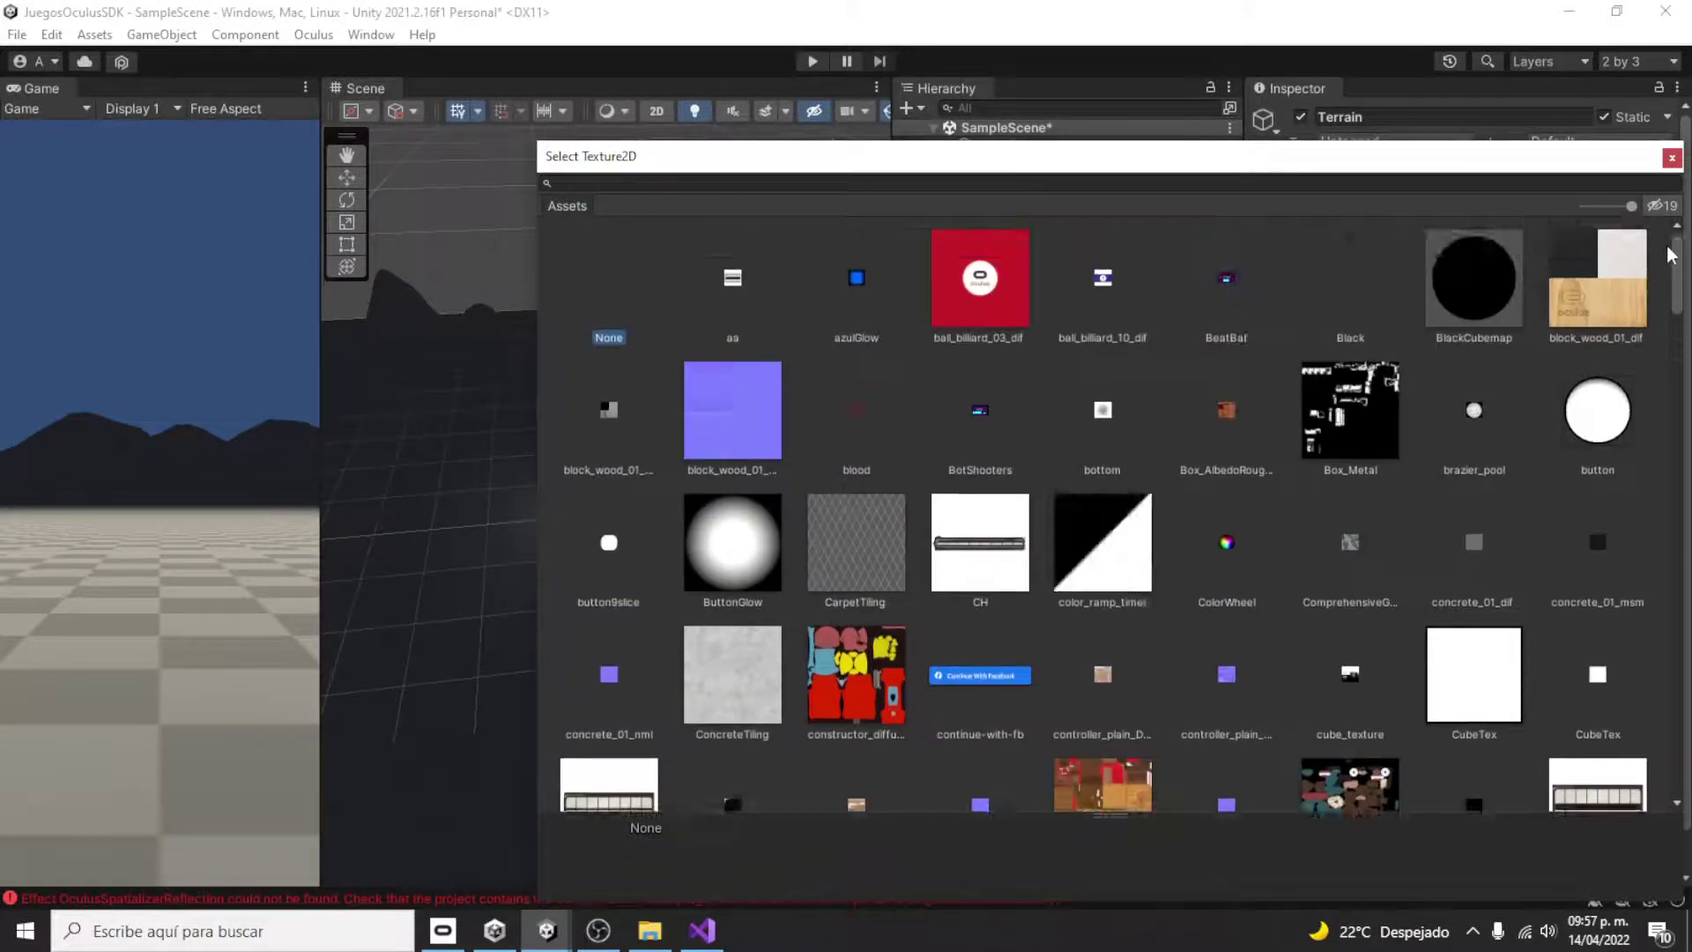
{"action": "mouse_move", "coordinate": [1672, 255]}
{"action": "left_mouse_down"}
{"action": "mouse_move", "coordinate": [1665, 462]}
{"action": "mouse_move", "coordinate": [1589, 573]}
{"action": "left_mouse_up"}
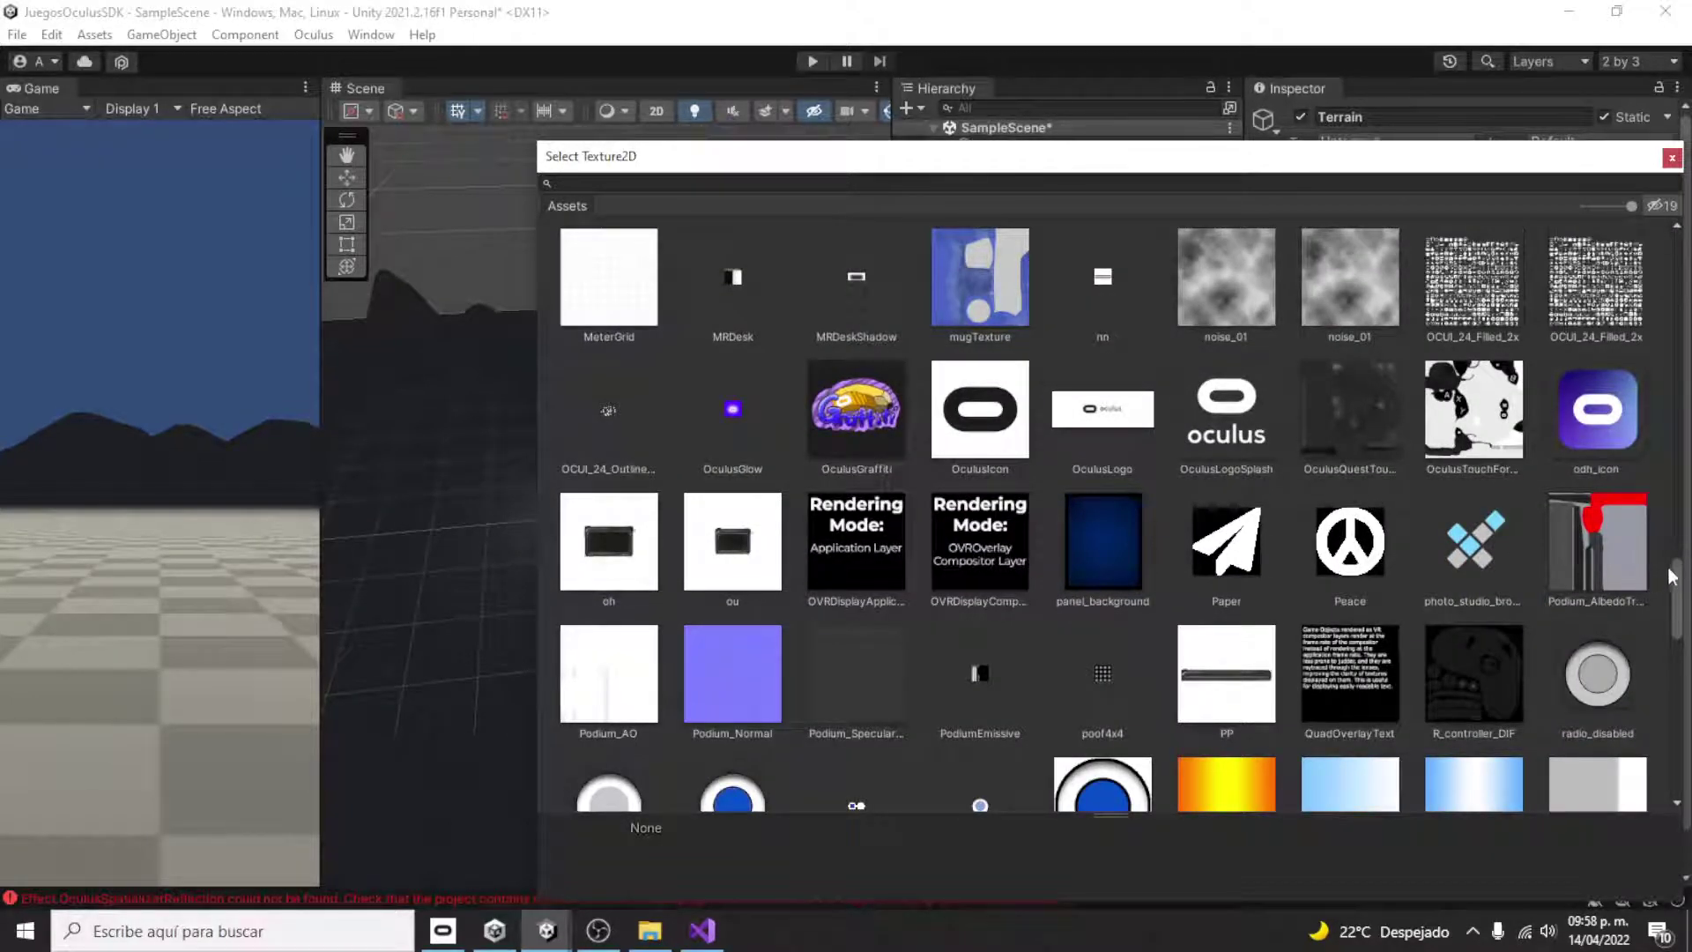
{"action": "left_click_drag", "start_coordinate": [1668, 577], "coordinate": [1677, 719]}
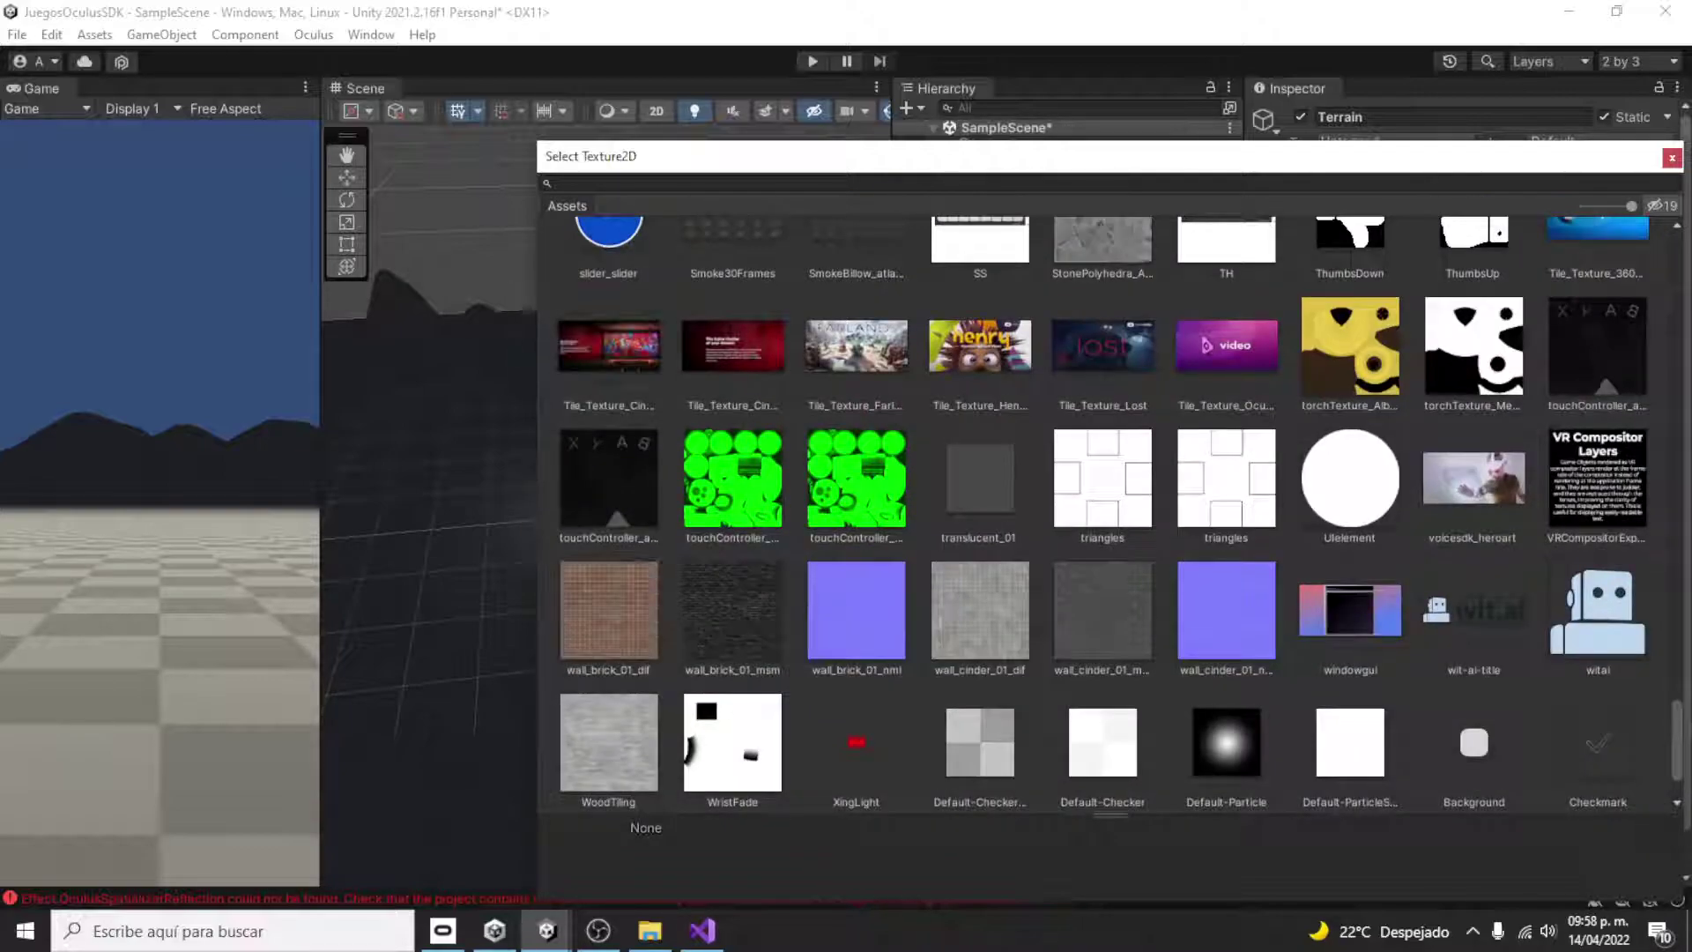
- Build NewLayer from wall_brick_01_msm and add it to the Terrain_(-1000, 0, 0) tile
{"action": "double_click", "coordinate": [716, 630]}
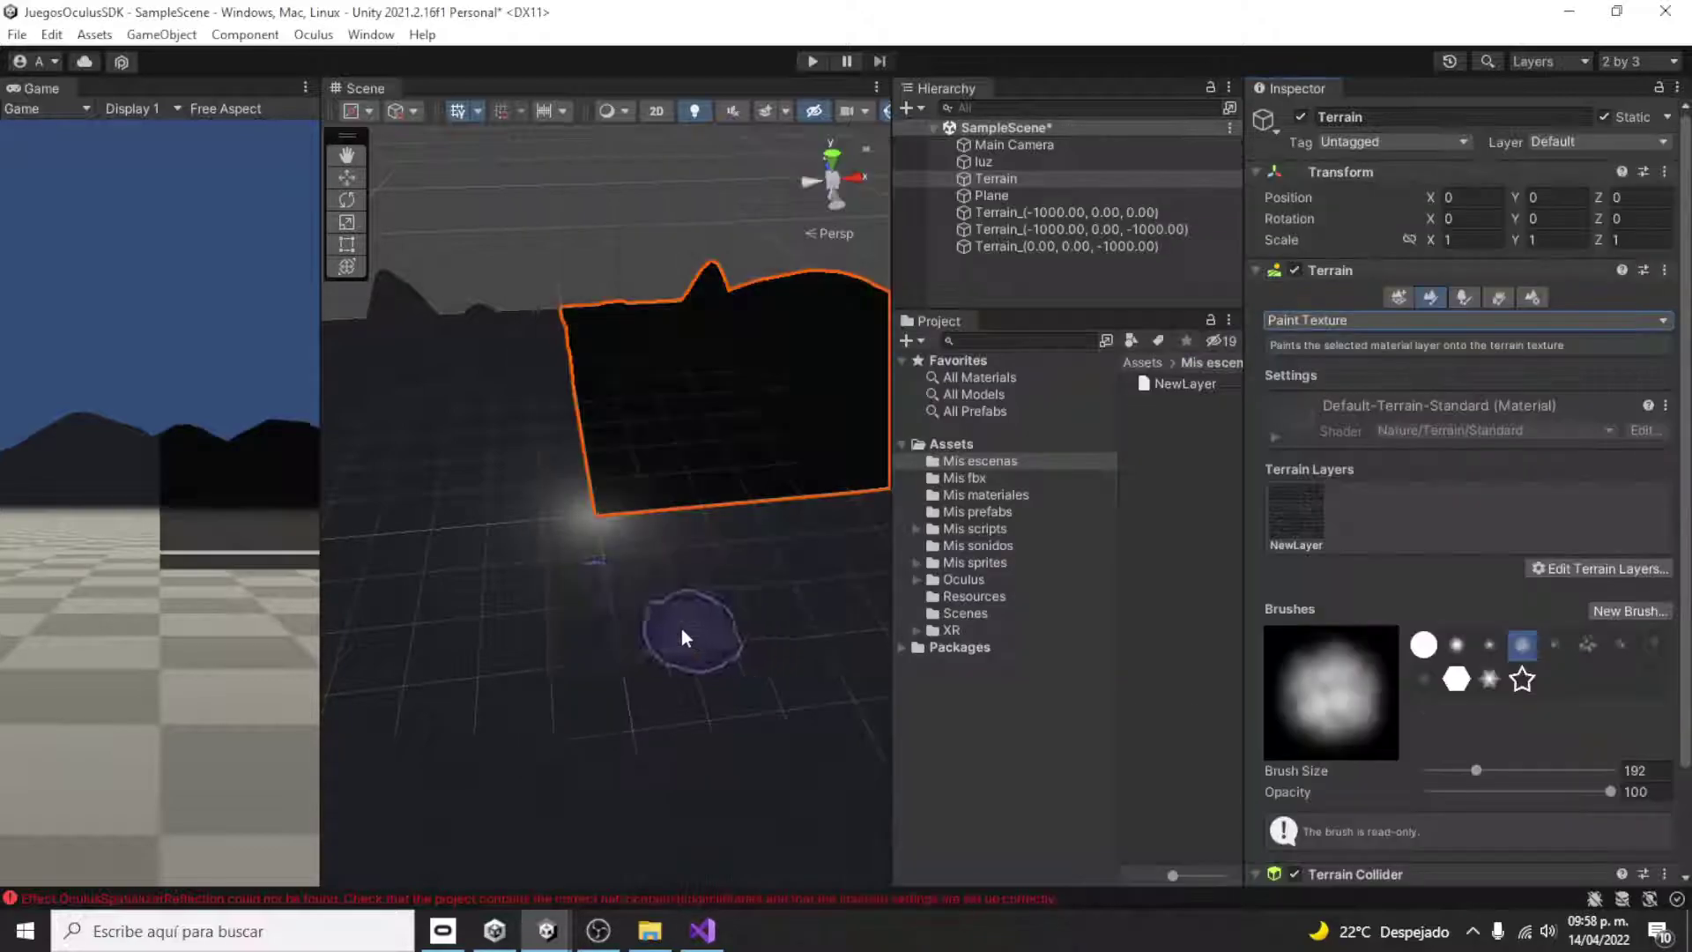
{"action": "left_click", "coordinate": [622, 520]}
{"action": "left_click", "coordinate": [558, 642]}
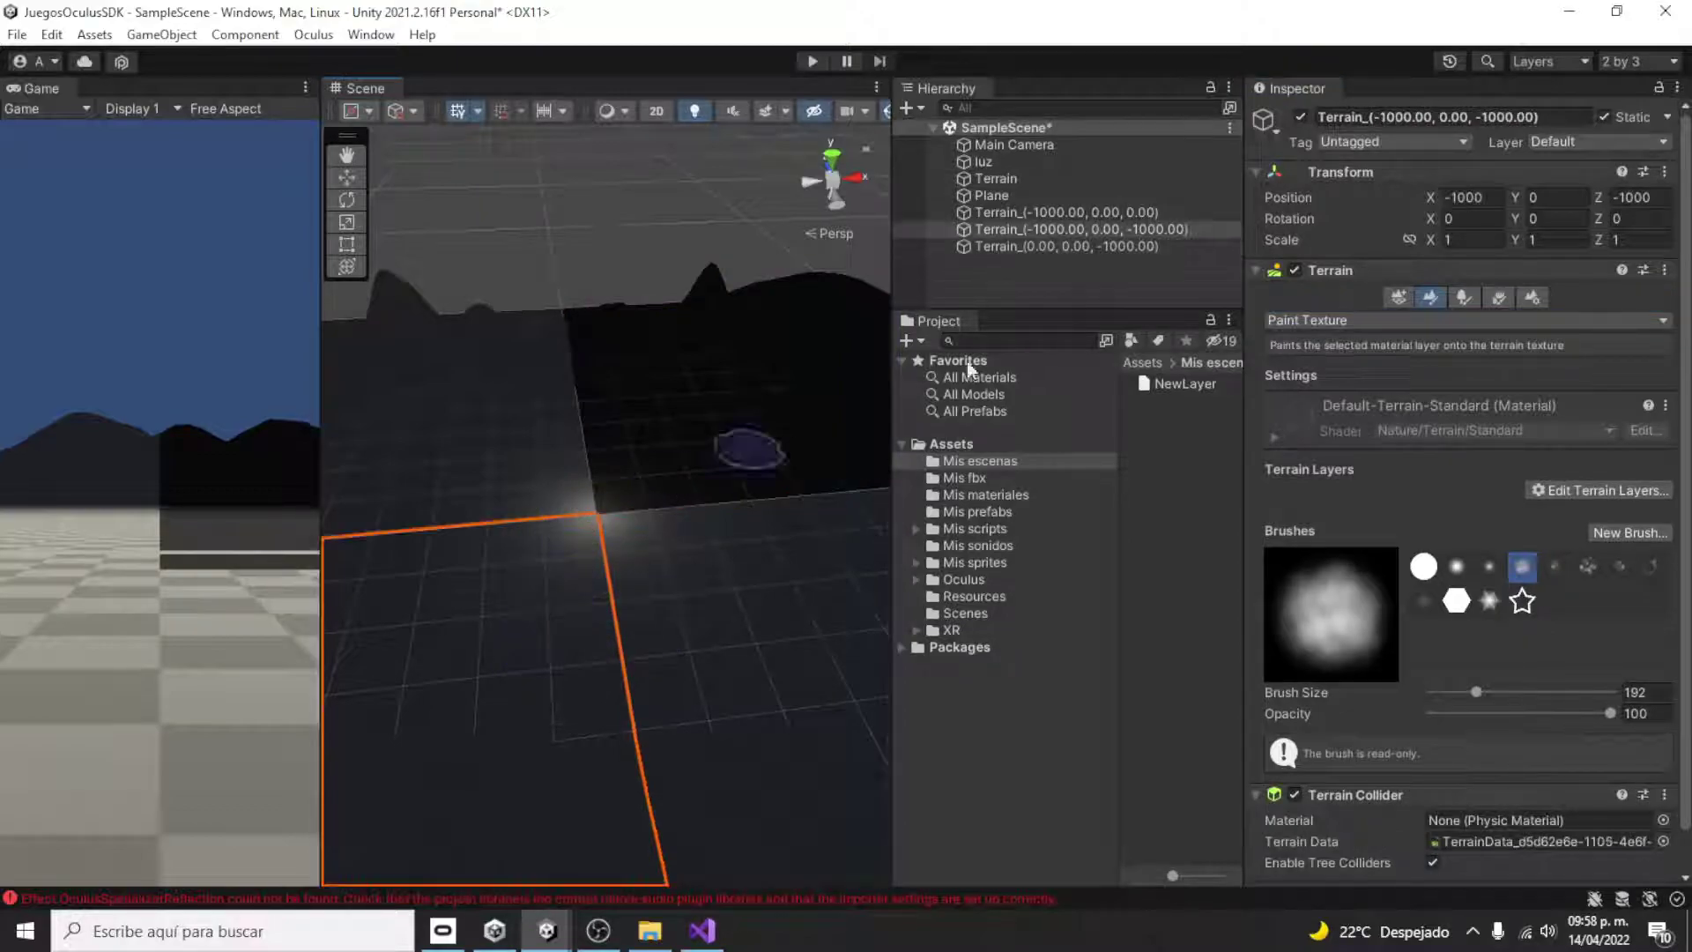
{"action": "left_click", "coordinate": [1099, 212]}
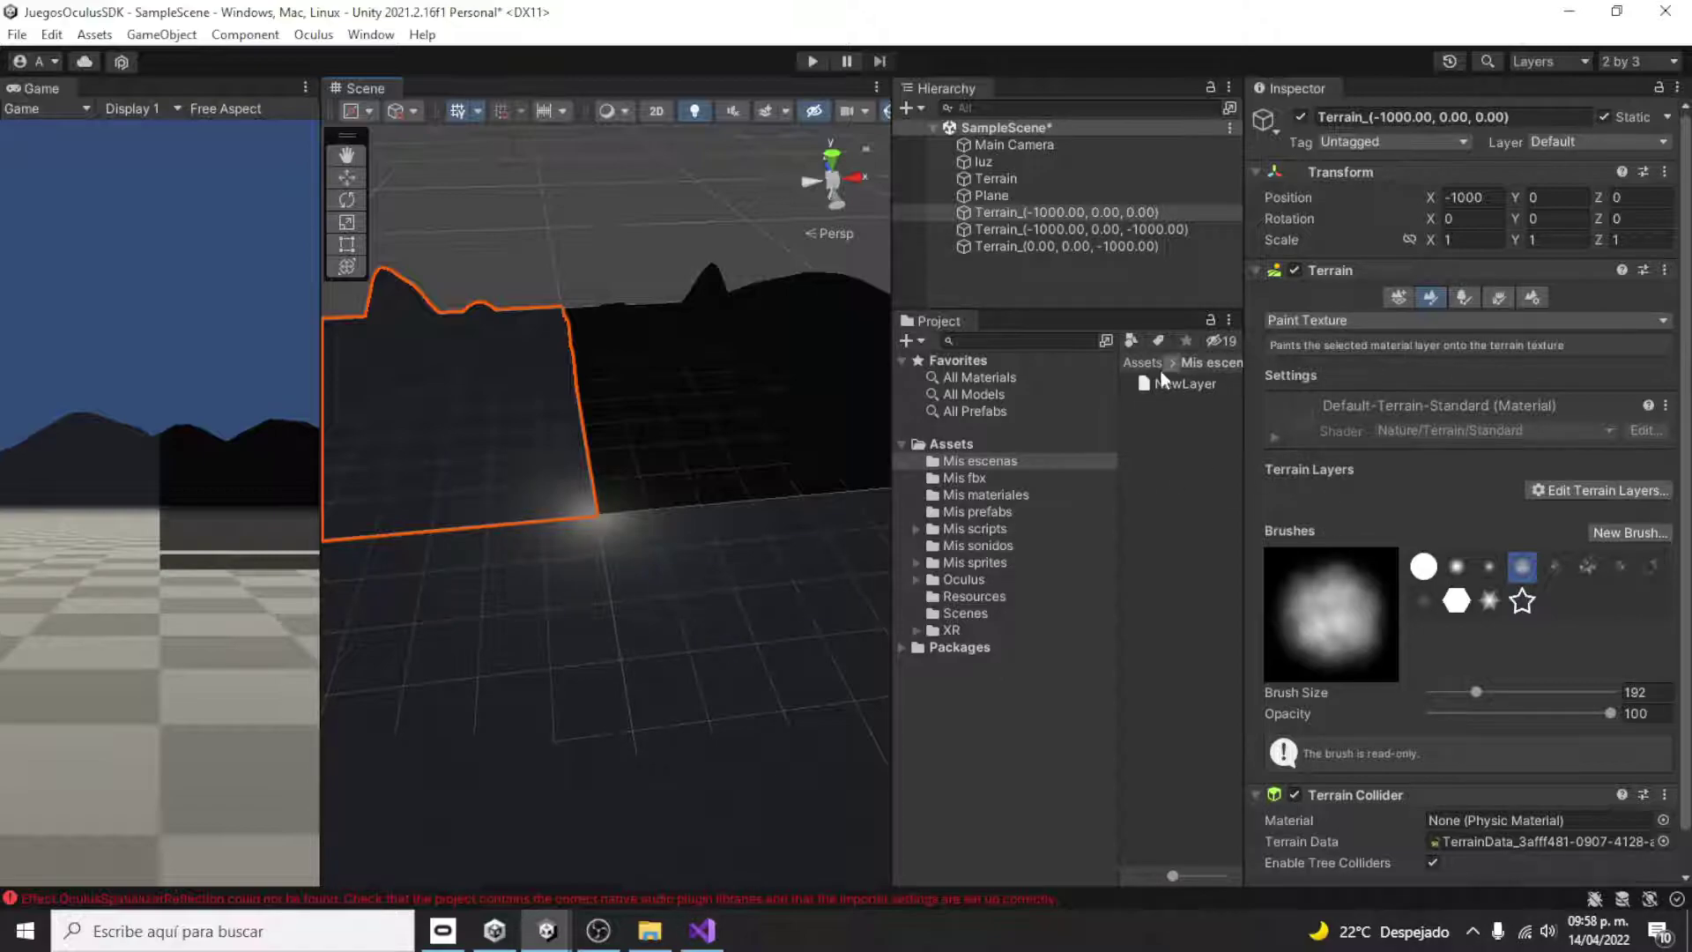
{"action": "left_click", "coordinate": [717, 403]}
{"action": "left_click", "coordinate": [1295, 515]}
- Check the remaining terrain tiles and look down on the brick-textured ground
{"action": "left_click", "coordinate": [880, 613]}
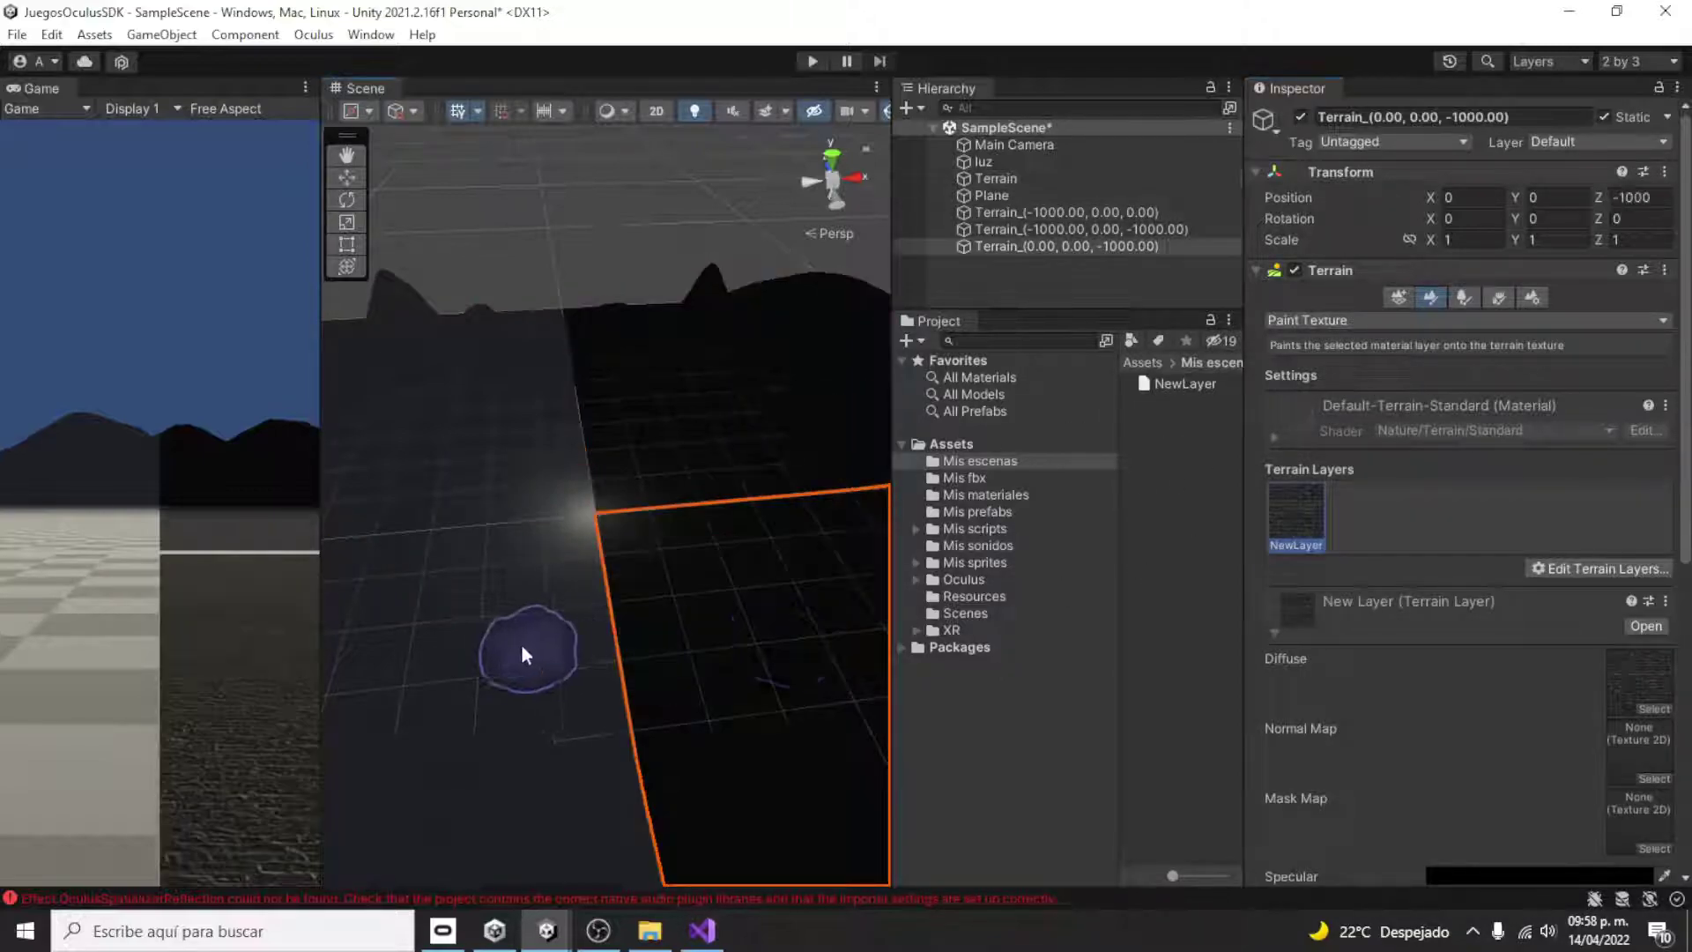
{"action": "left_click", "coordinate": [407, 520]}
{"action": "left_click", "coordinate": [447, 674]}
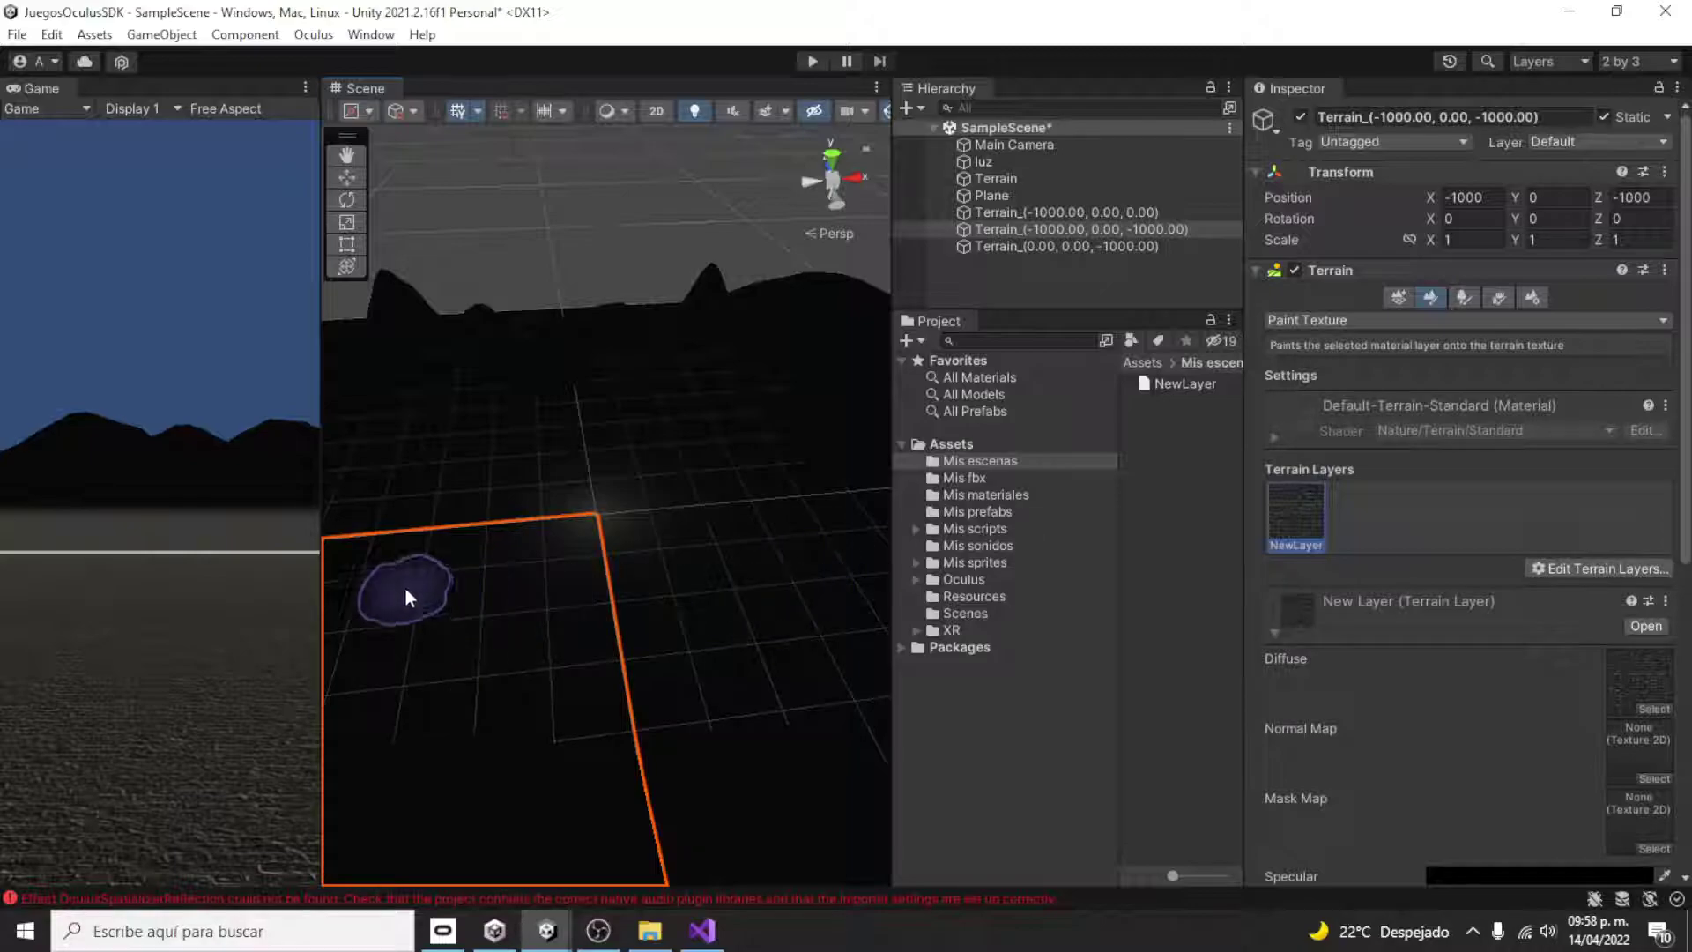
{"action": "left_click_drag", "start_coordinate": [405, 585], "coordinate": [441, 576], "text": "alt"}
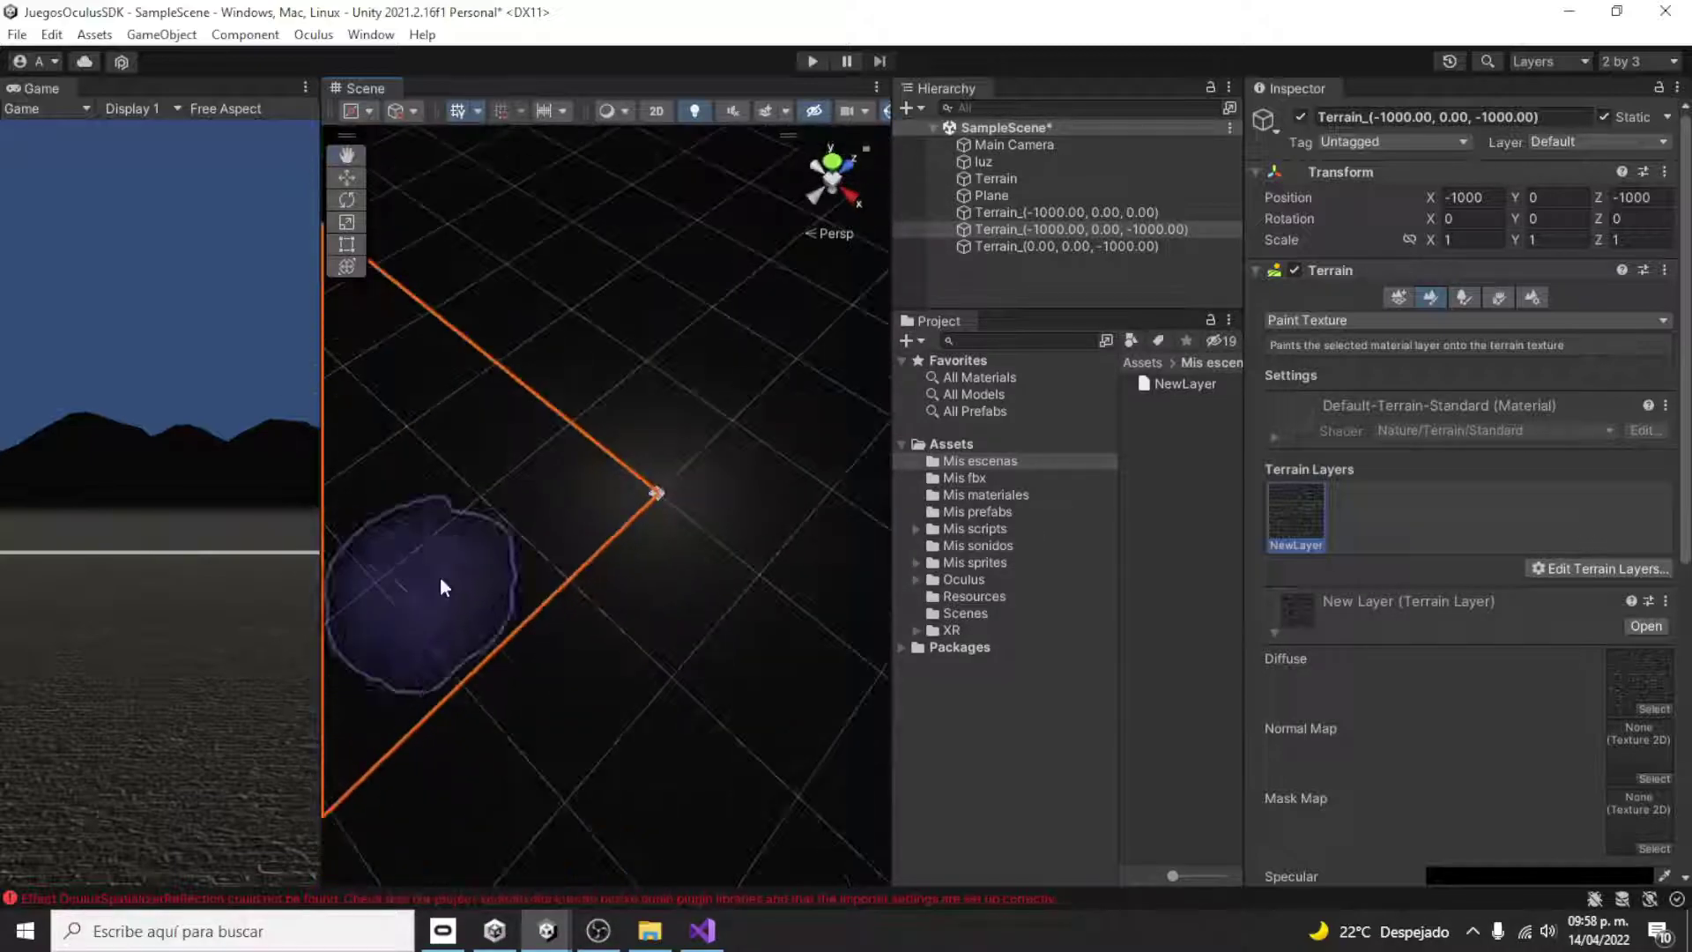
{"action": "scroll", "coordinate": [657, 473], "scroll_direction": "up", "scroll_amount": 3}
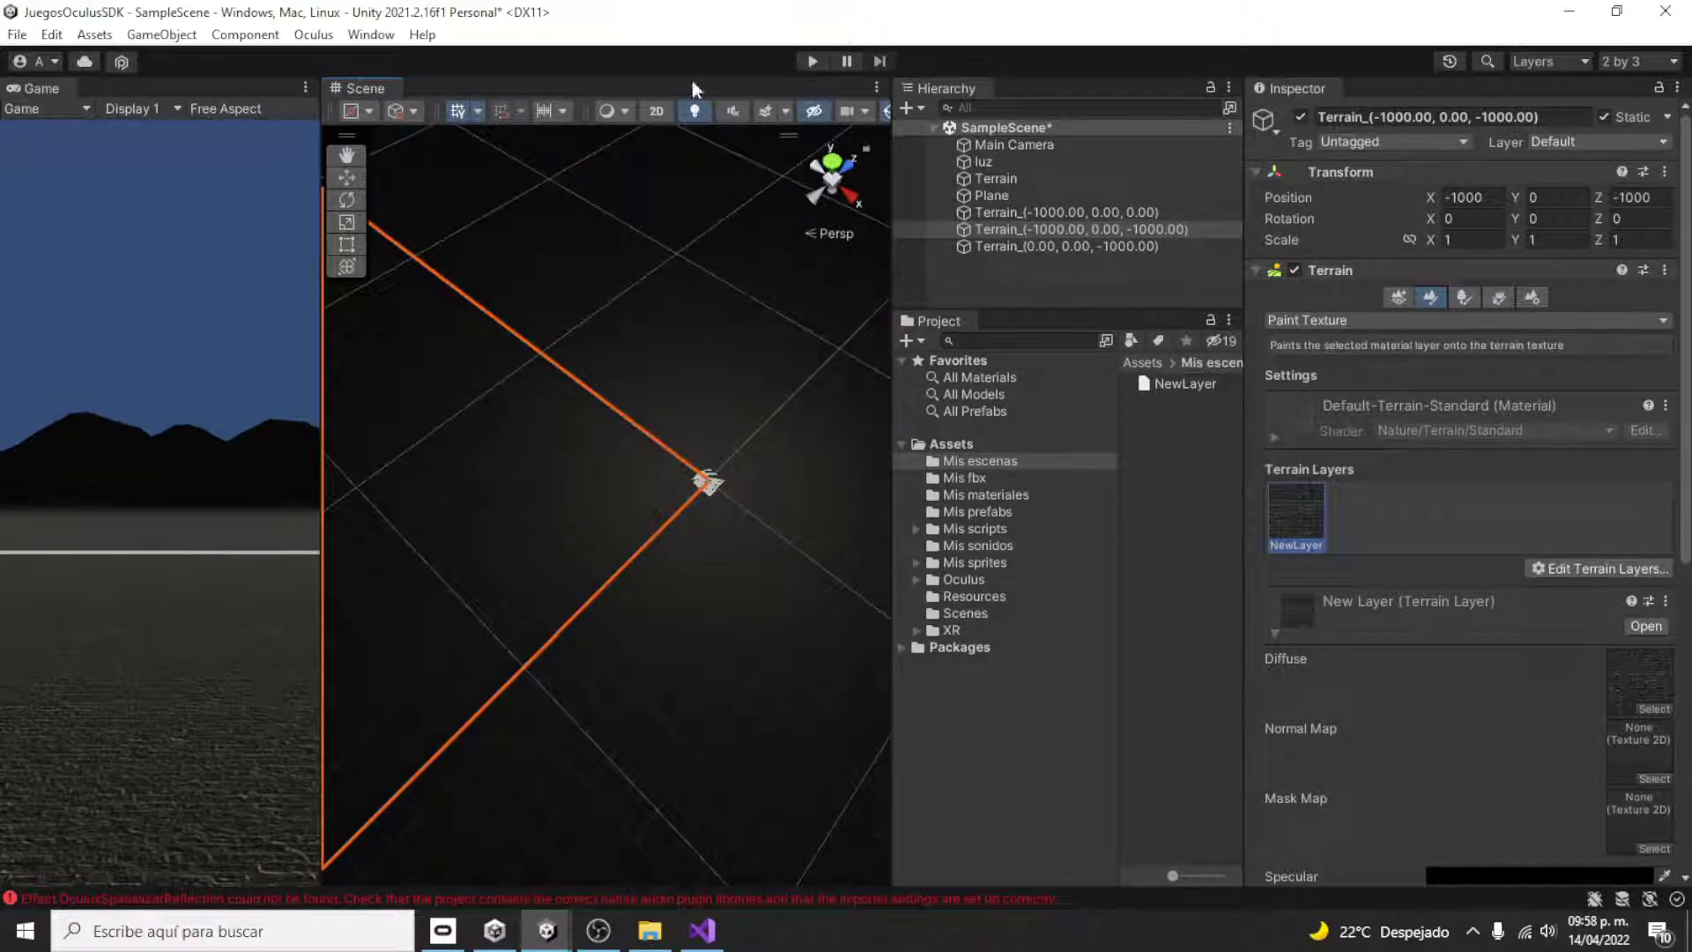
- Frame the Plane and raise it slightly on Y with the Move tool
{"action": "left_click", "coordinate": [1045, 211]}
{"action": "double_click", "coordinate": [1045, 197]}
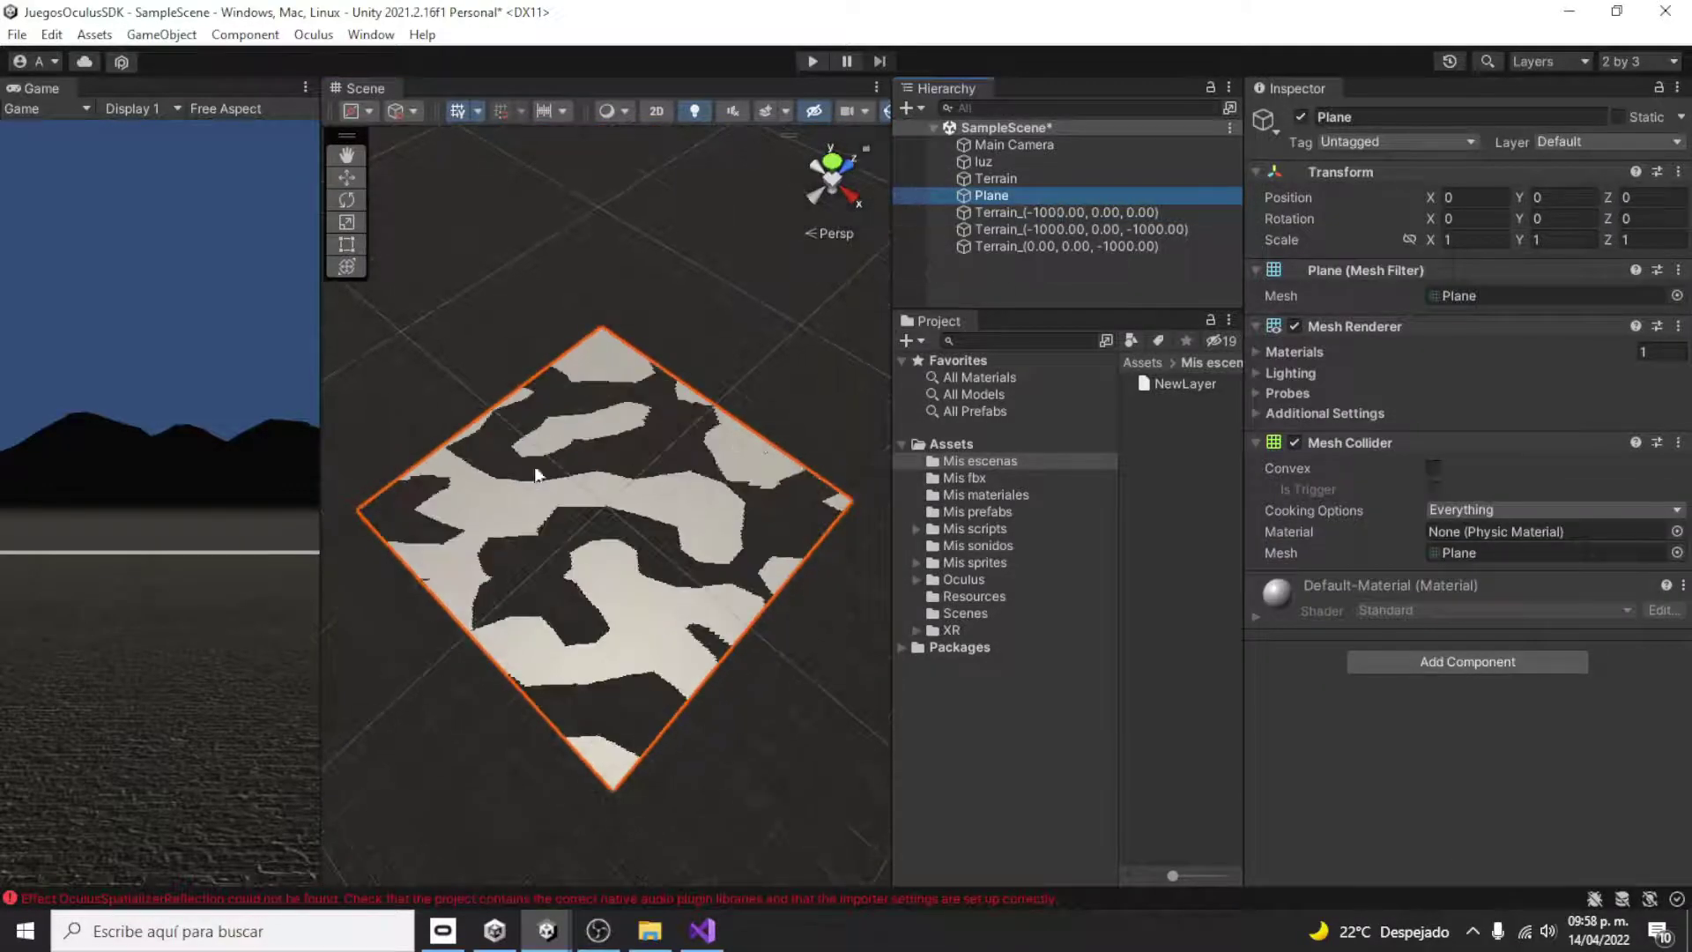
{"action": "left_click", "coordinate": [343, 182]}
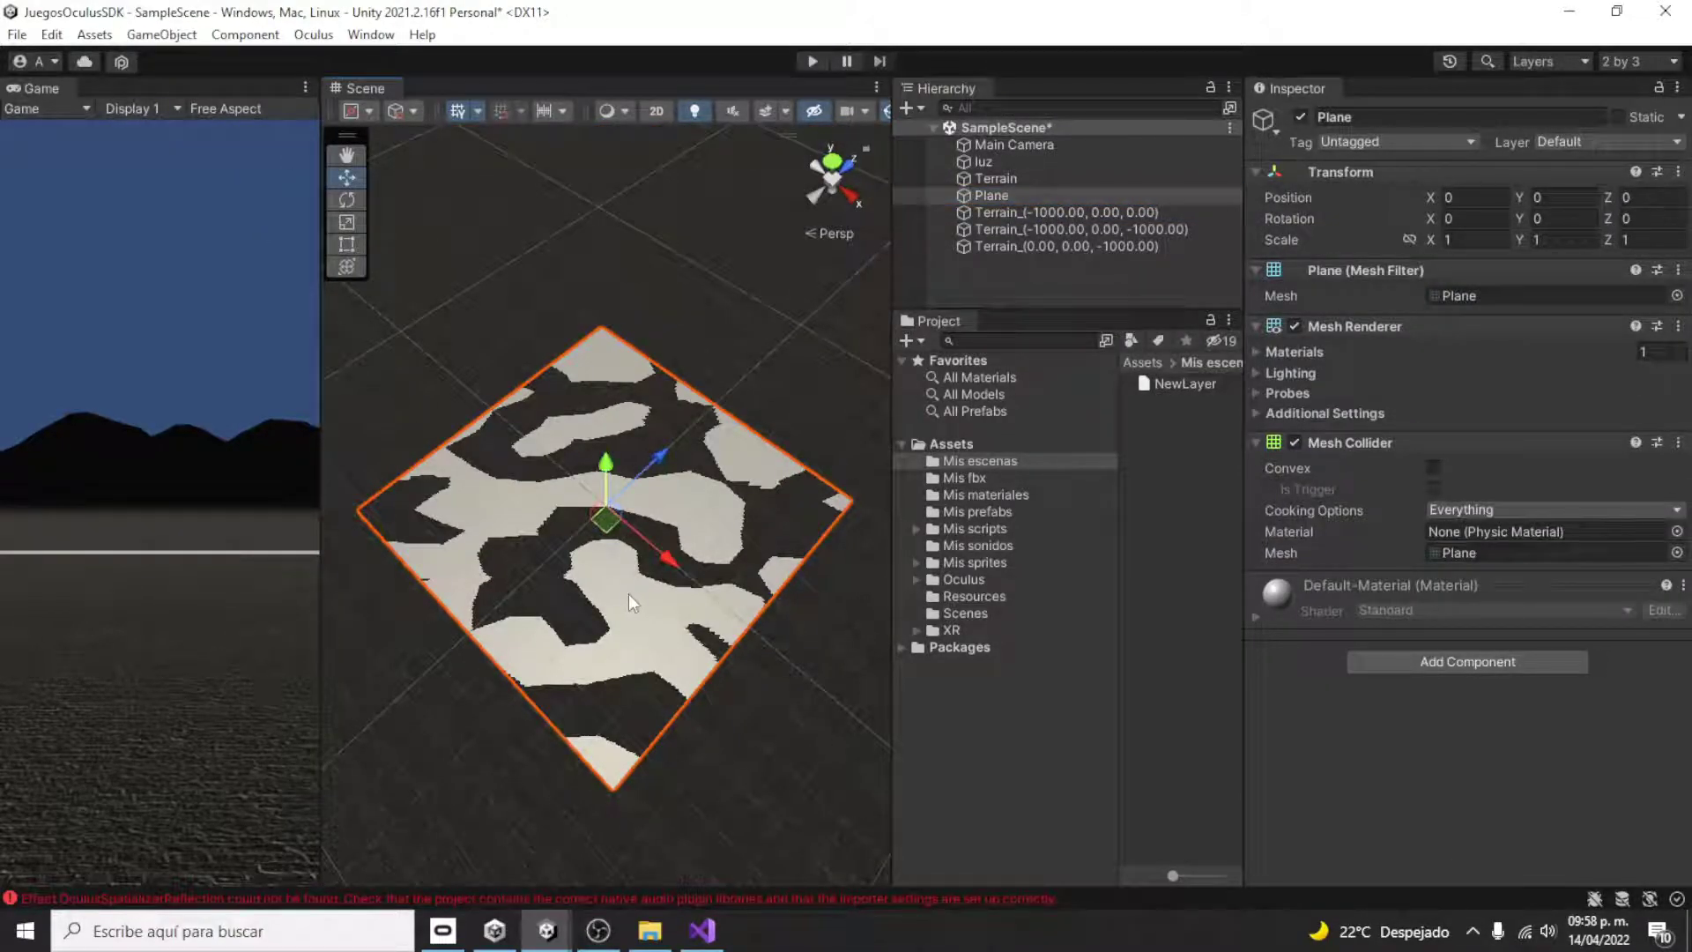
{"action": "left_click_drag", "start_coordinate": [605, 481], "coordinate": [604, 446]}
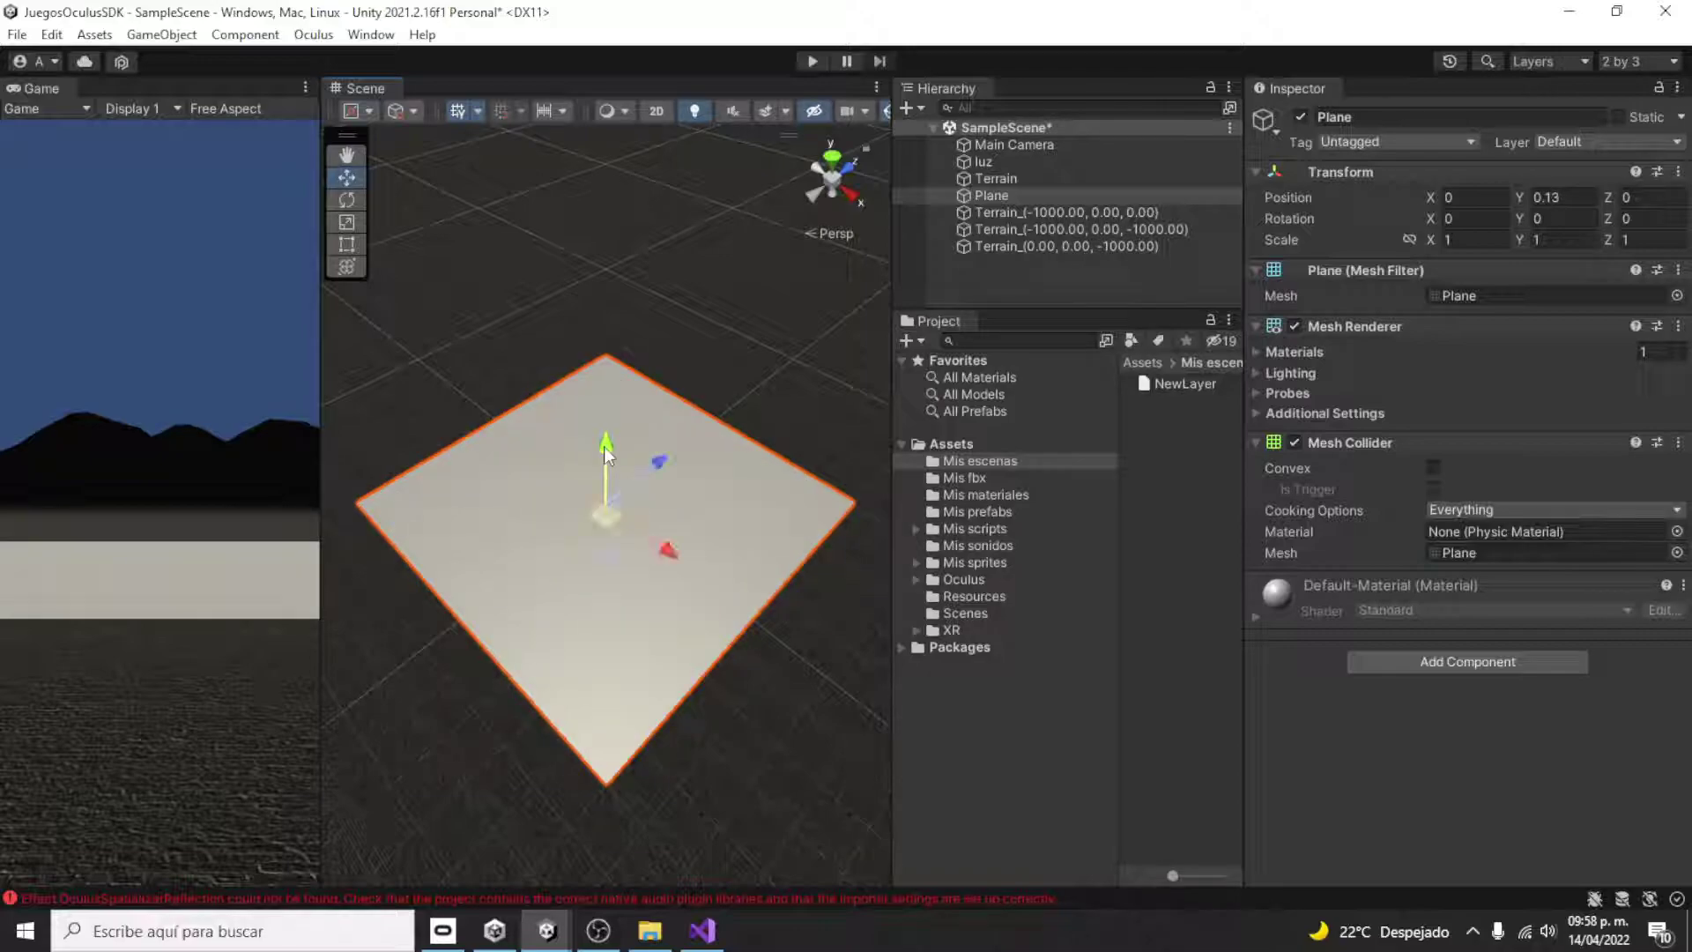
- Apply the azulGlow material from Mis sprites to the Plane and delete the Main Camera
{"action": "left_click", "coordinate": [975, 560]}
{"action": "left_click", "coordinate": [1170, 402]}
{"action": "left_click_drag", "start_coordinate": [1170, 402], "coordinate": [602, 572]}
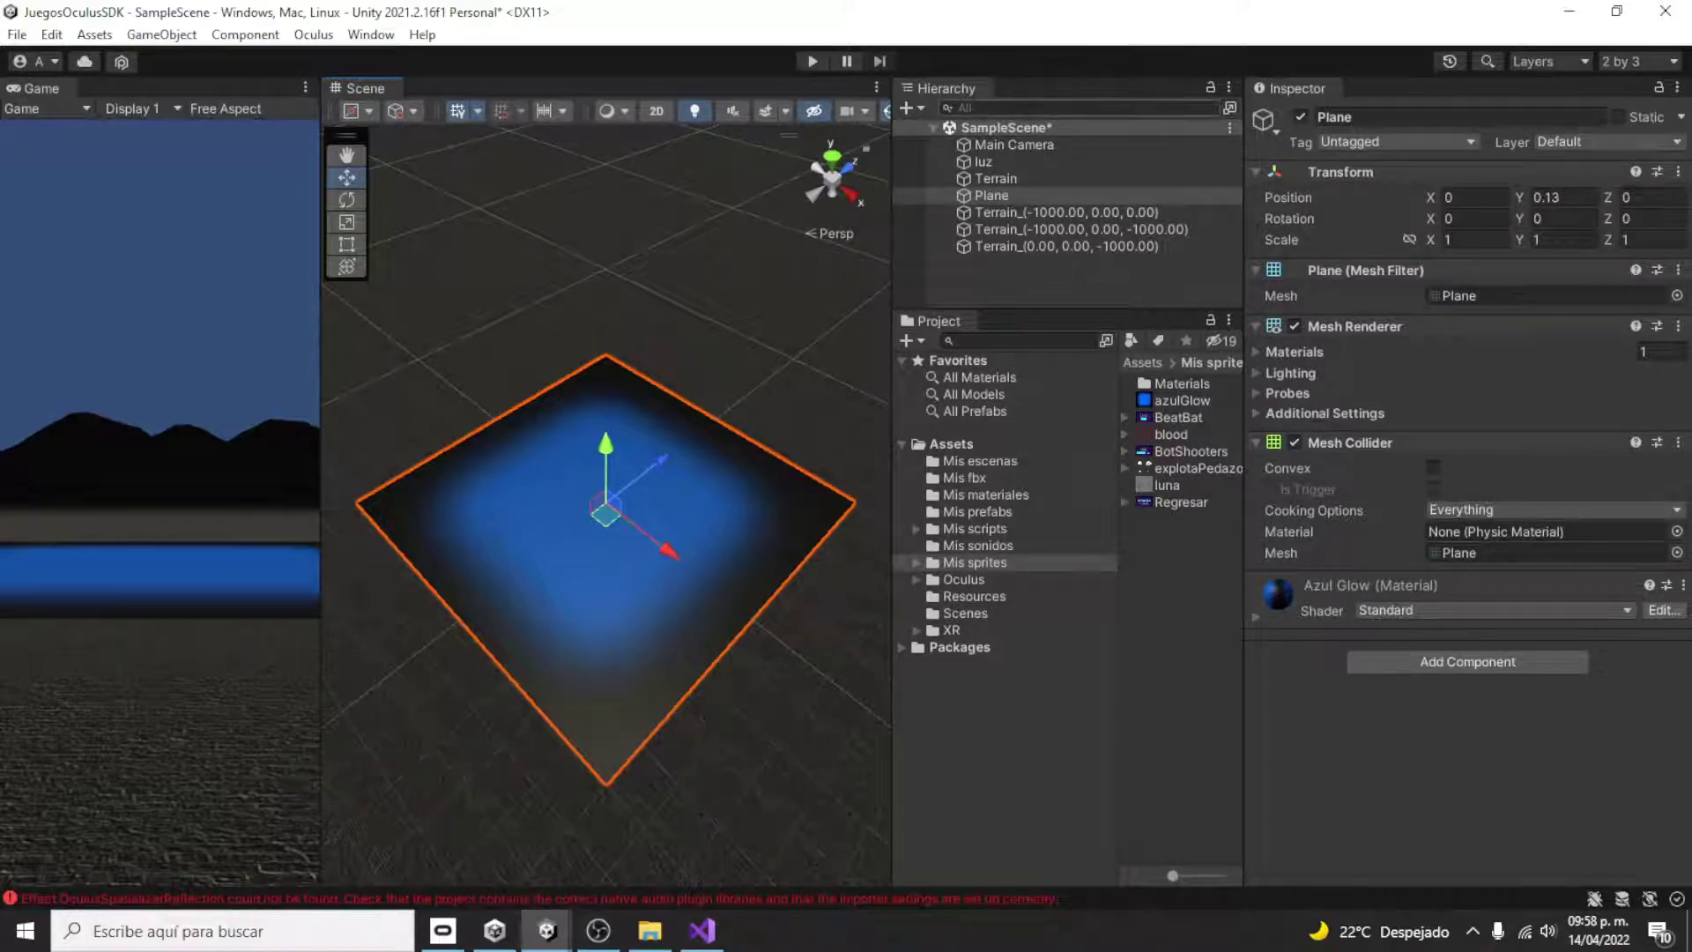
{"action": "double_click", "coordinate": [1041, 146]}
{"action": "key", "text": "Delete"}
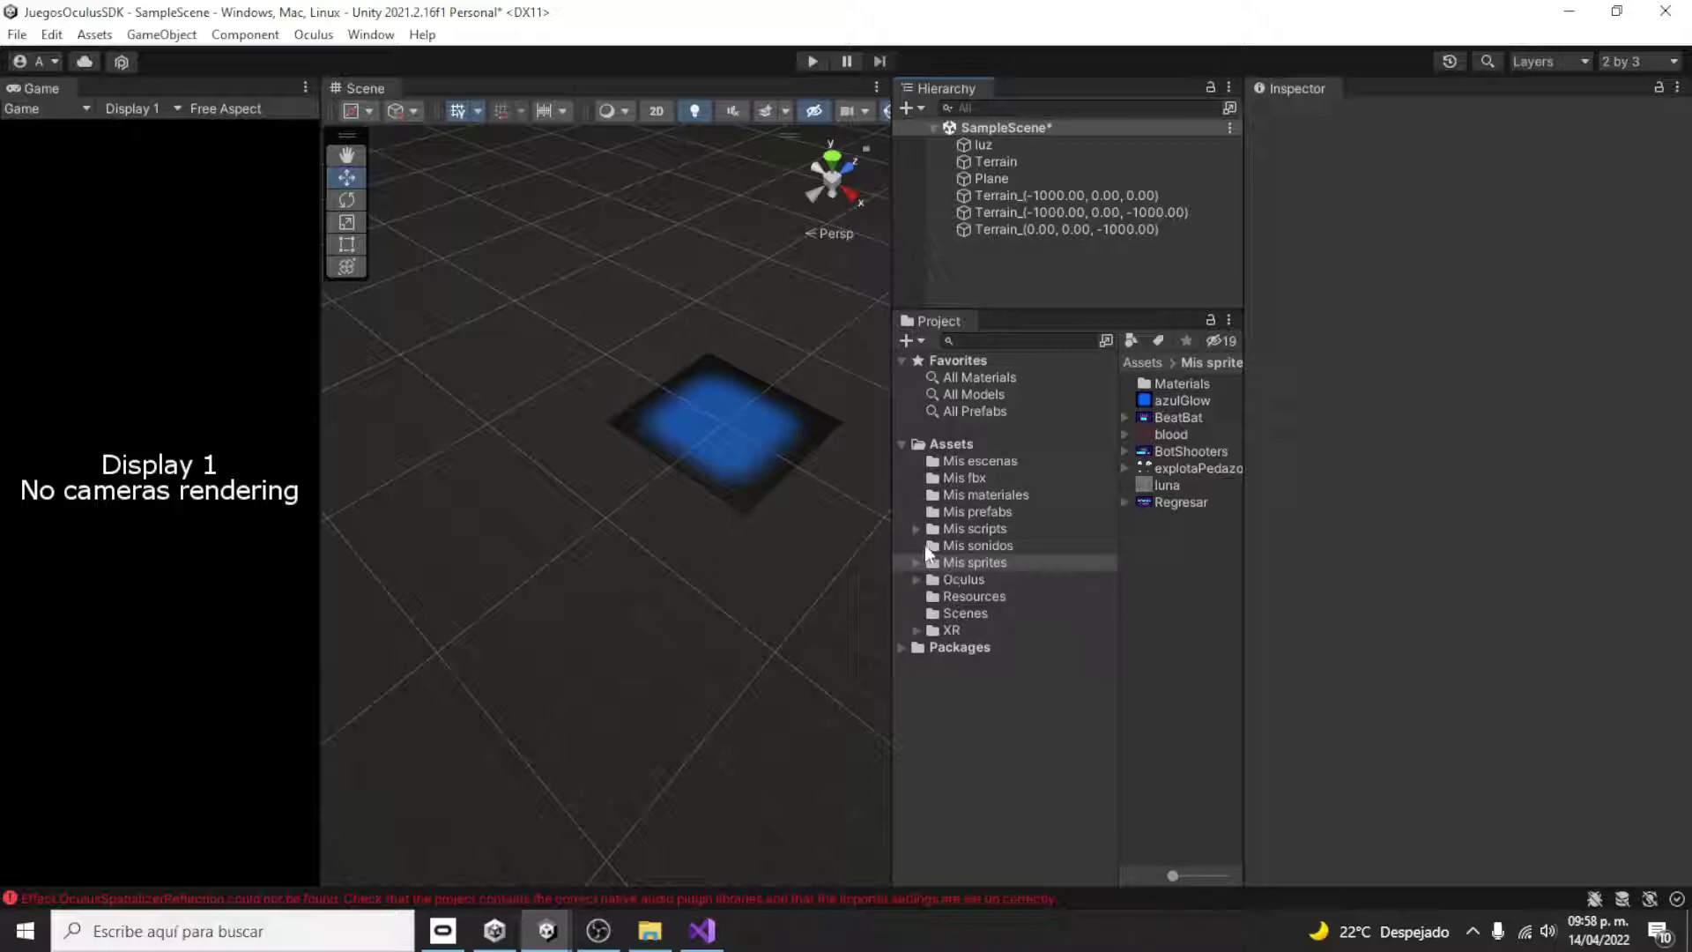
- Place the OVRPlayerController prefab from the Oculus assets into the scene at position 0, 1, 0
{"action": "left_click", "coordinate": [916, 579]}
{"action": "type", "text": "o"}
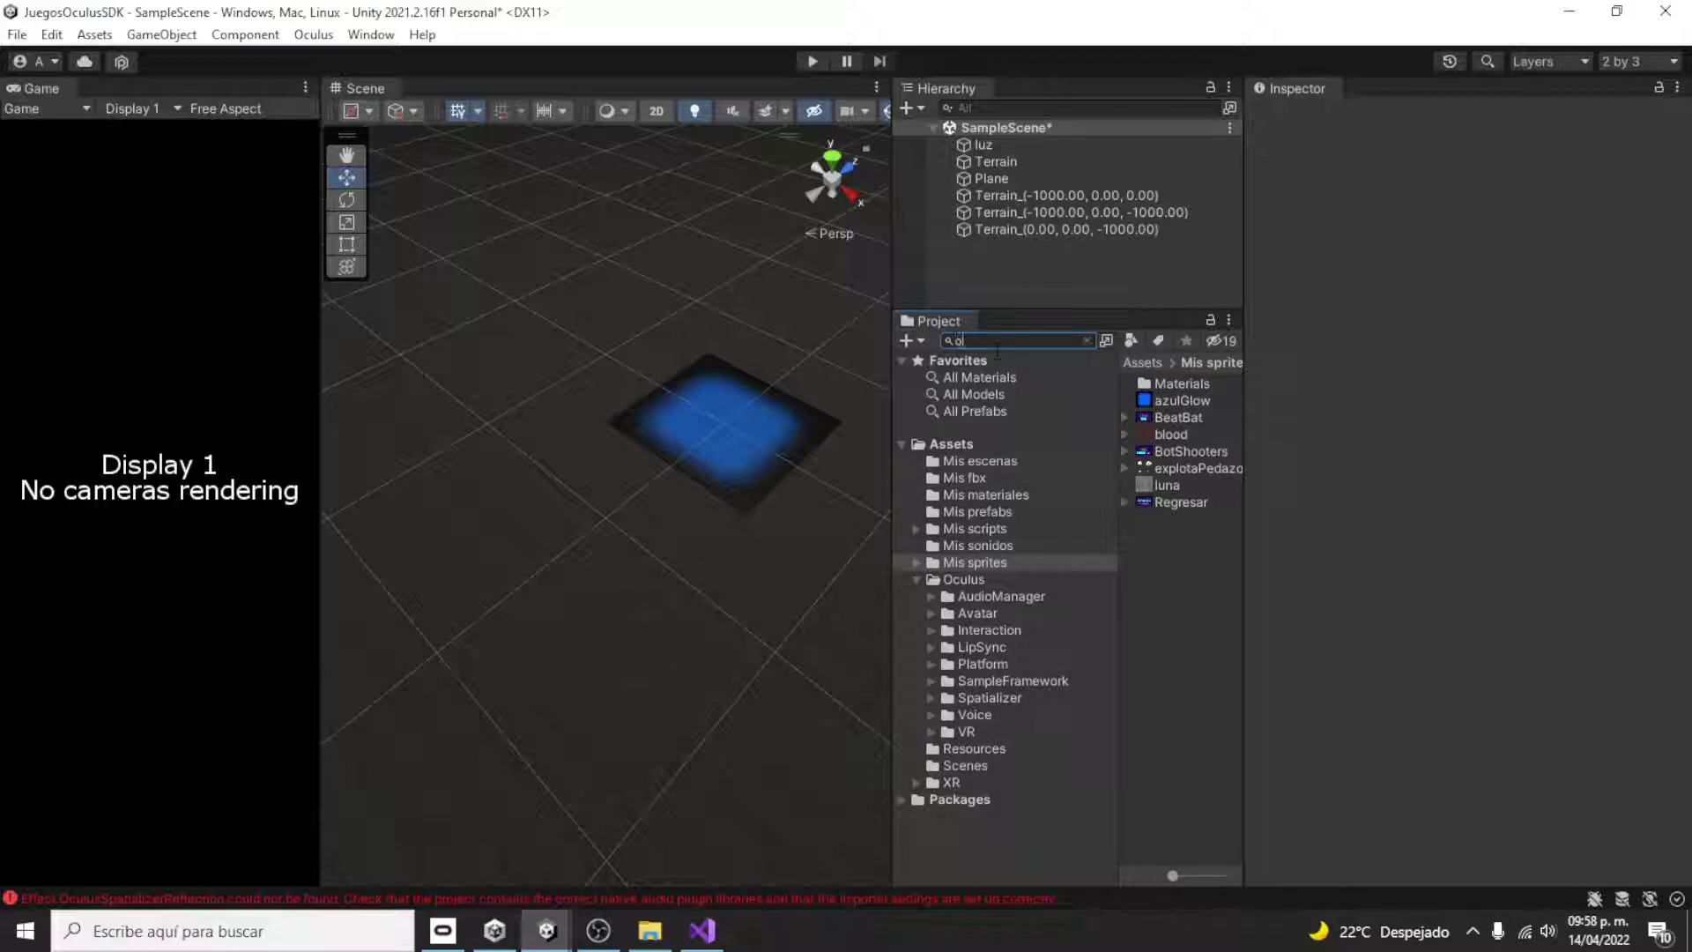
{"action": "type", "text": "vr"}
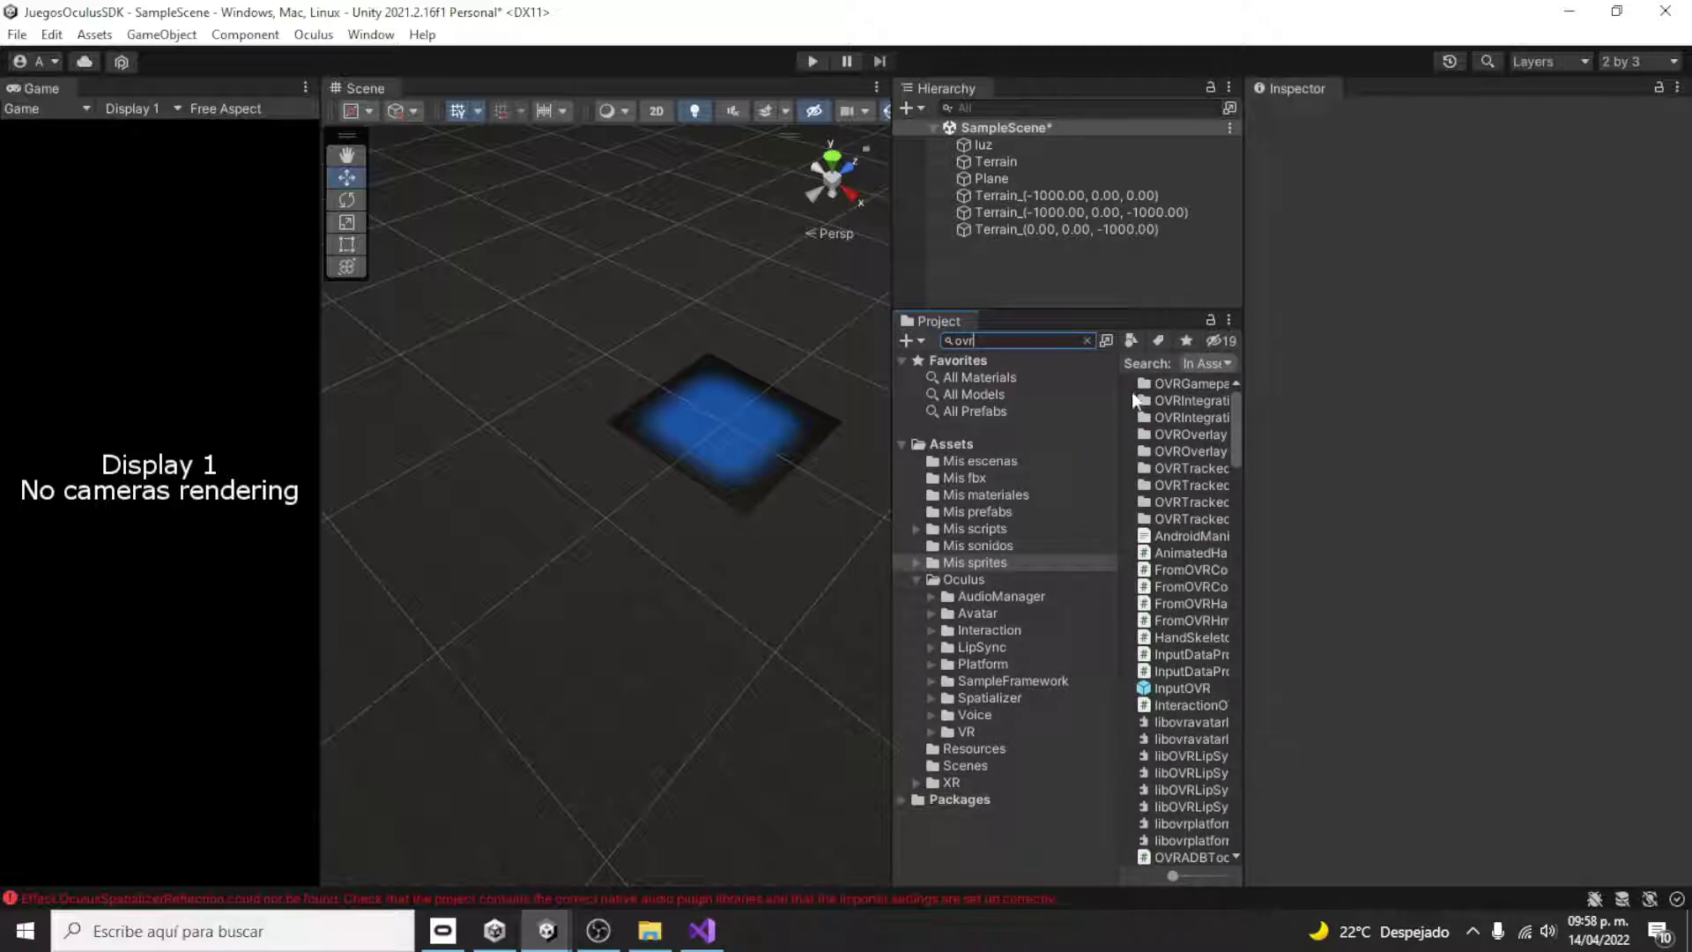
{"action": "type", "text": "pla"}
{"action": "left_click_drag", "start_coordinate": [1202, 478], "coordinate": [724, 414]}
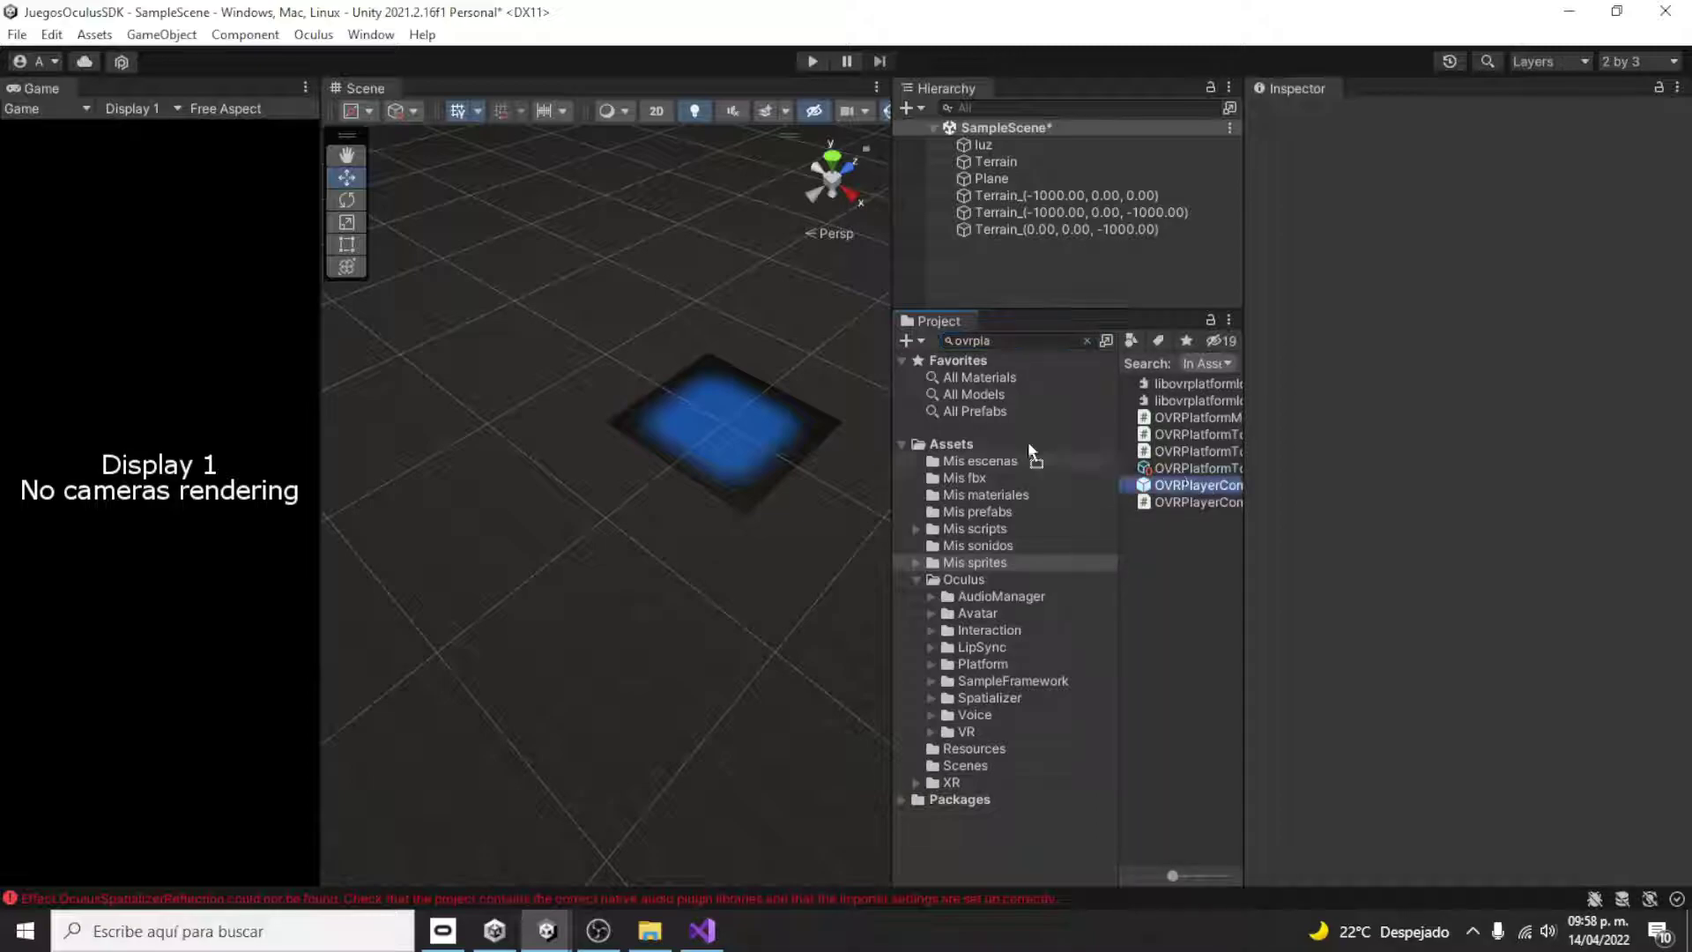
{"action": "left_click", "coordinate": [1473, 216]}
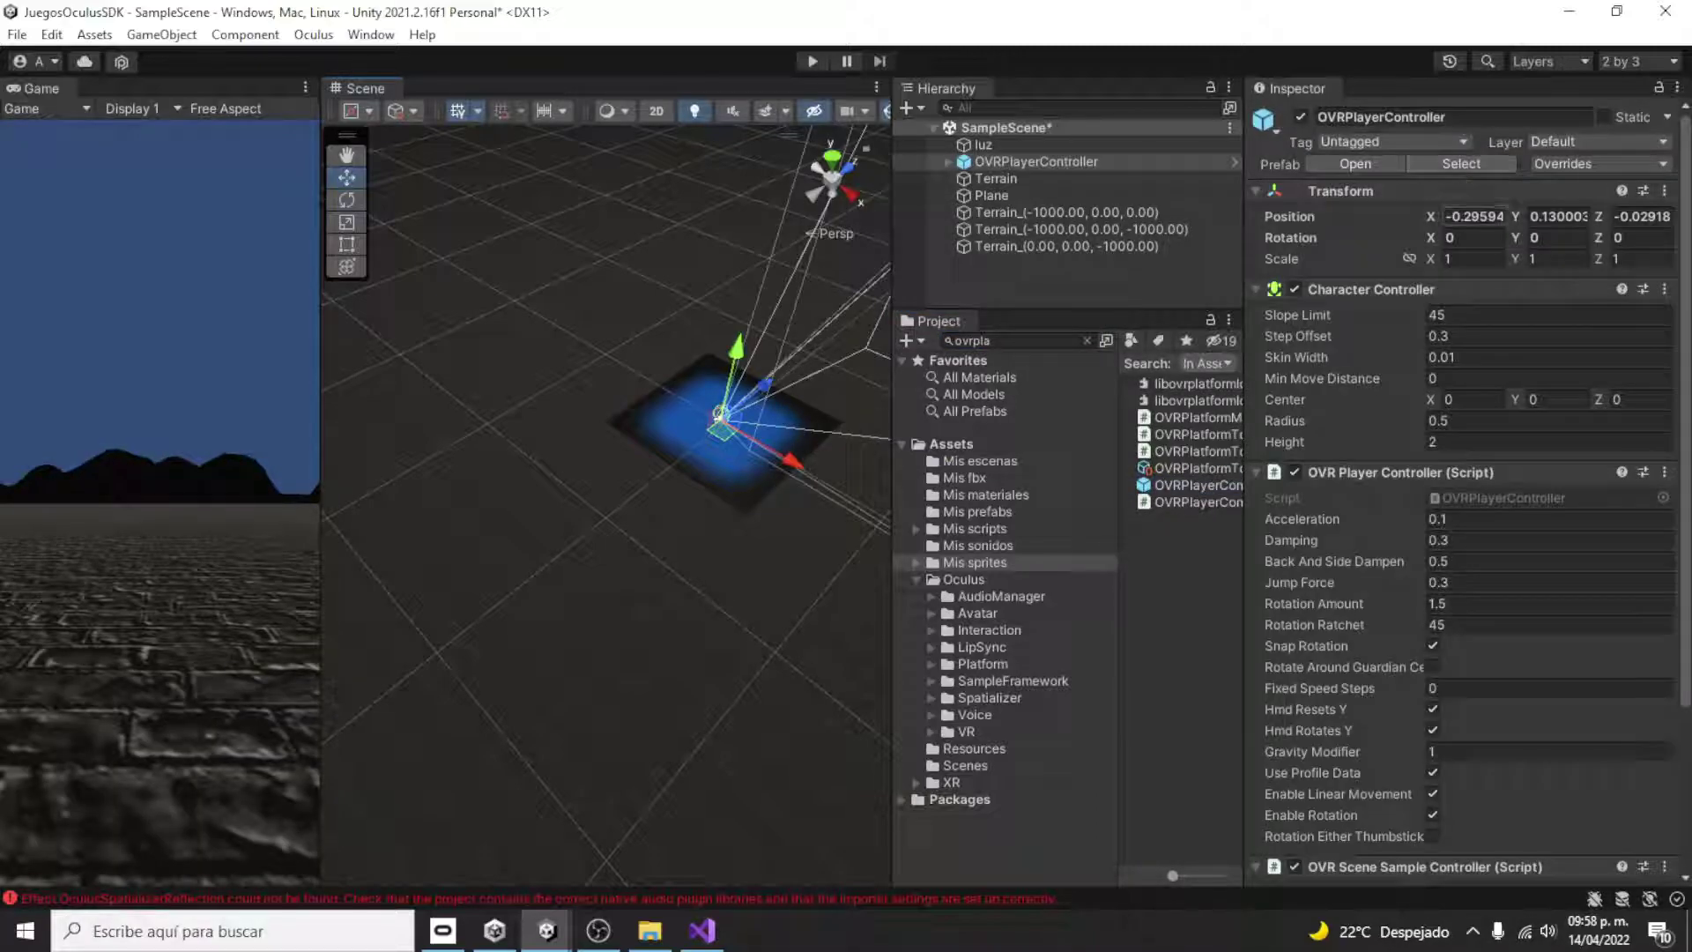
{"action": "type", "text": "0"}
{"action": "key", "text": "Tab"}
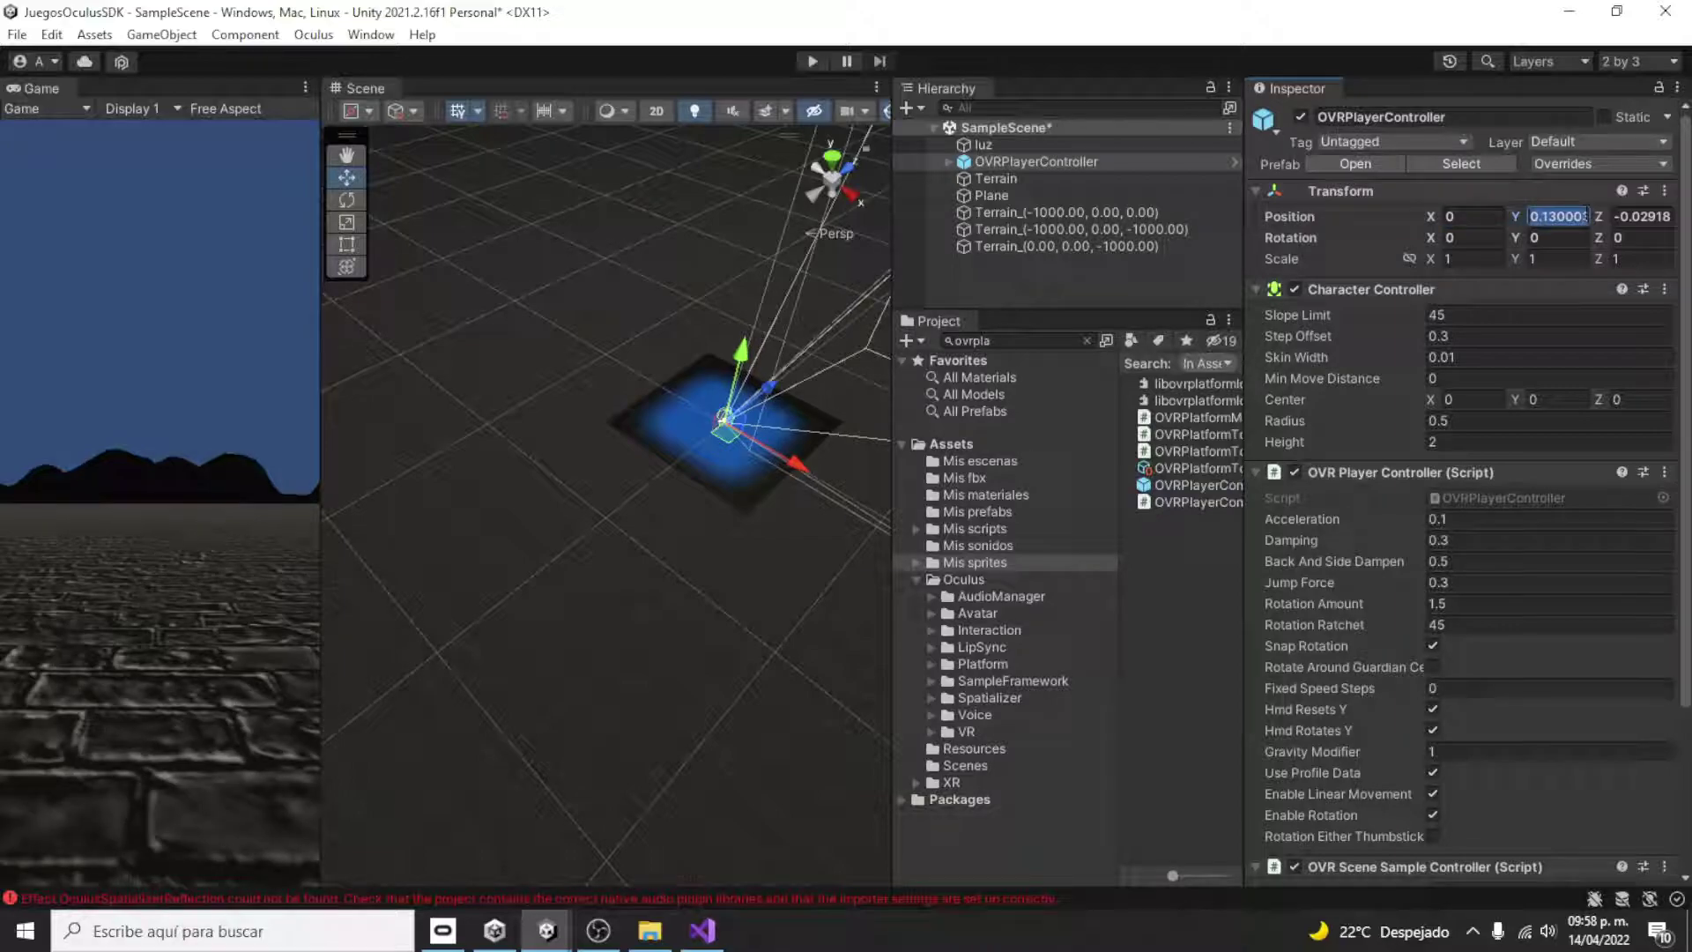
{"action": "type", "text": "1"}
{"action": "key", "text": "Tab"}
{"action": "type", "text": "0"}
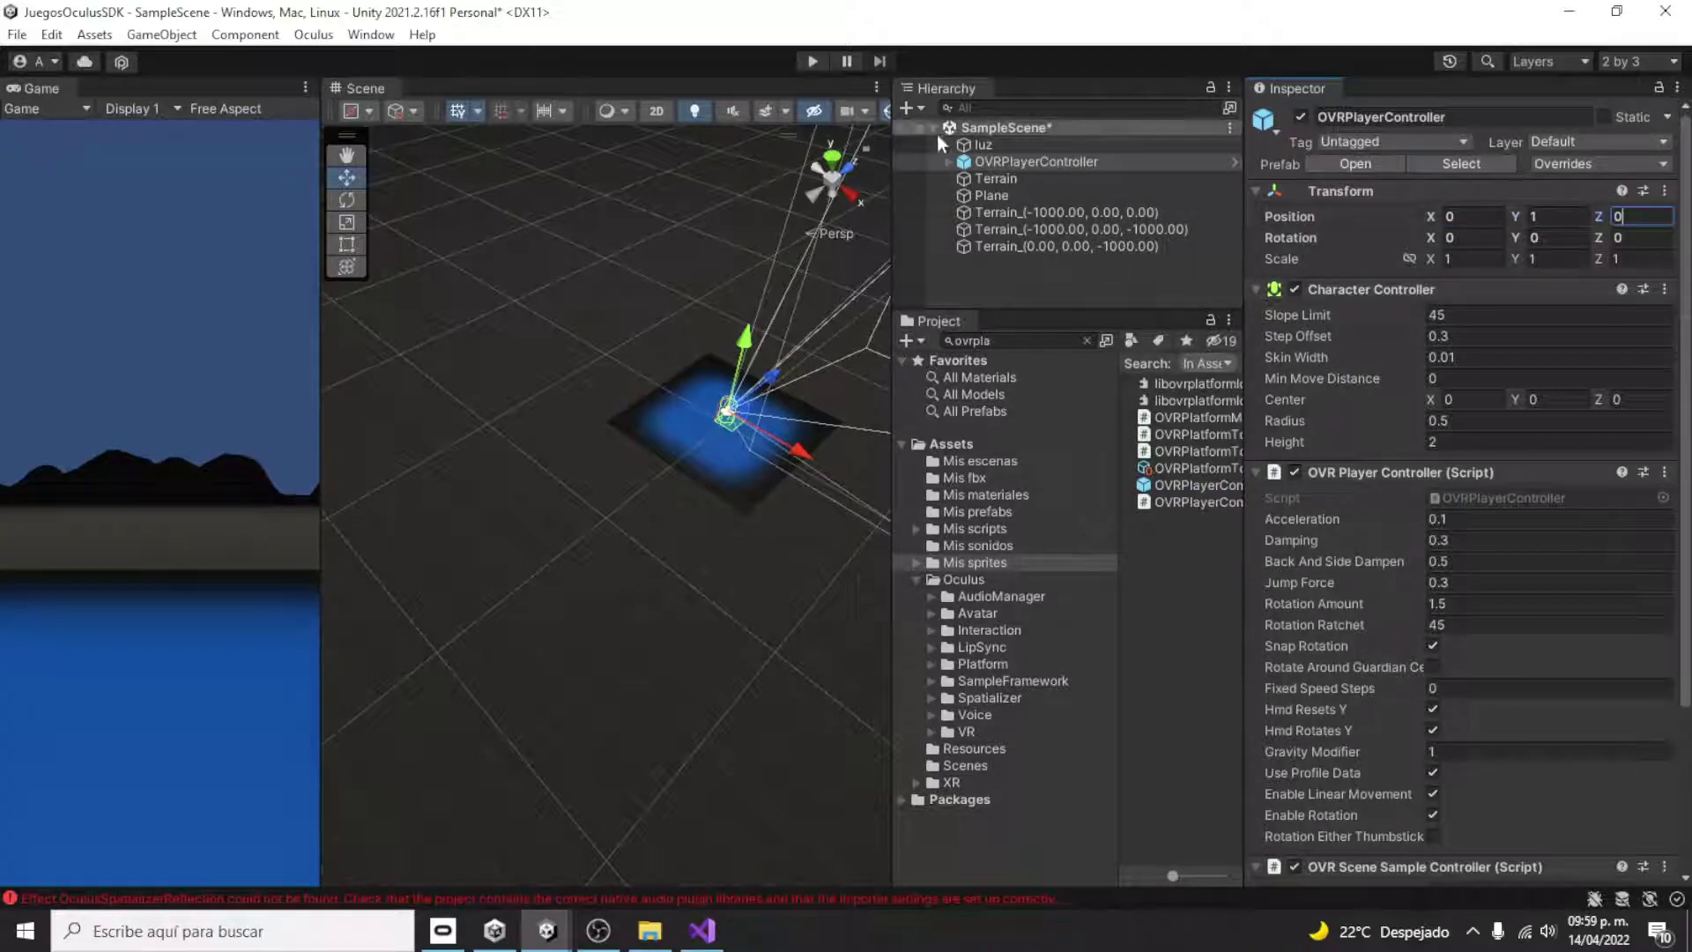
{"action": "left_click", "coordinate": [980, 145]}
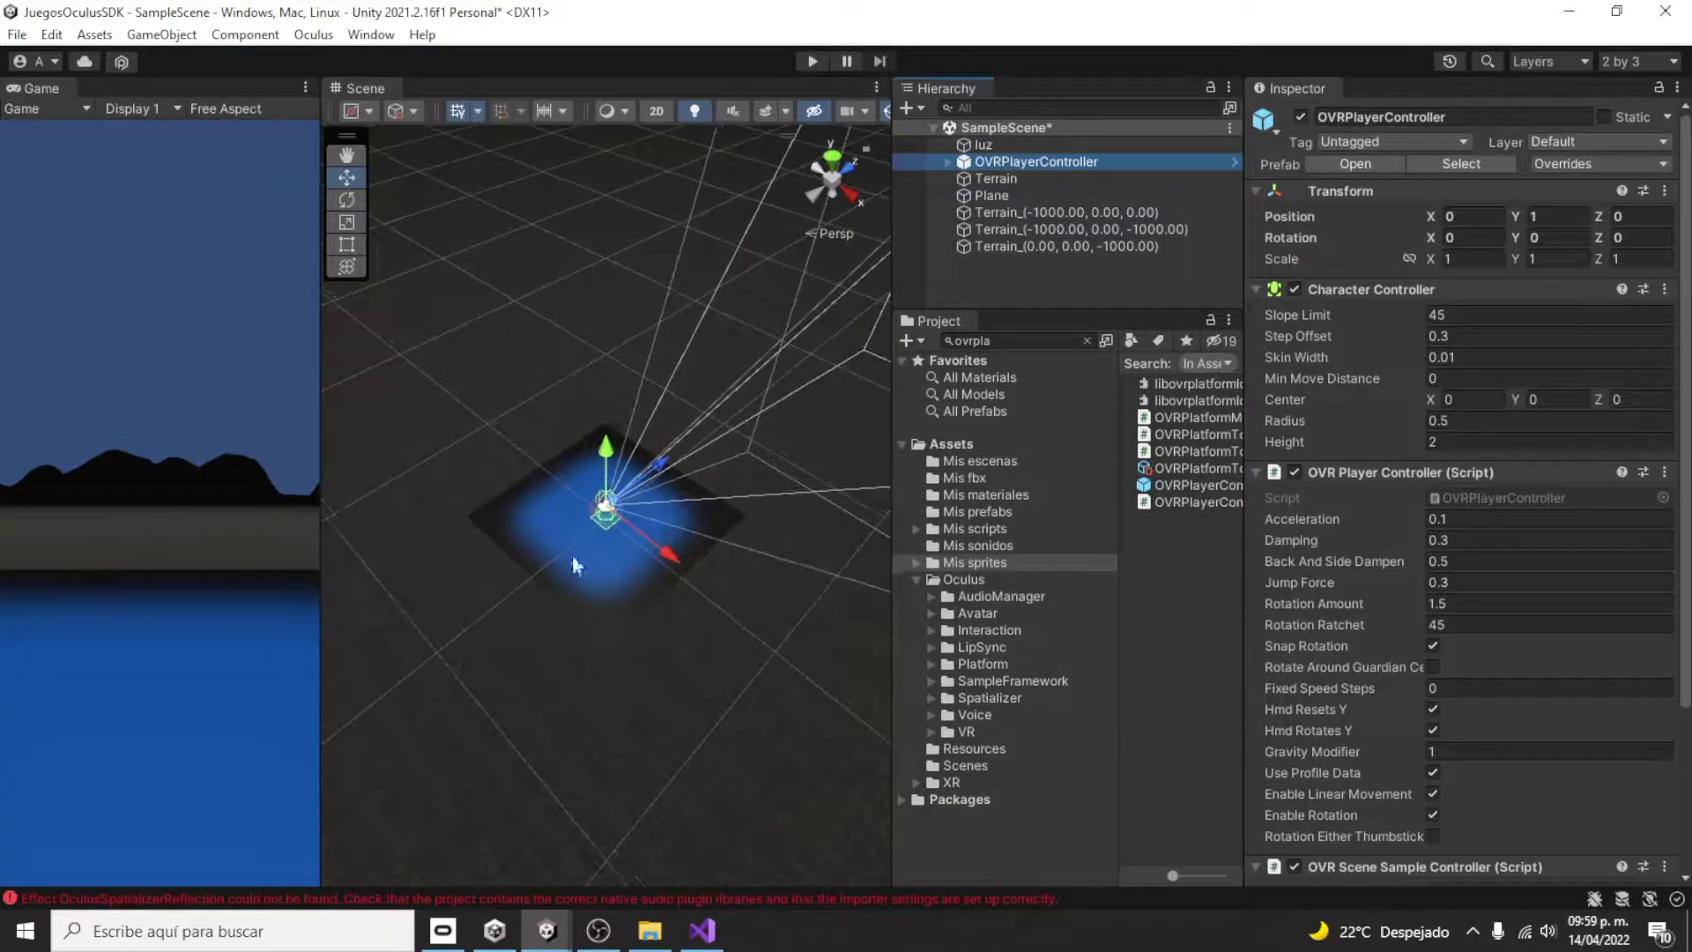
- Expand OVRPlayerController to show ForwardDirection and OVRCameraRig, and enlarge the Hierarchy panel
{"action": "scroll", "coordinate": [608, 542], "scroll_direction": "up", "scroll_amount": 2}
{"action": "scroll", "coordinate": [608, 543], "scroll_direction": "up", "scroll_amount": 2}
{"action": "scroll", "coordinate": [599, 564], "scroll_direction": "up", "scroll_amount": 2}
{"action": "left_click_drag", "start_coordinate": [597, 592], "coordinate": [960, 505], "text": "alt"}
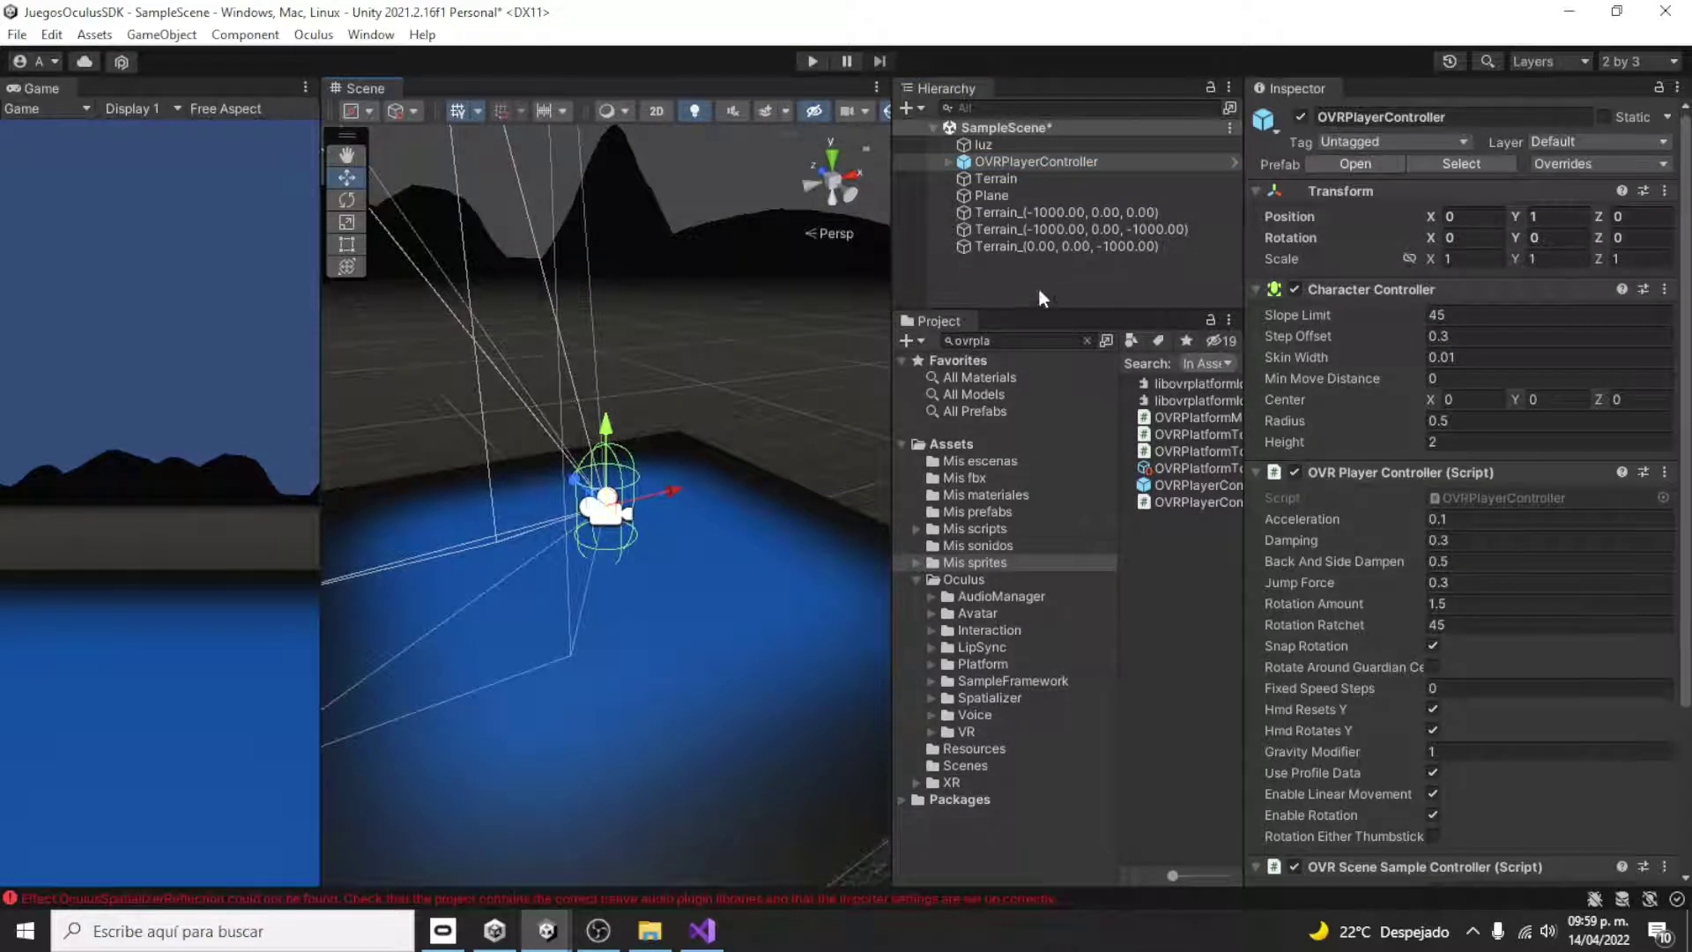
{"action": "left_click", "coordinate": [947, 163]}
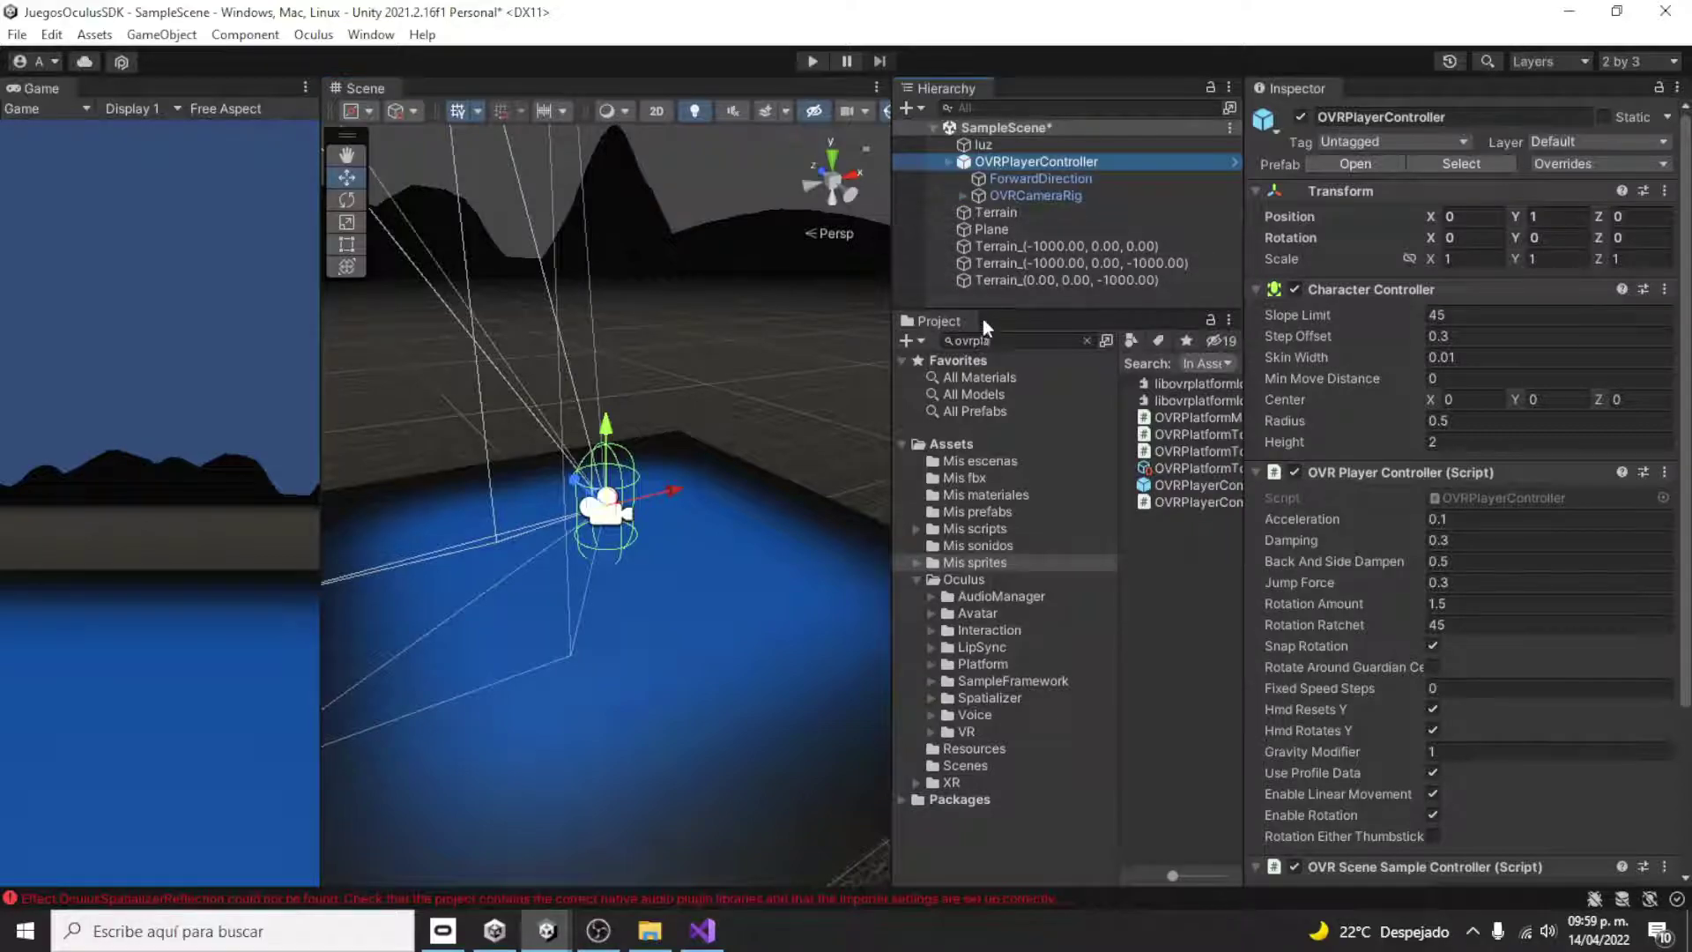
{"action": "left_click_drag", "start_coordinate": [989, 306], "coordinate": [1064, 588]}
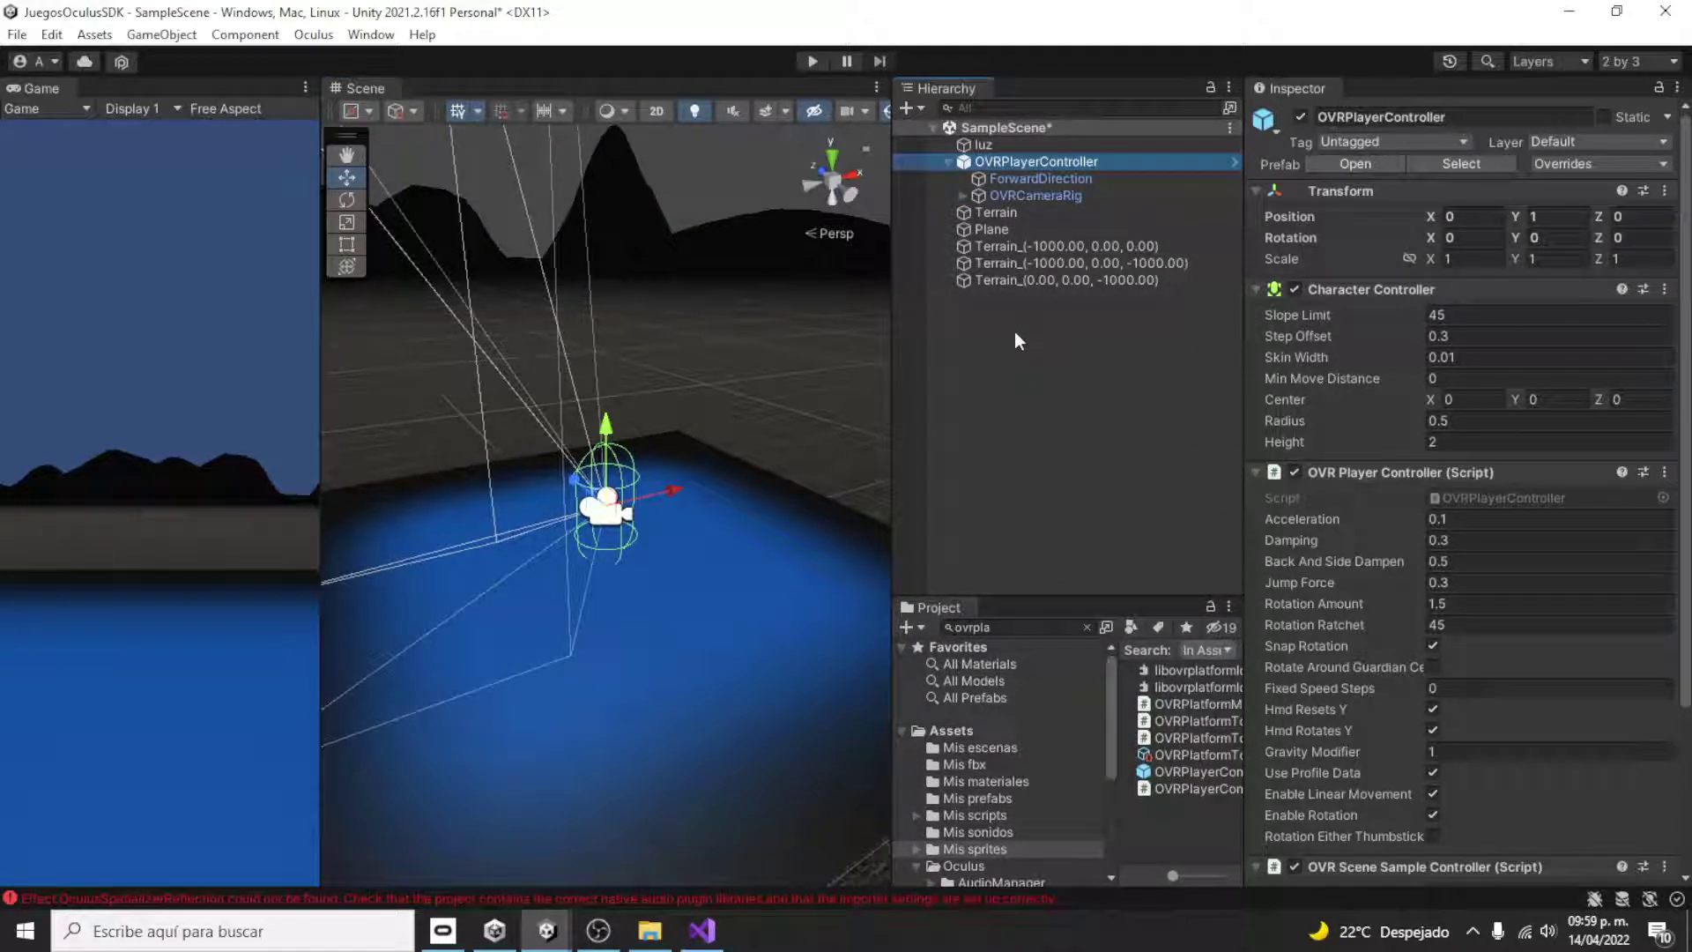
- Expand OVRCameraRig and TrackingSpace down to the LeftHandAnchor
{"action": "left_click", "coordinate": [960, 195]}
{"action": "left_click", "coordinate": [976, 212]}
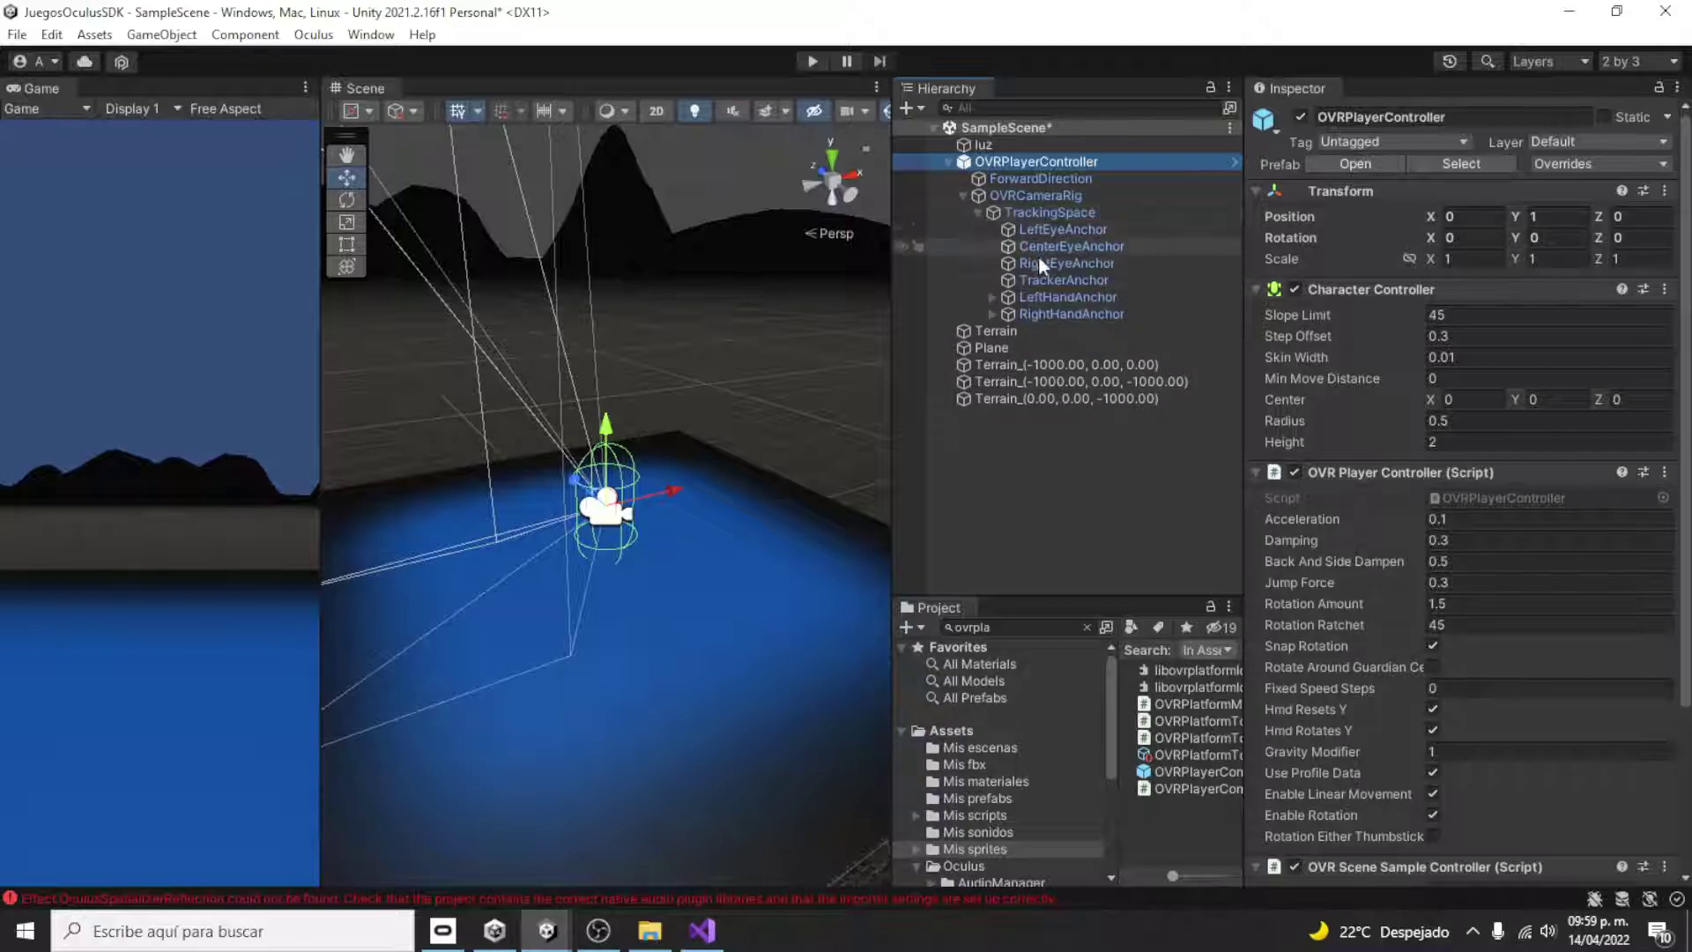
{"action": "left_click", "coordinate": [1032, 299]}
{"action": "key", "text": "Right"}
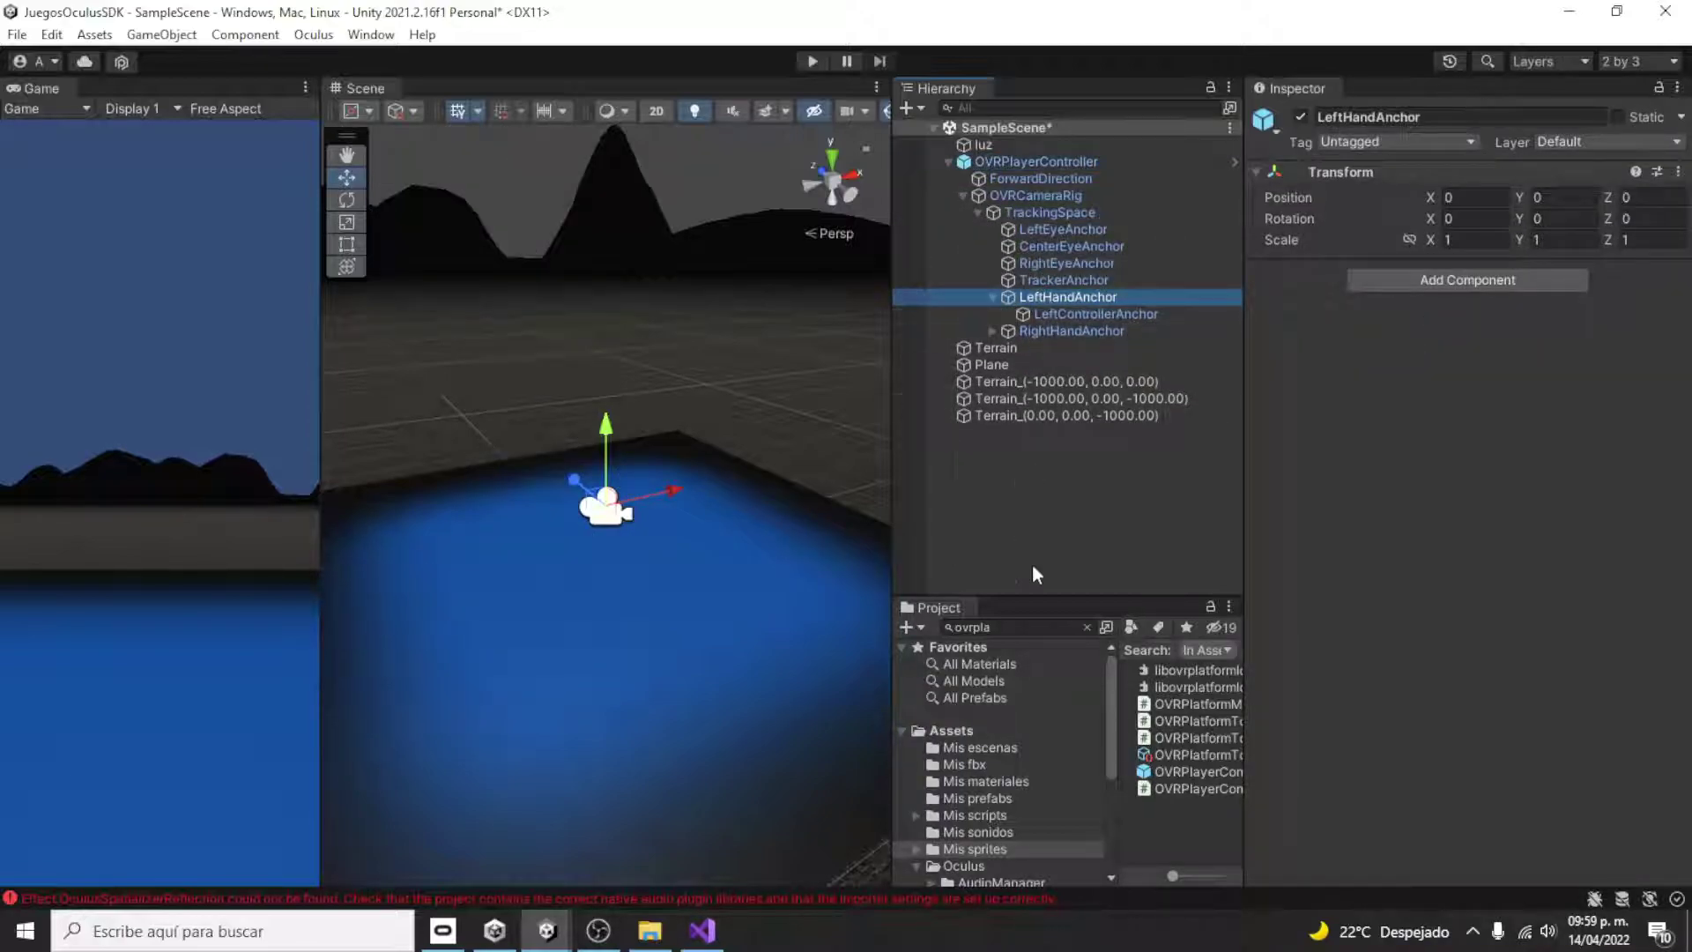
- Search the custom hand prefabs; put CustomHandLeft under LeftHandAnchor and CustomHandRight under RightControllerAnchor
{"action": "left_click", "coordinate": [1026, 627]}
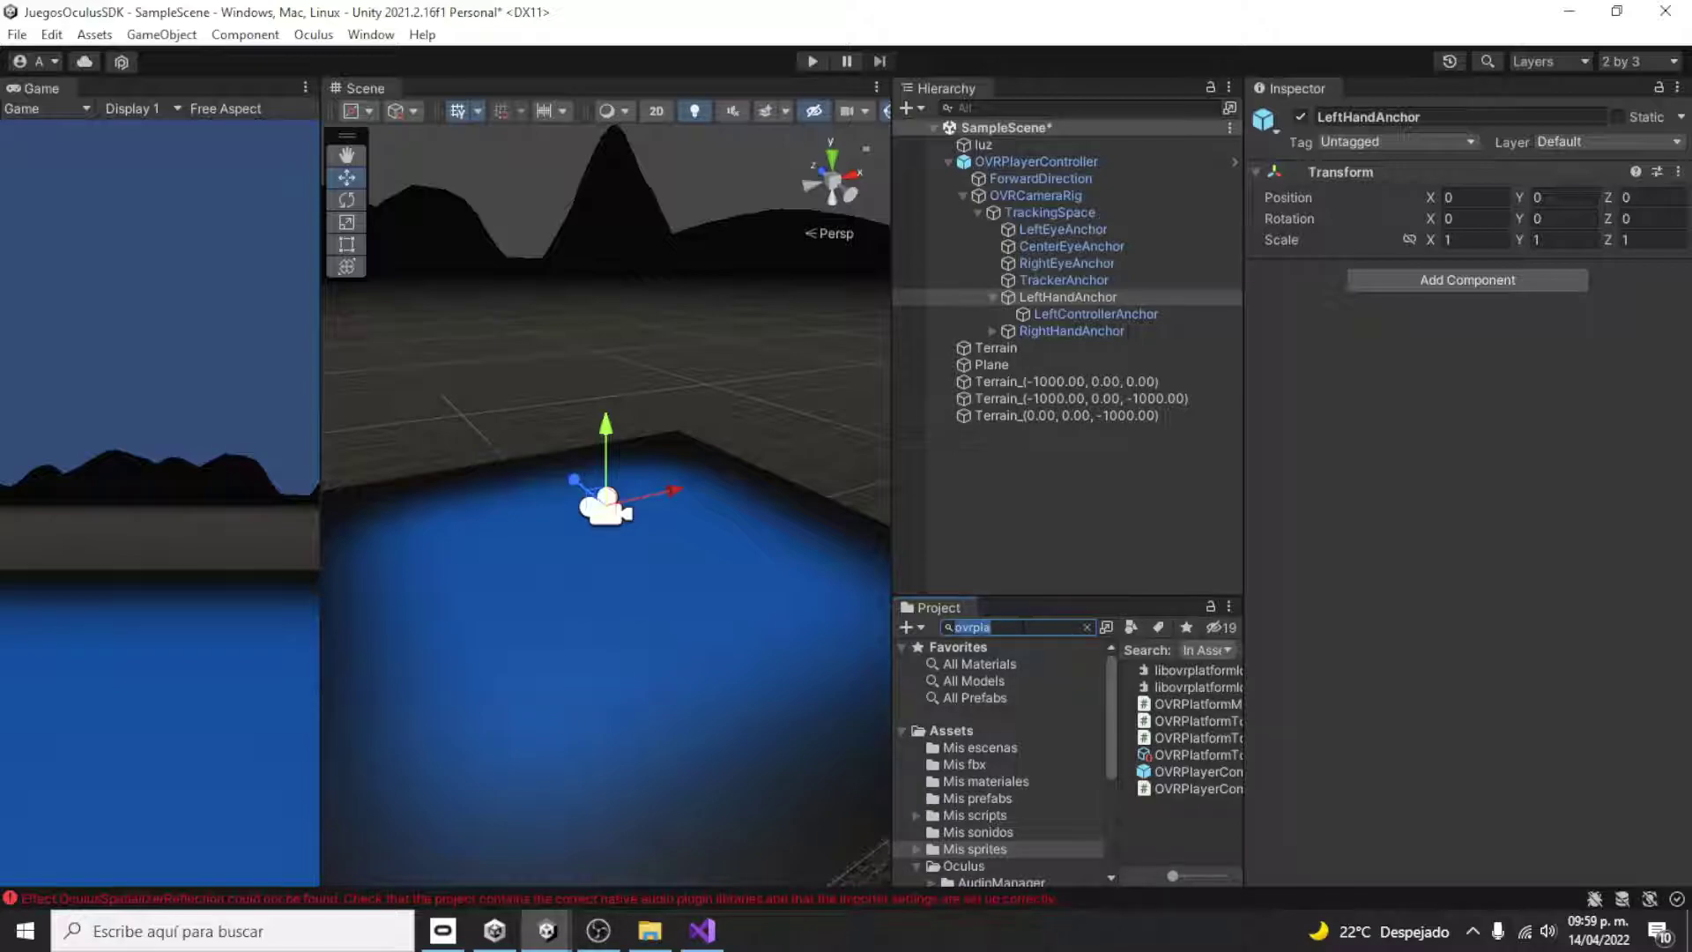
{"action": "type", "text": "custom"}
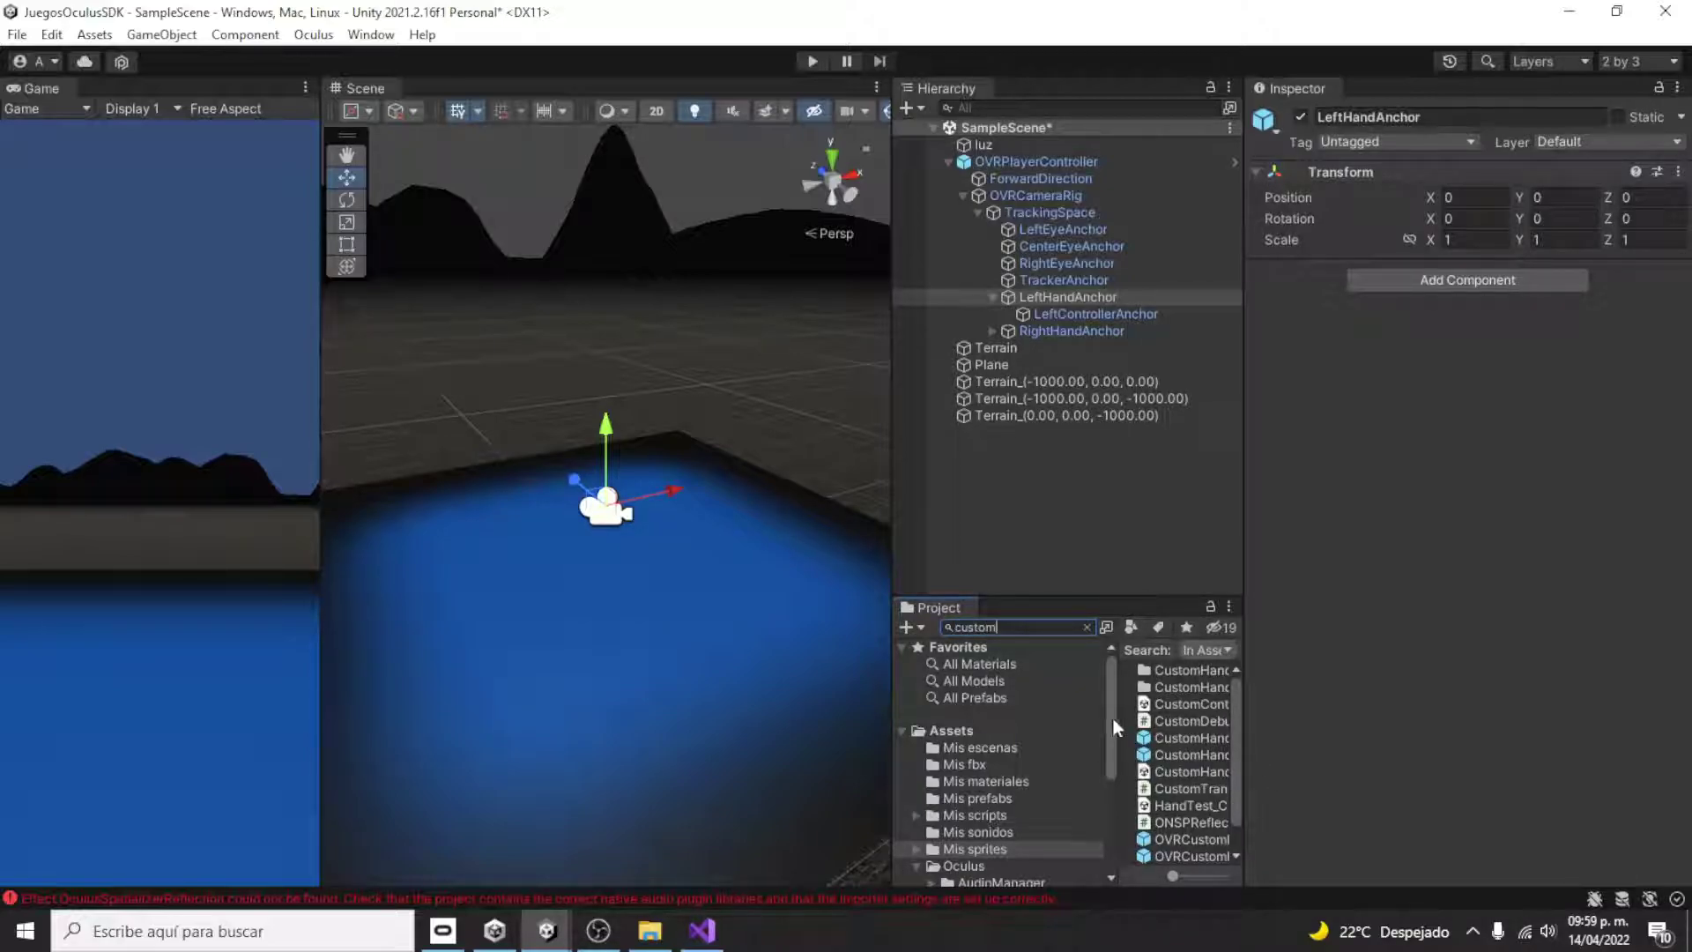
{"action": "left_click_drag", "start_coordinate": [1114, 720], "coordinate": [1047, 710]}
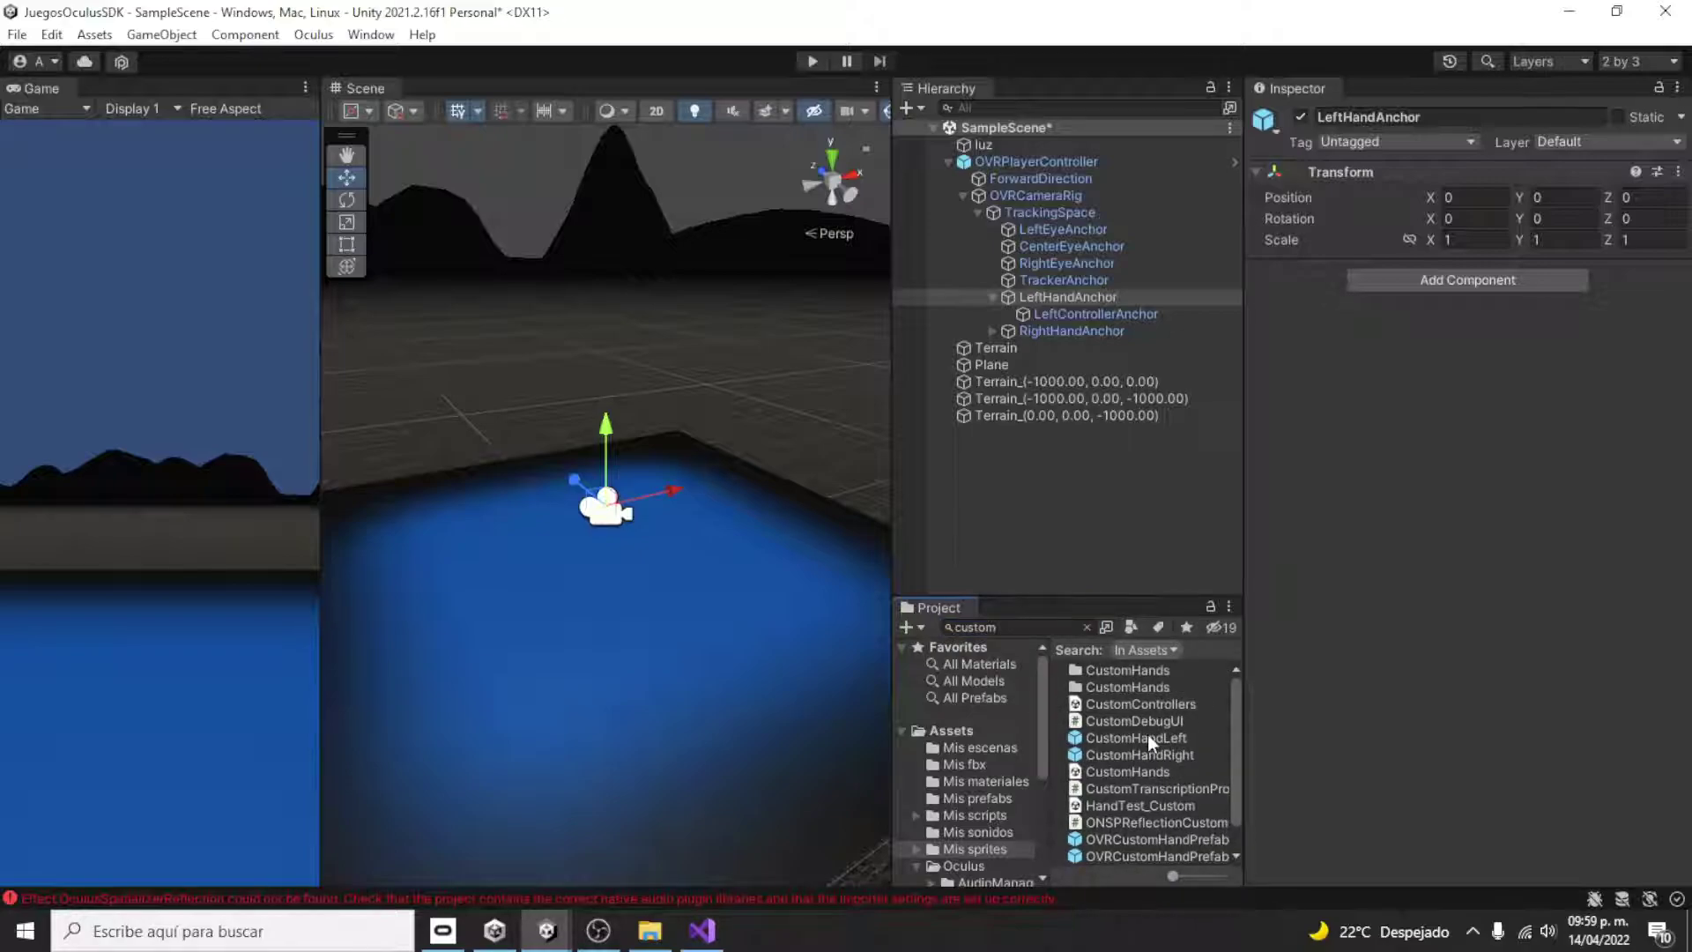
{"action": "left_click_drag", "start_coordinate": [1147, 733], "coordinate": [1105, 296]}
{"action": "left_click", "coordinate": [990, 343]}
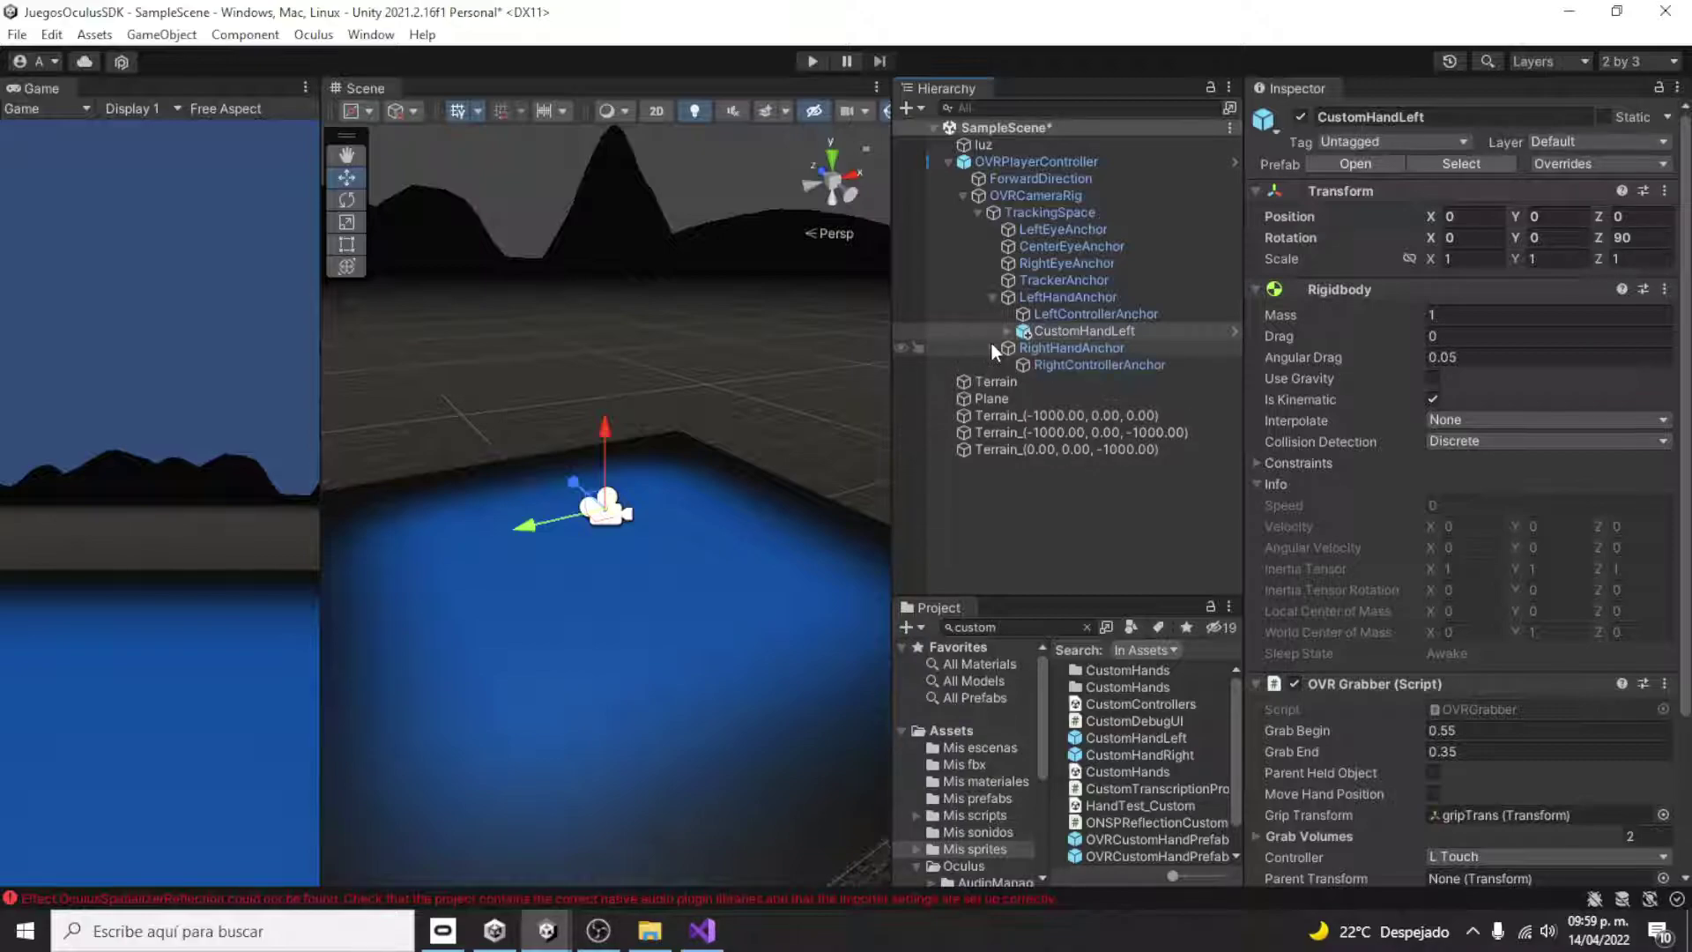
{"action": "left_click_drag", "start_coordinate": [1147, 752], "coordinate": [1107, 363]}
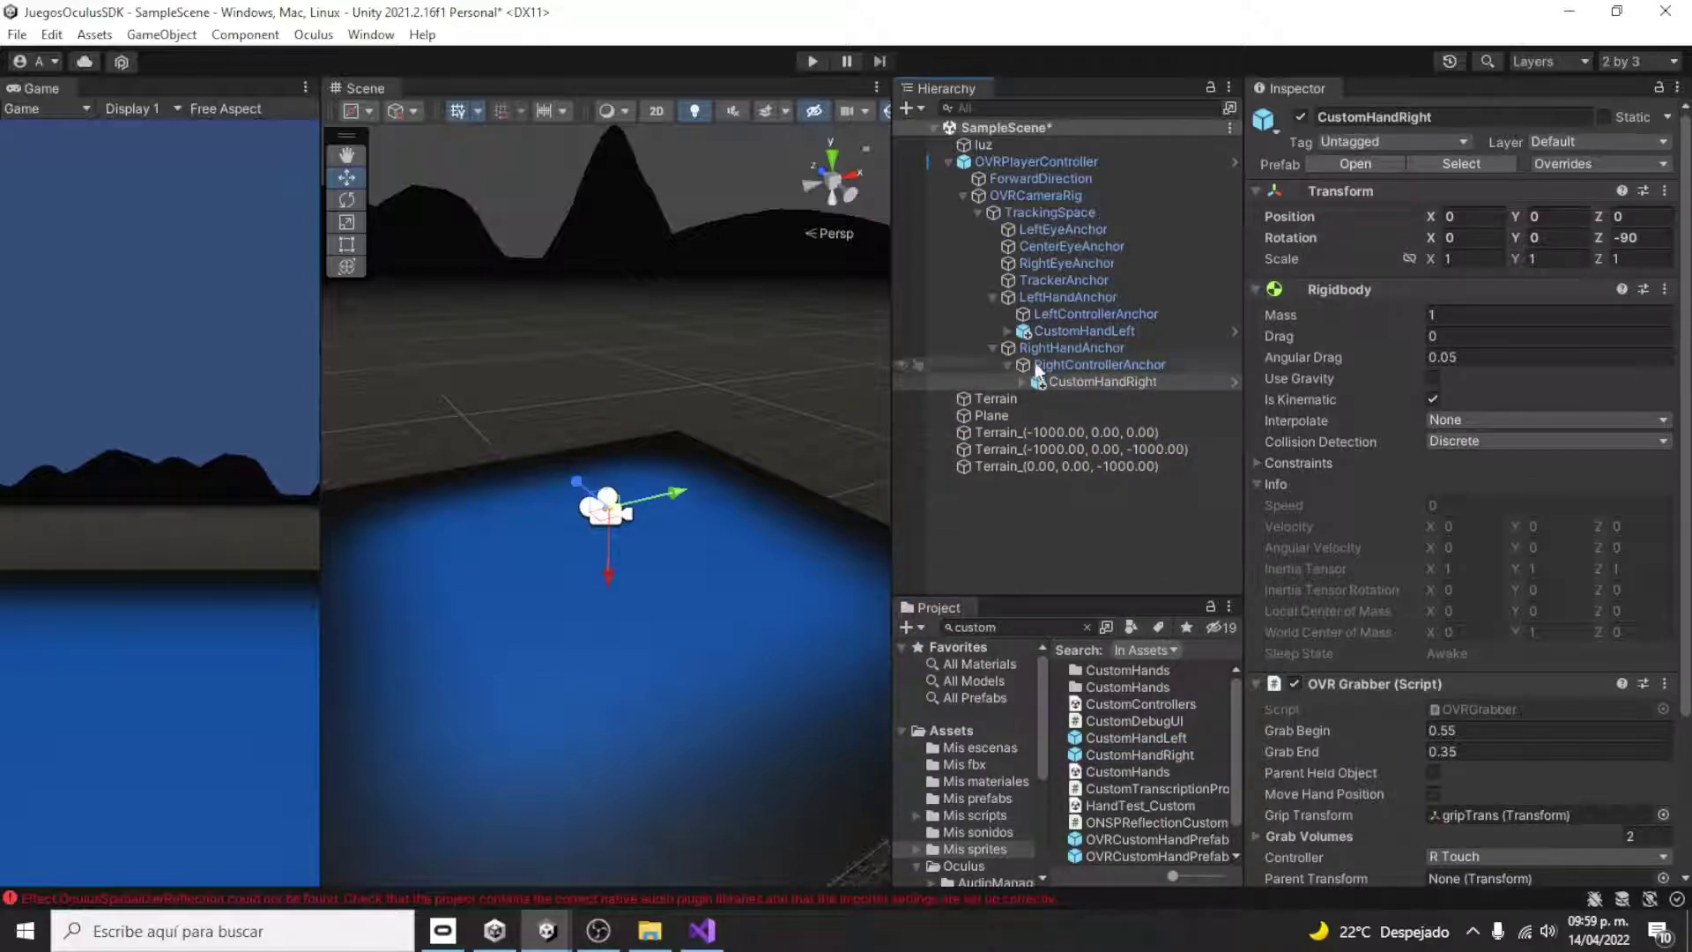
- Expand CustomHandLeft through Offset and l_hand_skeletal_lowres to select its GrabVolumeBig
{"action": "left_click", "coordinate": [1008, 331]}
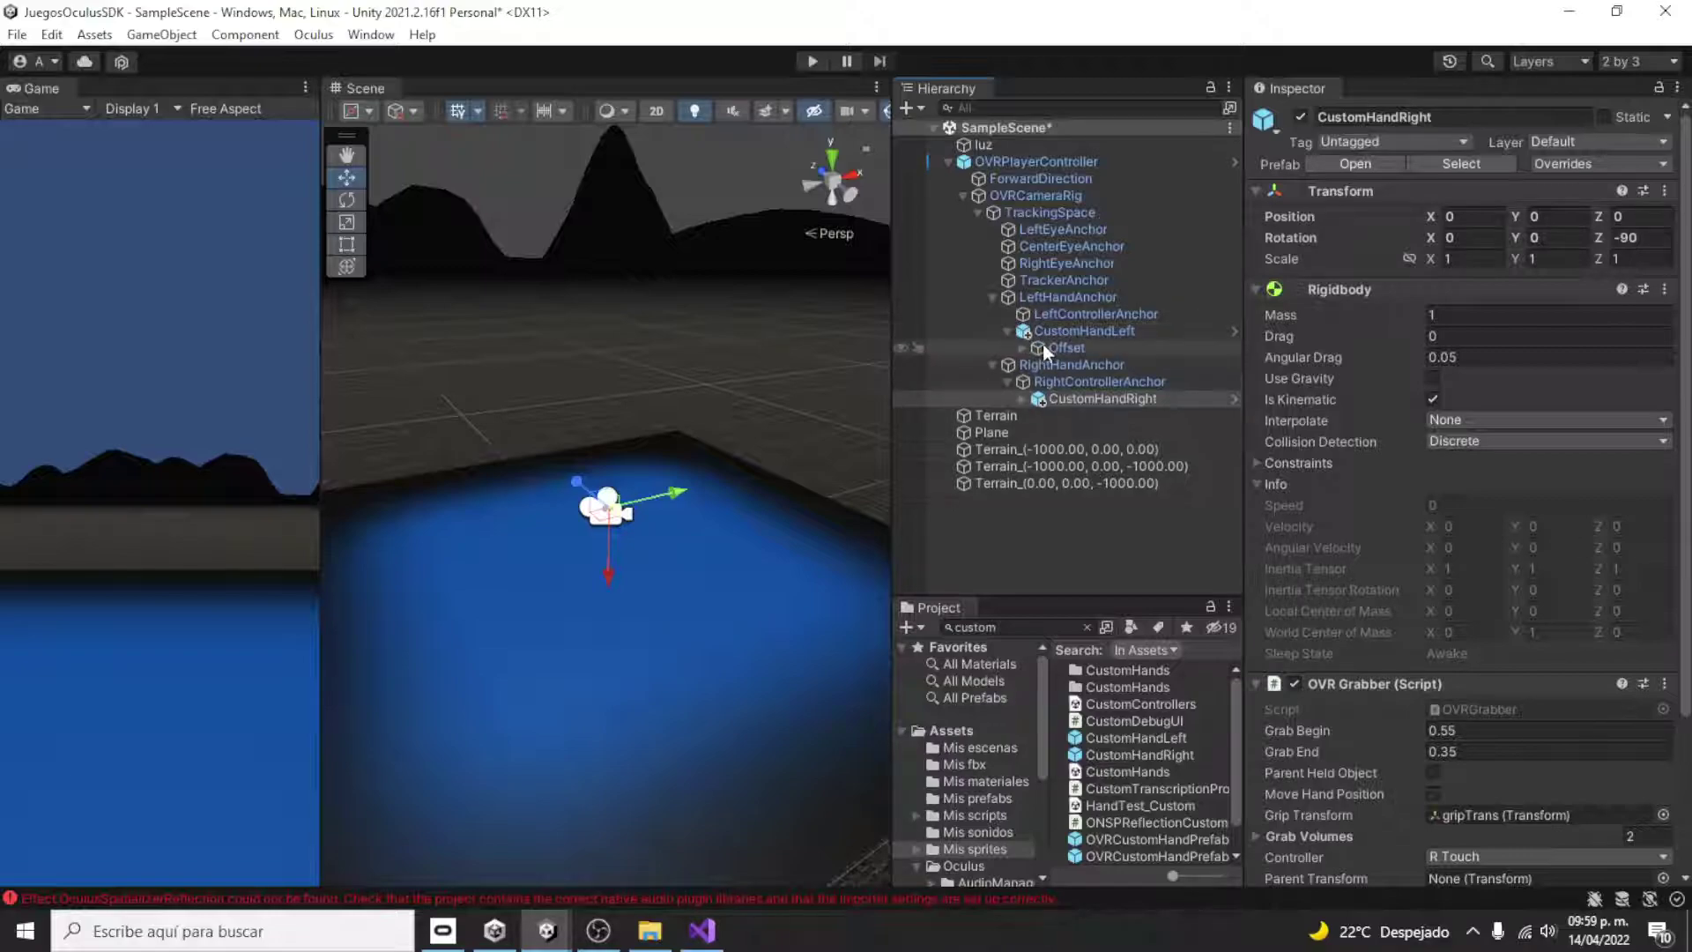
{"action": "left_click", "coordinate": [1027, 349]}
{"action": "left_click", "coordinate": [1023, 349]}
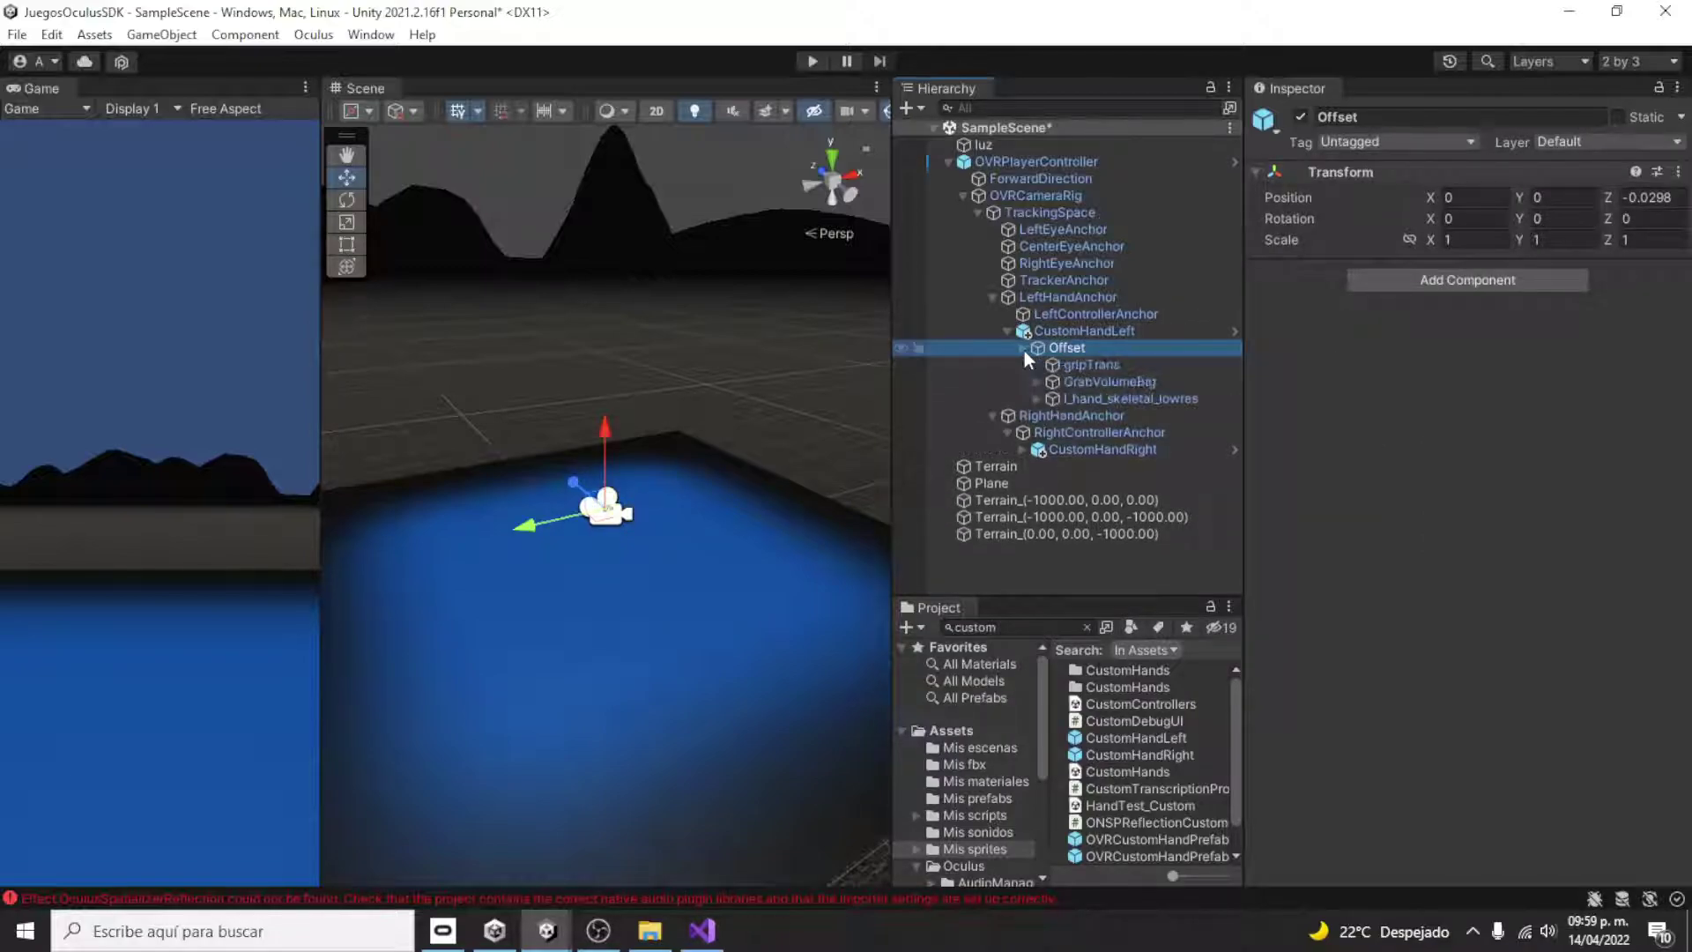
{"action": "left_click", "coordinate": [1037, 397]}
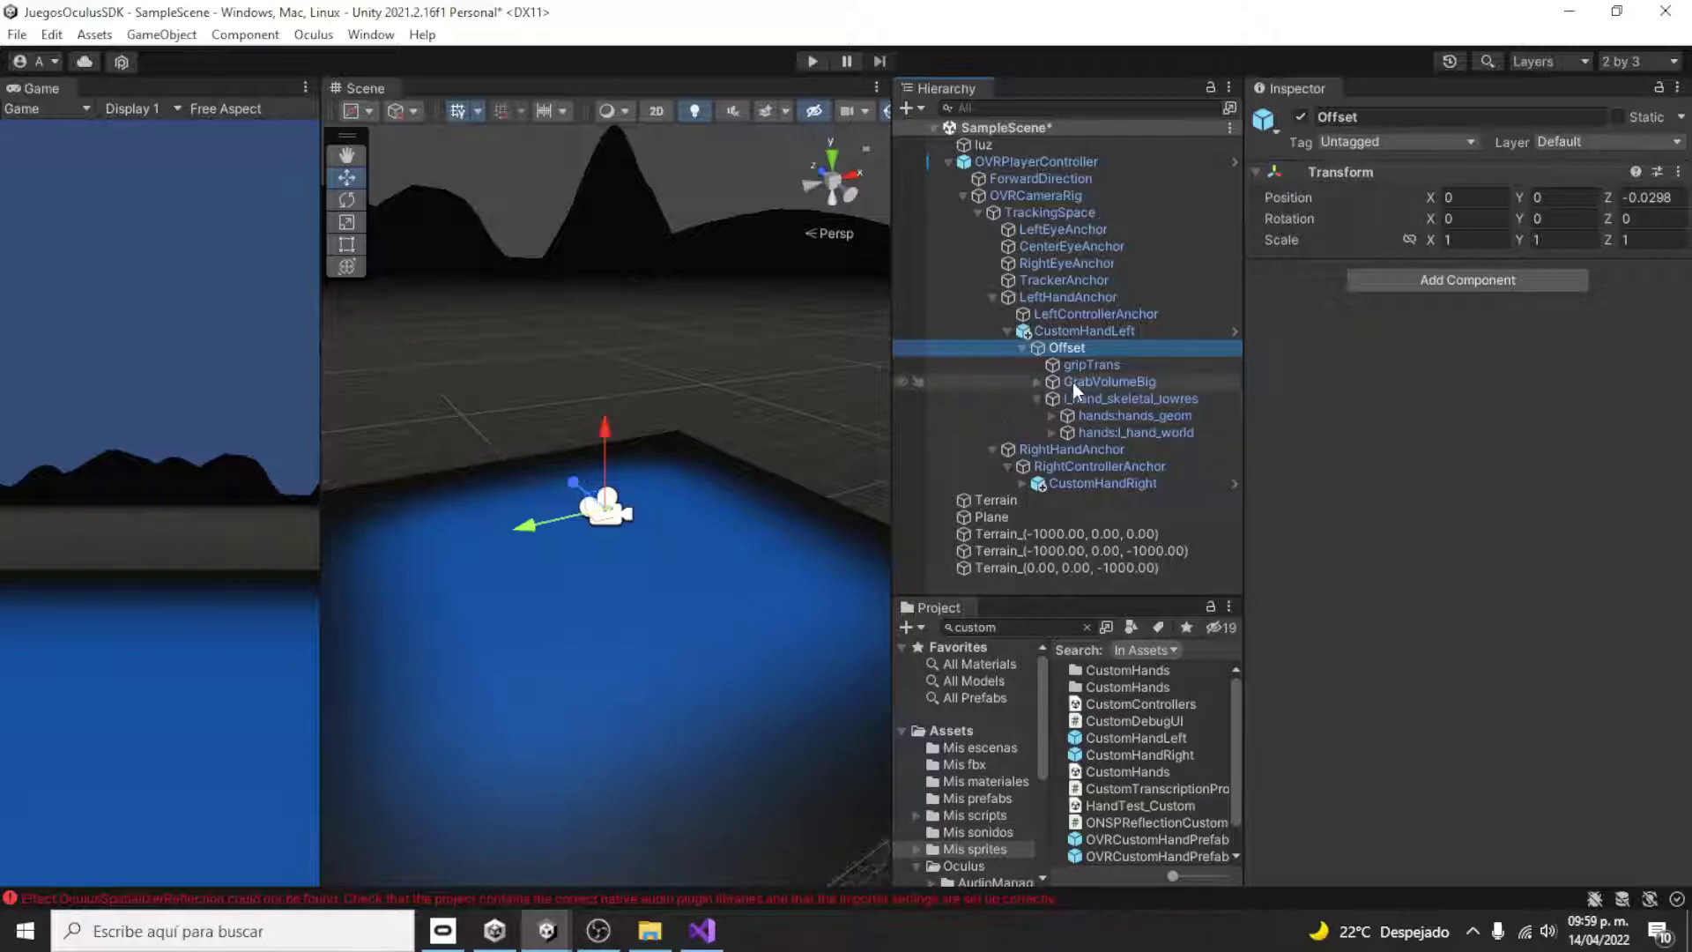
{"action": "left_click", "coordinate": [1071, 382]}
- Add a new tag named Manos to the project's tag list
{"action": "left_click", "coordinate": [1454, 141]}
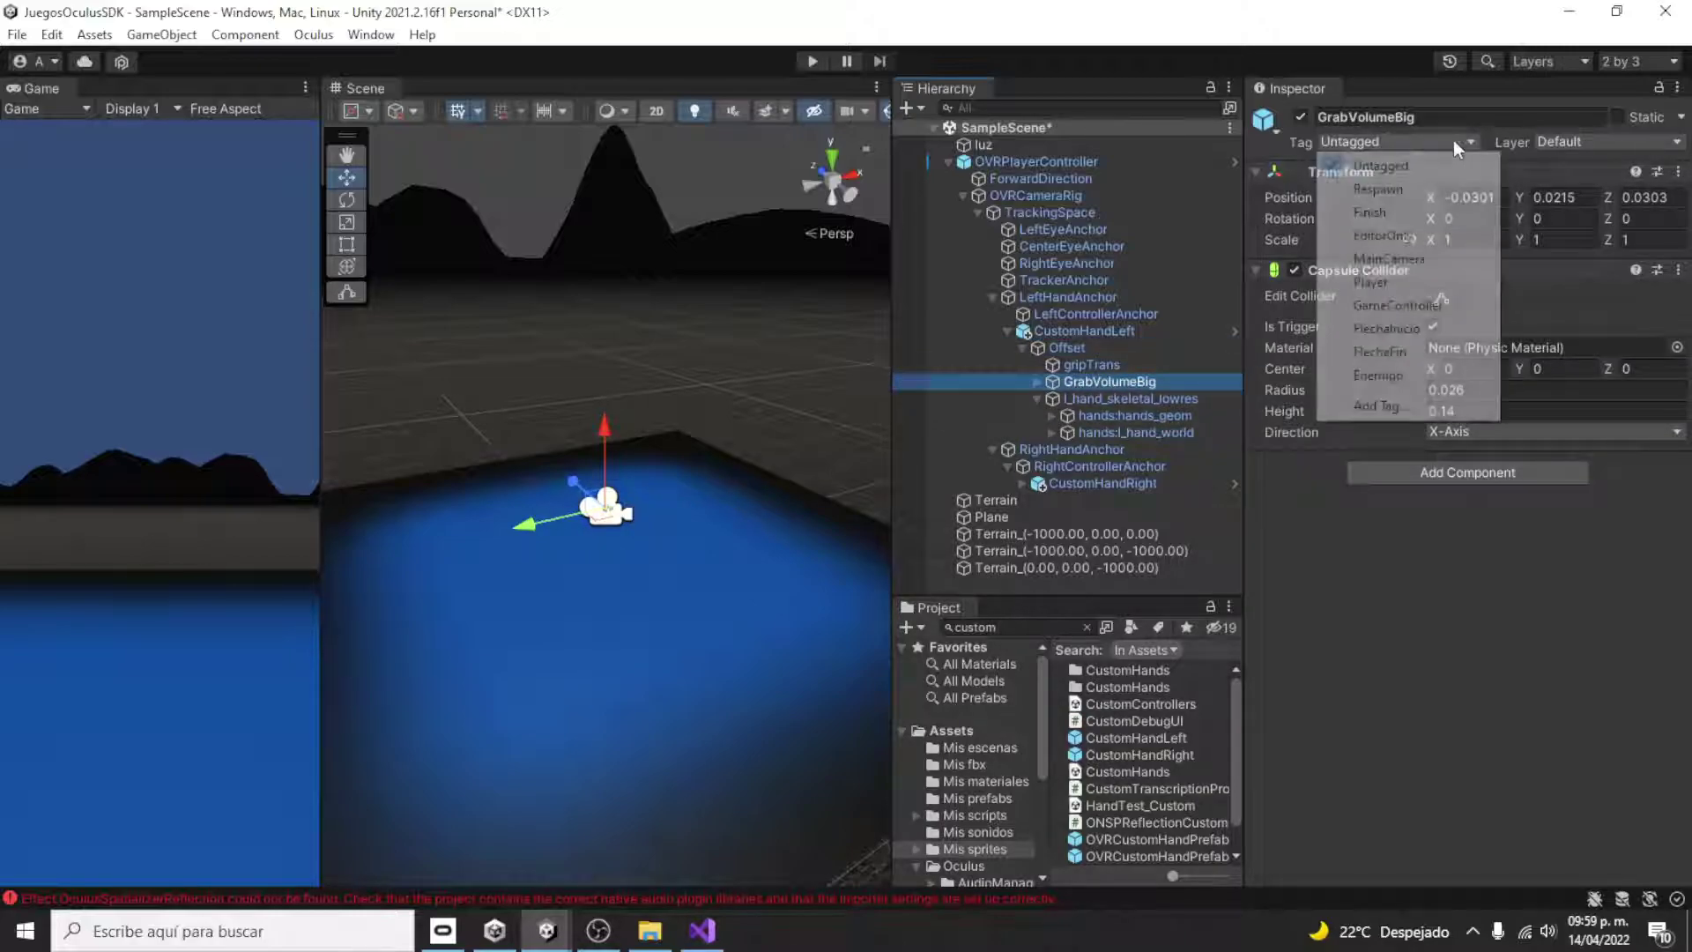
{"action": "left_click", "coordinate": [1414, 404]}
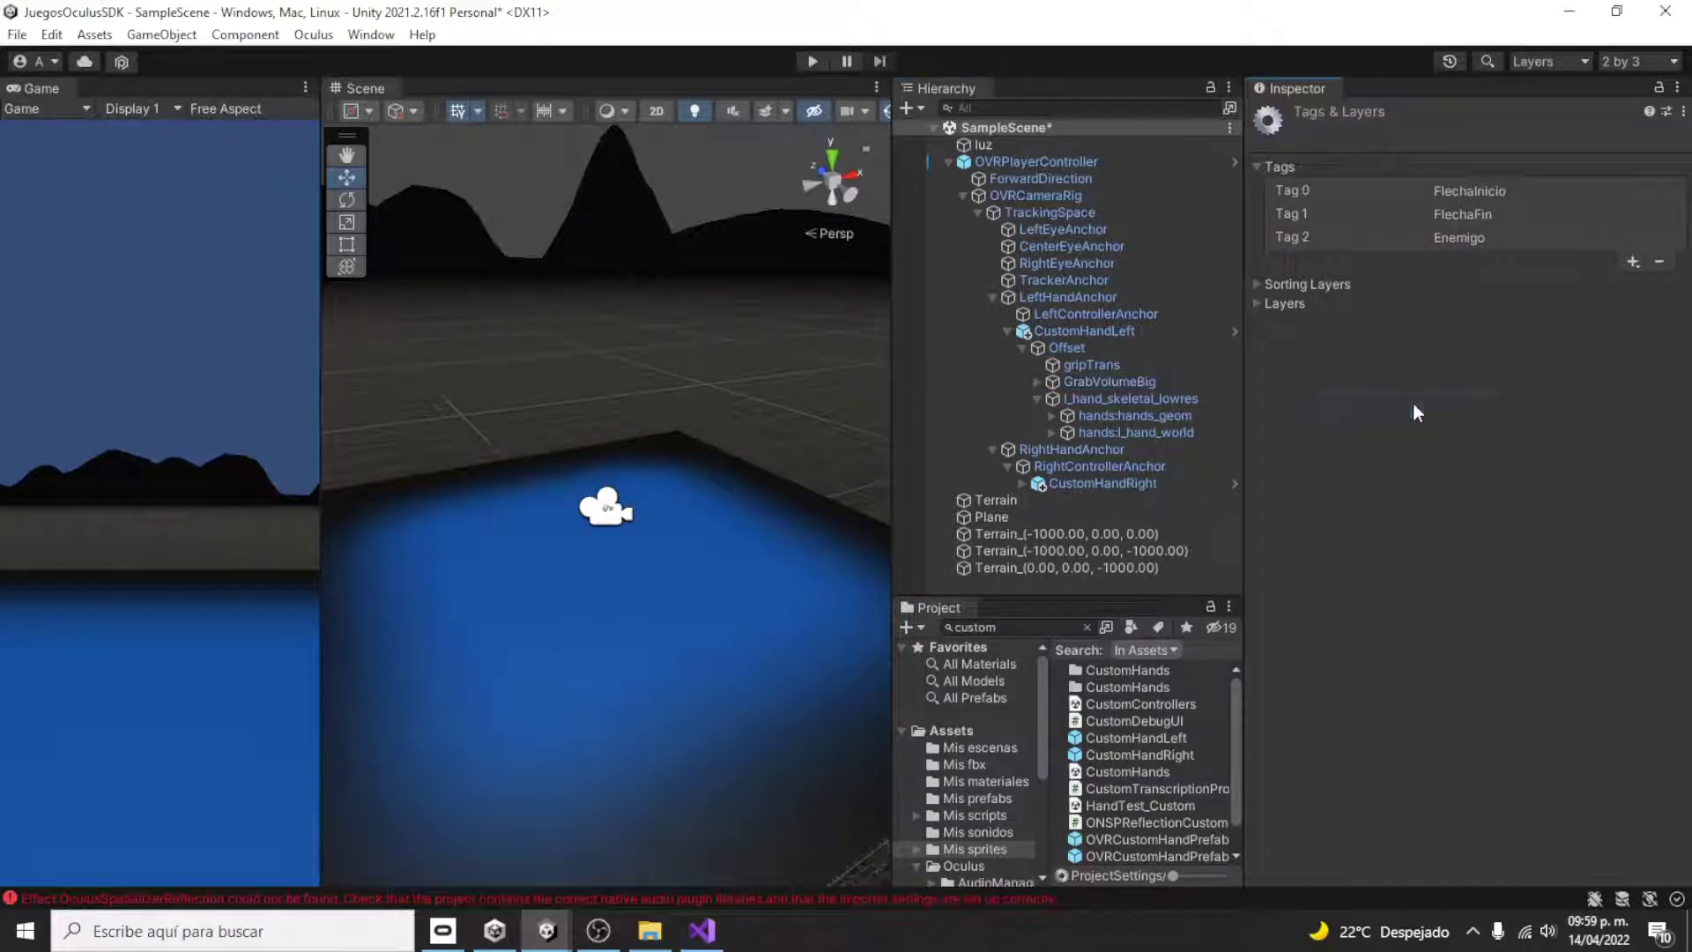
{"action": "left_click", "coordinate": [1635, 262]}
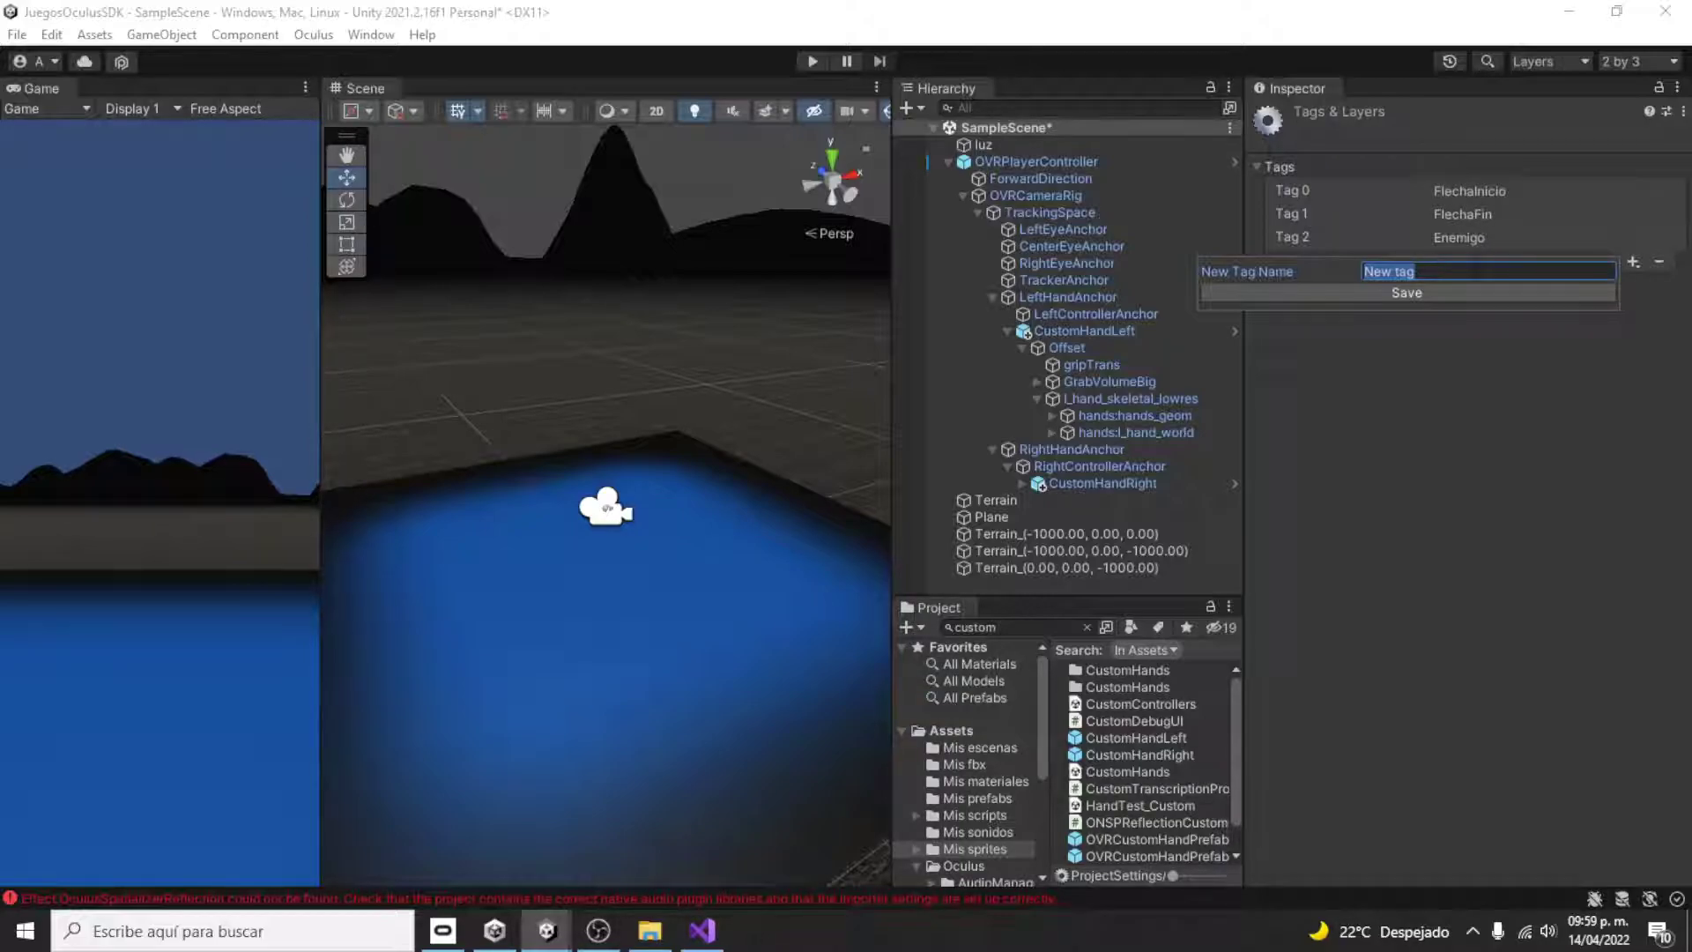
{"action": "type", "text": "Mao"}
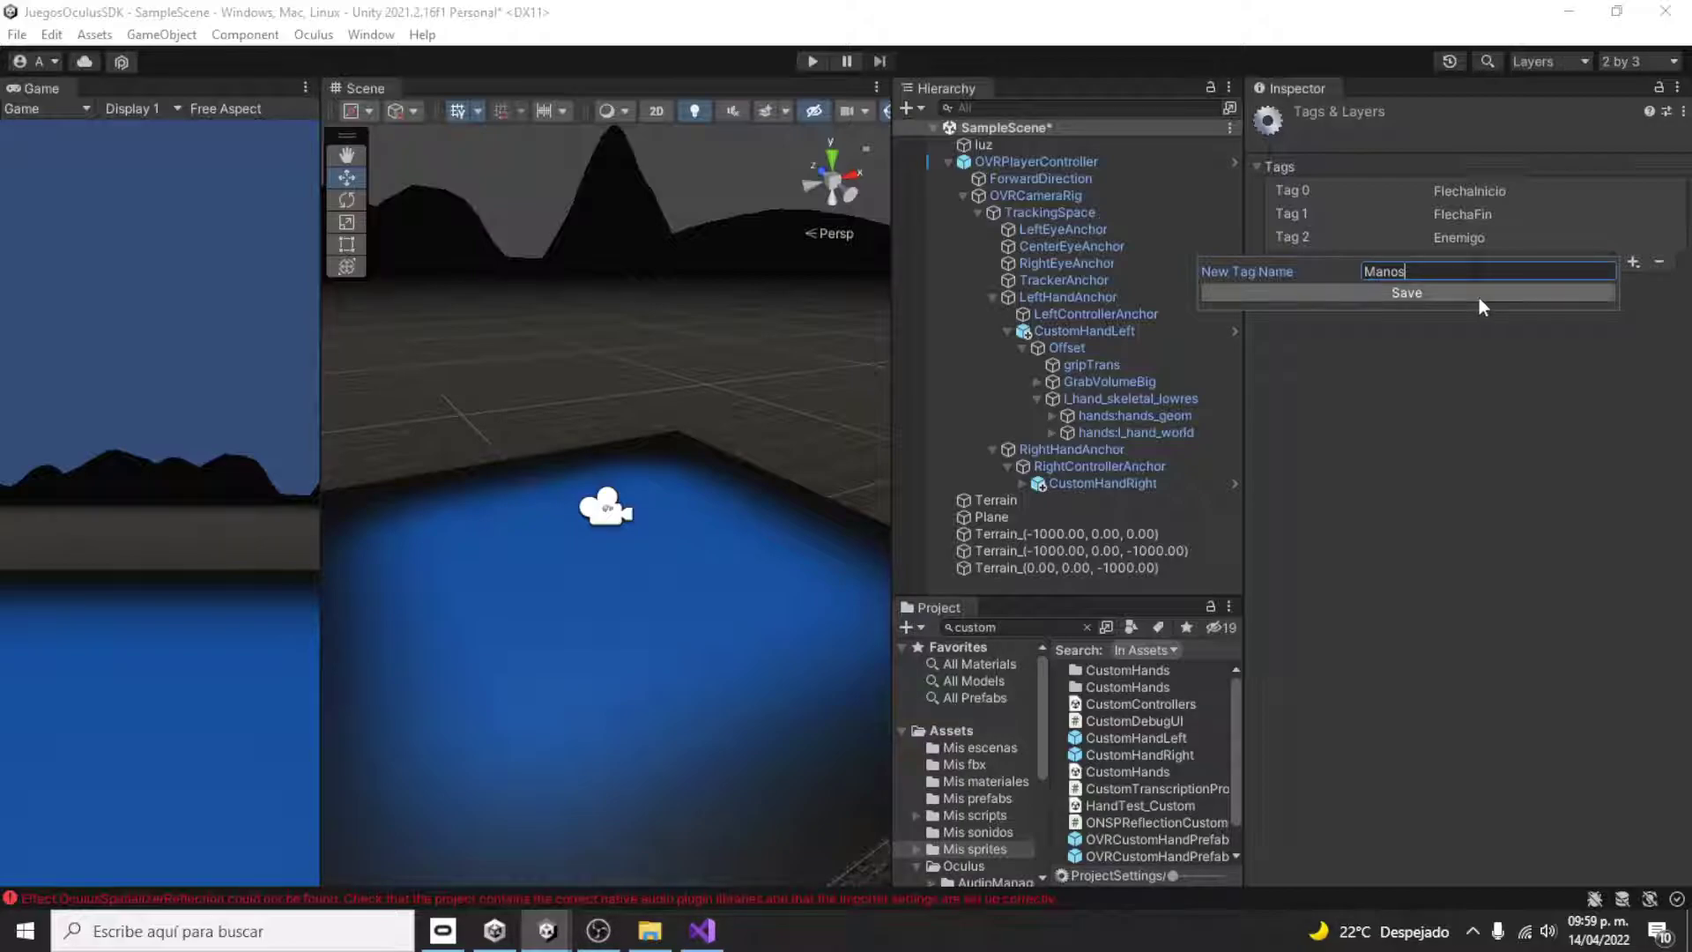
{"action": "left_click", "coordinate": [1457, 291]}
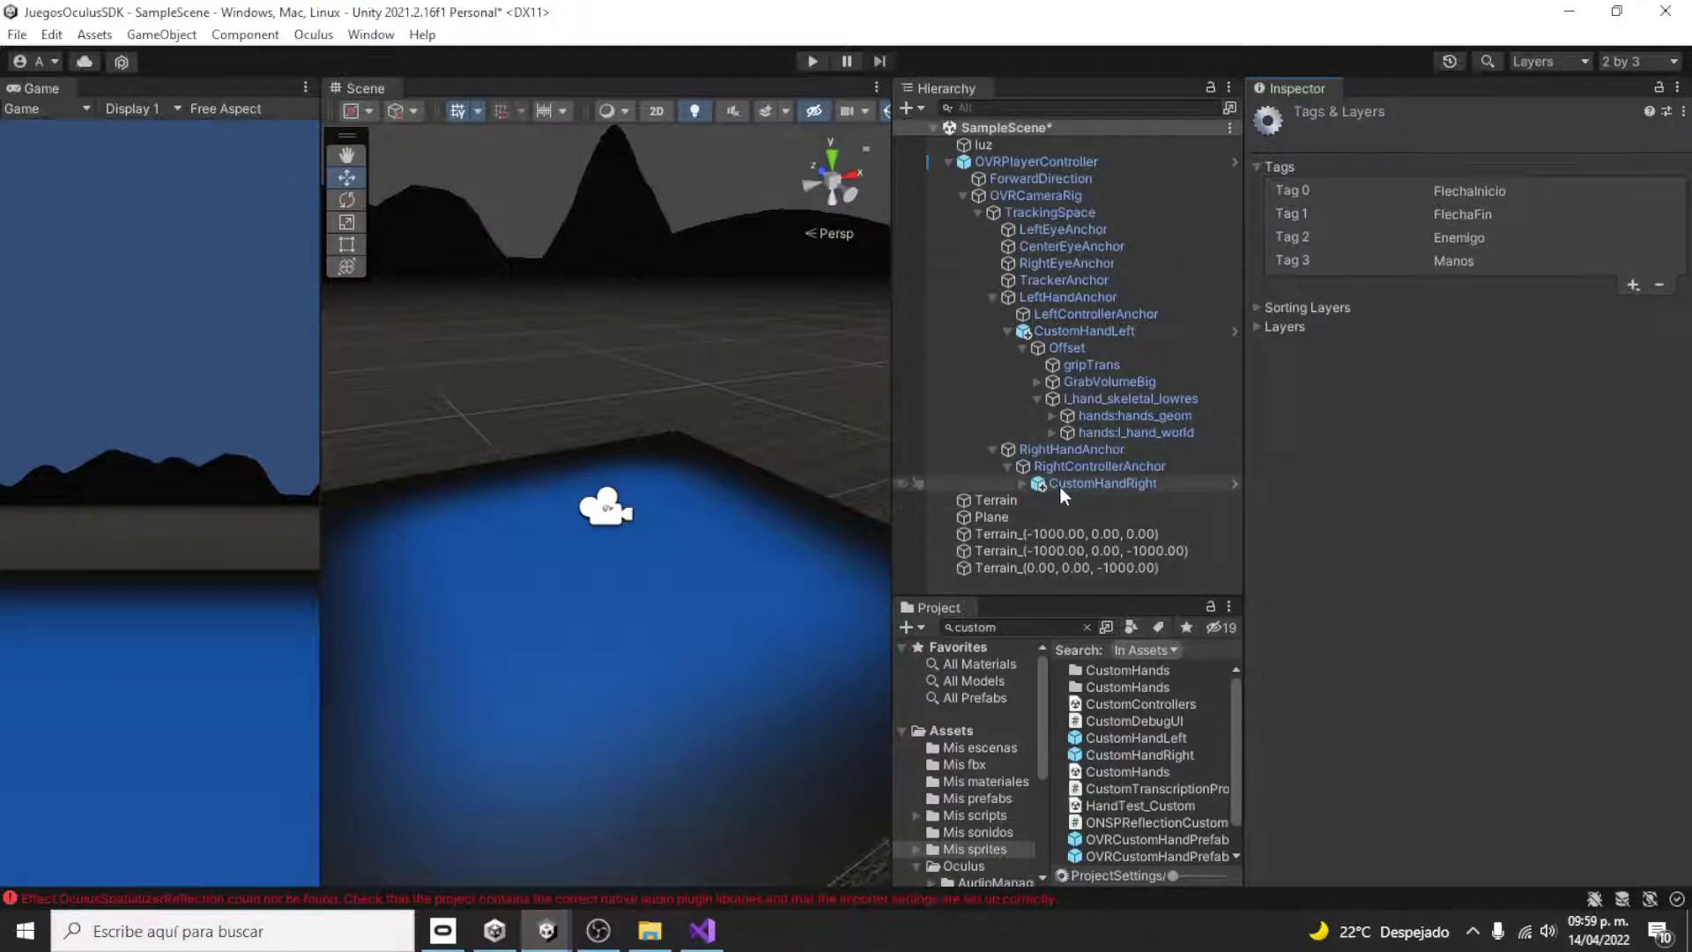
- Tag the left hand's GrabVolumeBig as Manos
{"action": "left_click", "coordinate": [1107, 383]}
{"action": "left_click", "coordinate": [1417, 139]}
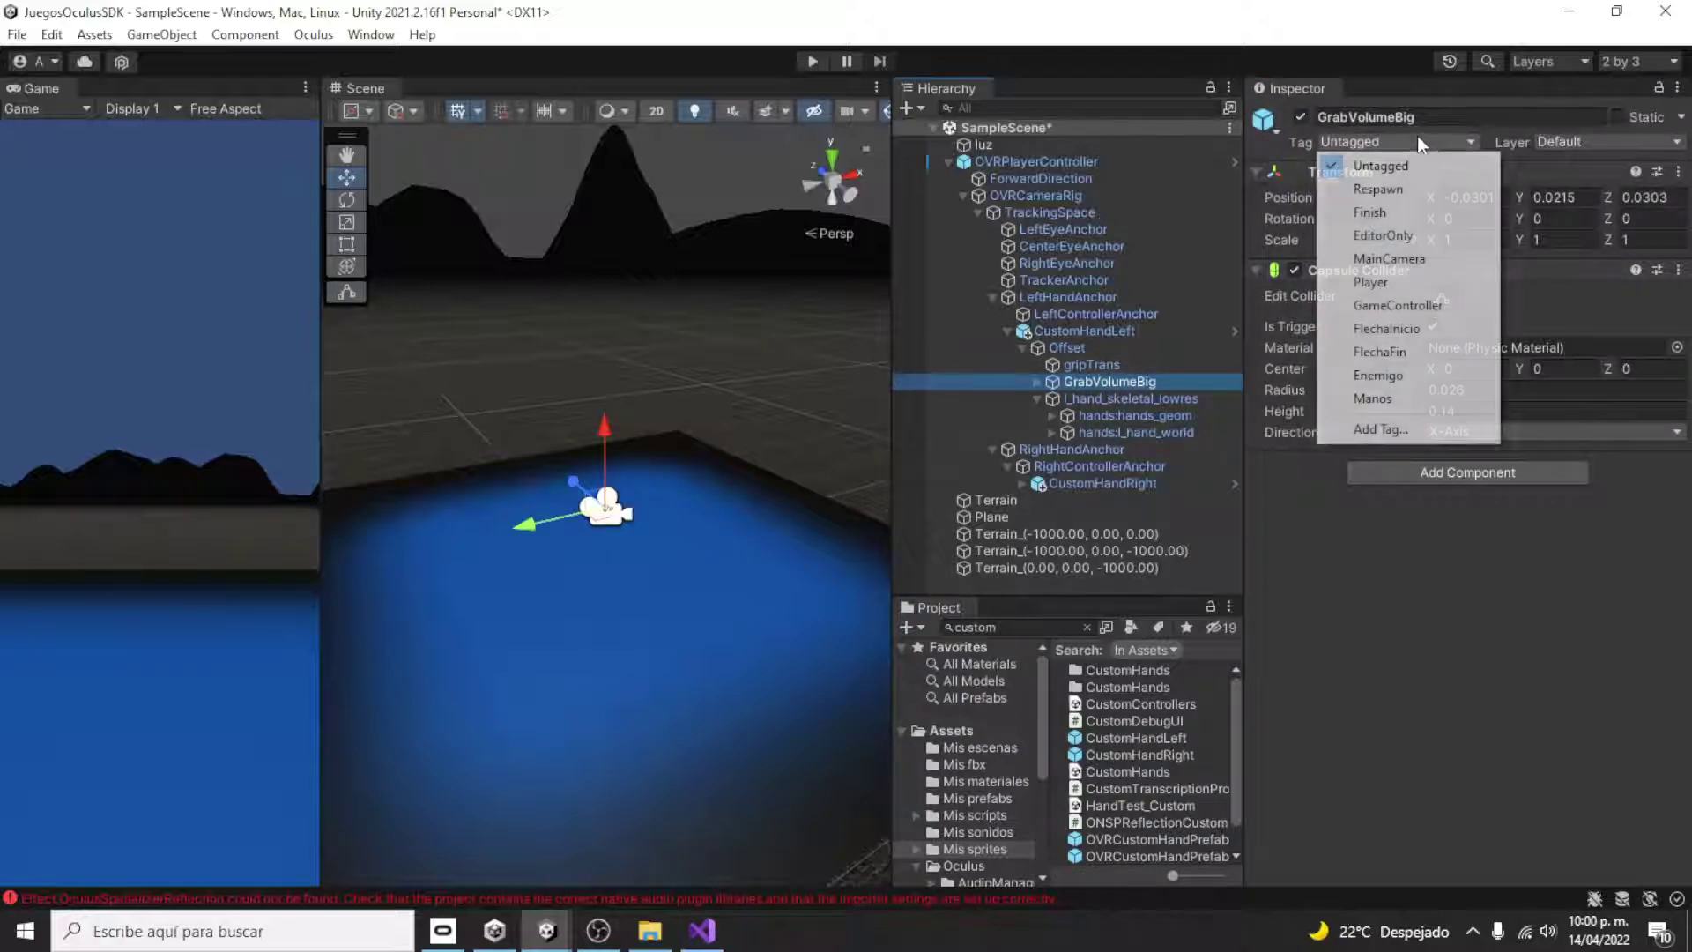
{"action": "left_click", "coordinate": [1383, 400]}
{"action": "double_click", "coordinate": [1112, 380]}
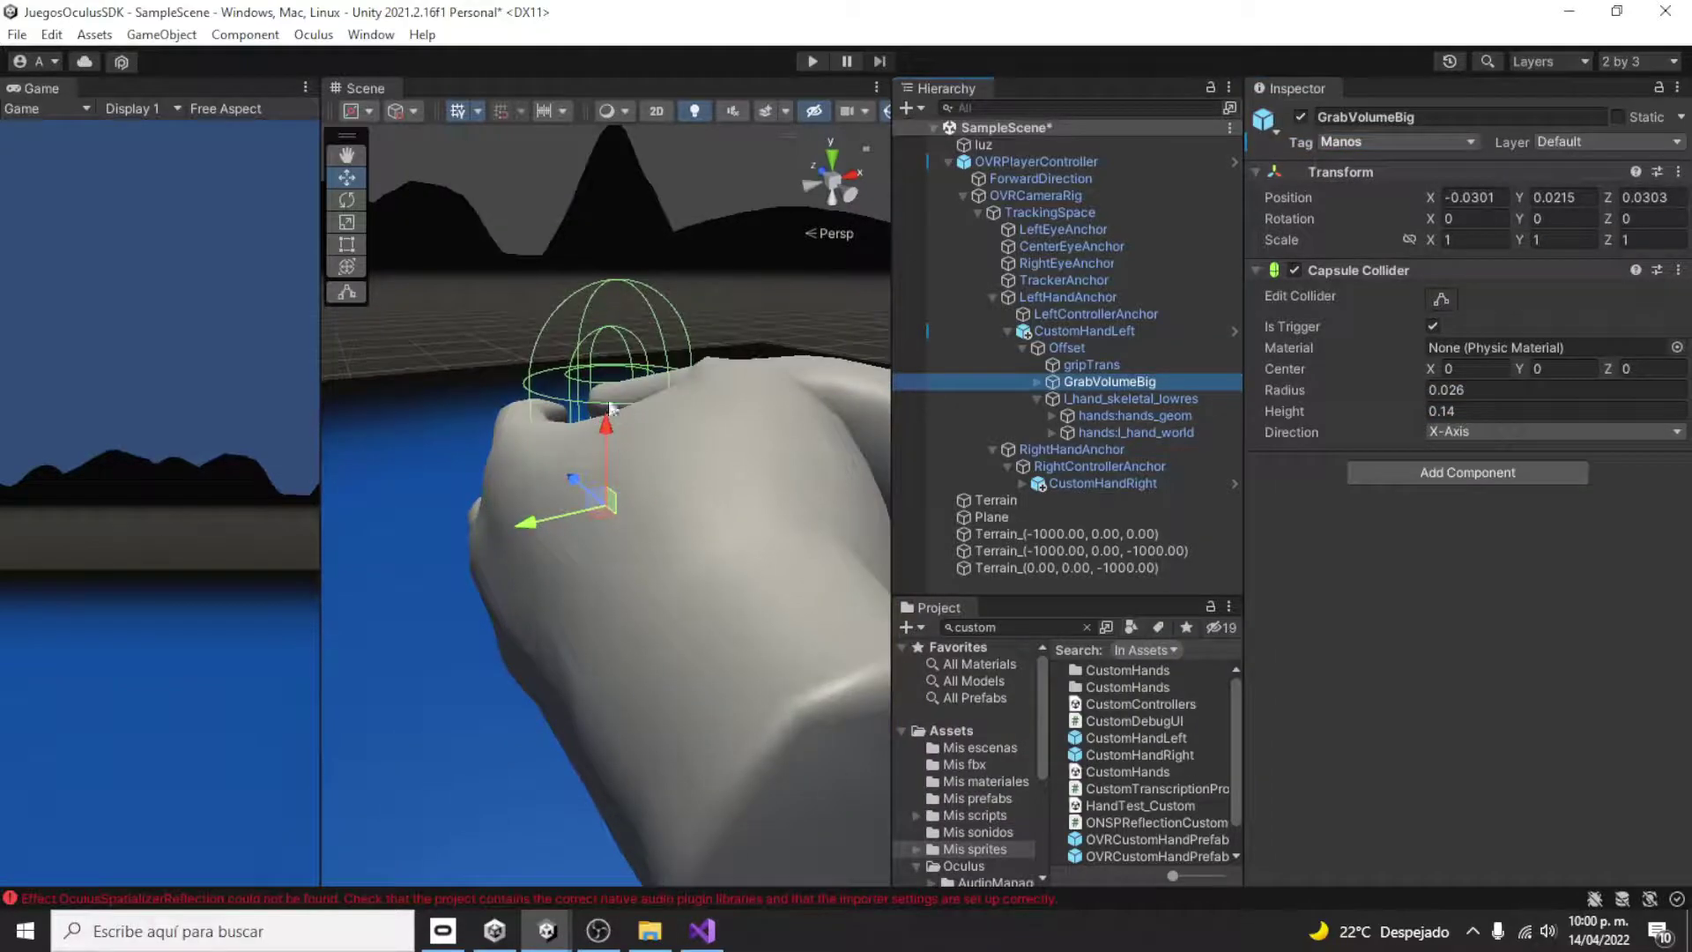
- Tag the right hand's GrabVolumeBig as Manos as well
{"action": "left_click", "coordinate": [1020, 483]}
{"action": "left_click", "coordinate": [1036, 499]}
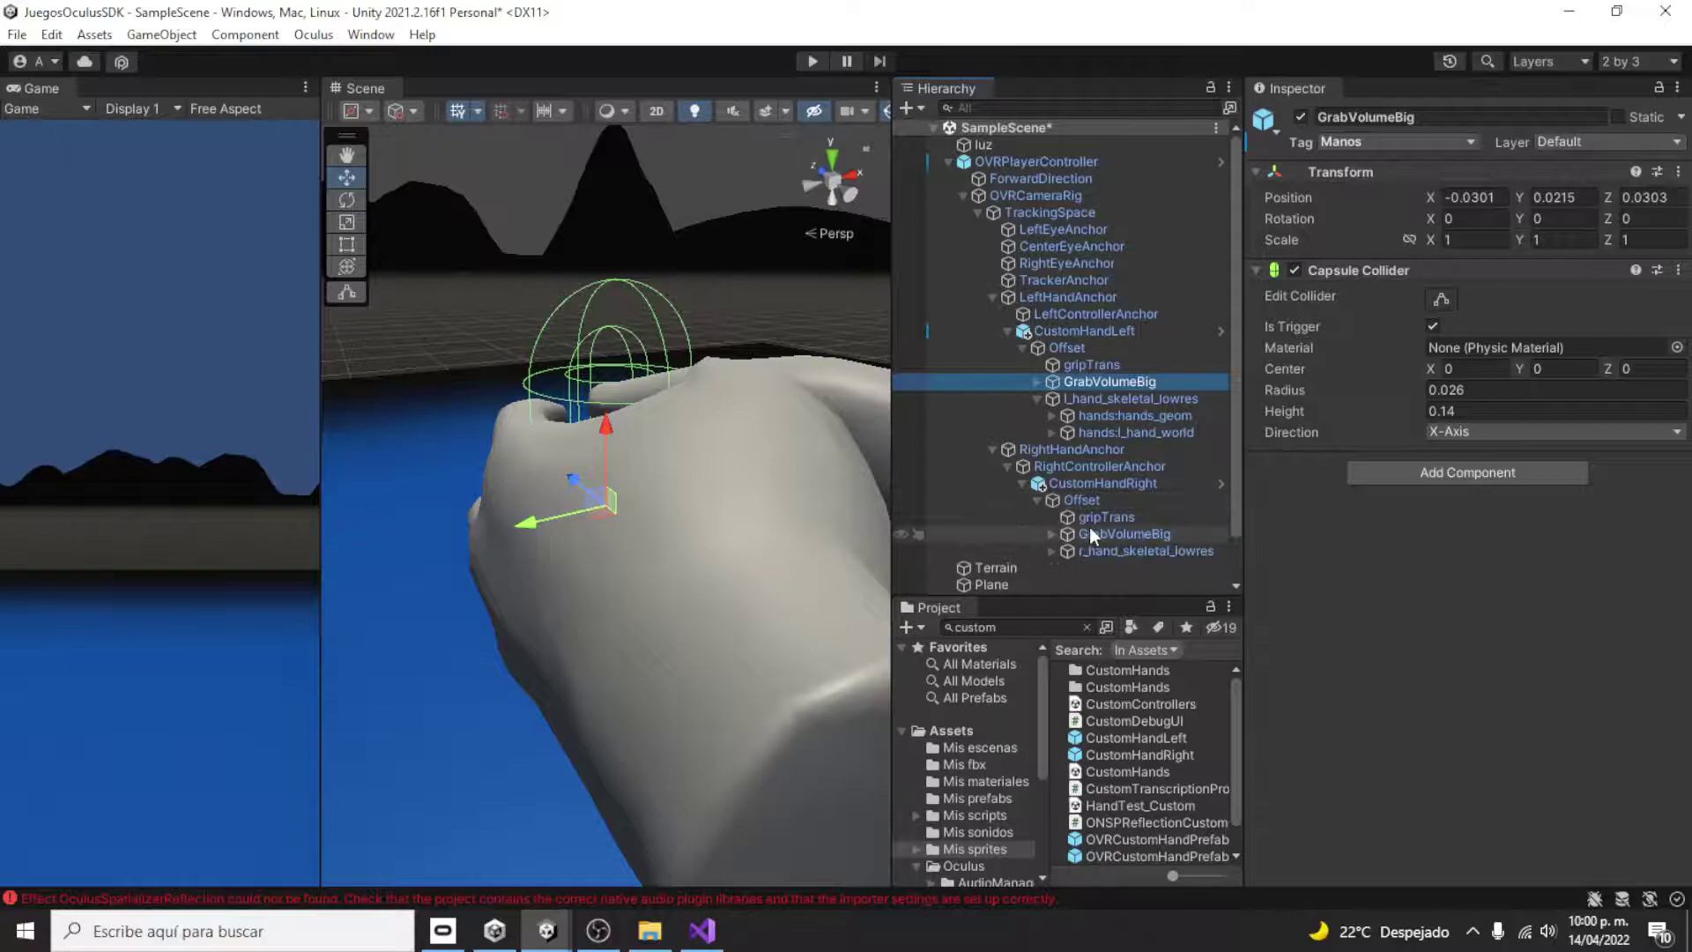
{"action": "left_click", "coordinate": [1094, 532]}
{"action": "left_click", "coordinate": [1404, 136]}
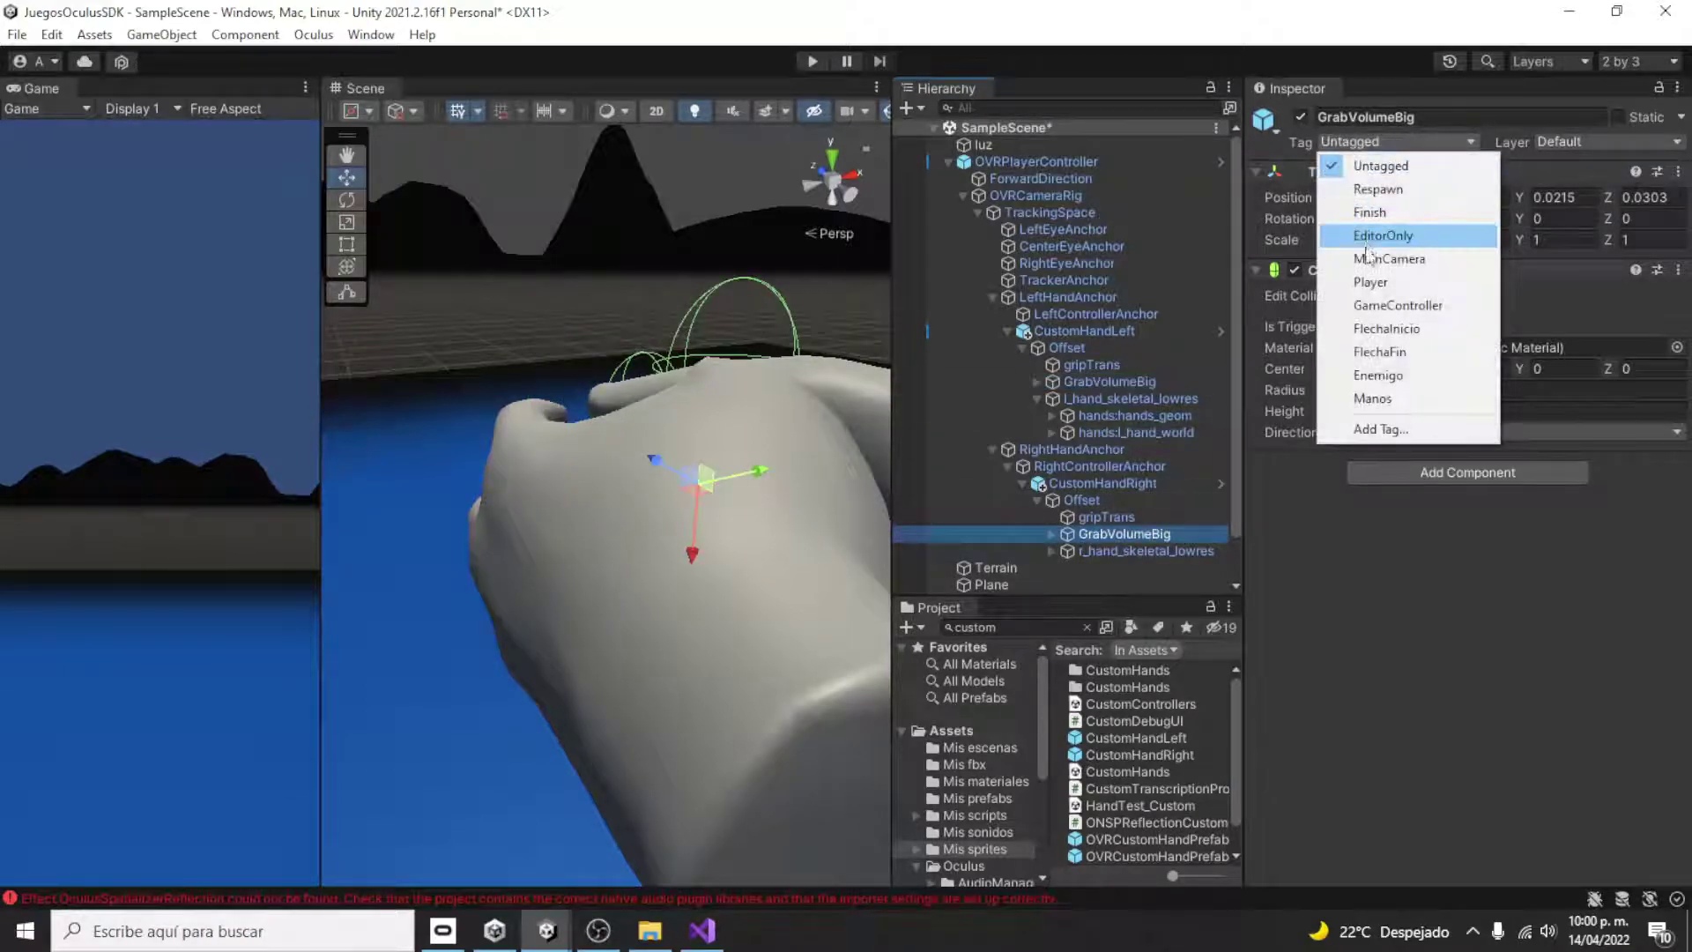
{"action": "left_click", "coordinate": [1389, 396]}
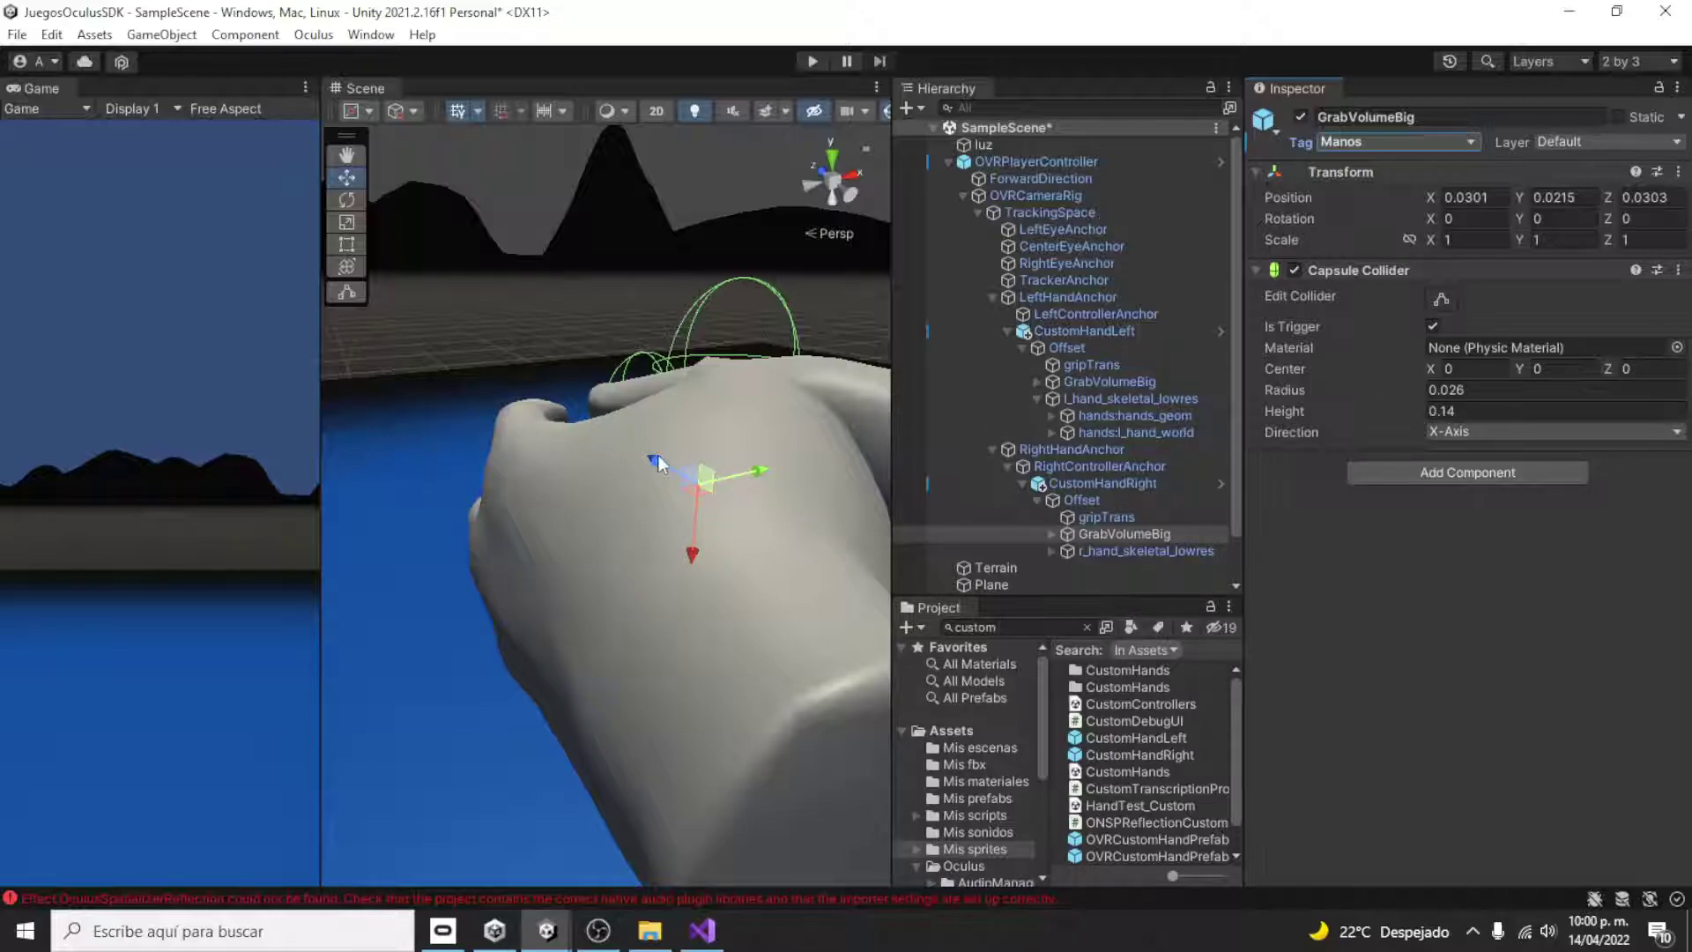
{"action": "scroll", "coordinate": [637, 451], "scroll_direction": "down", "scroll_amount": 3}
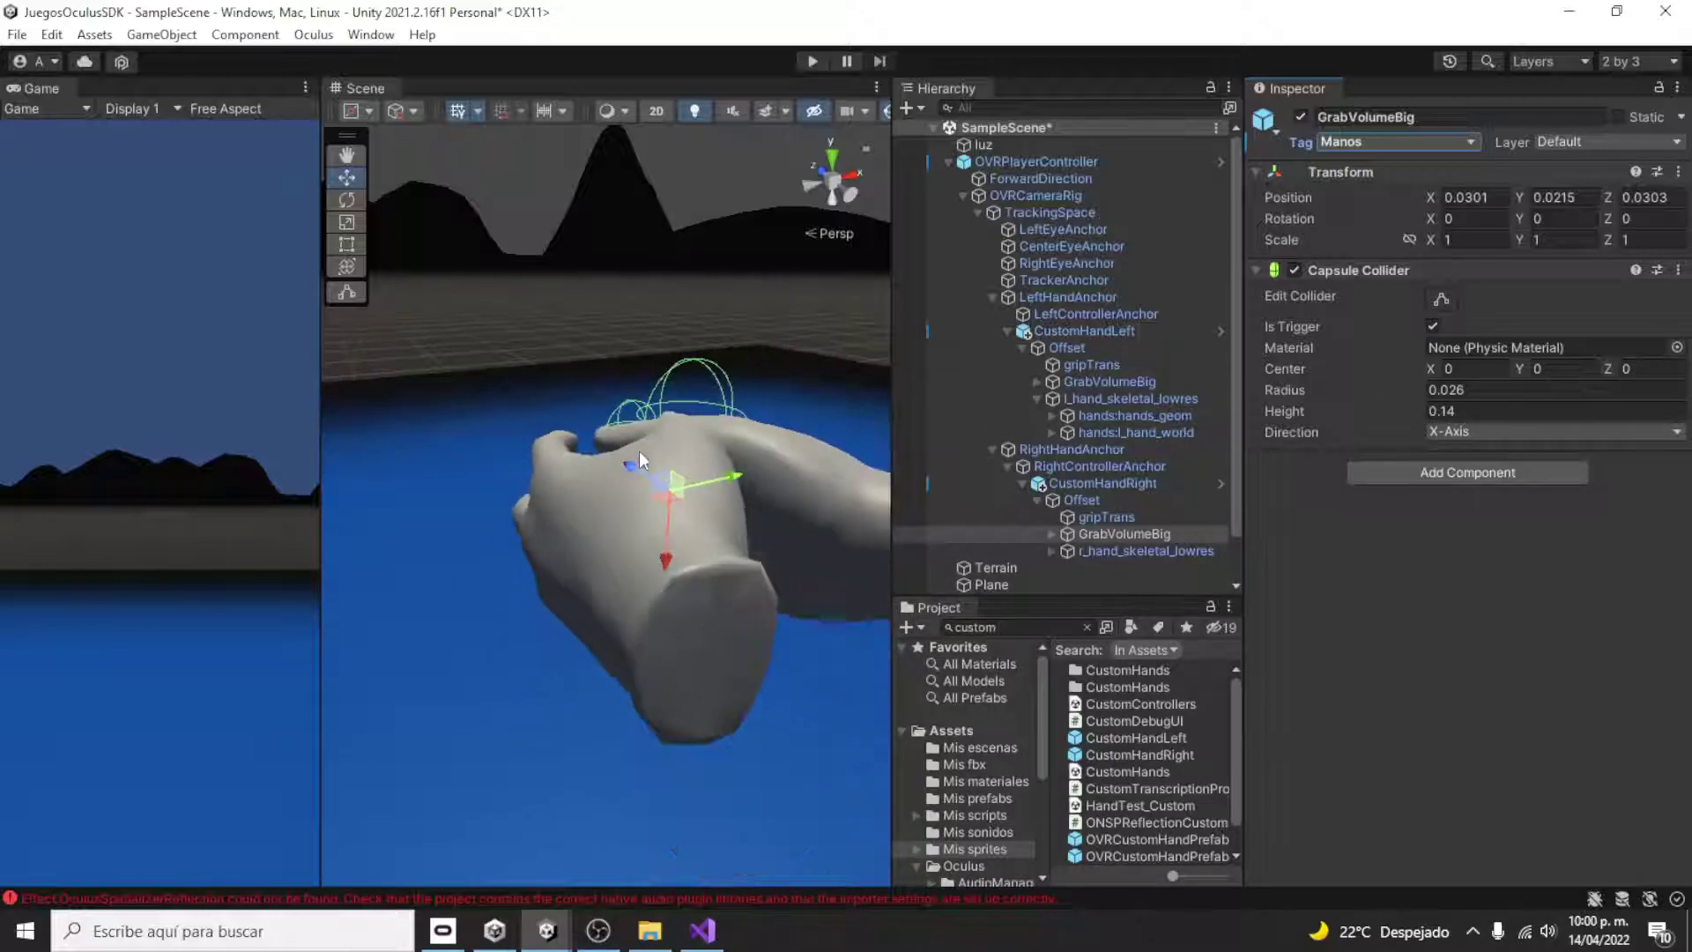
- Select LeftEyeAnchor, CenterEyeAnchor and RightEyeAnchor and set their camera Background to black 000000
{"action": "left_click", "coordinate": [1091, 234]}
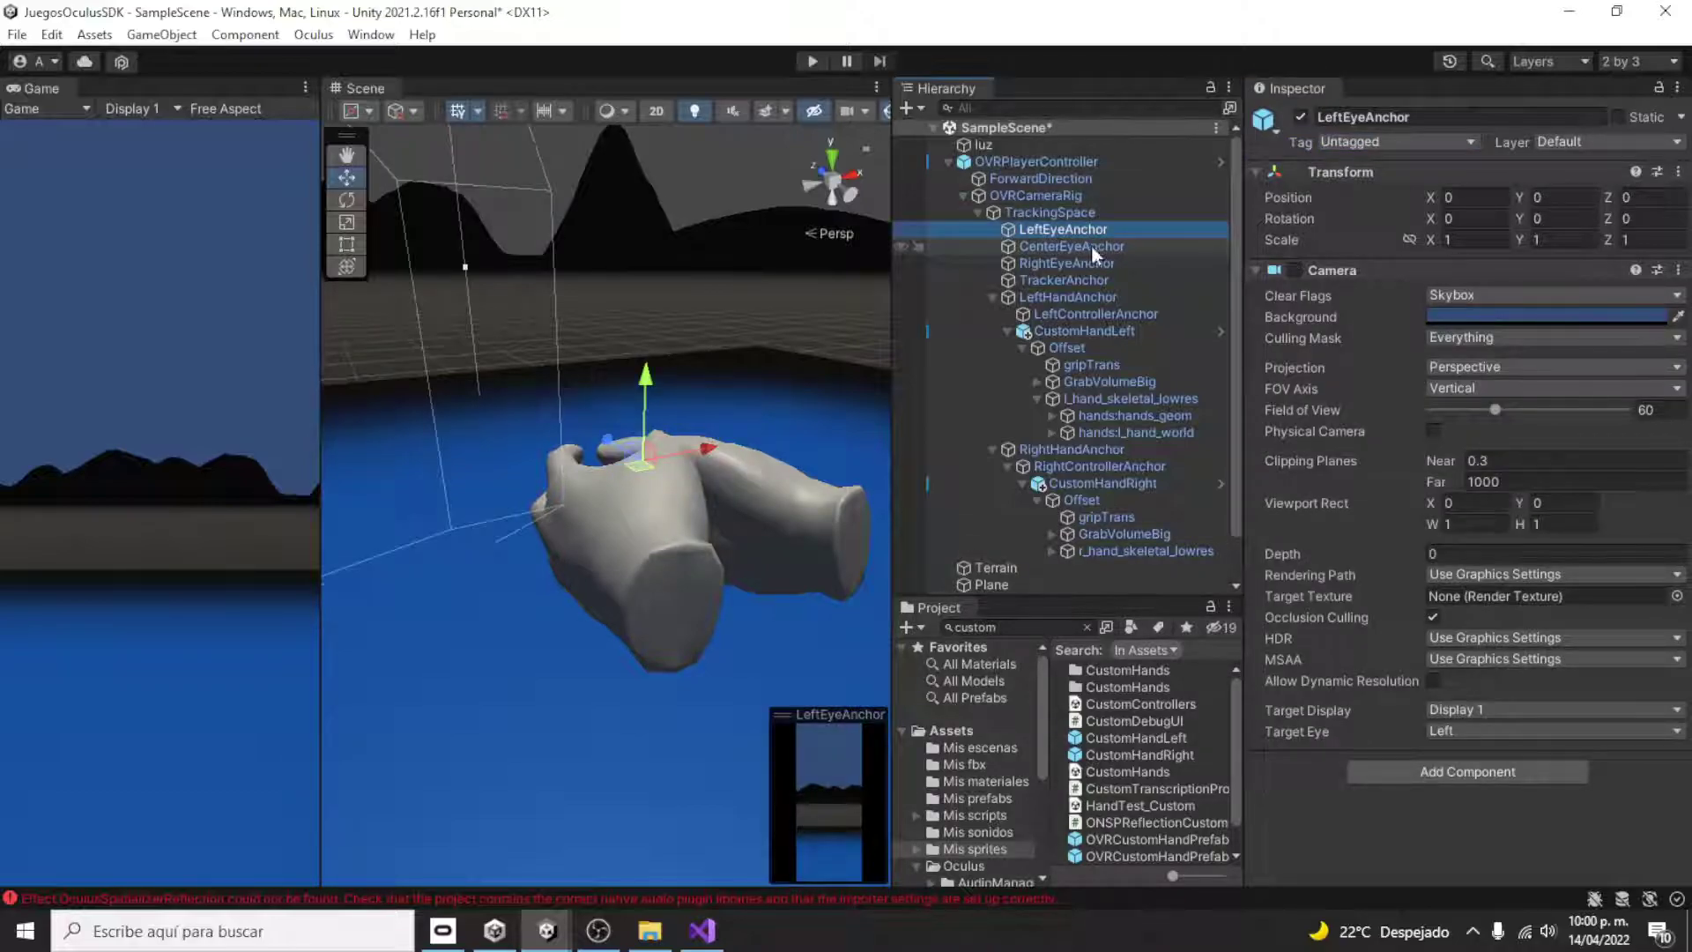
{"action": "left_click", "coordinate": [1091, 245]}
{"action": "left_click", "coordinate": [1089, 257], "text": "shift"}
{"action": "left_click", "coordinate": [1087, 229], "text": "ctrl"}
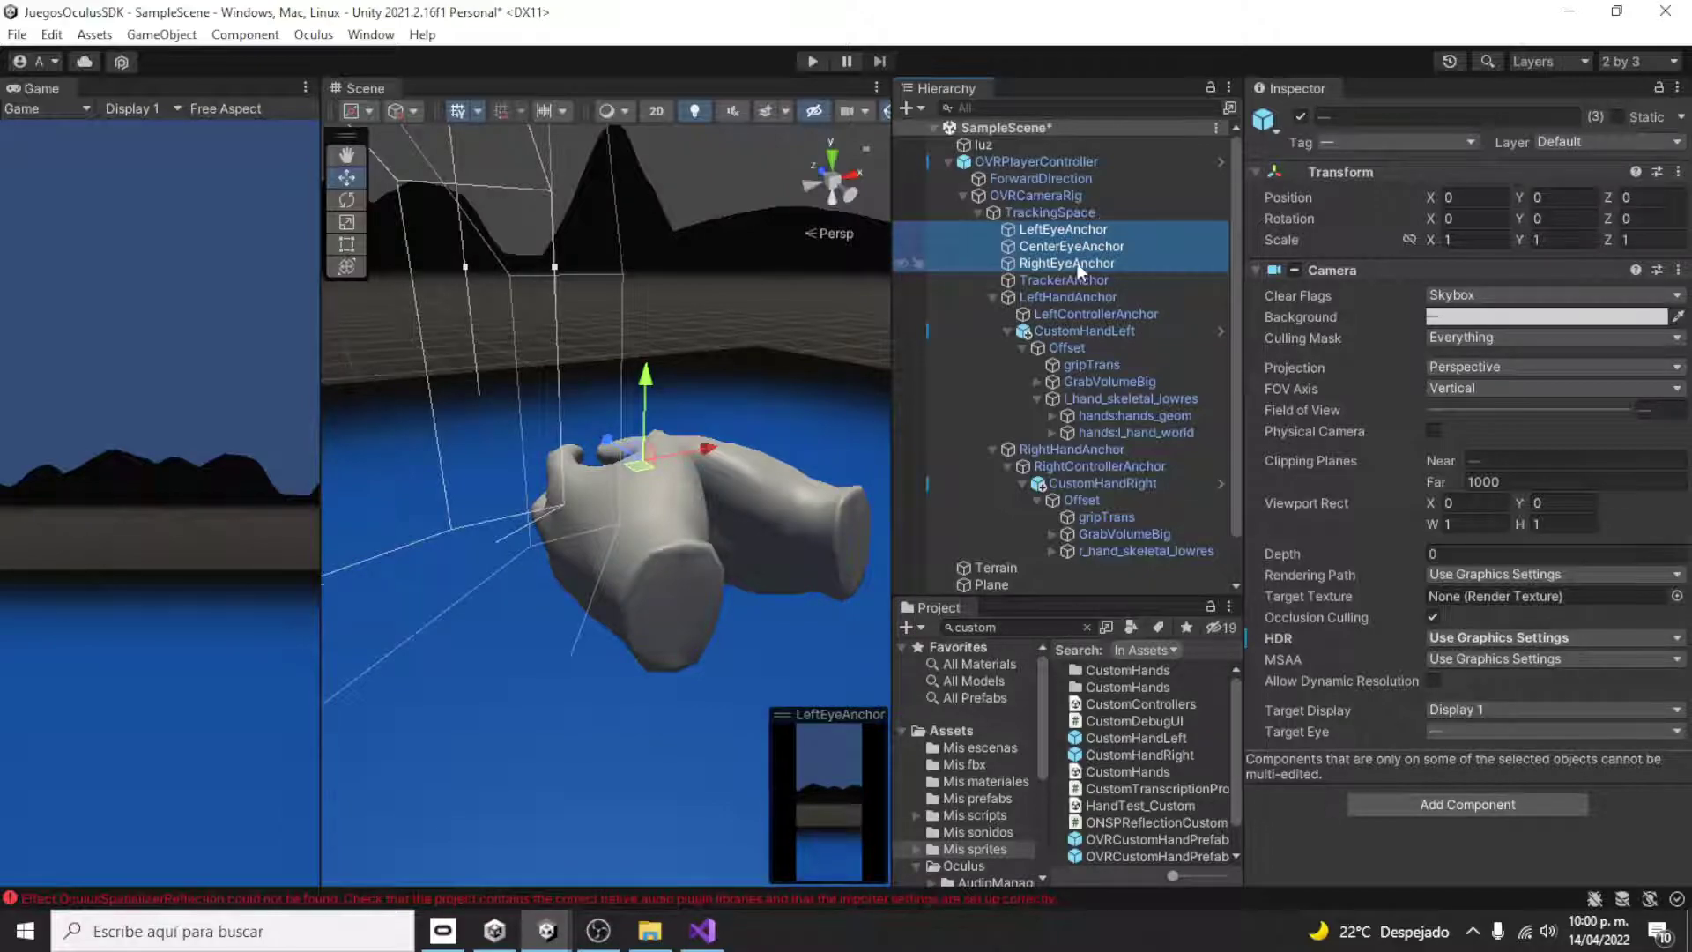
{"action": "left_click", "coordinate": [1500, 313]}
{"action": "left_click", "coordinate": [1521, 520]}
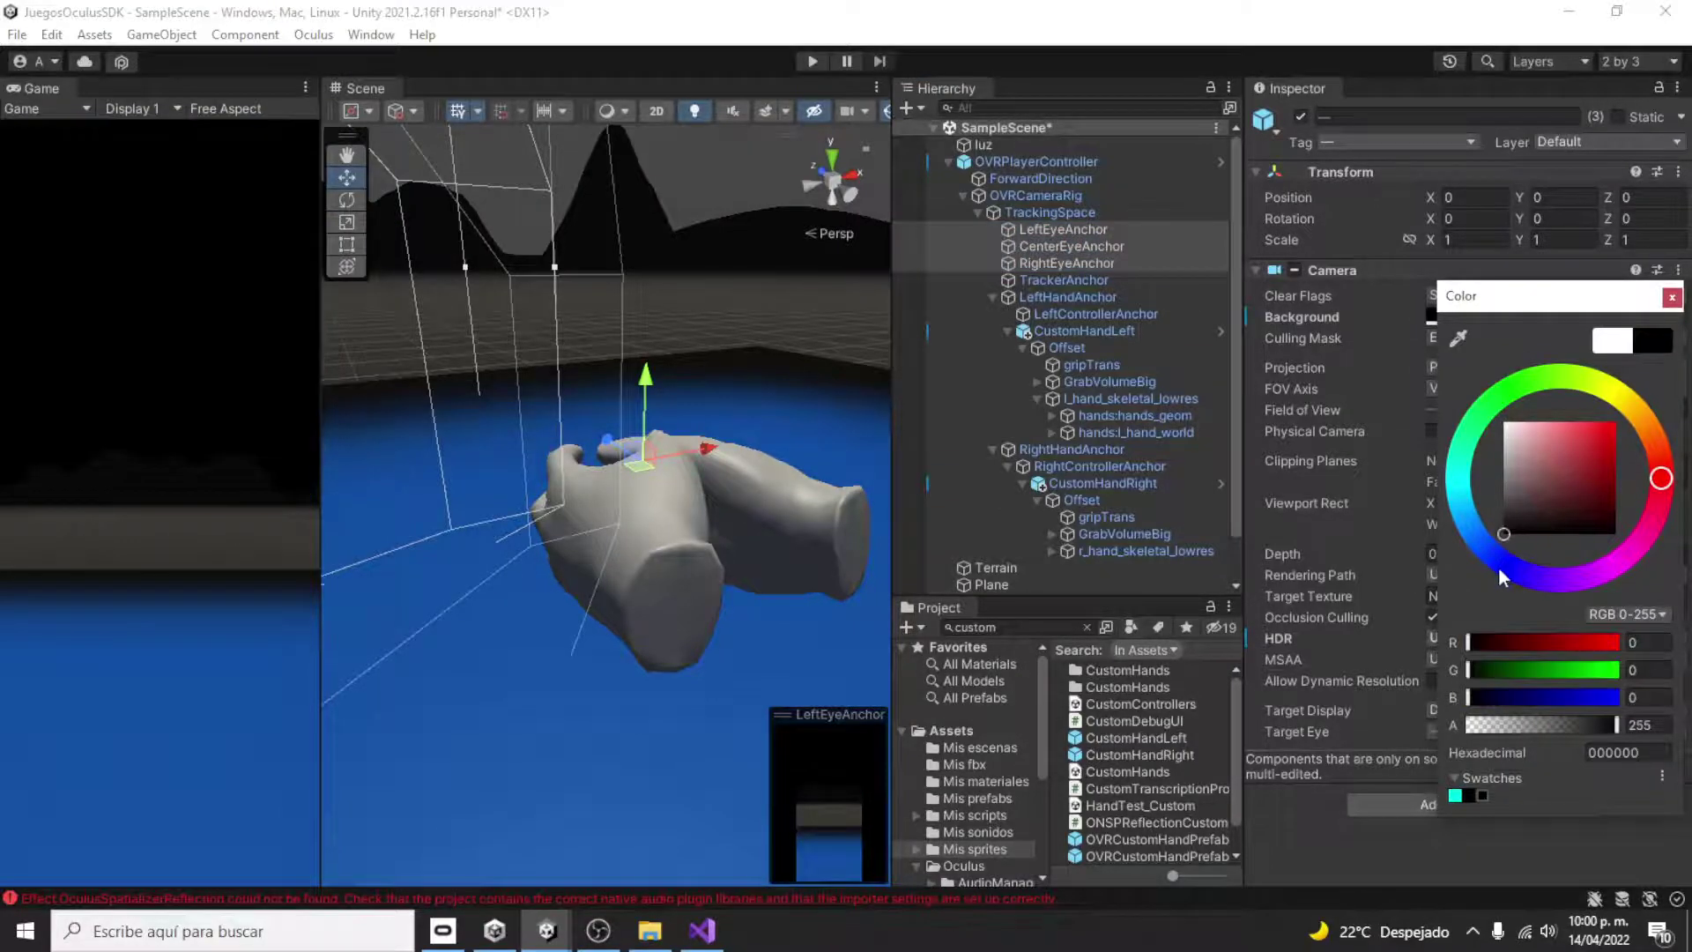
{"action": "left_click", "coordinate": [1504, 511]}
{"action": "left_click_drag", "start_coordinate": [1504, 511], "coordinate": [1503, 544]}
{"action": "left_click", "coordinate": [1671, 300]}
- Collapse OVRPlayerController, widen the Game preview, and clear the selection
{"action": "left_click", "coordinate": [947, 161]}
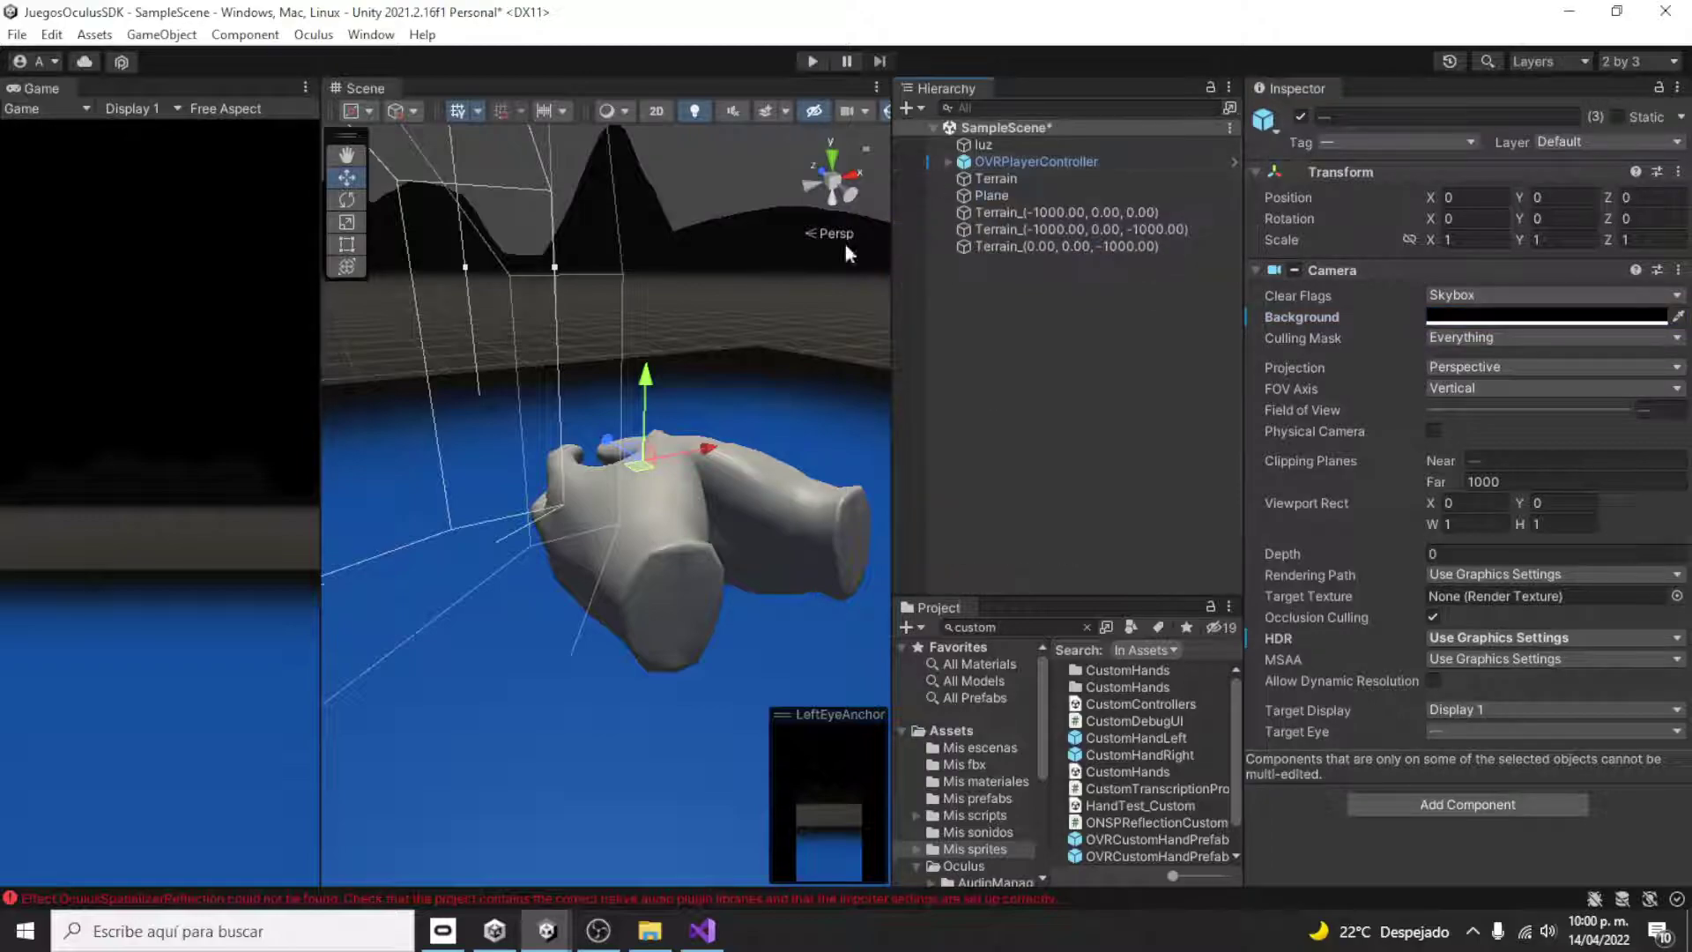
{"action": "left_click_drag", "start_coordinate": [320, 454], "coordinate": [507, 447]}
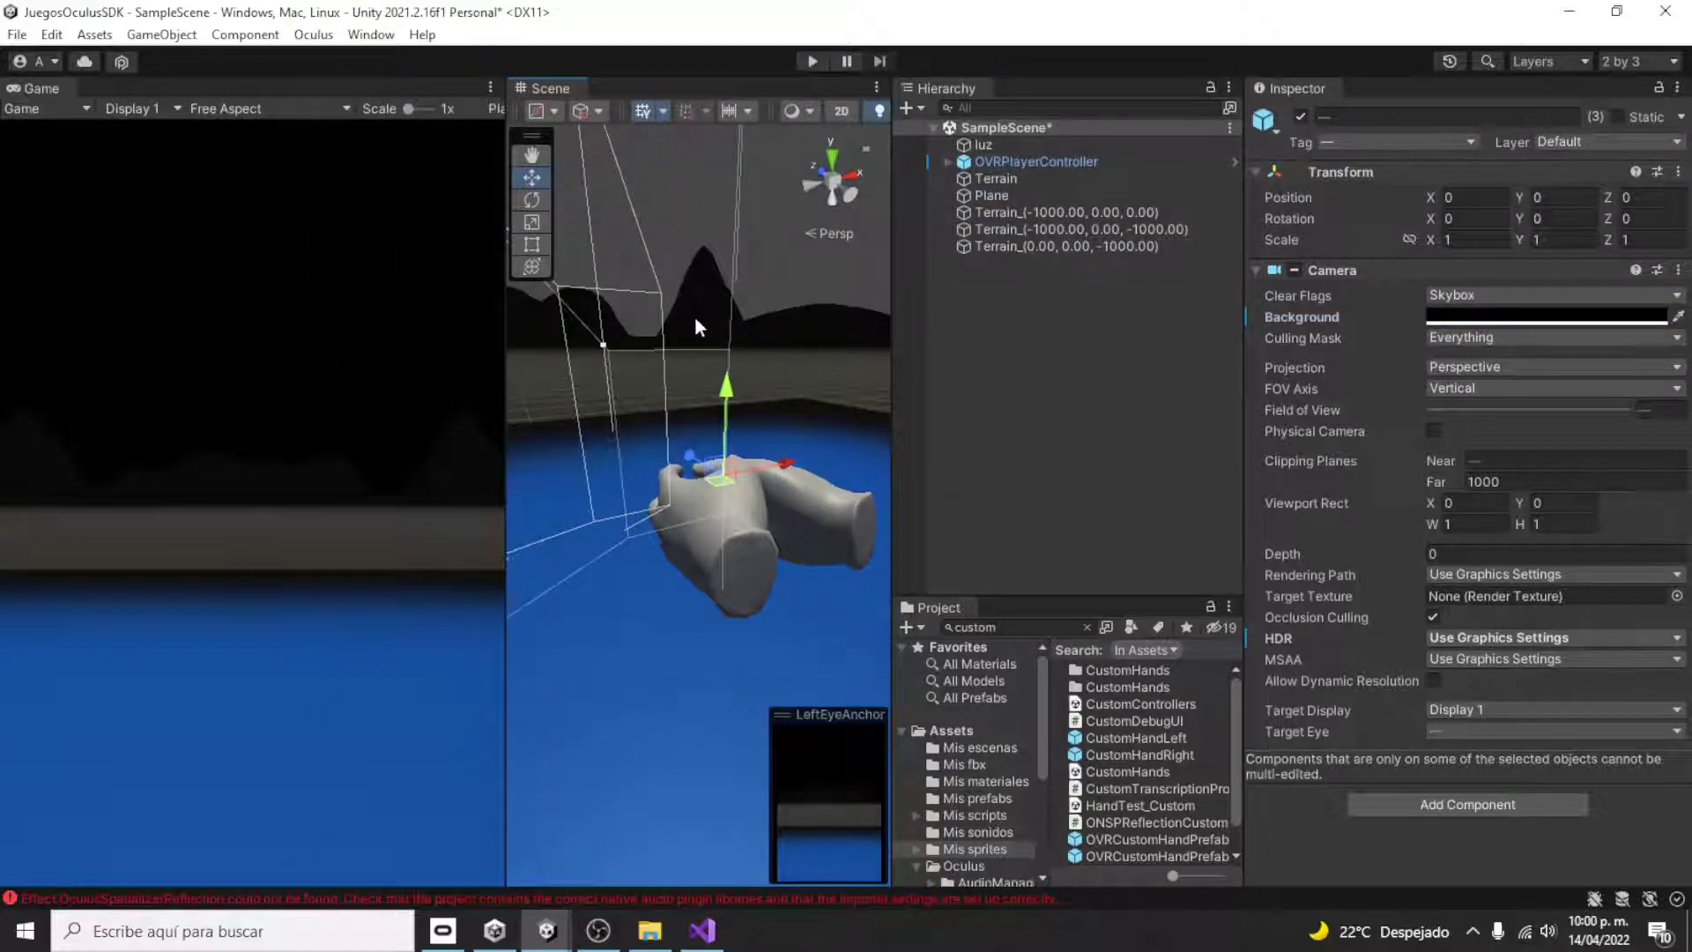
{"action": "scroll", "coordinate": [695, 316], "scroll_direction": "down", "scroll_amount": 5}
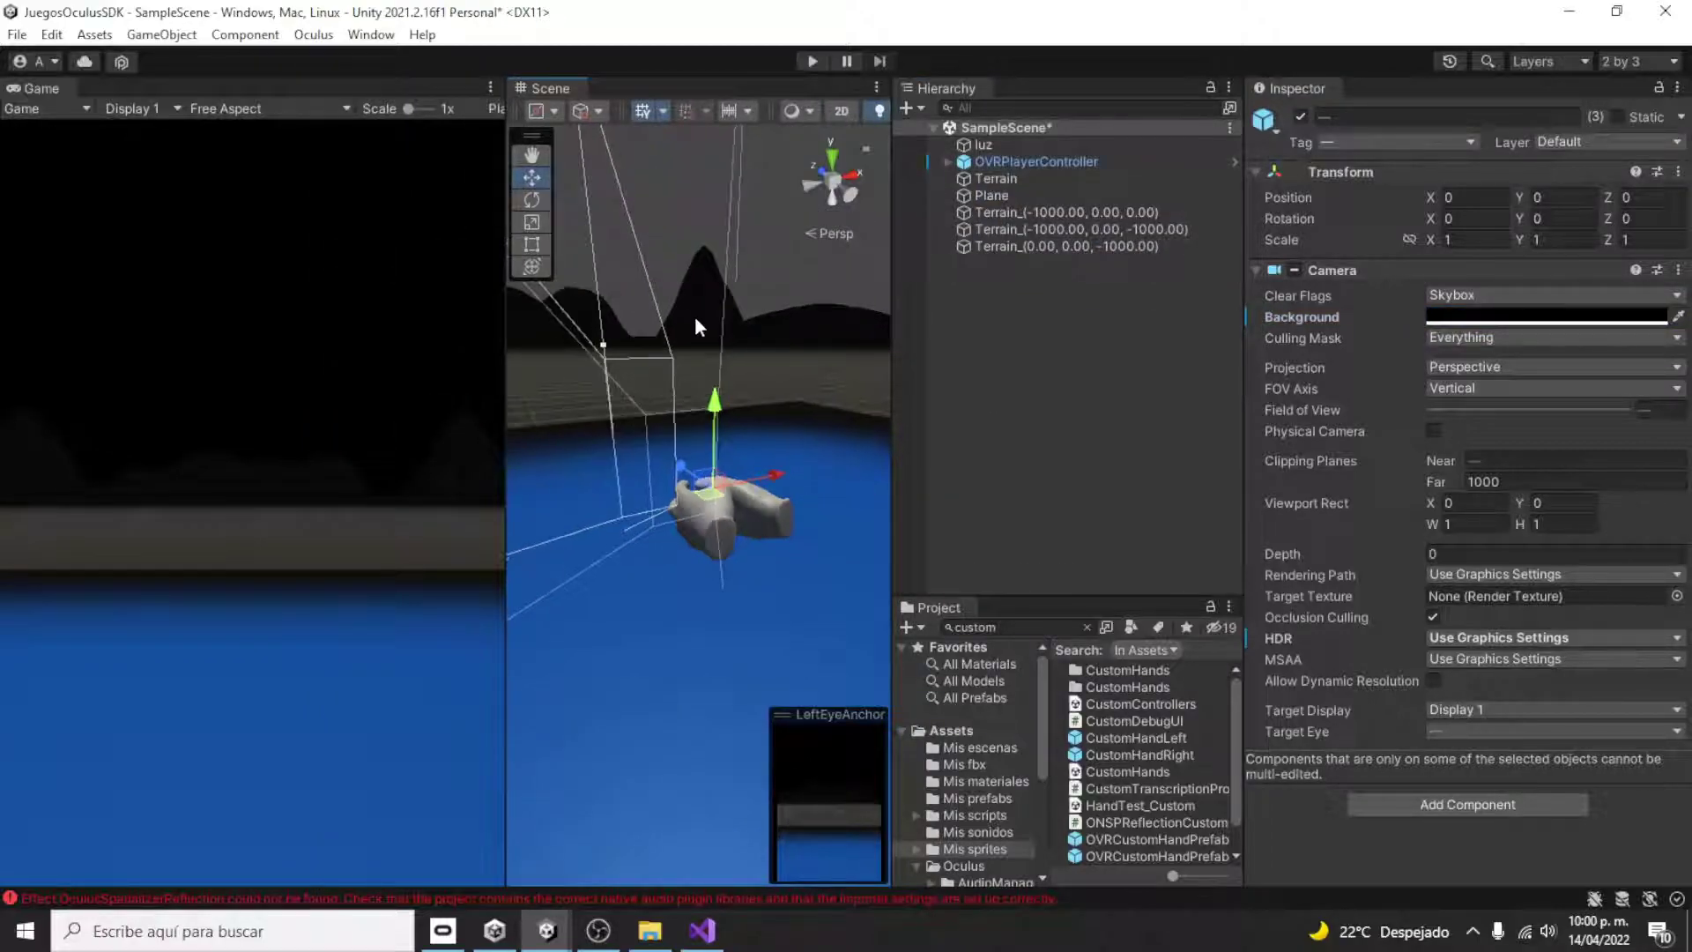
{"action": "left_click", "coordinate": [1022, 180]}
{"action": "left_click", "coordinate": [1031, 340]}
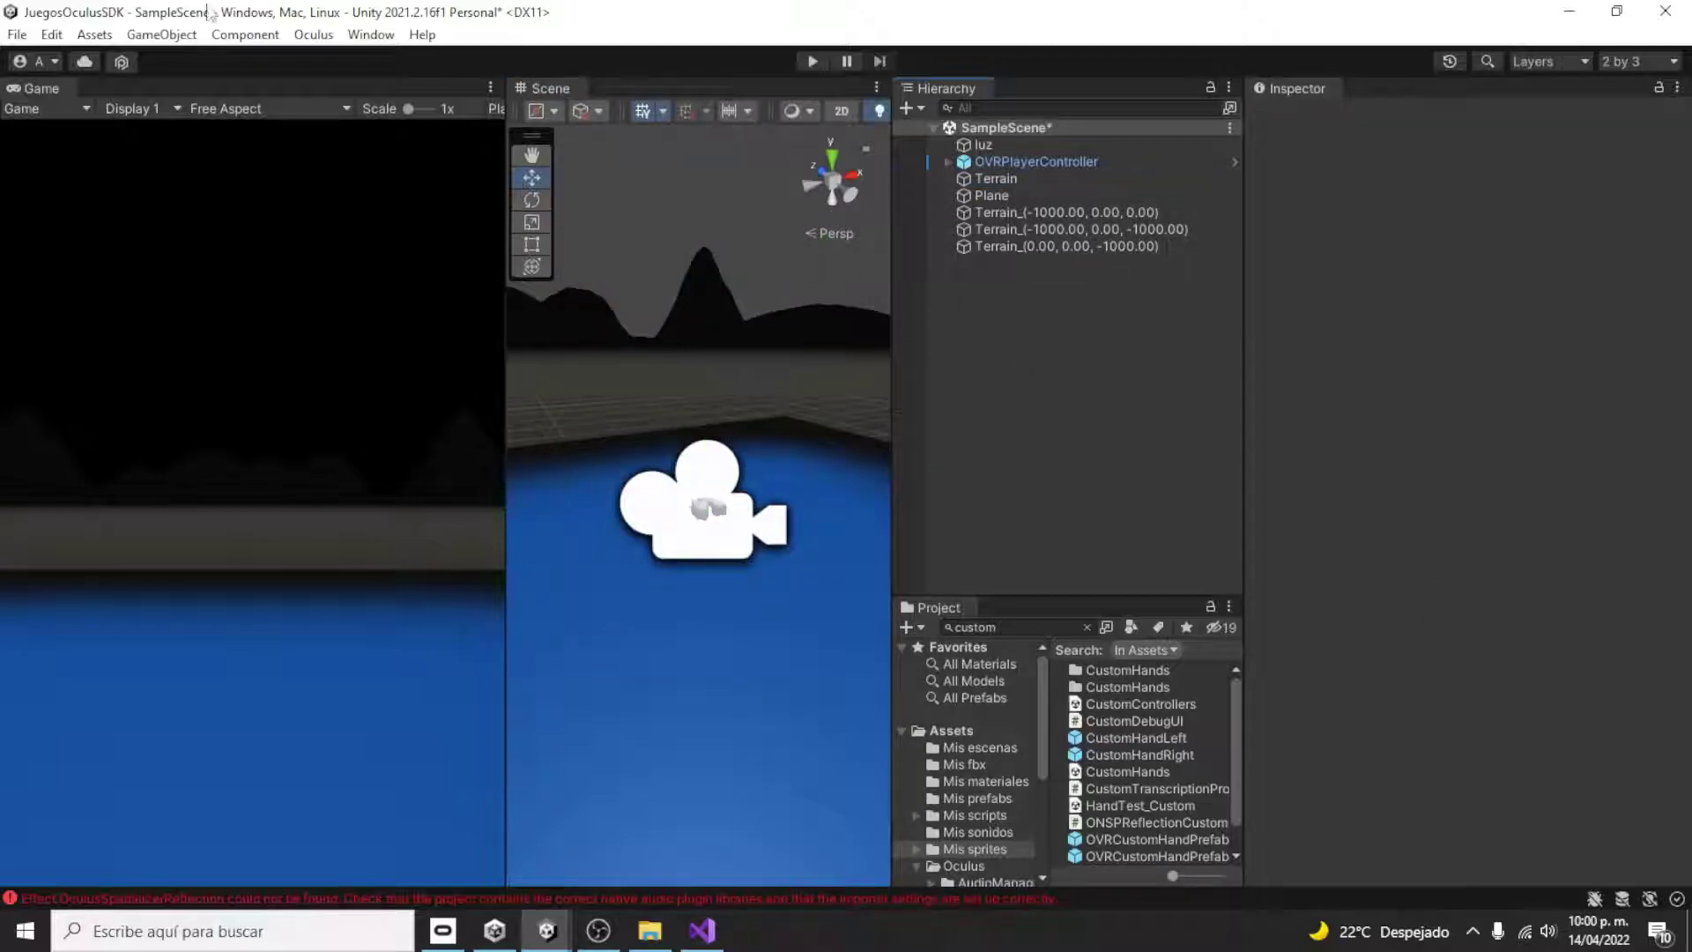
- Create an empty GameObject named Mundo and move Terrain_(0, 0, -1000) and luz under it
{"action": "left_click", "coordinate": [245, 35]}
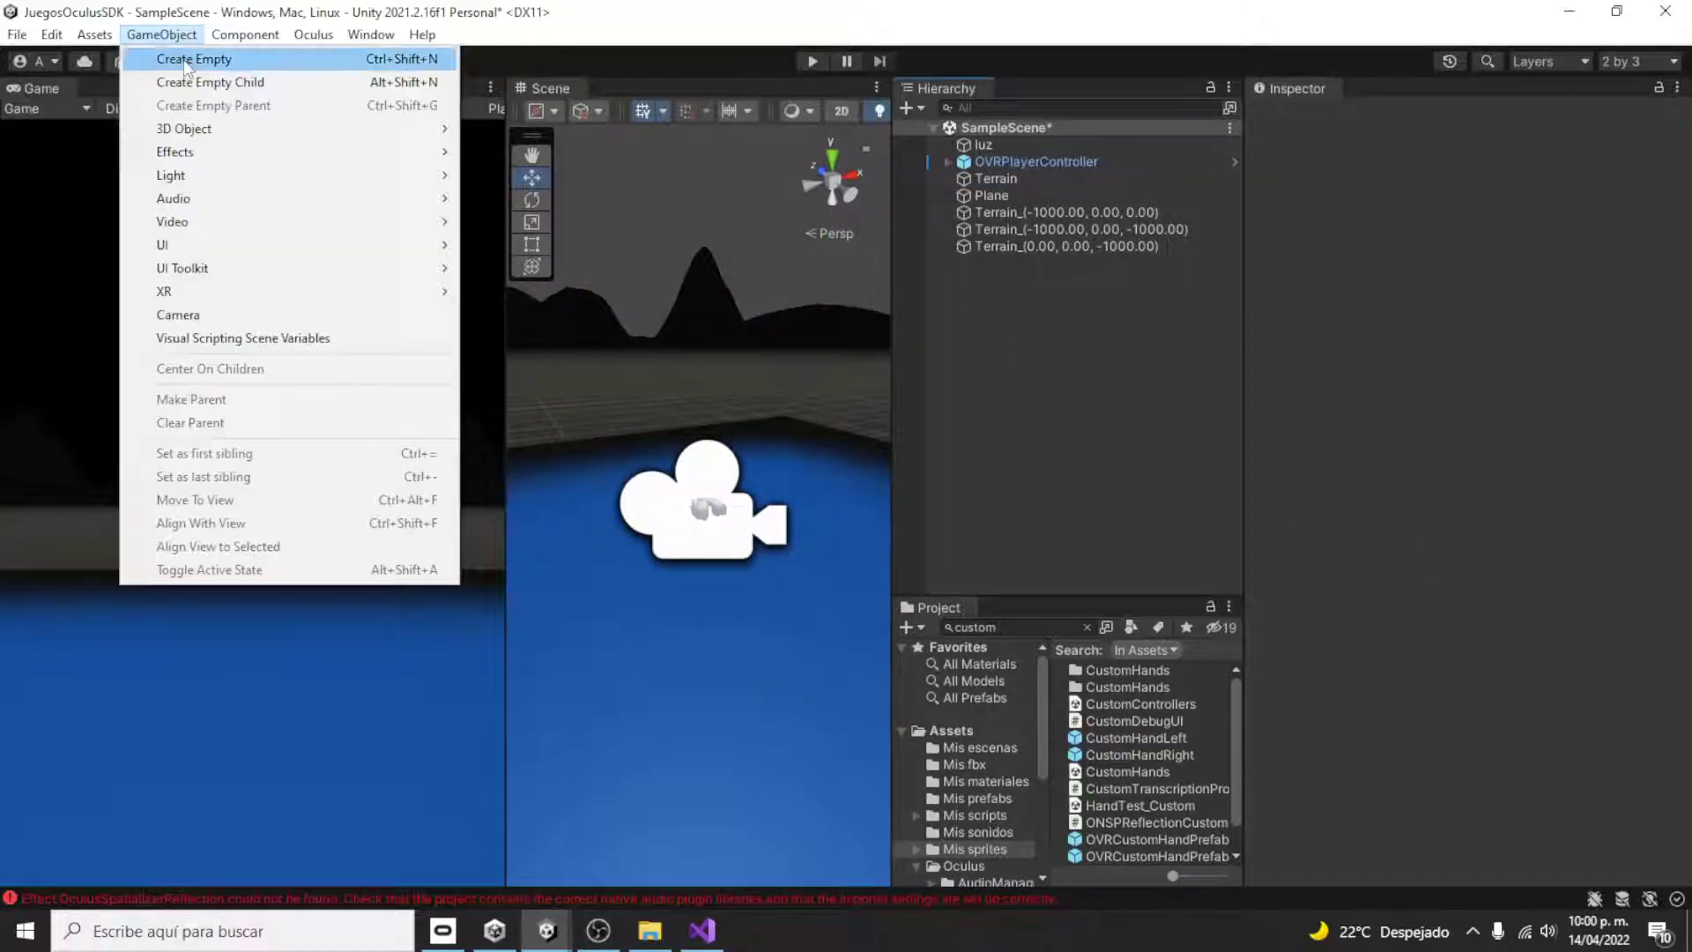
{"action": "left_click", "coordinate": [184, 60]}
{"action": "left_click", "coordinate": [1405, 117]}
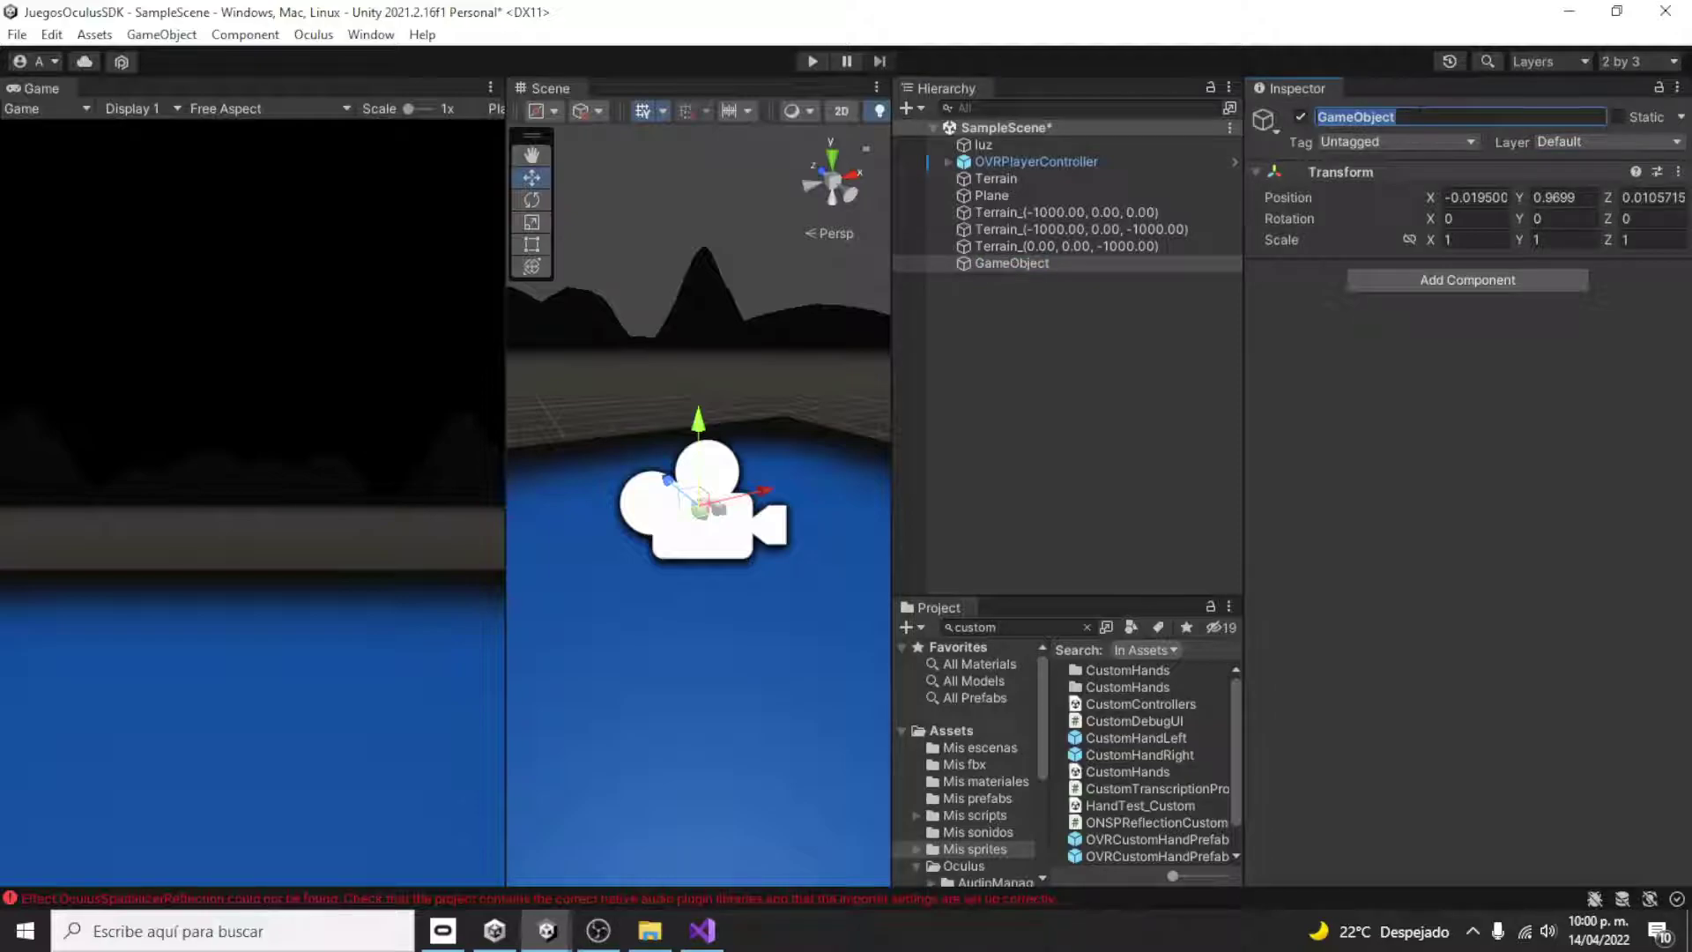
{"action": "type", "text": "Mundo"}
{"action": "key", "text": "Return"}
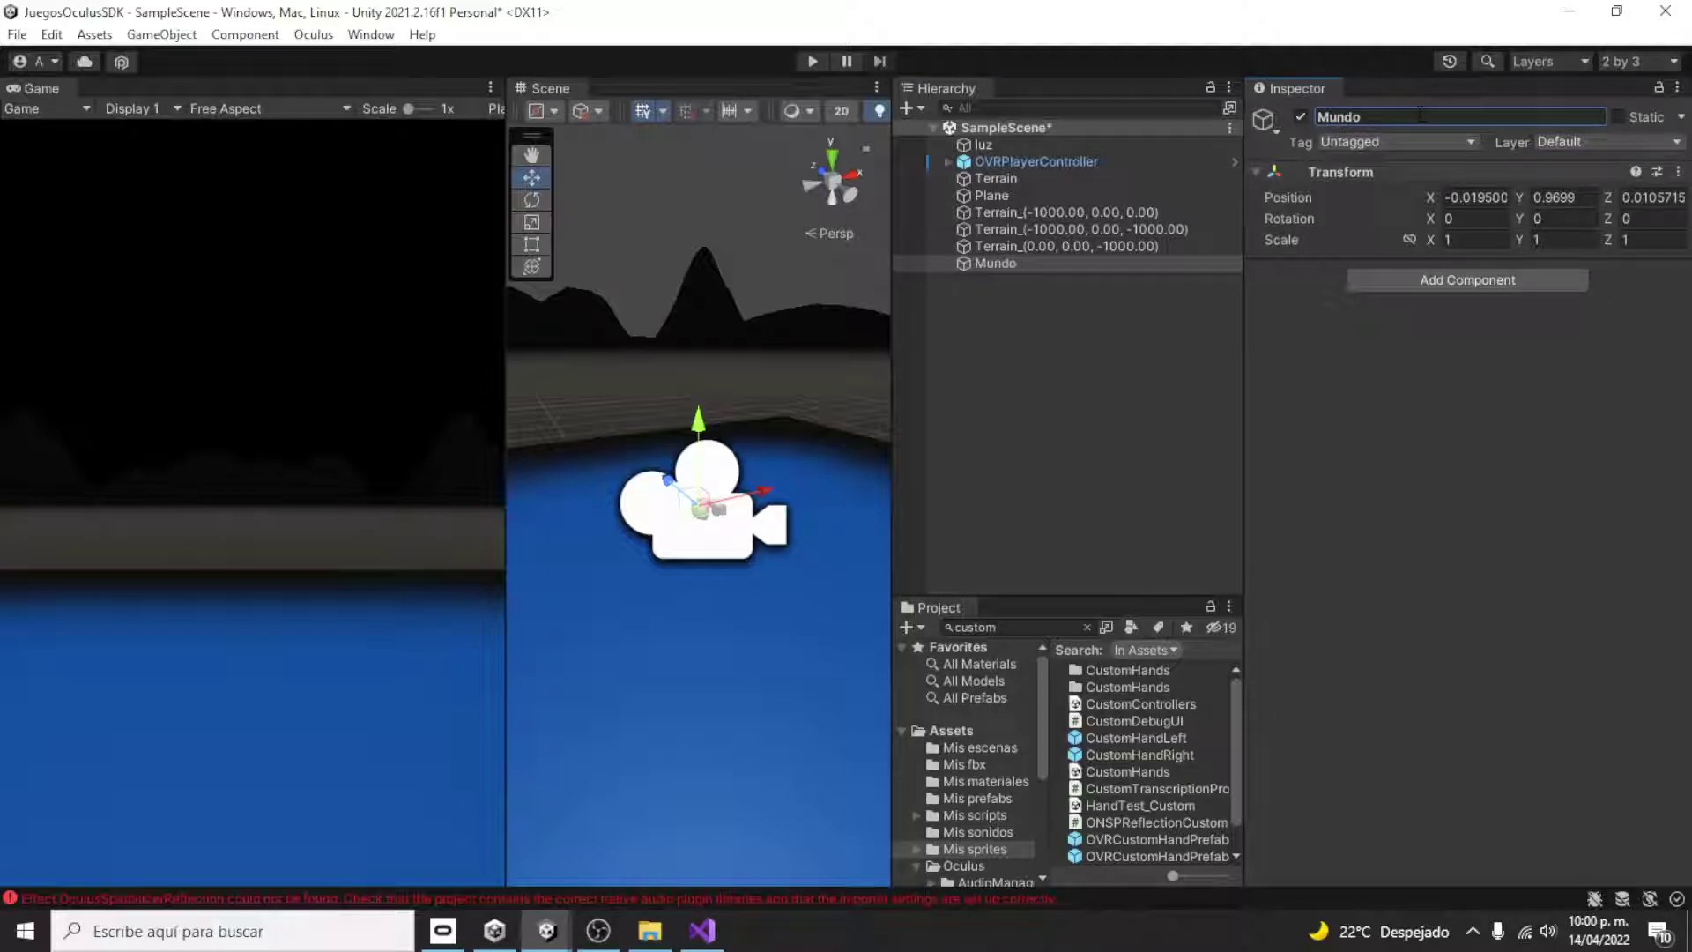
{"action": "mouse_move", "coordinate": [1090, 247]}
{"action": "left_mouse_down"}
{"action": "mouse_move", "coordinate": [1099, 269]}
{"action": "mouse_move", "coordinate": [1070, 227]}
{"action": "mouse_move", "coordinate": [1022, 211]}
{"action": "left_mouse_up"}
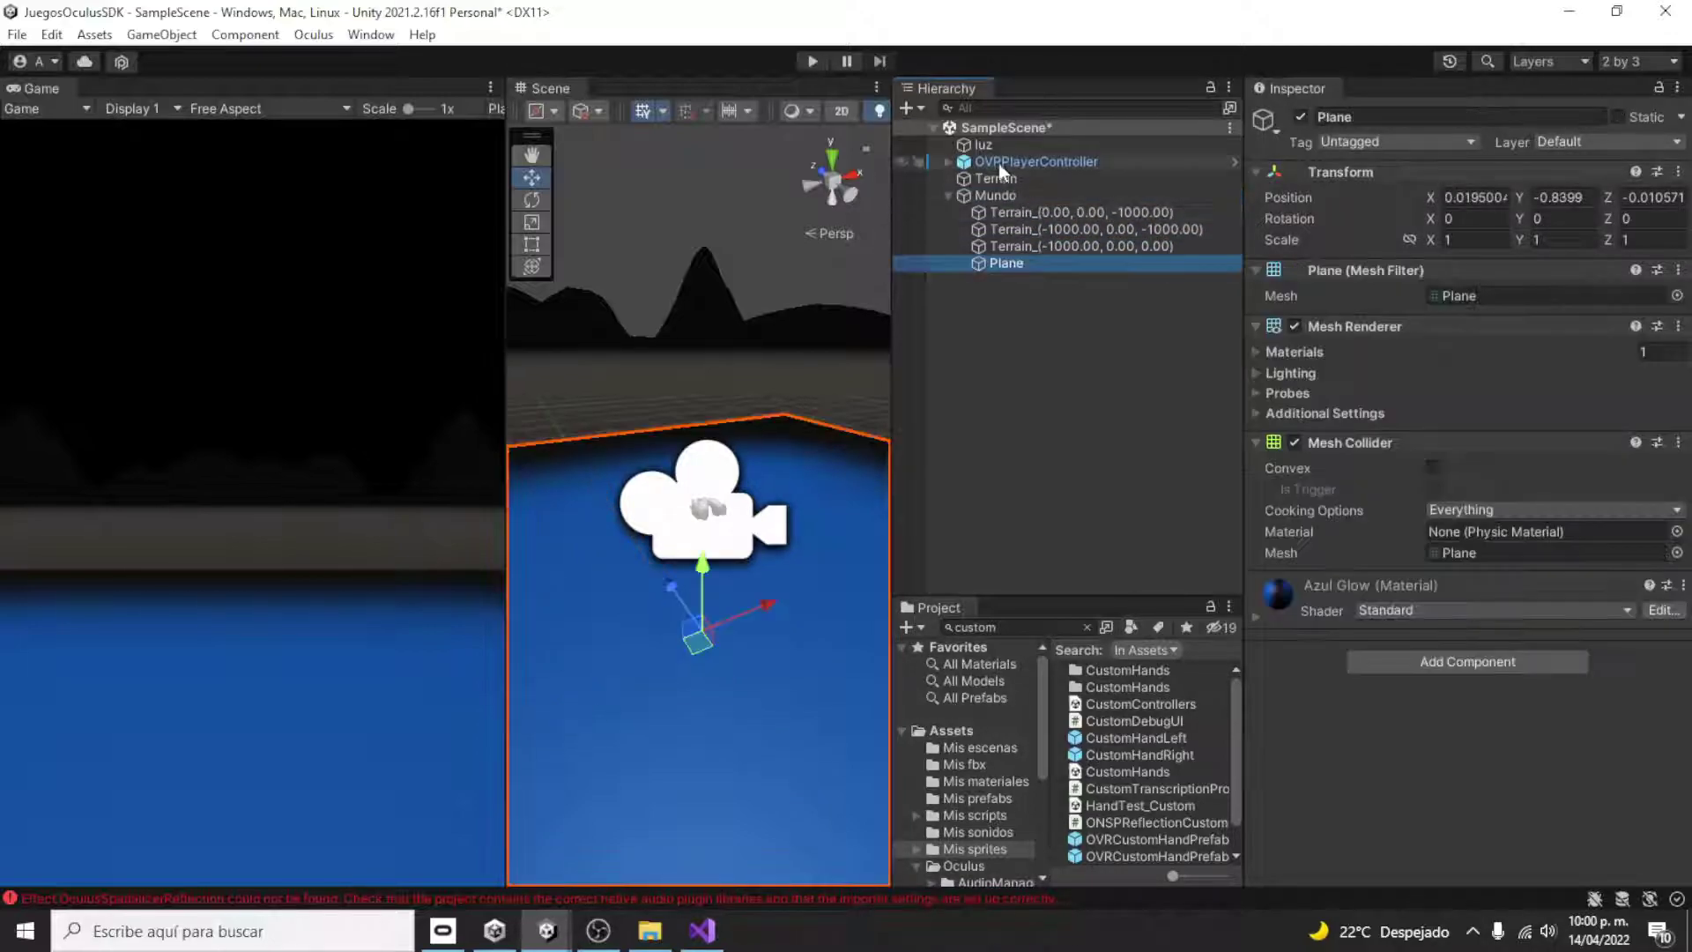
{"action": "left_click_drag", "start_coordinate": [981, 144], "coordinate": [1006, 194]}
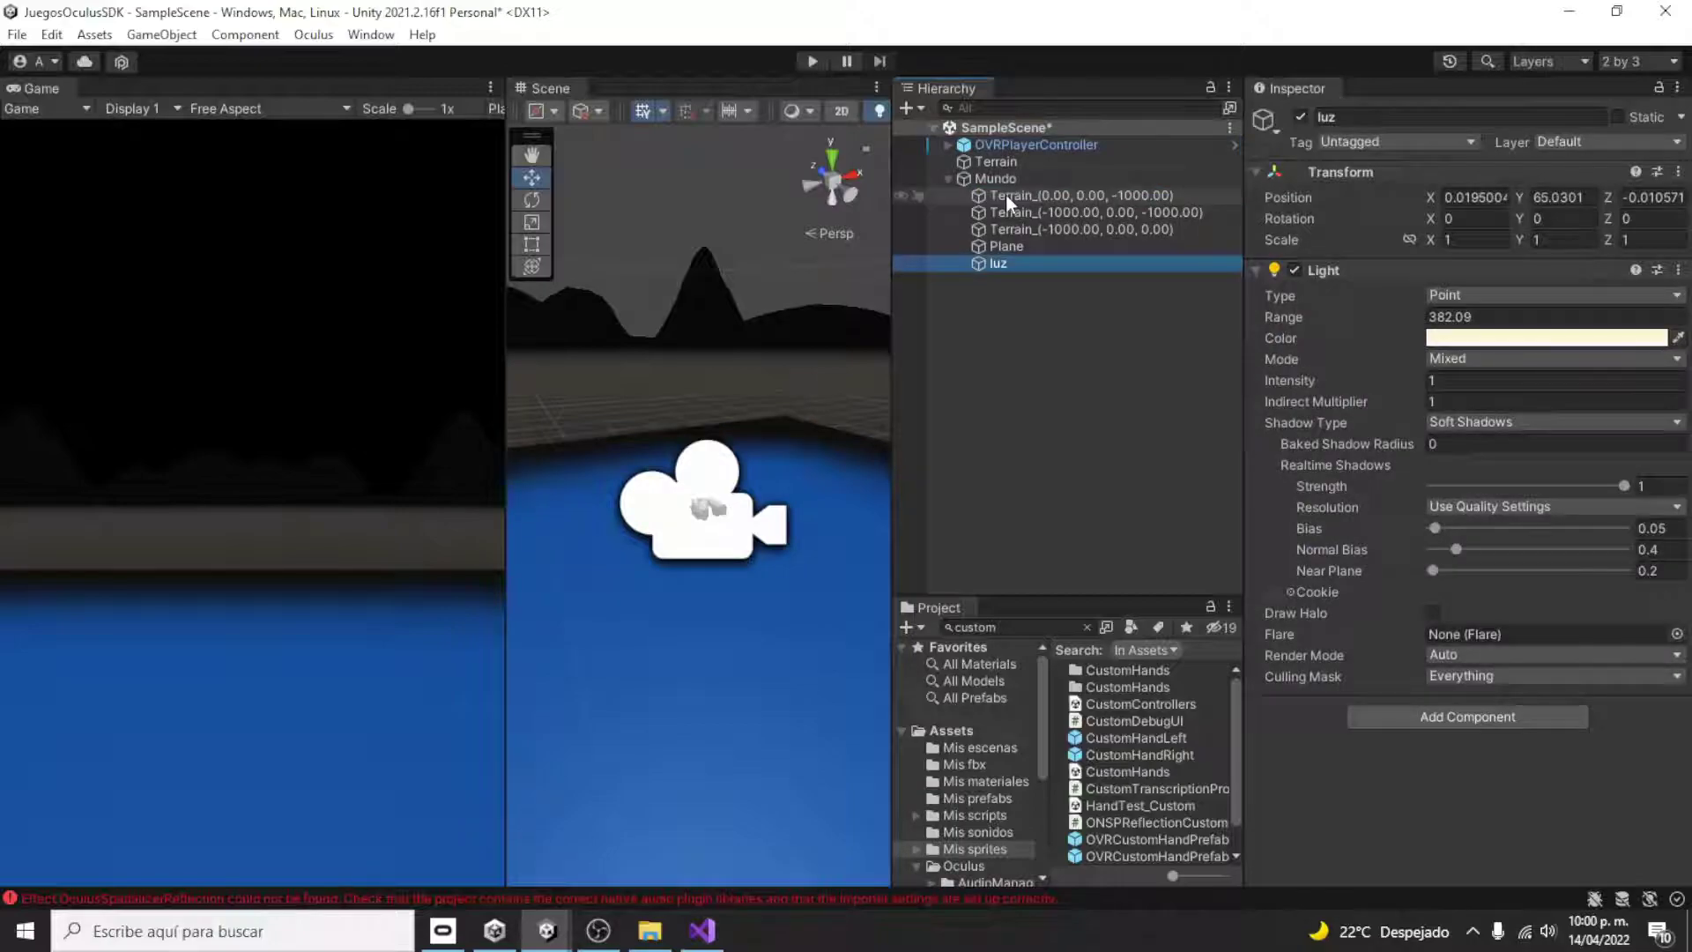
- Set Mundo's Position to 0, 0, 0
{"action": "left_click", "coordinate": [996, 178]}
{"action": "left_click", "coordinate": [1476, 197]}
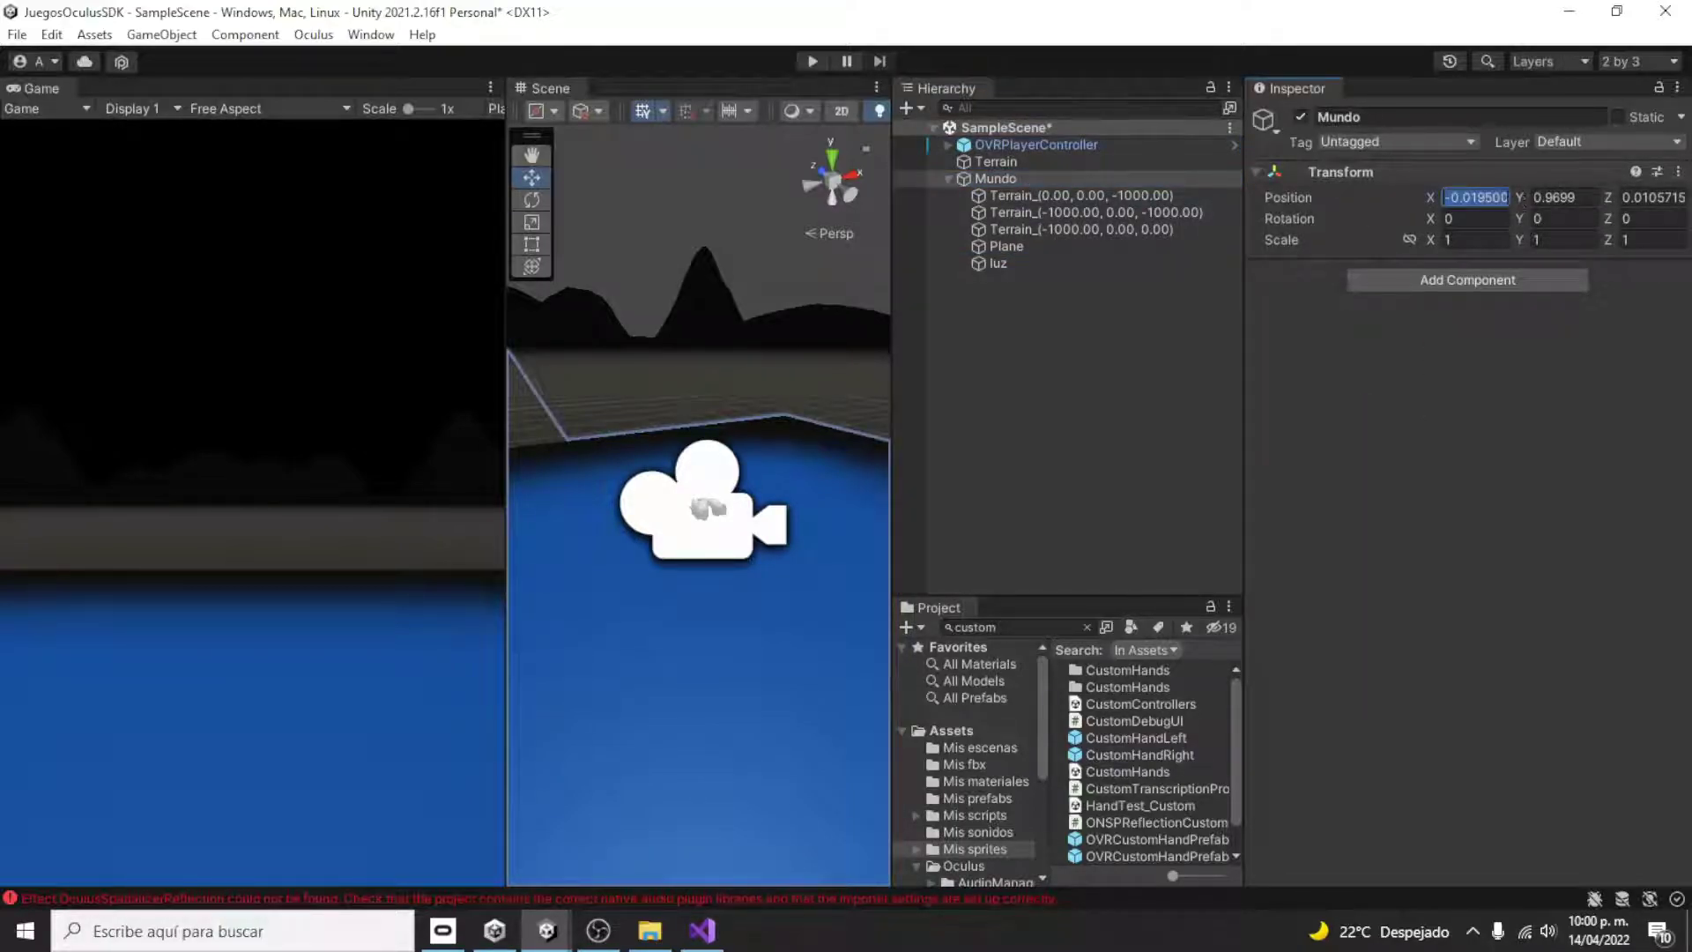
{"action": "type", "text": "0"}
{"action": "key", "text": "Tab"}
{"action": "type", "text": "0"}
{"action": "key", "text": "Tab"}
{"action": "type", "text": "0"}
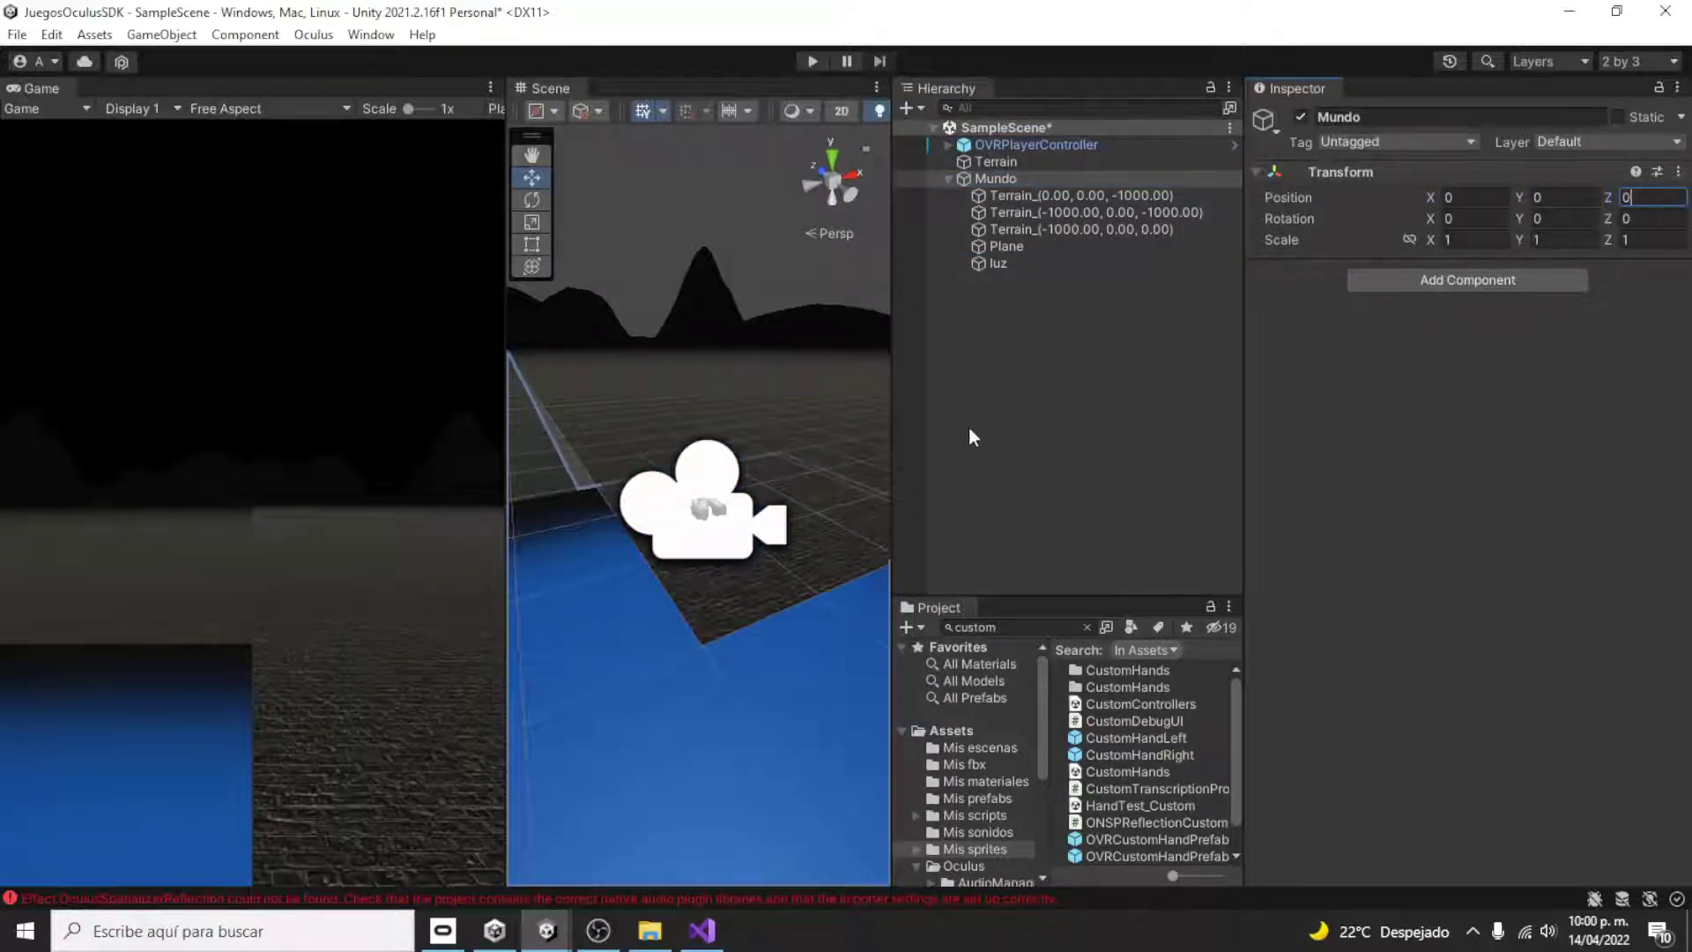
{"action": "scroll", "coordinate": [705, 588], "scroll_direction": "down", "scroll_amount": 5}
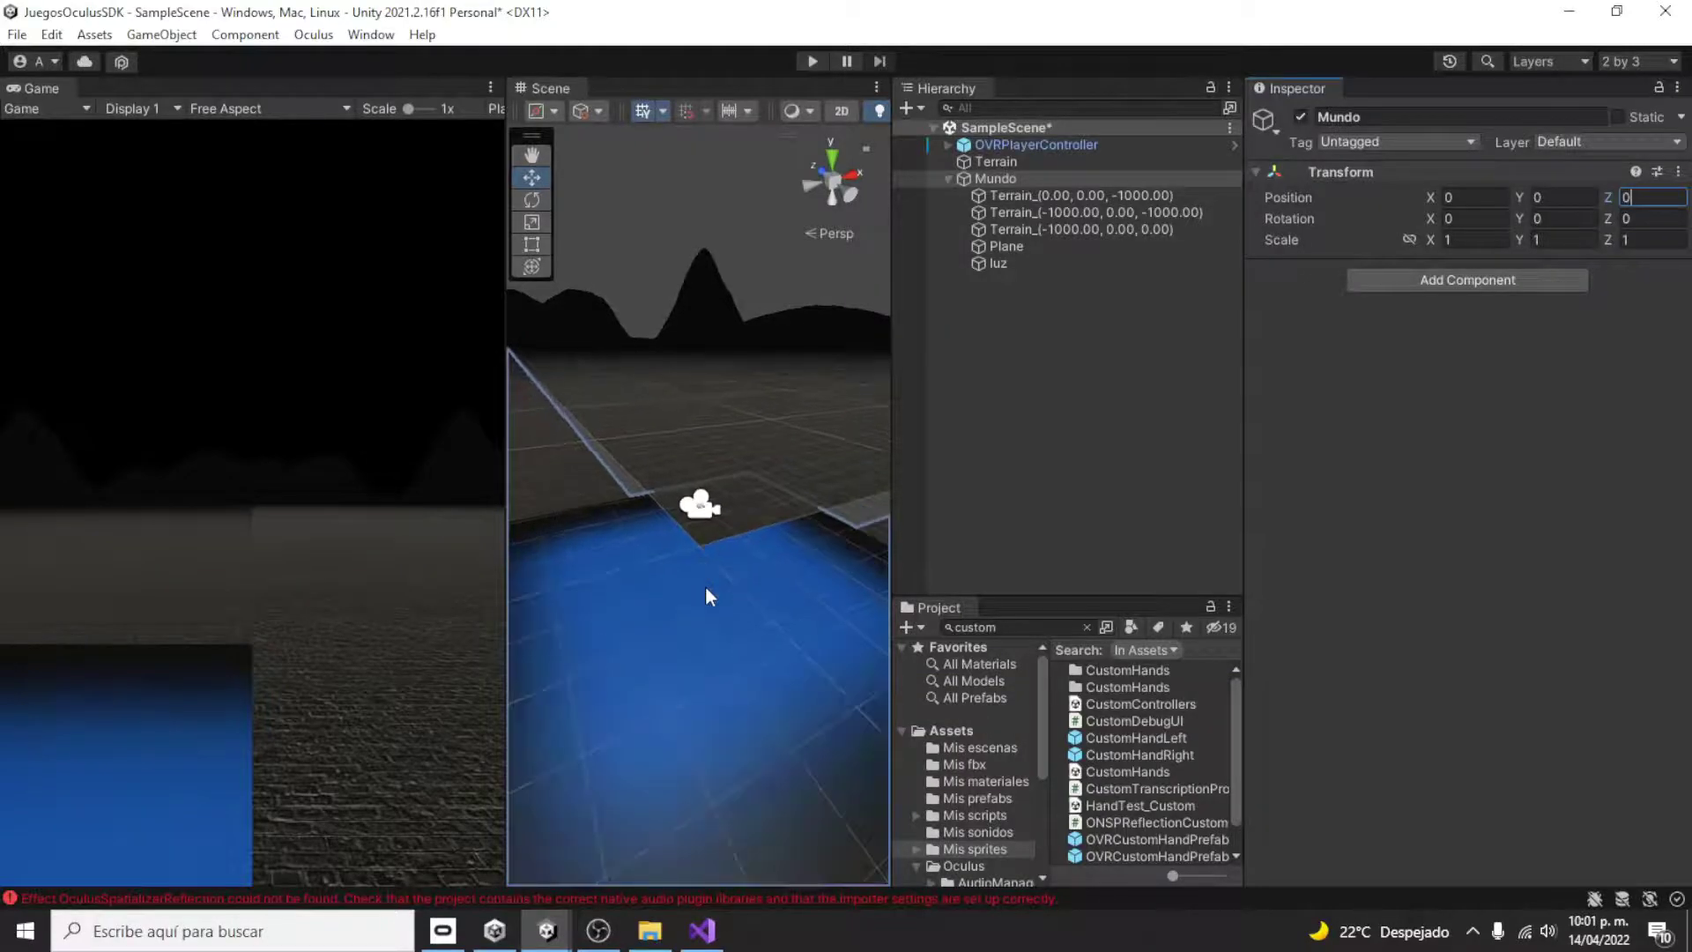
- Select the Terrain_(-1000, 0, 0) tile and enter -1000 for its Position X
{"action": "left_click", "coordinate": [860, 337]}
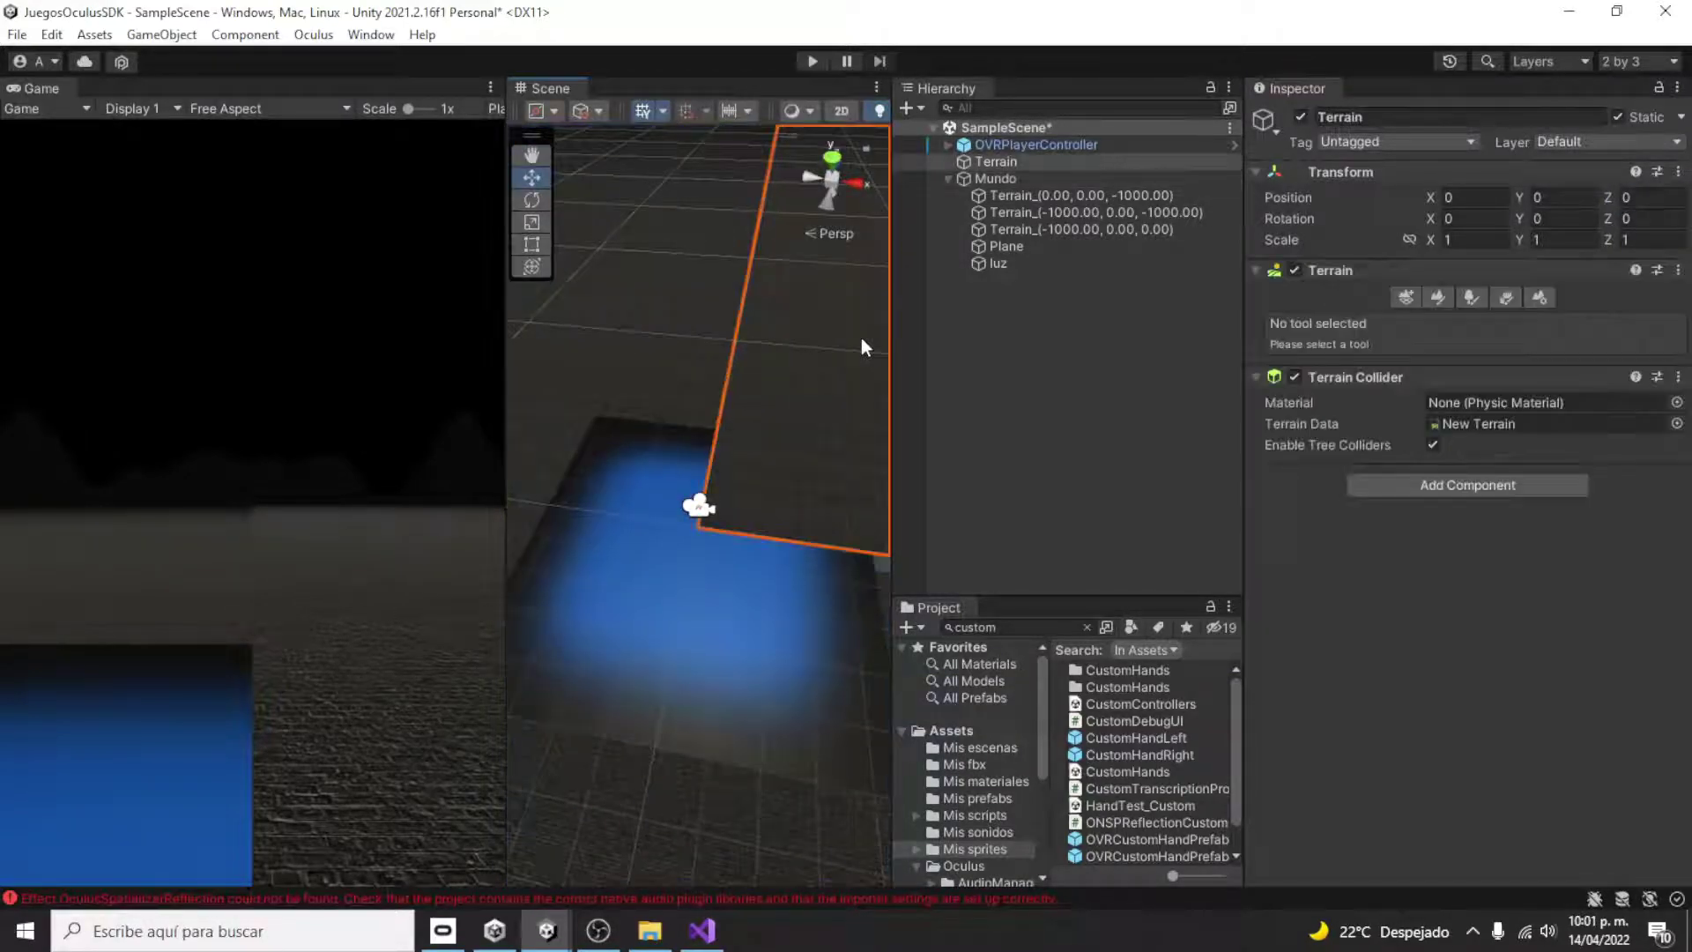
{"action": "middle_click_drag", "start_coordinate": [862, 346], "coordinate": [680, 256]}
{"action": "left_click", "coordinate": [679, 256]}
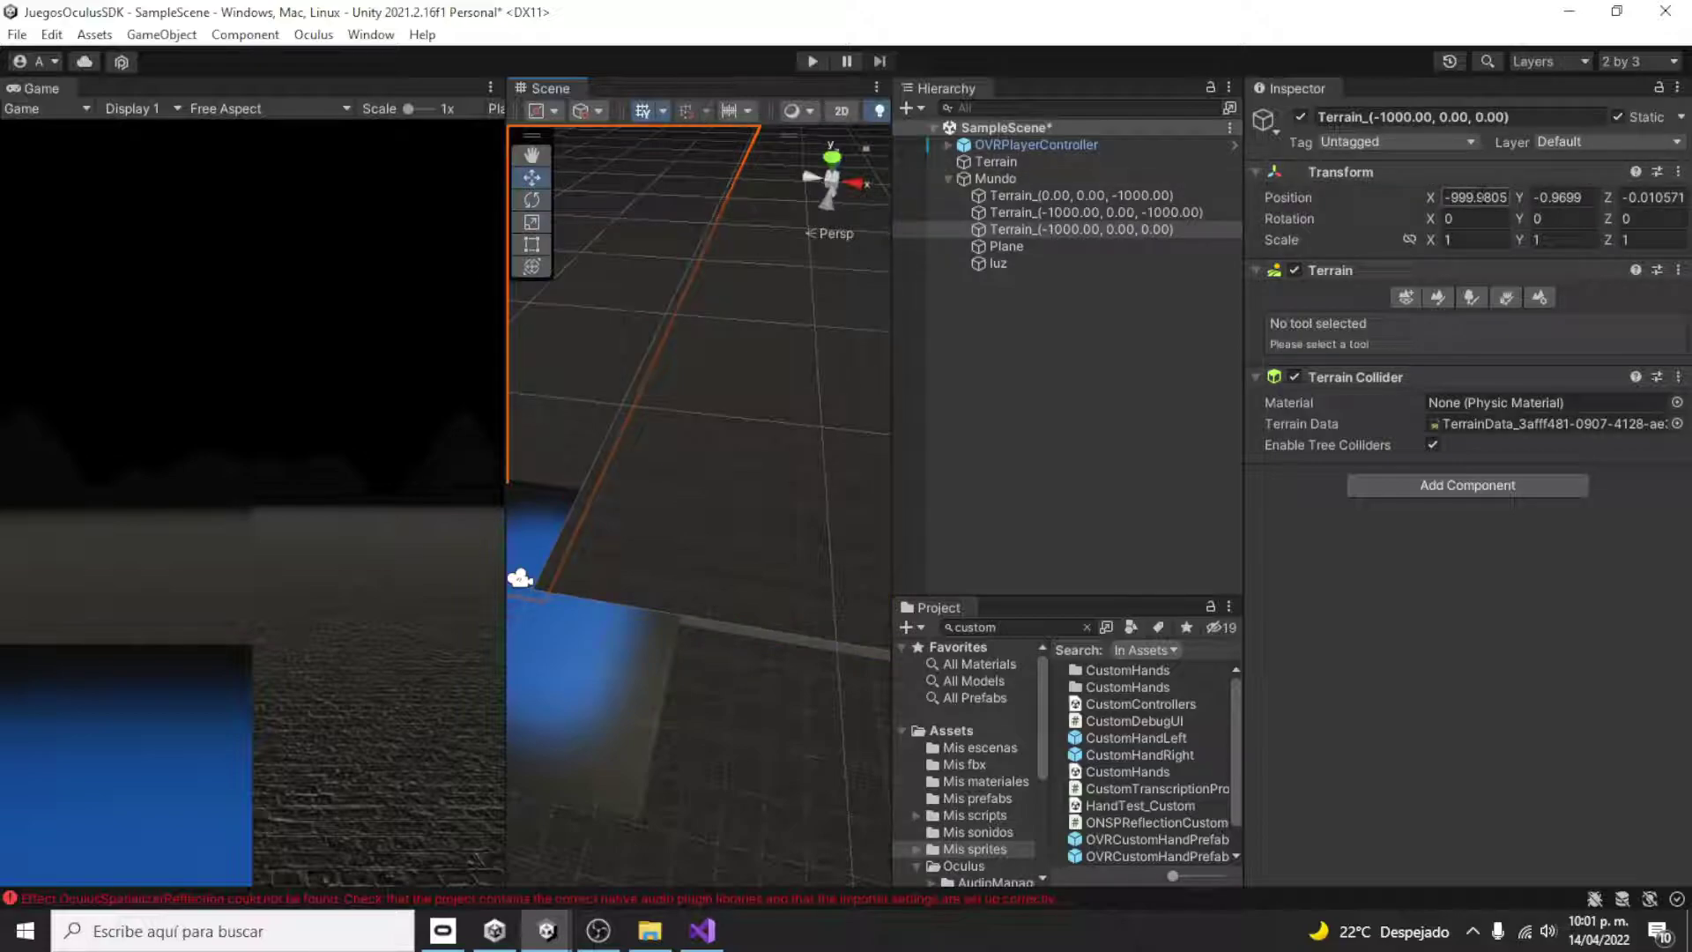
{"action": "left_click", "coordinate": [1478, 197]}
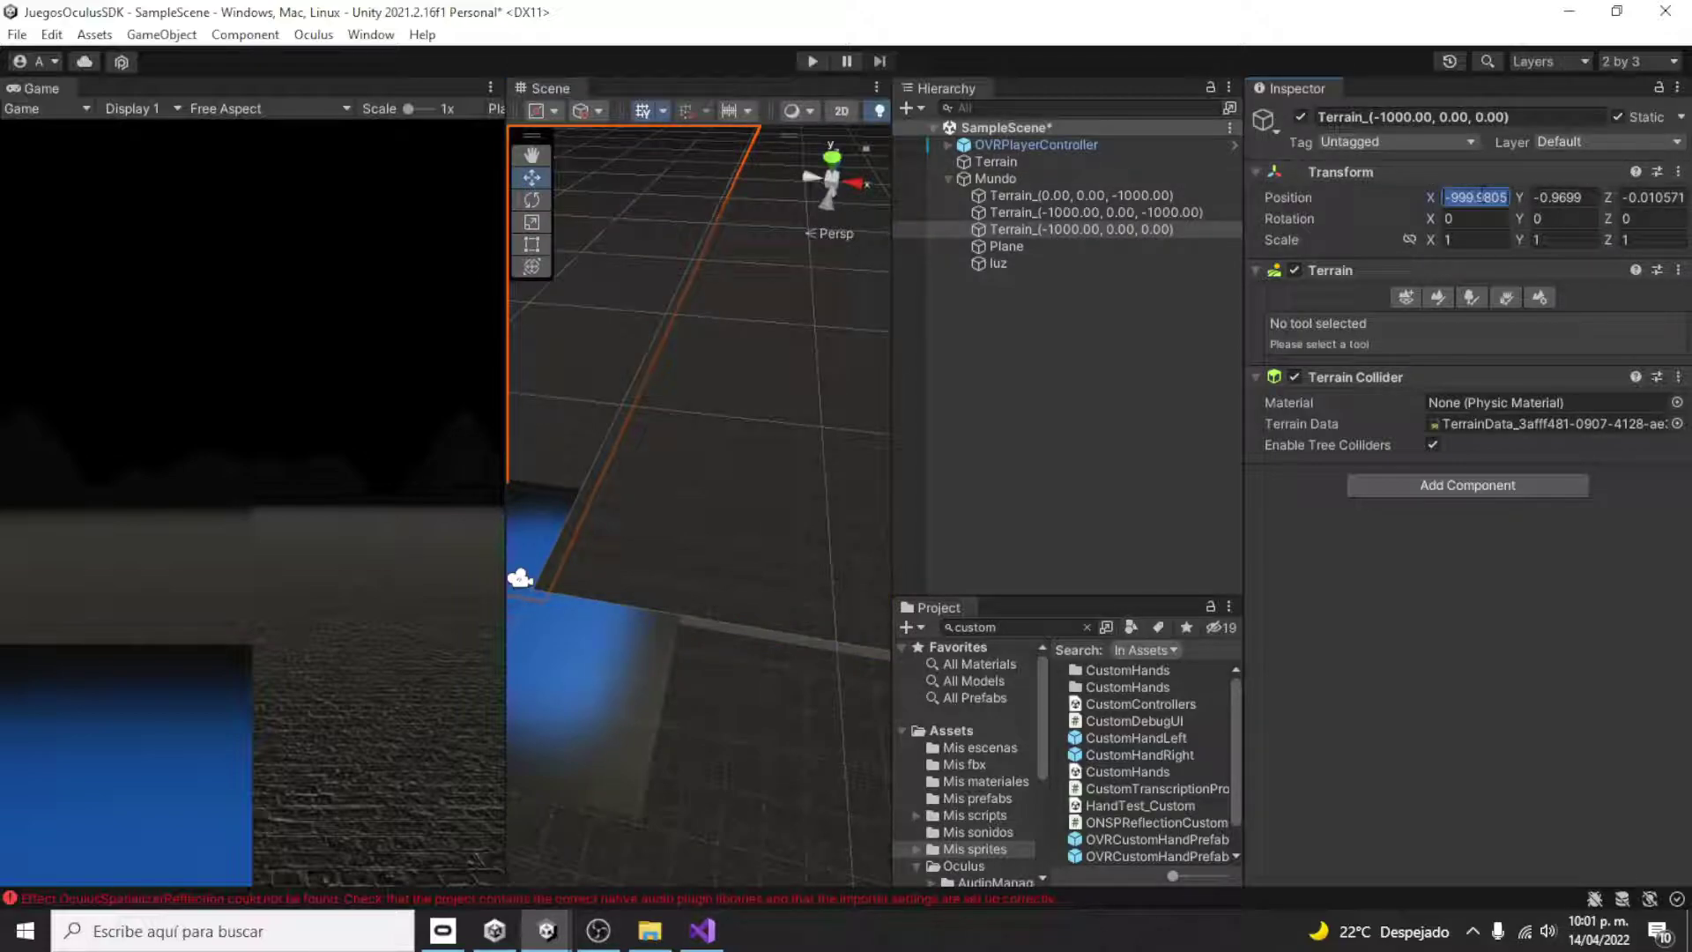
{"action": "type", "text": "-1000"}
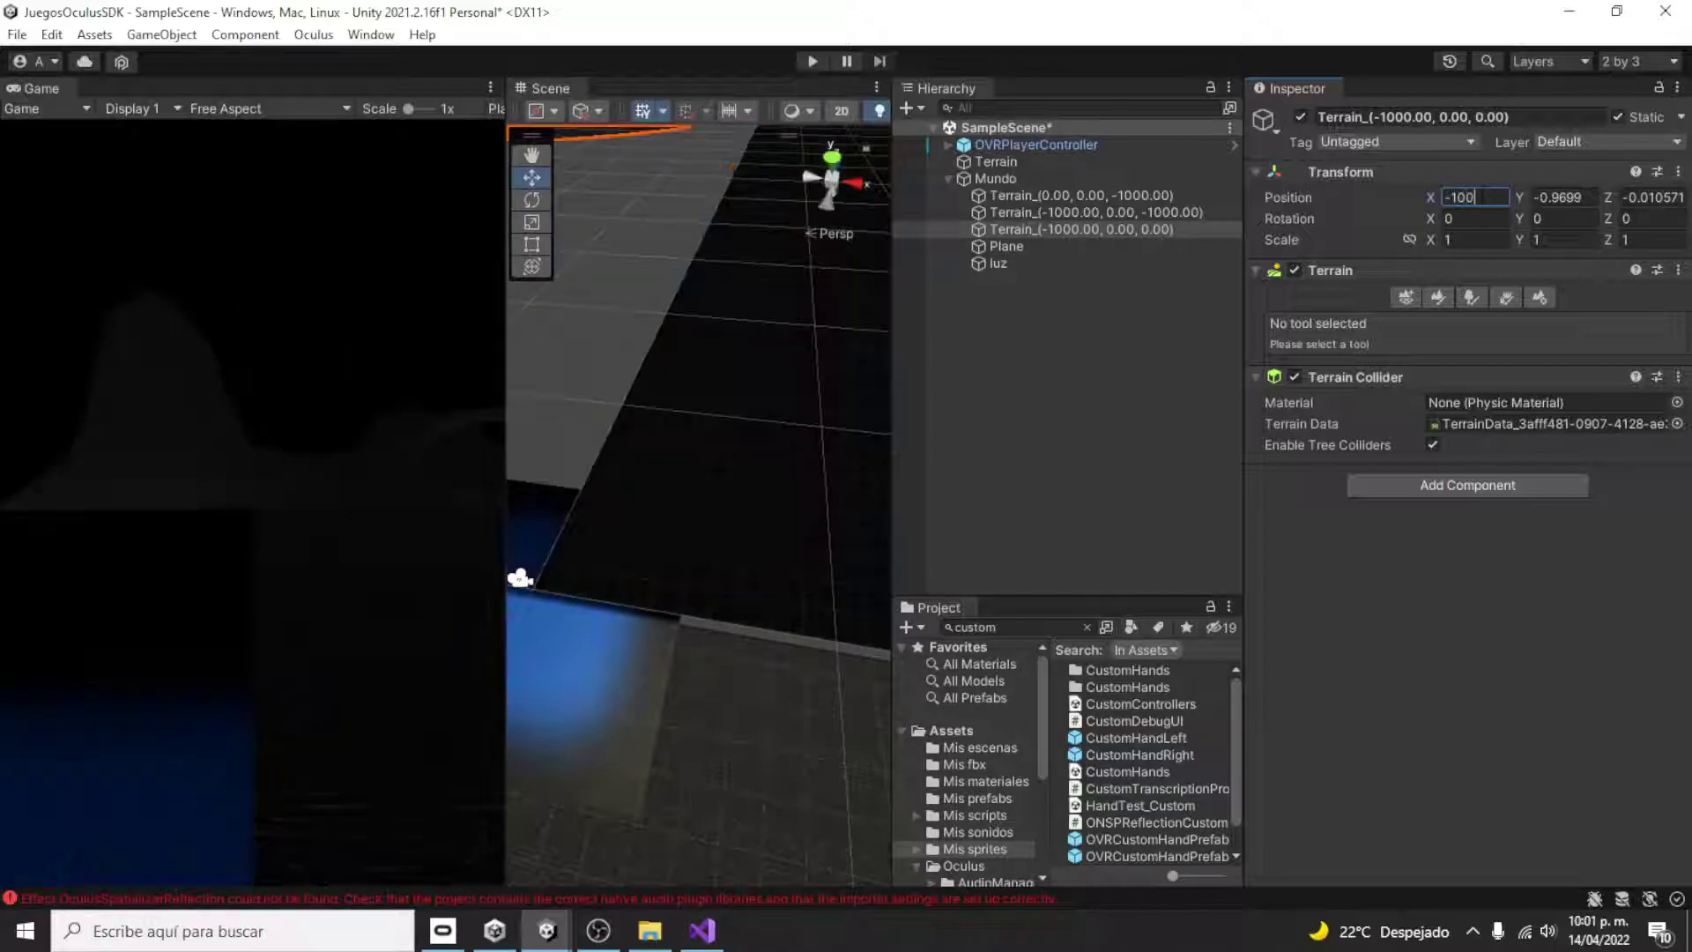
- Fix Terrain_(-1000, 0, 0) at -1000, 0, 0 and Terrain_(0, 0, -1000) at 0, 0, -1000
{"action": "left_click", "coordinate": [1564, 198]}
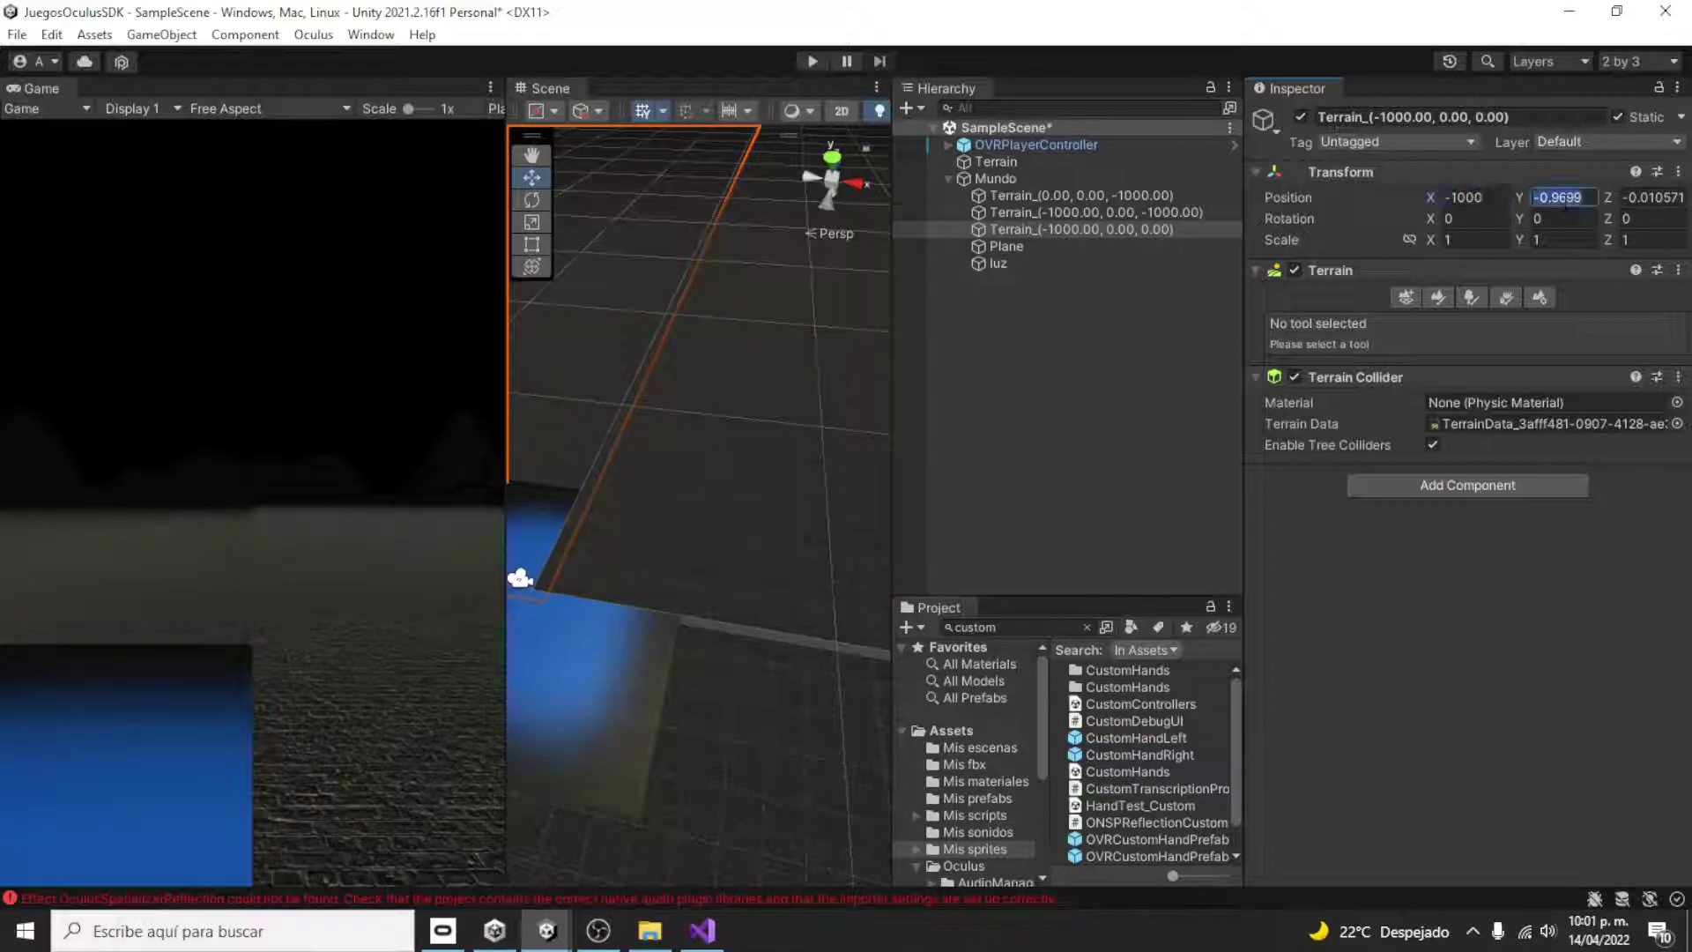
{"action": "type", "text": "0"}
{"action": "left_click", "coordinate": [1619, 196]}
{"action": "type", "text": "0"}
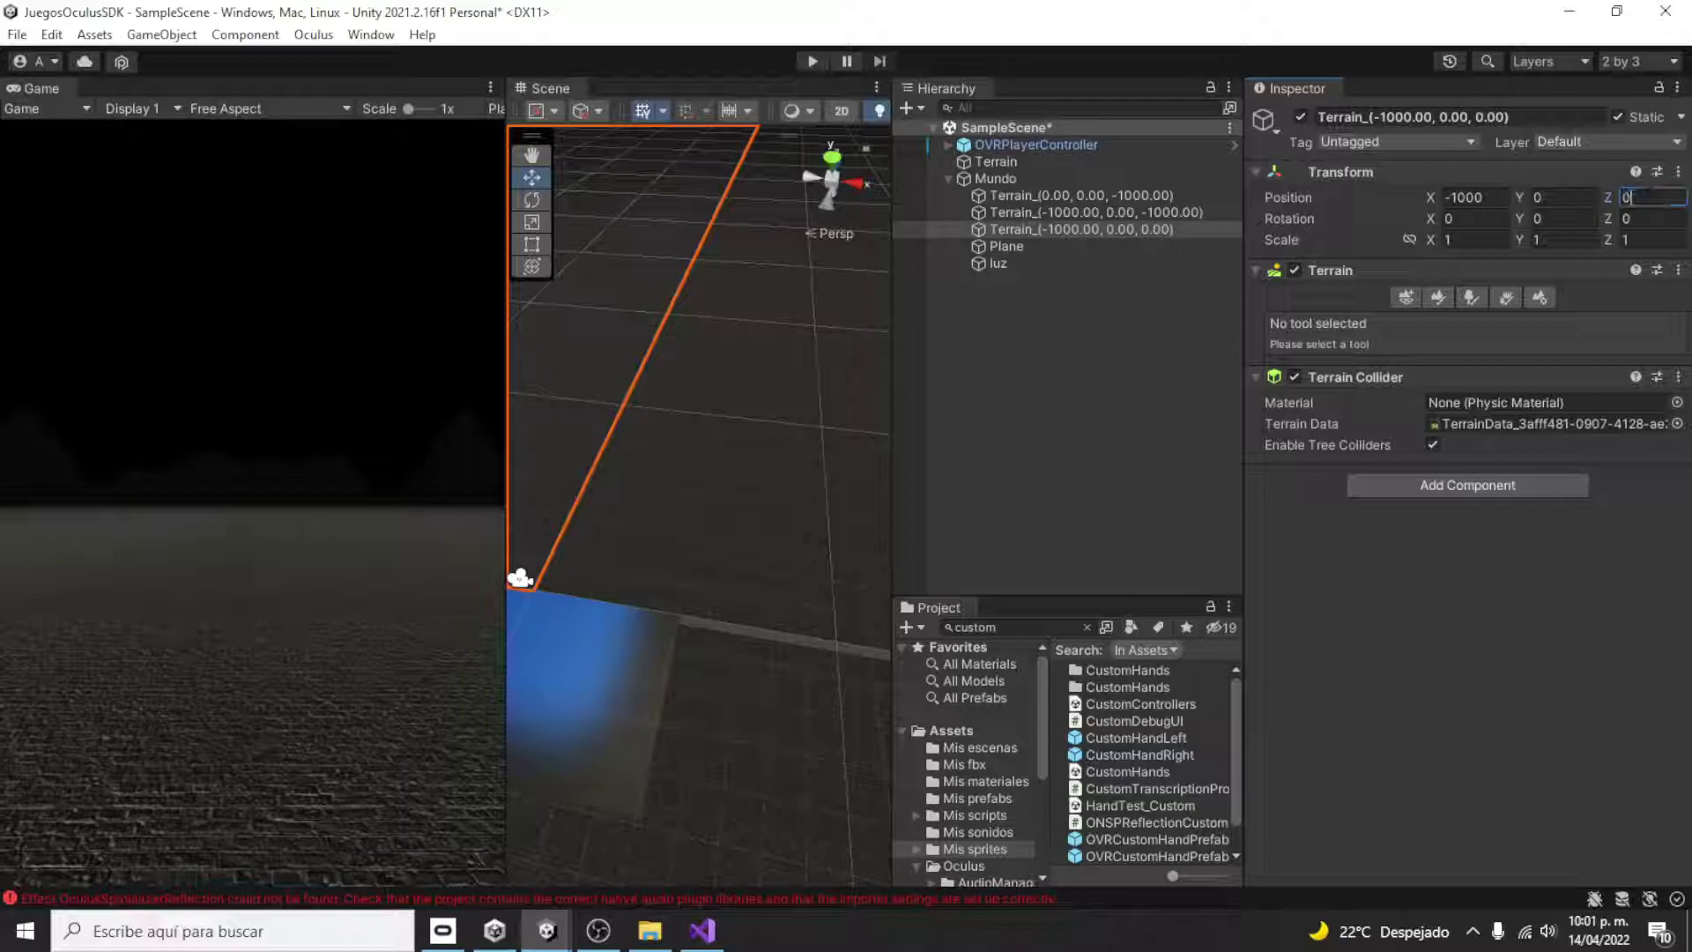
{"action": "left_click", "coordinate": [776, 765]}
{"action": "left_click", "coordinate": [1476, 197]}
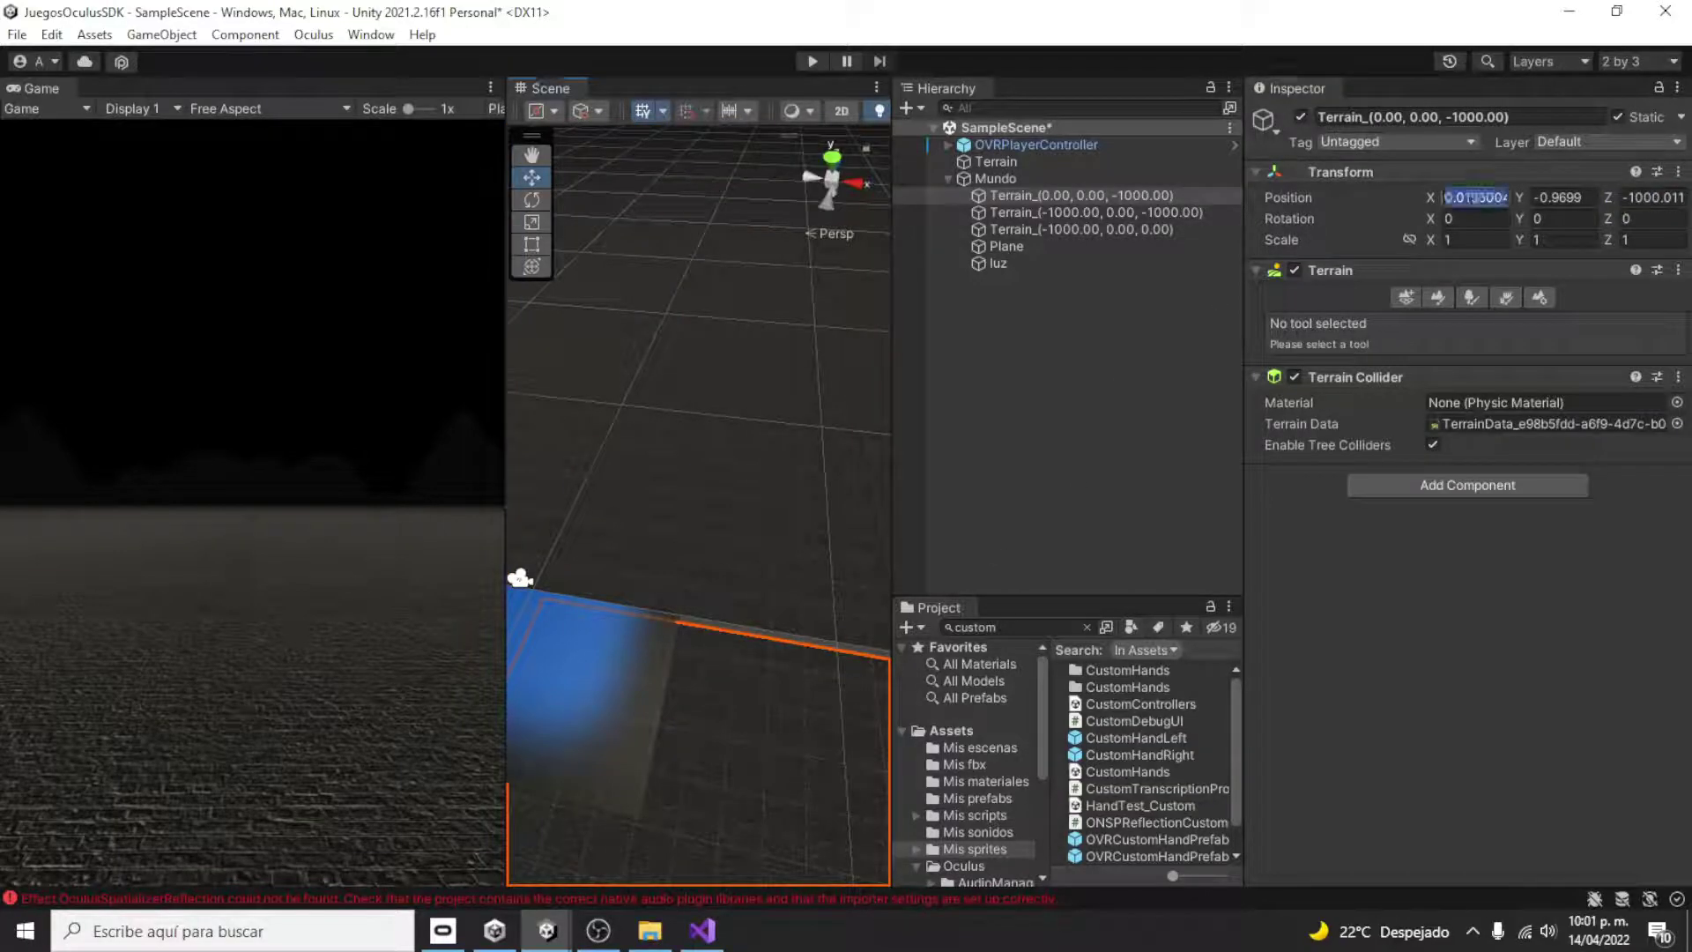
{"action": "type", "text": "0"}
{"action": "key", "text": "Tab"}
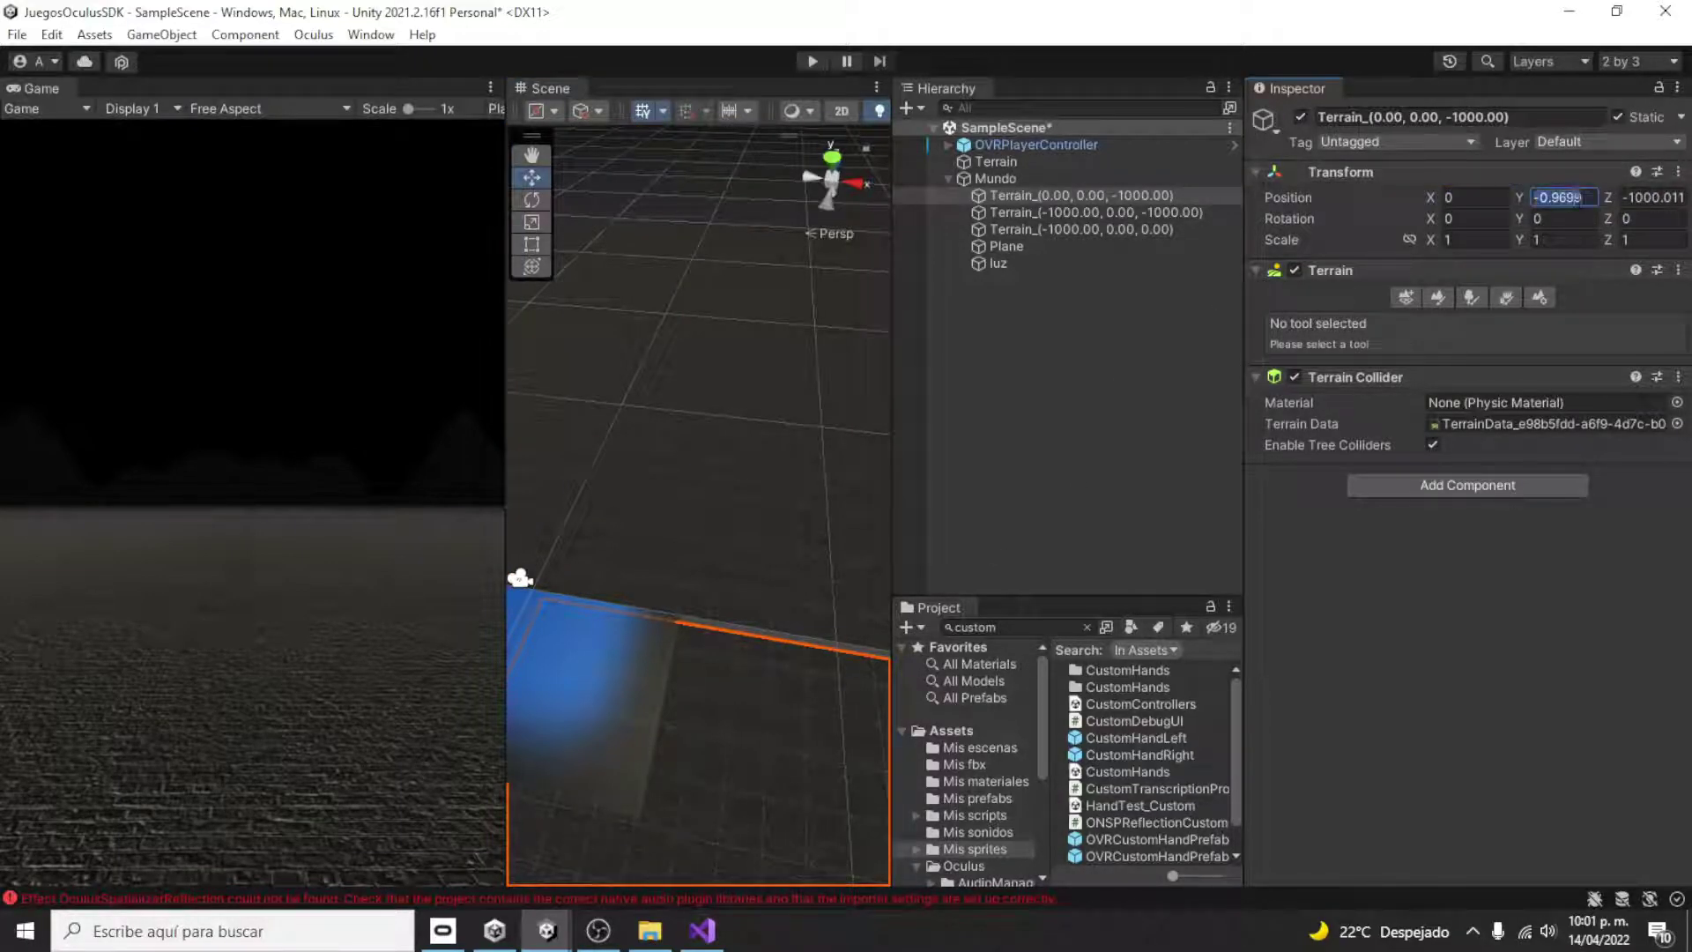
{"action": "type", "text": "0"}
{"action": "key", "text": "Tab"}
{"action": "type", "text": "-1000"}
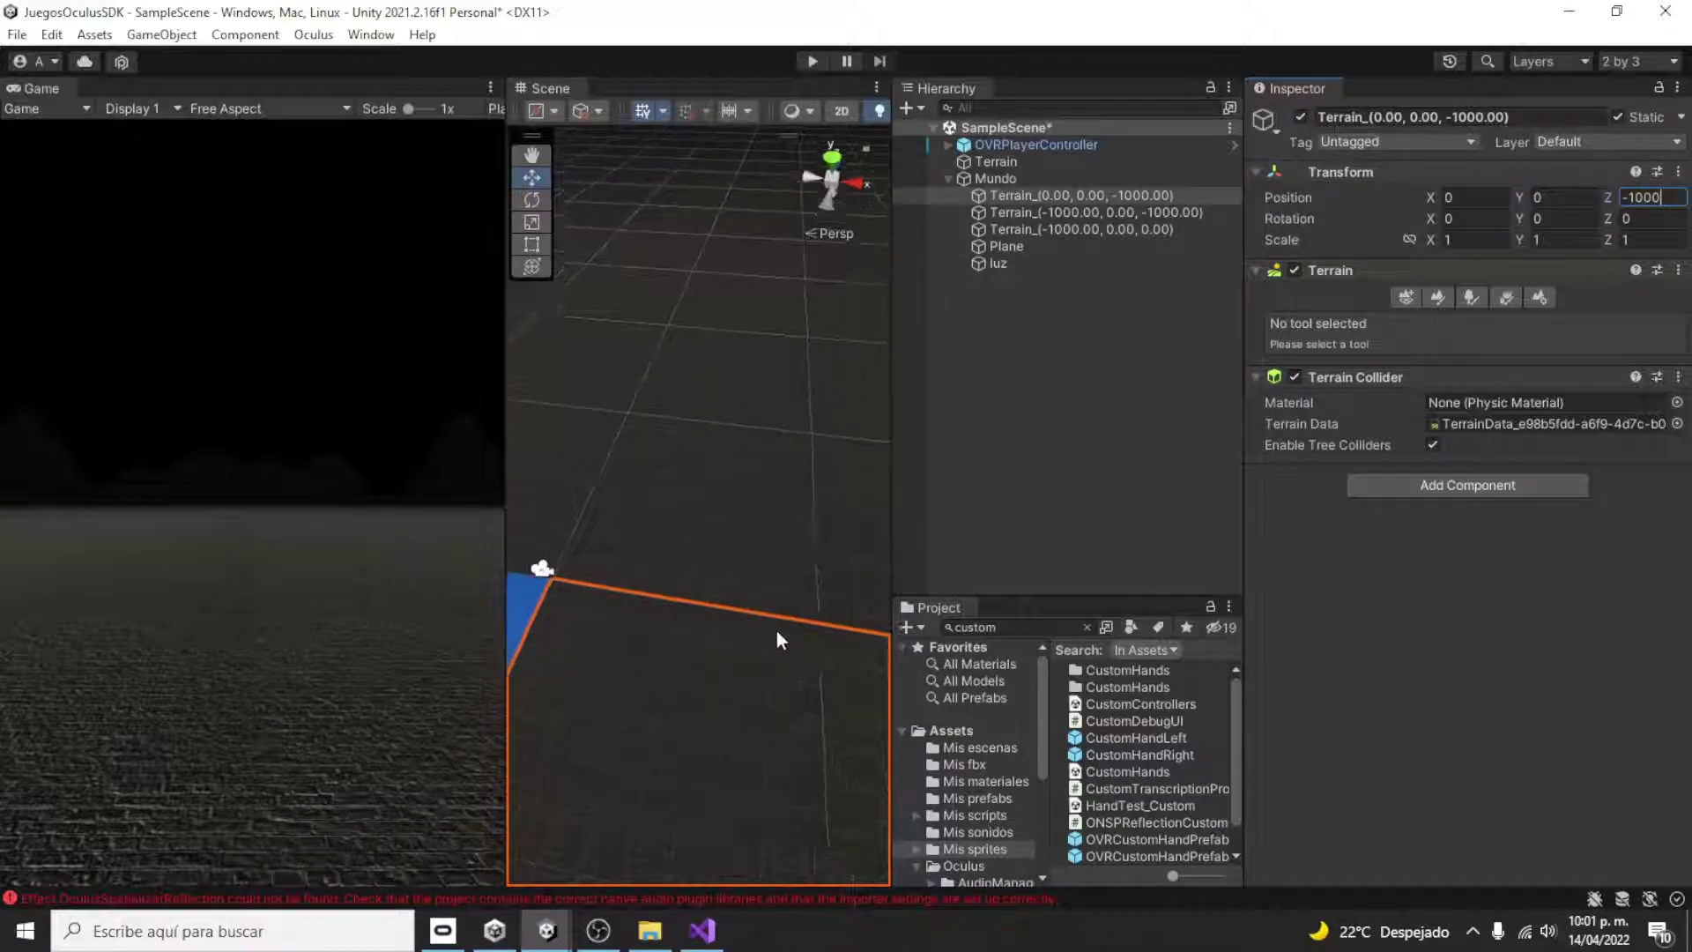
- Enter position -1000, 0, -100 for the Terrain_(-1000, 0, -1000) tile
{"action": "scroll", "coordinate": [776, 631], "scroll_direction": "up", "scroll_amount": 5}
{"action": "left_click", "coordinate": [719, 578]}
{"action": "left_click", "coordinate": [642, 579]}
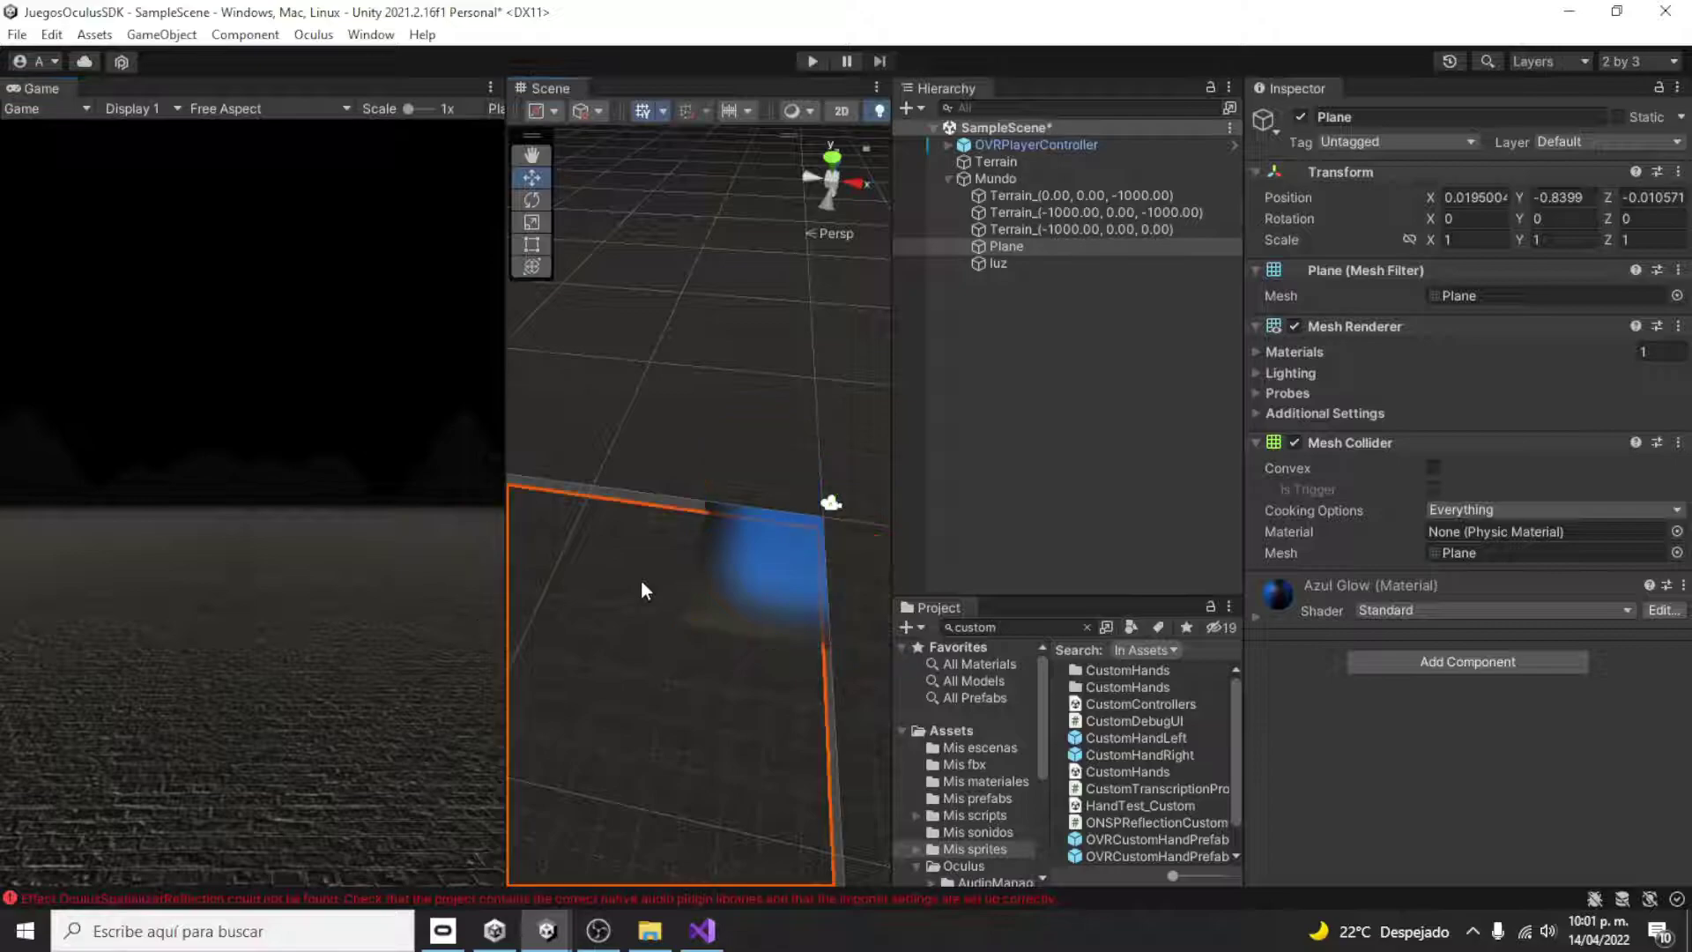
{"action": "left_click", "coordinate": [1454, 196]}
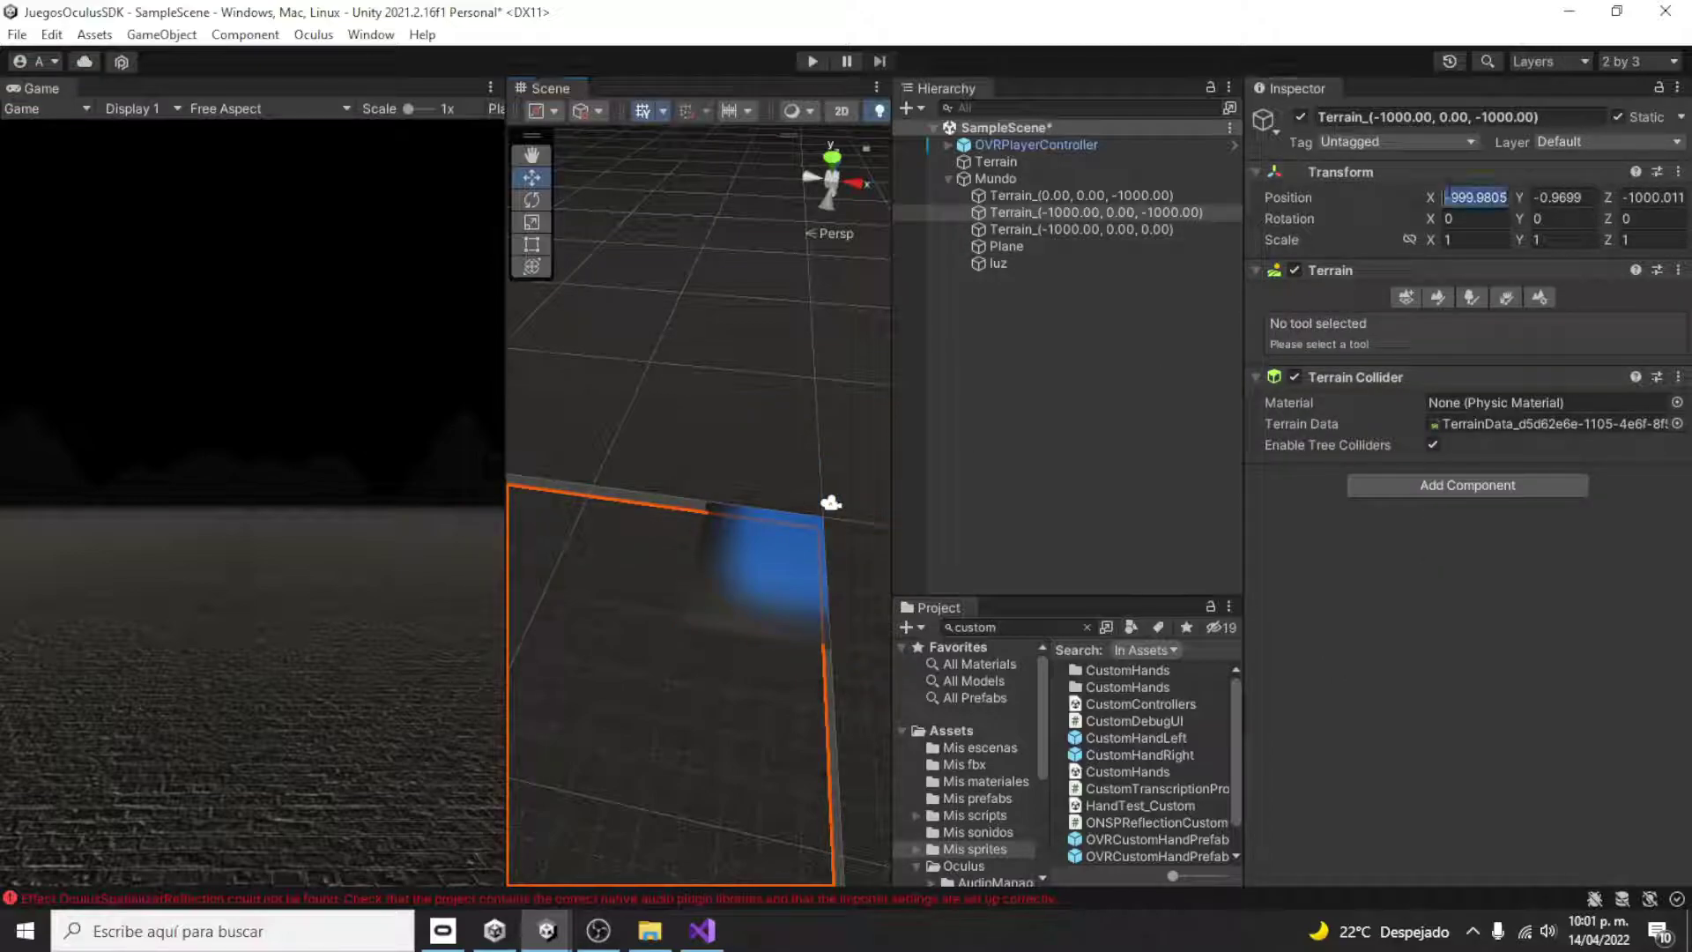
{"action": "type", "text": "-1000"}
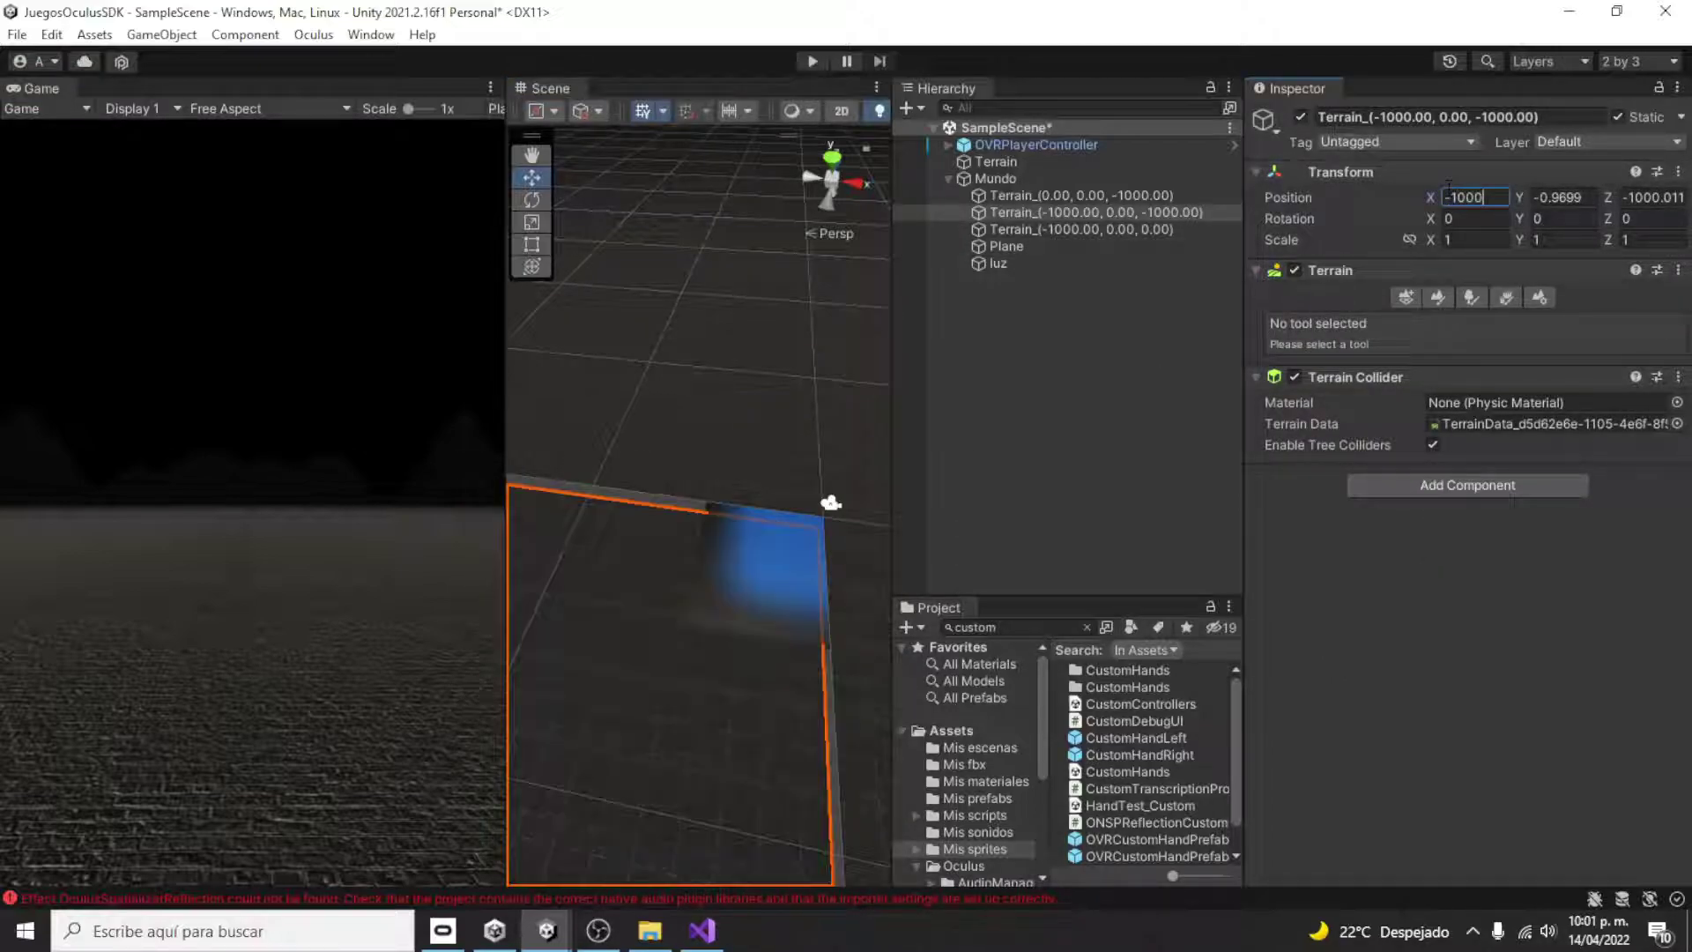
{"action": "left_click", "coordinate": [1555, 195]}
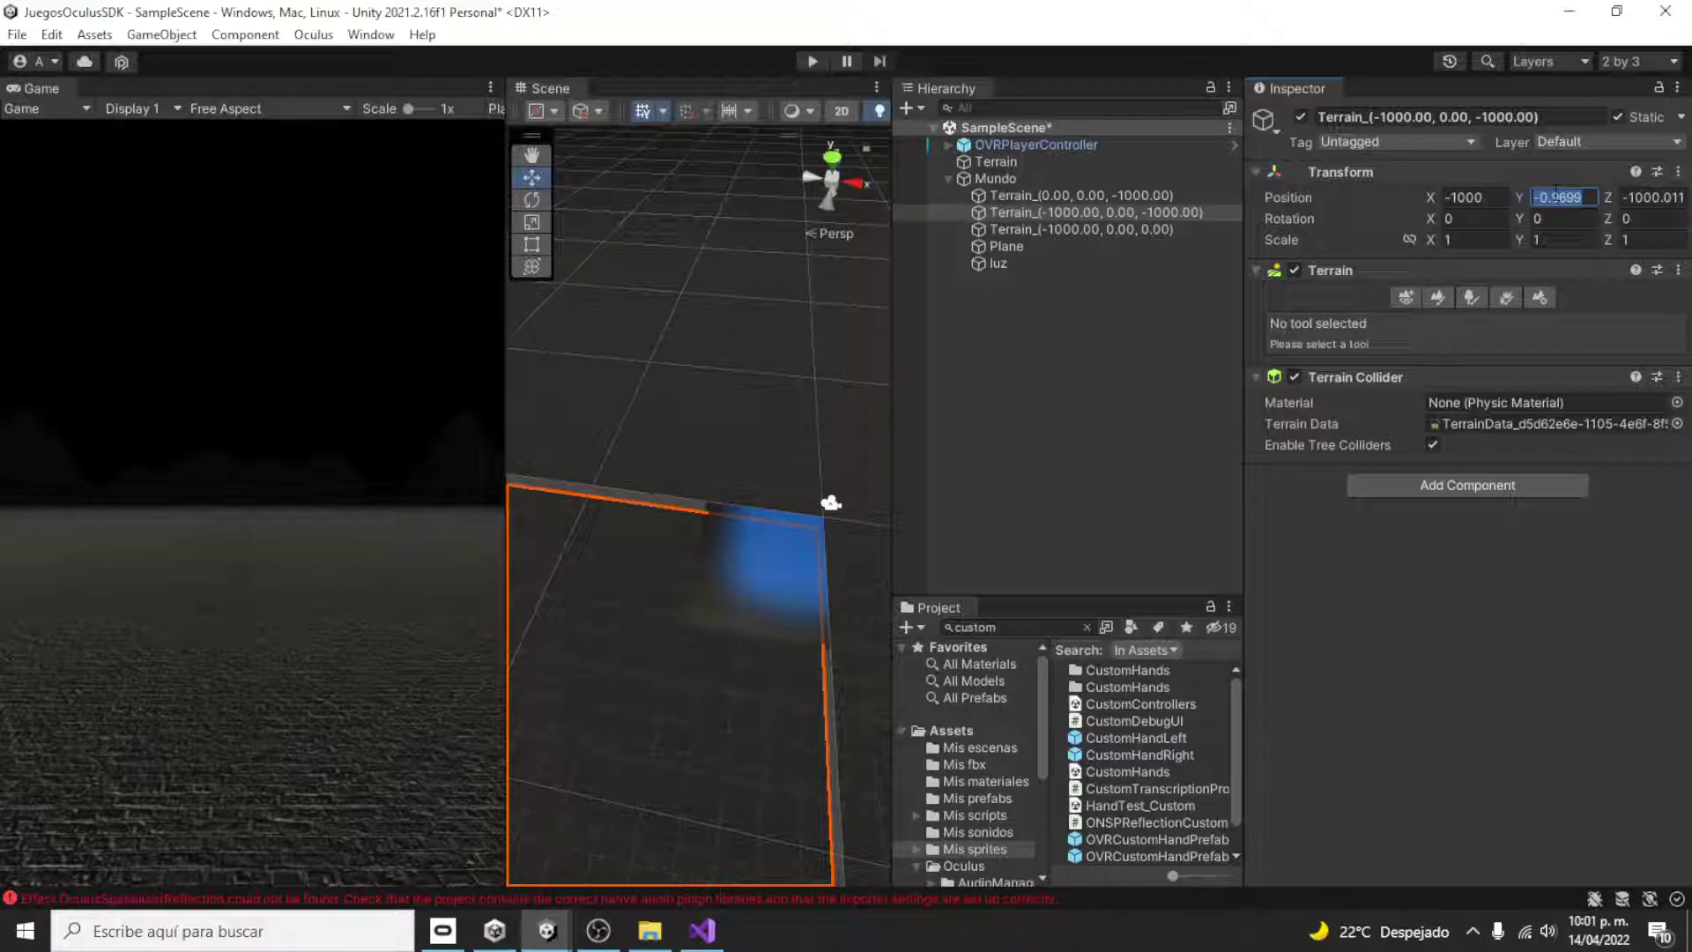
{"action": "type", "text": "0"}
{"action": "left_click", "coordinate": [1648, 196]}
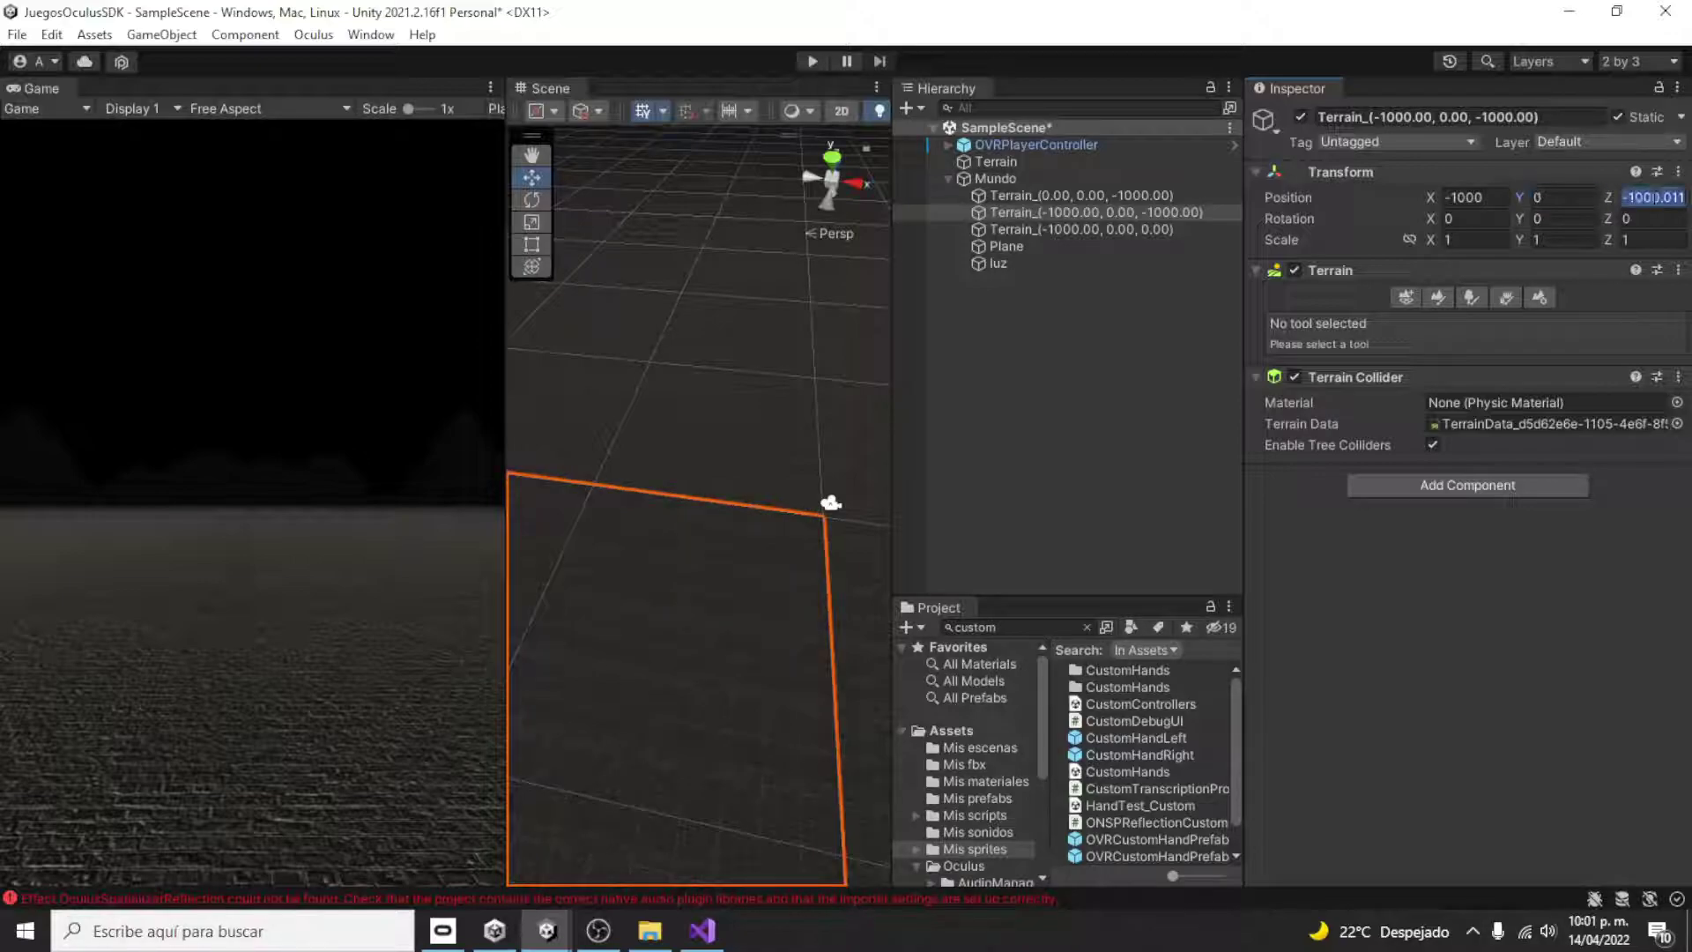
{"action": "type", "text": "-100"}
- Centre the Plane at the origin and drag it up slightly toward Y 0.04
{"action": "left_click", "coordinate": [1003, 247]}
{"action": "left_click", "coordinate": [1474, 197]}
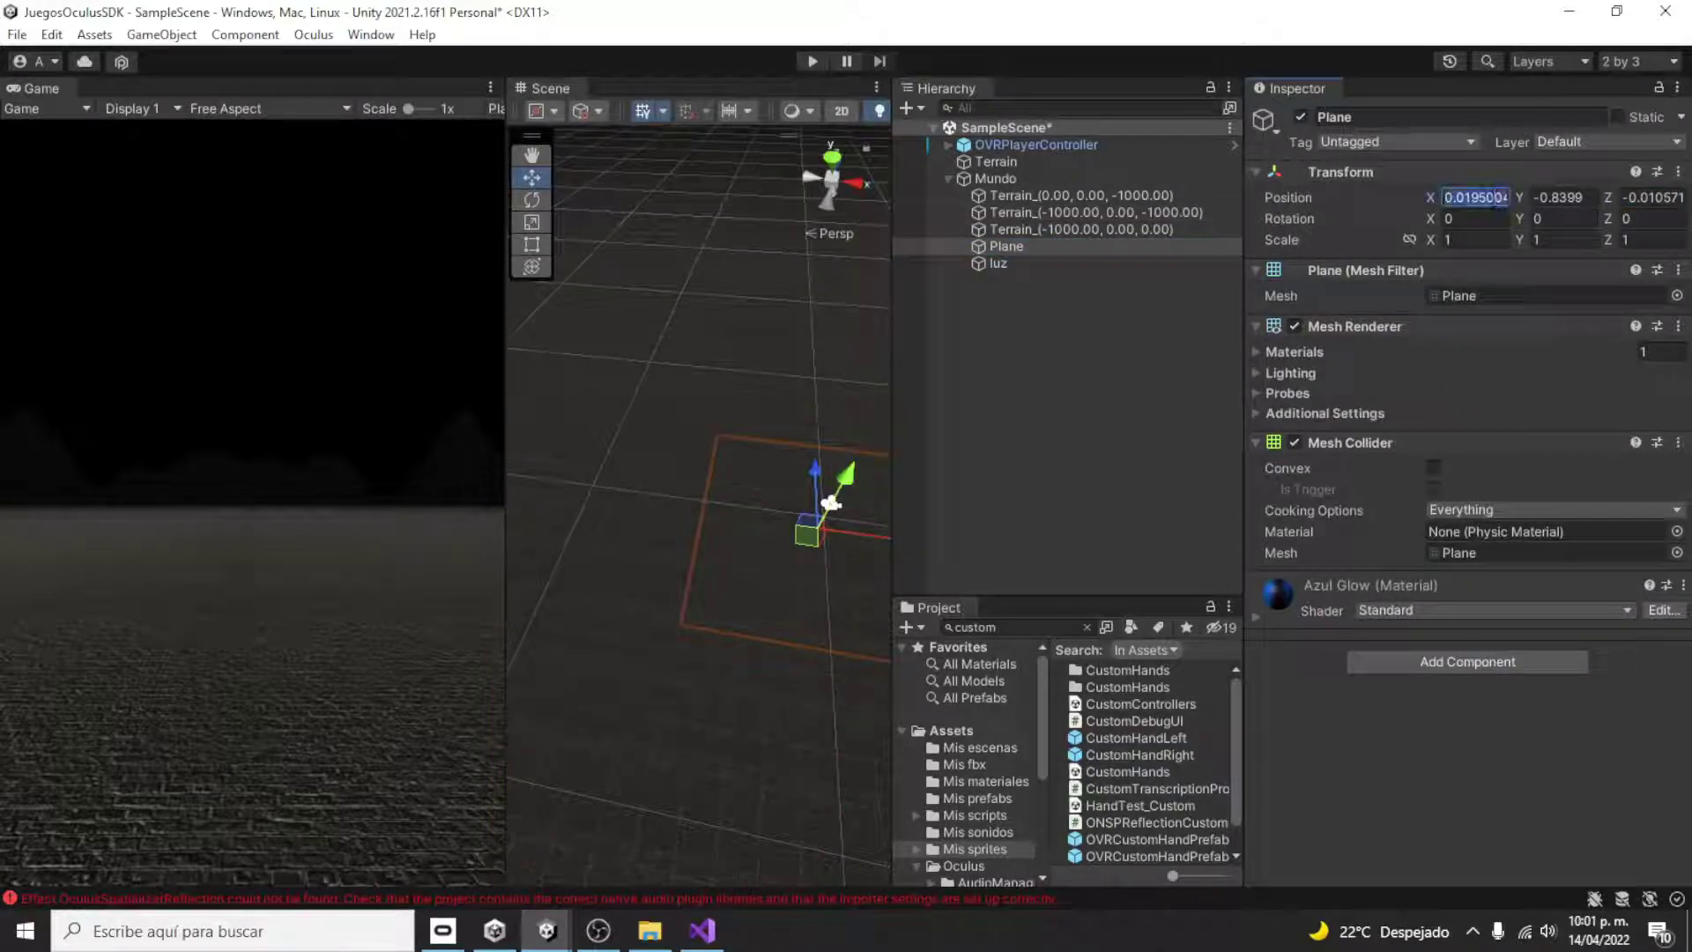
{"action": "left_click", "coordinate": [1576, 175]}
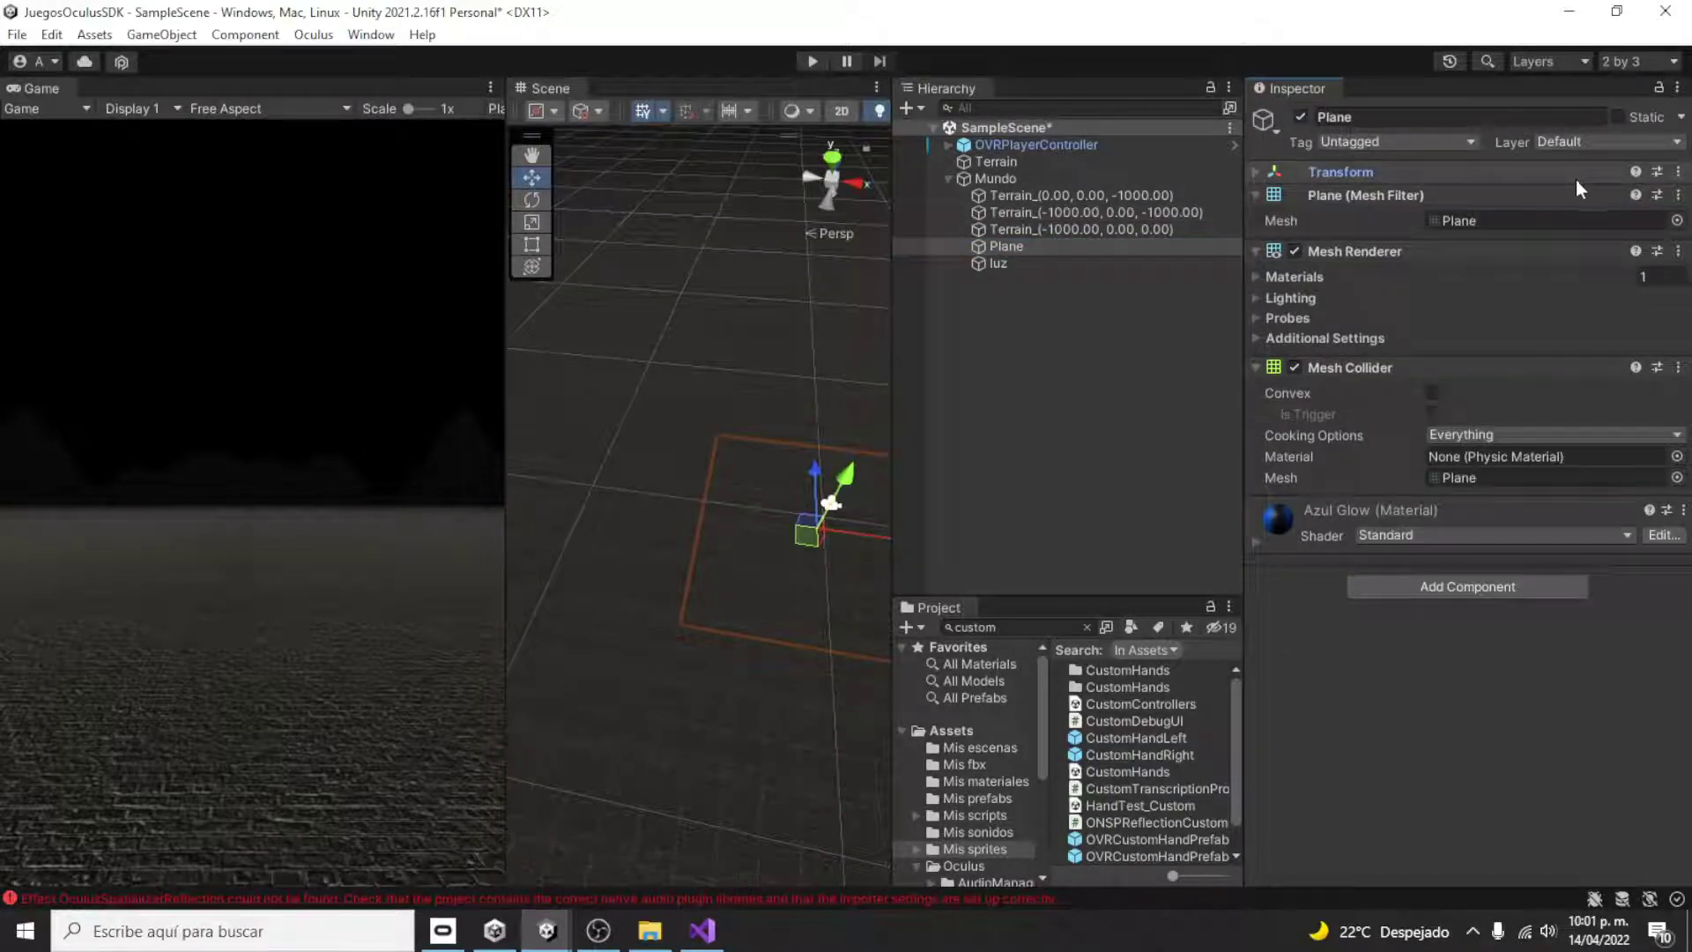
{"action": "left_click", "coordinate": [1258, 172]}
{"action": "left_click", "coordinate": [1533, 198]}
{"action": "type", "text": "-0.0399"}
{"action": "key", "text": "Tab"}
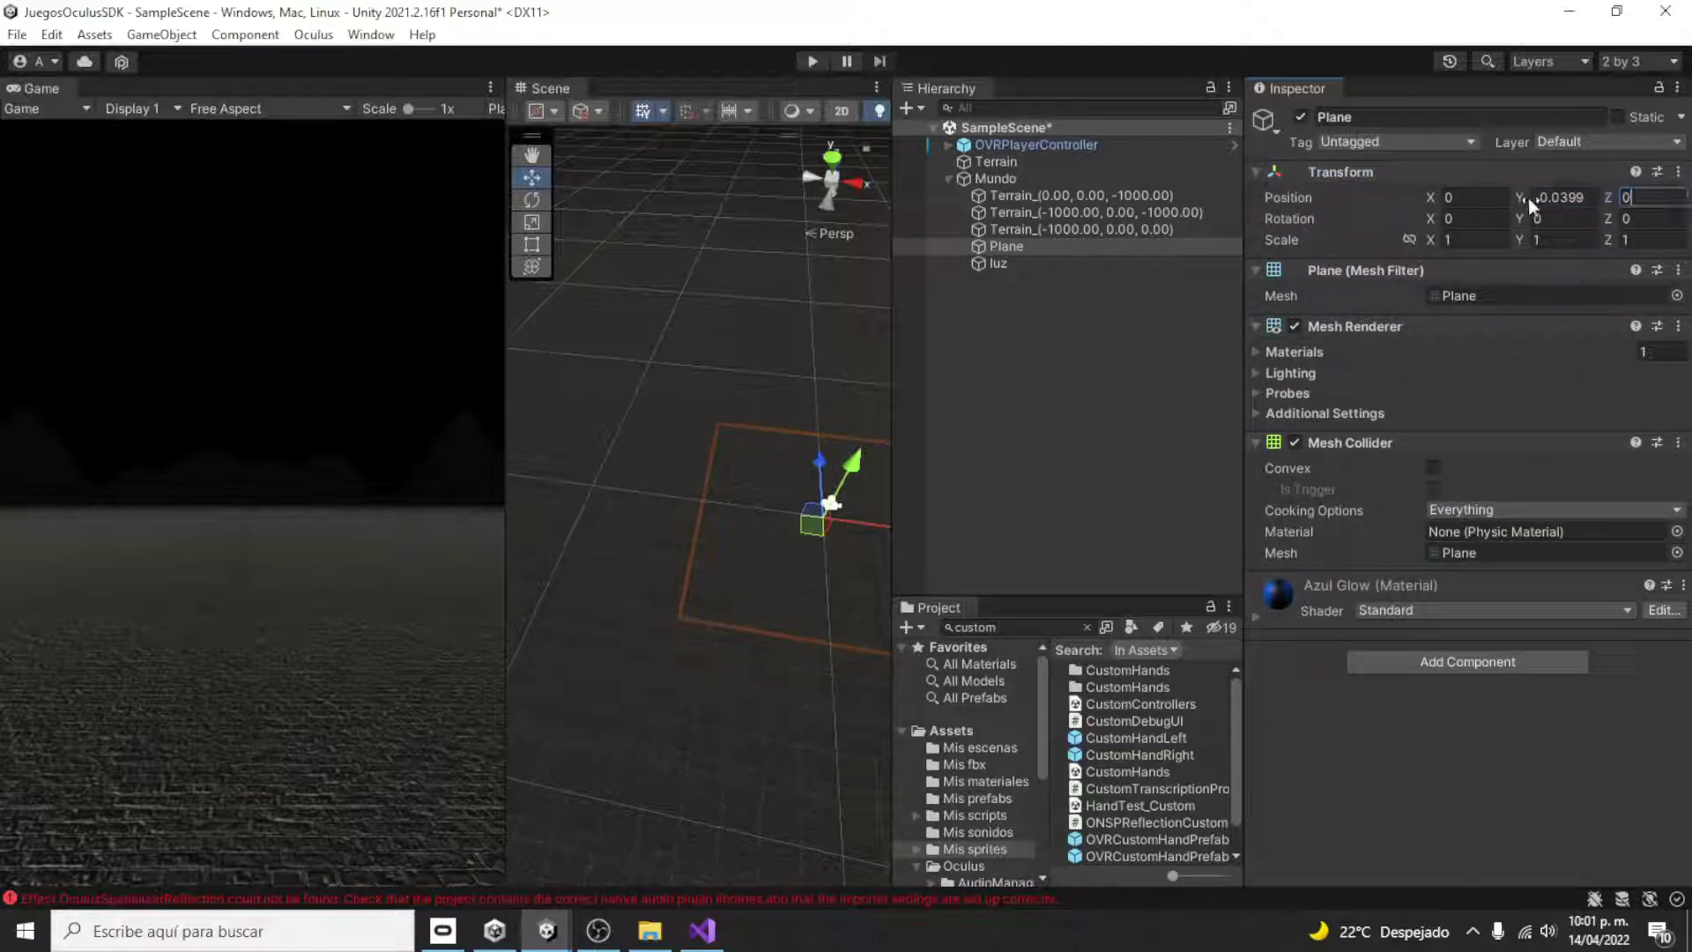
{"action": "left_click", "coordinate": [1530, 198]}
{"action": "left_click_drag", "start_coordinate": [844, 474], "coordinate": [848, 468]}
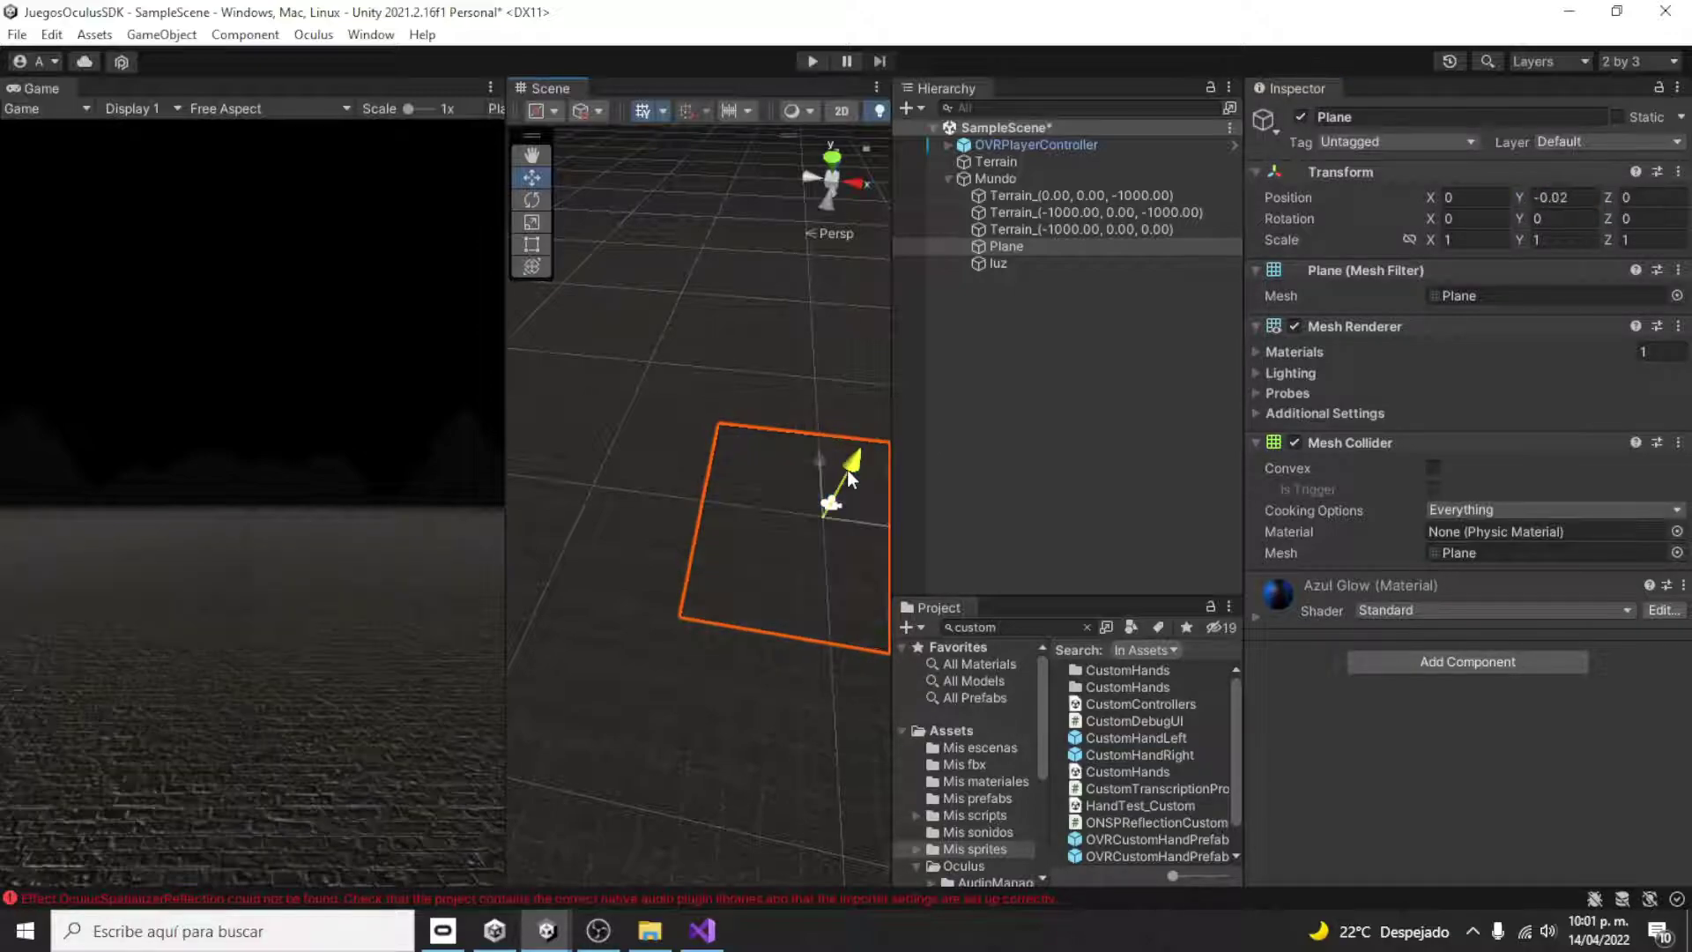
{"action": "left_click", "coordinate": [1035, 161]}
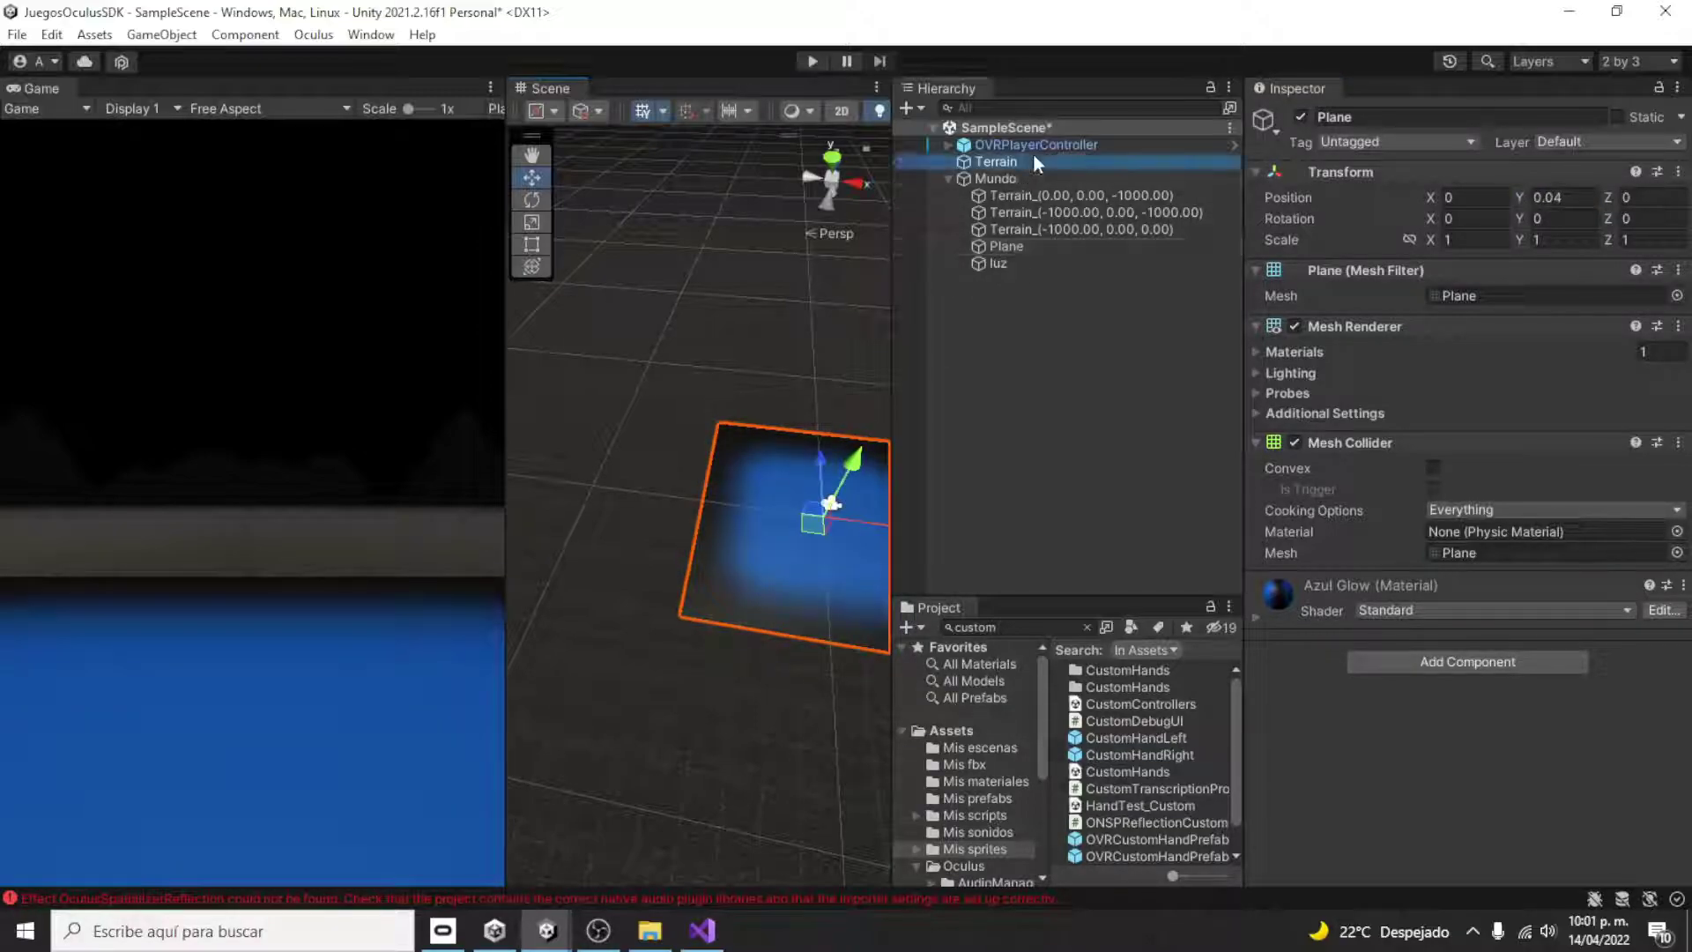
{"action": "left_click", "coordinate": [1036, 145]}
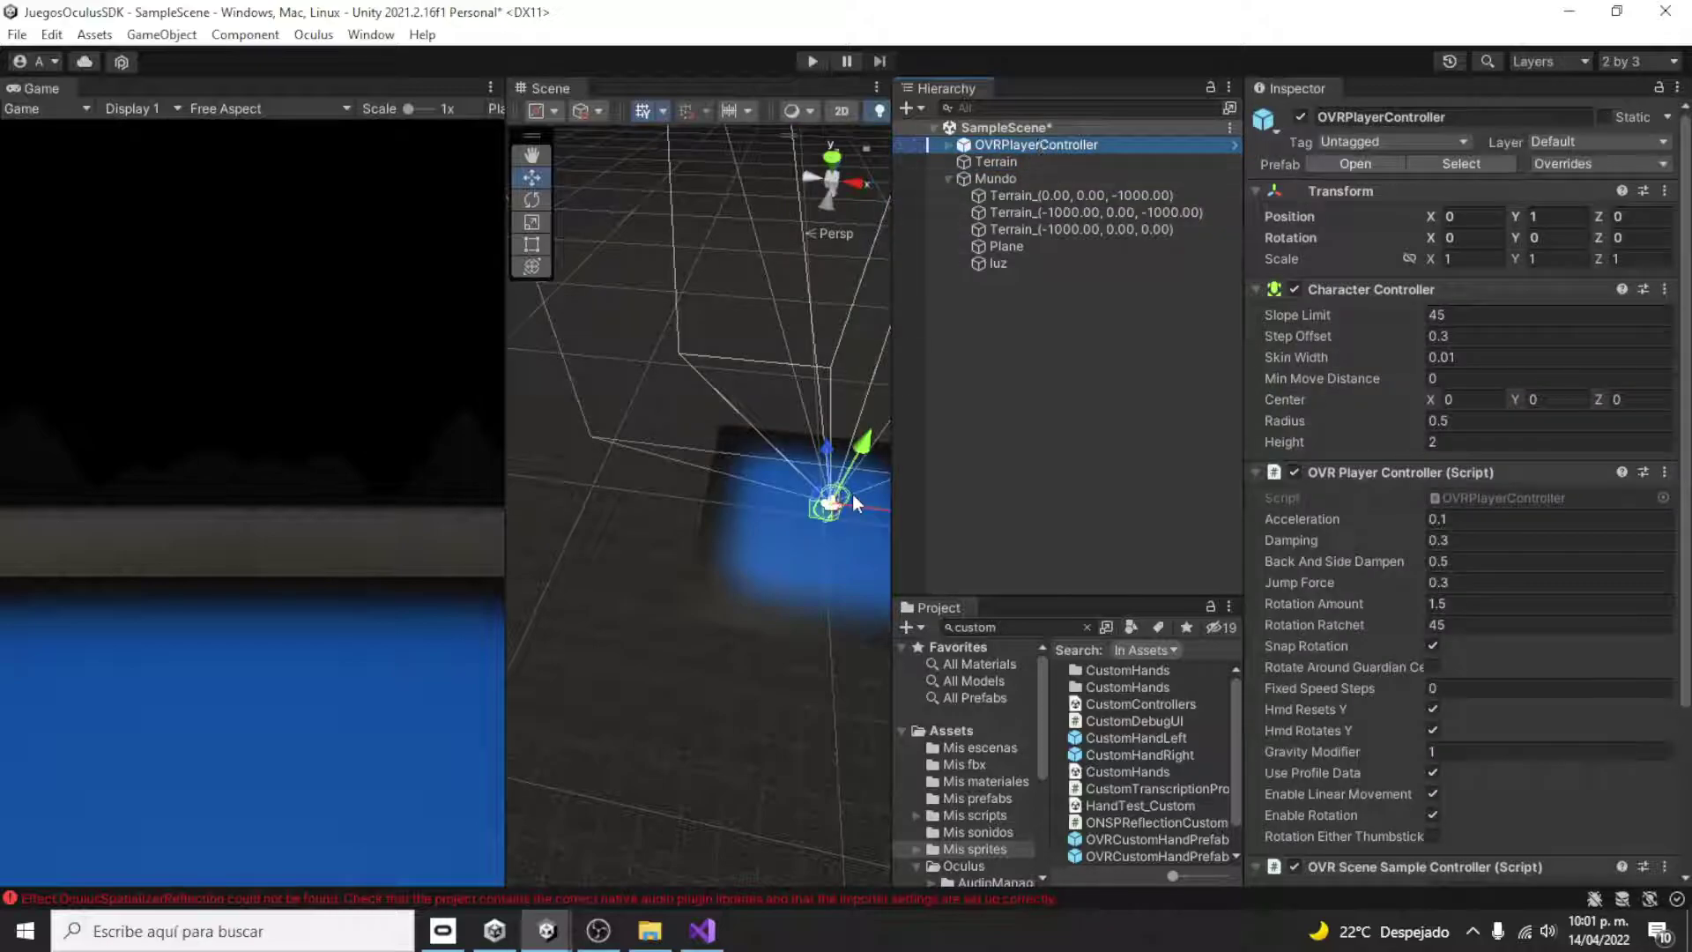
{"action": "mouse_move", "coordinate": [853, 493]}
{"action": "middle_mouse_down"}
{"action": "mouse_move", "coordinate": [741, 546]}
{"action": "mouse_move", "coordinate": [694, 474]}
{"action": "middle_mouse_up"}
{"action": "scroll", "coordinate": [694, 474], "scroll_direction": "down", "scroll_amount": 2}
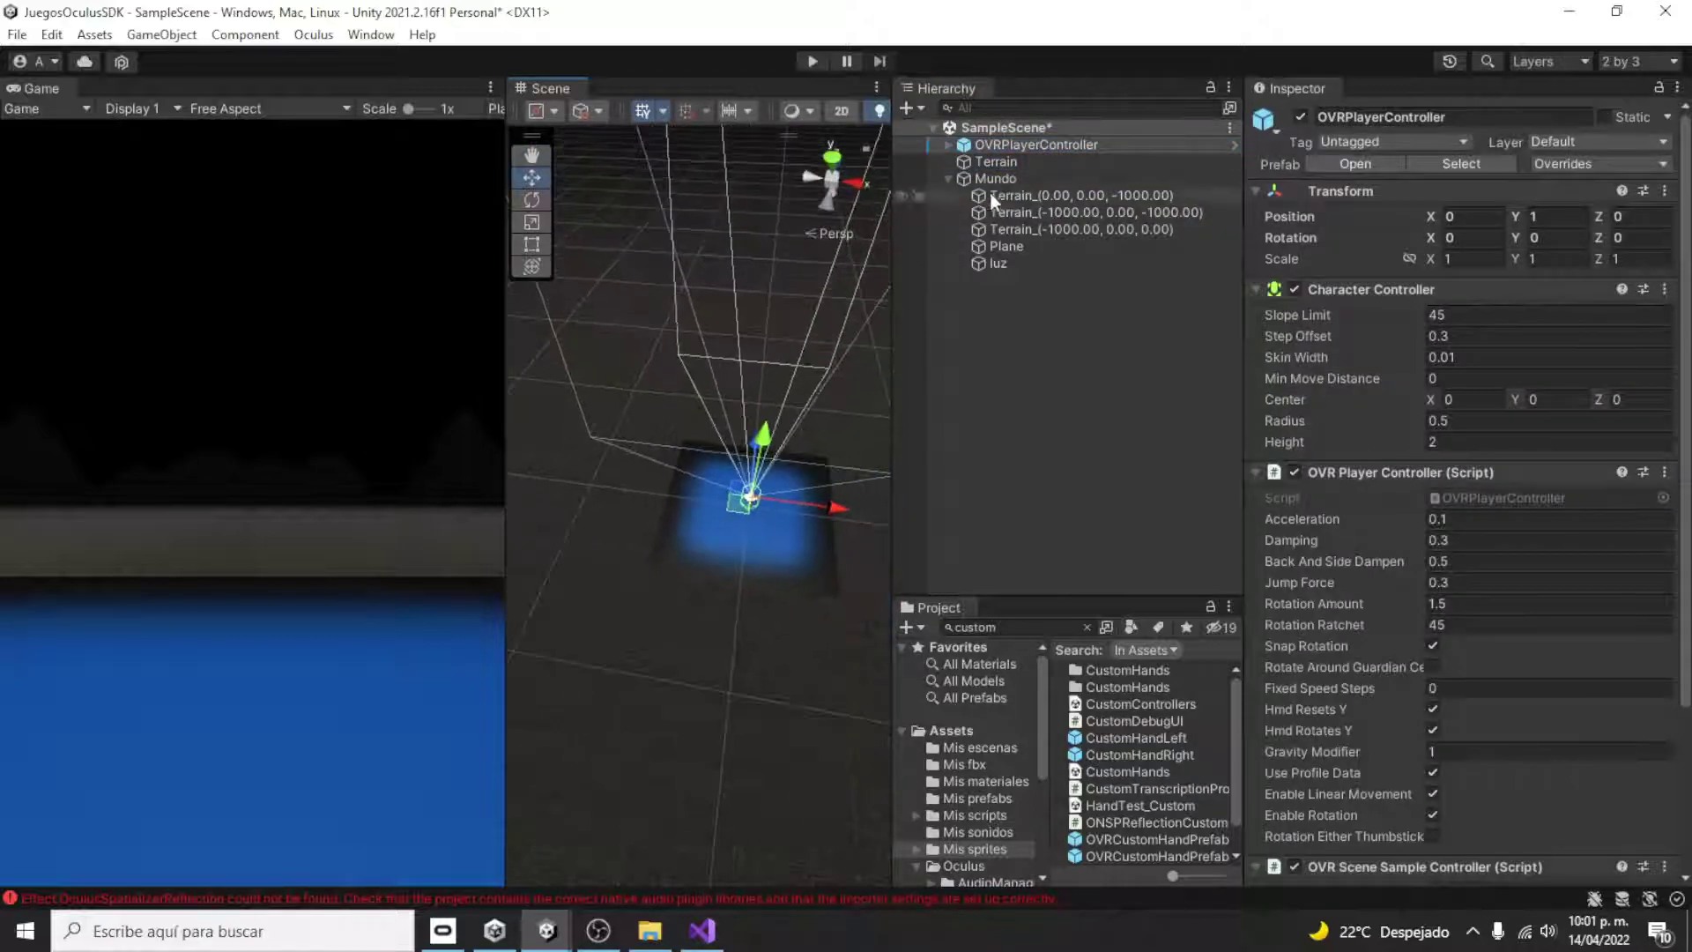
{"action": "left_click", "coordinate": [1013, 264]}
{"action": "scroll", "coordinate": [675, 515], "scroll_direction": "down", "scroll_amount": 3}
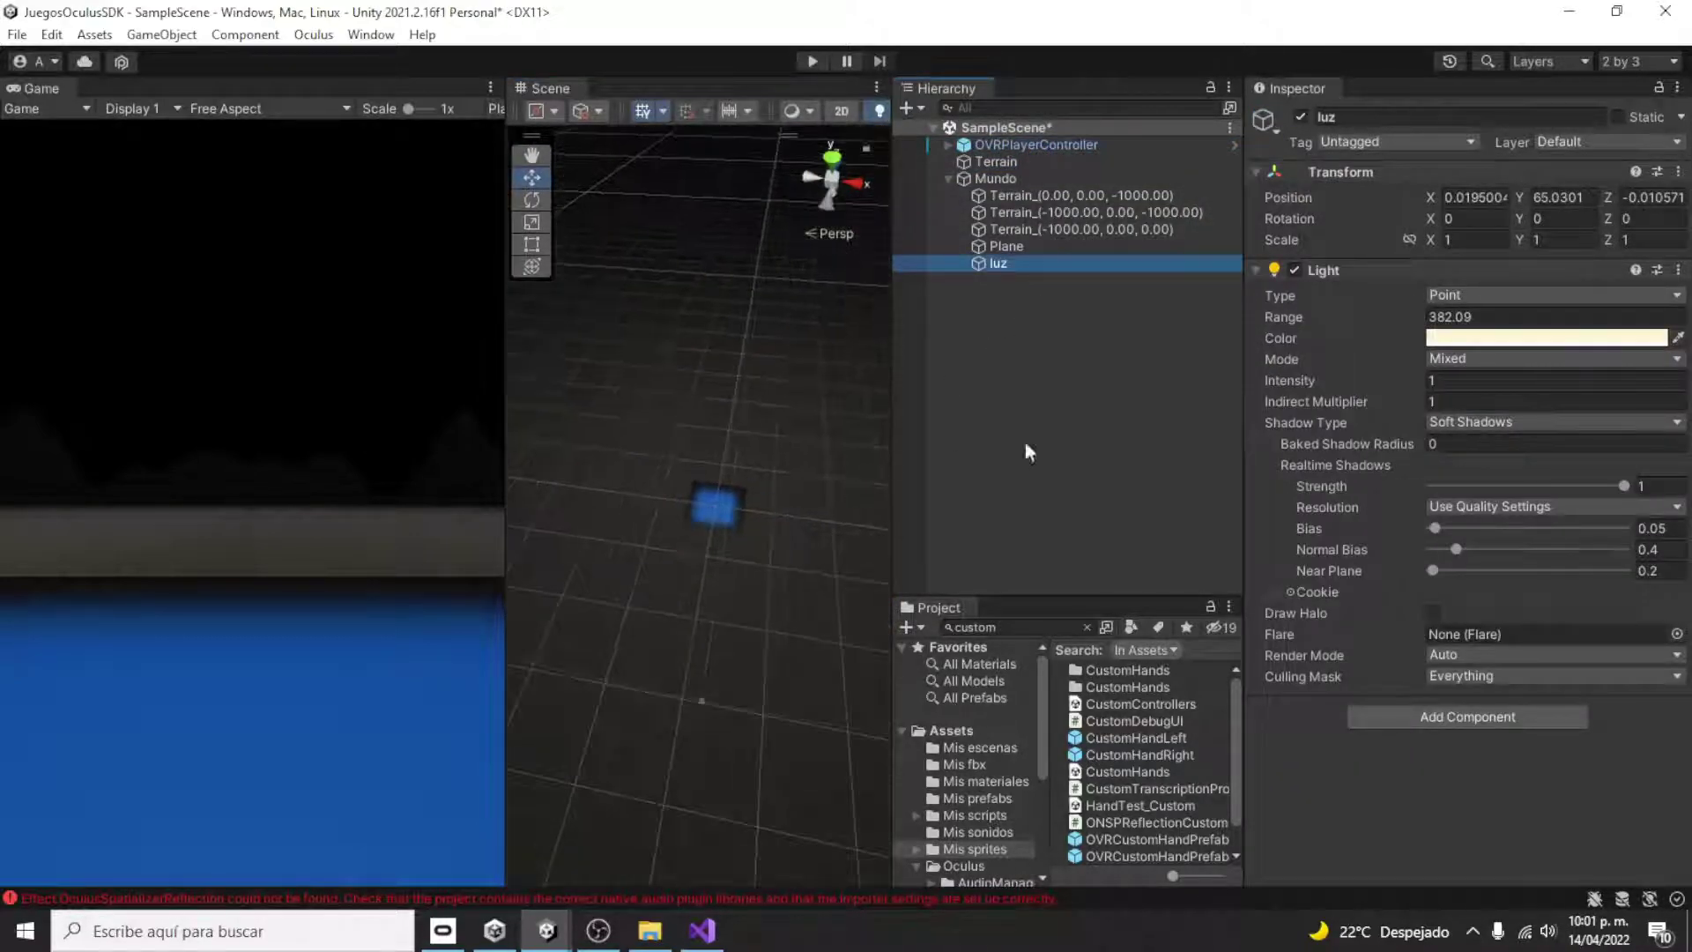
{"action": "left_click_drag", "start_coordinate": [1406, 316], "coordinate": [1246, 317]}
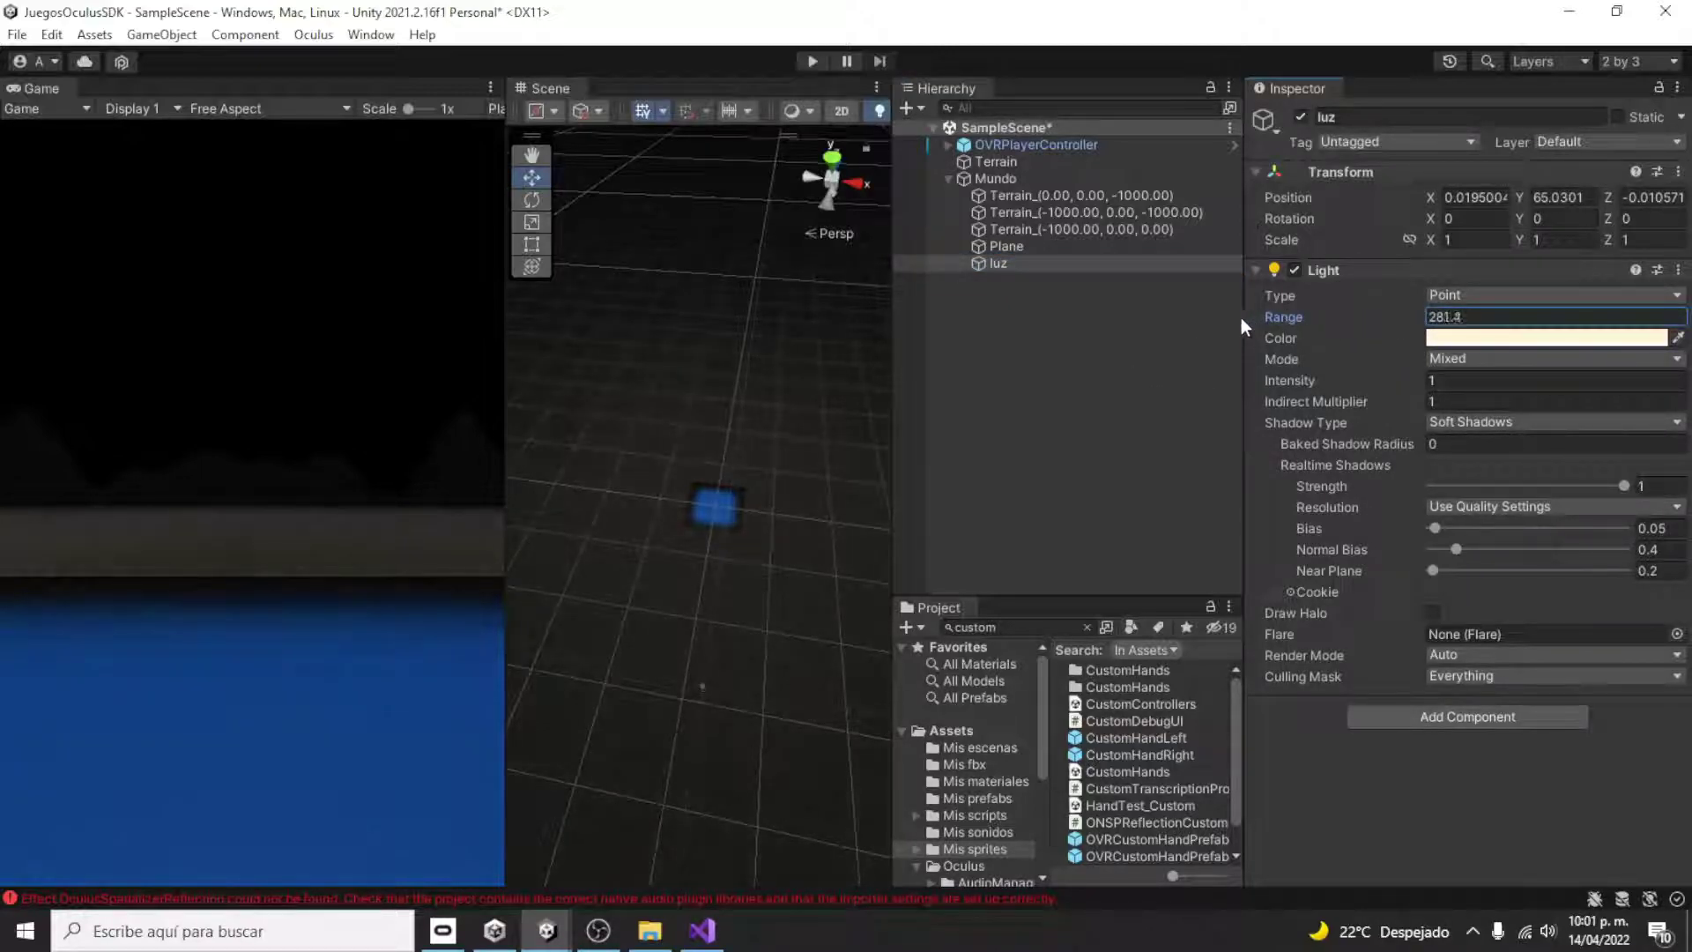
{"action": "left_click_drag", "start_coordinate": [1202, 380], "coordinate": [731, 499]}
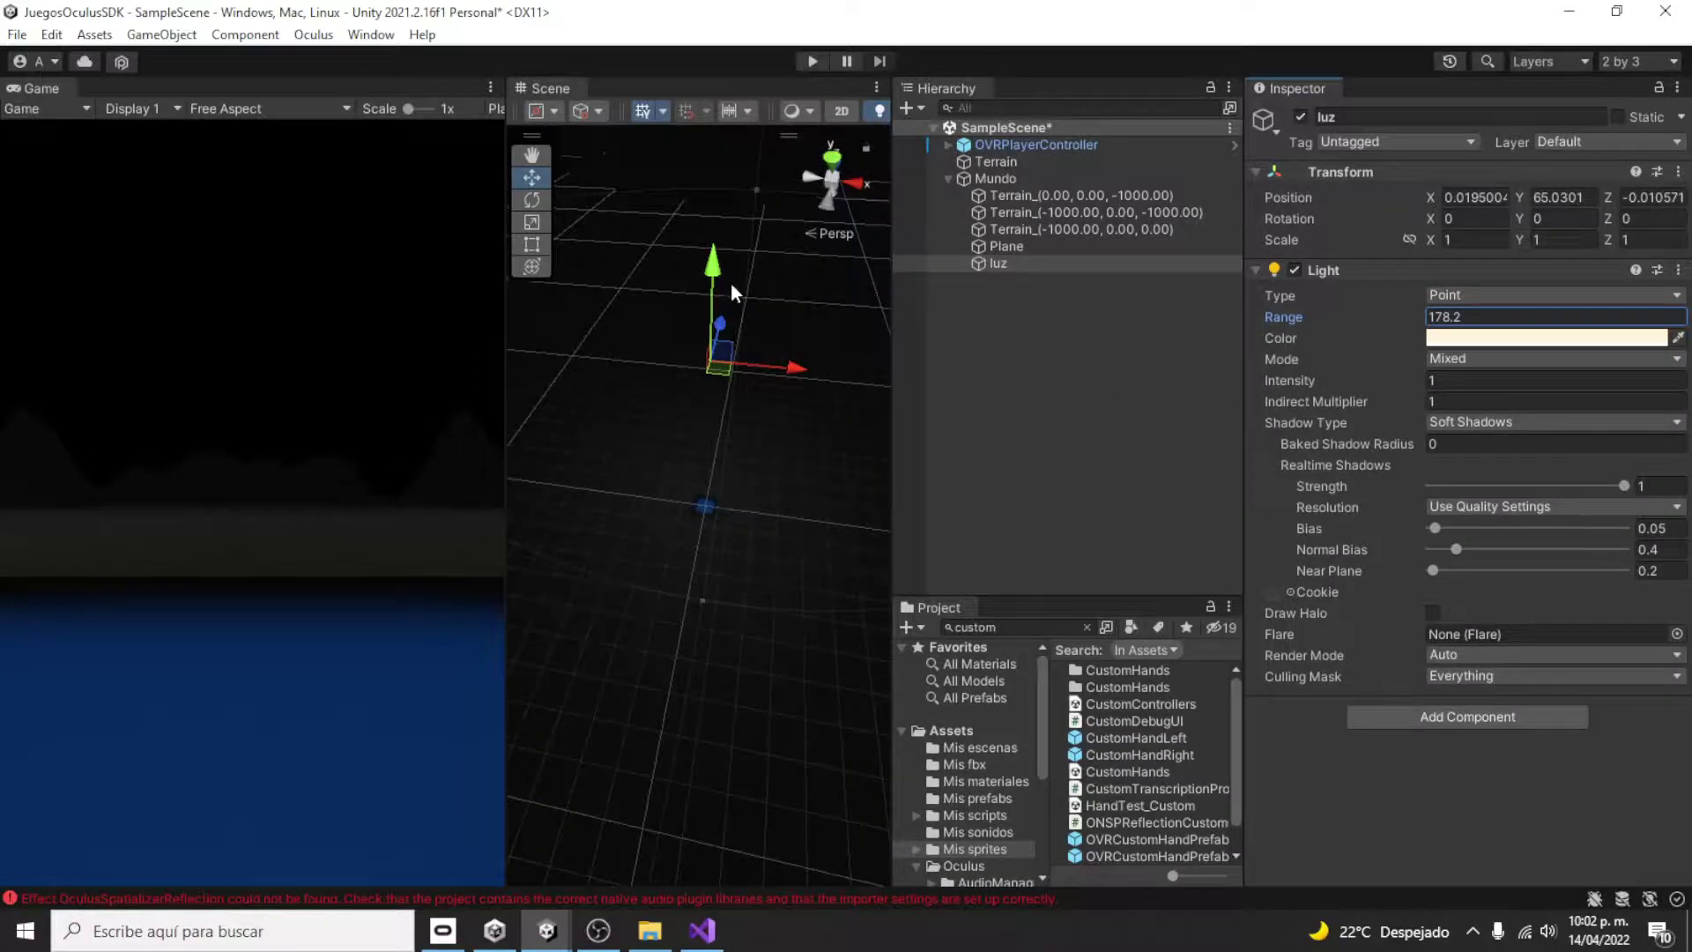
{"action": "mouse_move", "coordinate": [733, 283]}
{"action": "left_mouse_down"}
{"action": "mouse_move", "coordinate": [710, 375]}
{"action": "mouse_move", "coordinate": [720, 430]}
{"action": "left_mouse_up"}
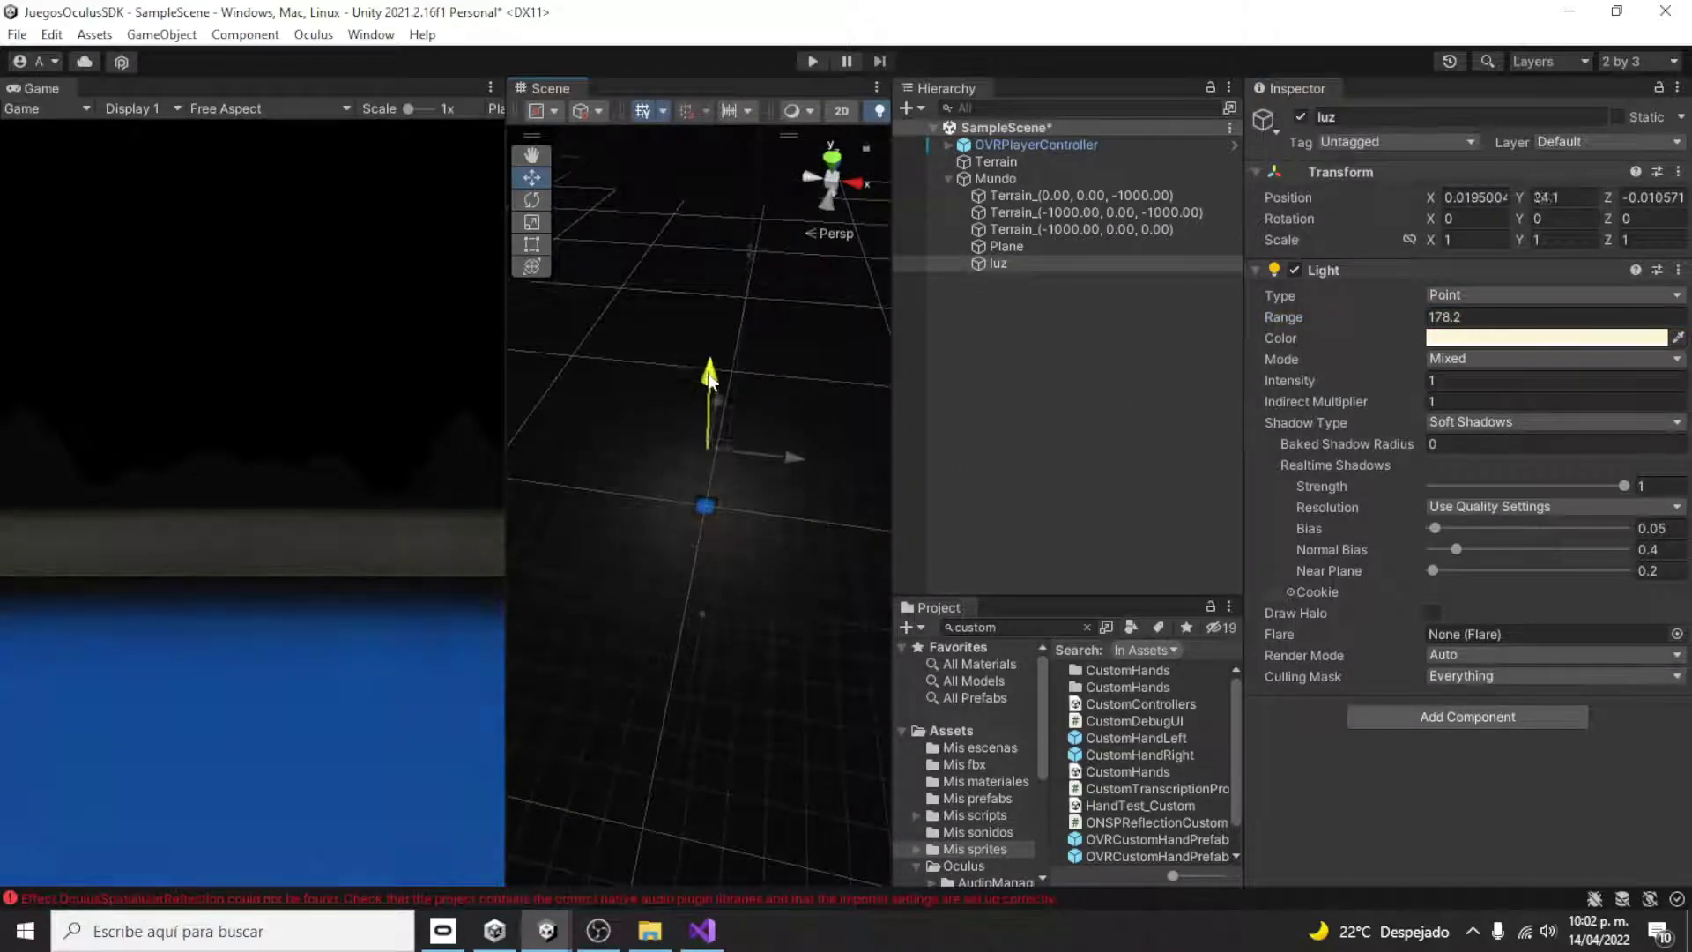
{"action": "scroll", "coordinate": [721, 430], "scroll_direction": "down", "scroll_amount": 5}
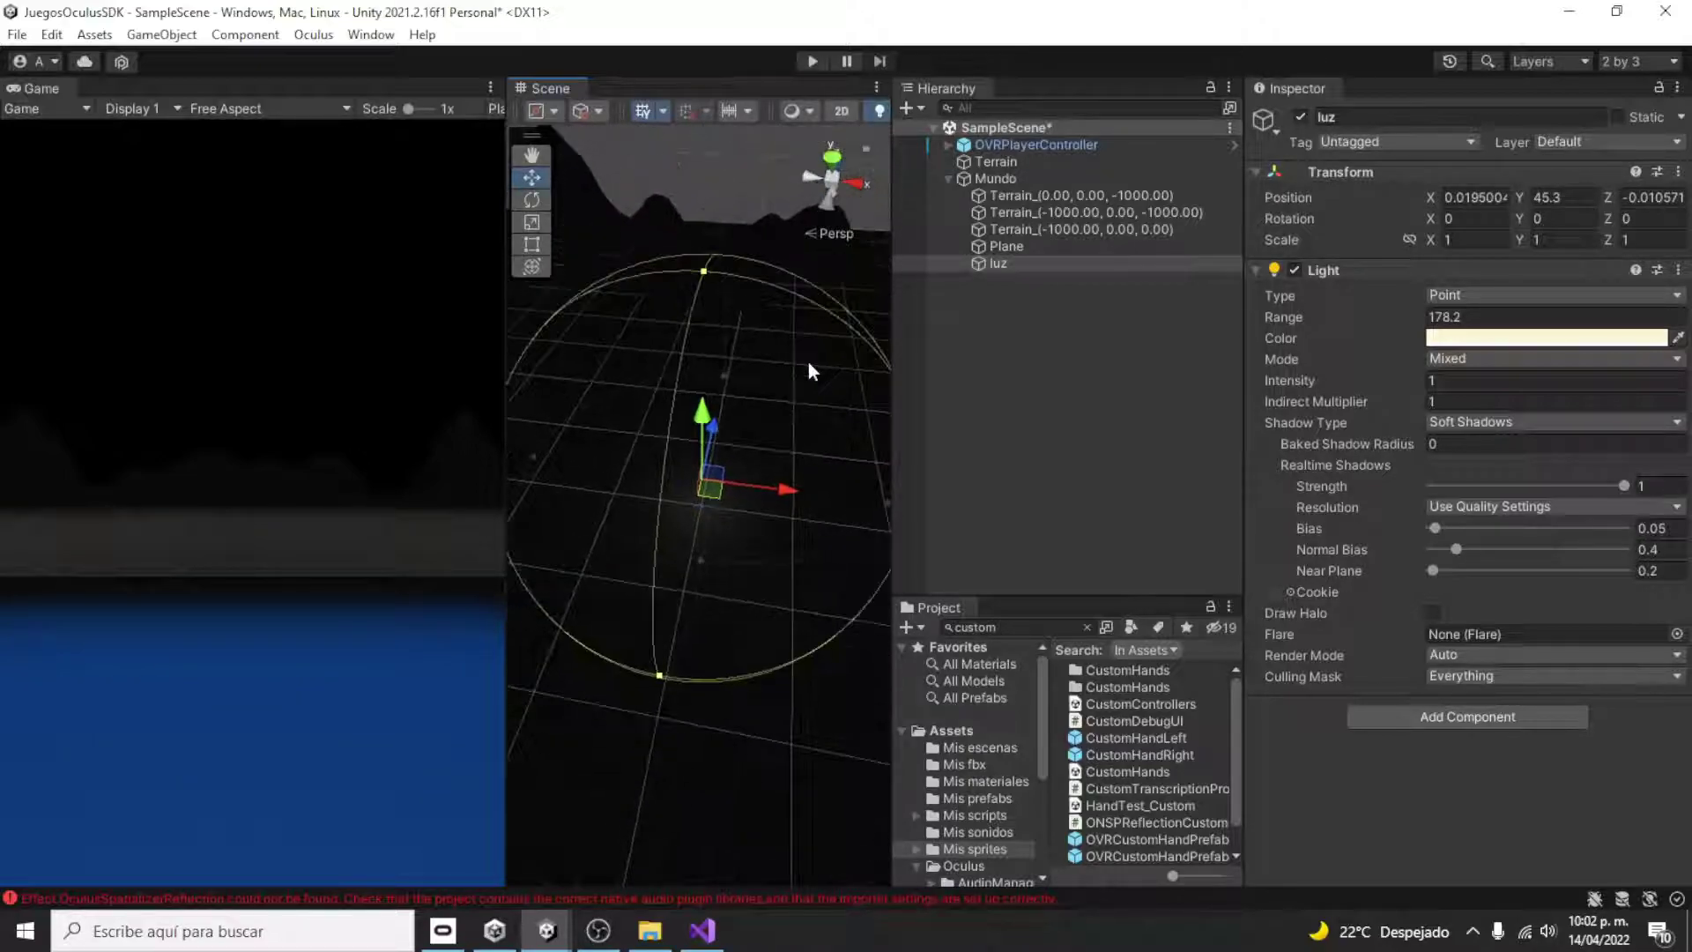
{"action": "left_click_drag", "start_coordinate": [656, 545], "coordinate": [767, 526], "text": "alt"}
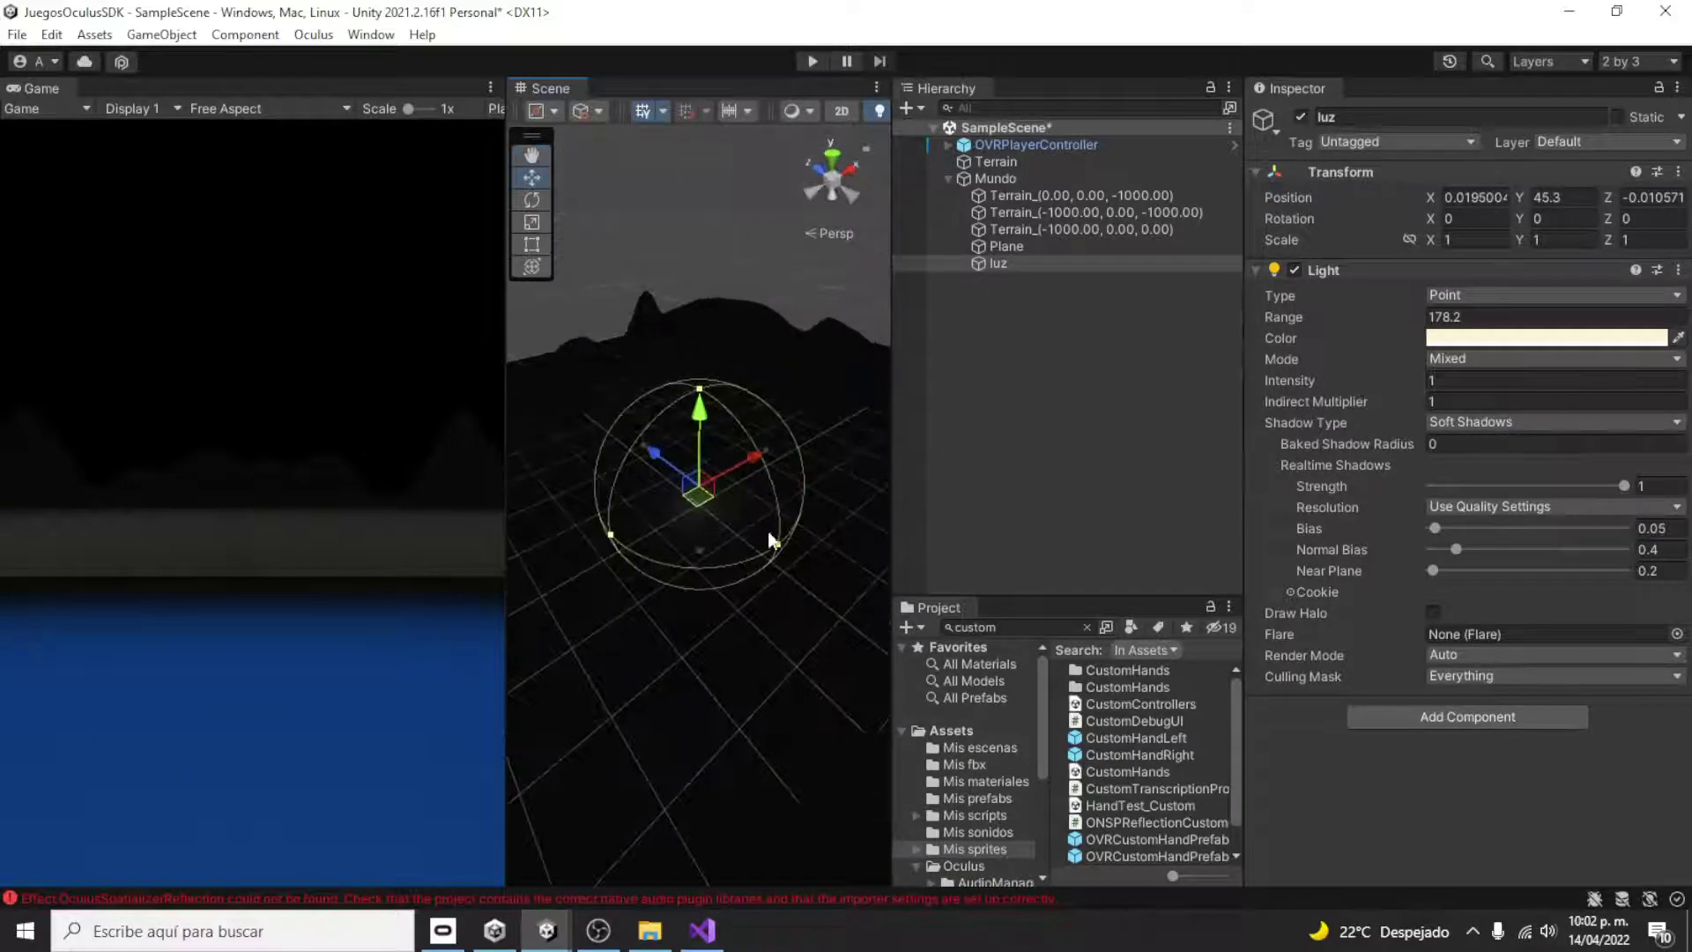
{"action": "middle_click_drag", "start_coordinate": [766, 526], "coordinate": [816, 657]}
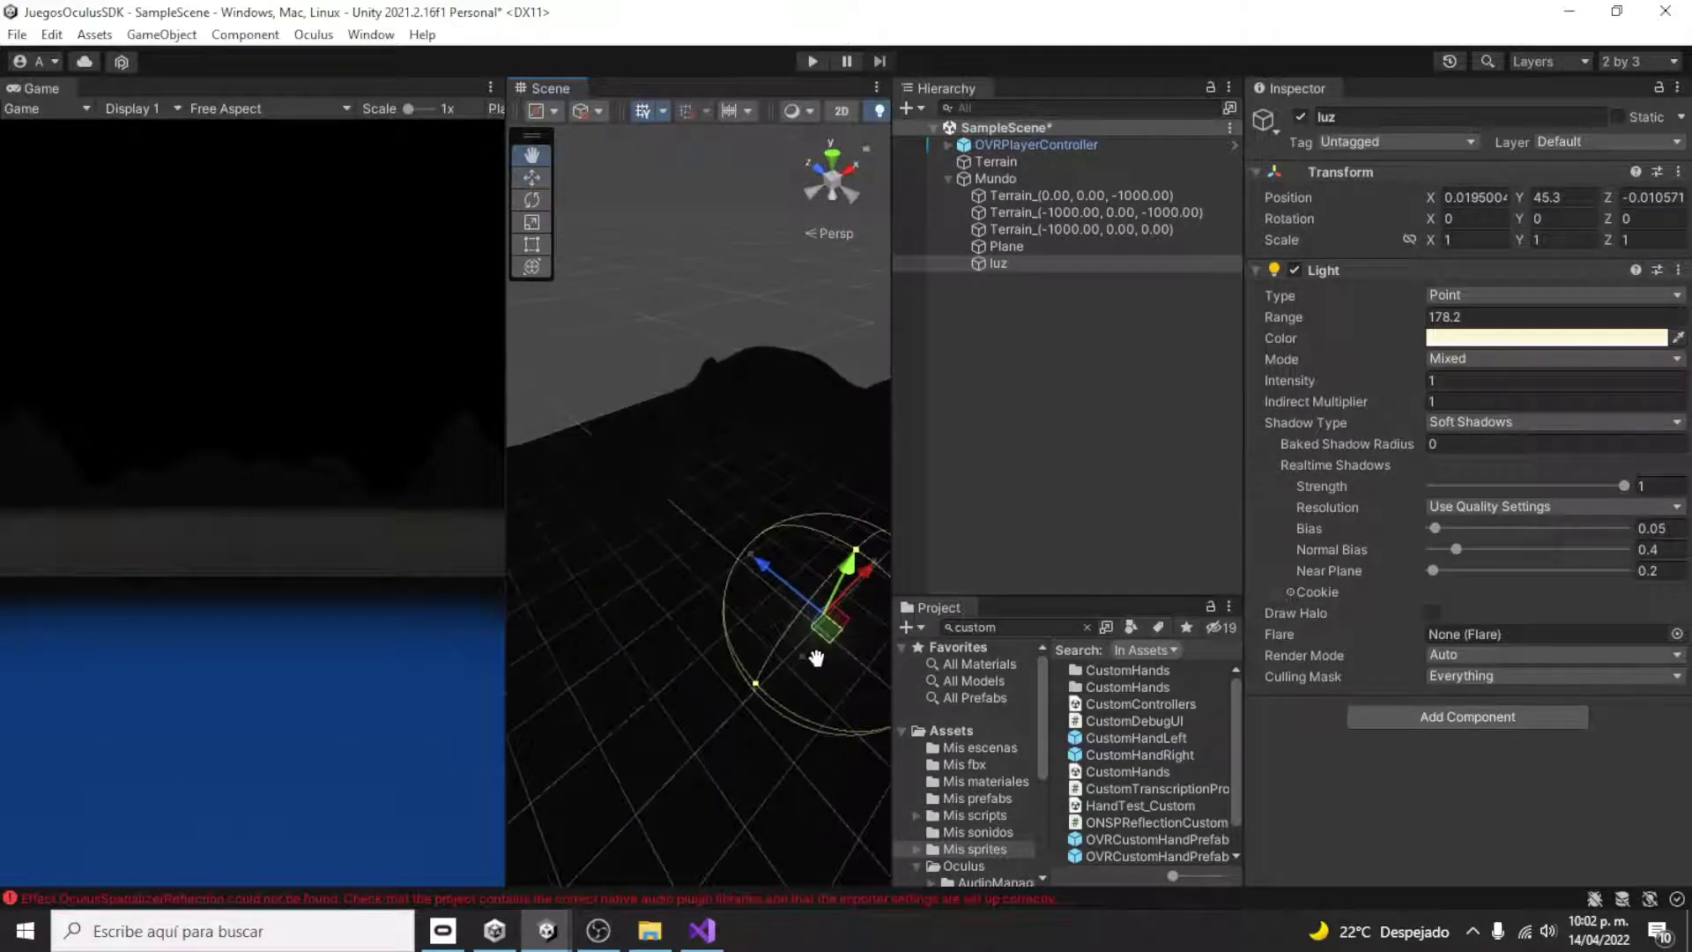
- Save the scene, then save it as 'Intro' in the Mis escenas folder
{"action": "left_click", "coordinate": [16, 36]}
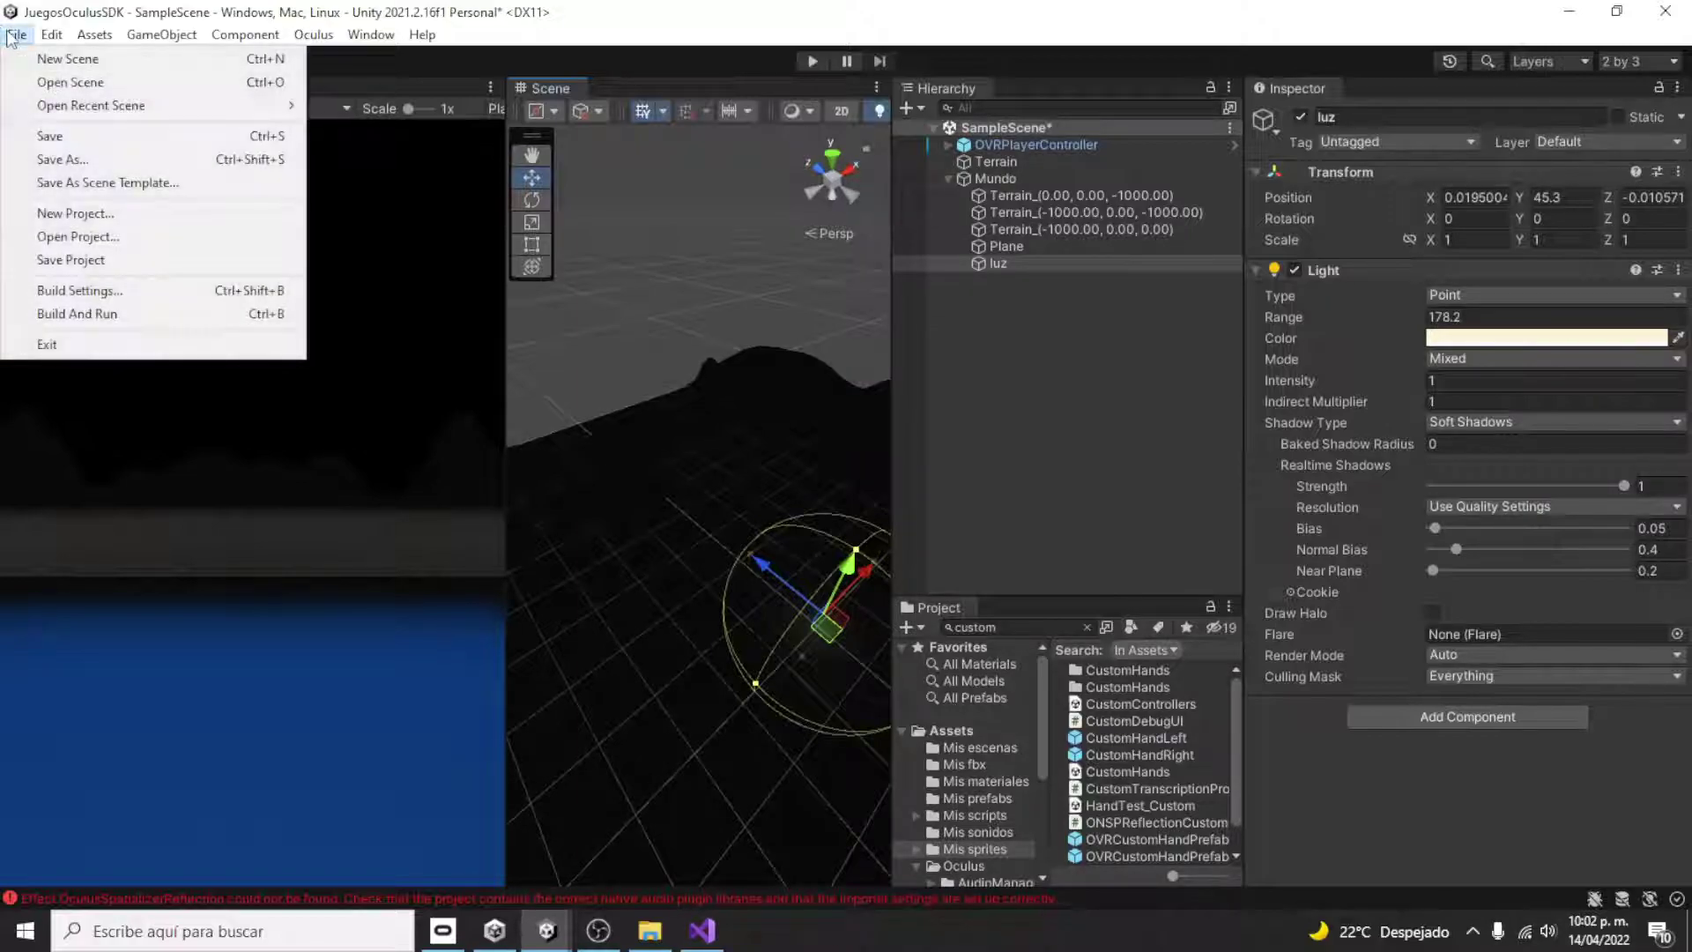
{"action": "left_click", "coordinate": [85, 137]}
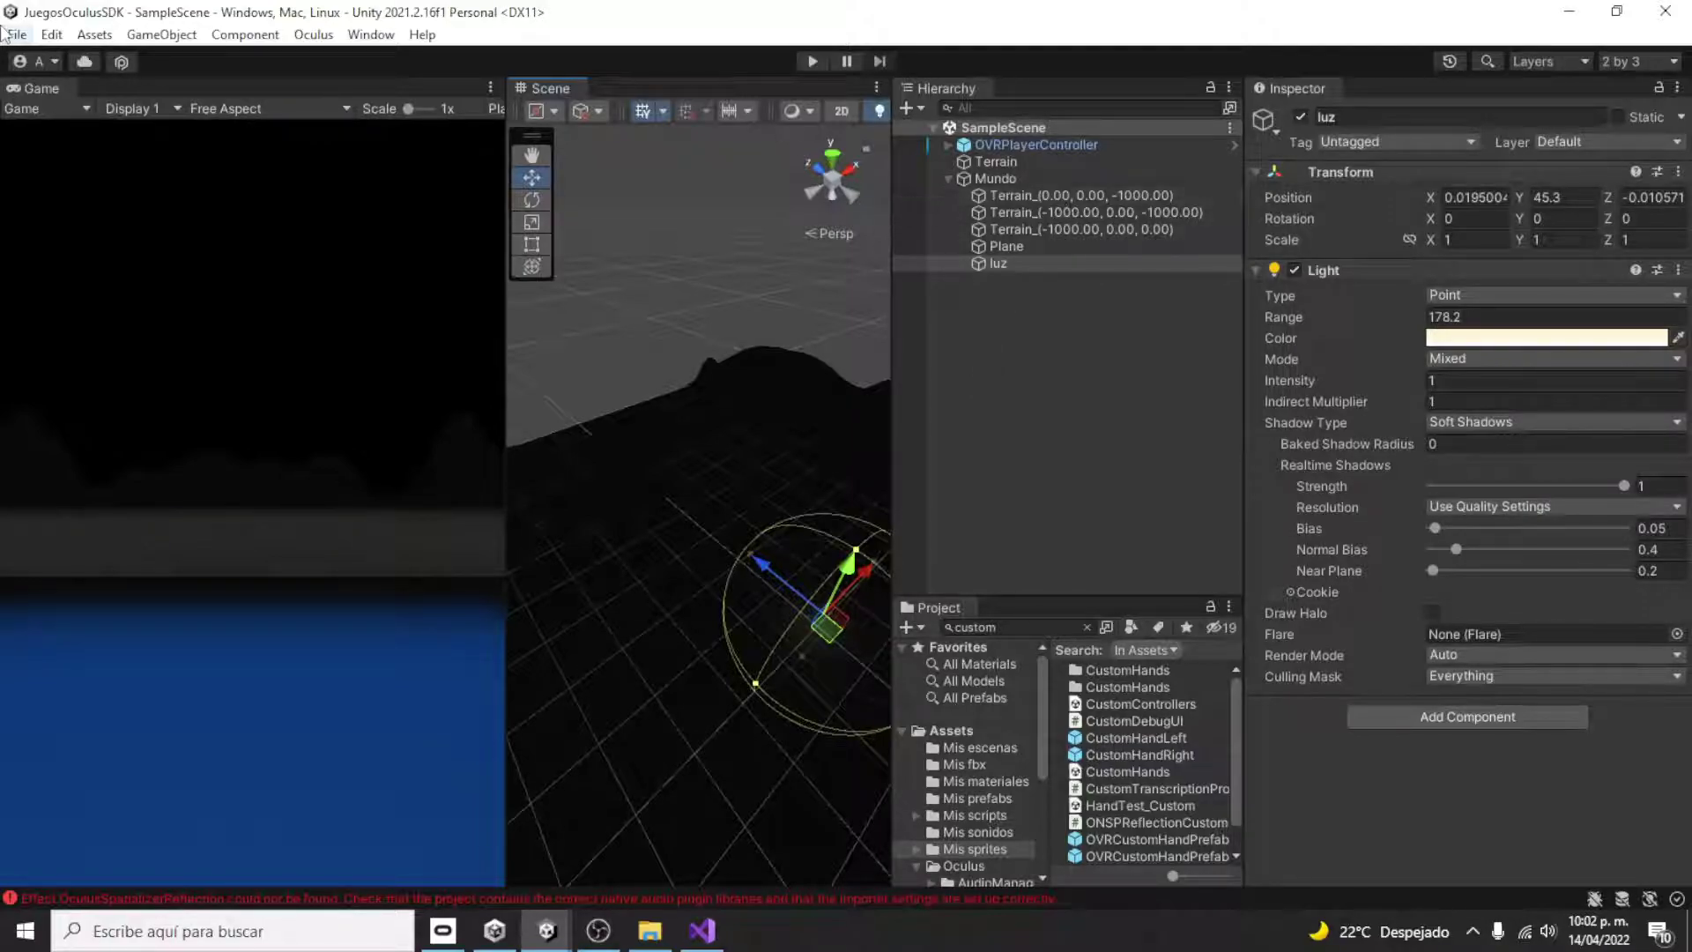
{"action": "left_click", "coordinate": [16, 36]}
{"action": "left_click", "coordinate": [79, 160]}
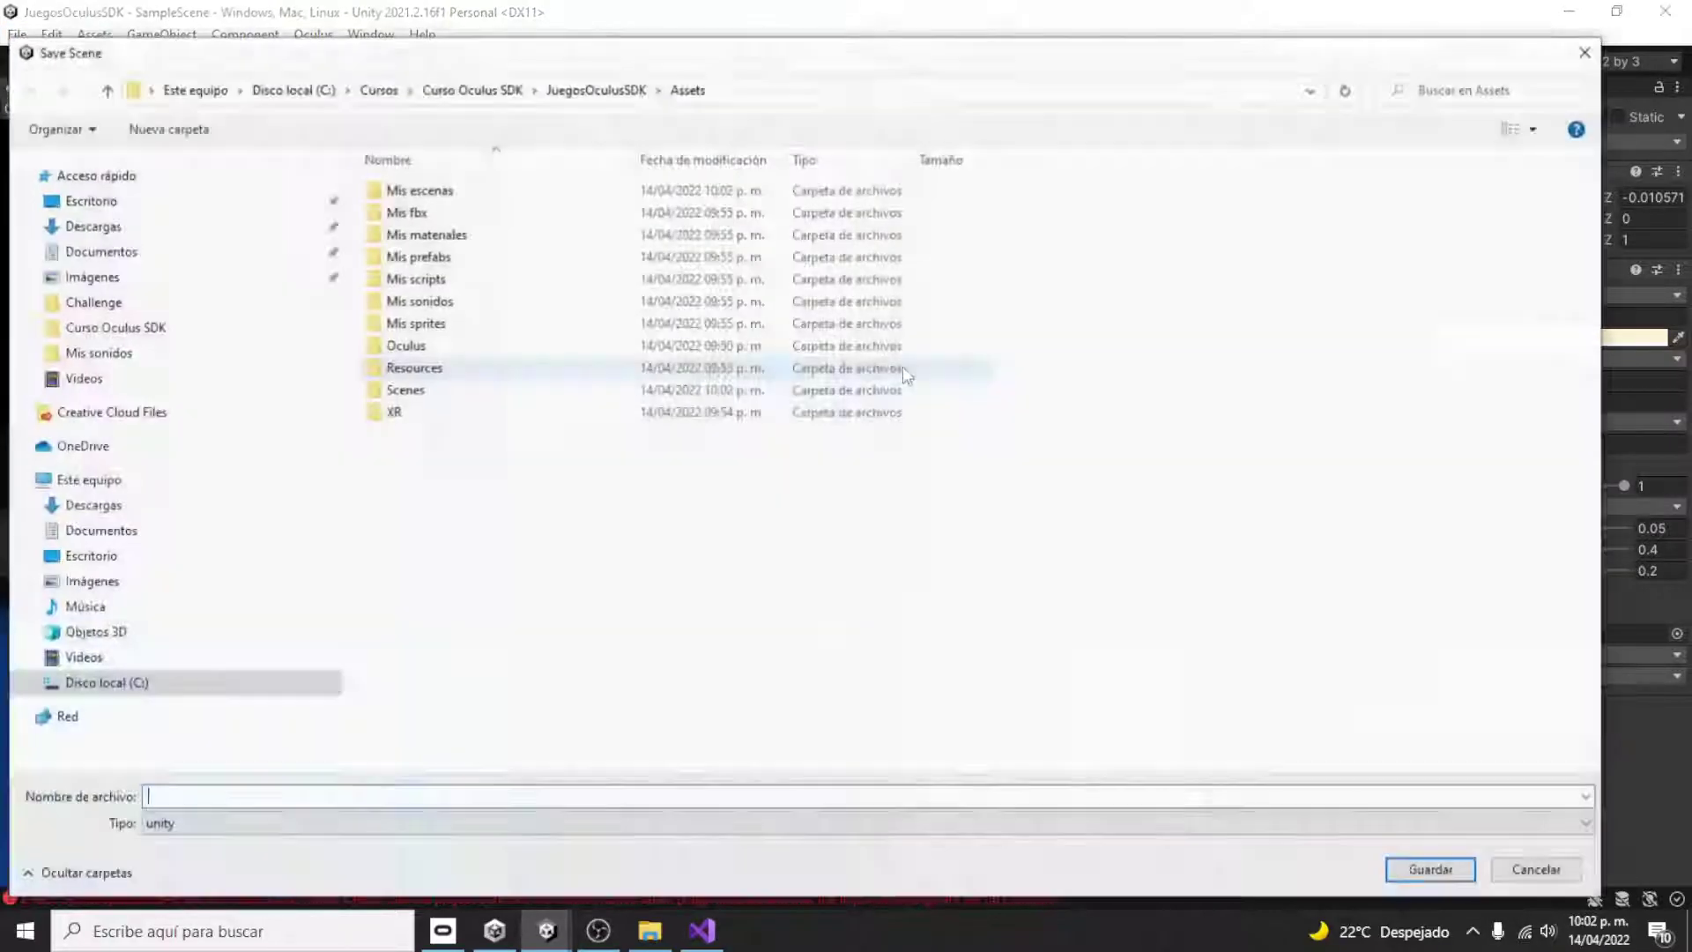
{"action": "double_click", "coordinate": [401, 191]}
{"action": "type", "text": "Intr"}
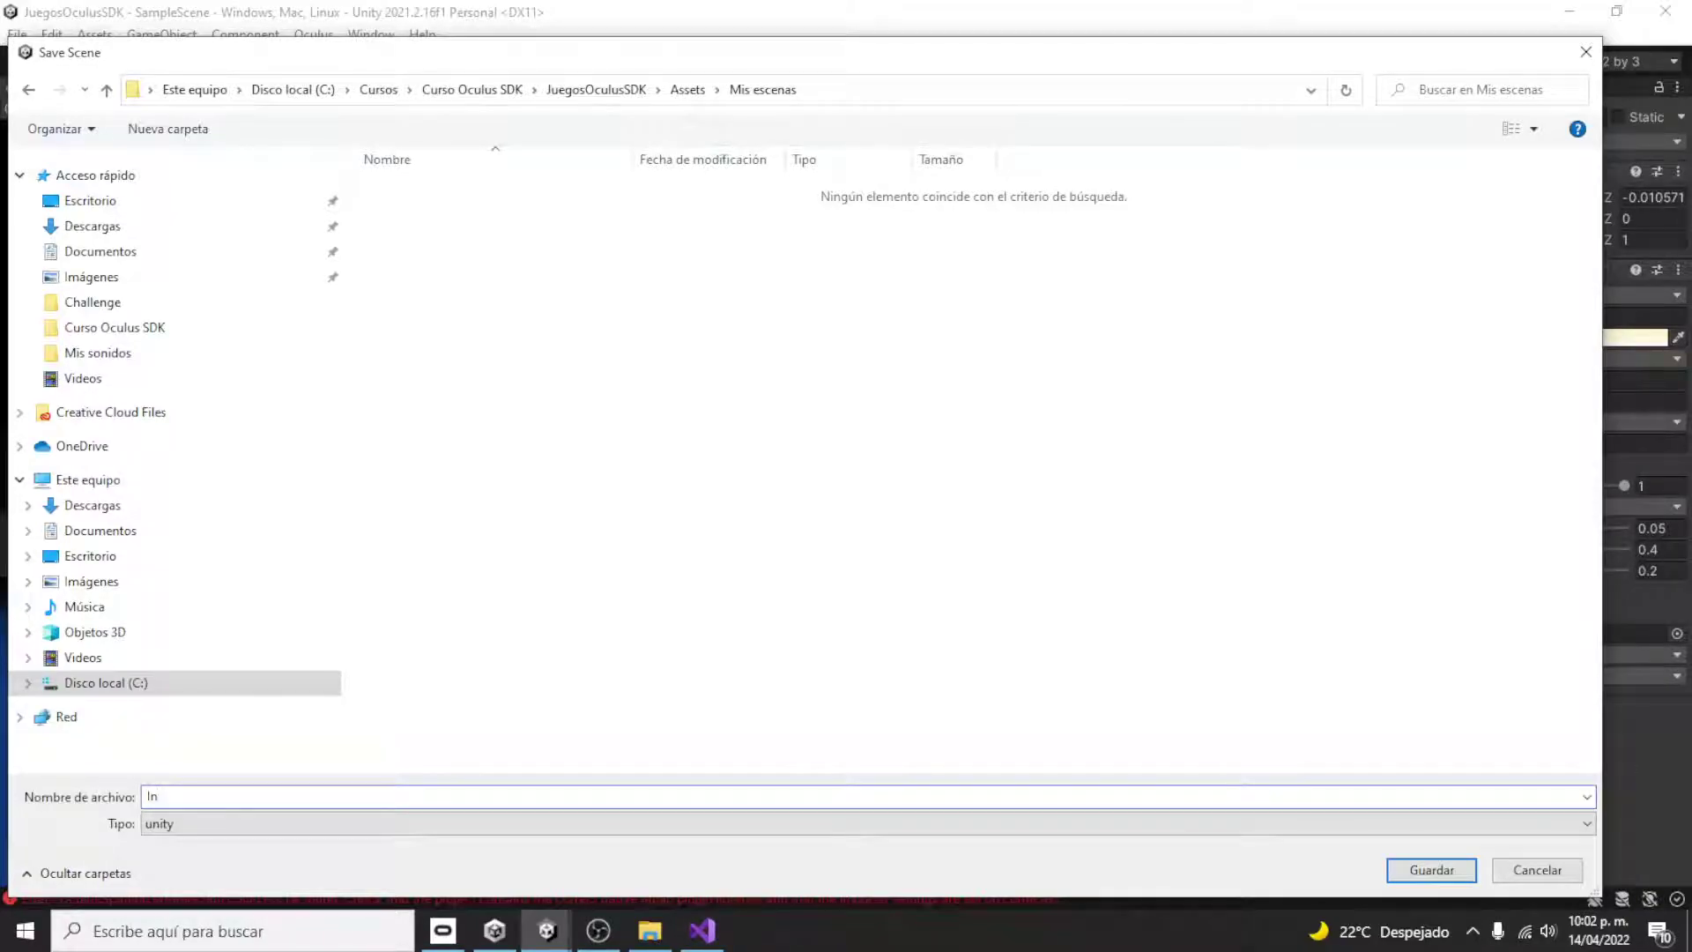
{"action": "type", "text": "o"}
{"action": "key", "text": "Return"}
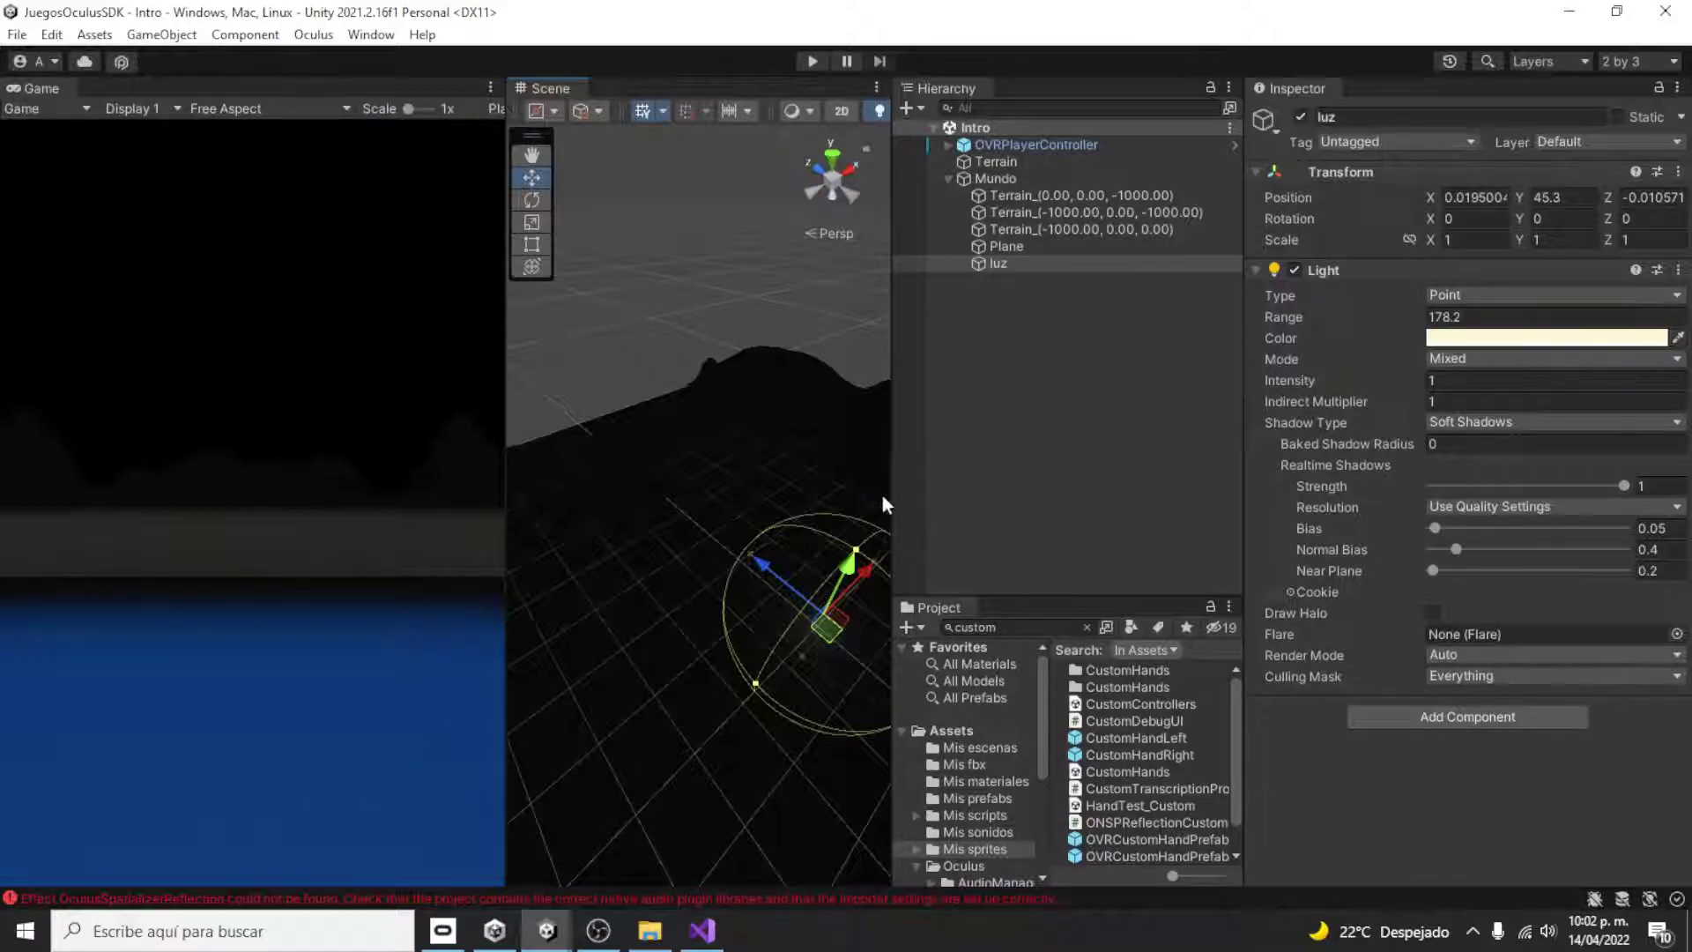
- Frame the OVRPlayerController and widen the Scene view
{"action": "double_click", "coordinate": [1064, 143]}
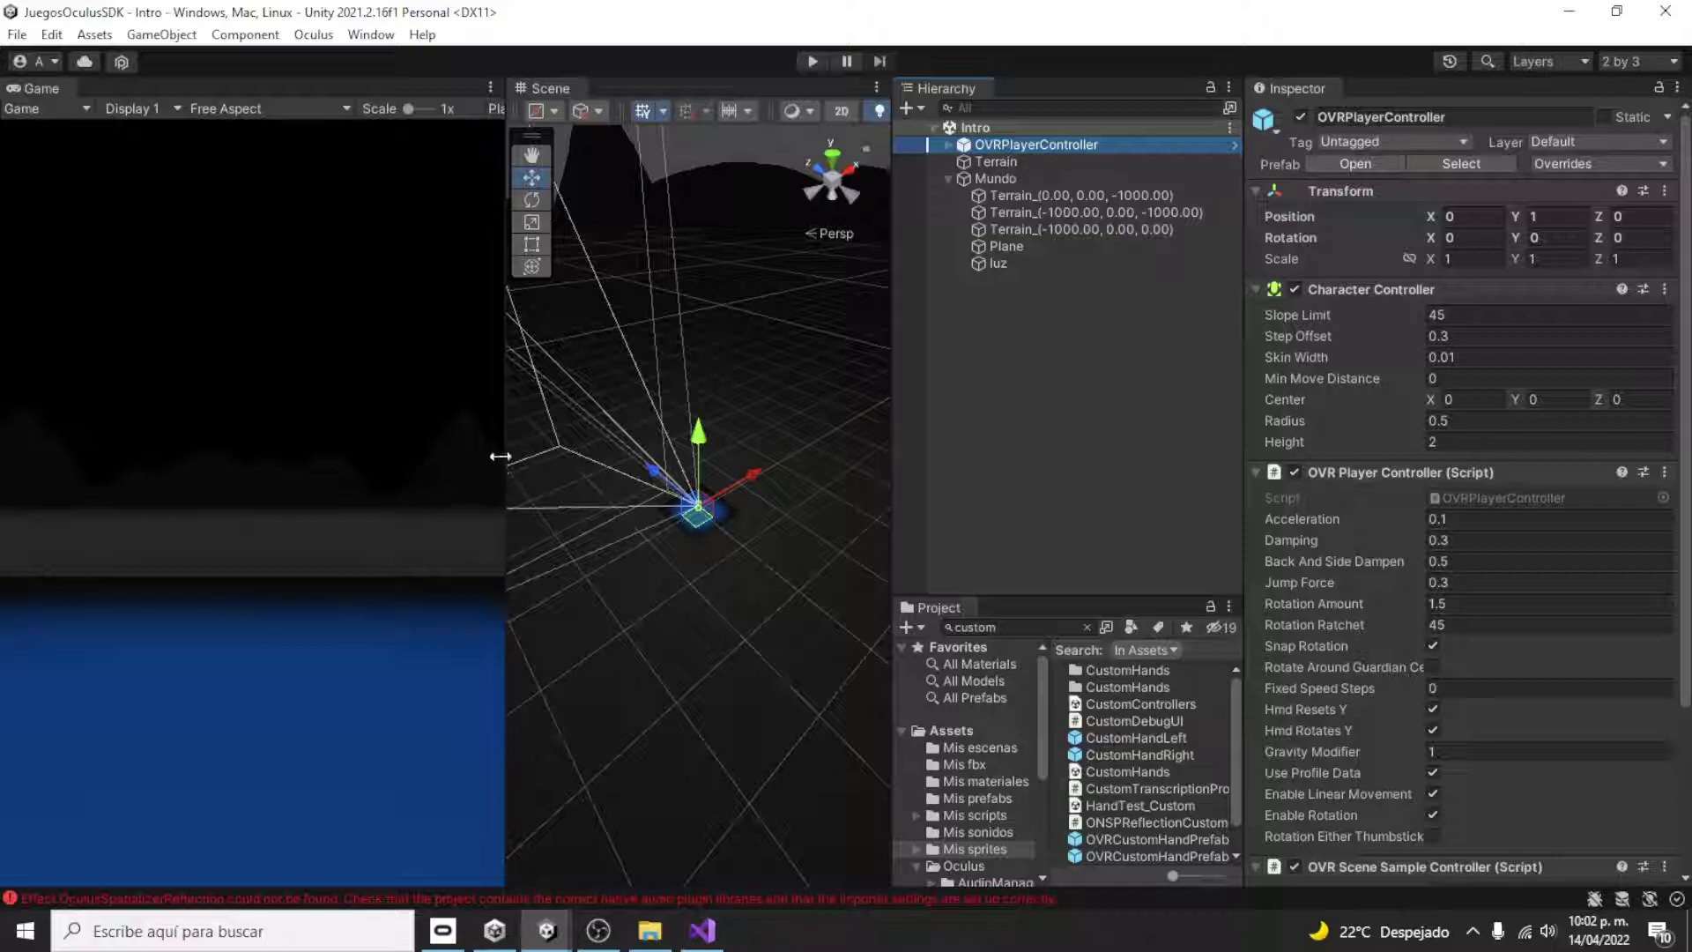
{"action": "left_click_drag", "start_coordinate": [499, 456], "coordinate": [275, 451]}
{"action": "scroll", "coordinate": [291, 441], "scroll_direction": "up", "scroll_amount": 5}
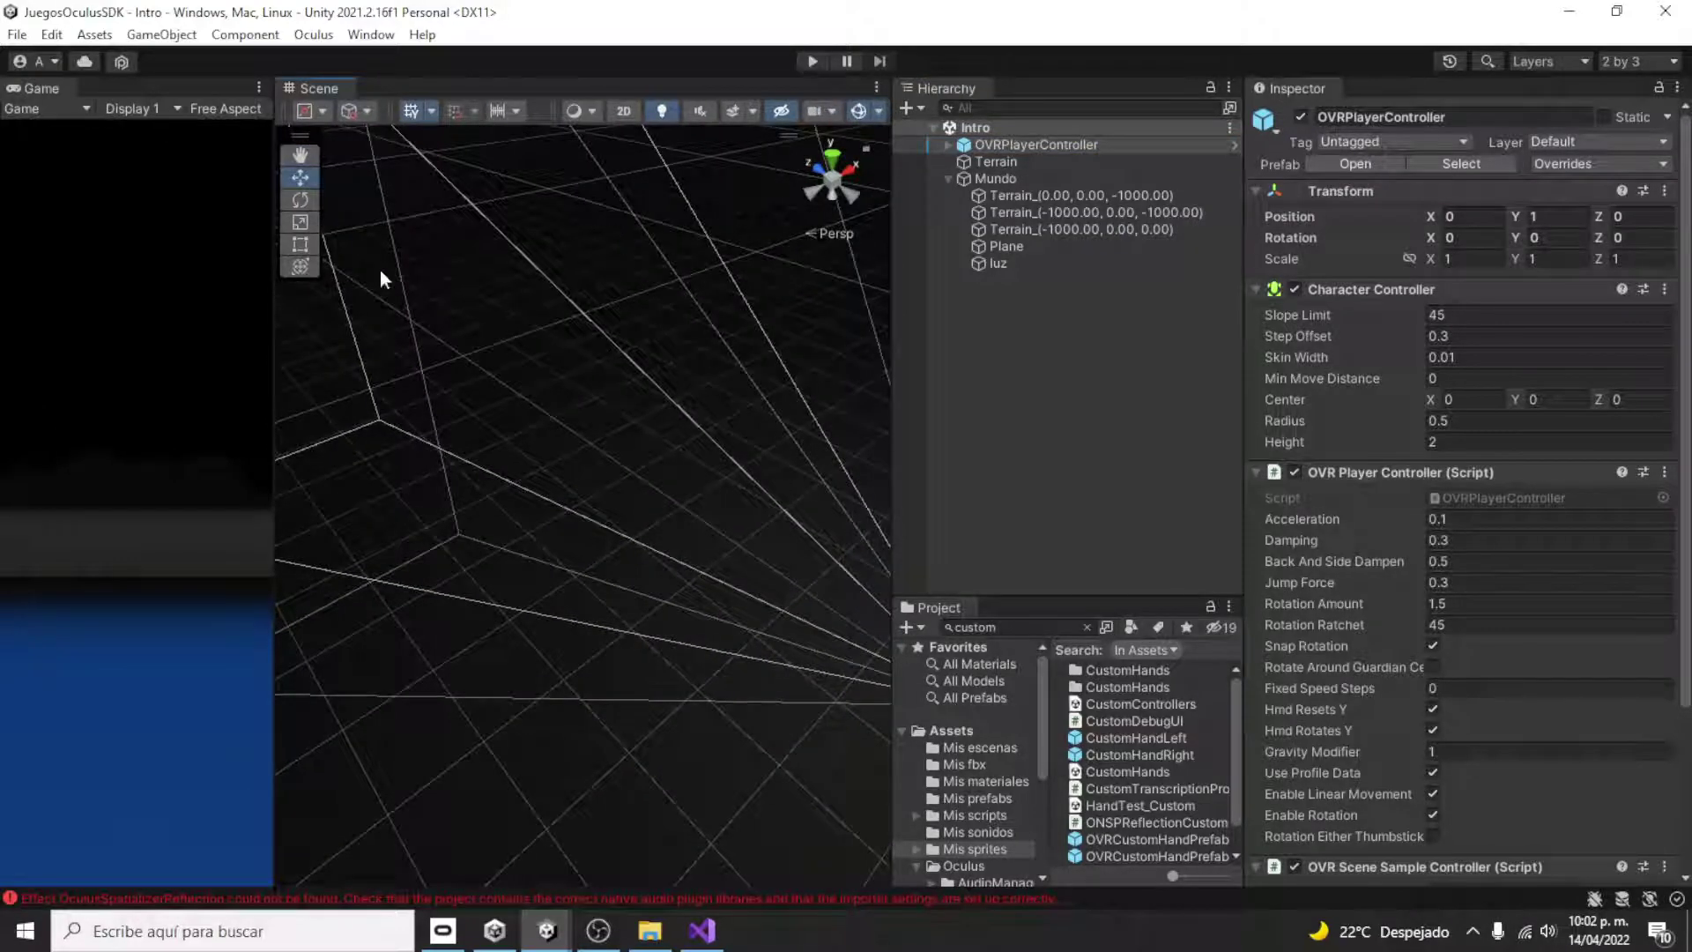
- Add a Particle System to the scene with Start Speed 0
{"action": "left_click", "coordinate": [161, 34]}
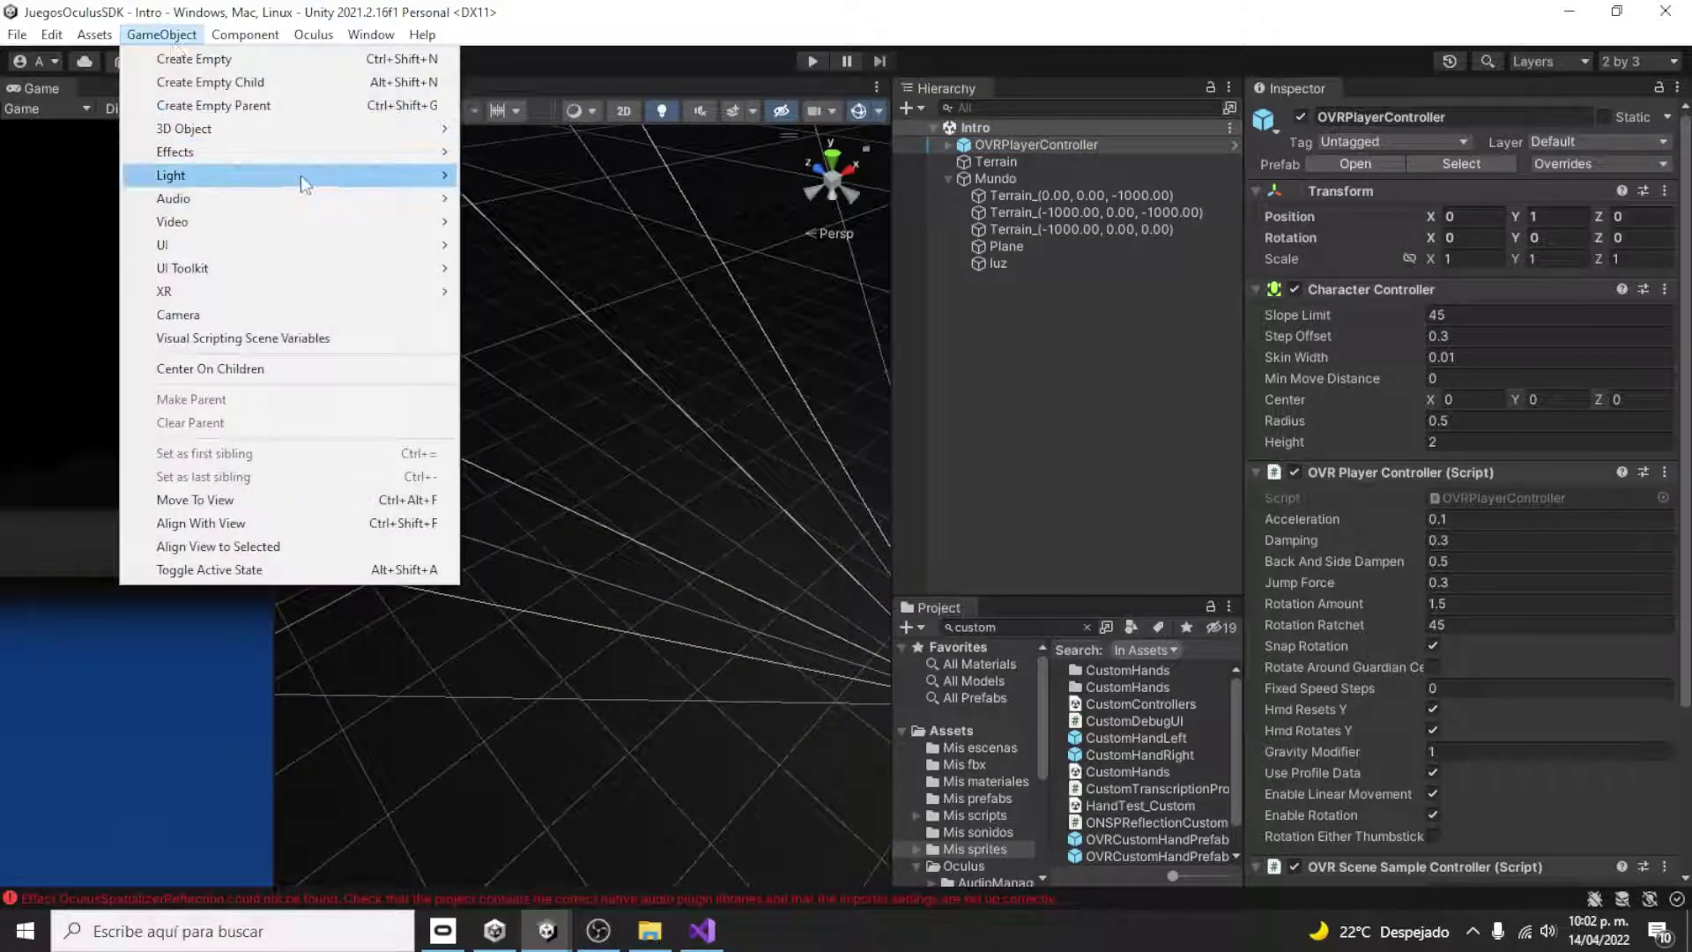
{"action": "mouse_move", "coordinate": [358, 161]}
{"action": "left_click", "coordinate": [536, 153]}
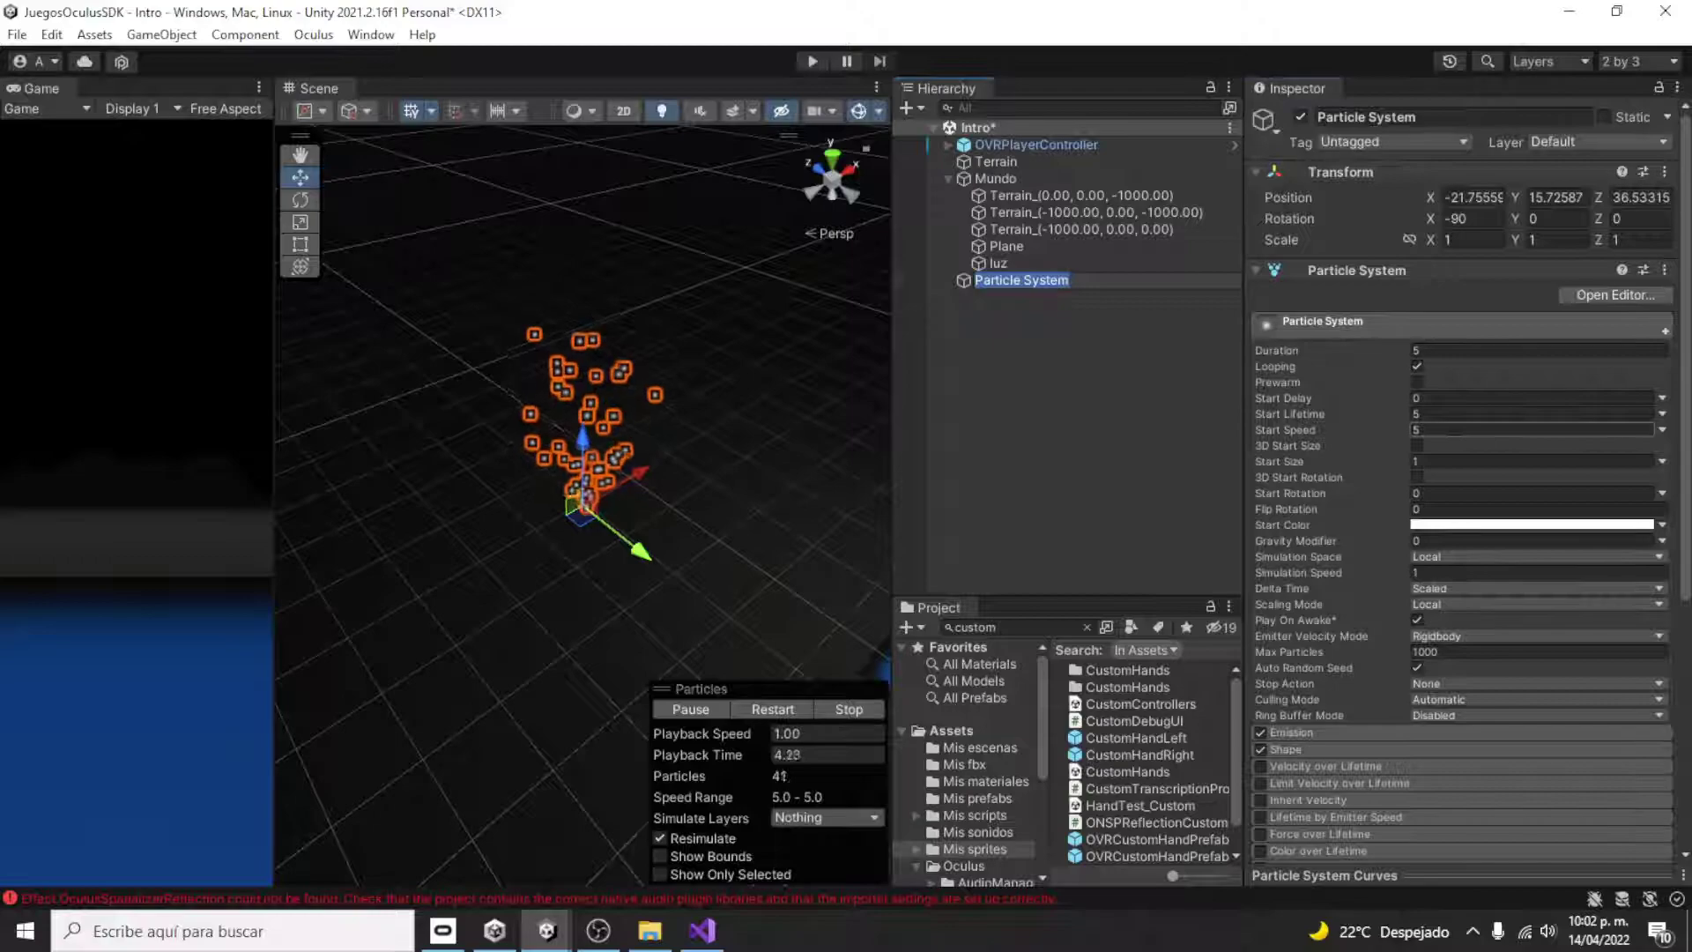
{"action": "left_click", "coordinate": [1533, 429]}
{"action": "type", "text": "0"}
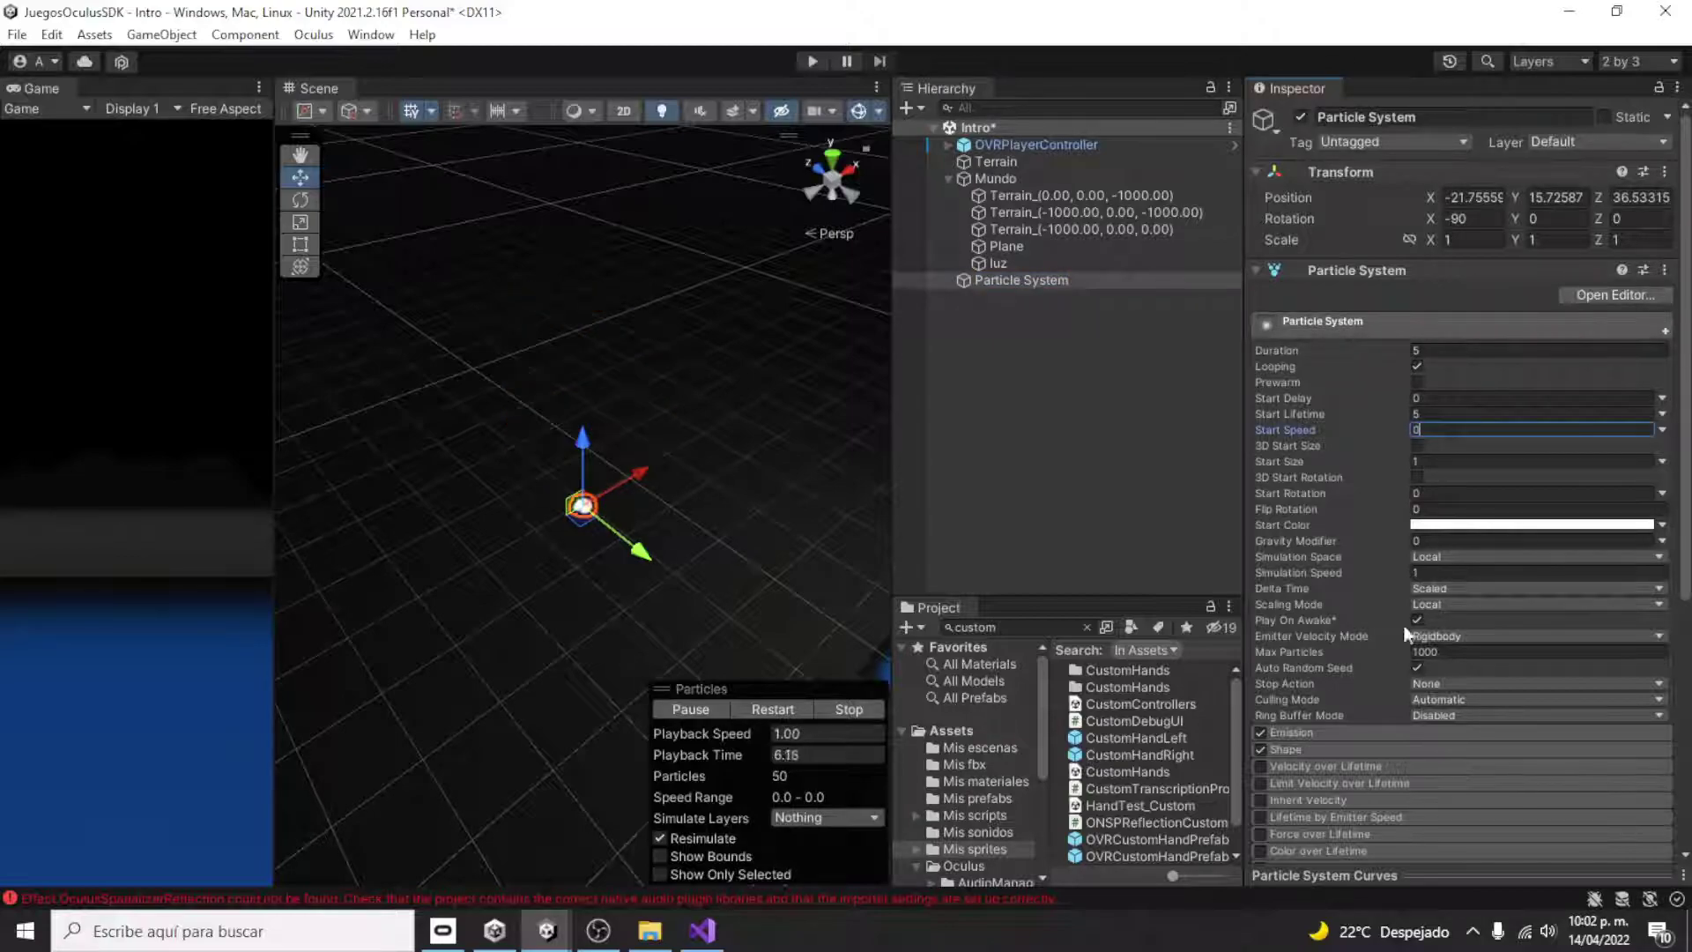
- Set the particle system's Shape module emitter to Box
{"action": "scroll", "coordinate": [1406, 633], "scroll_direction": "down", "scroll_amount": 3}
{"action": "left_click", "coordinate": [1349, 633]}
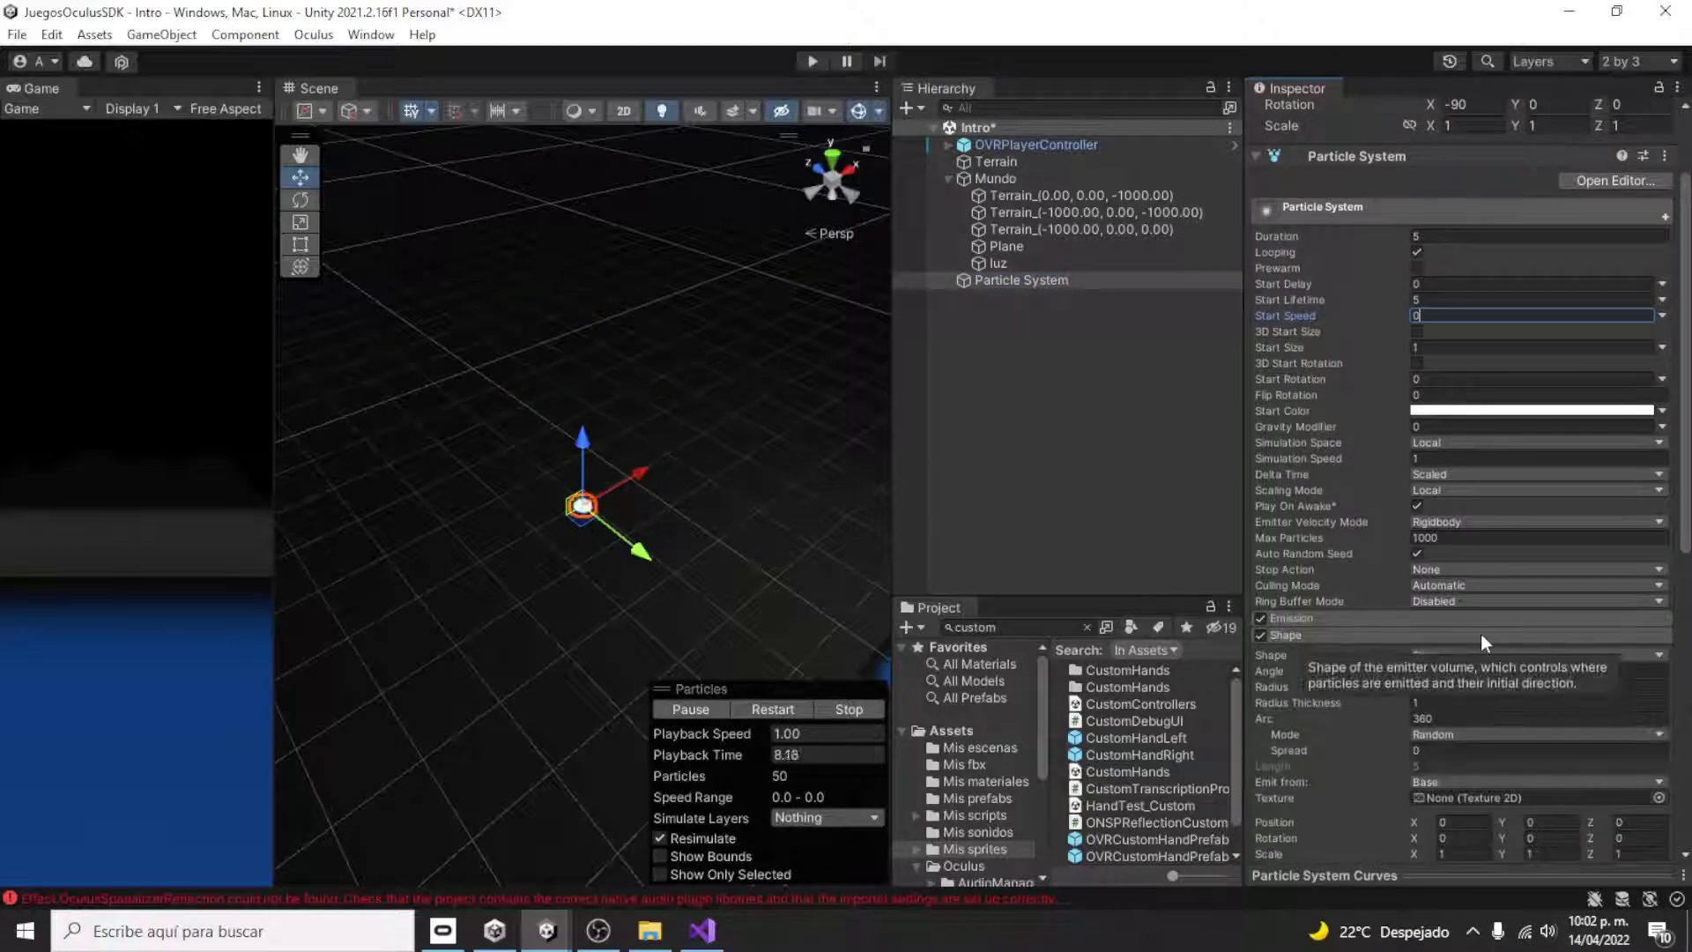
{"action": "left_click", "coordinate": [1544, 654]}
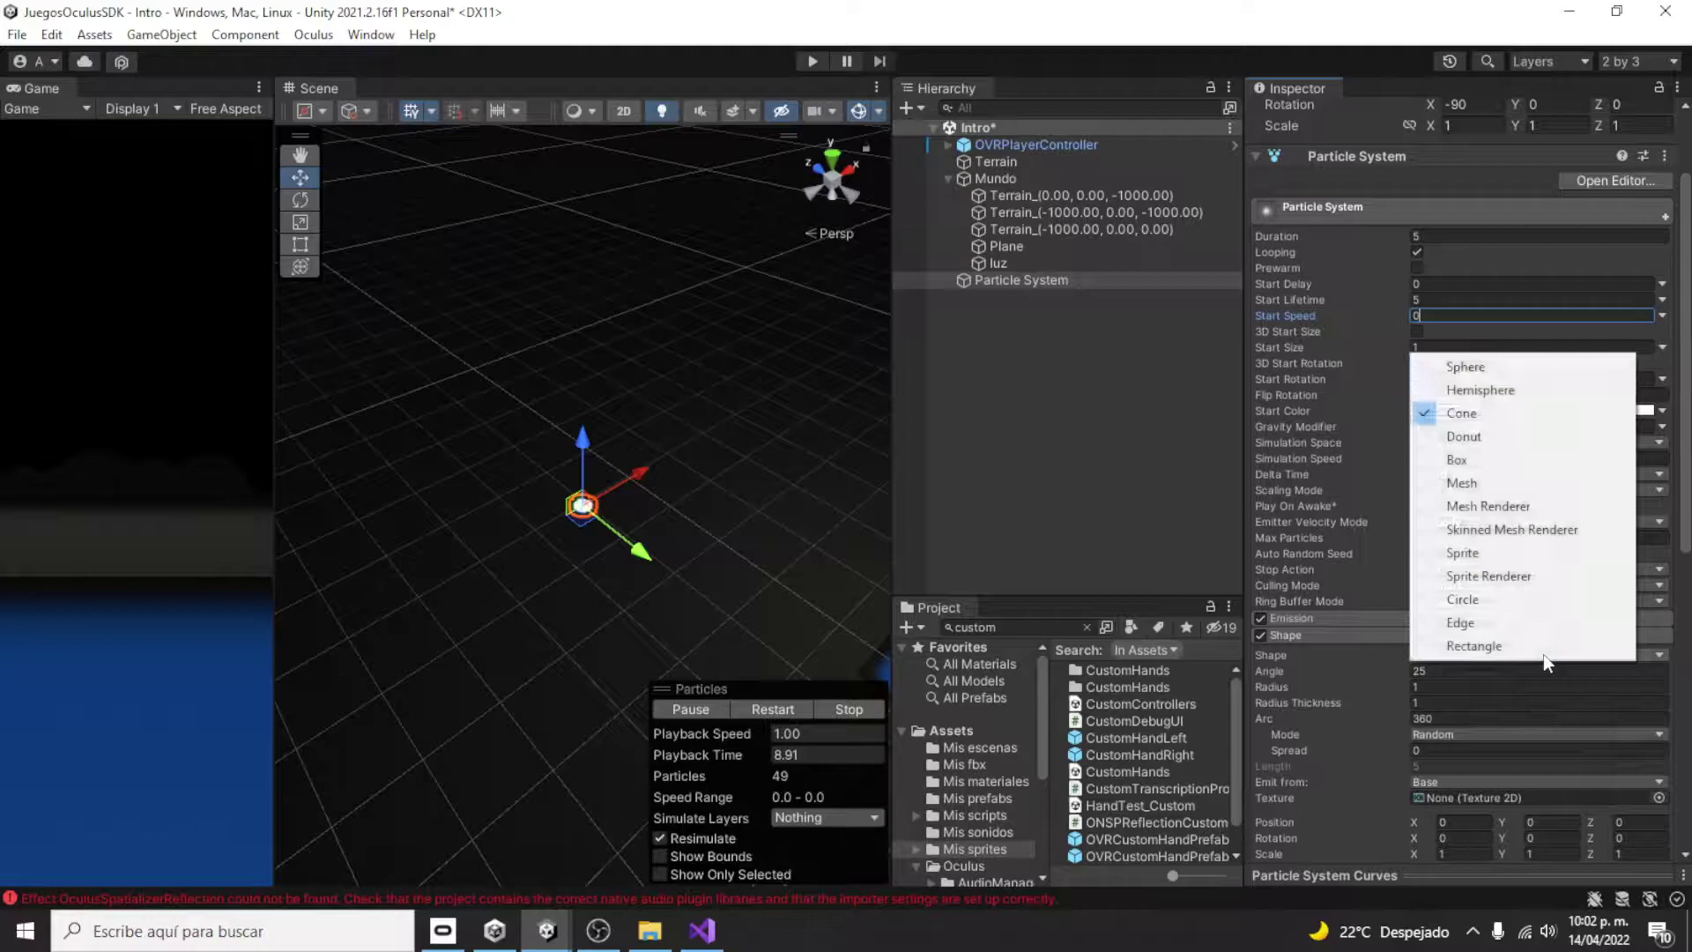
{"action": "left_click", "coordinate": [1509, 456]}
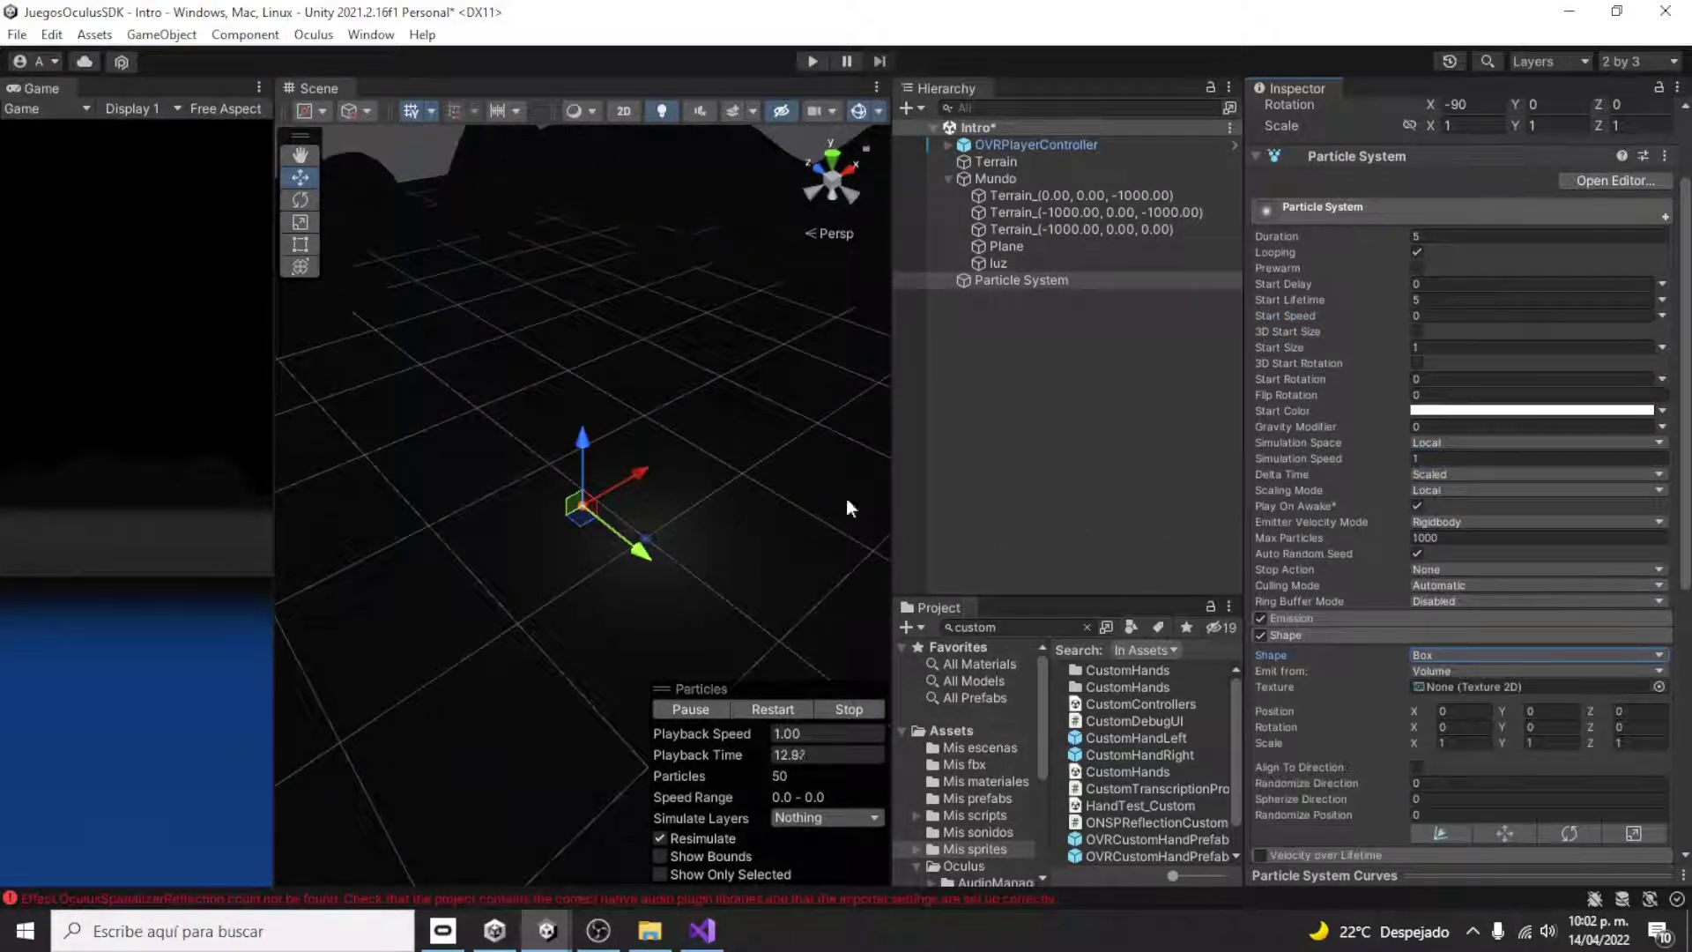
- Scale the emission box to roughly 767.9 × 76.33 × 121.19
{"action": "scroll", "coordinate": [1453, 528], "scroll_direction": "down", "scroll_amount": 5}
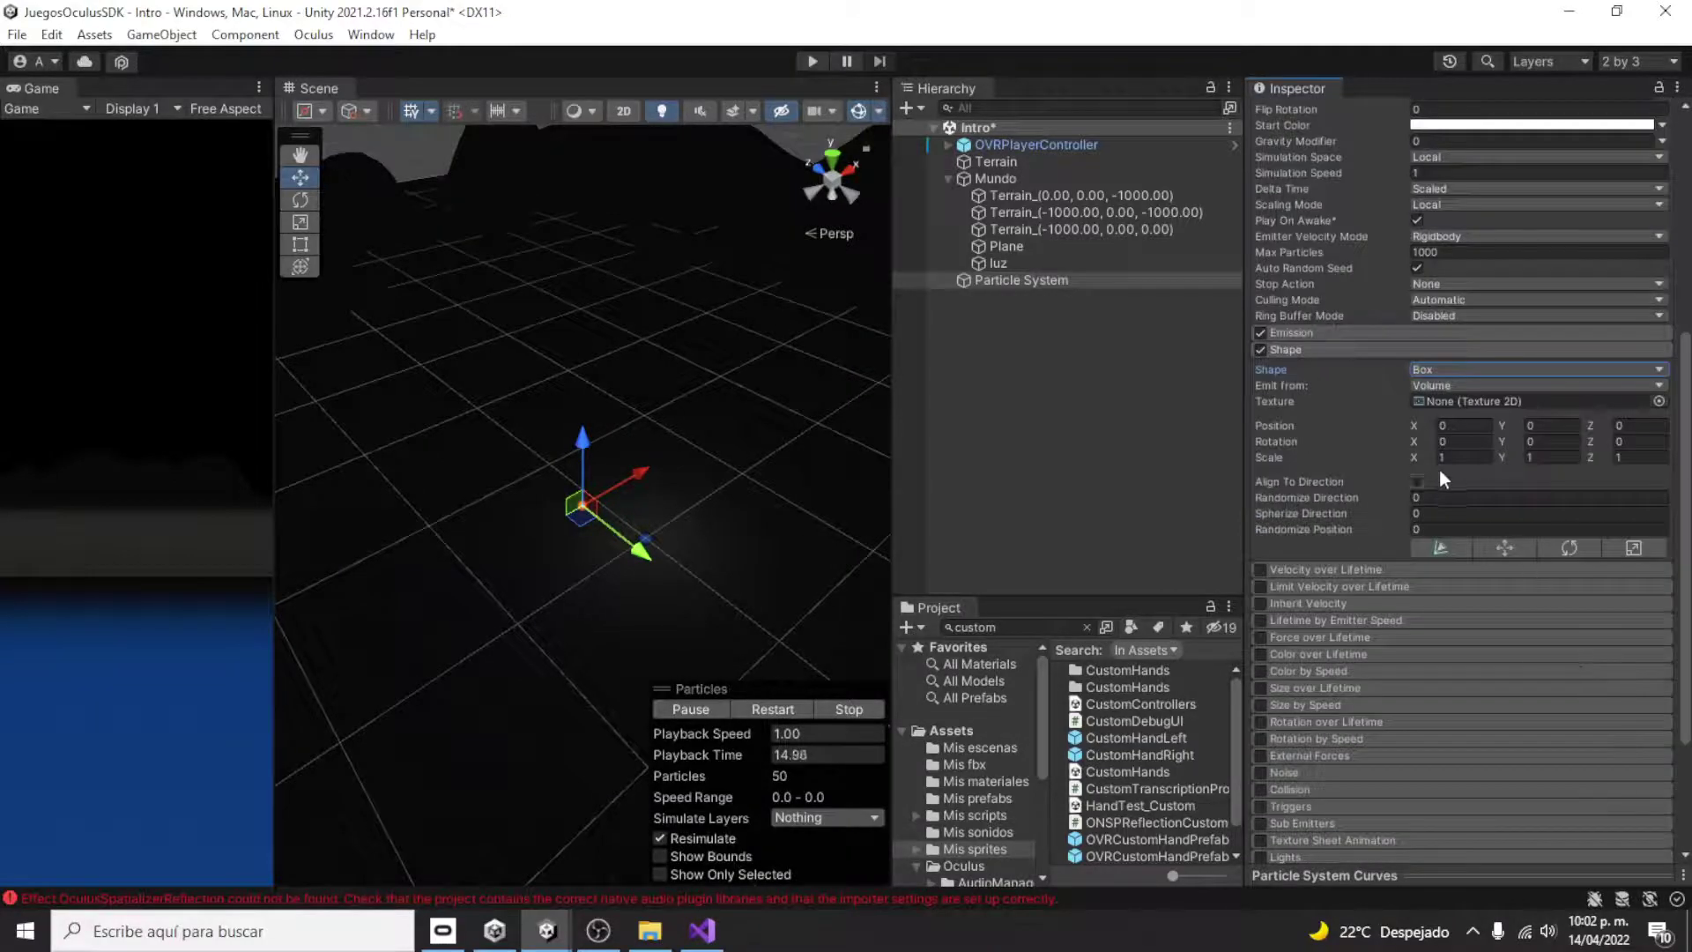
{"action": "mouse_move", "coordinate": [1415, 457]}
{"action": "left_mouse_down"}
{"action": "mouse_move", "coordinate": [432, 493]}
{"action": "mouse_move", "coordinate": [1157, 491]}
{"action": "left_mouse_up"}
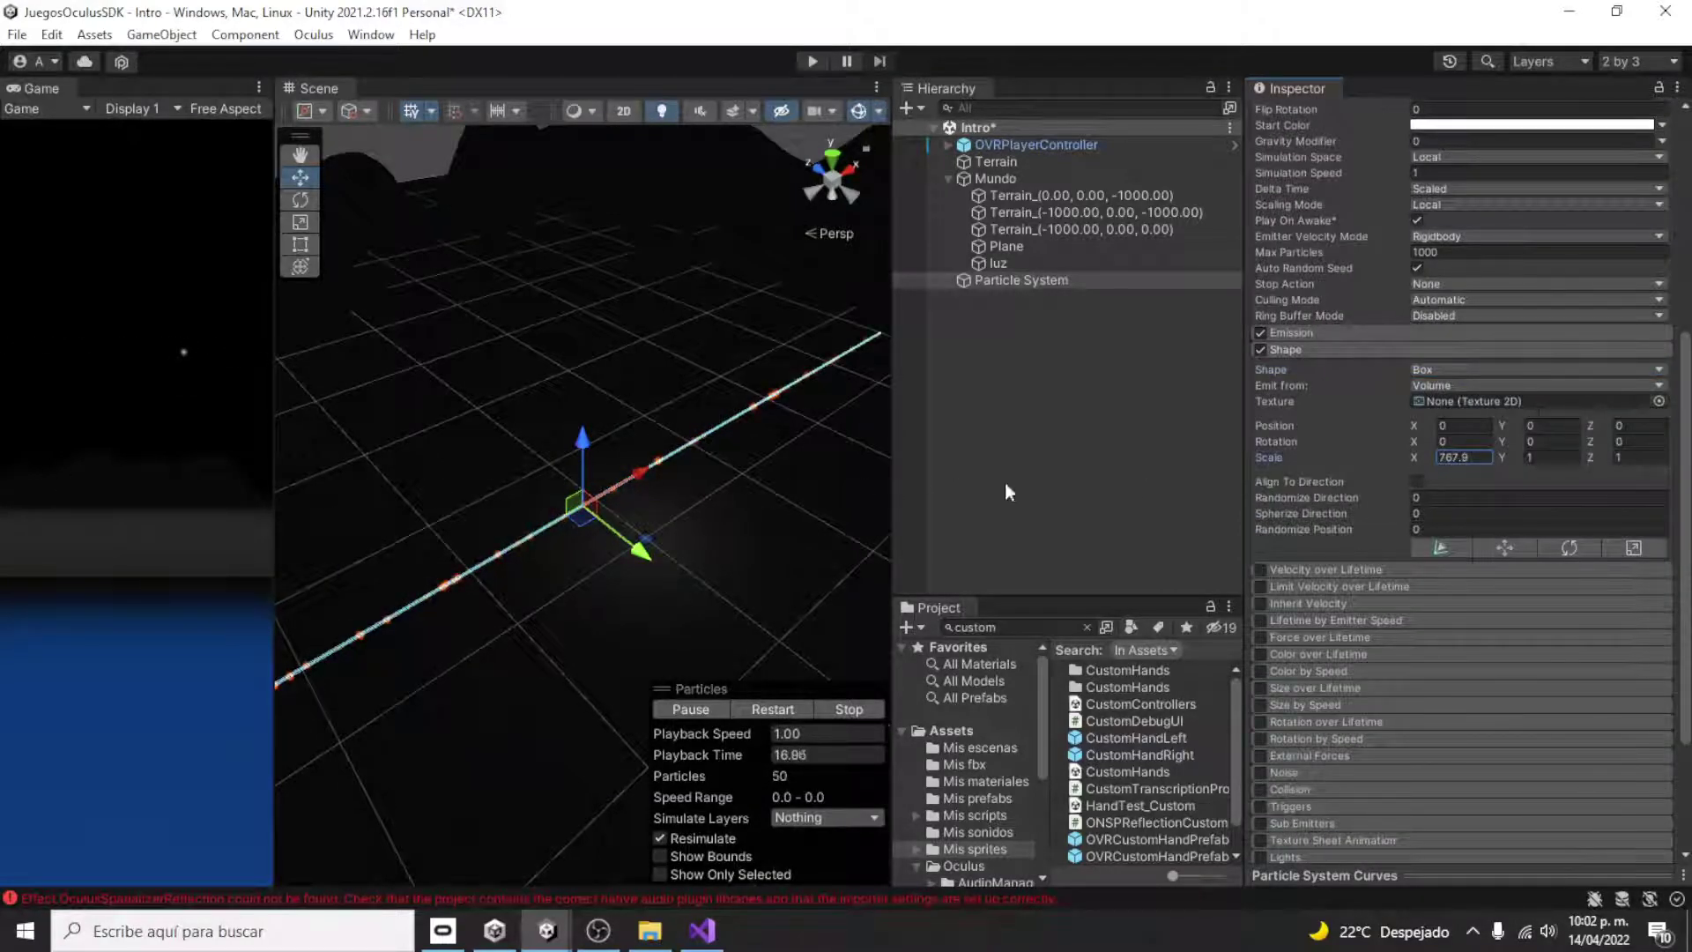
{"action": "left_click_drag", "start_coordinate": [1507, 457], "coordinate": [807, 769]}
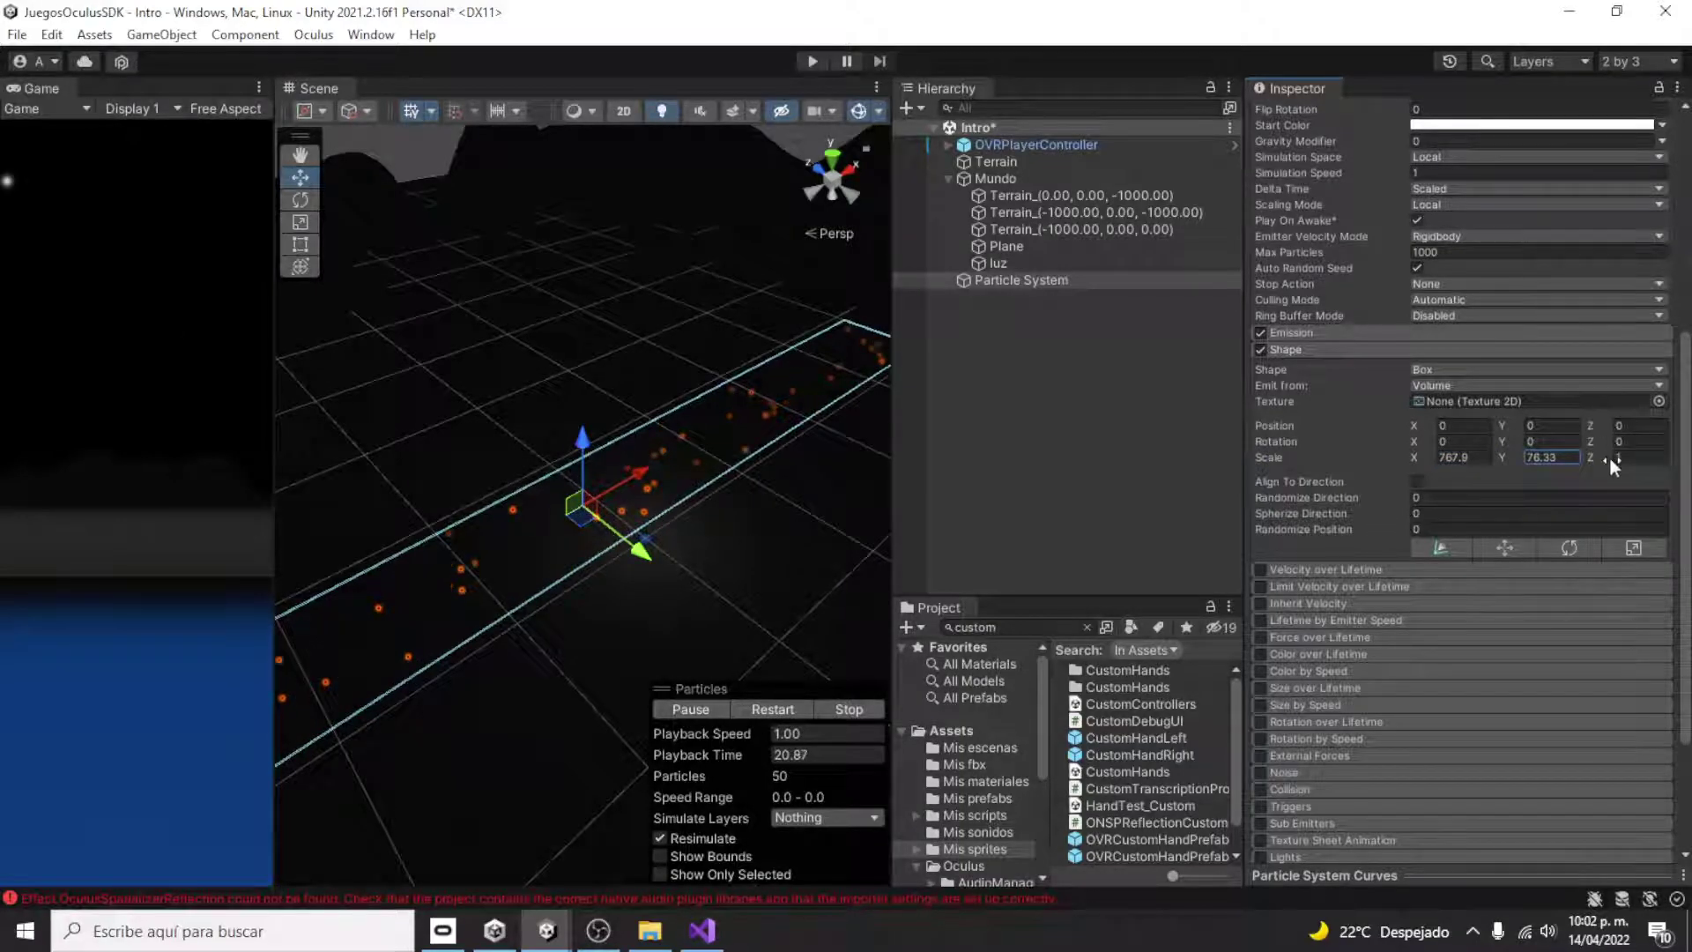
{"action": "left_click_drag", "start_coordinate": [1610, 459], "coordinate": [670, 505]}
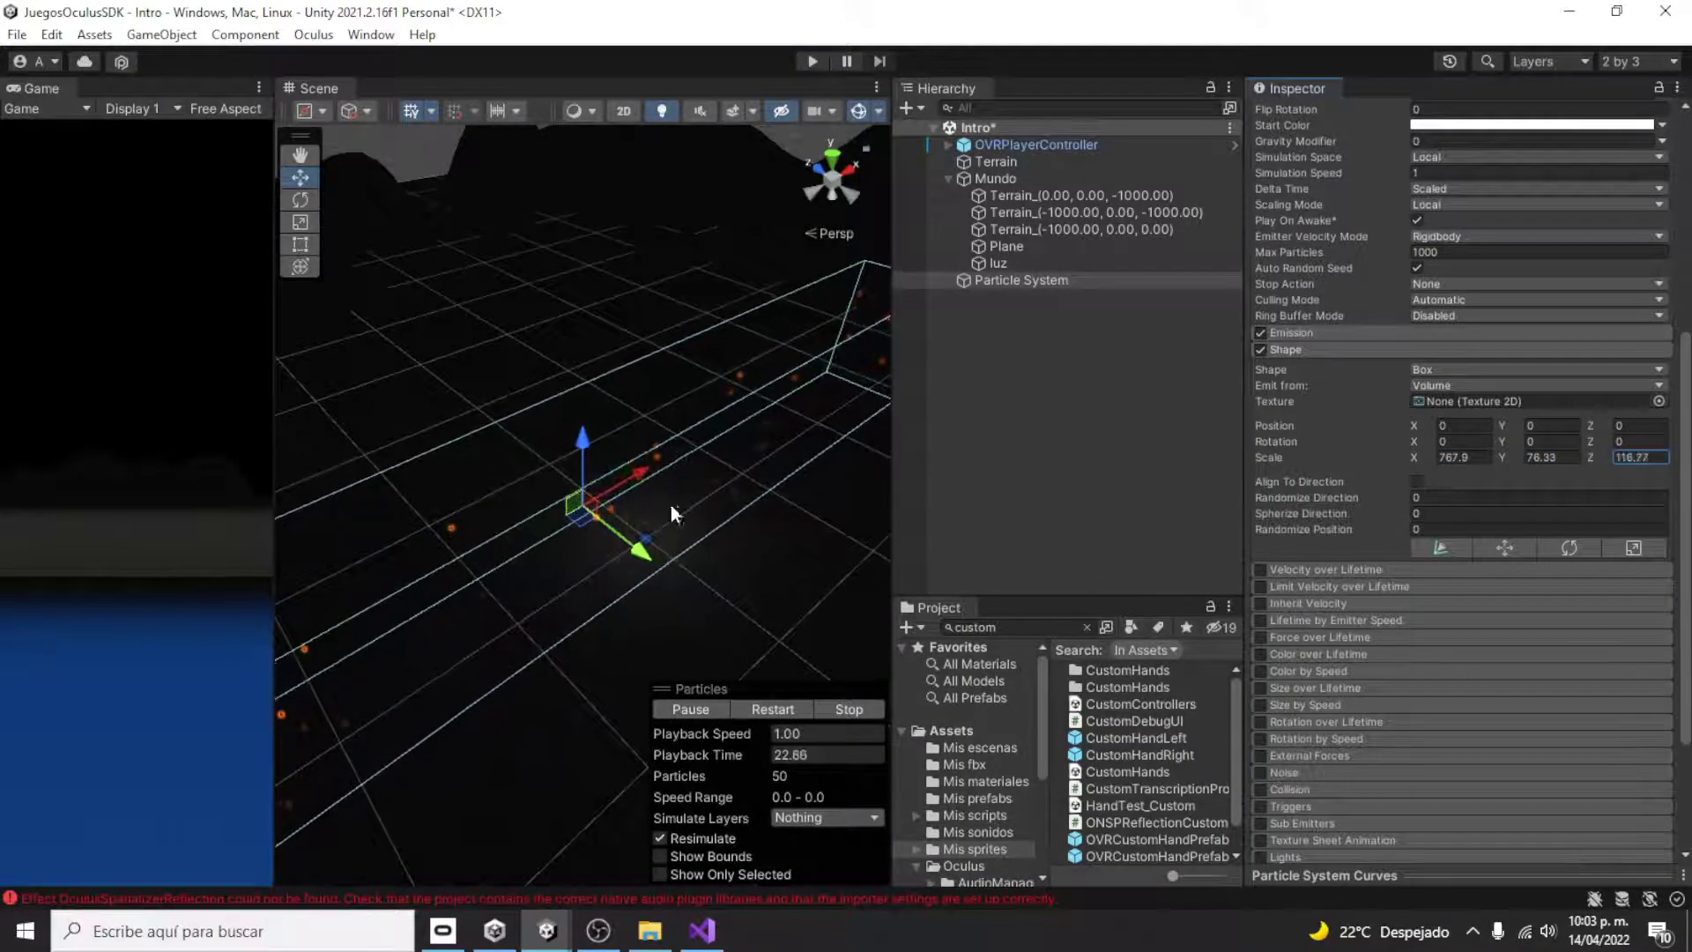
- Nudge the particle system down-right and fine-tune the box depth to about 121
{"action": "mouse_move", "coordinate": [657, 497]}
{"action": "middle_mouse_down"}
{"action": "mouse_move", "coordinate": [541, 454]}
{"action": "mouse_move", "coordinate": [775, 498]}
{"action": "mouse_move", "coordinate": [363, 427]}
{"action": "mouse_move", "coordinate": [779, 472]}
{"action": "middle_mouse_up"}
{"action": "scroll", "coordinate": [996, 648], "scroll_direction": "down", "scroll_amount": 5}
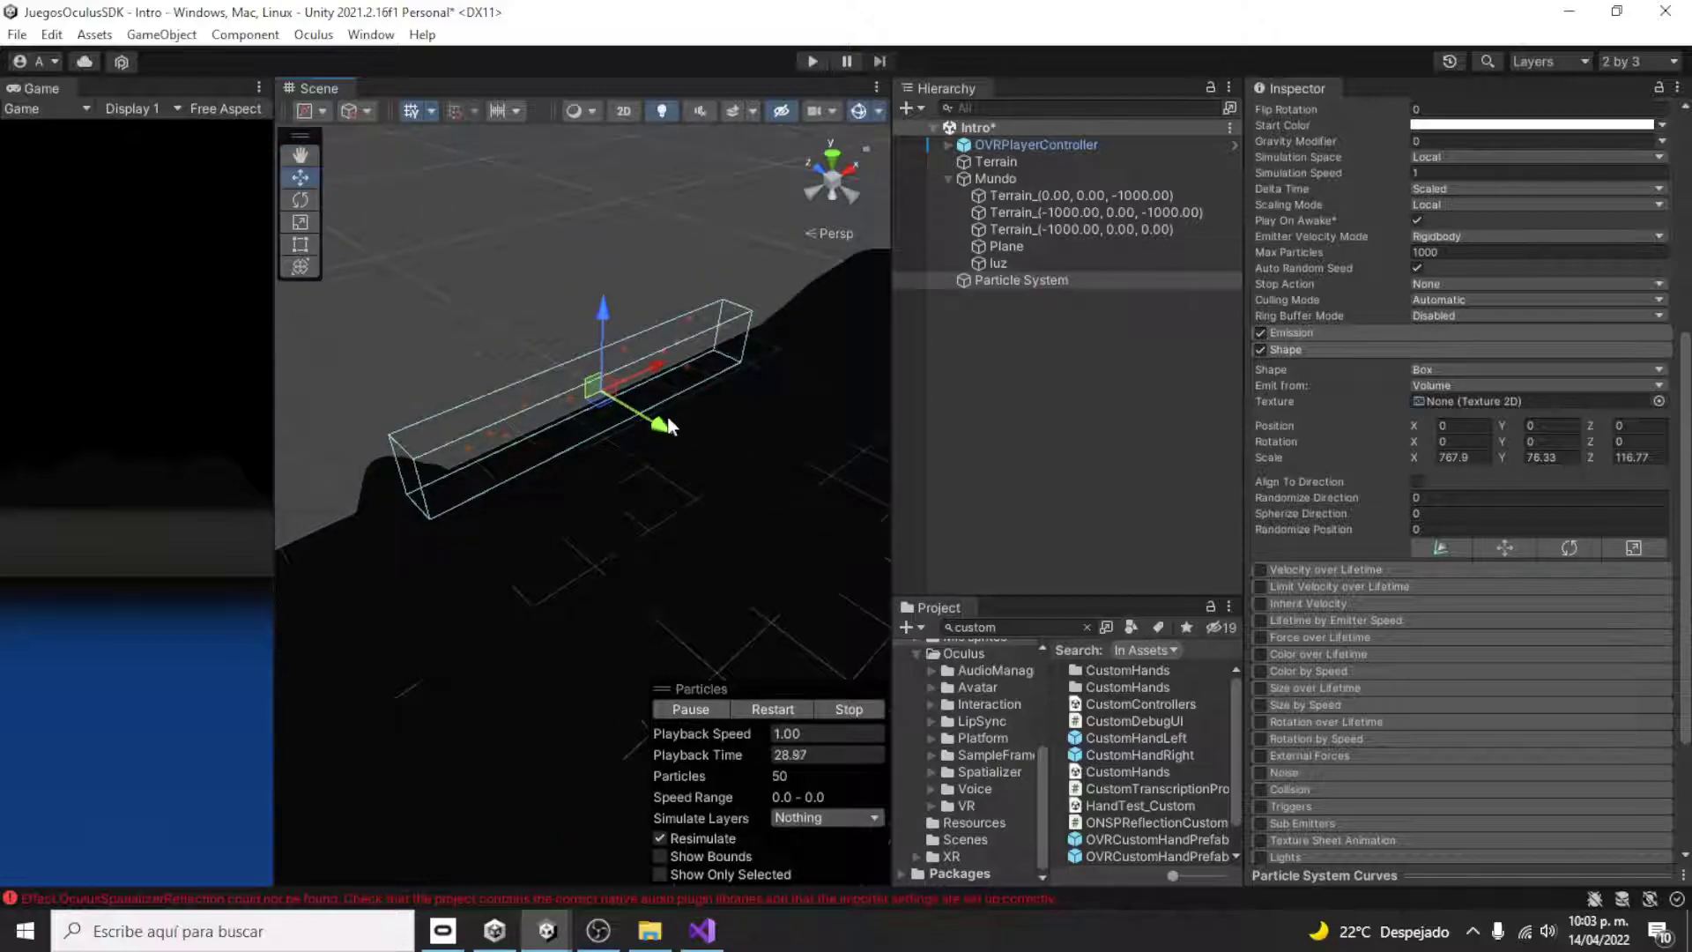
{"action": "left_click_drag", "start_coordinate": [668, 426], "coordinate": [650, 323]}
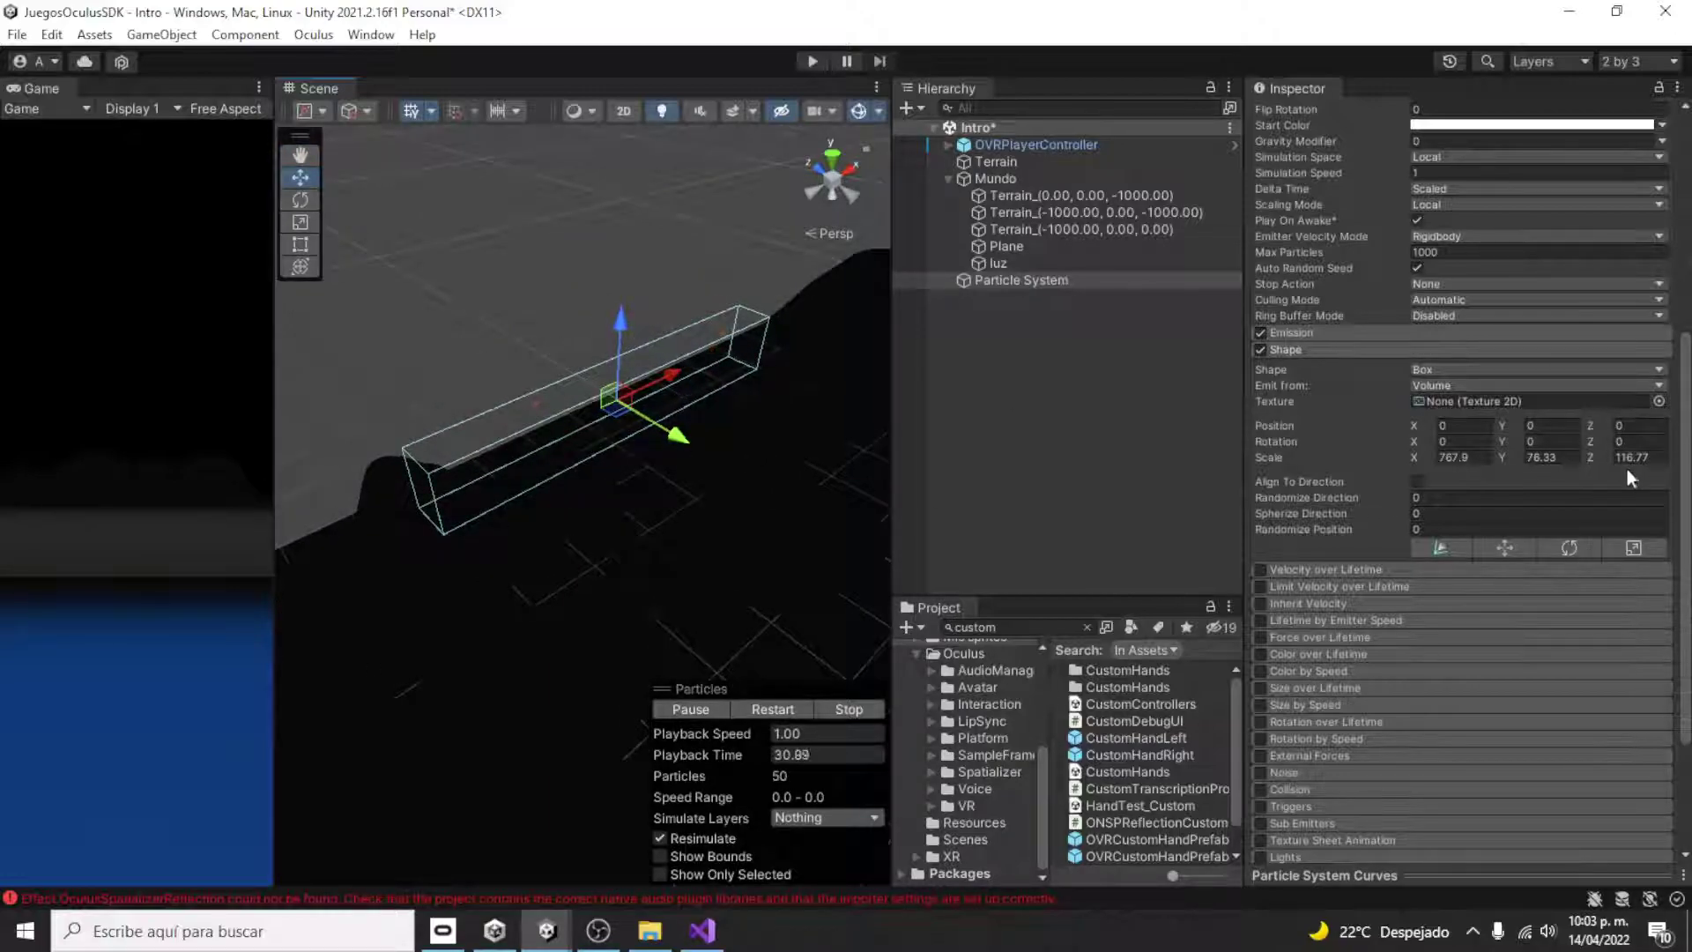
{"action": "left_click_drag", "start_coordinate": [54, 452], "coordinate": [293, 288]}
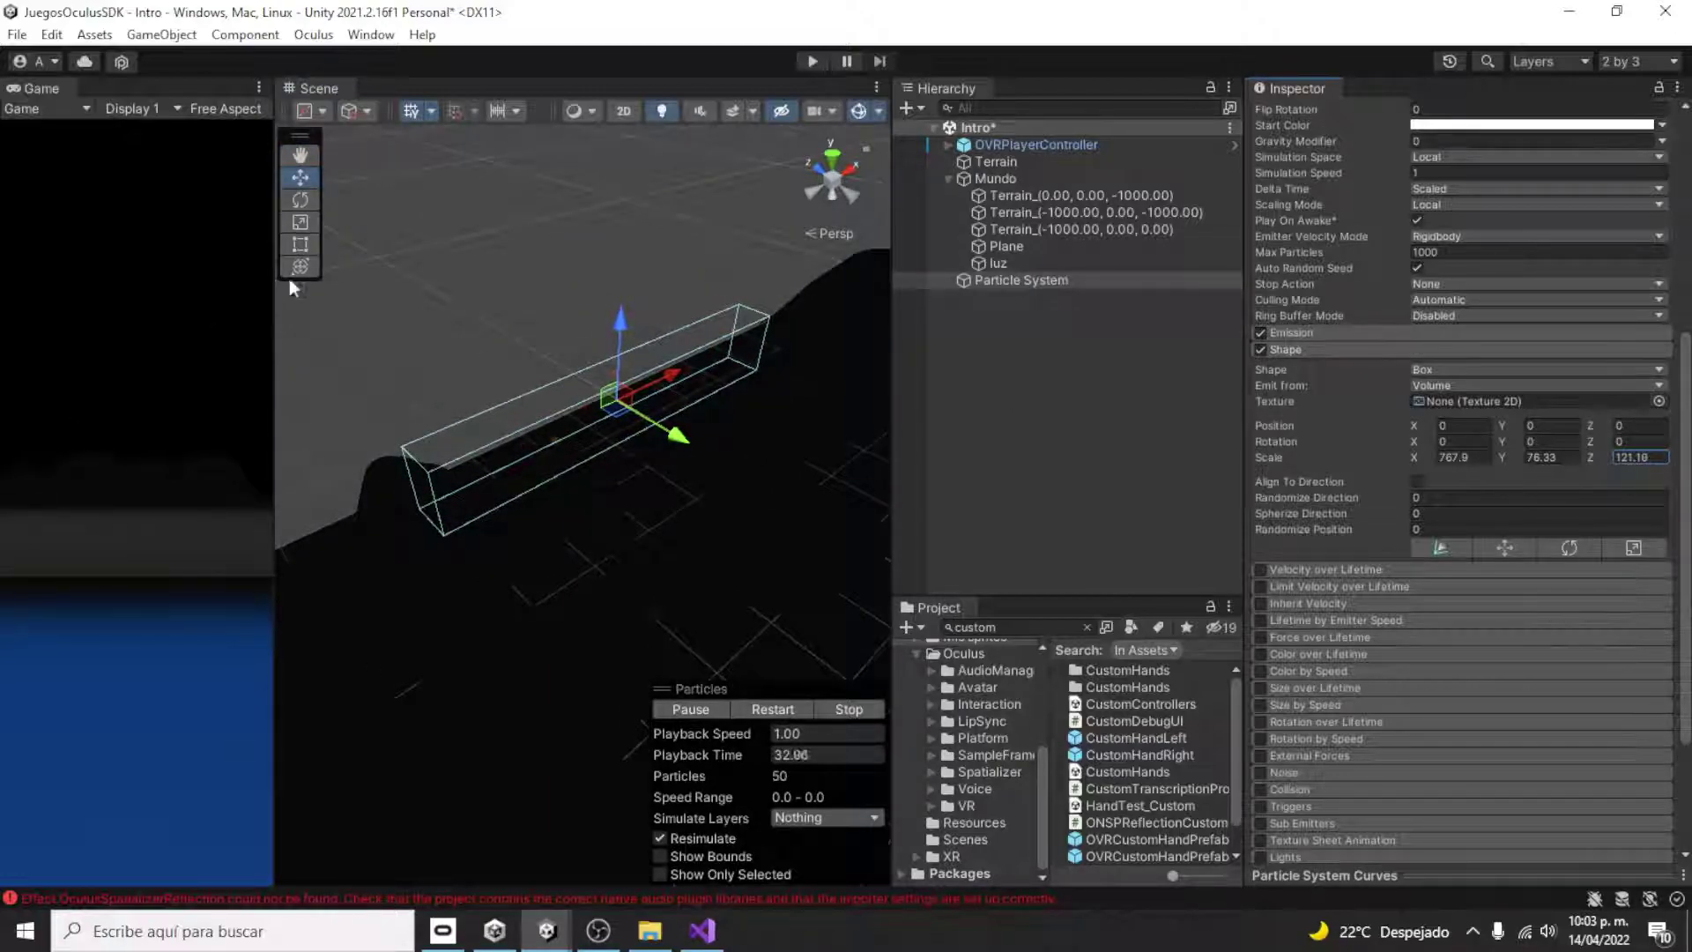
{"action": "scroll", "coordinate": [1623, 410], "scroll_direction": "up", "scroll_amount": 5}
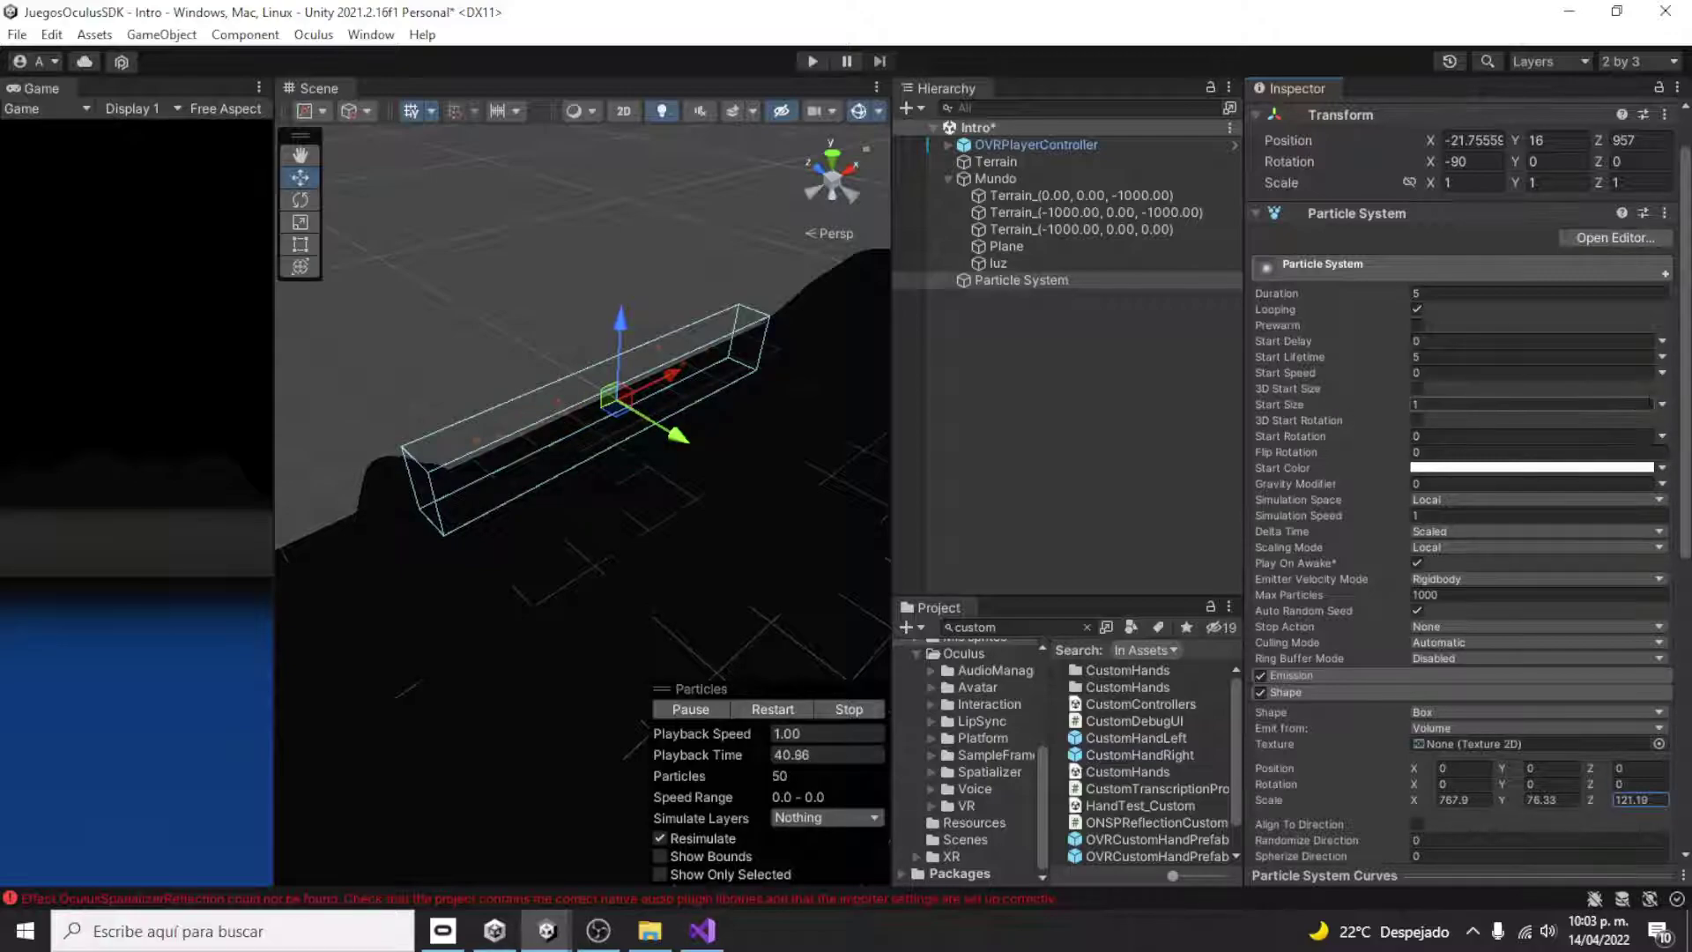
- Make the particles' Start Size random between two constants, 300 and 800
{"action": "left_click", "coordinate": [1663, 407]}
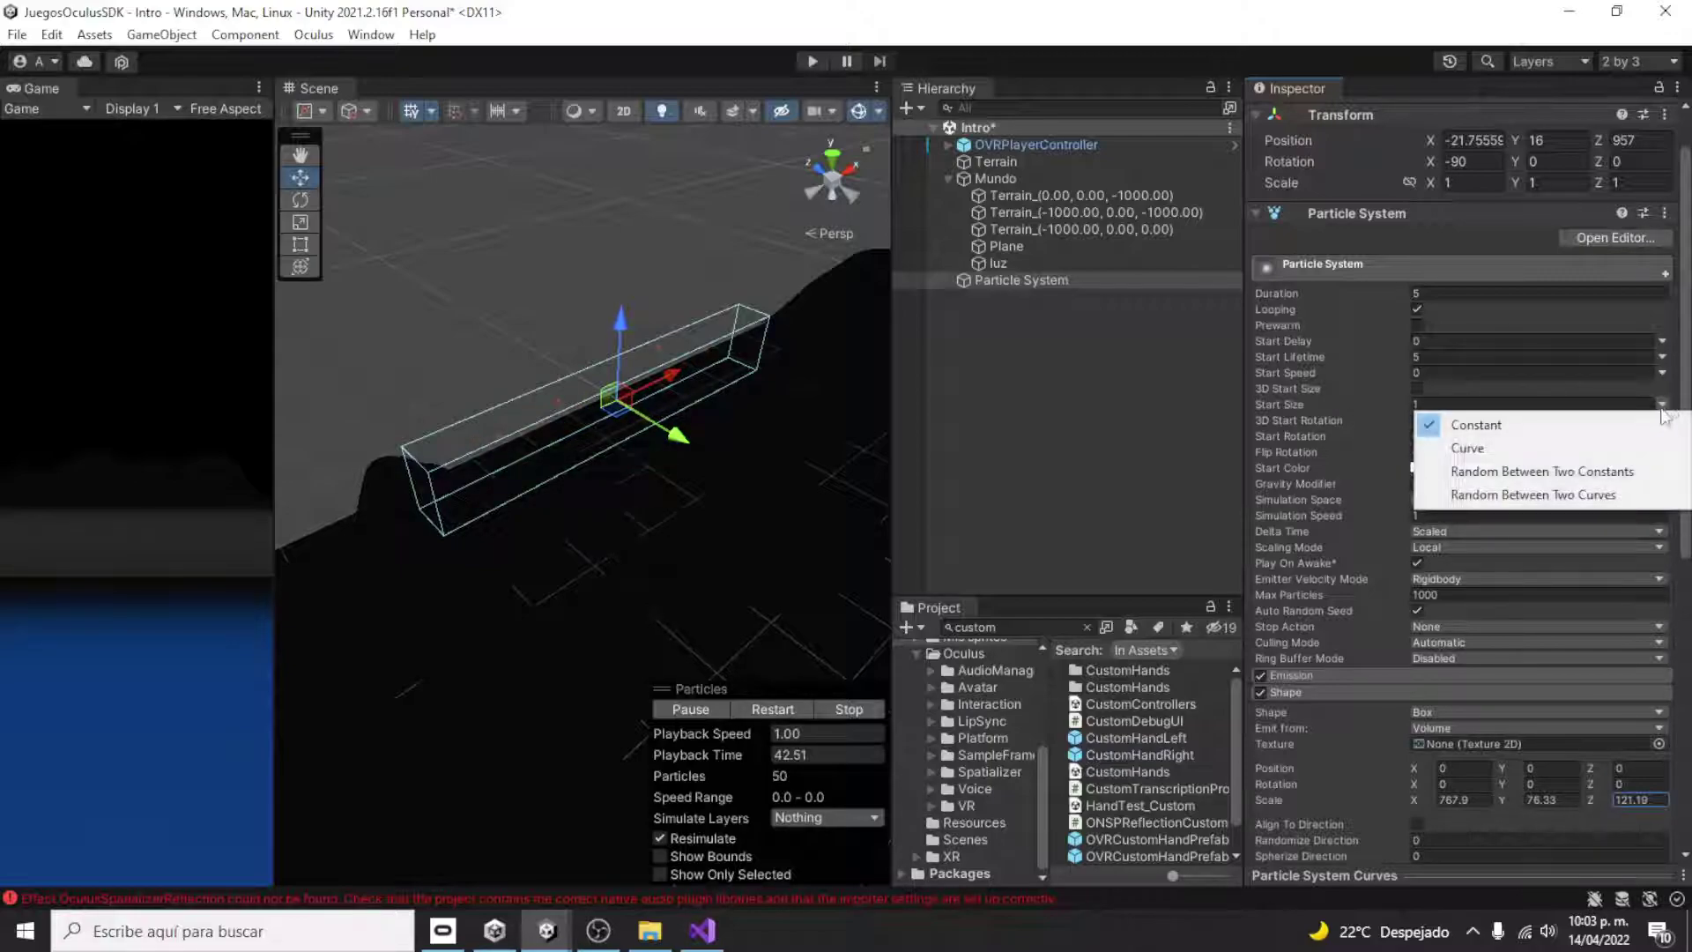
{"action": "left_click", "coordinate": [1574, 474]}
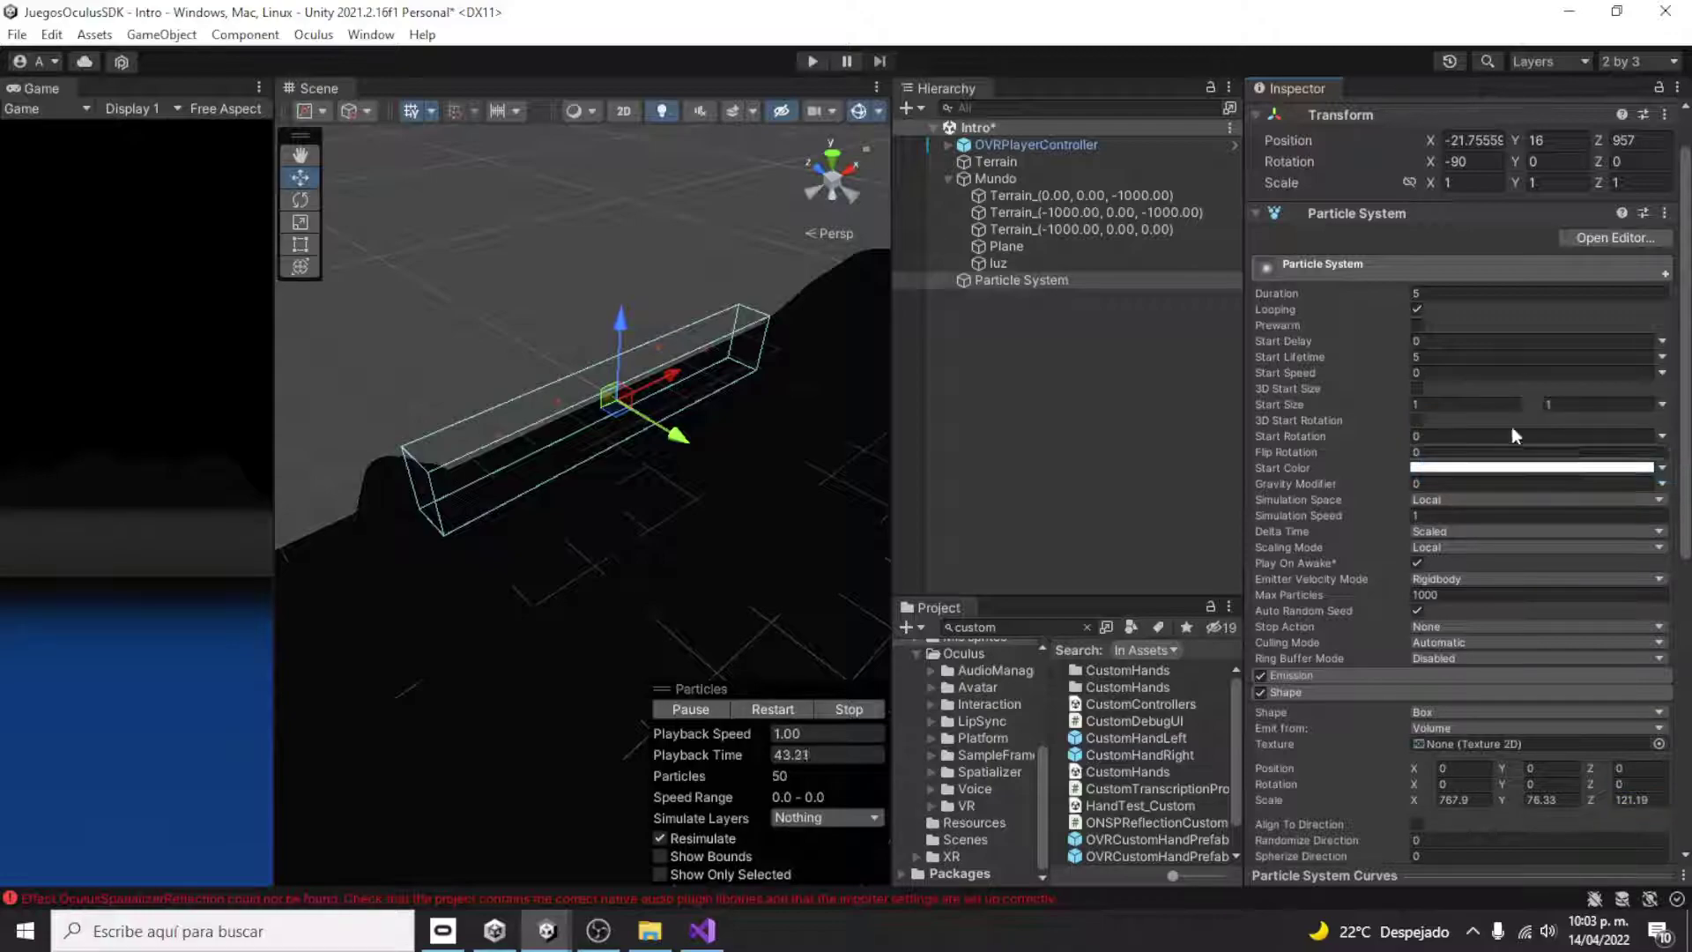
{"action": "type", "text": "500"}
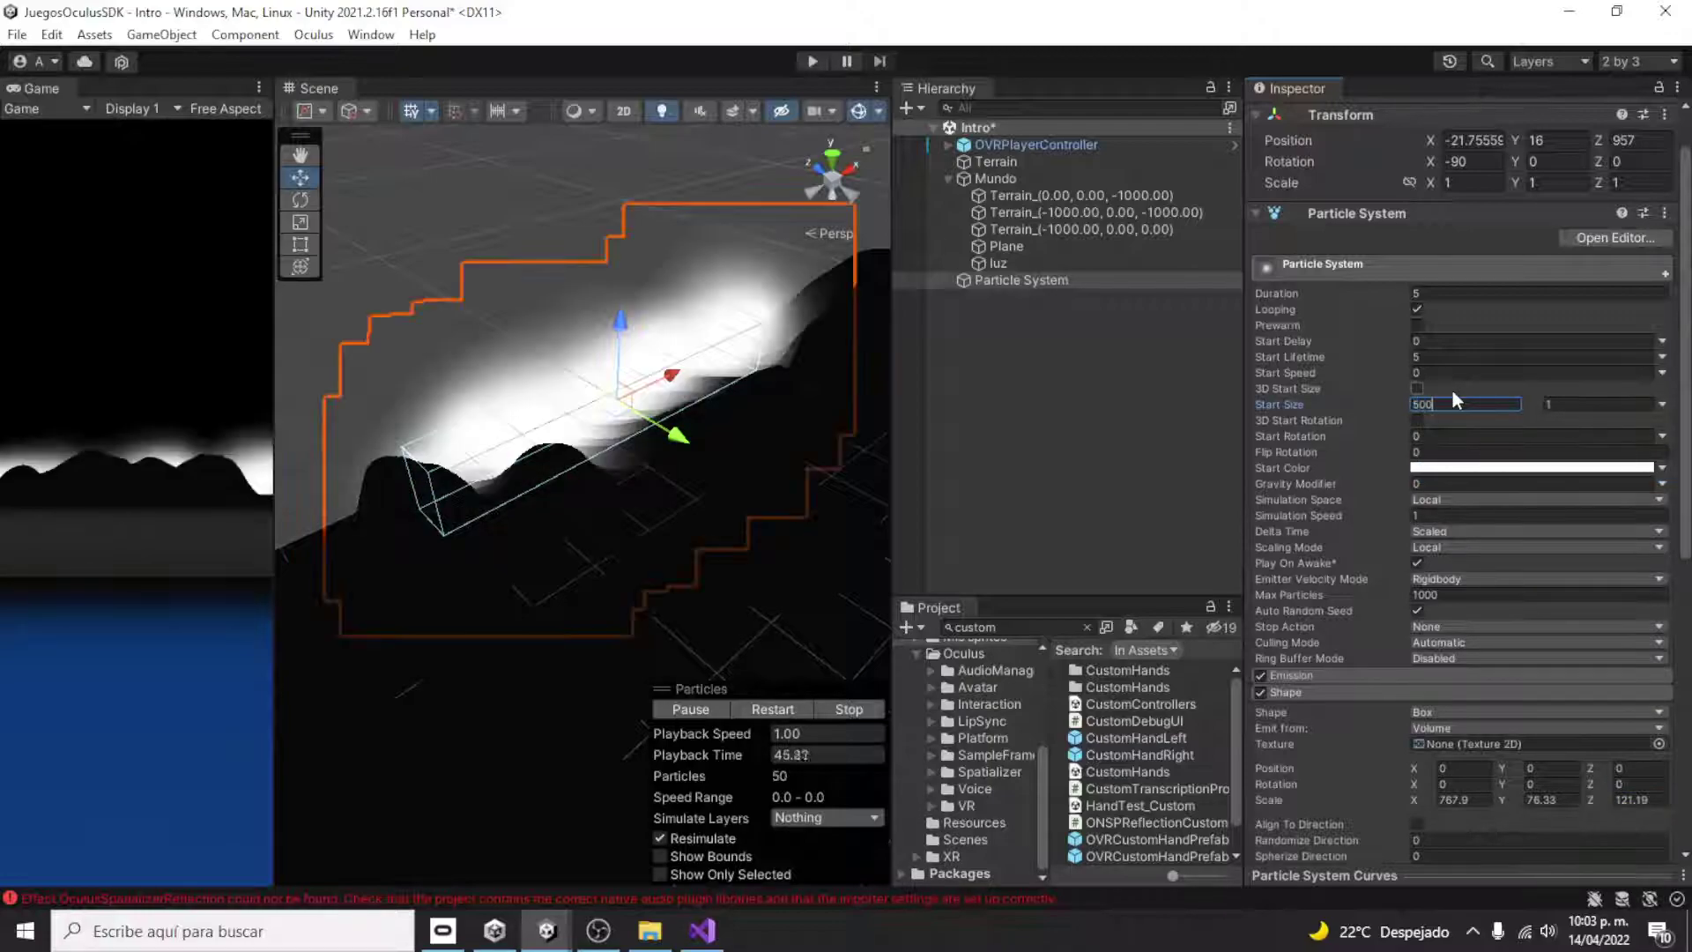
{"action": "left_click", "coordinate": [1586, 404]}
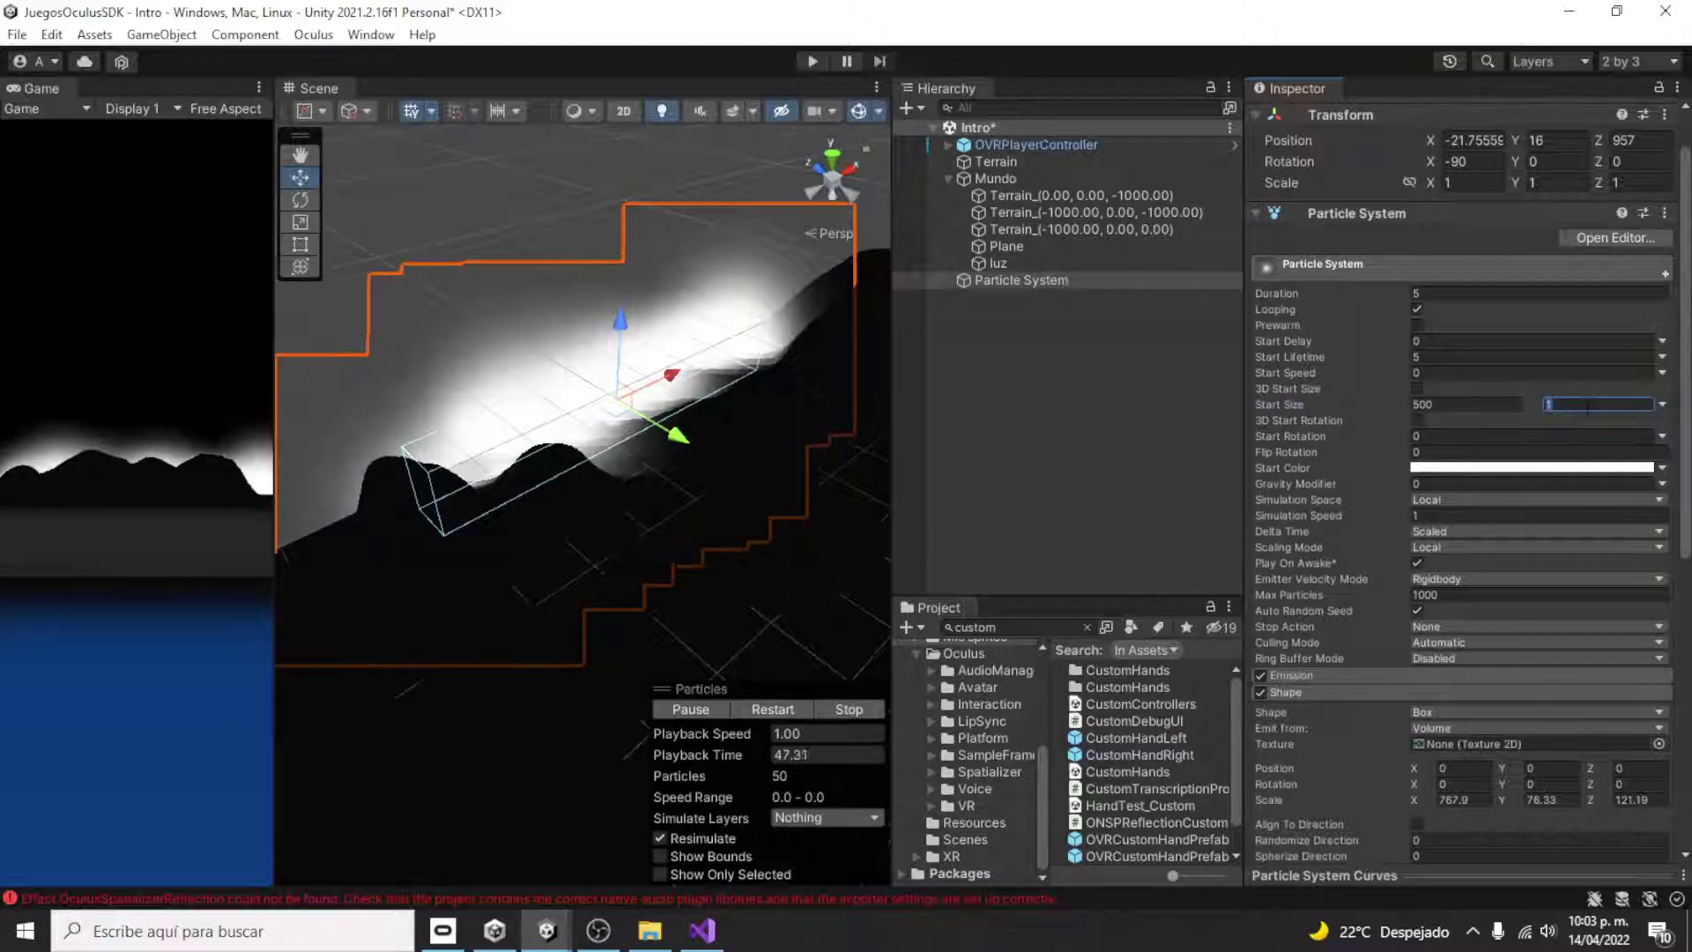
{"action": "type", "text": "800"}
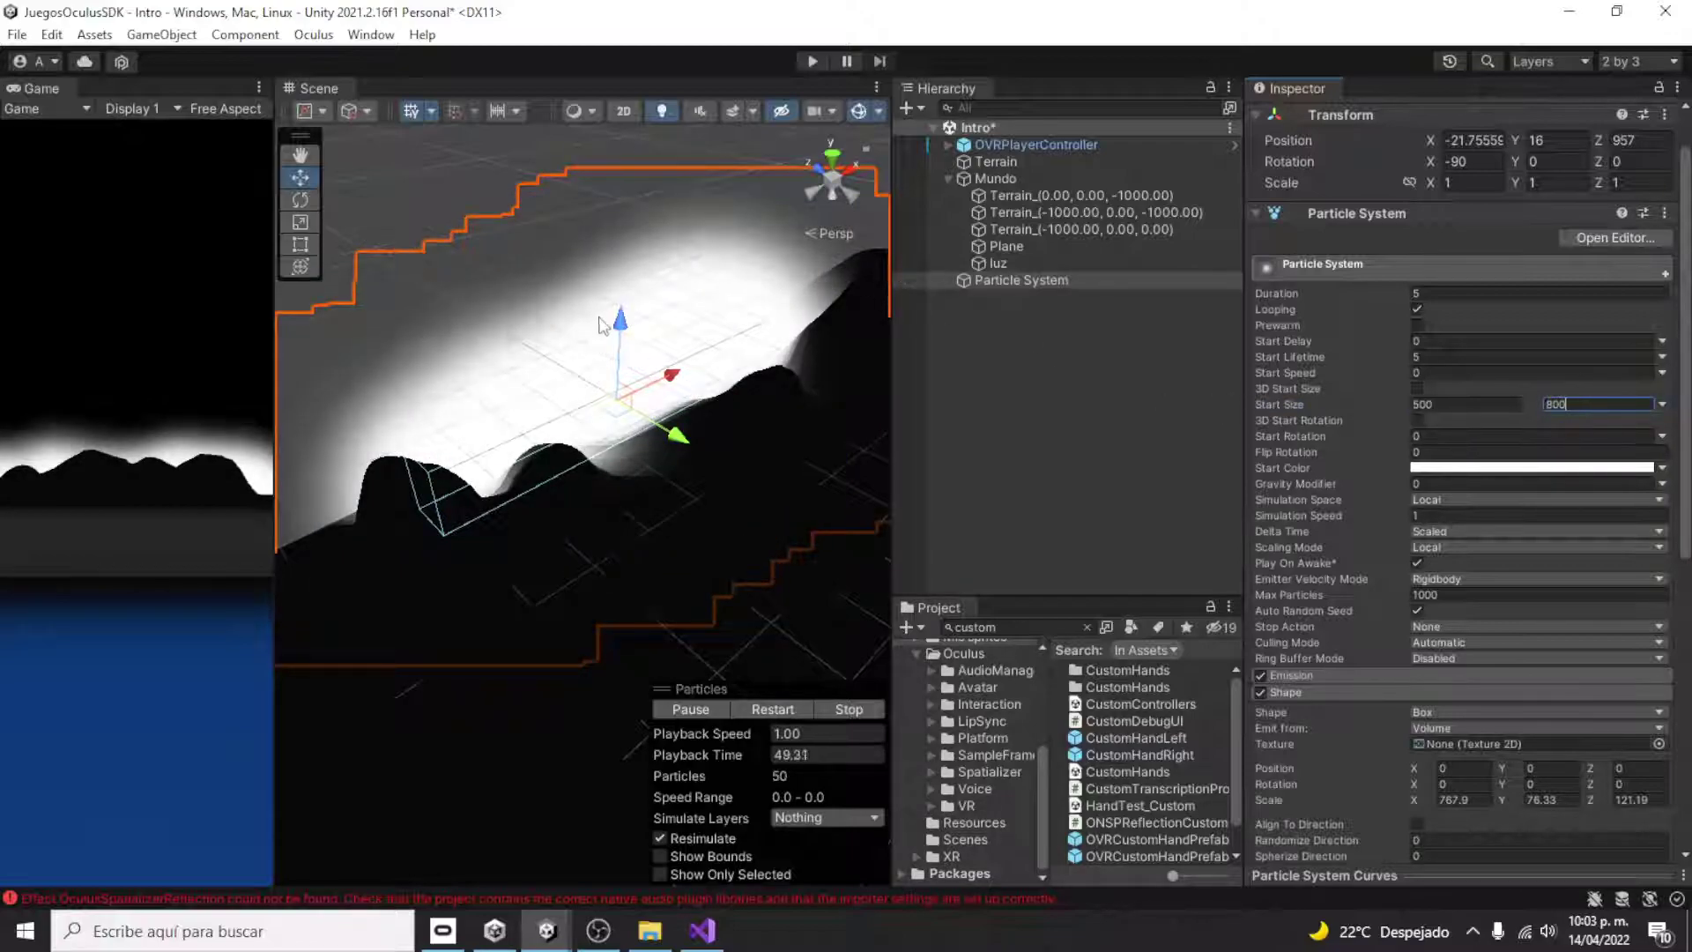
{"action": "mouse_move", "coordinate": [619, 327]}
{"action": "left_mouse_down"}
{"action": "mouse_move", "coordinate": [577, 255]}
{"action": "mouse_move", "coordinate": [582, 280]}
{"action": "left_mouse_up"}
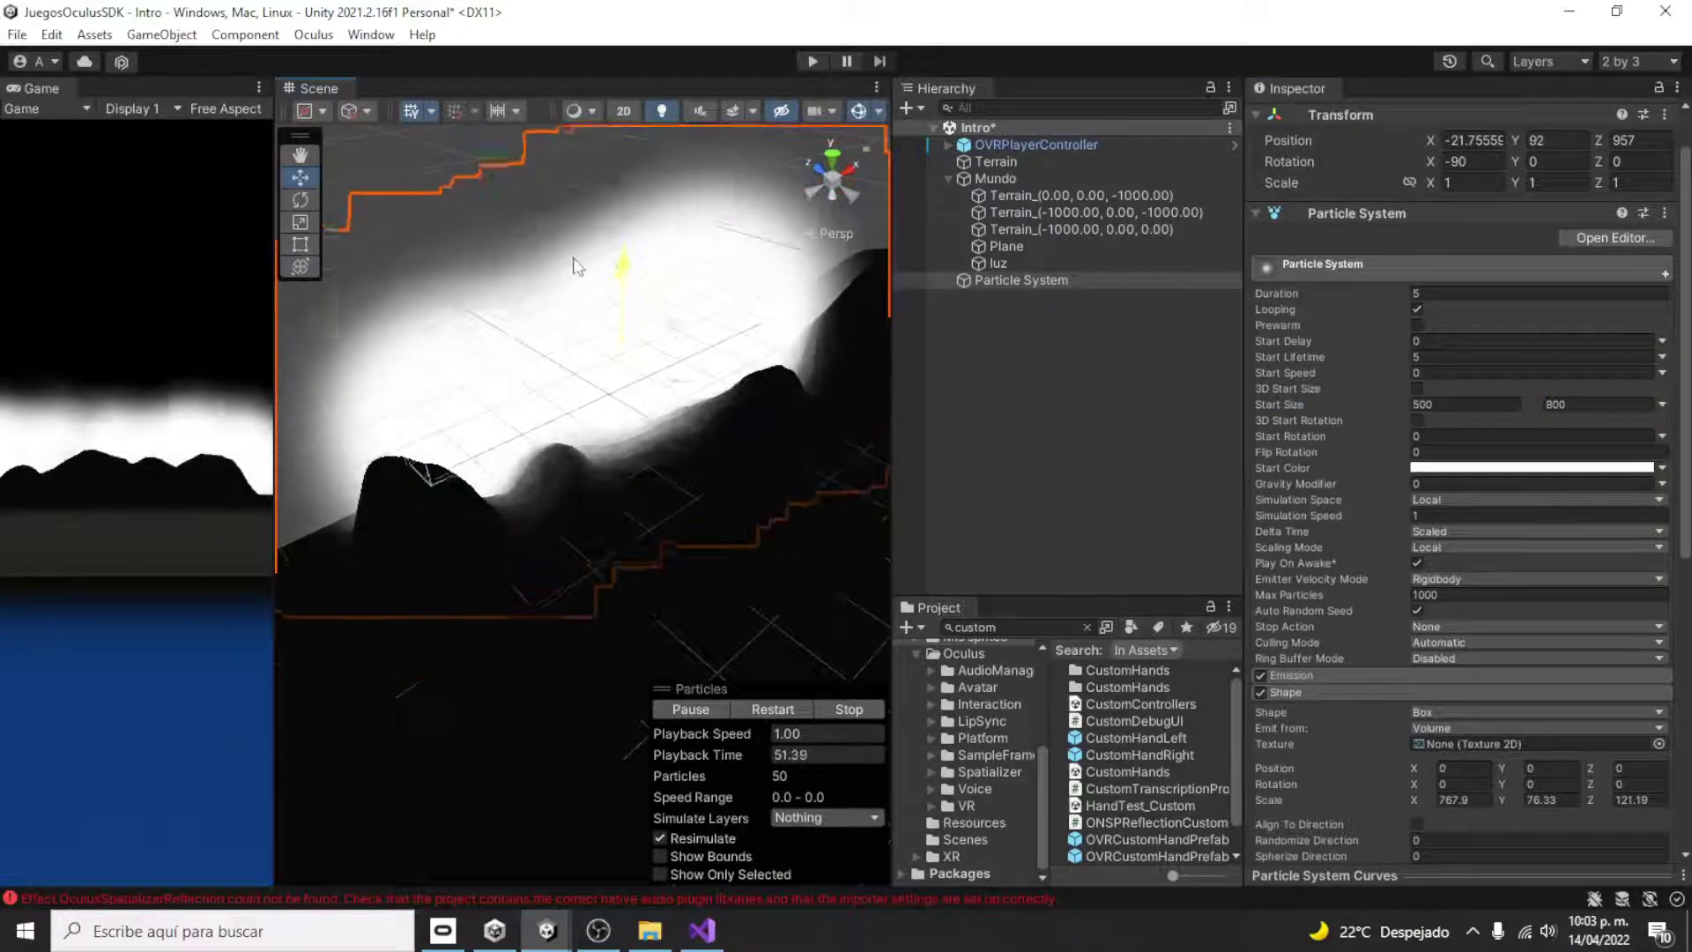
{"action": "left_click", "coordinate": [1416, 389]}
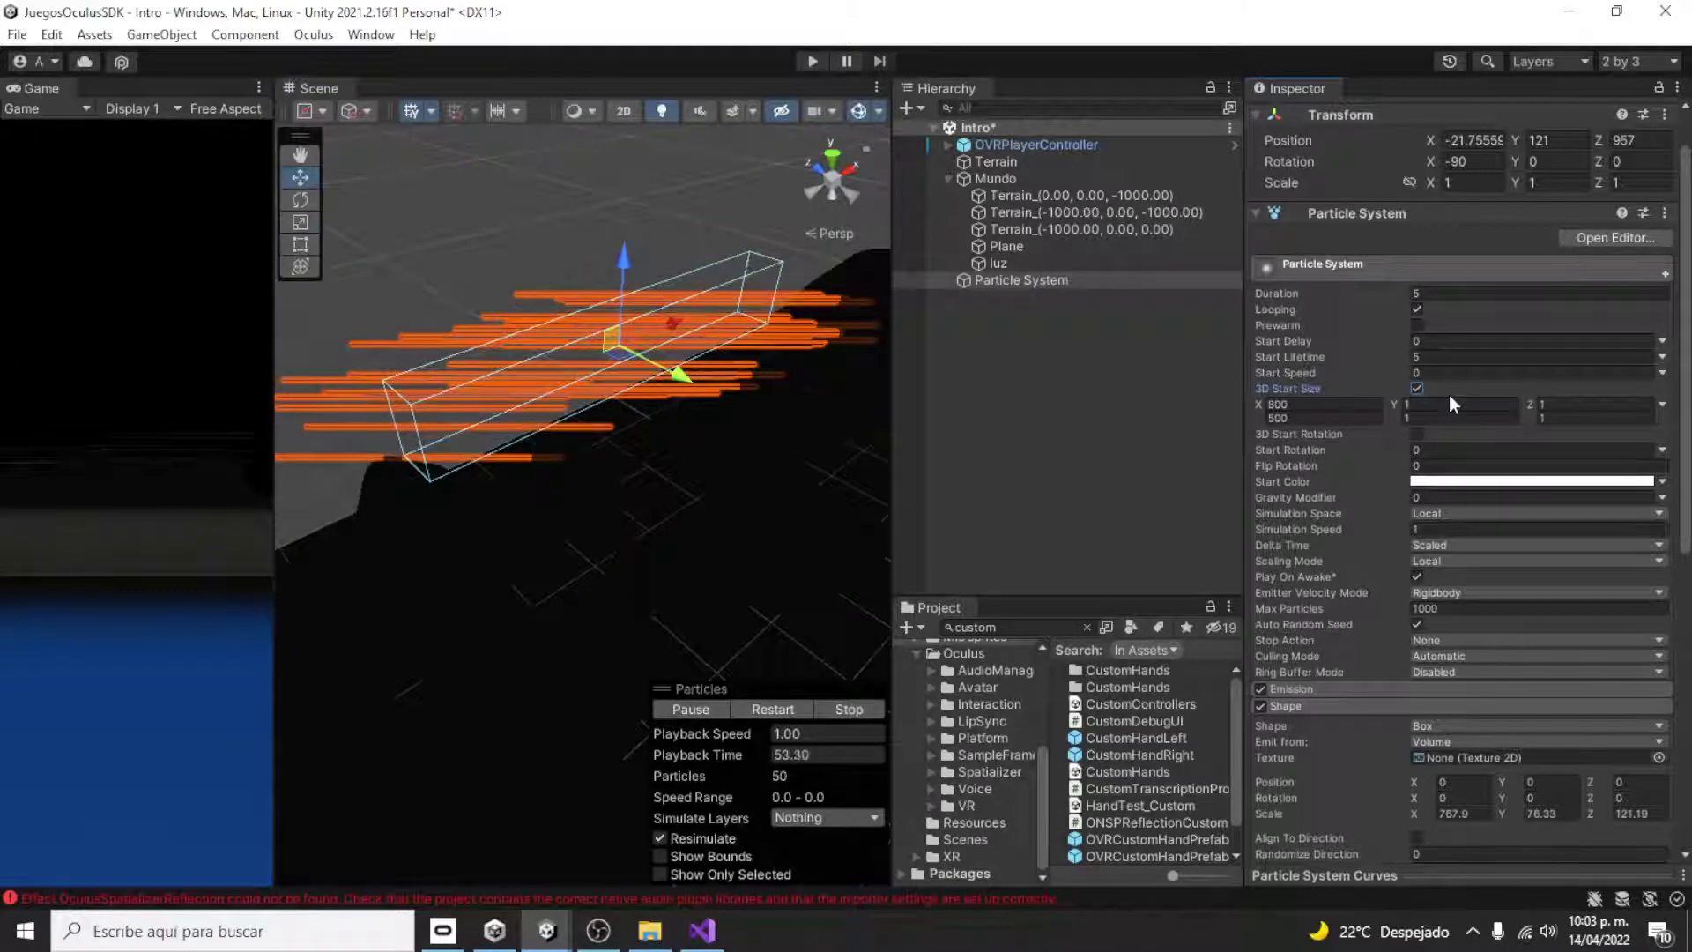
{"action": "left_click", "coordinate": [1417, 389]}
{"action": "double_click", "coordinate": [1457, 404]}
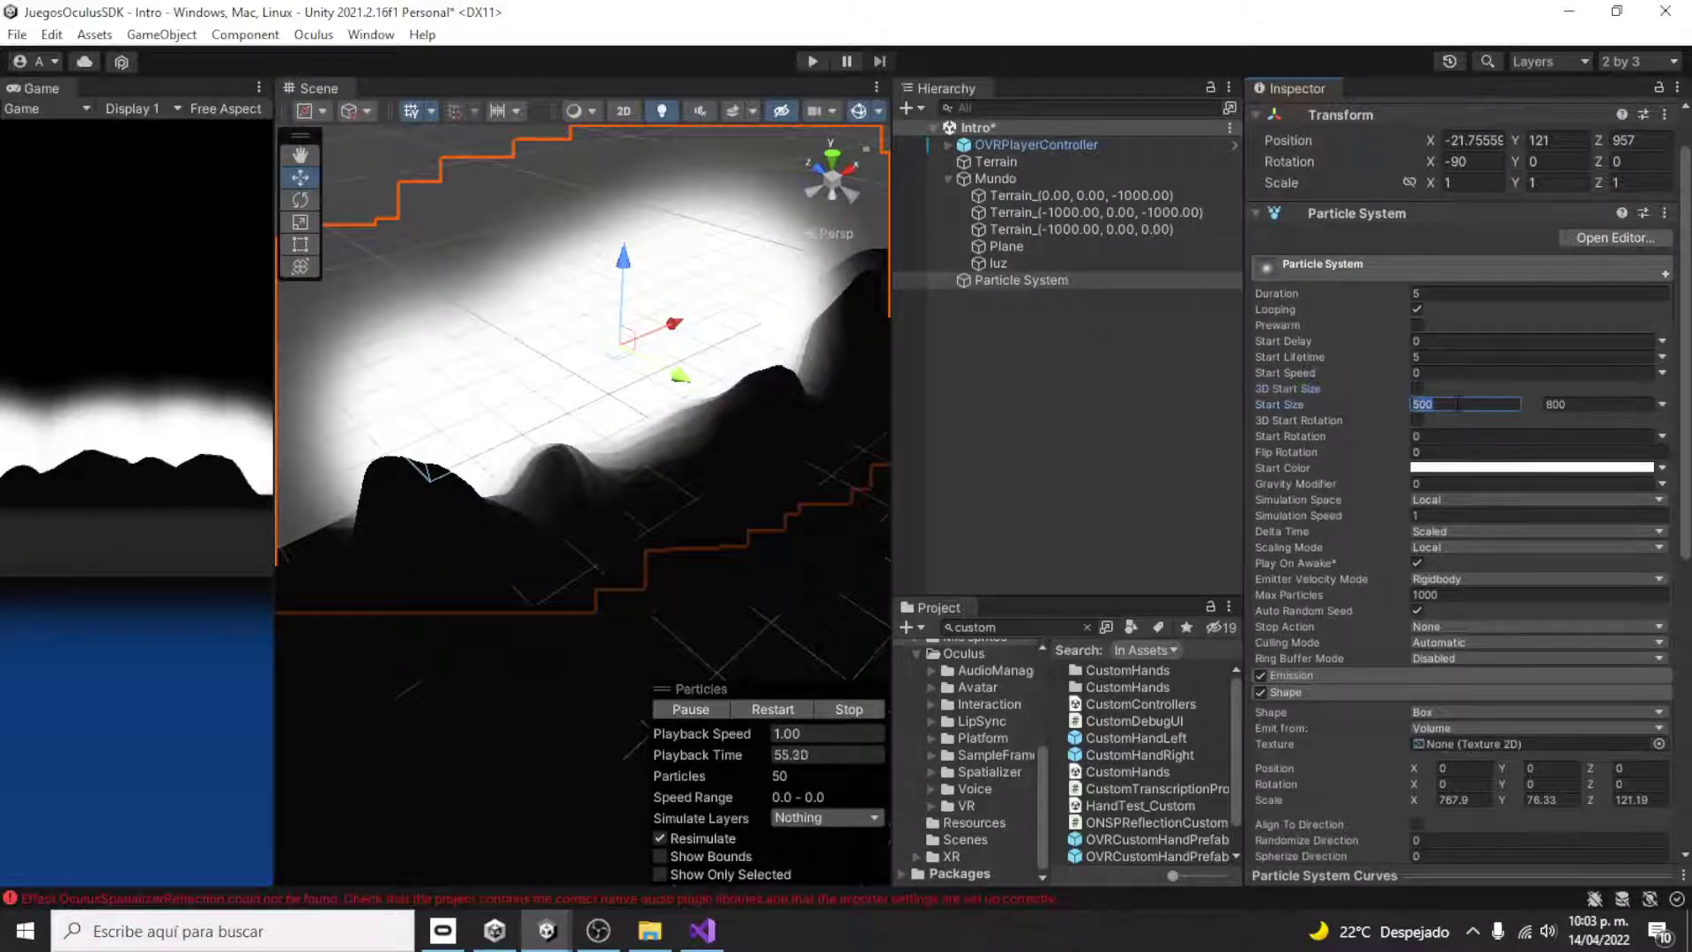
{"action": "type", "text": "300"}
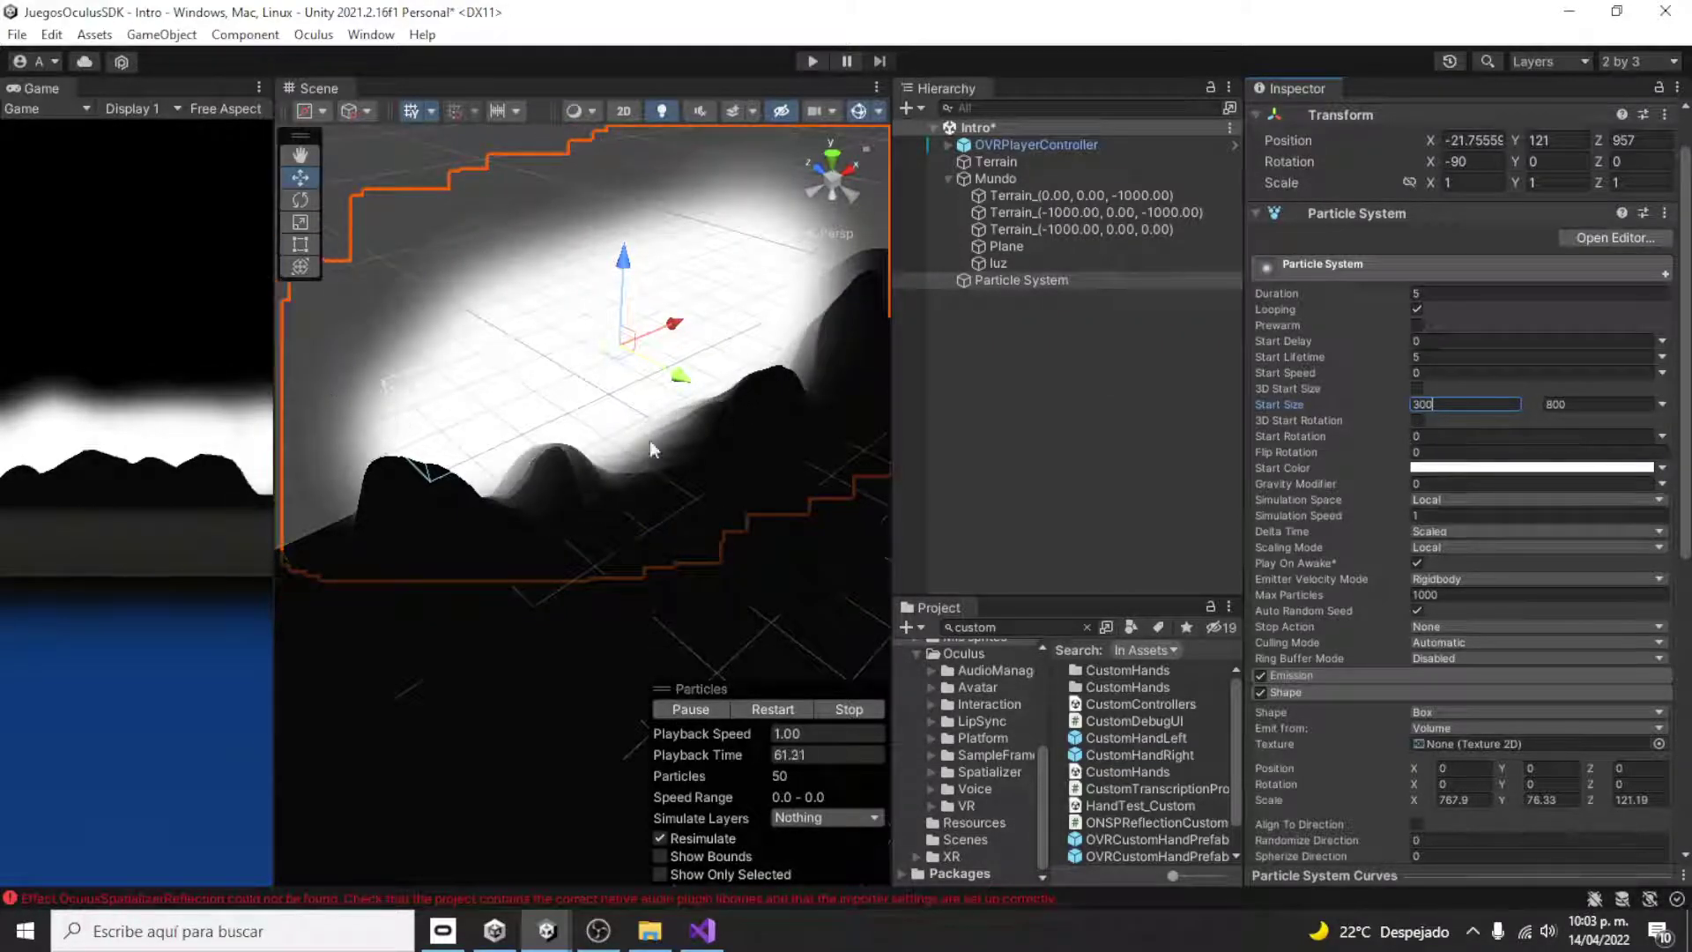
- Drag the particle system down to about Y -5
{"action": "left_click_drag", "start_coordinate": [624, 267], "coordinate": [620, 344]}
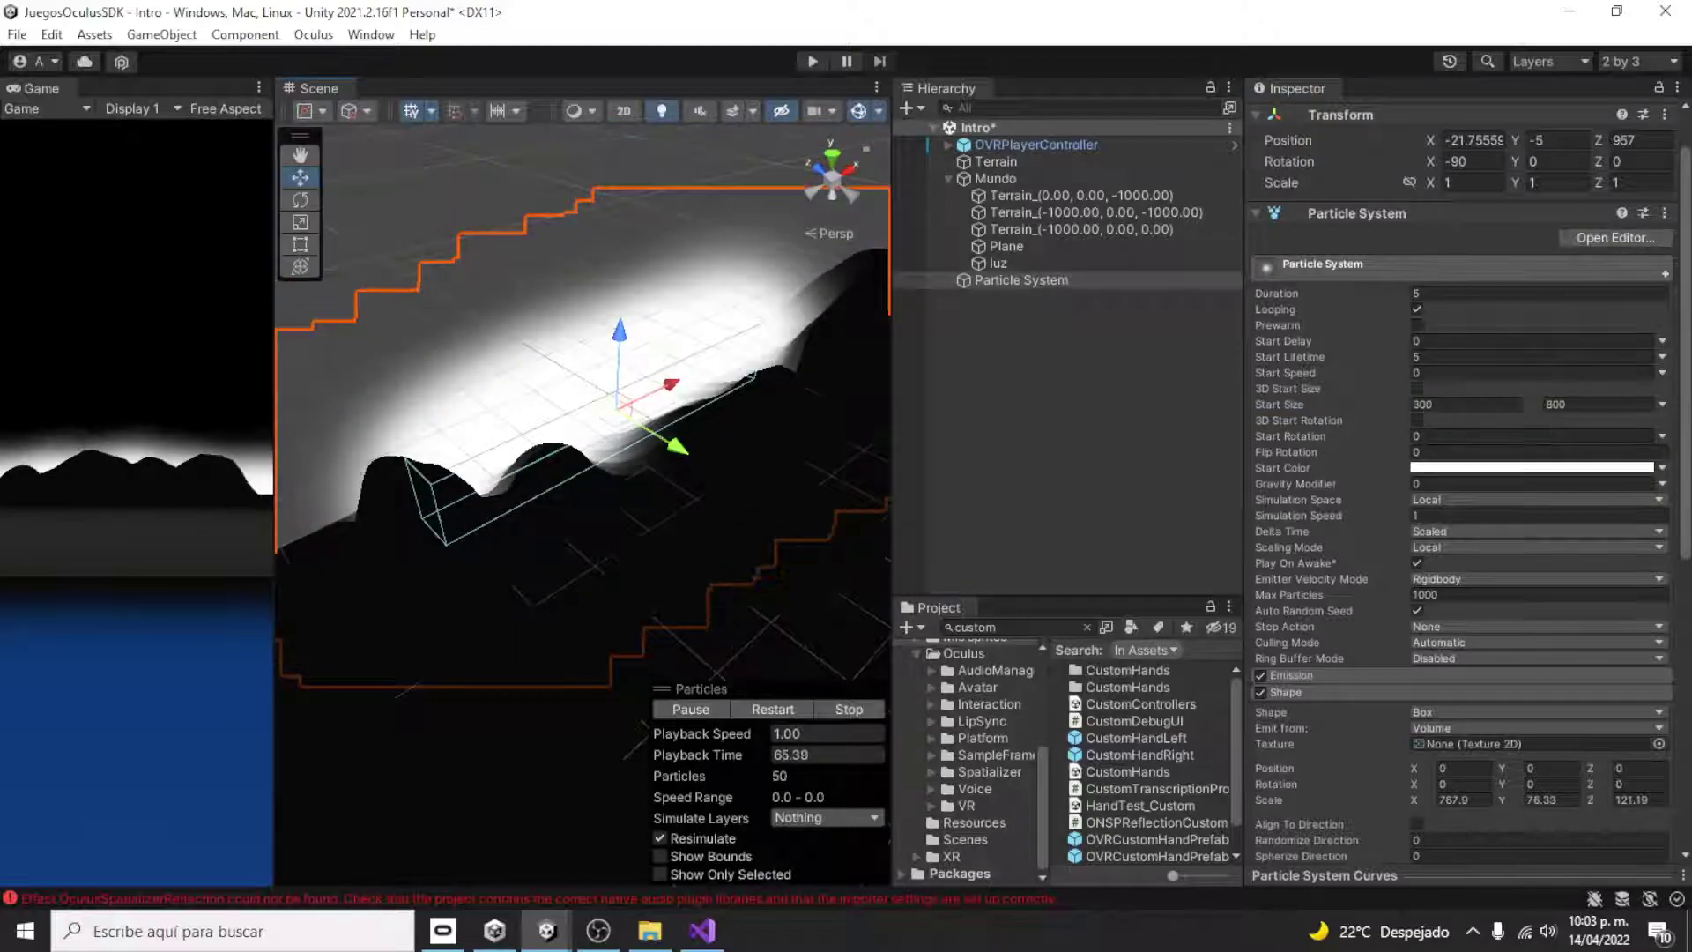
{"action": "scroll", "coordinate": [1495, 425], "scroll_direction": "down", "scroll_amount": 5}
{"action": "scroll", "coordinate": [1401, 500], "scroll_direction": "down", "scroll_amount": 10}
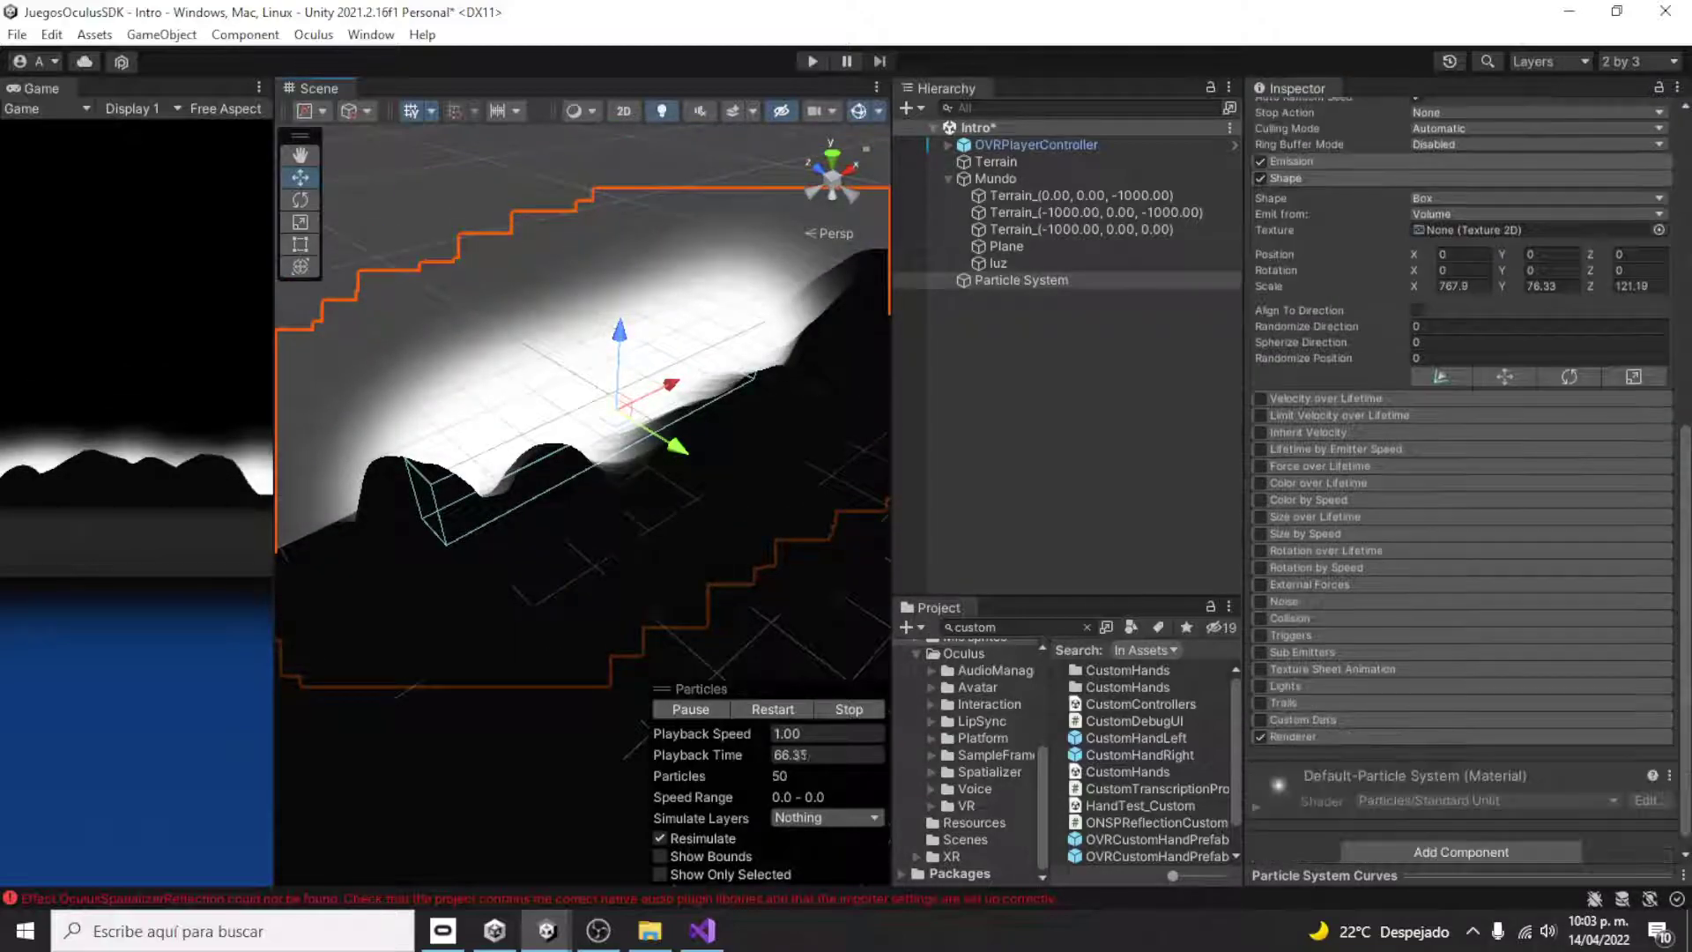
- Enable Color over Lifetime with alpha 0 at both ends and opaque keys at 27.9% and 64.7%
{"action": "left_click", "coordinate": [1261, 483]}
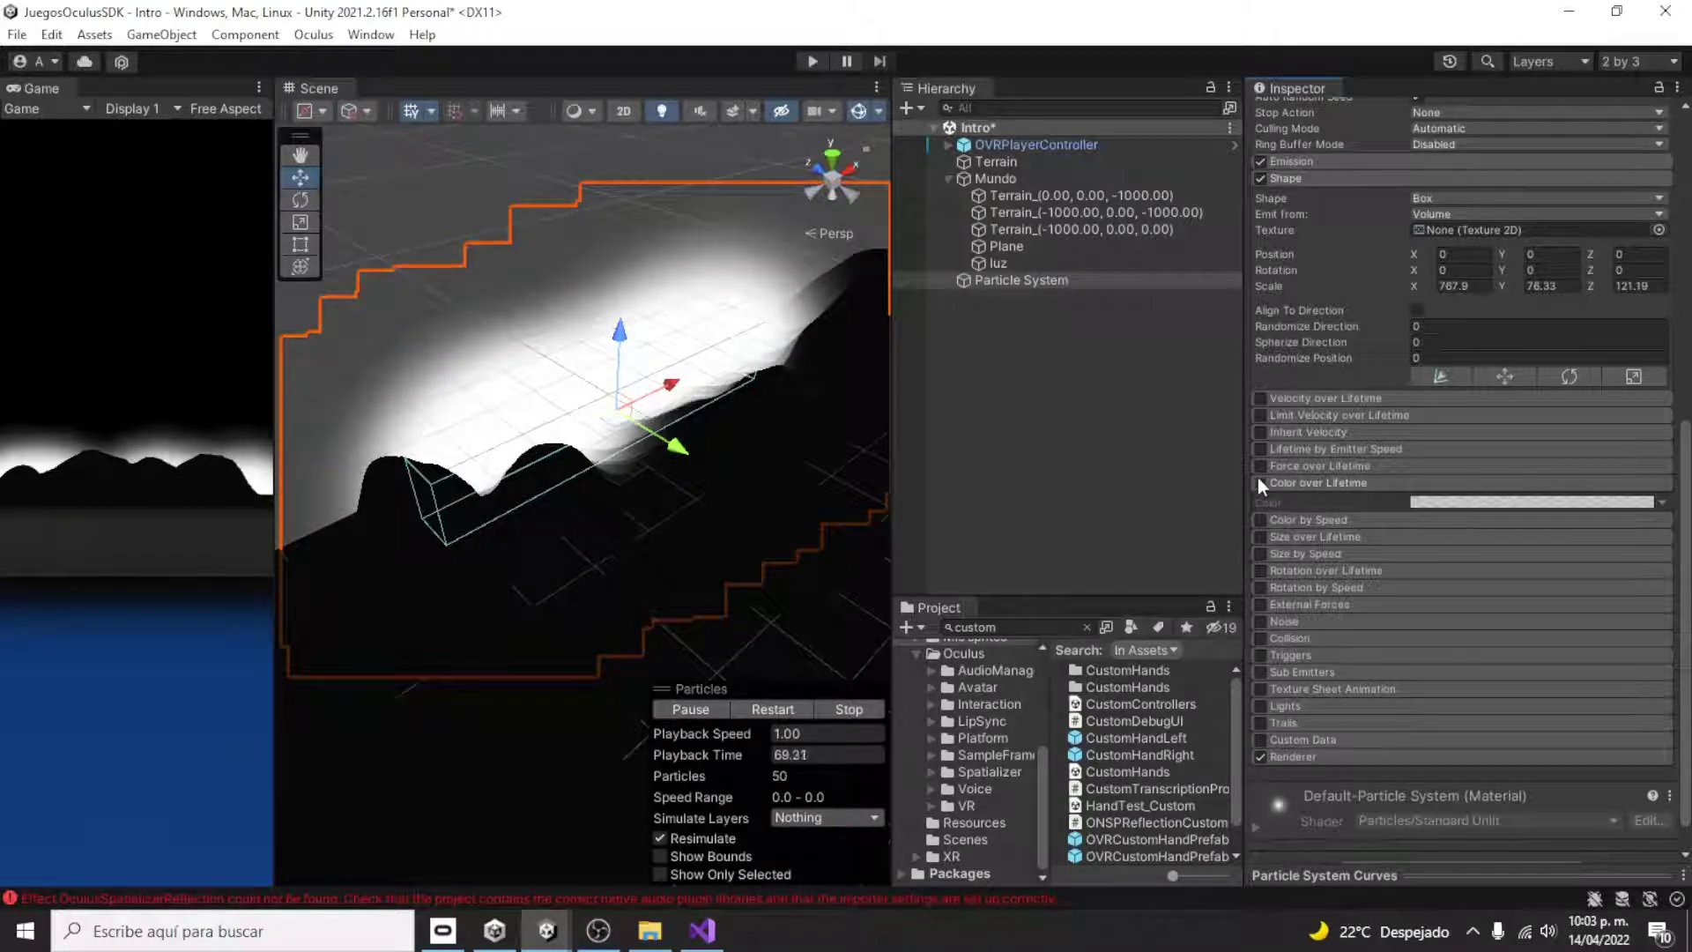
{"action": "left_click", "coordinate": [1414, 502]}
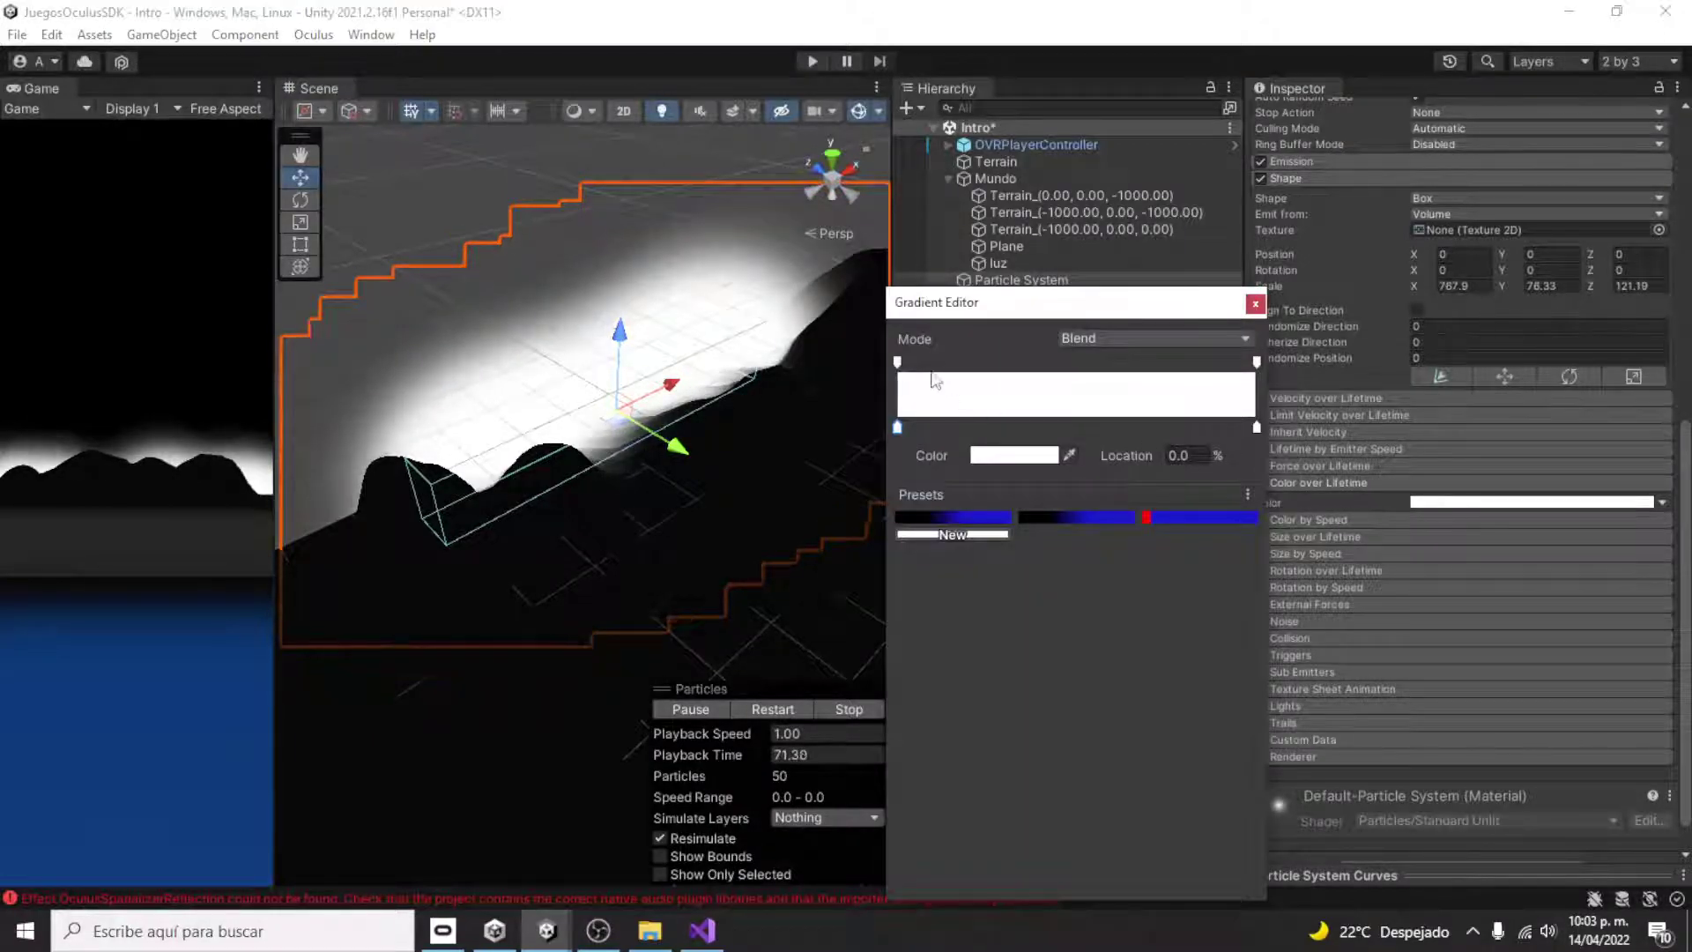
{"action": "left_click", "coordinate": [897, 361]}
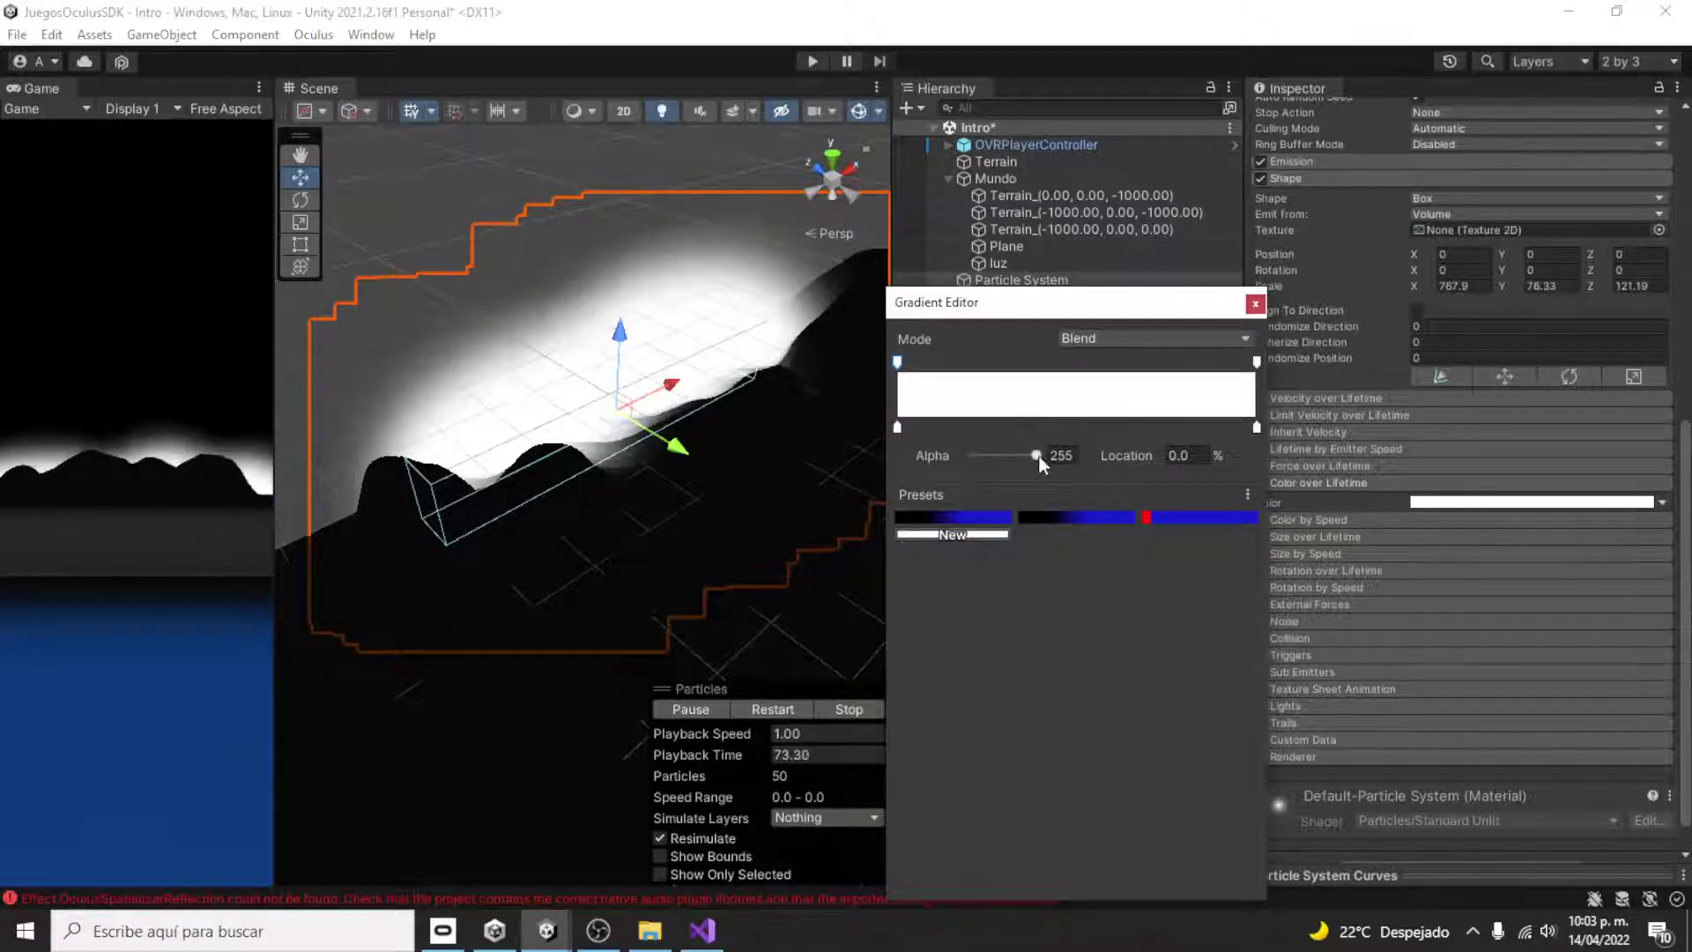
{"action": "left_click_drag", "start_coordinate": [1039, 456], "coordinate": [929, 452]}
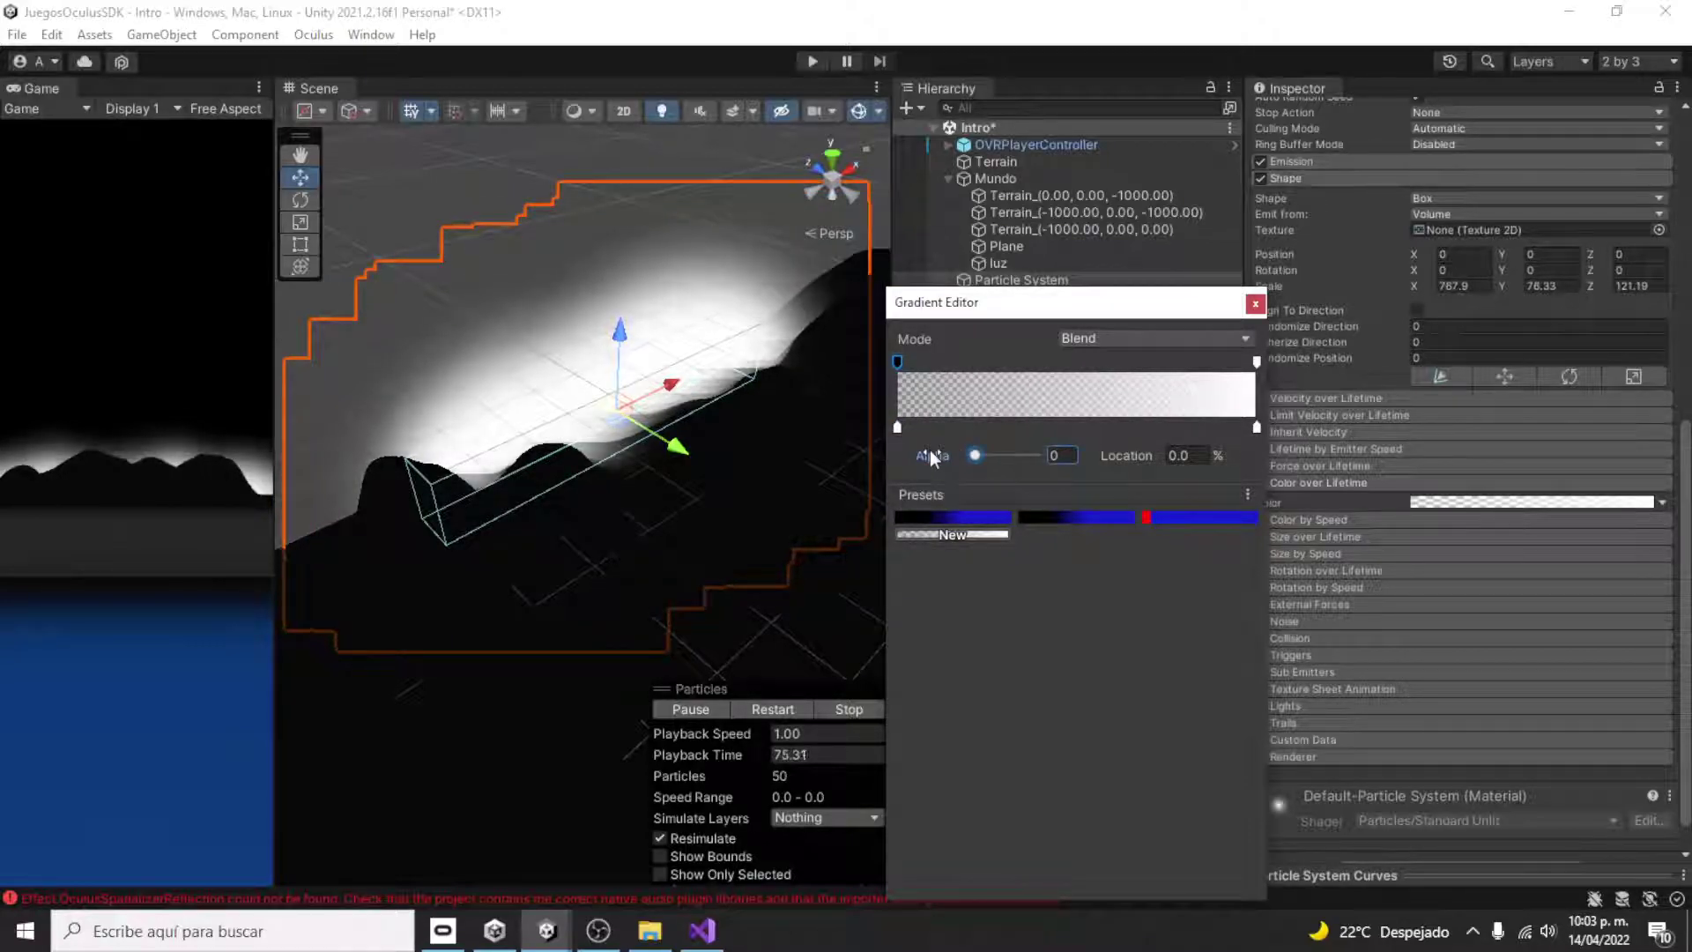
{"action": "left_click", "coordinate": [997, 361]}
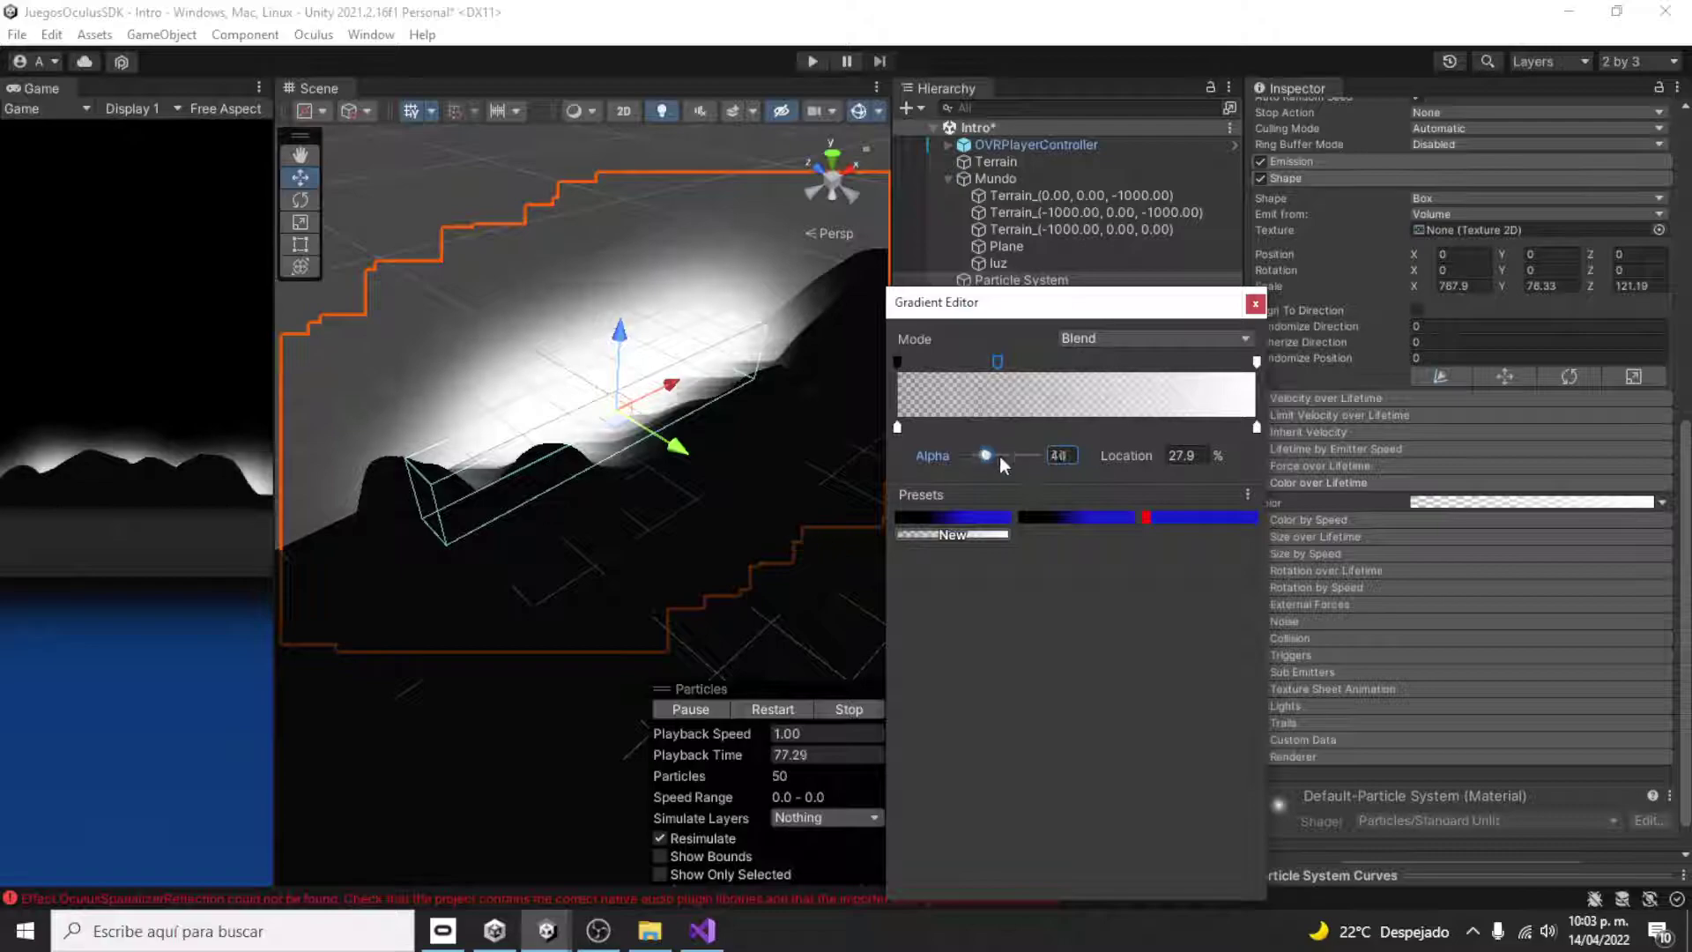
{"action": "left_click_drag", "start_coordinate": [999, 456], "coordinate": [1101, 414]}
{"action": "left_click", "coordinate": [1129, 361]}
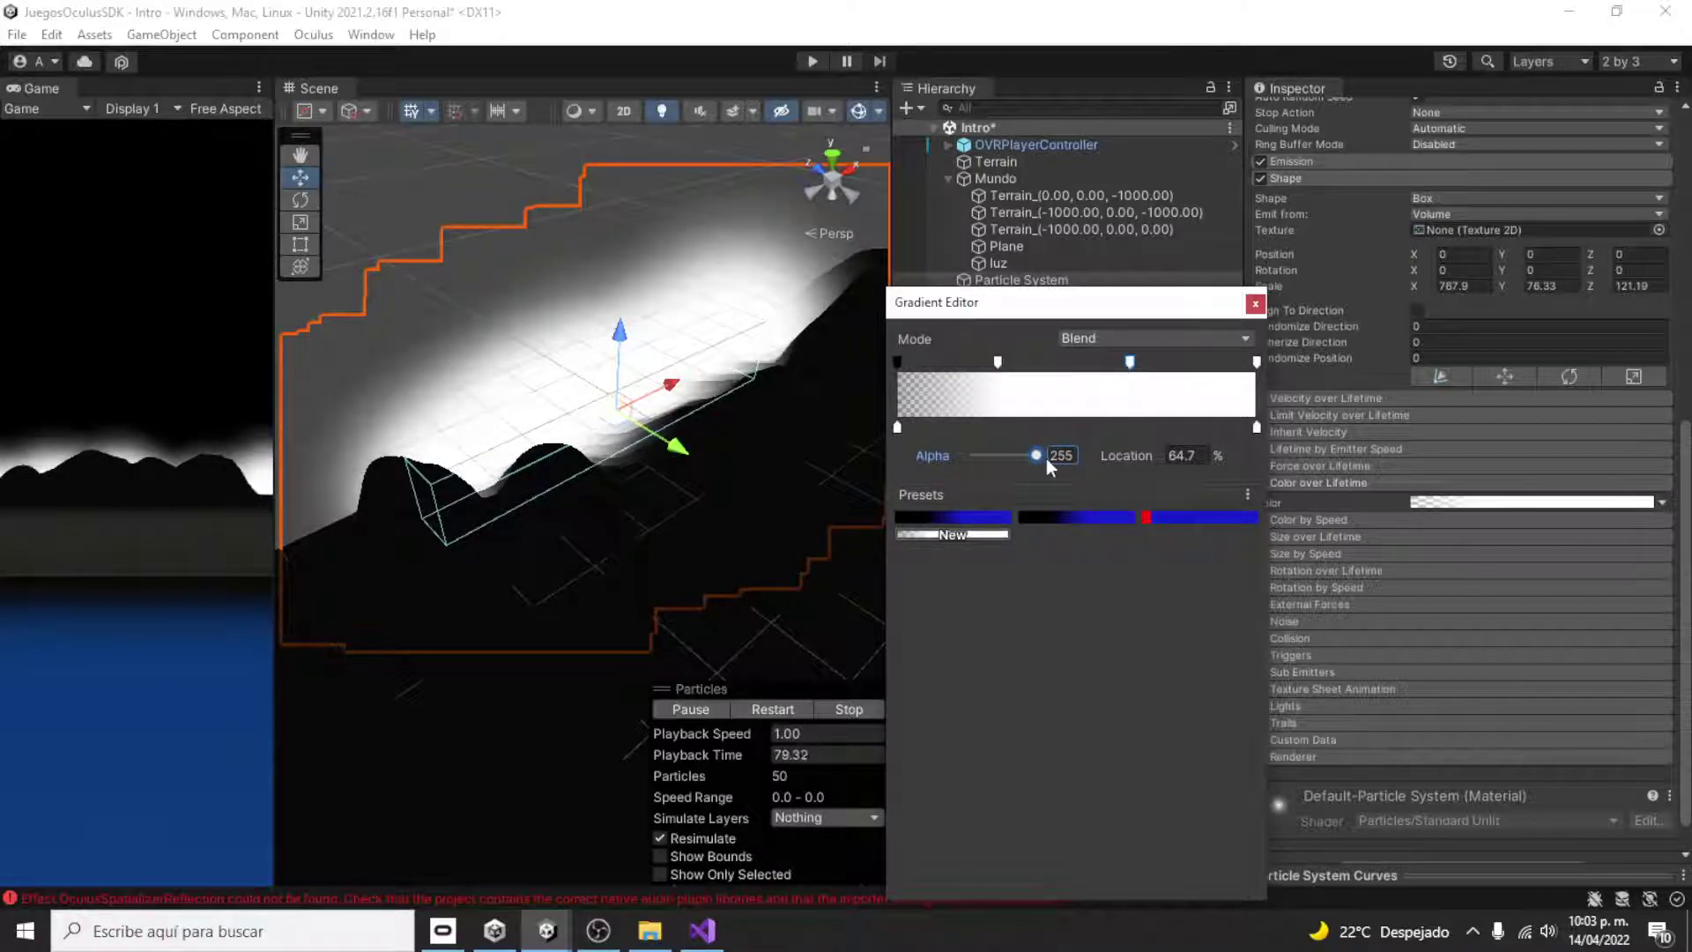
{"action": "left_click", "coordinate": [1257, 361]}
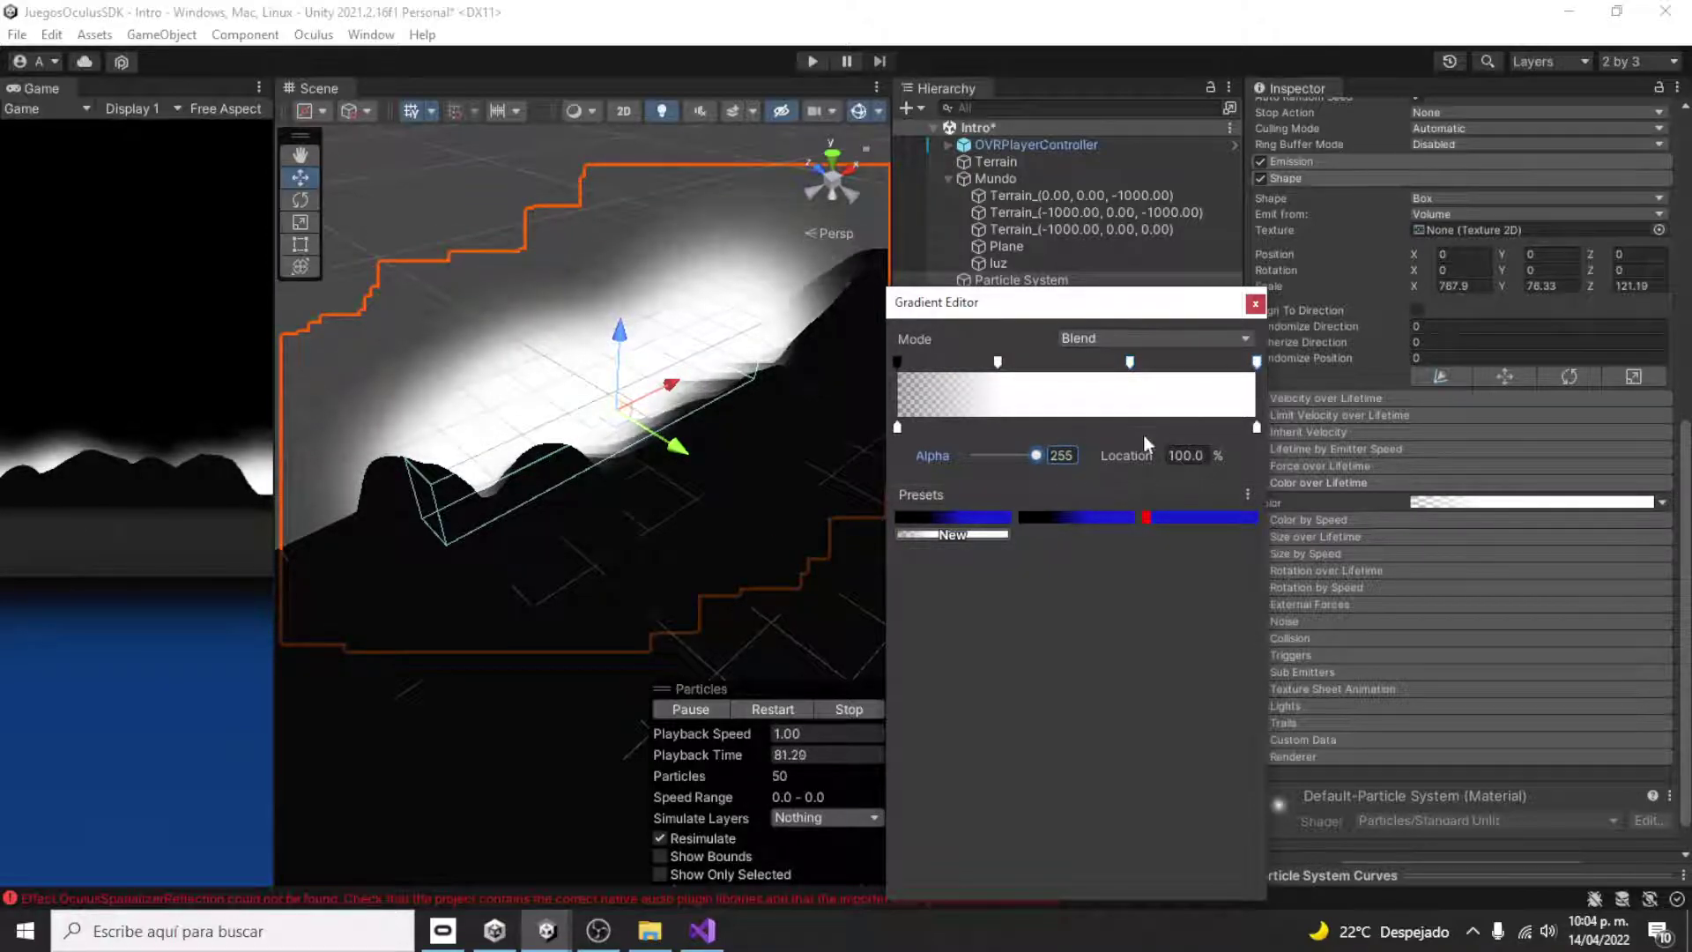
{"action": "left_click_drag", "start_coordinate": [1033, 457], "coordinate": [907, 448]}
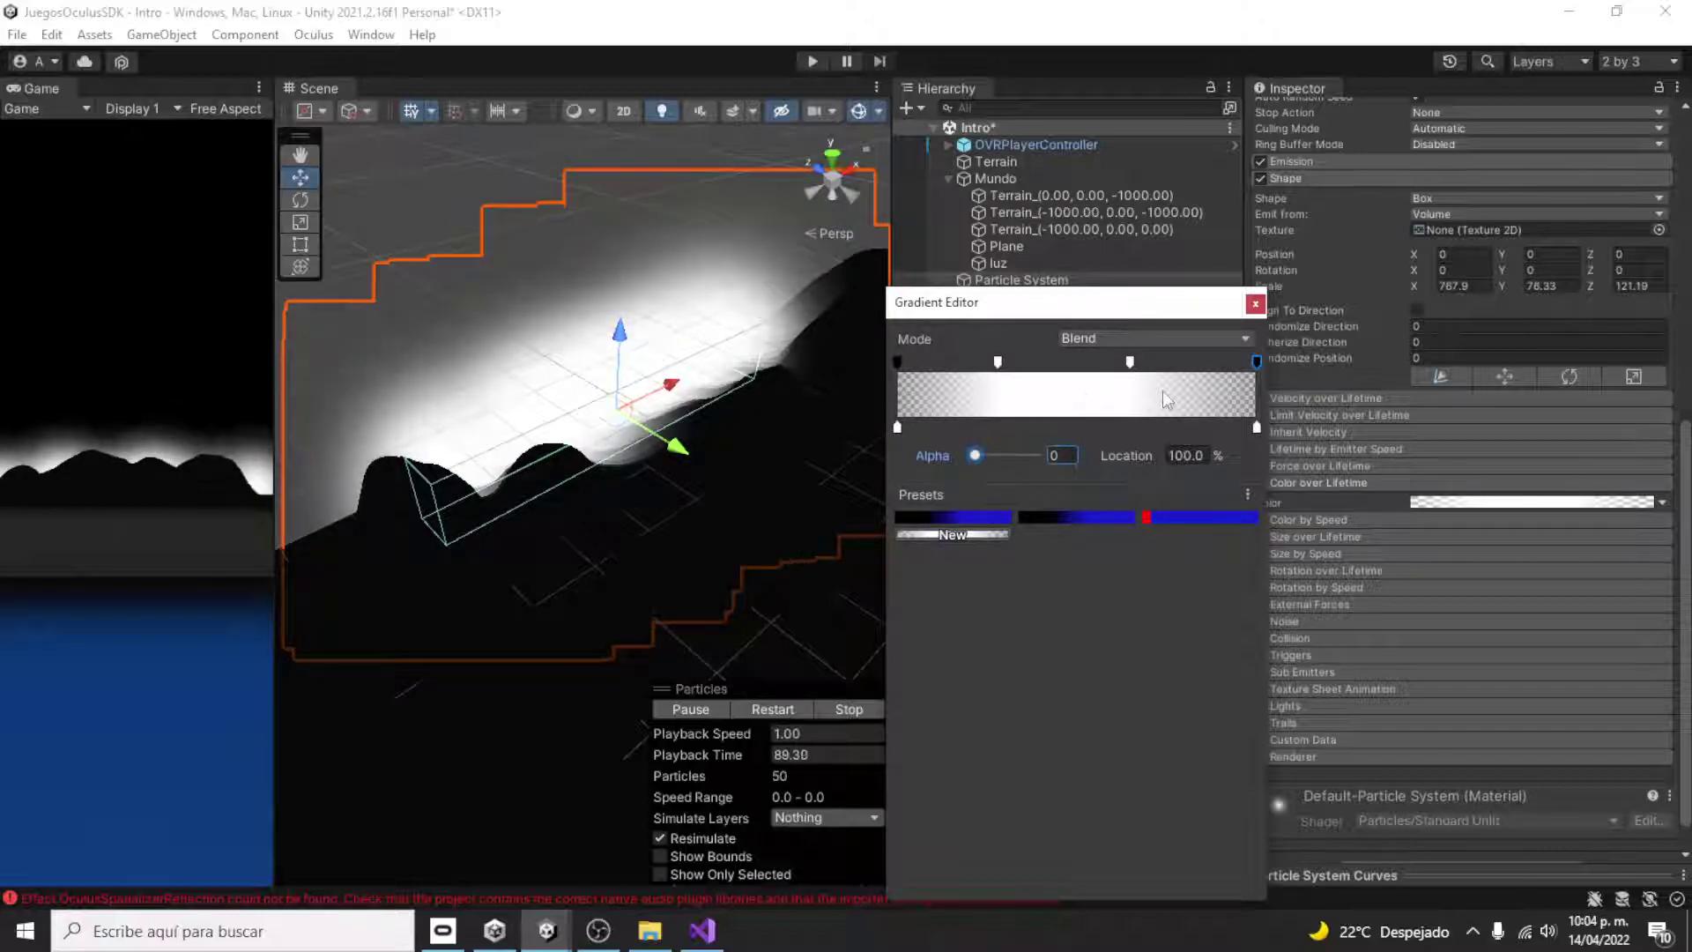
- Add a dark purple colour key to the Color over Lifetime gradient
{"action": "left_click", "coordinate": [966, 423]}
{"action": "left_click", "coordinate": [980, 455]}
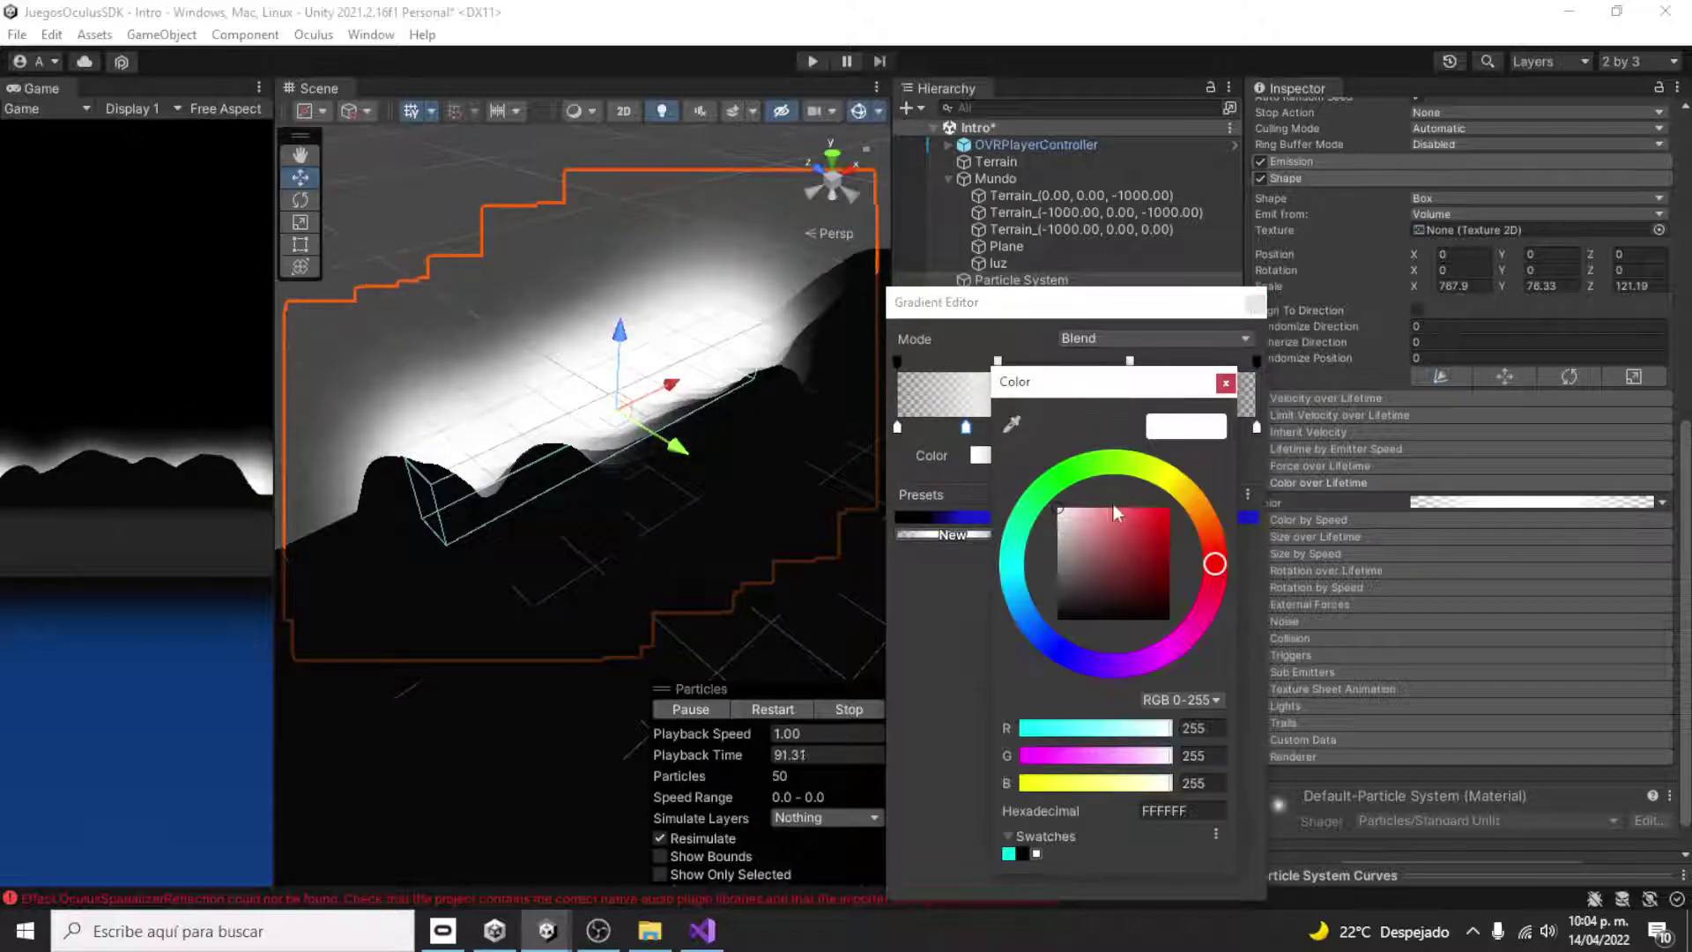
{"action": "left_click", "coordinate": [1148, 662]}
{"action": "left_click", "coordinate": [1156, 537]}
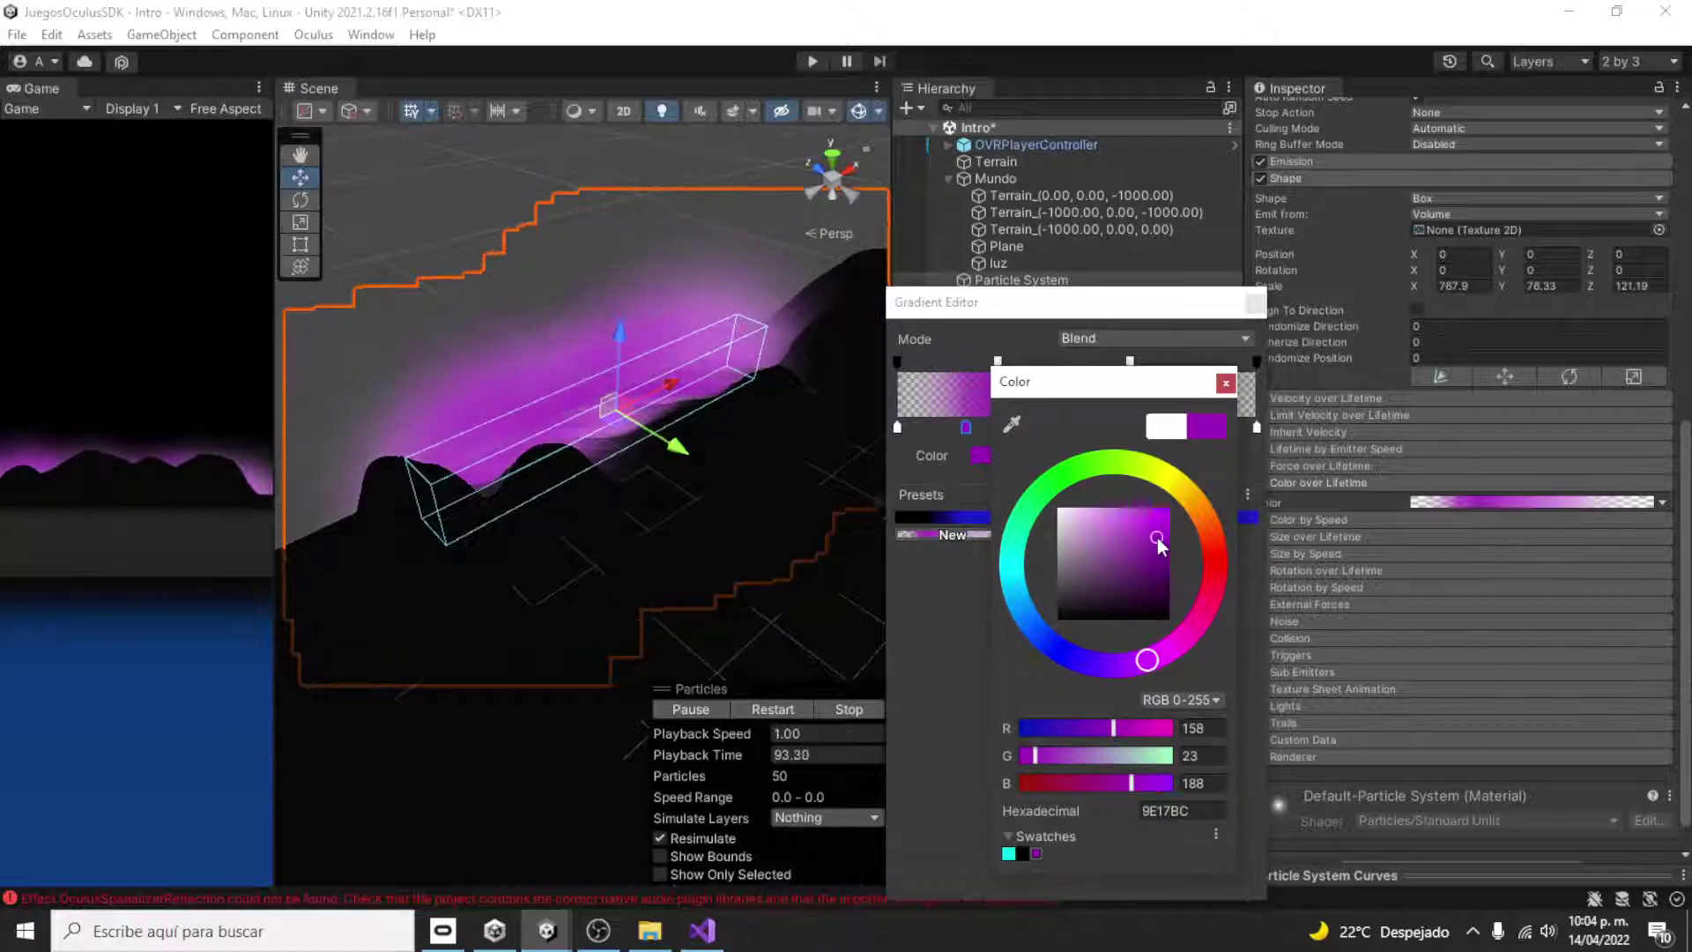
{"action": "left_click", "coordinate": [1161, 562]}
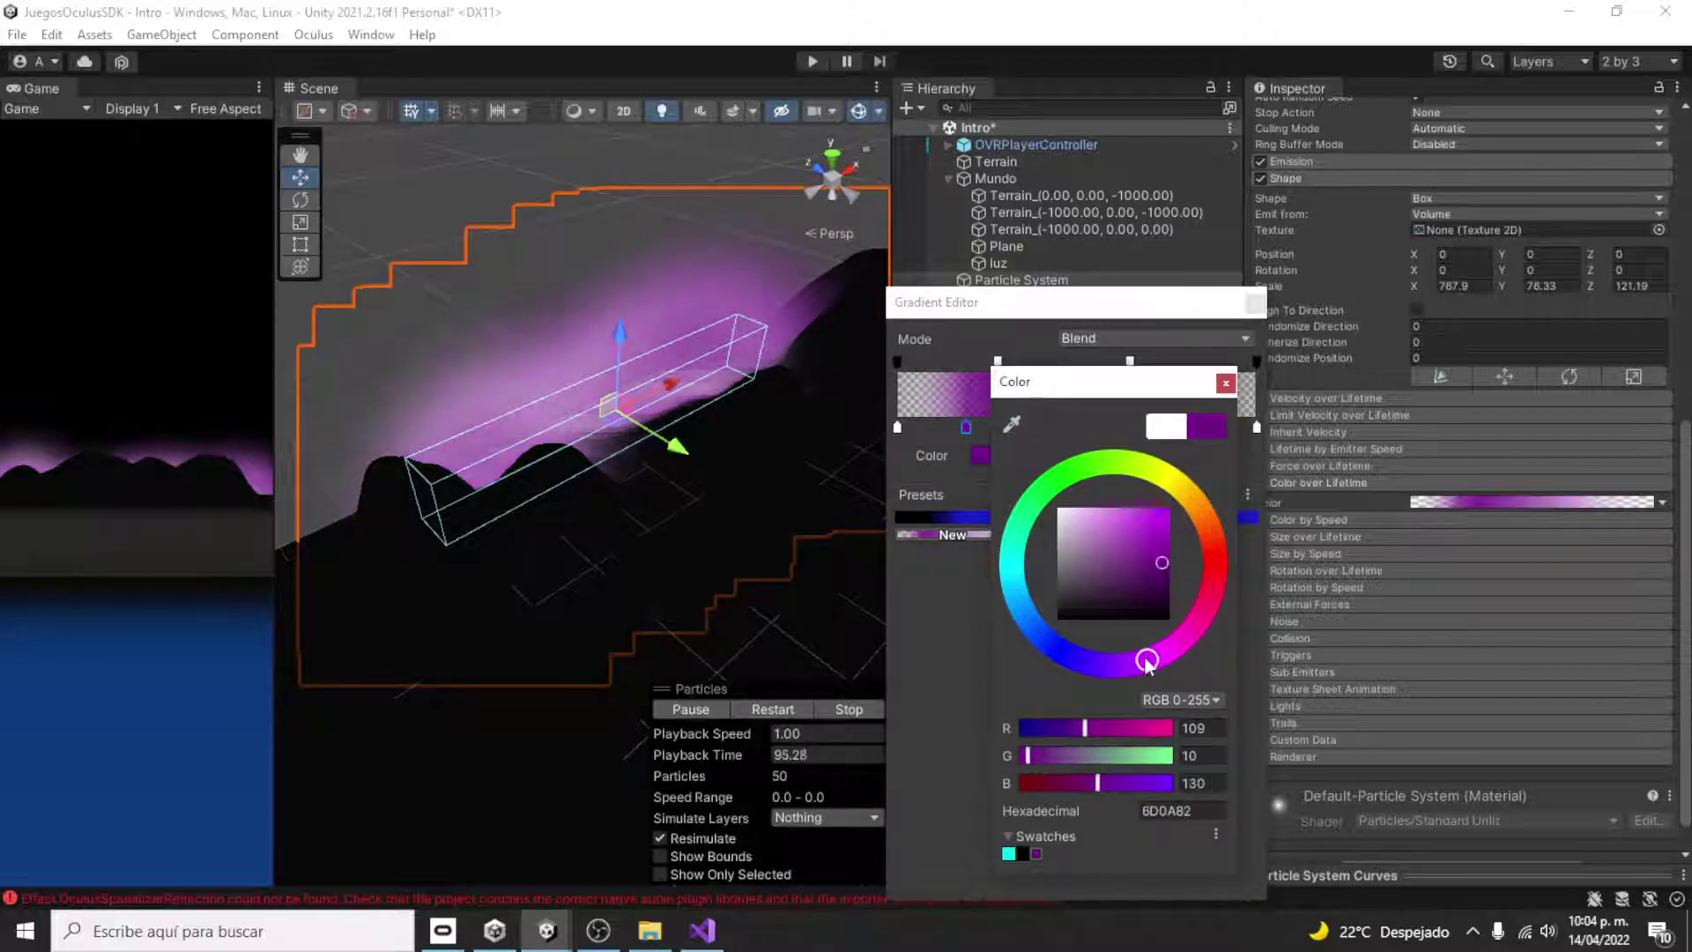
{"action": "left_click", "coordinate": [1125, 664]}
{"action": "left_click", "coordinate": [1122, 665]}
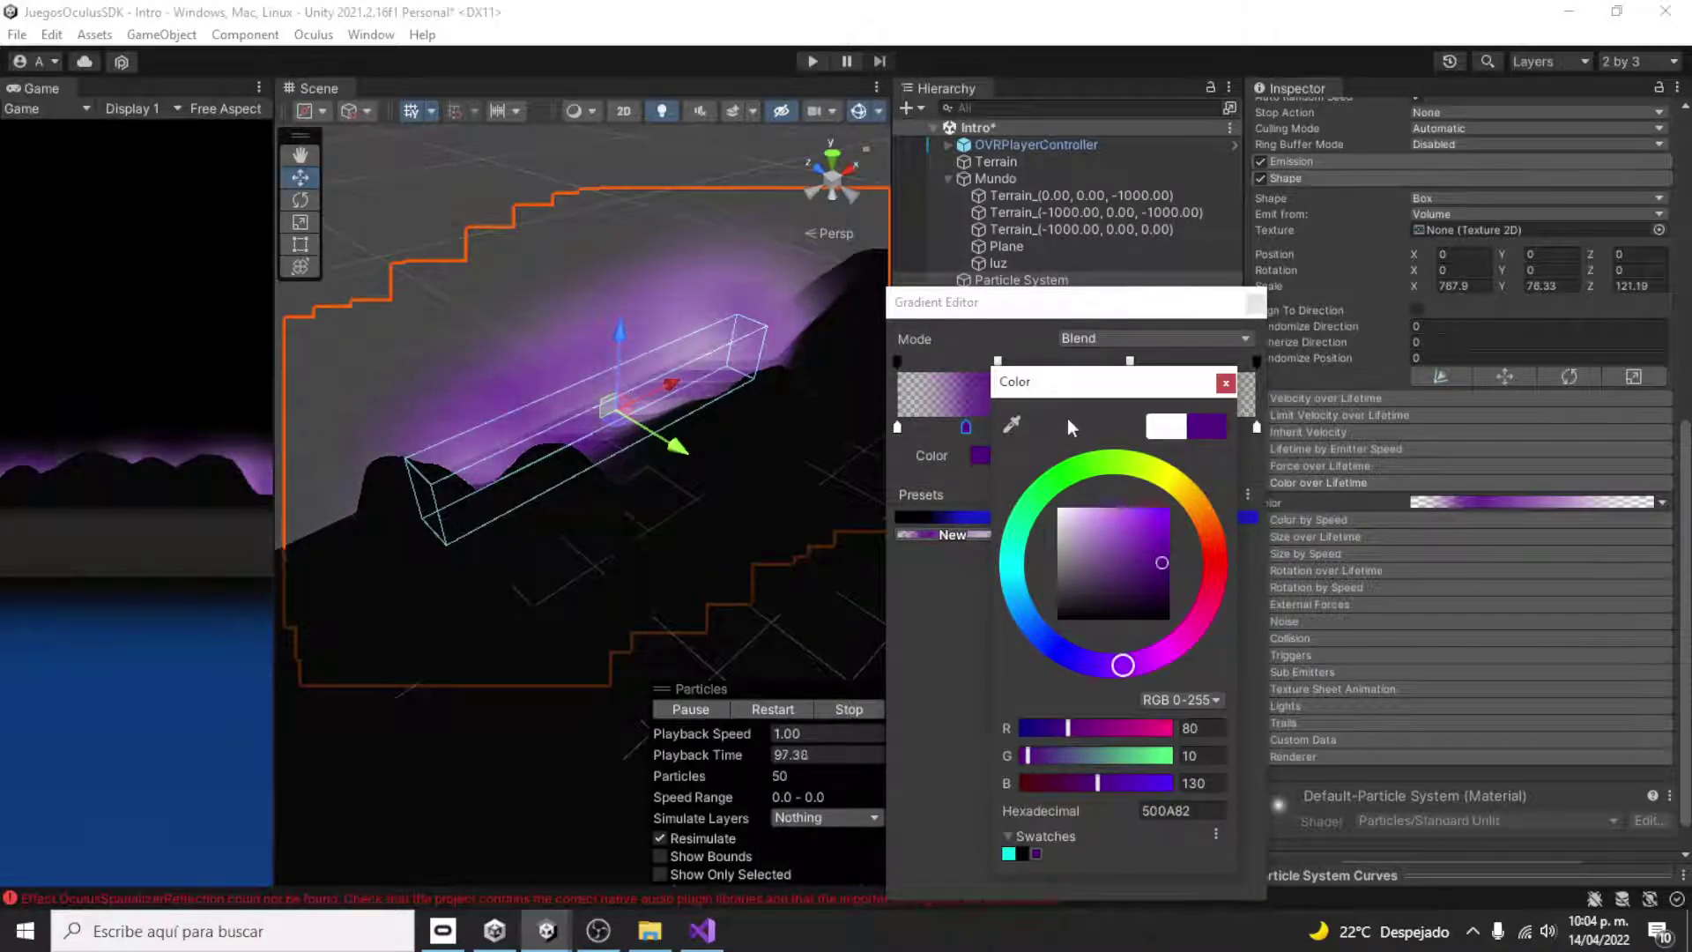
{"action": "left_click", "coordinate": [1225, 384]}
- Add a second, bright blue colour key further along the gradient
{"action": "left_click", "coordinate": [1065, 427]}
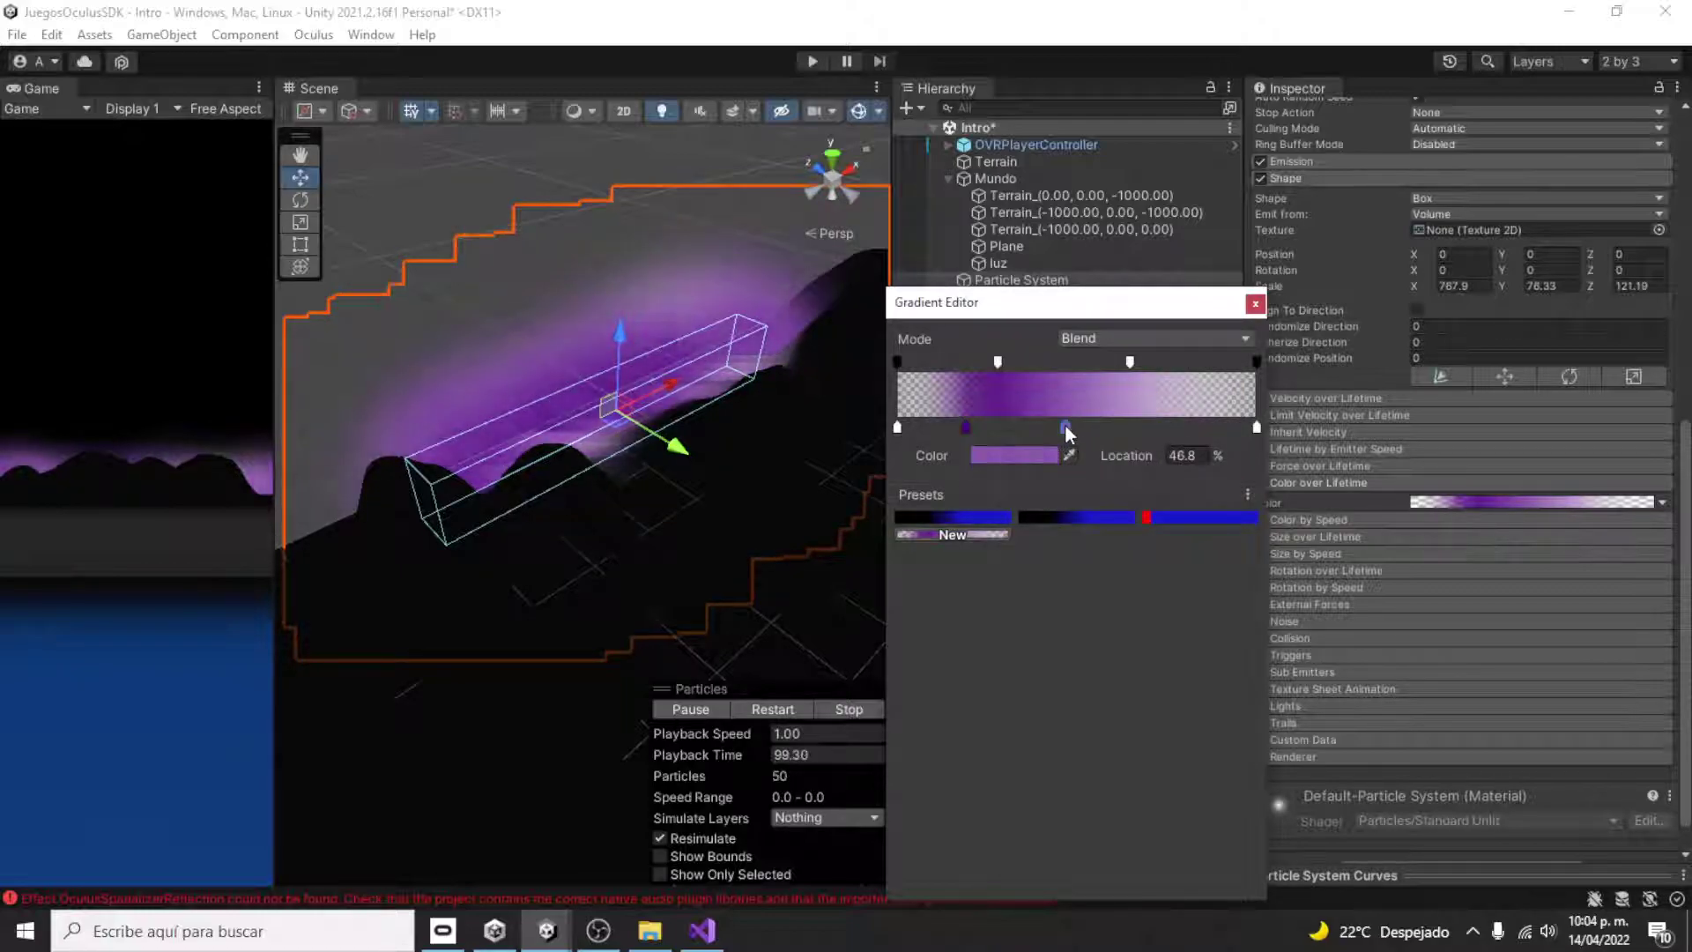
{"action": "left_click", "coordinate": [1026, 455]}
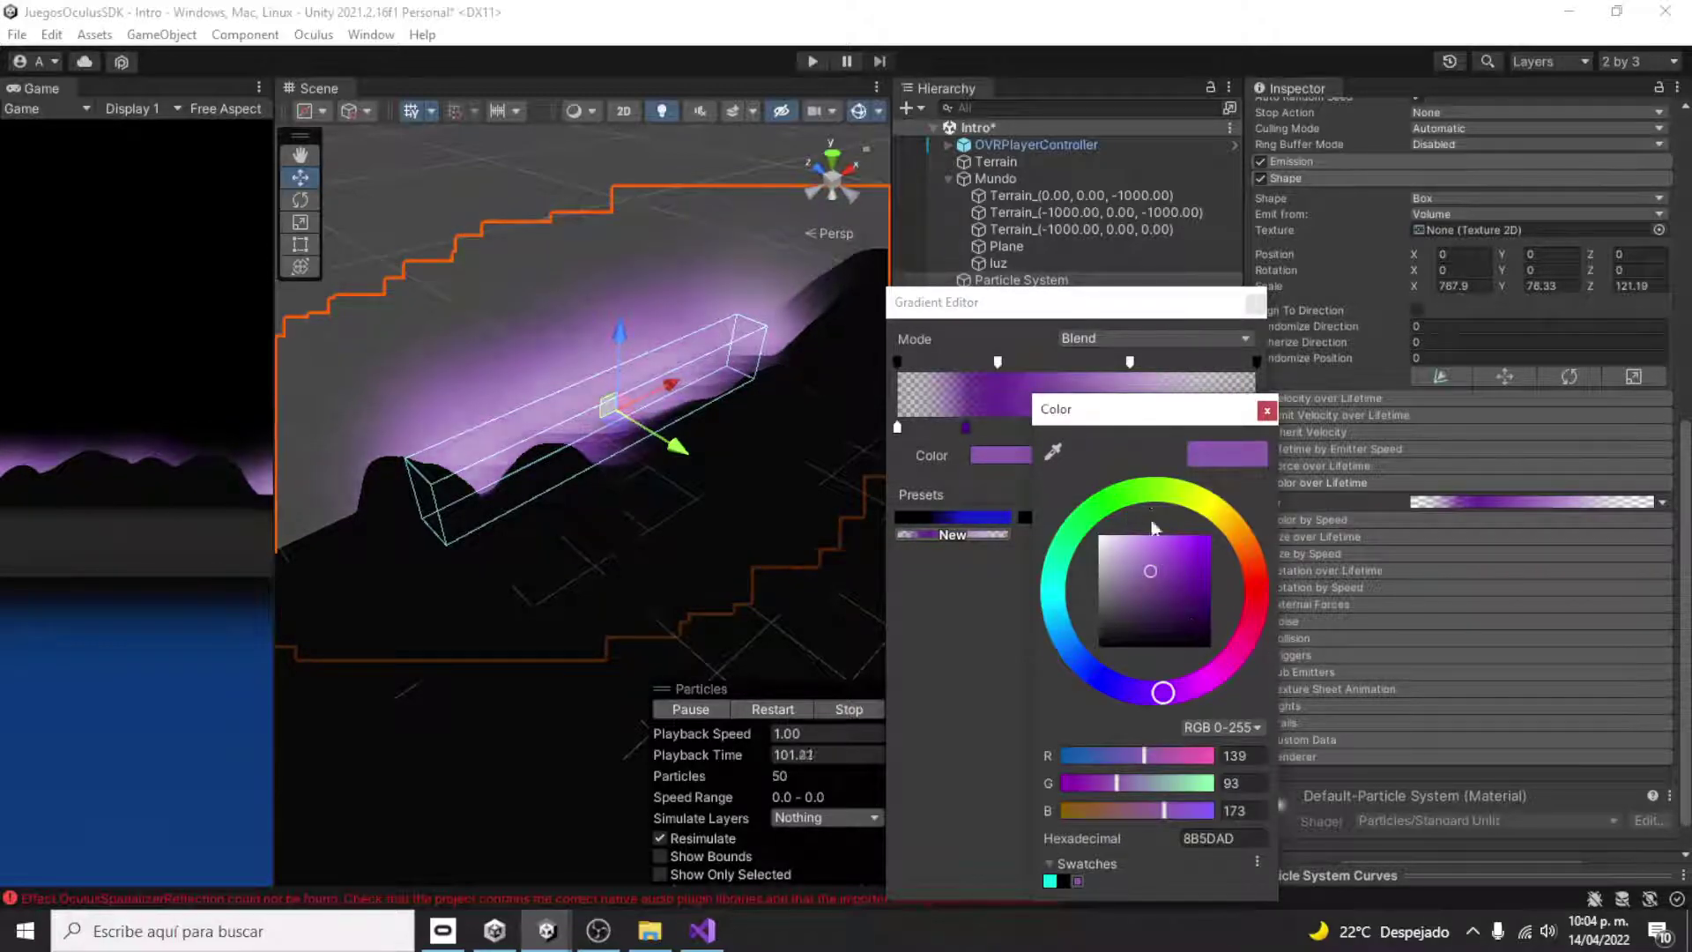
{"action": "left_click_drag", "start_coordinate": [1163, 693], "coordinate": [1074, 651]}
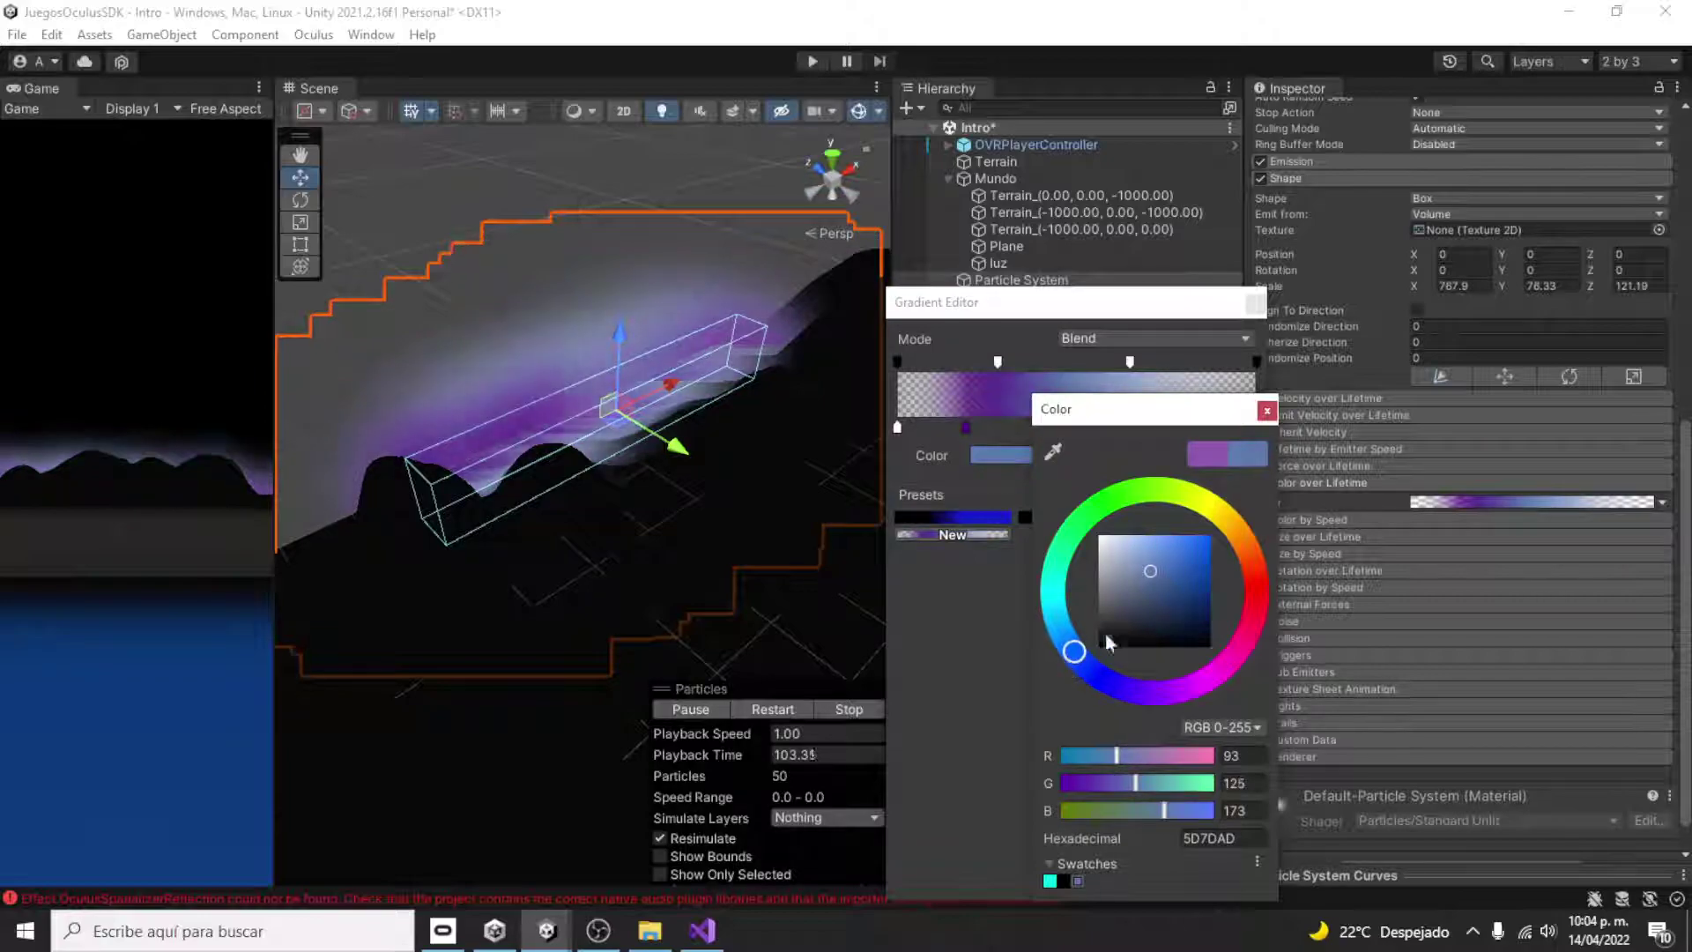
{"action": "left_click_drag", "start_coordinate": [1189, 564], "coordinate": [1237, 553]}
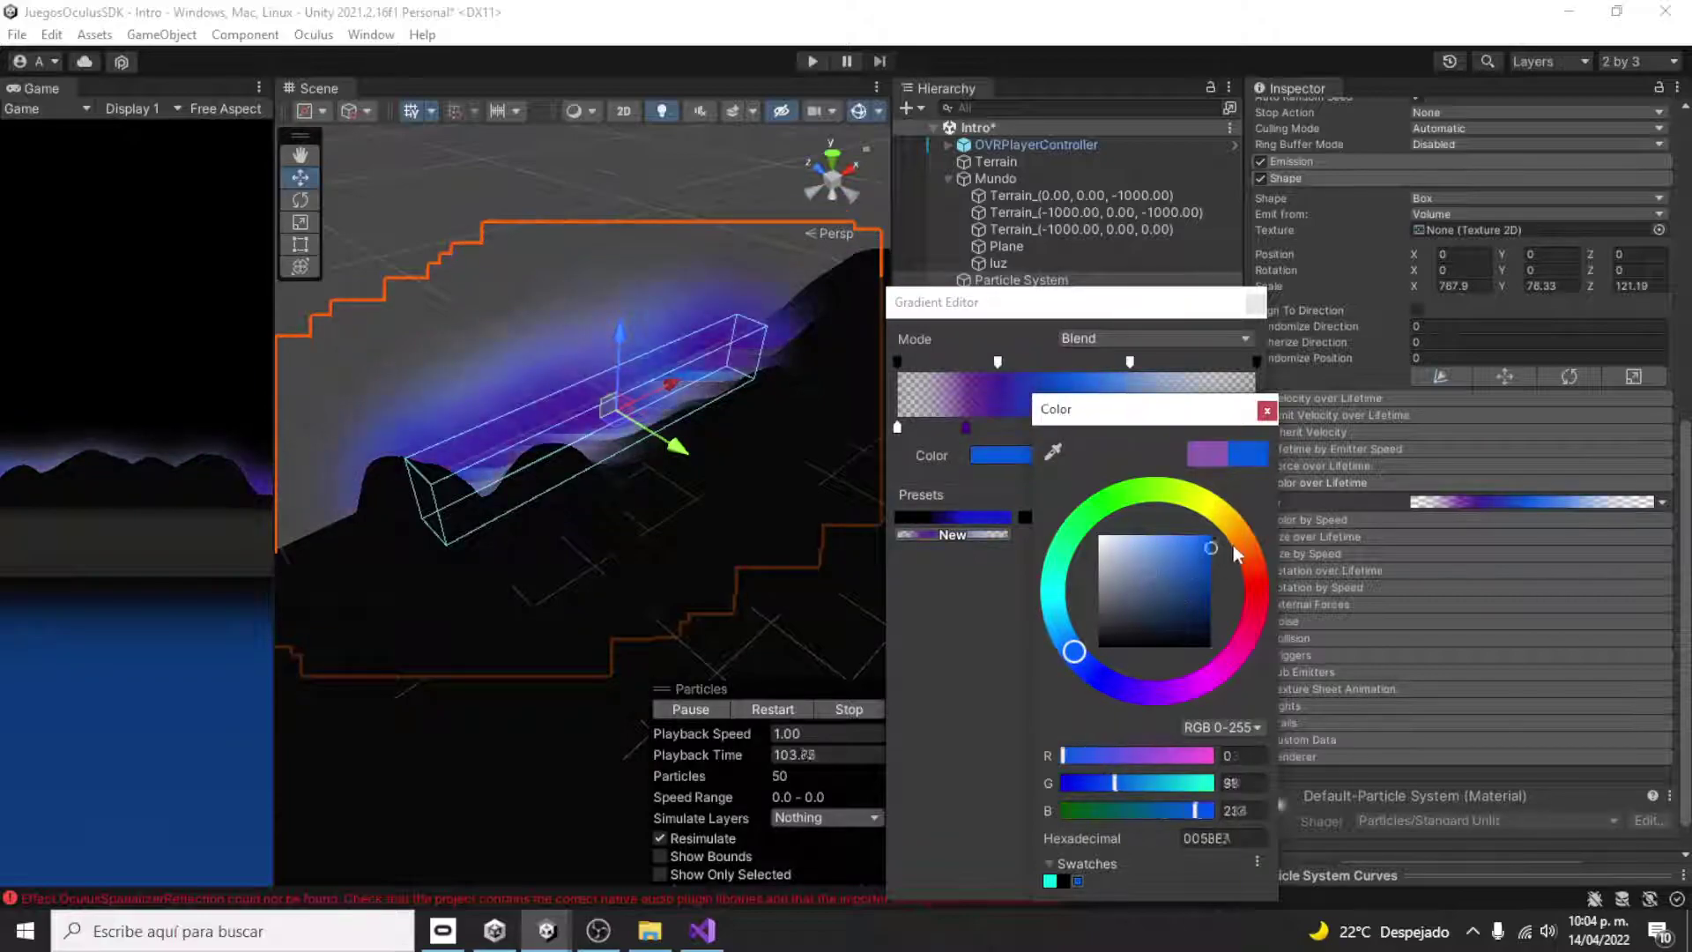
- Add a gradient stop at 62.6% coloured deep orange-red D4502D
{"action": "left_click", "coordinate": [1266, 411]}
{"action": "left_click", "coordinate": [1122, 425]}
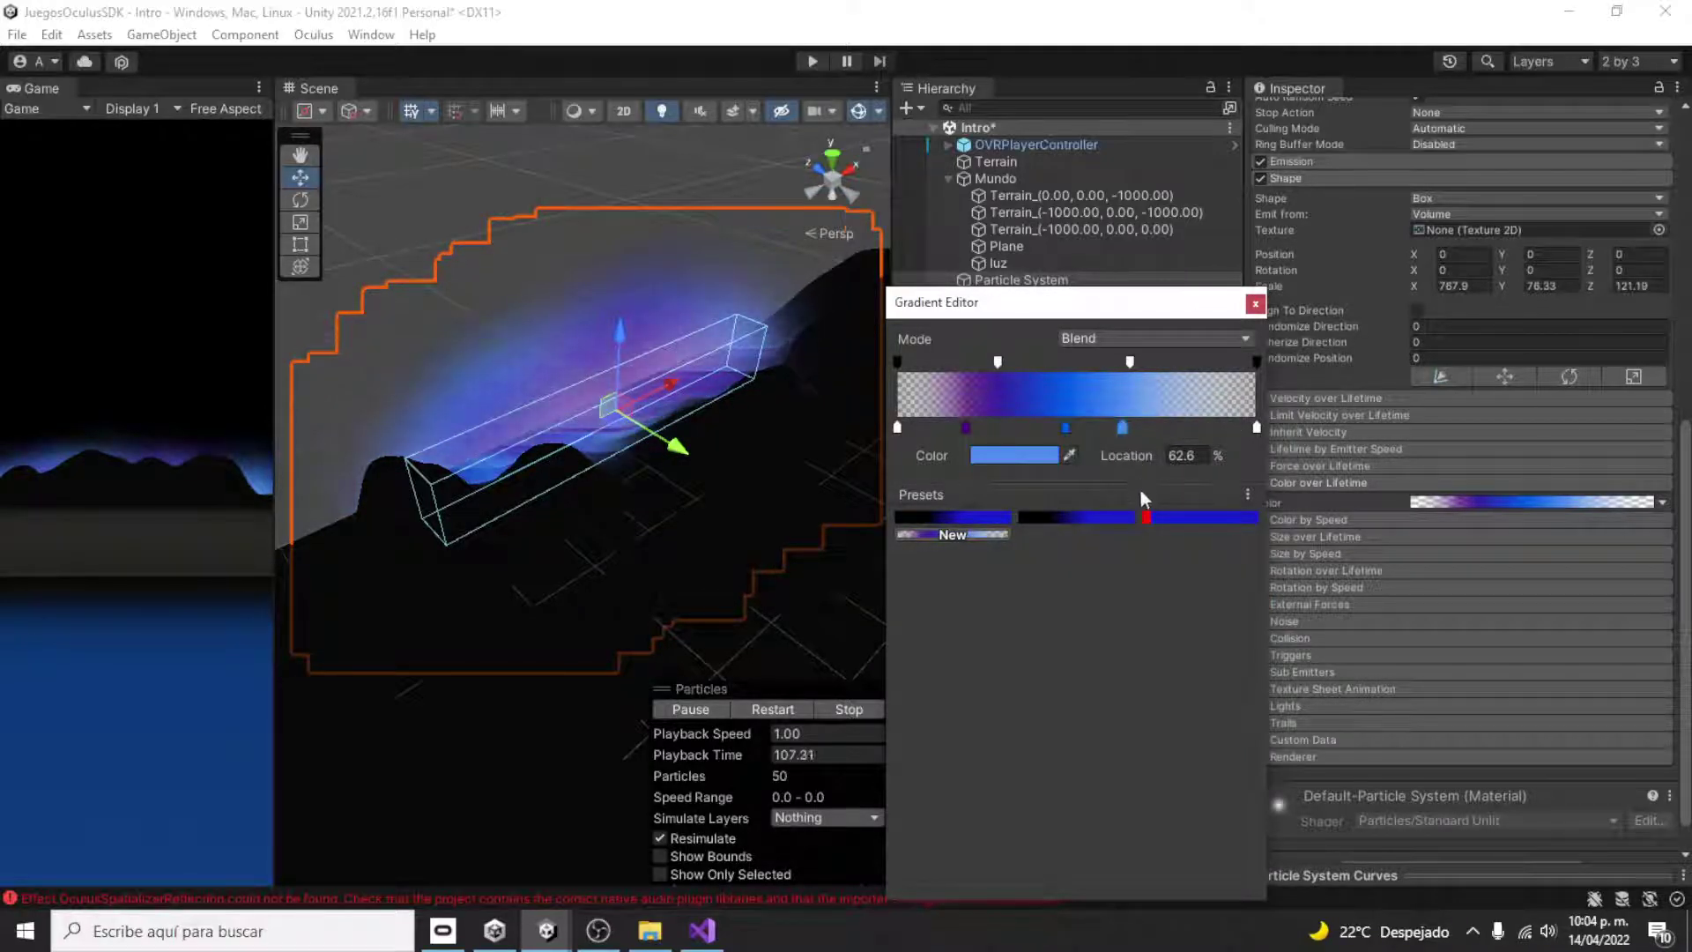
{"action": "double_click", "coordinate": [1124, 428]}
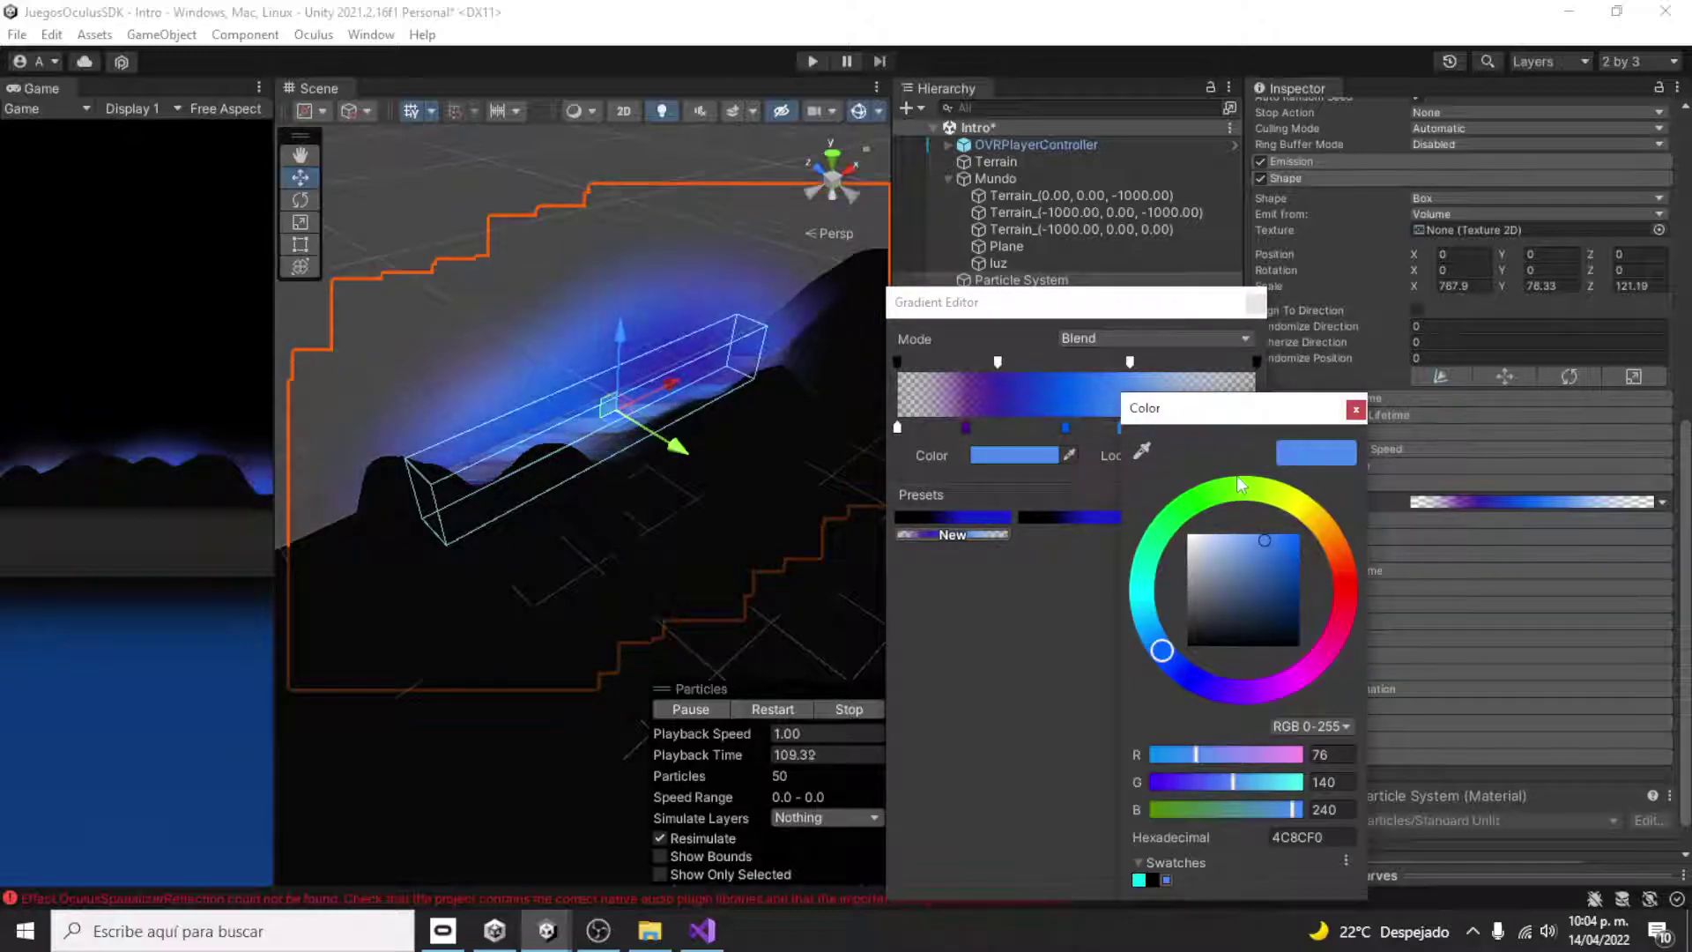
{"action": "left_click", "coordinate": [1245, 503]}
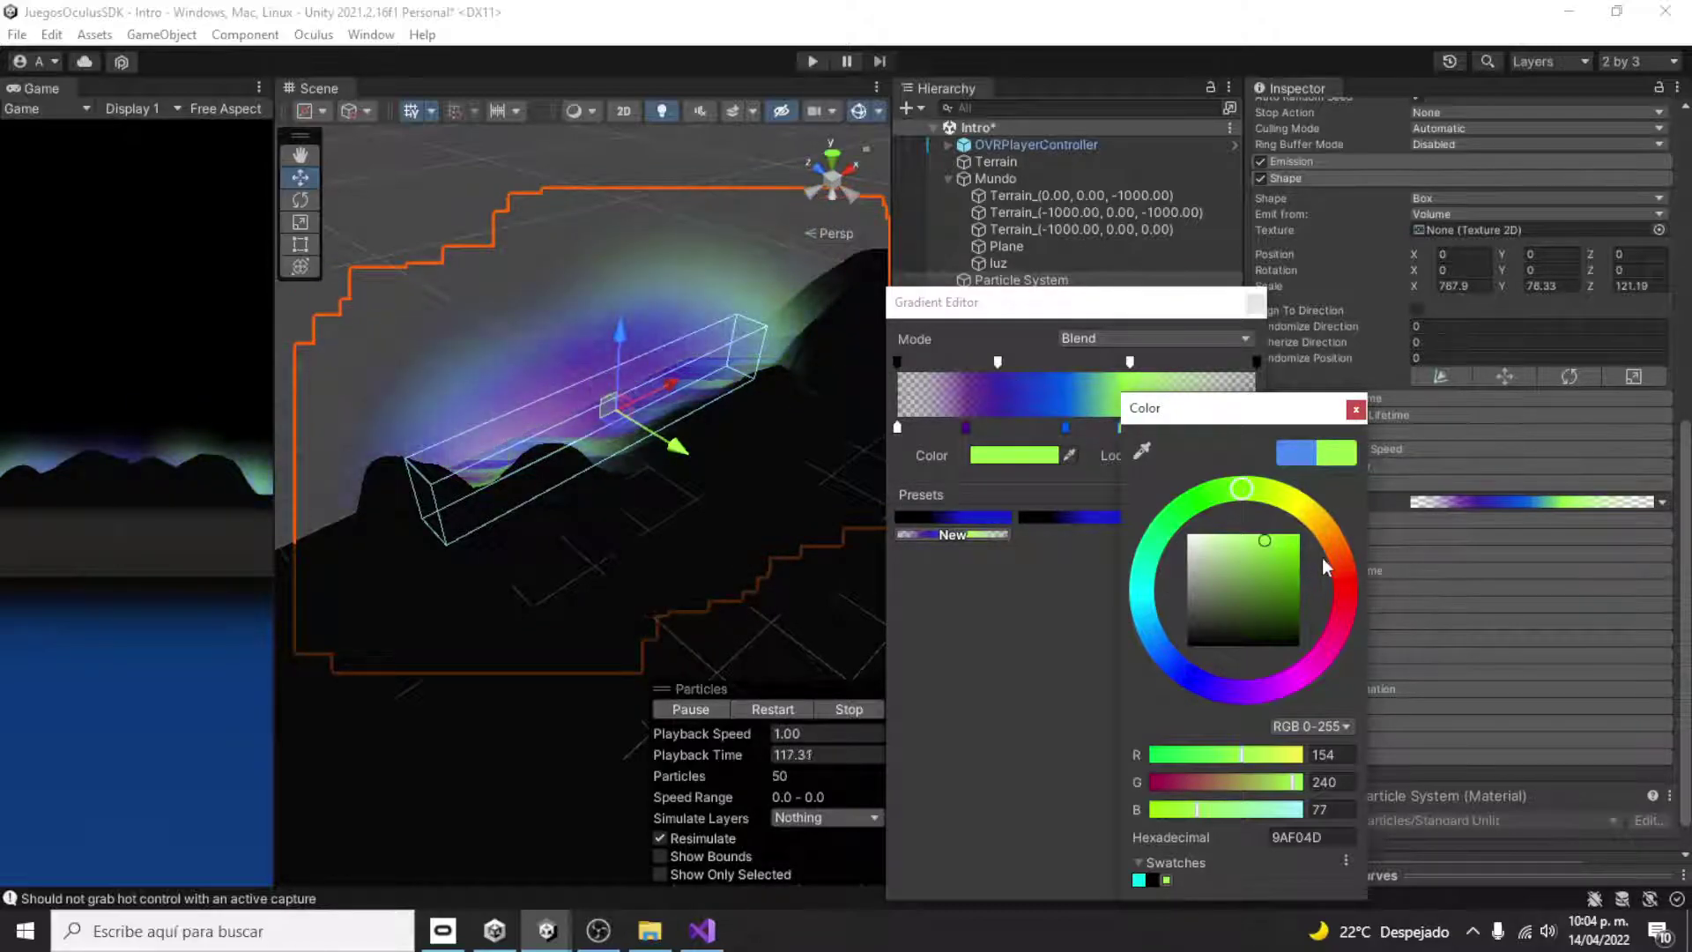
{"action": "left_click", "coordinate": [1343, 569]}
{"action": "left_click", "coordinate": [1276, 553]}
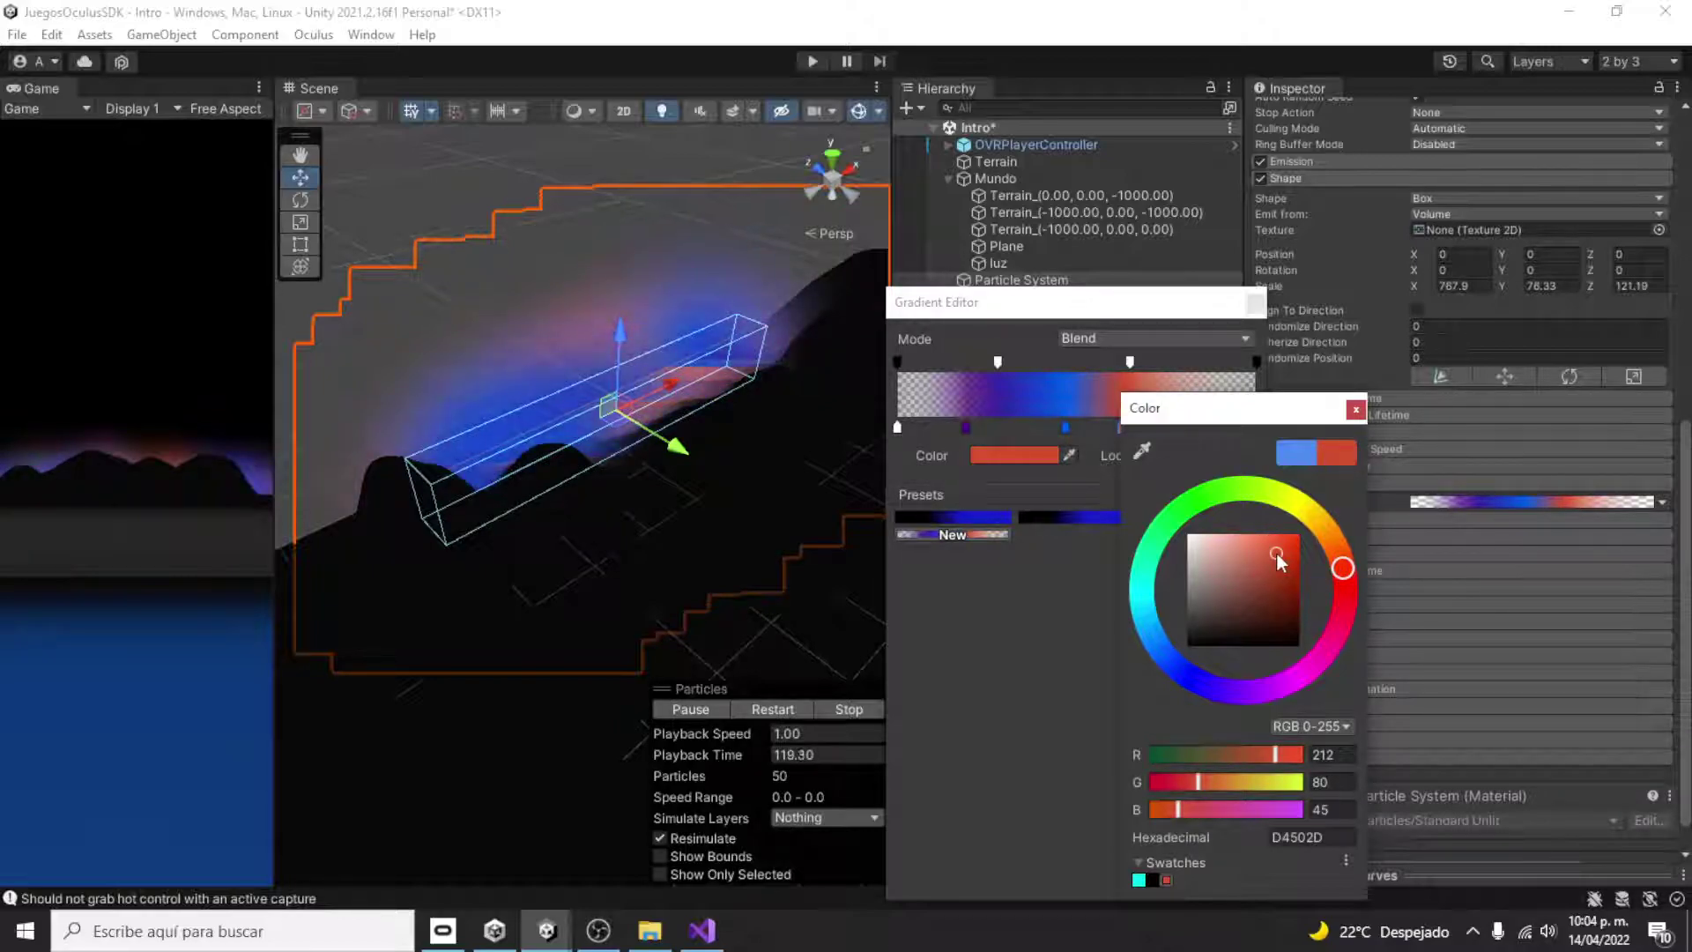
{"action": "left_click", "coordinate": [1356, 409]}
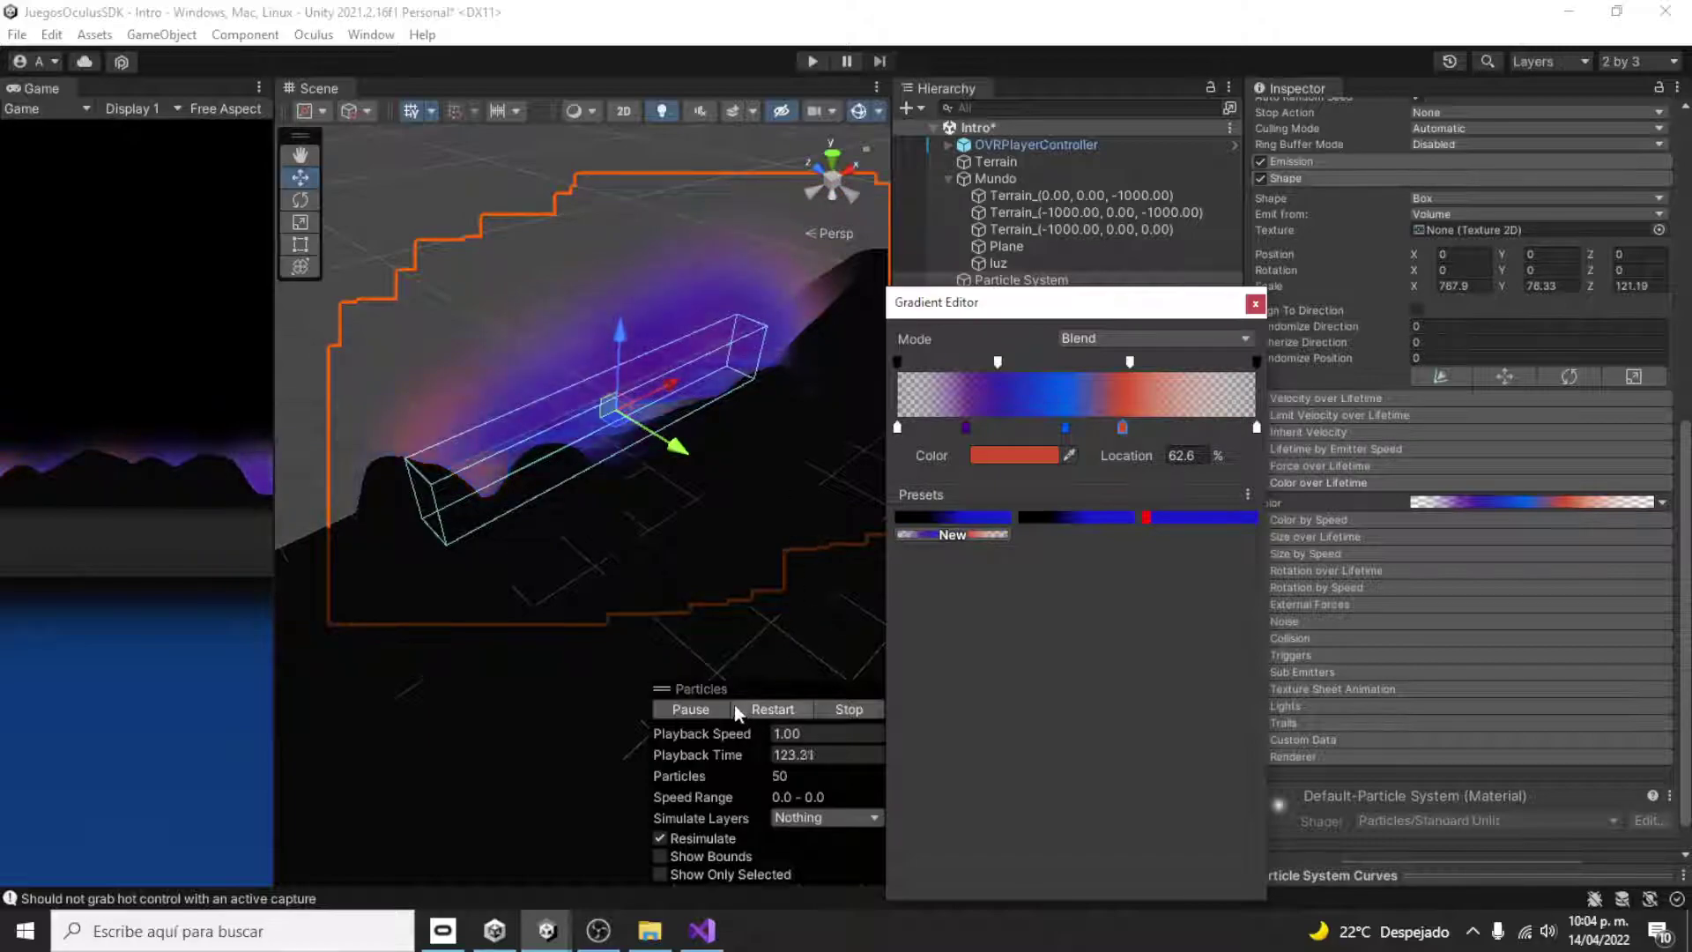
{"action": "scroll", "coordinate": [614, 510], "scroll_direction": "down", "scroll_amount": 1}
- Select the OVRPlayerController in the Hierarchy to show its Inspector
{"action": "mouse_move", "coordinate": [599, 481]}
{"action": "left_mouse_down", "text": "alt"}
{"action": "mouse_move", "coordinate": [710, 573]}
{"action": "mouse_move", "coordinate": [284, 506]}
{"action": "mouse_move", "coordinate": [624, 528]}
{"action": "left_mouse_up", "text": "alt"}
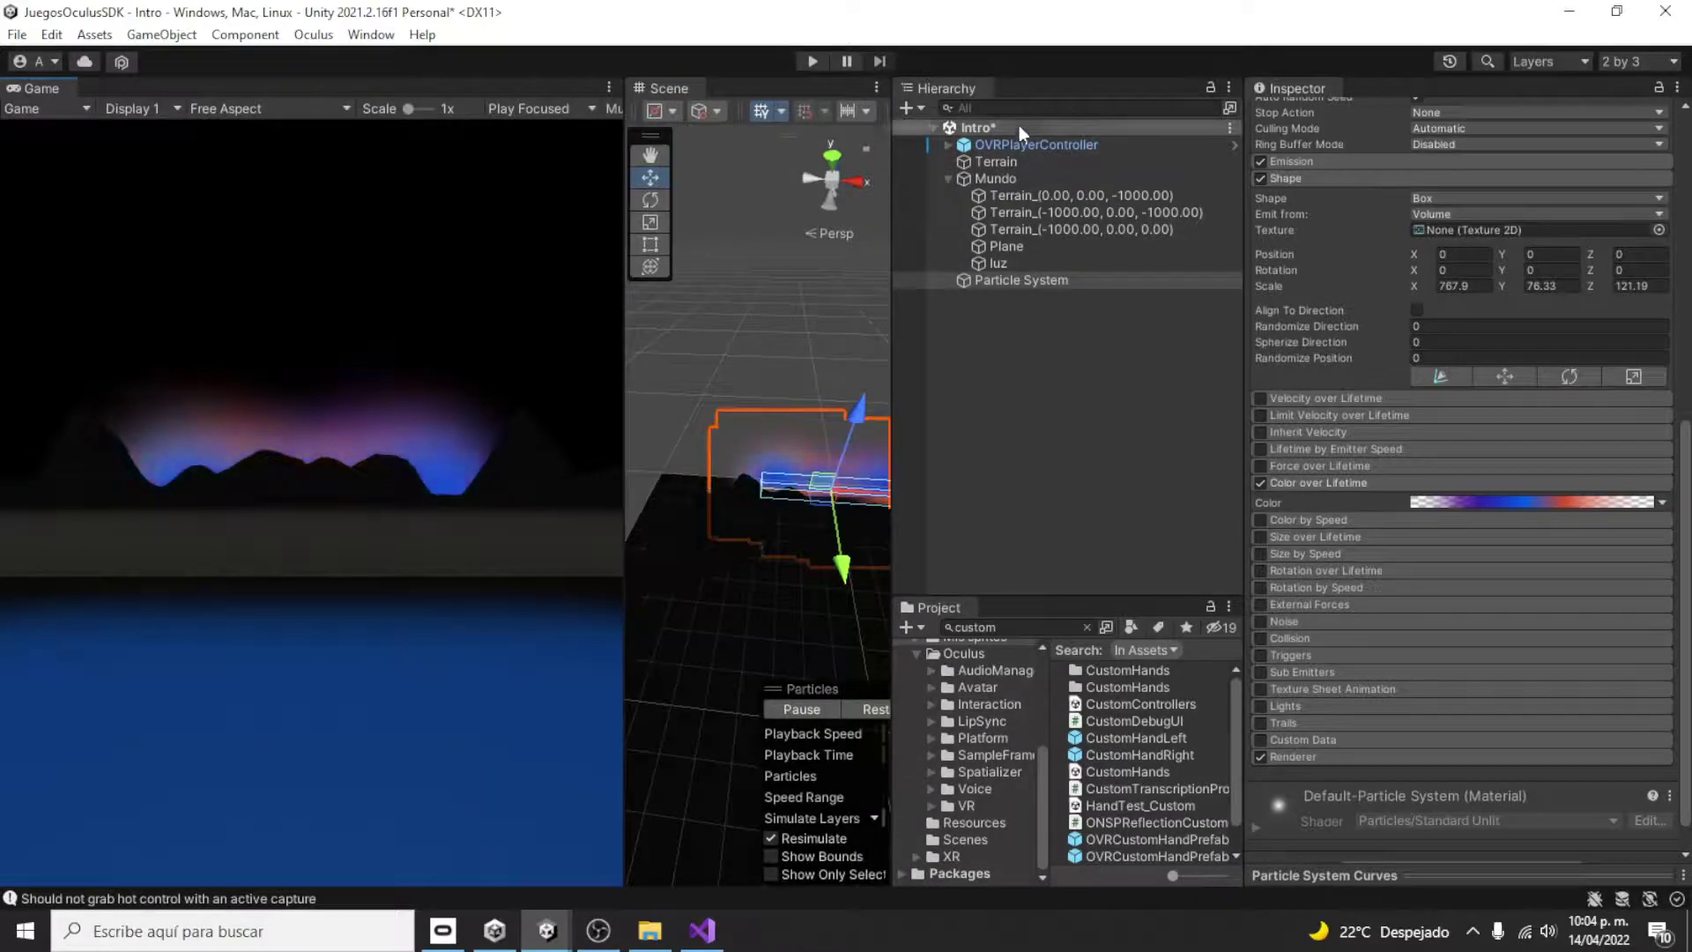
{"action": "double_click", "coordinate": [1059, 145]}
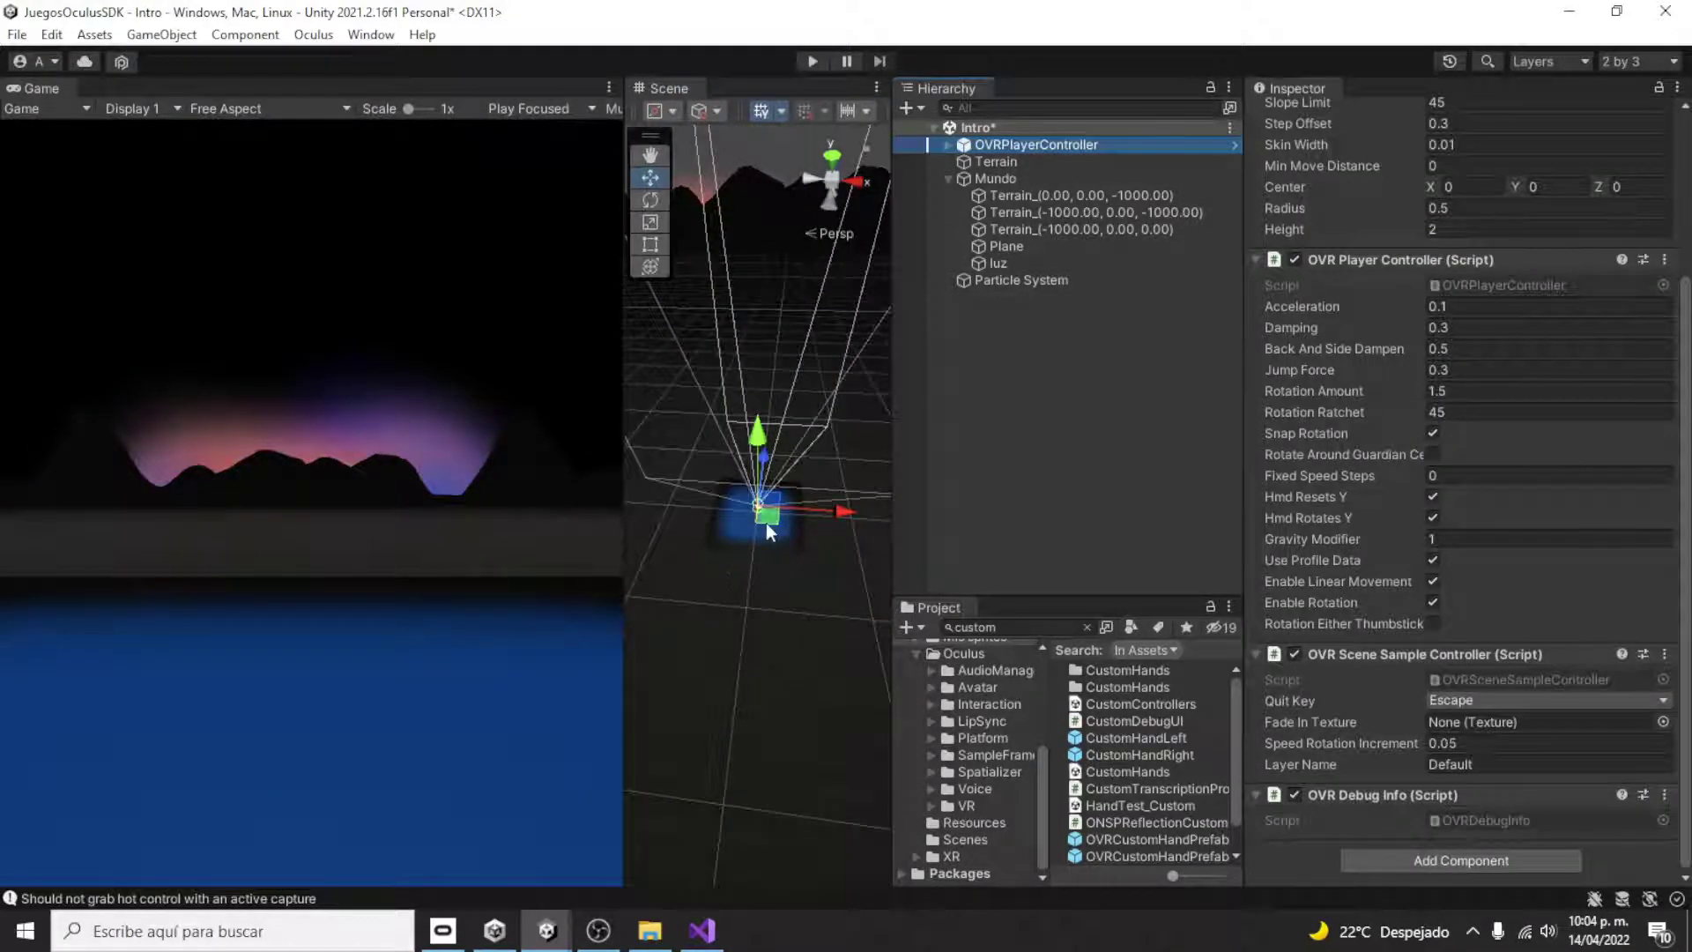
{"action": "scroll", "coordinate": [765, 522], "scroll_direction": "up", "scroll_amount": 2}
{"action": "scroll", "coordinate": [764, 522], "scroll_direction": "up", "scroll_amount": 2}
{"action": "scroll", "coordinate": [765, 521], "scroll_direction": "up", "scroll_amount": 1}
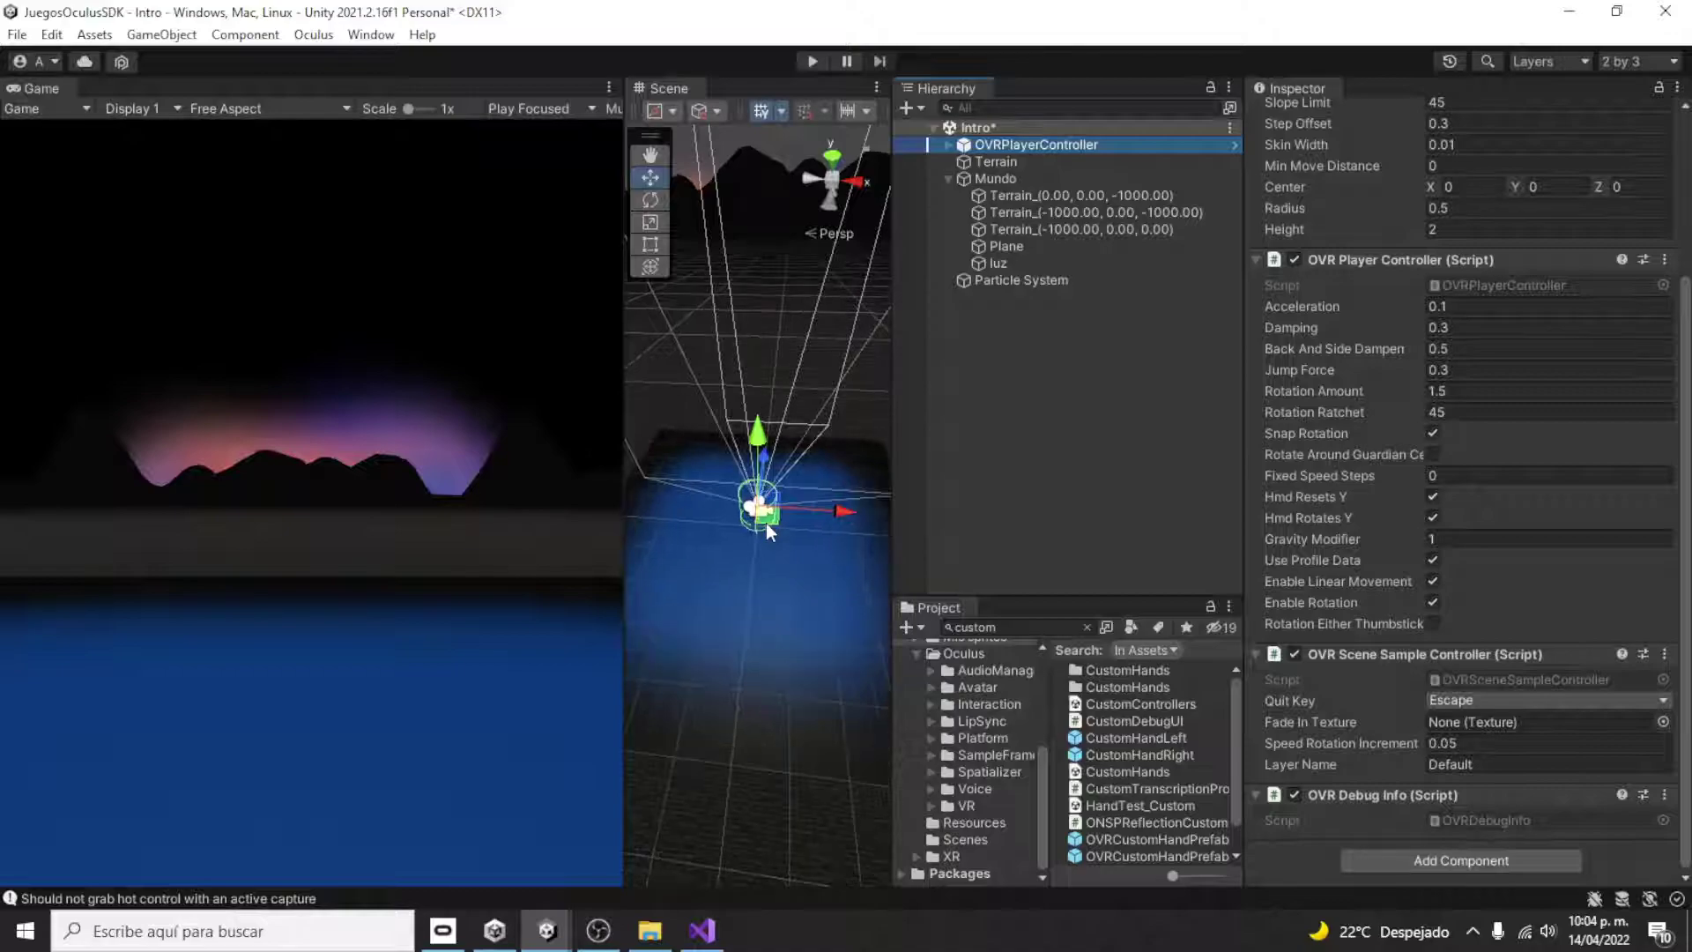
{"action": "scroll", "coordinate": [757, 555], "scroll_direction": "down", "scroll_amount": 2}
{"action": "scroll", "coordinate": [758, 552], "scroll_direction": "down", "scroll_amount": 1}
{"action": "left_click", "coordinate": [690, 595]}
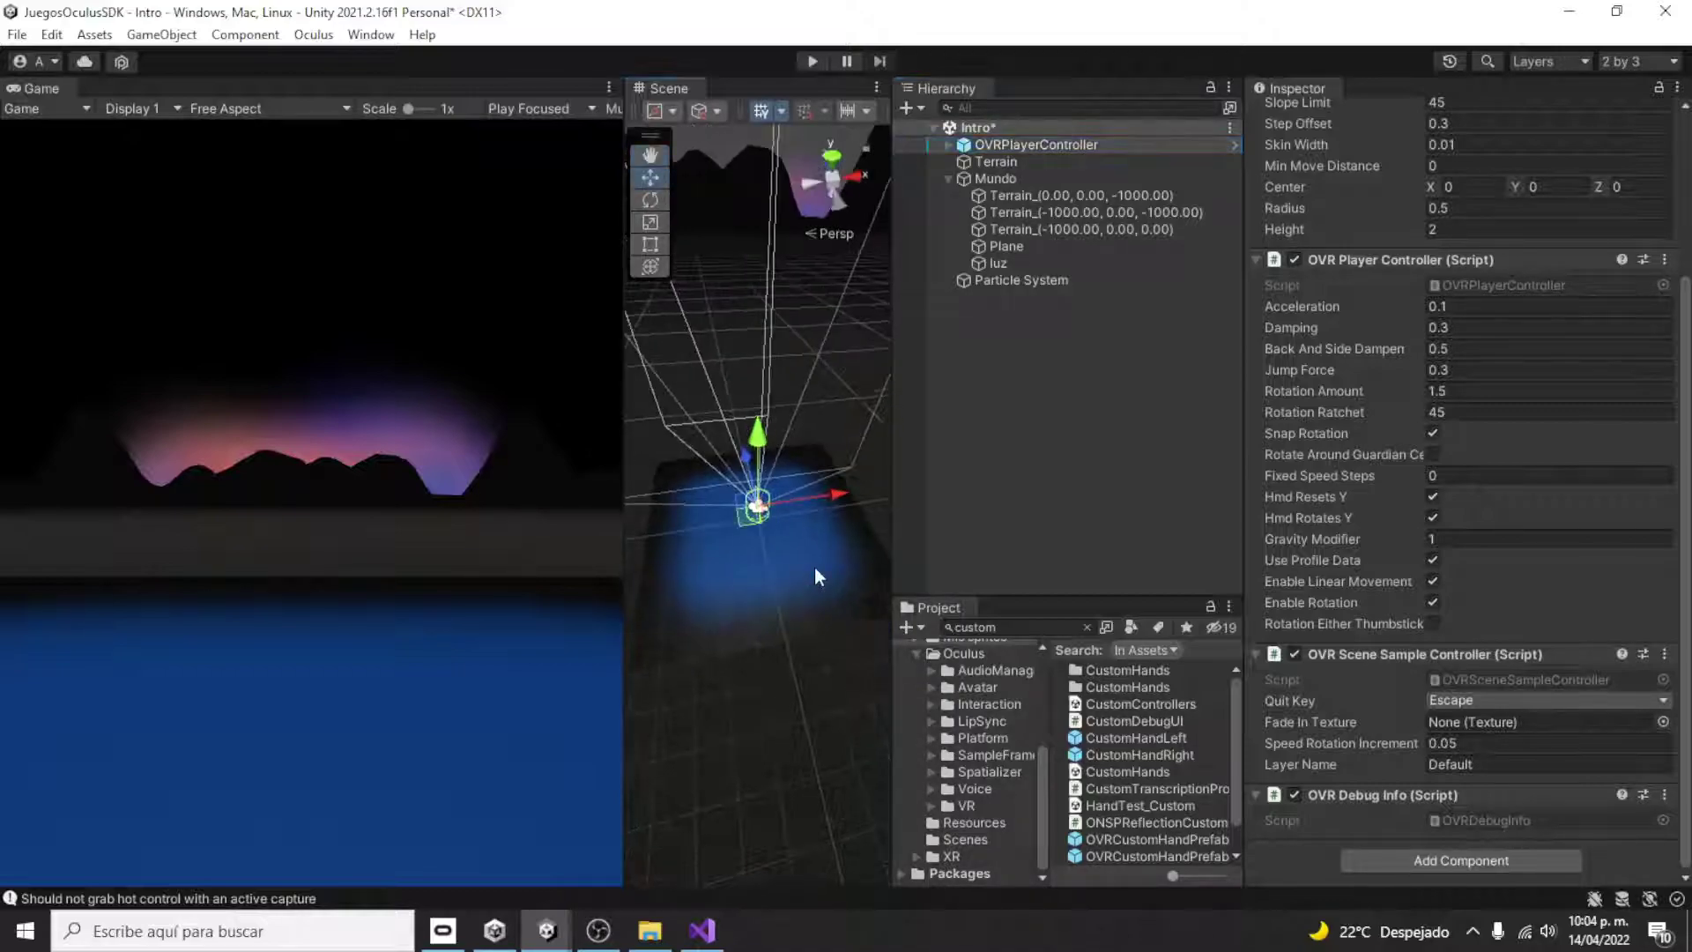
{"action": "scroll", "coordinate": [678, 575], "scroll_direction": "down", "scroll_amount": 1}
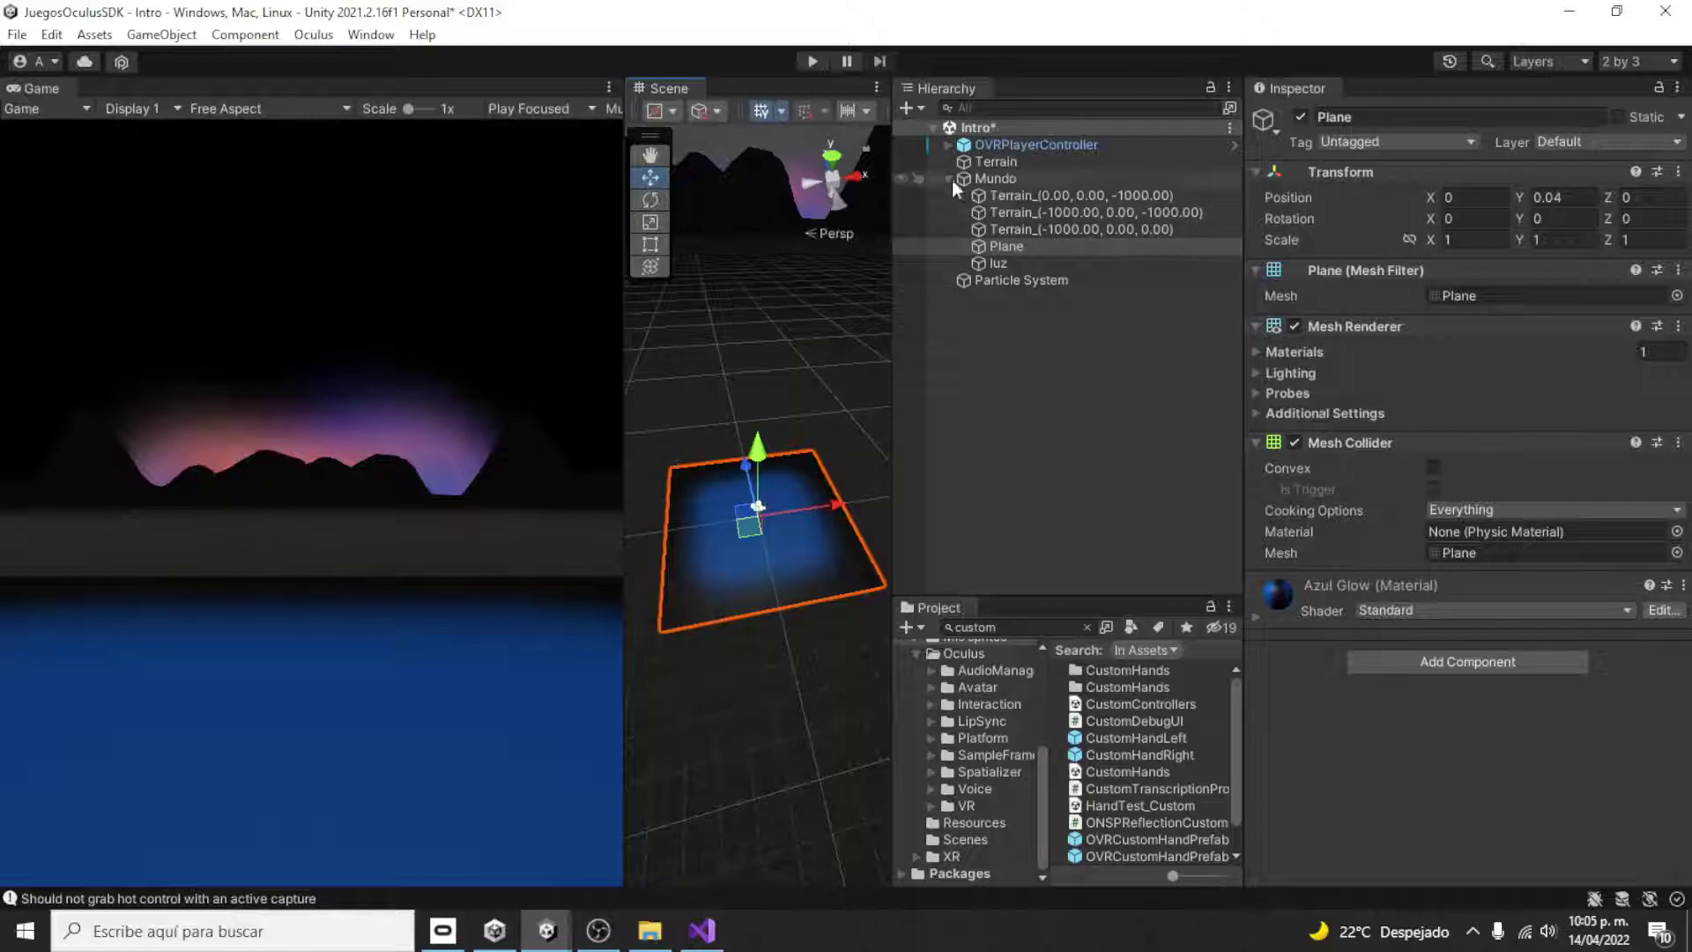
{"action": "left_click", "coordinate": [948, 144]}
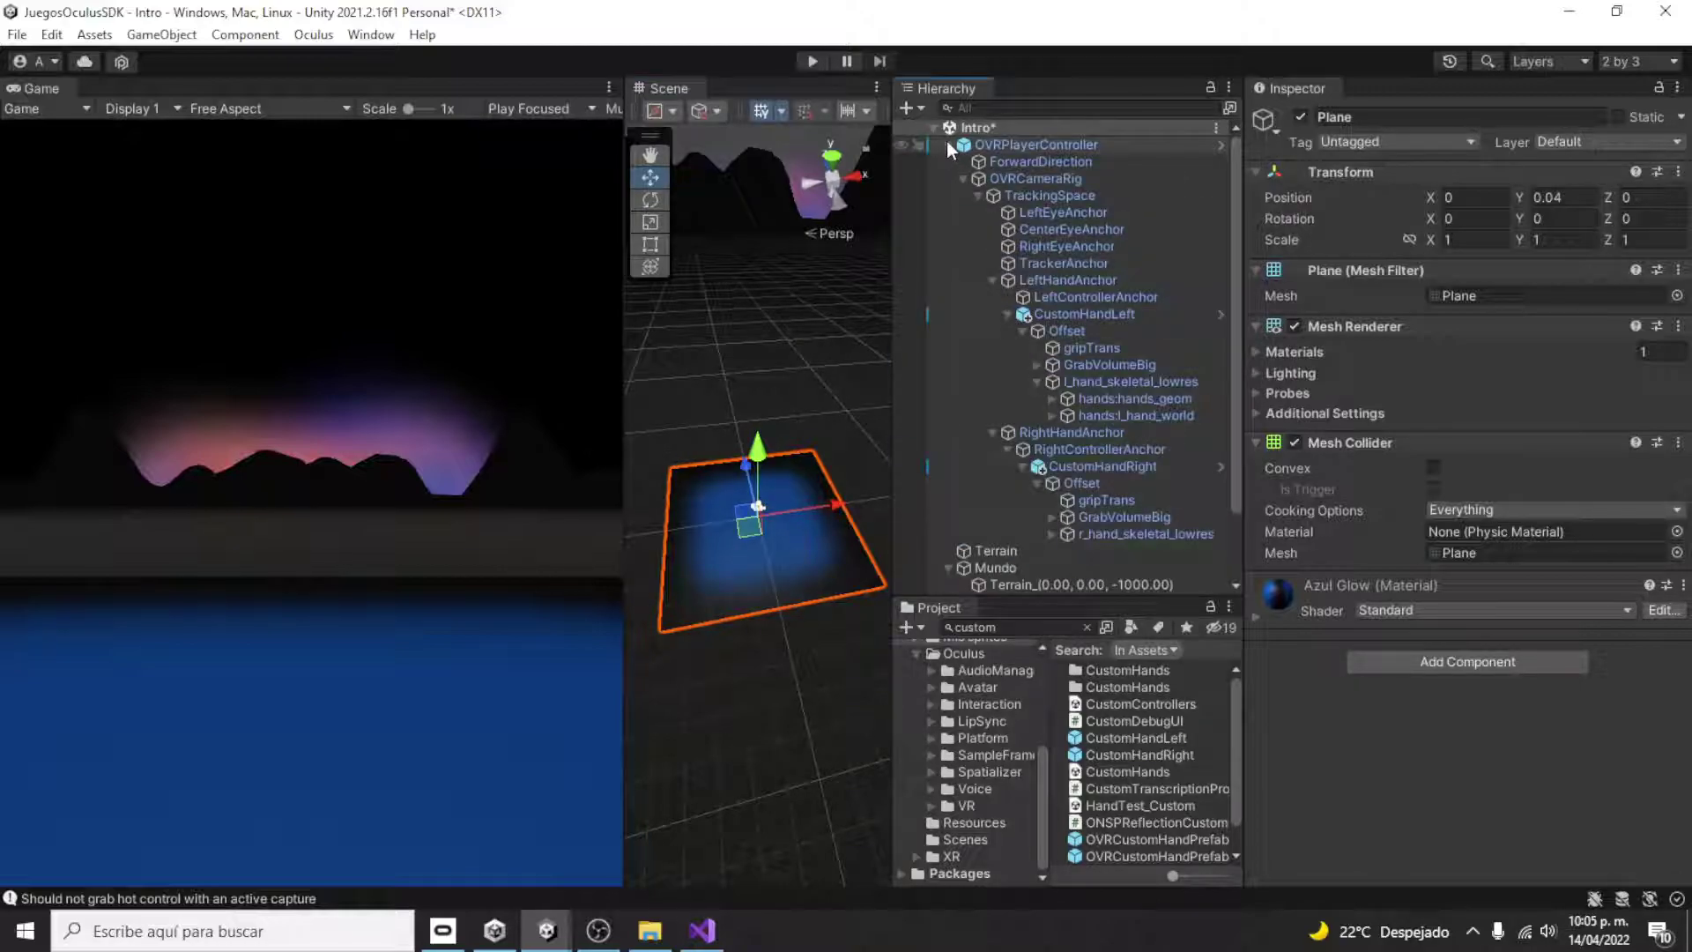
{"action": "left_click", "coordinate": [1080, 146]}
{"action": "scroll", "coordinate": [1459, 680], "scroll_direction": "down", "scroll_amount": 3}
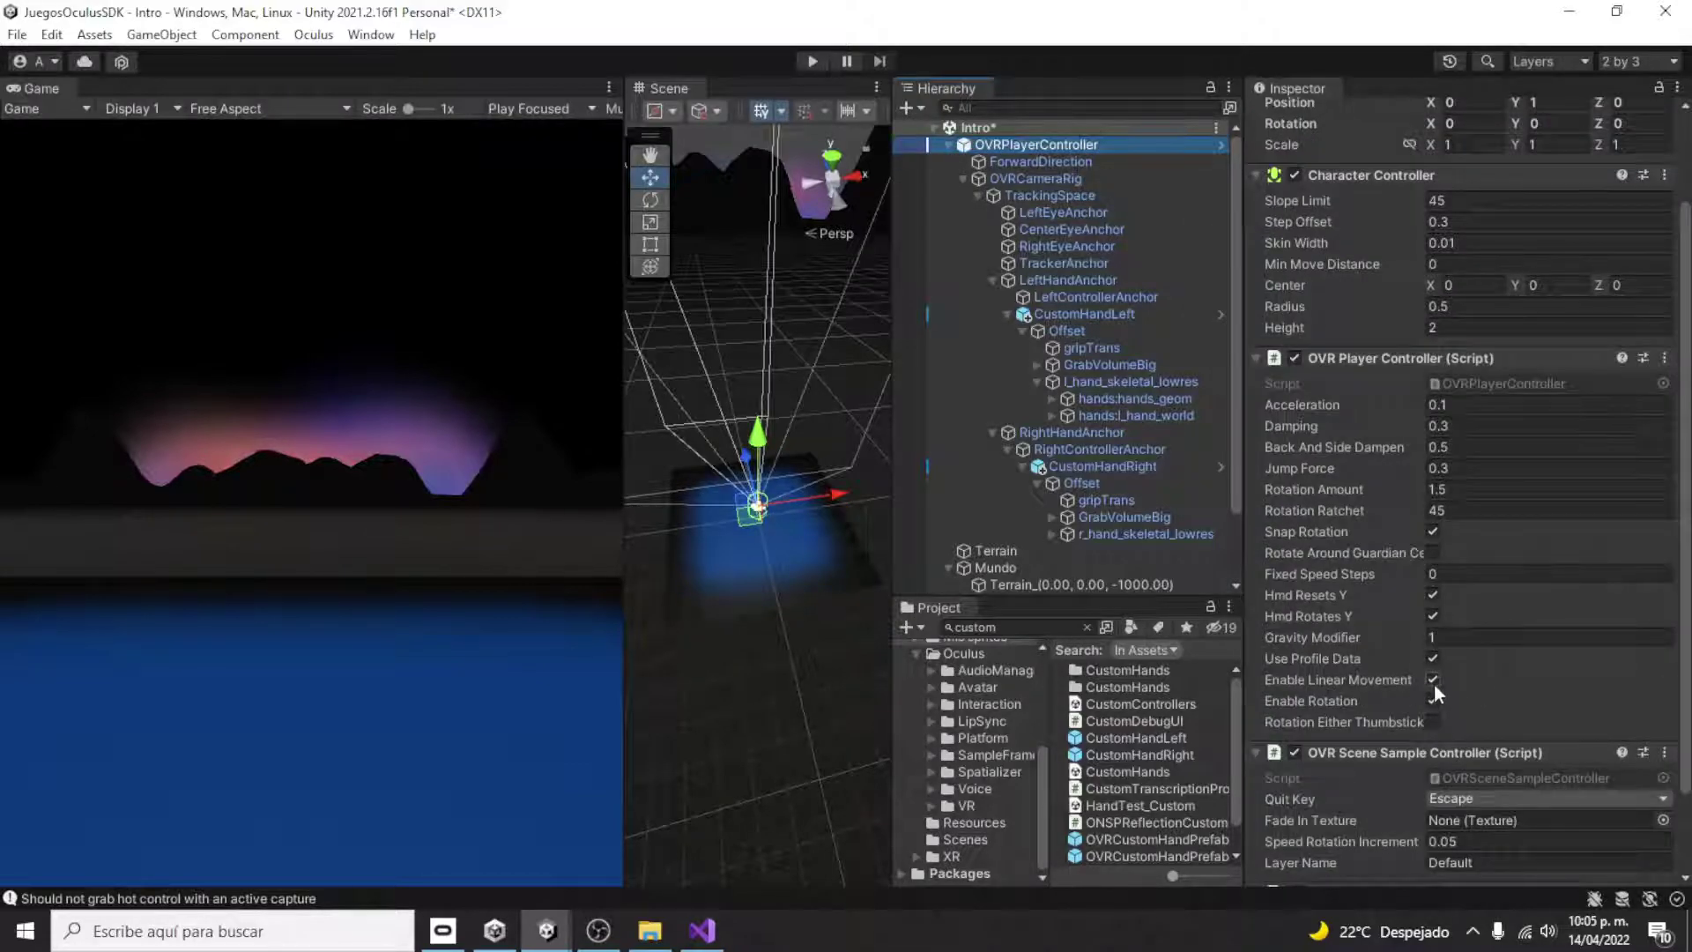
- Uncheck Enable Linear Movement and Enable Rotation in the OVR Player Controller script
{"action": "left_click", "coordinate": [1434, 681]}
{"action": "left_click", "coordinate": [1434, 700]}
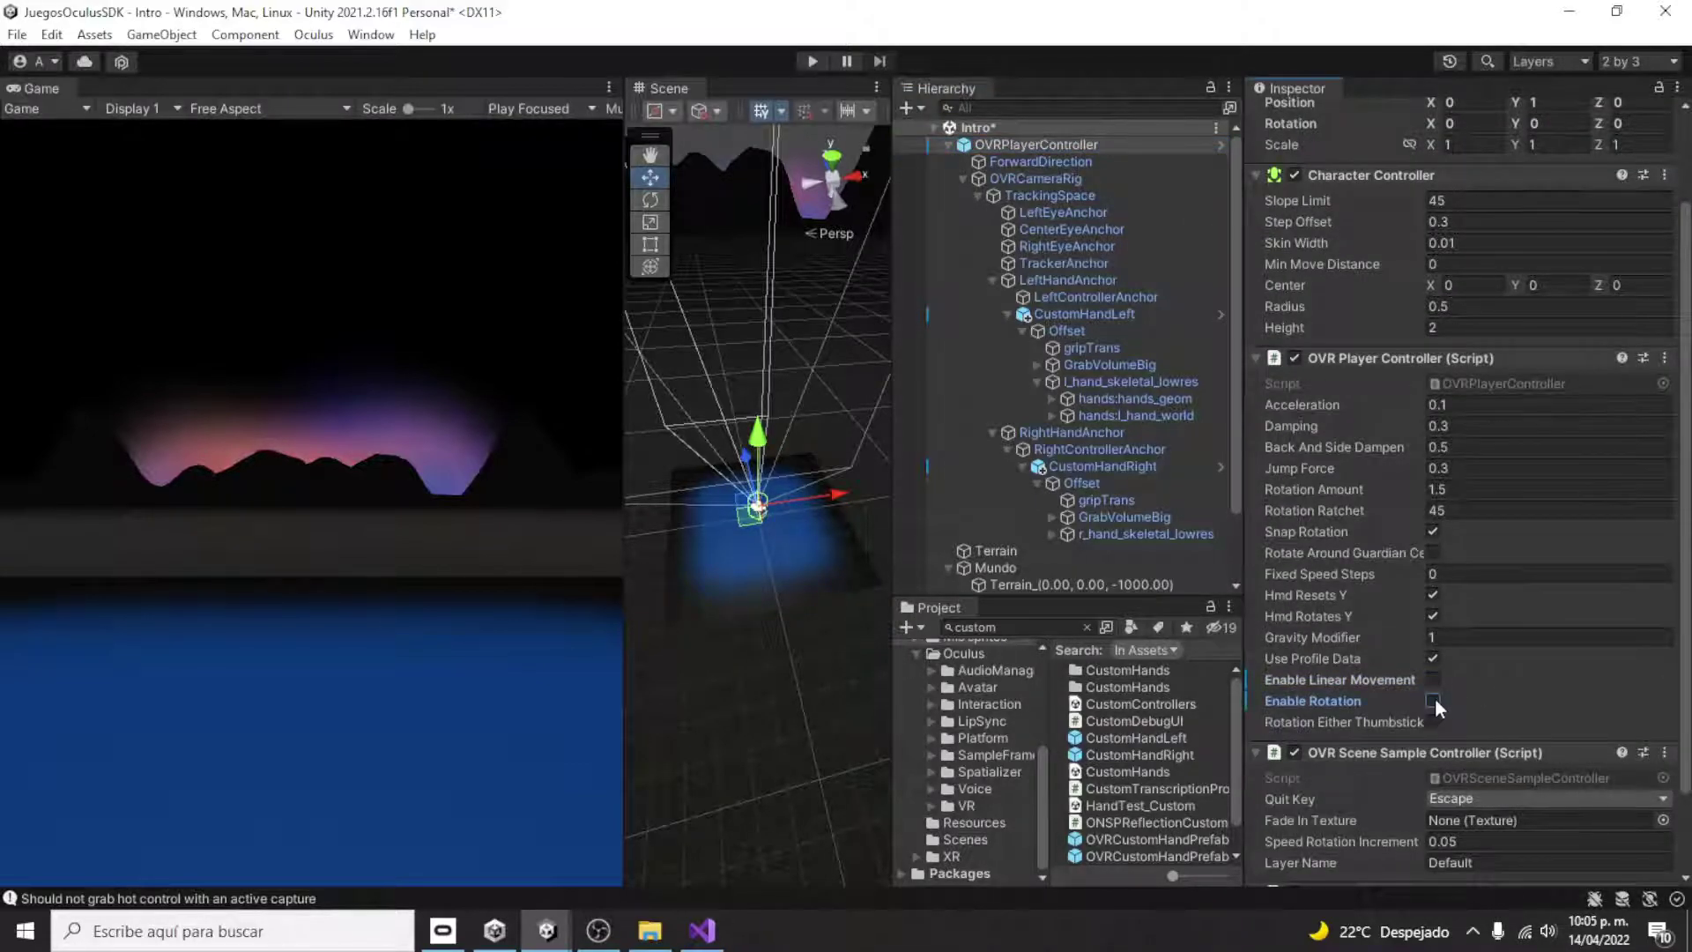
{"action": "left_click", "coordinate": [961, 178]}
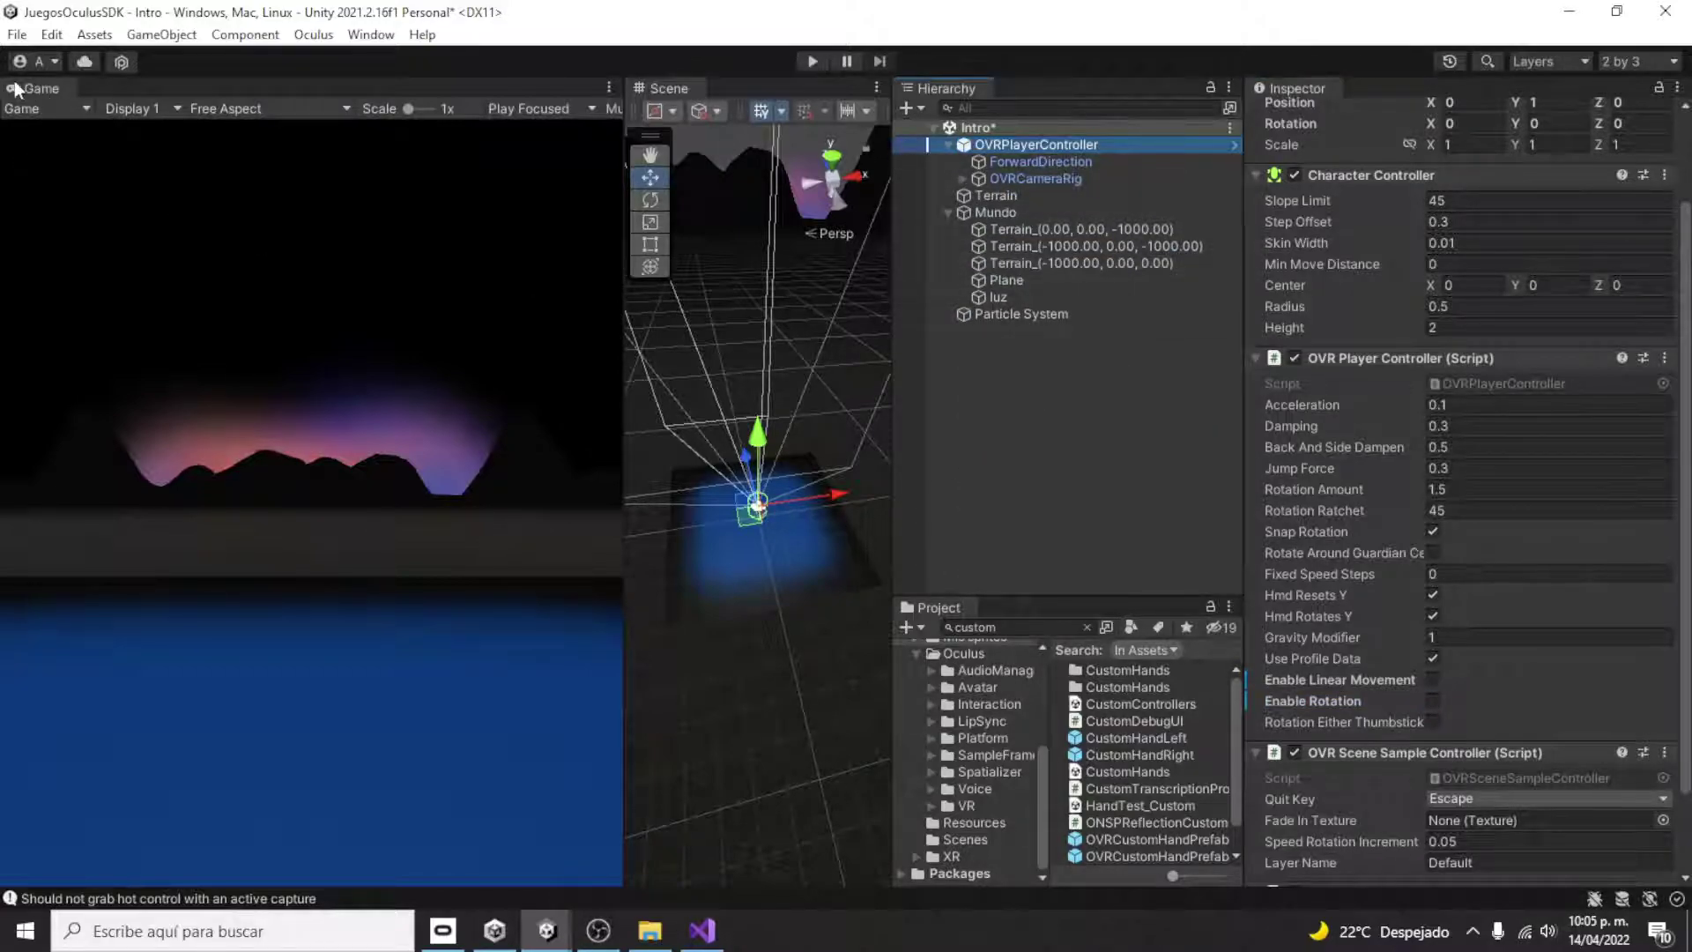
{"action": "left_click", "coordinate": [16, 34]}
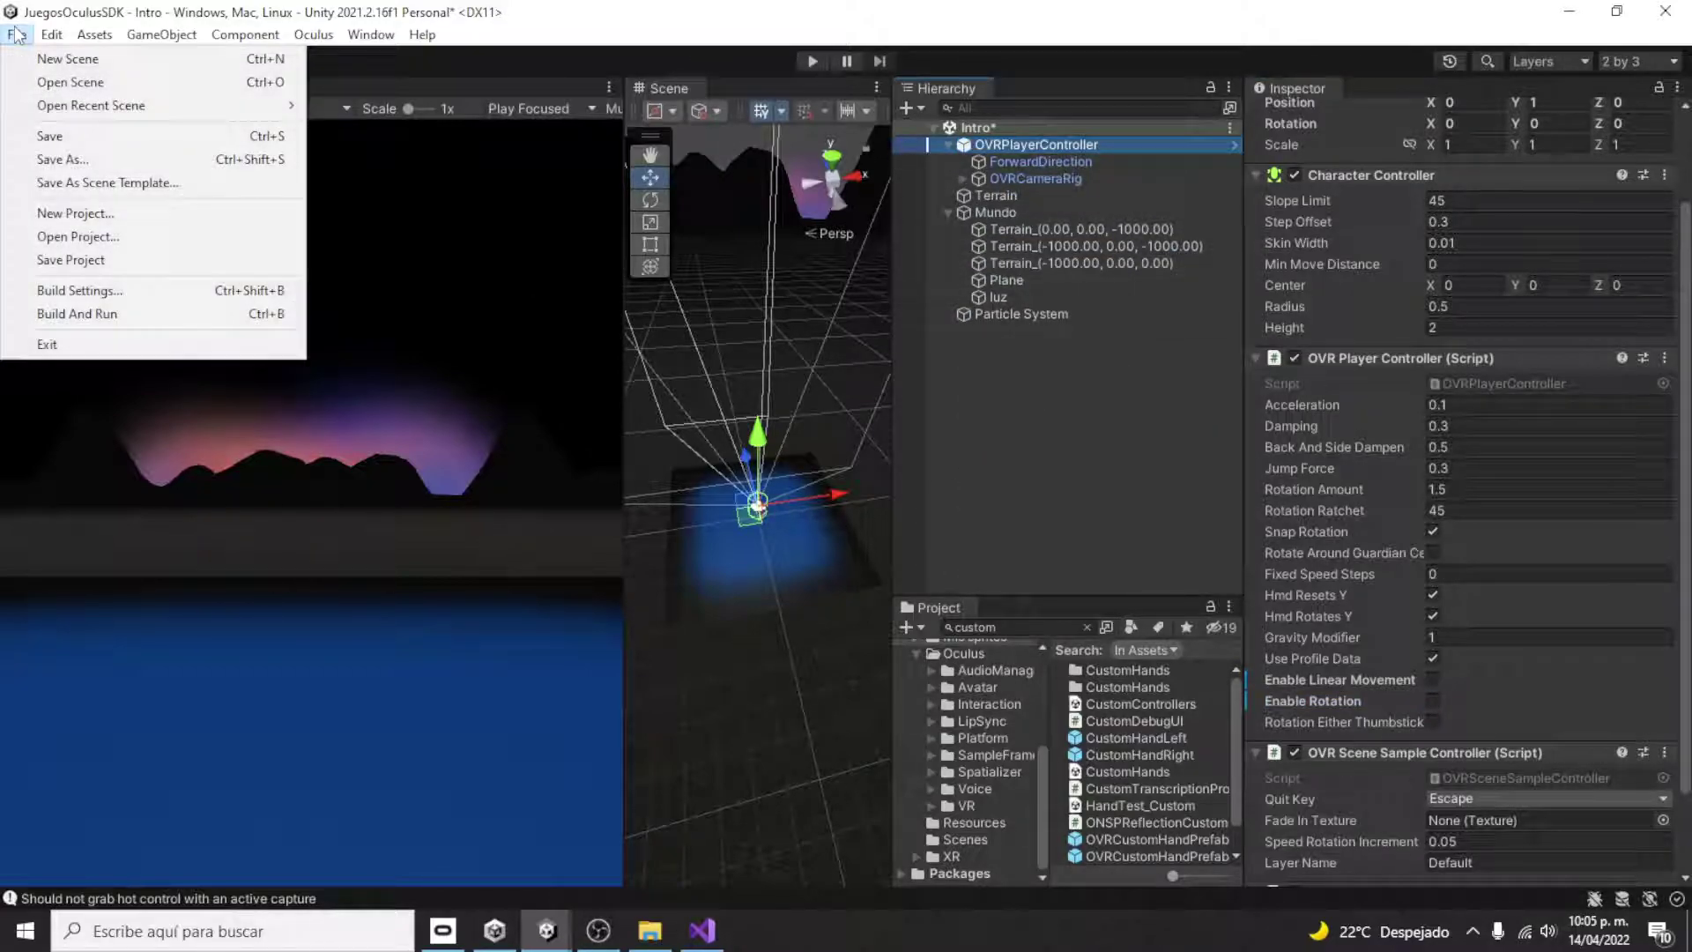
- Save the Intro scene and test it in a brief Play-mode run
{"action": "left_click", "coordinate": [75, 141]}
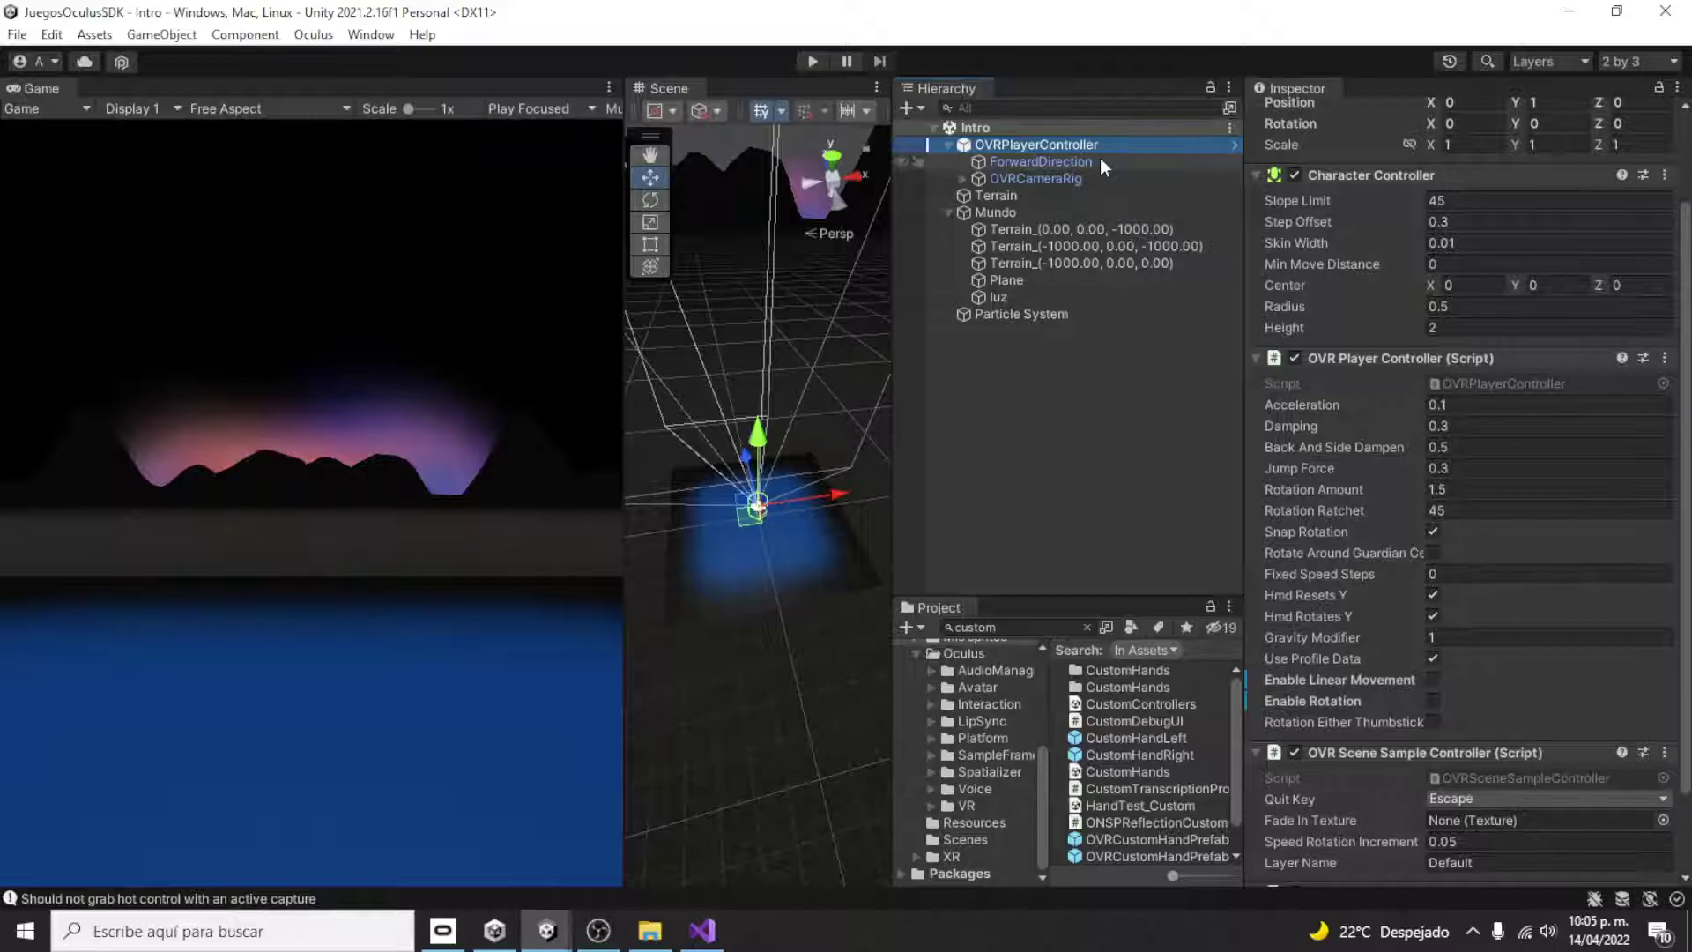
{"action": "left_click", "coordinate": [807, 65]}
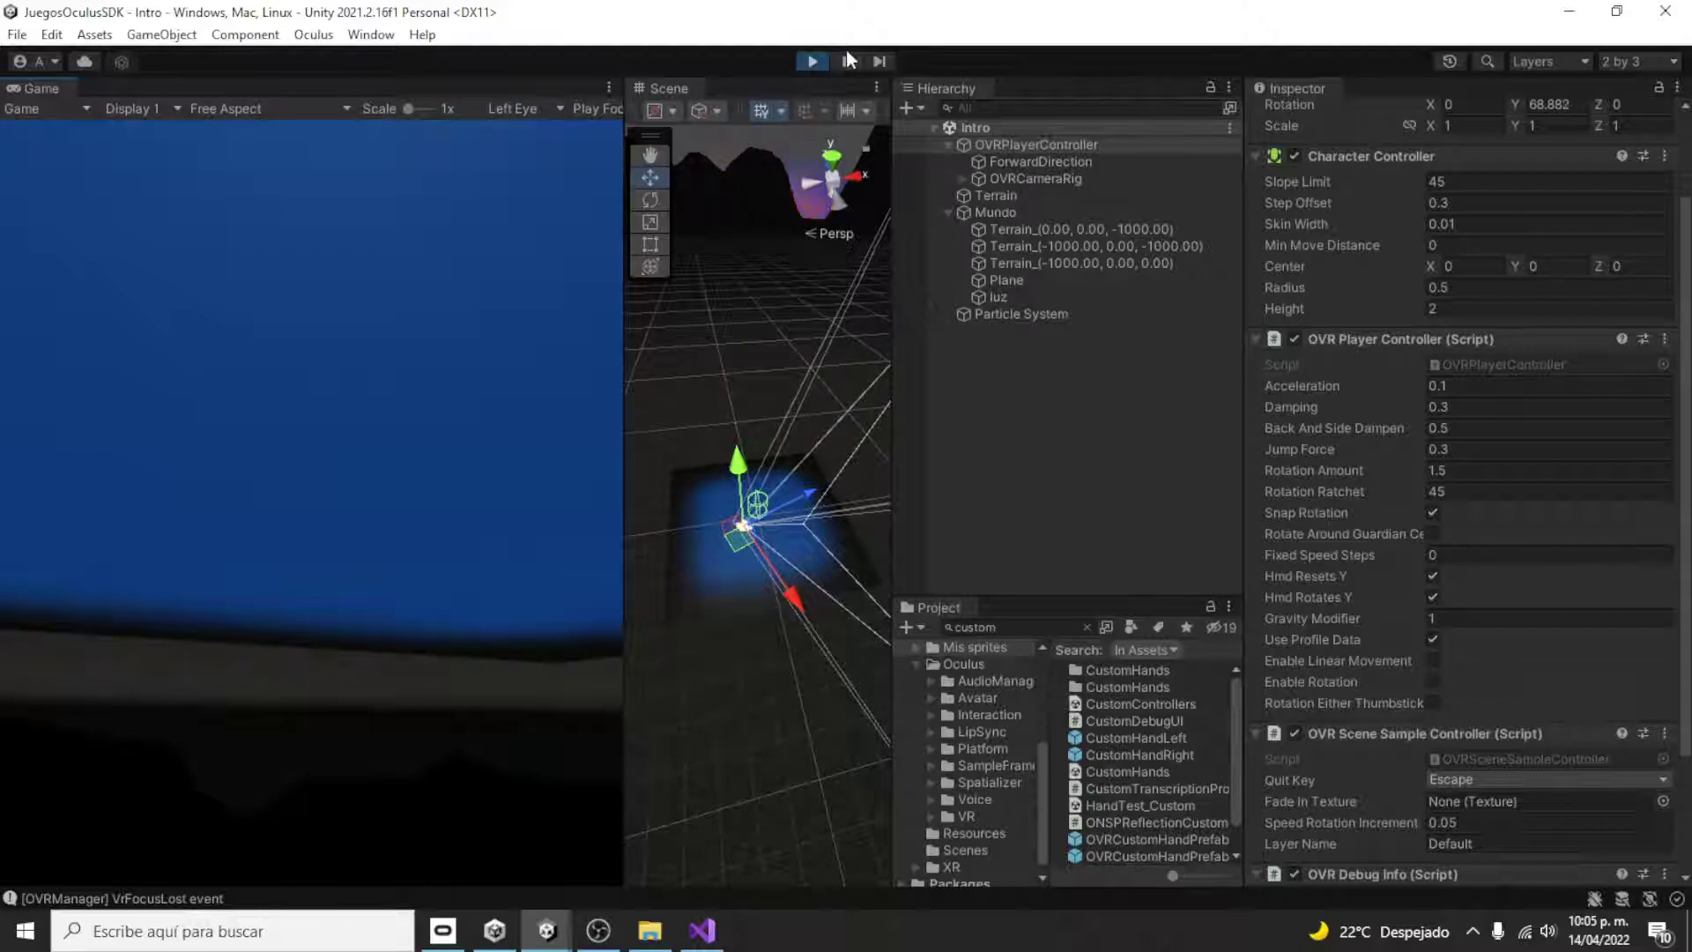
{"action": "left_click", "coordinate": [816, 59]}
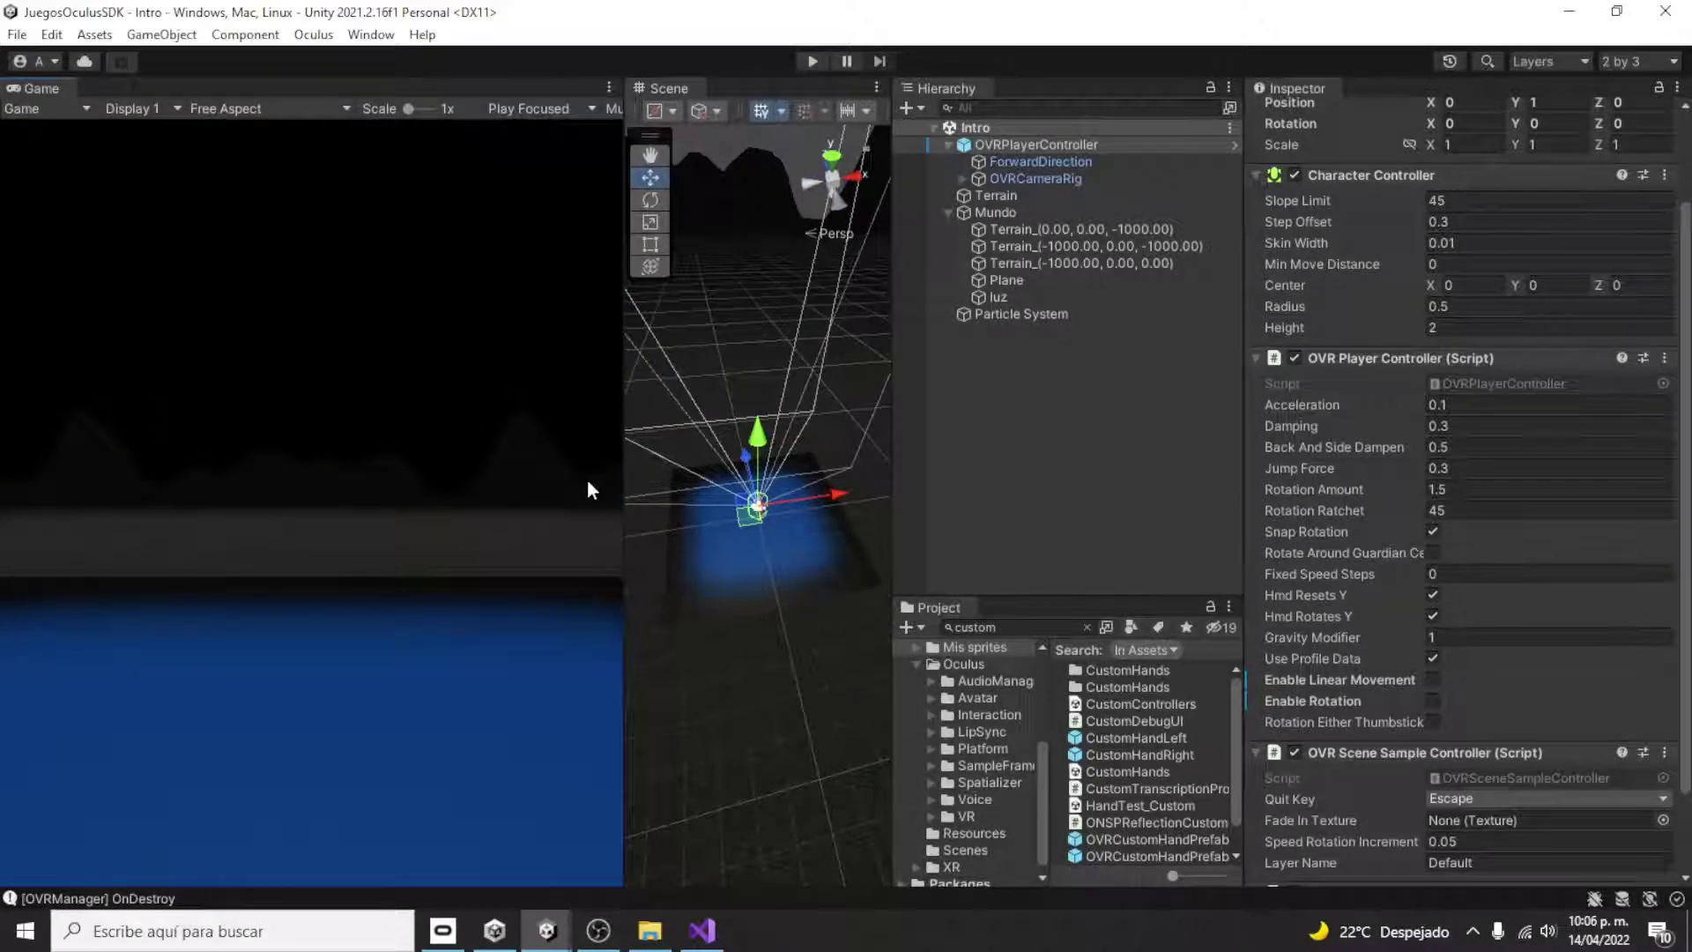
- Widen the Scene view and narrow the Game view
{"action": "left_click_drag", "start_coordinate": [621, 458], "coordinate": [531, 463]}
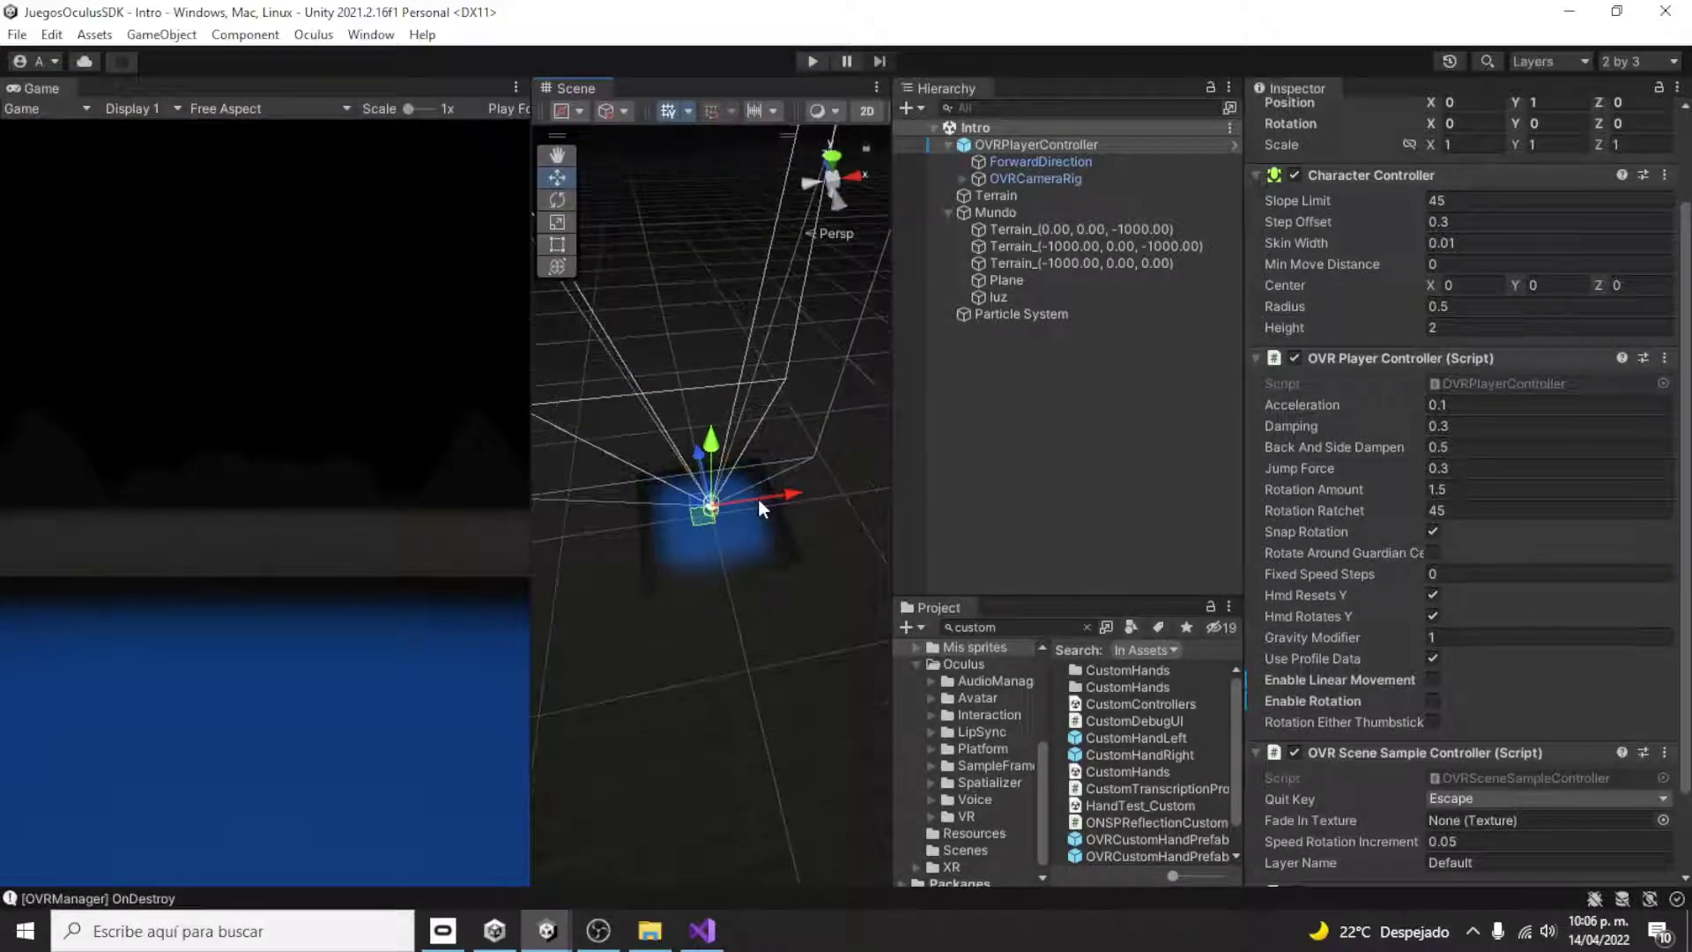
{"action": "left_click_drag", "start_coordinate": [890, 442], "coordinate": [866, 445]}
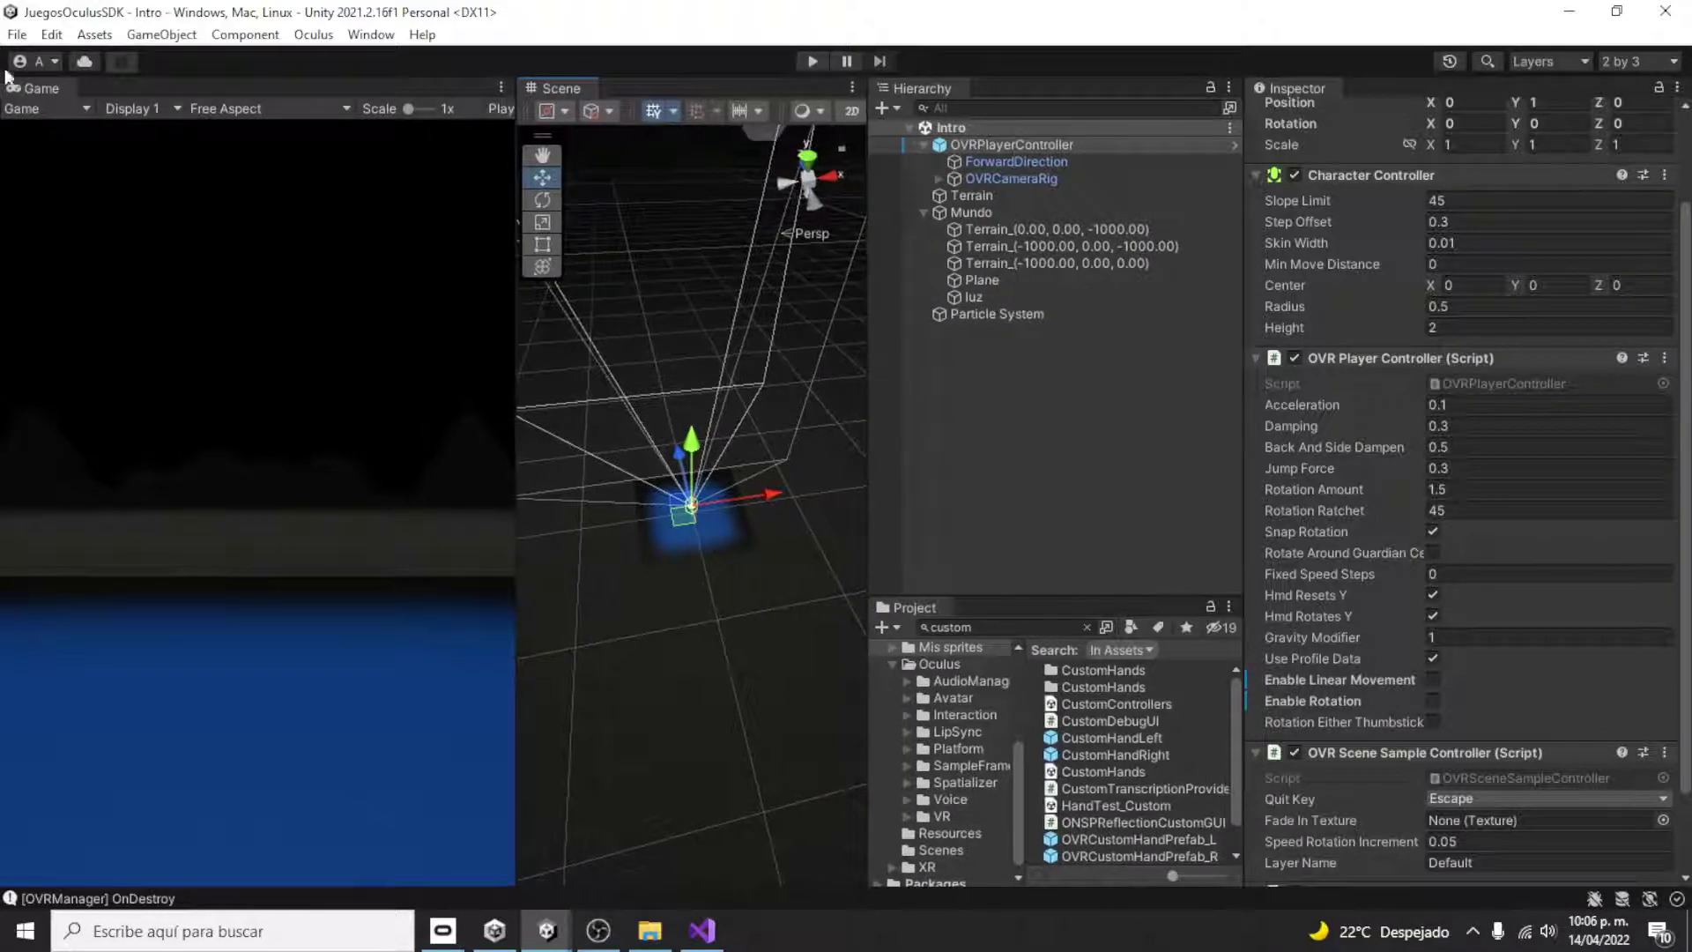
{"action": "left_click", "coordinate": [16, 34]}
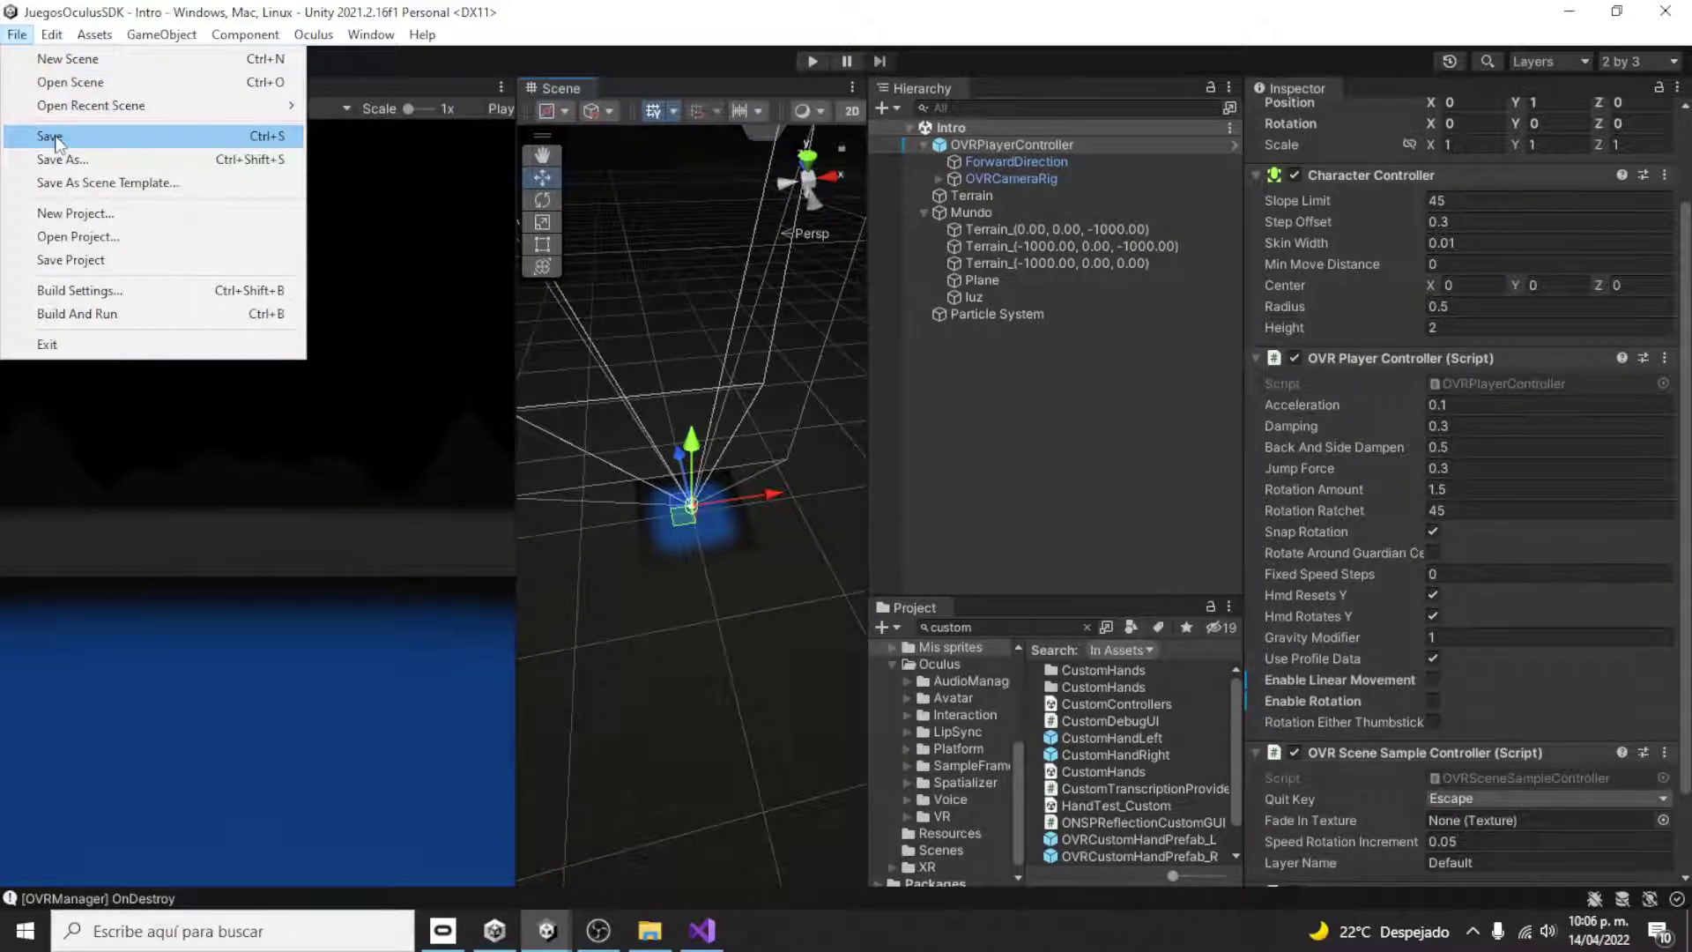
- Use File > Save As to store the scene as 'Beat Bat' inside Mis escenas
{"action": "left_click", "coordinate": [55, 138]}
{"action": "left_click", "coordinate": [17, 34]}
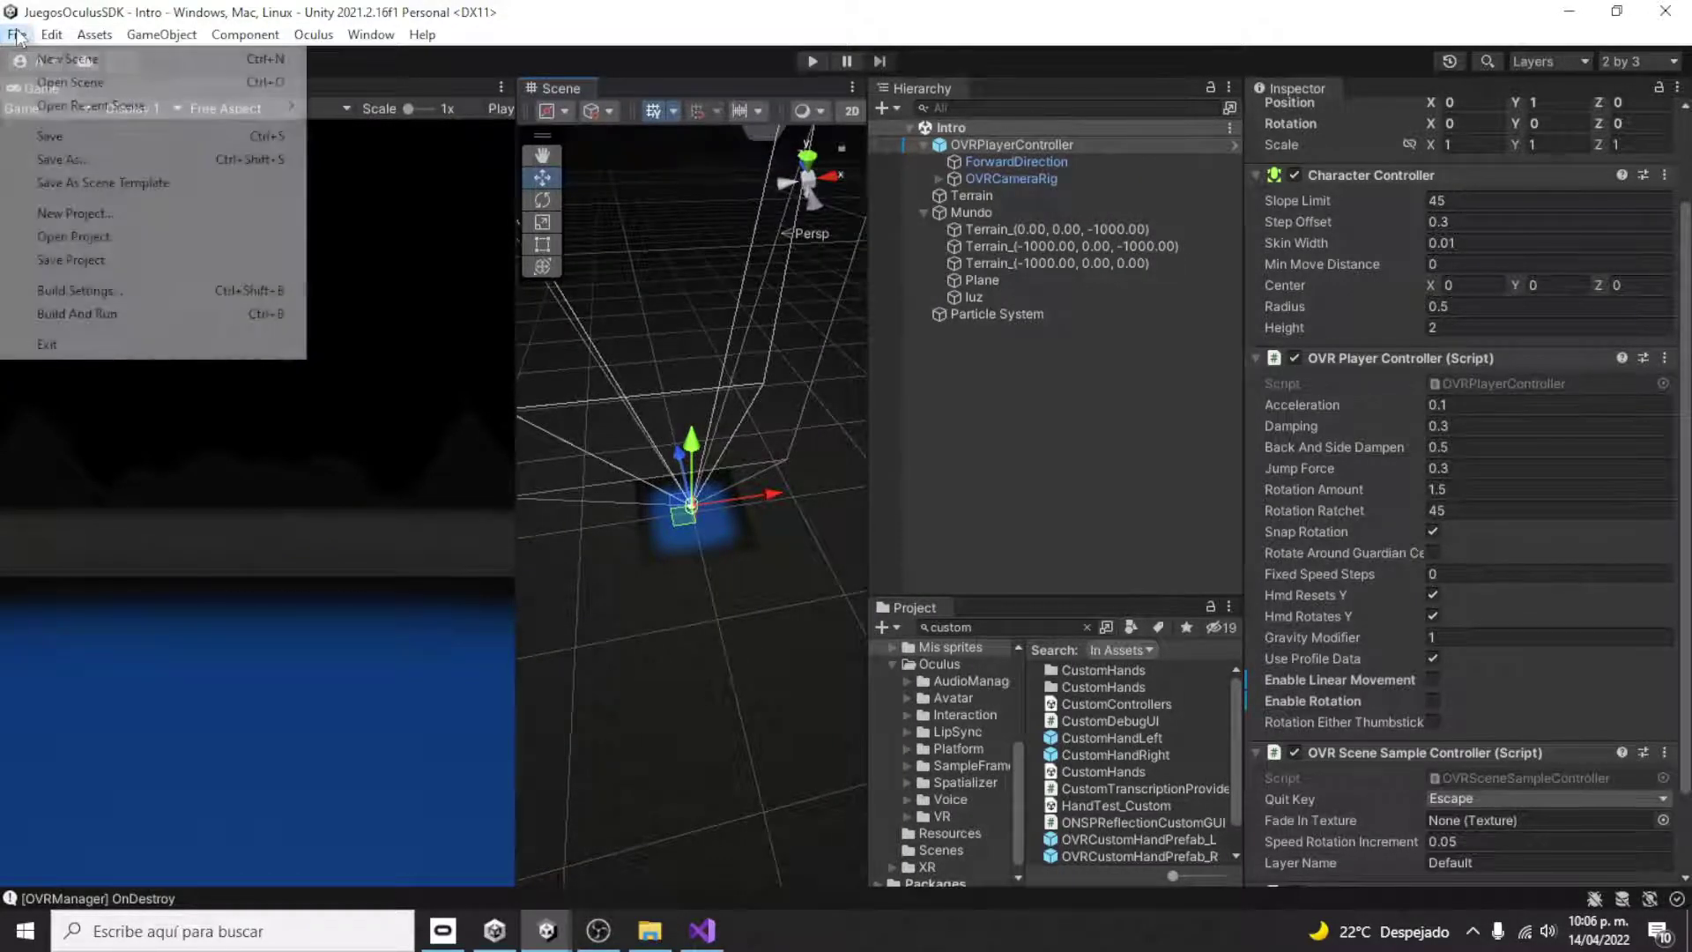
{"action": "left_click", "coordinate": [80, 168]}
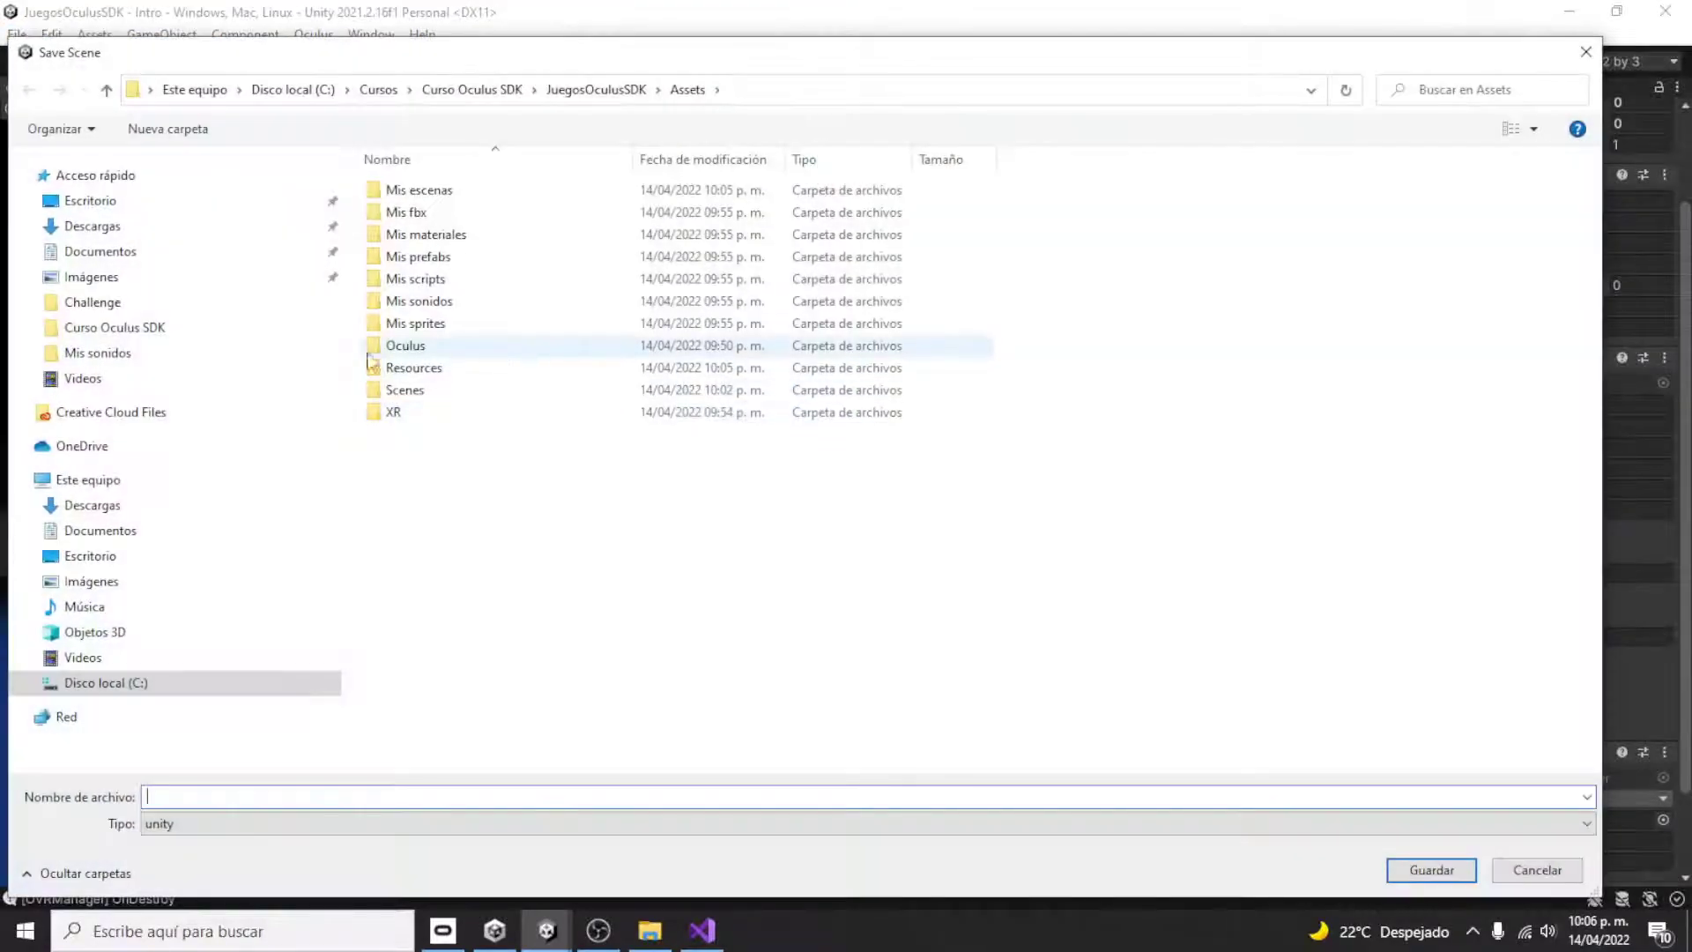
{"action": "double_click", "coordinate": [414, 192]}
{"action": "left_click", "coordinate": [250, 793]}
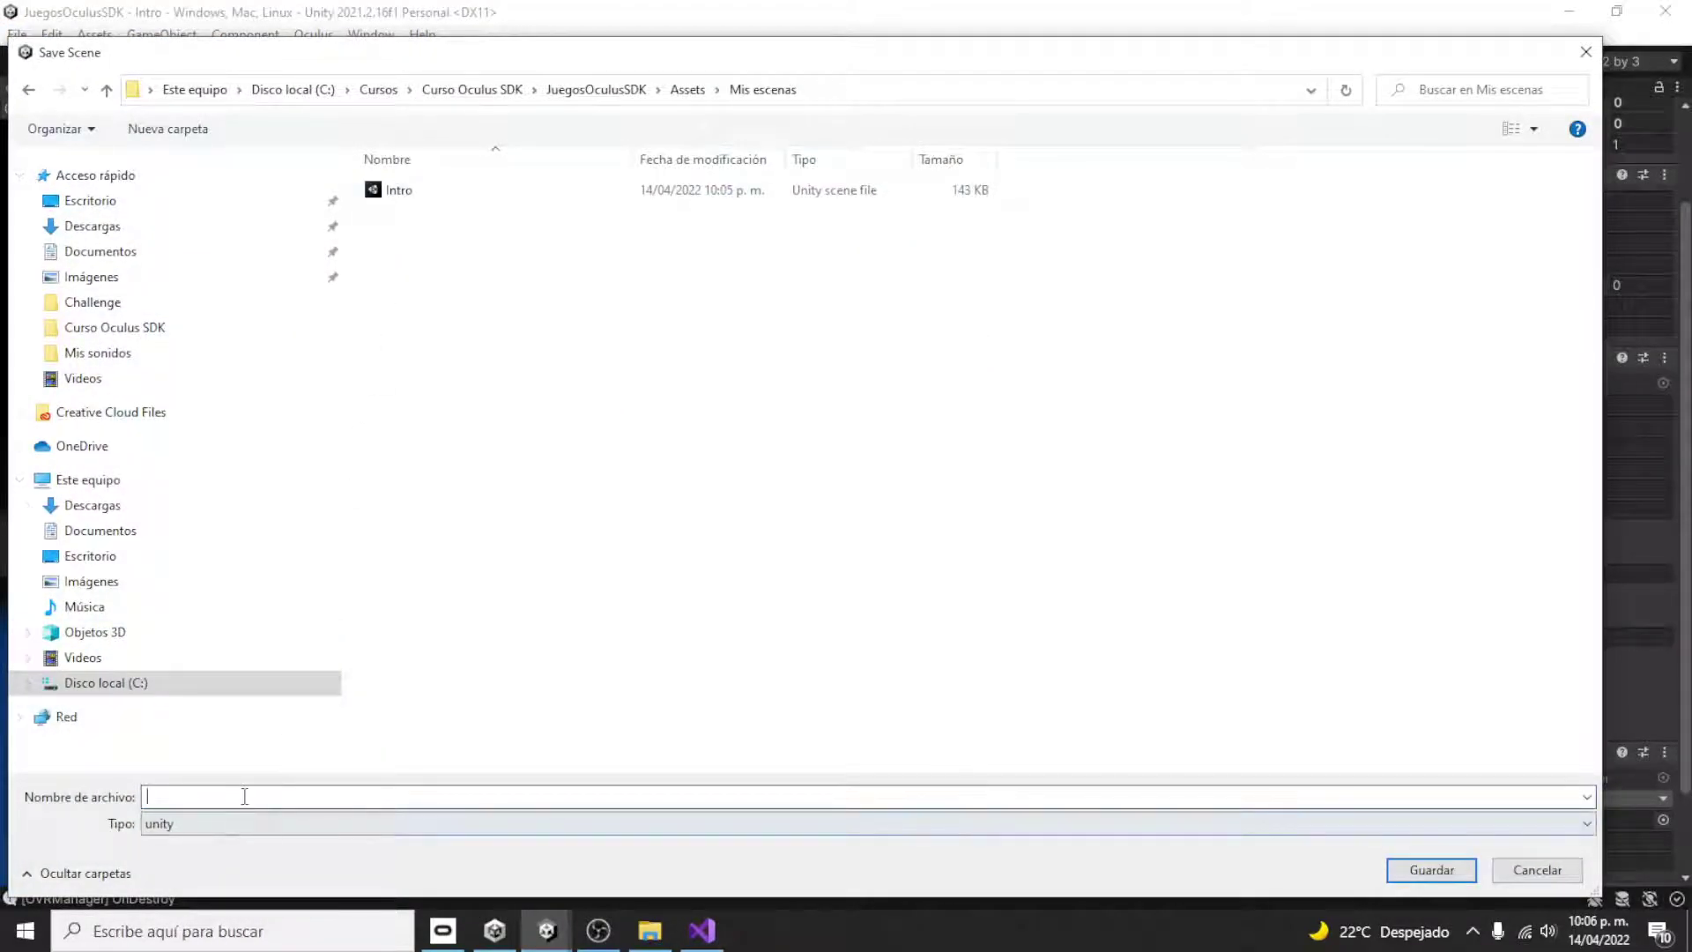
{"action": "type", "text": "Be"}
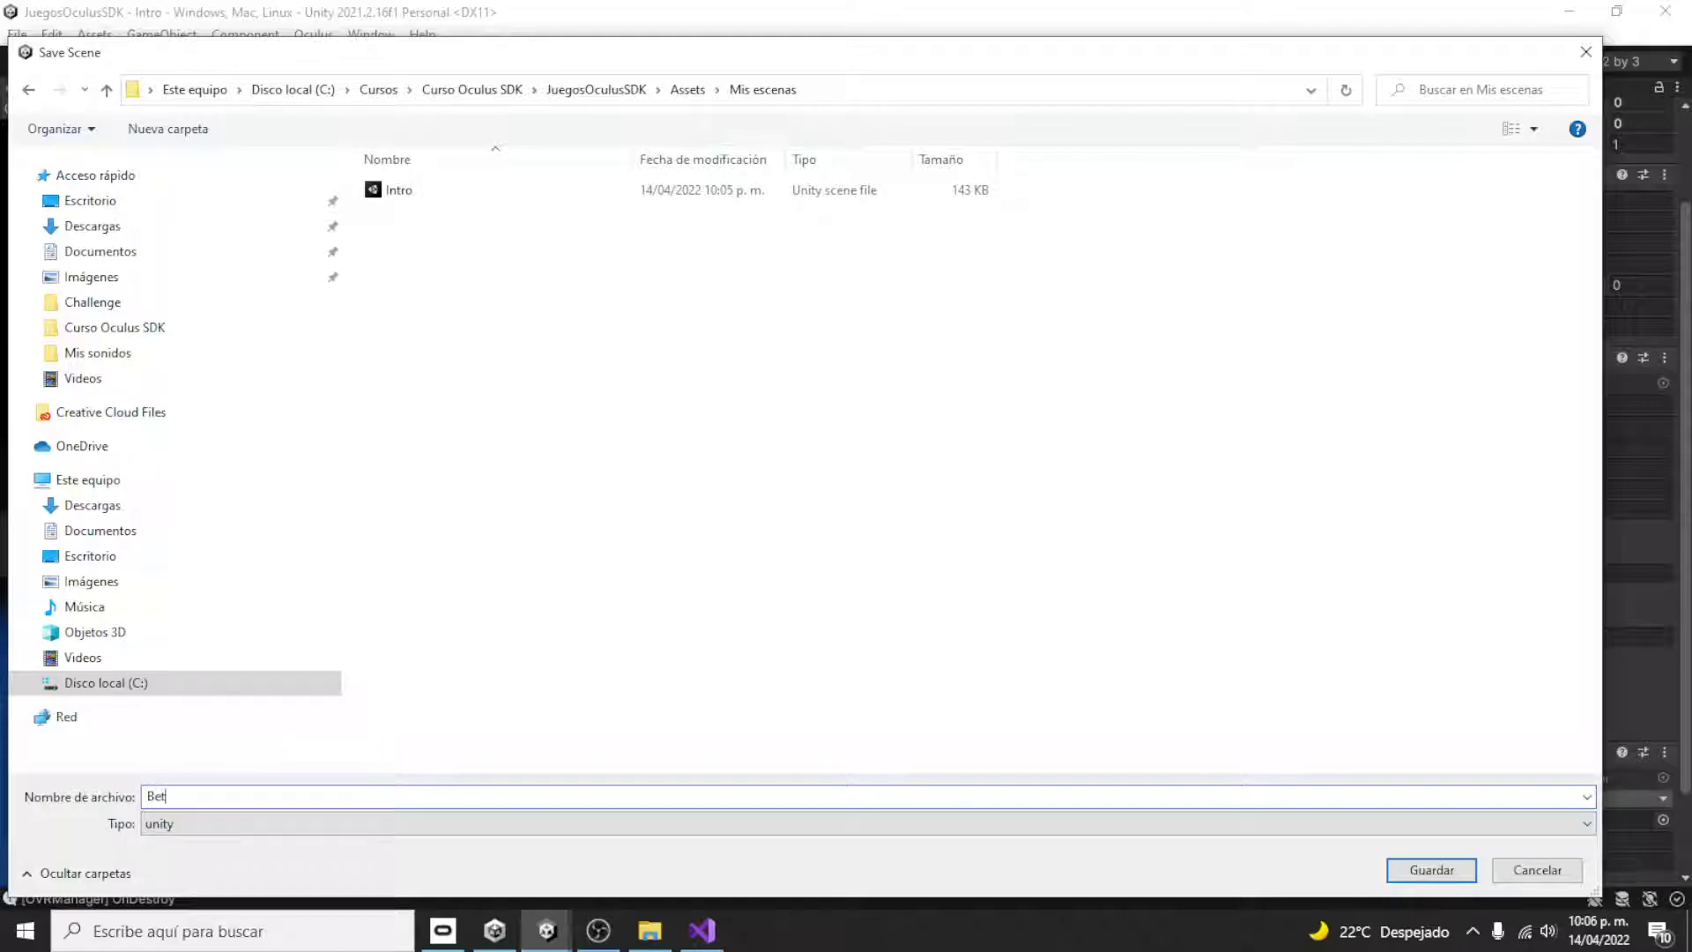
{"action": "type", "text": "at bat"}
{"action": "left_click", "coordinate": [179, 796]}
{"action": "key", "text": "BackSpace"}
{"action": "type", "text": "Bat"}
{"action": "key", "text": "Return"}
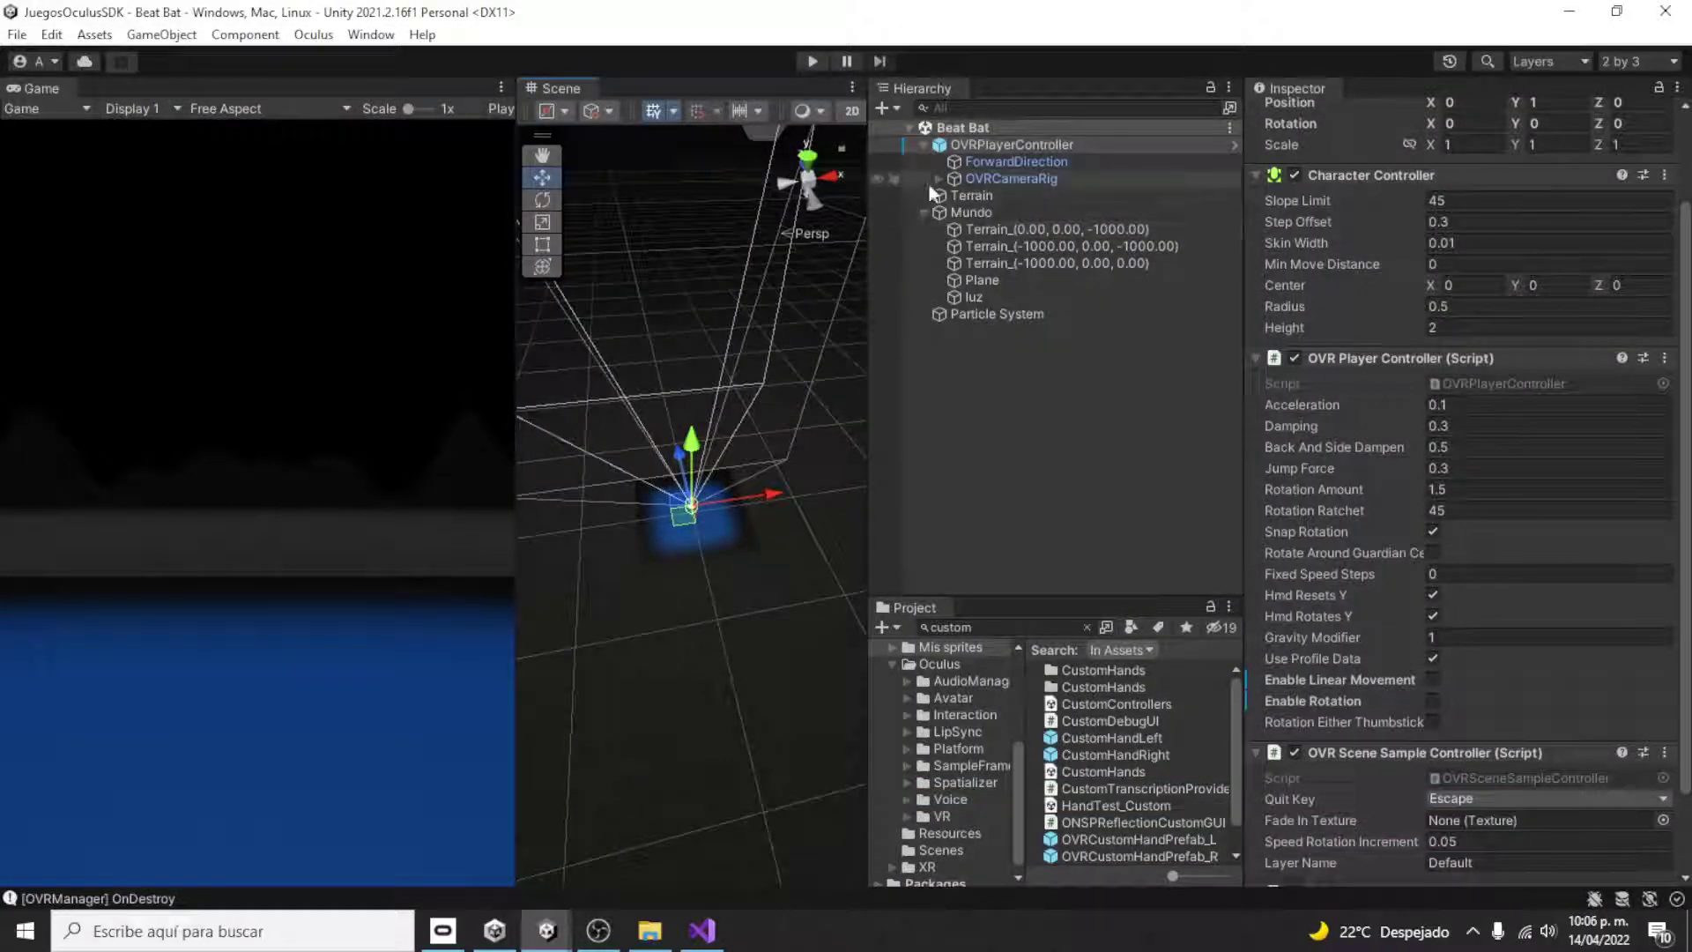
- Set the three eye anchor cameras' background to dark purple
{"action": "left_click", "coordinate": [937, 180]}
{"action": "left_click", "coordinate": [1027, 218]}
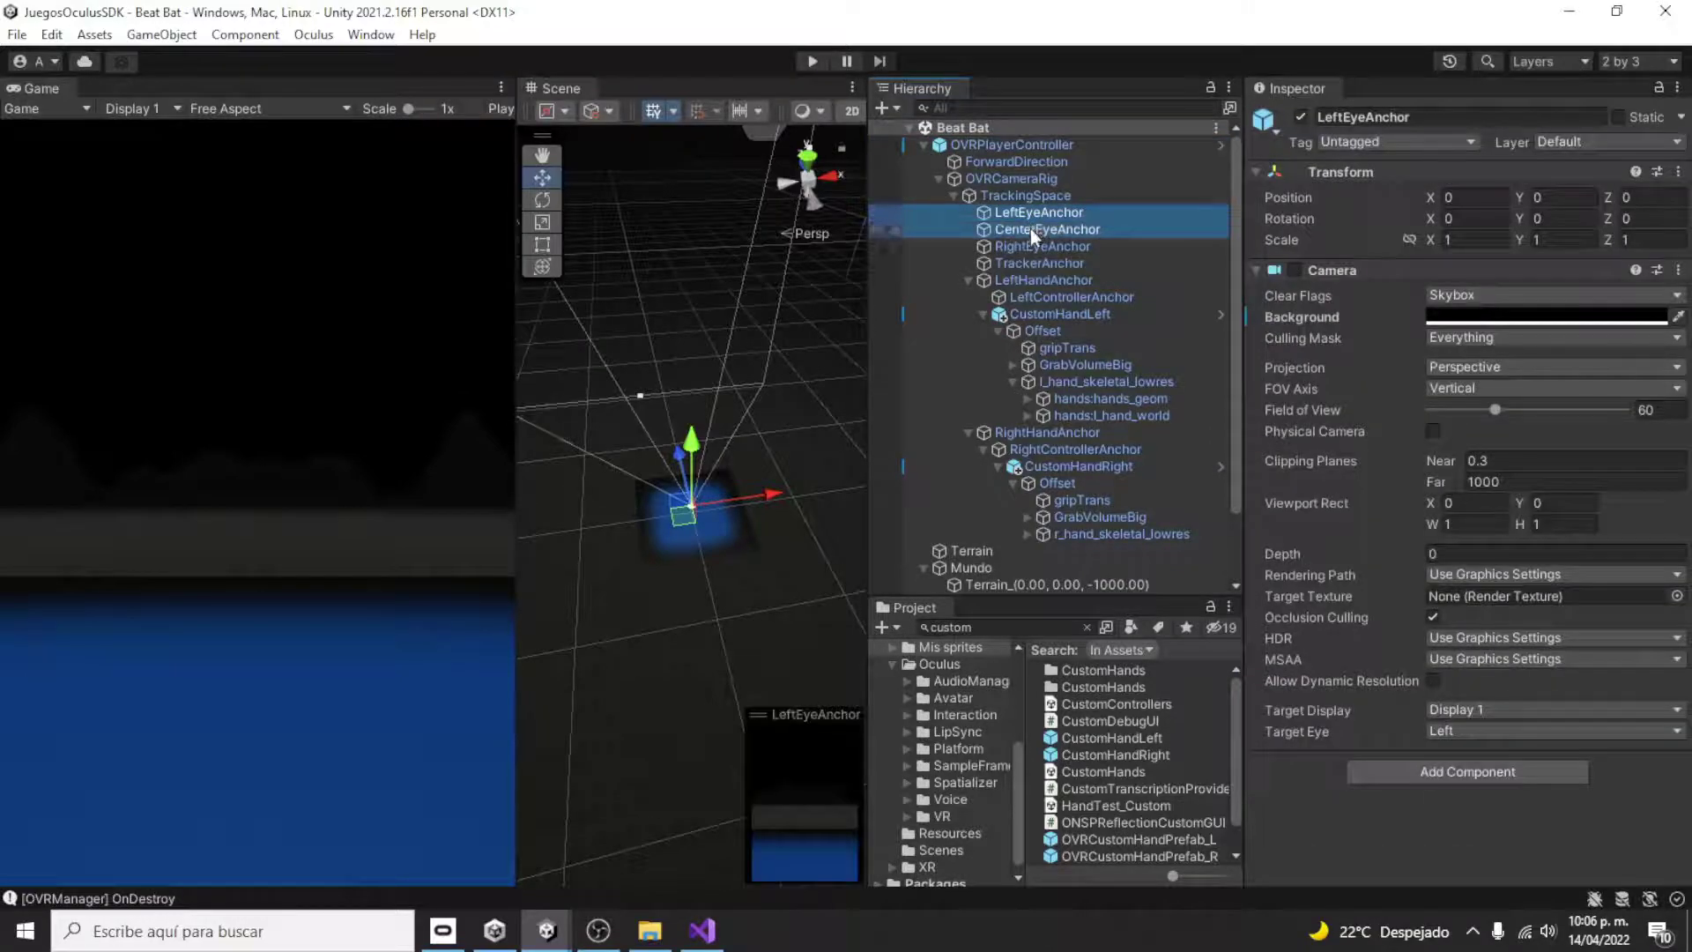
{"action": "left_click", "coordinate": [1038, 246], "text": "shift"}
{"action": "left_click", "coordinate": [1484, 315]}
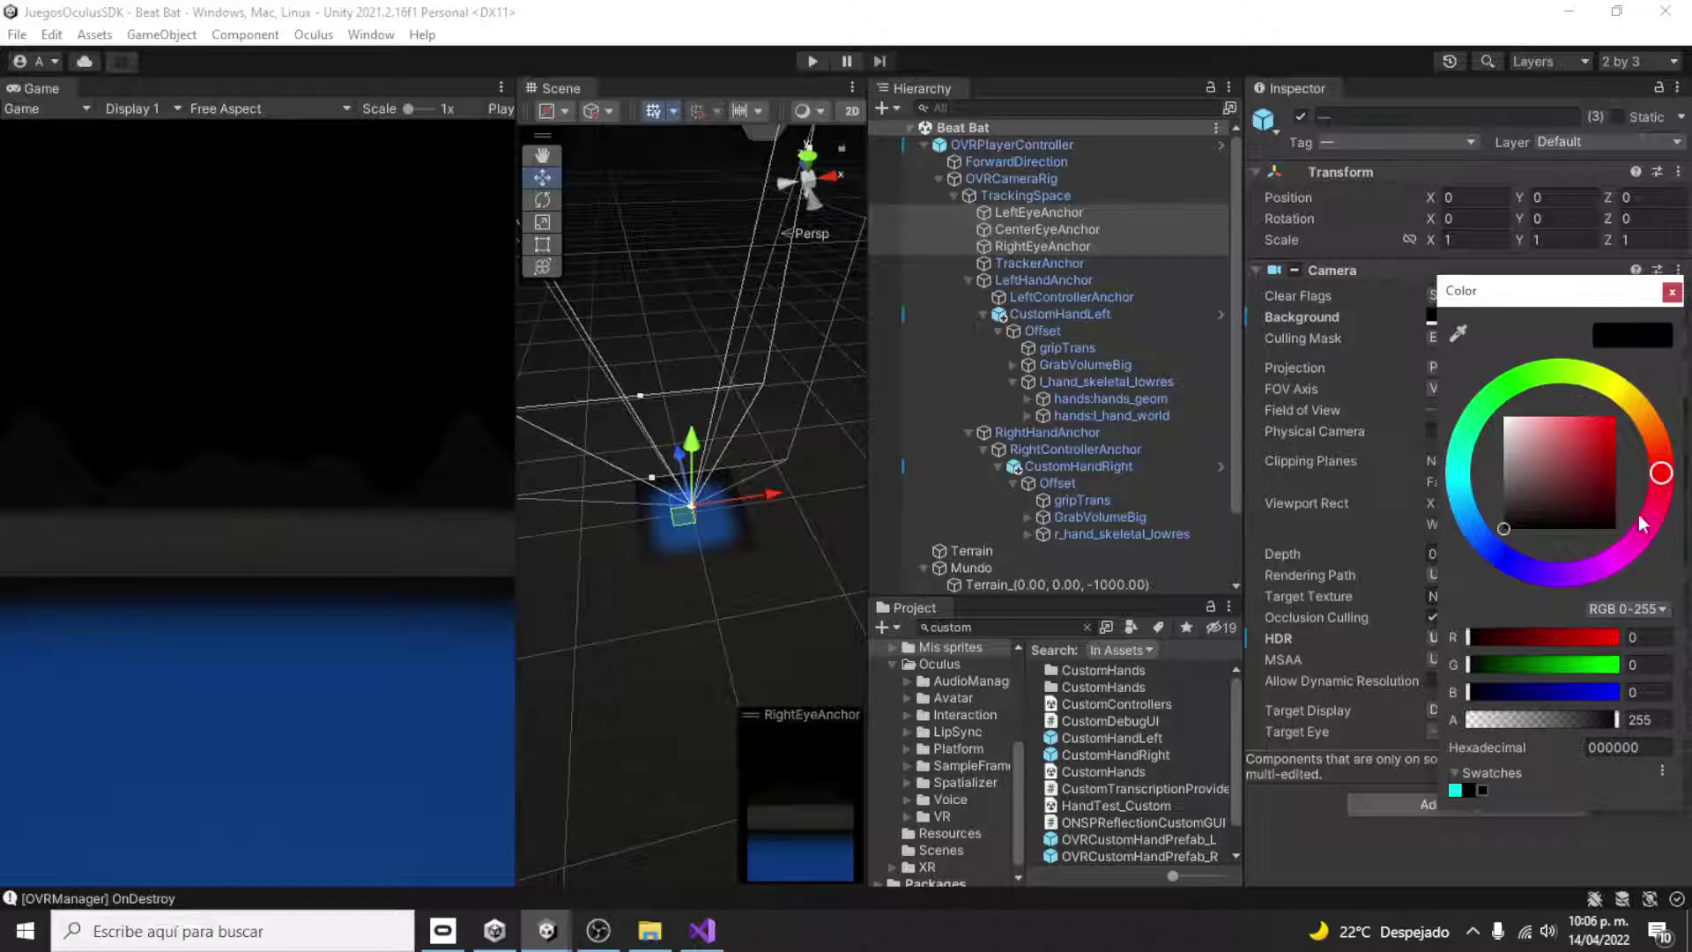
{"action": "left_click", "coordinate": [1575, 578]}
{"action": "left_click_drag", "start_coordinate": [1563, 507], "coordinate": [1556, 502]}
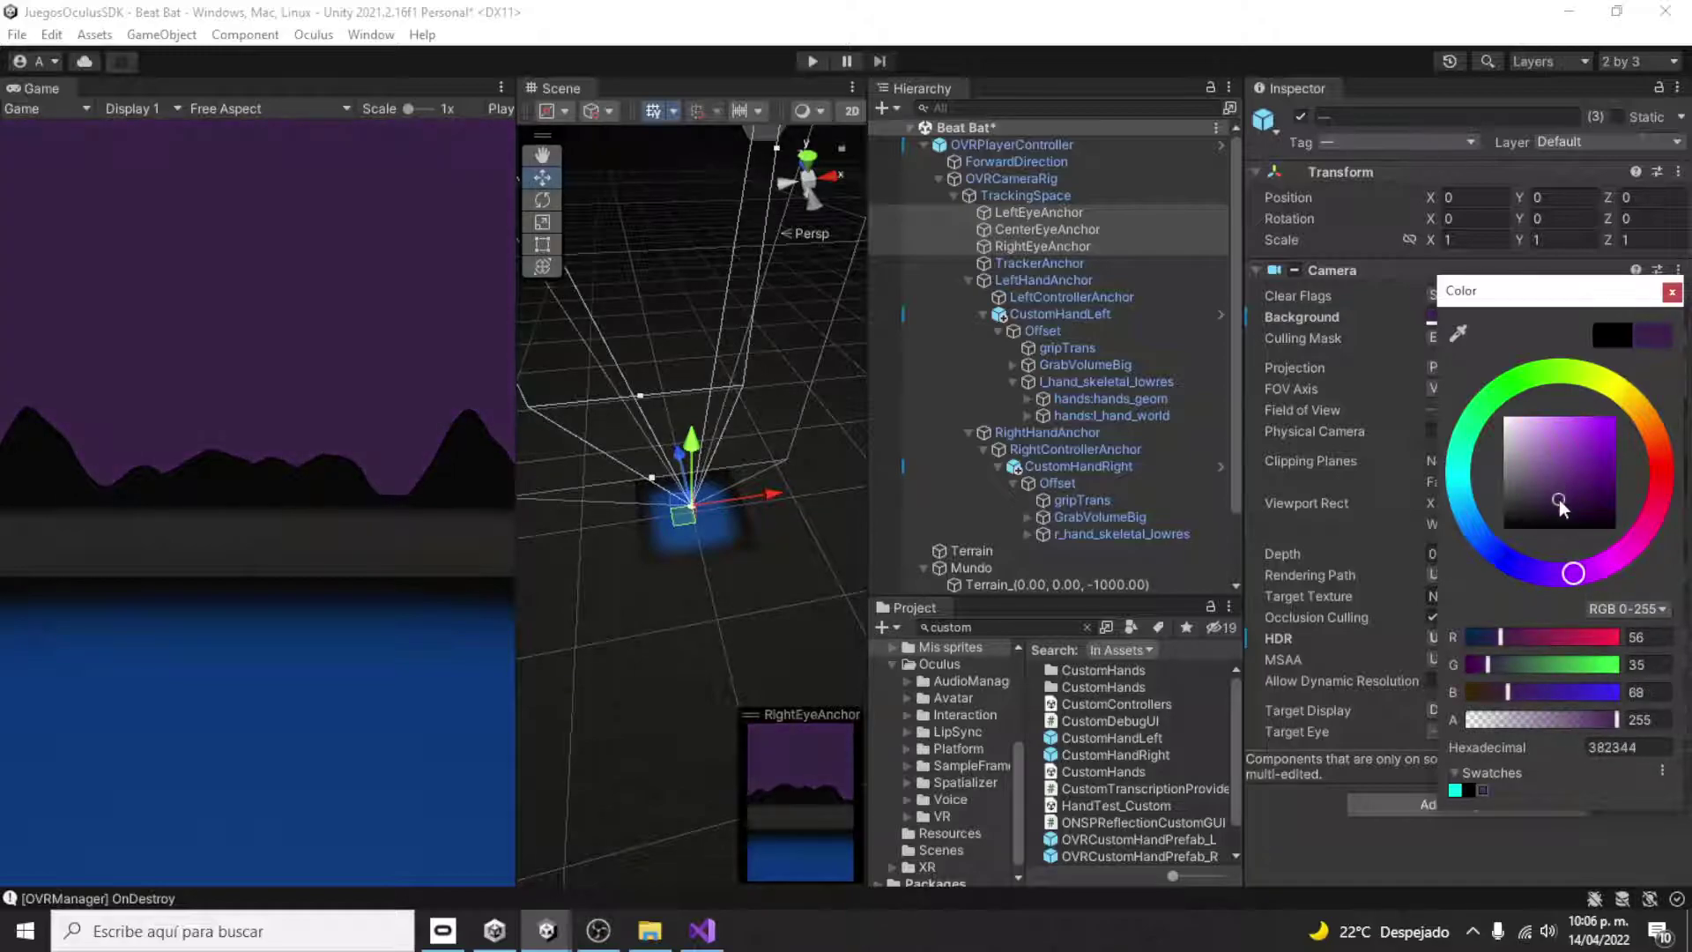
{"action": "left_click", "coordinate": [1671, 292]}
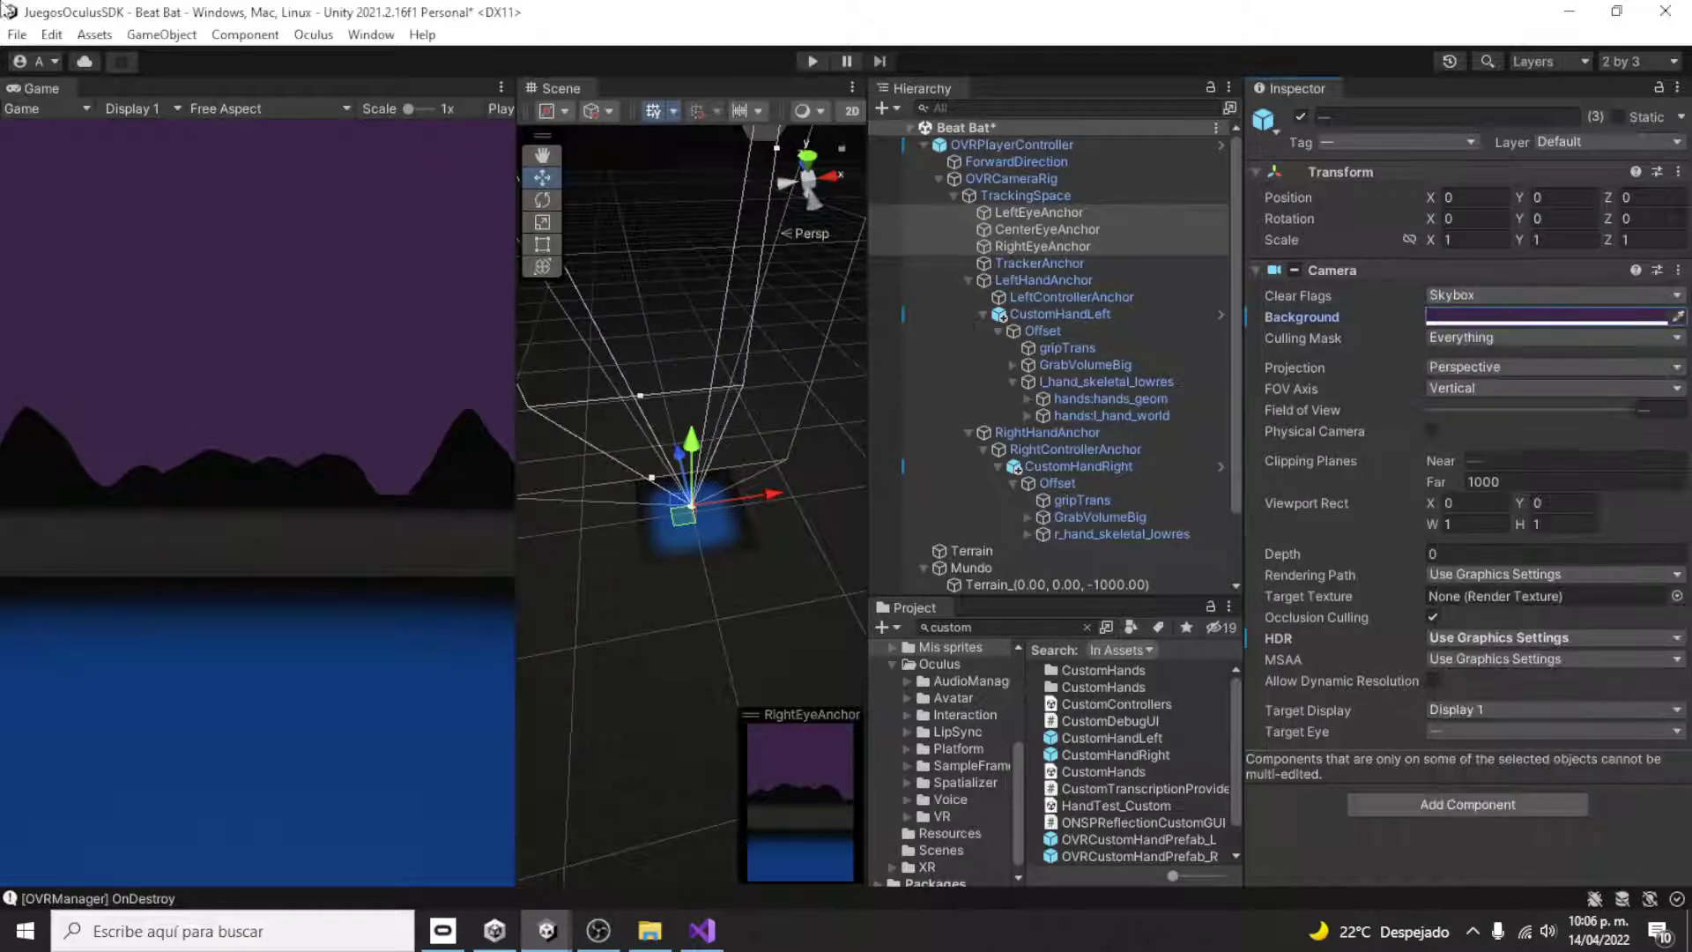
- Save Beat Bat, then save a copy named 'Bot Shooter' in Mis escenas
{"action": "left_click", "coordinate": [17, 34]}
{"action": "left_click", "coordinate": [35, 138]}
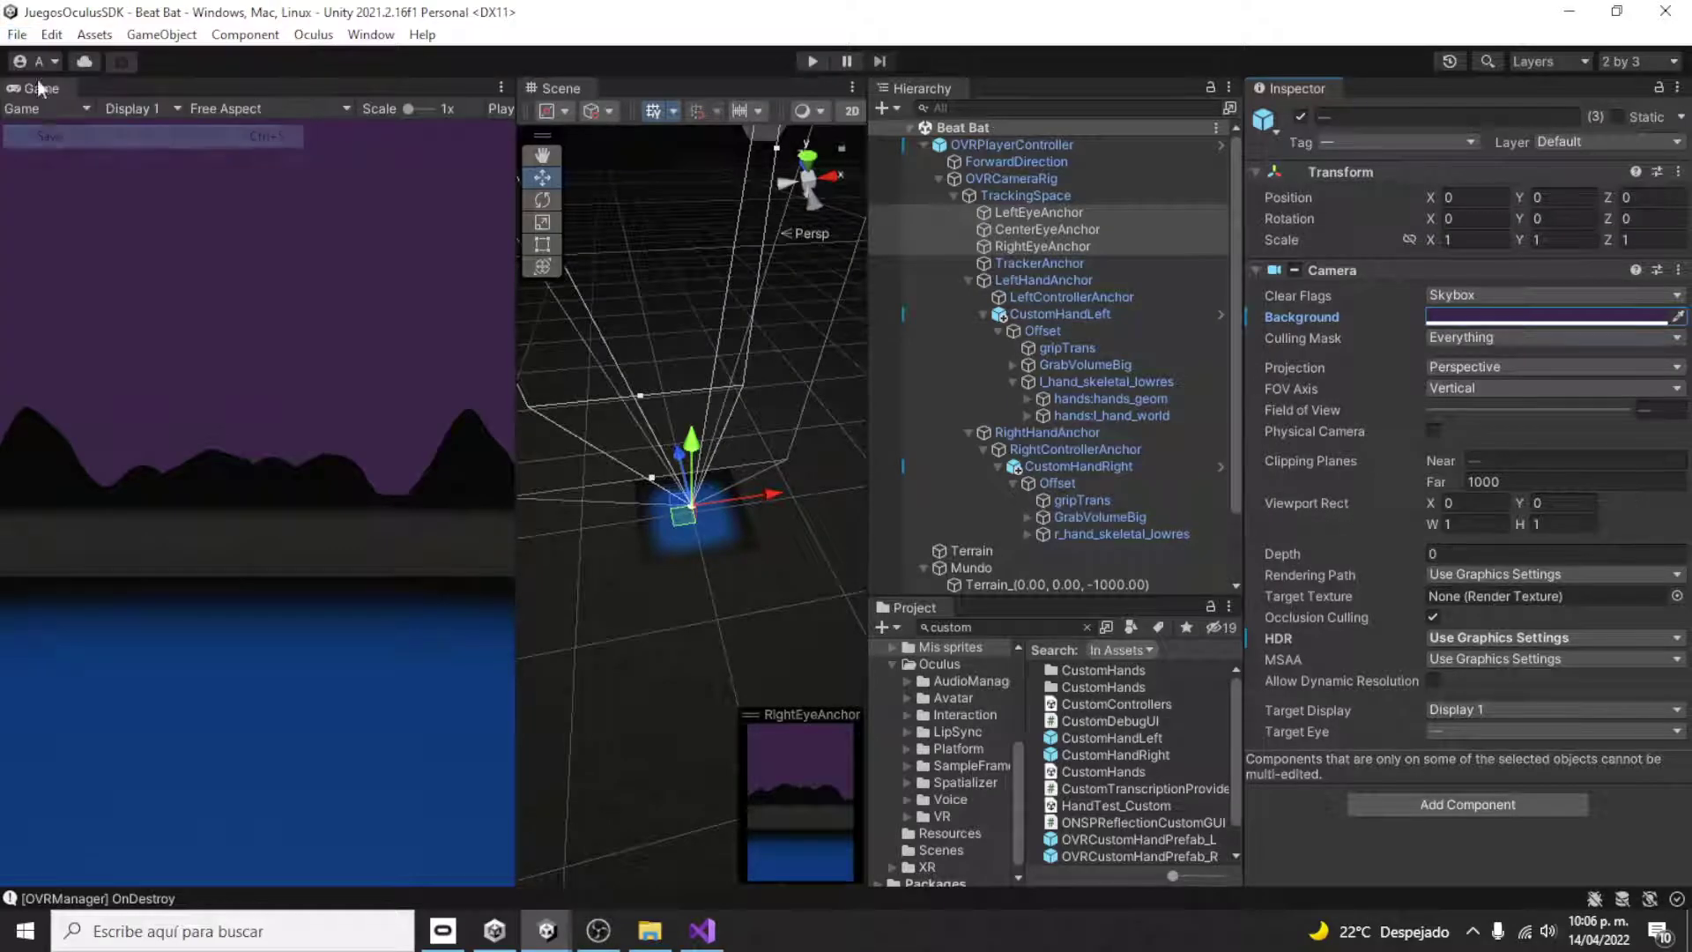
{"action": "left_click", "coordinate": [17, 34]}
{"action": "left_click", "coordinate": [54, 155]}
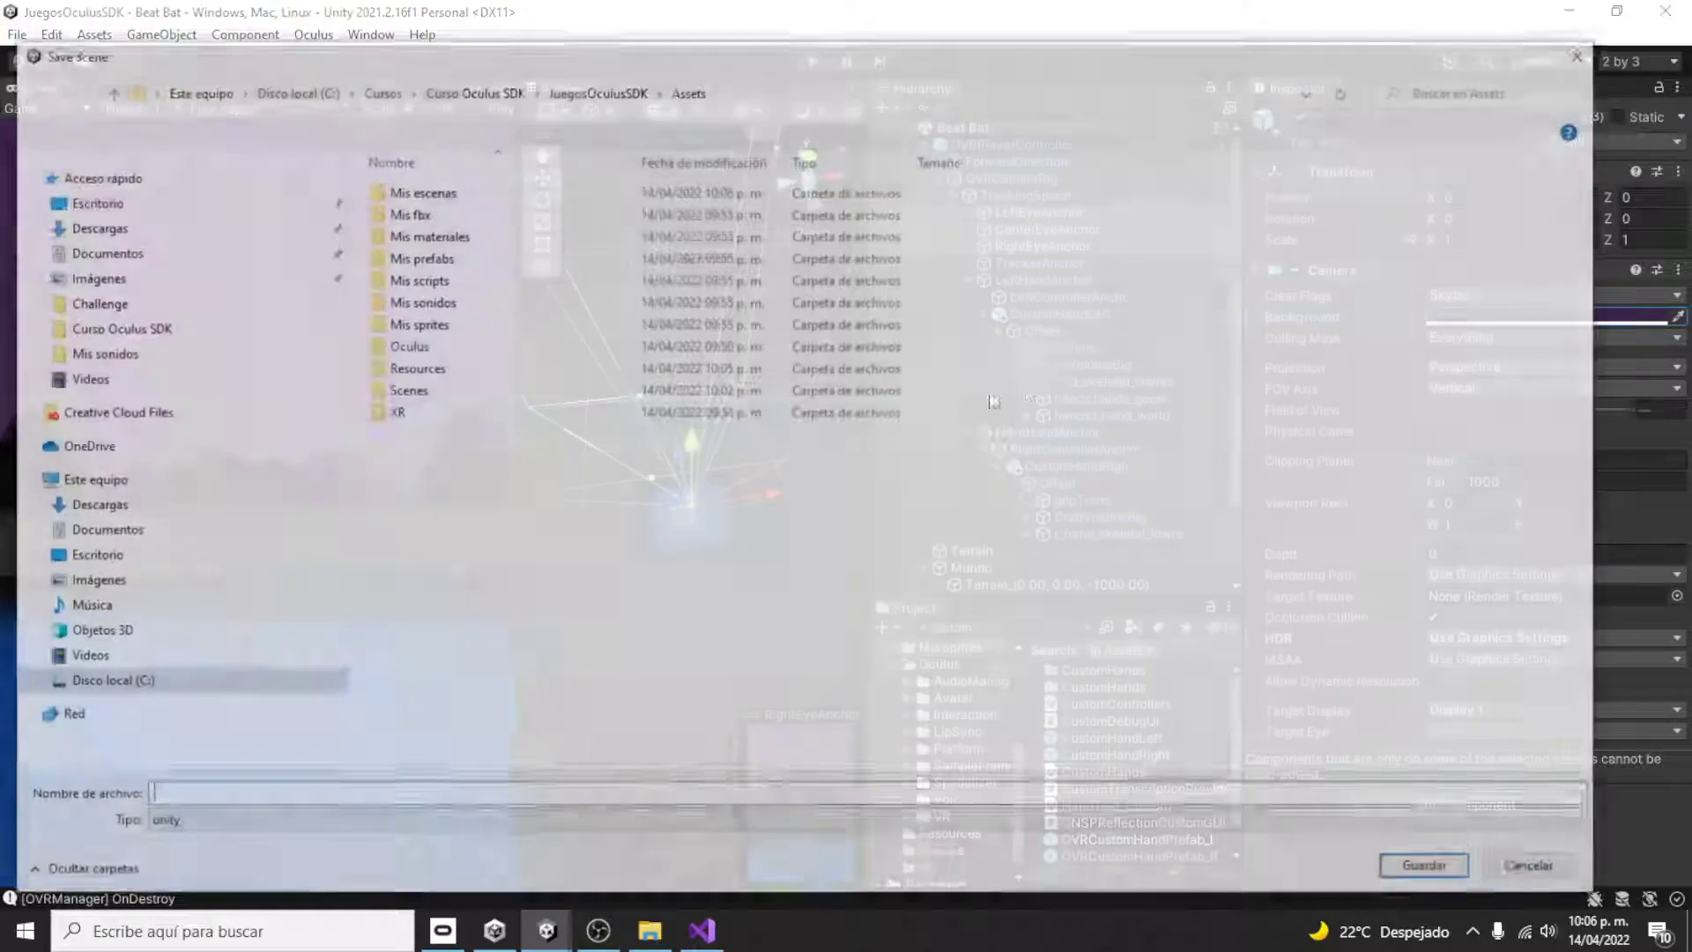
{"action": "double_click", "coordinate": [419, 191]}
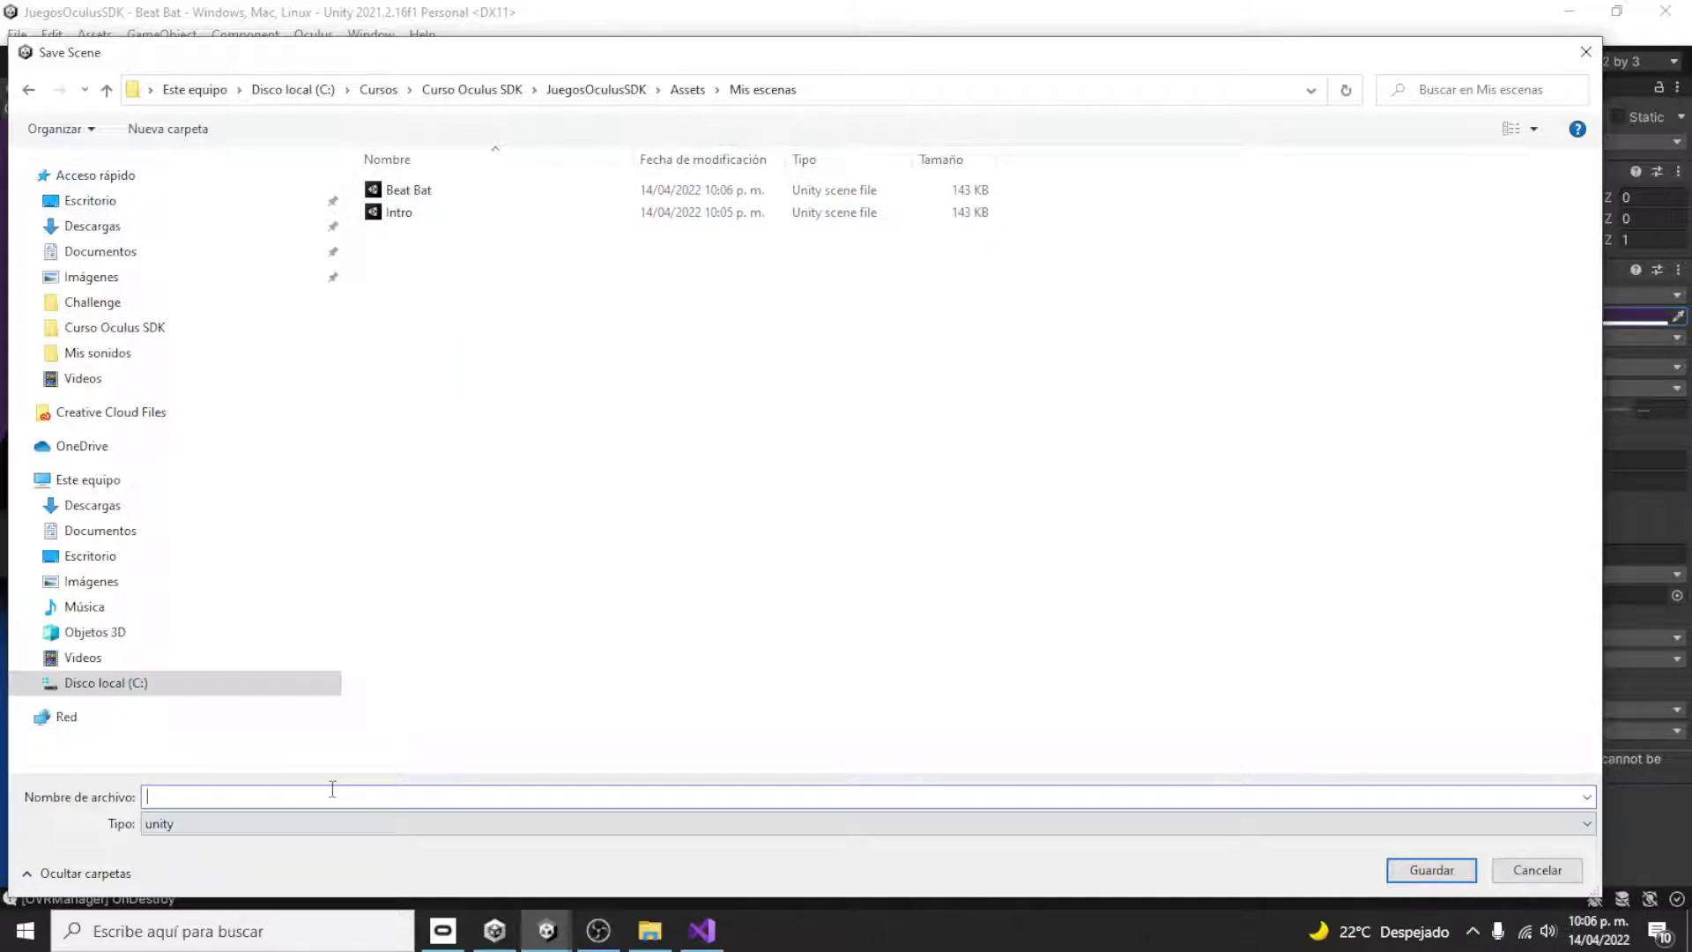
{"action": "type", "text": "Bot Shooter"}
{"action": "left_click", "coordinate": [1434, 872]}
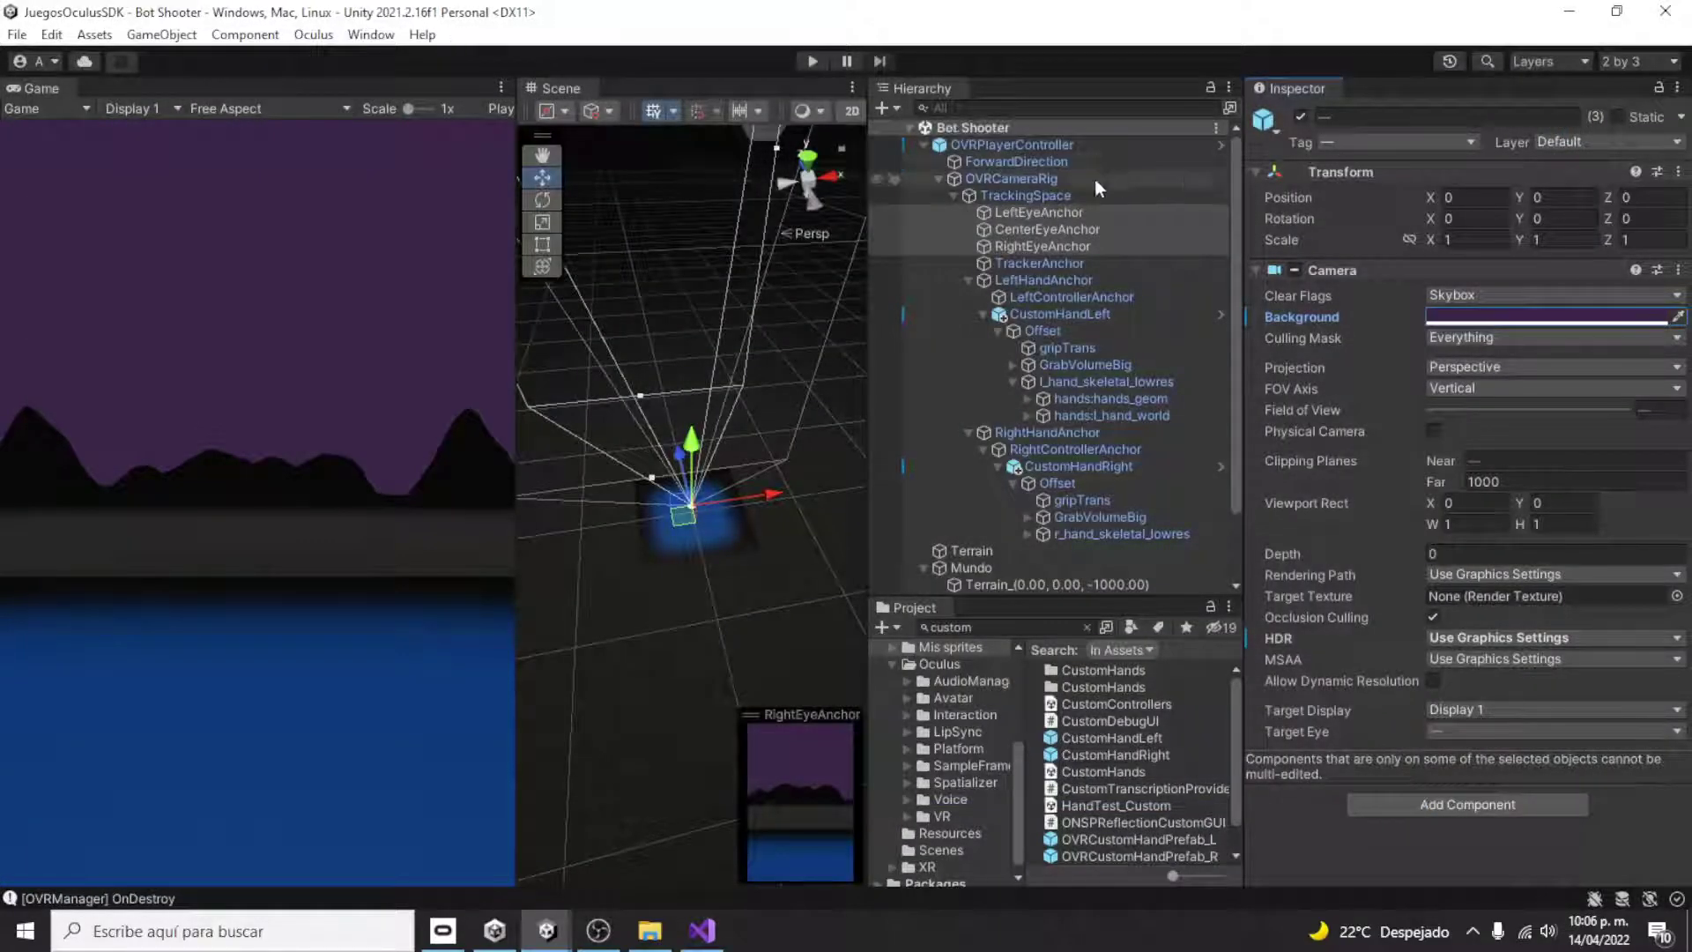
- Shift the camera background colour to dark blue 292C48
{"action": "left_click", "coordinate": [1546, 316]}
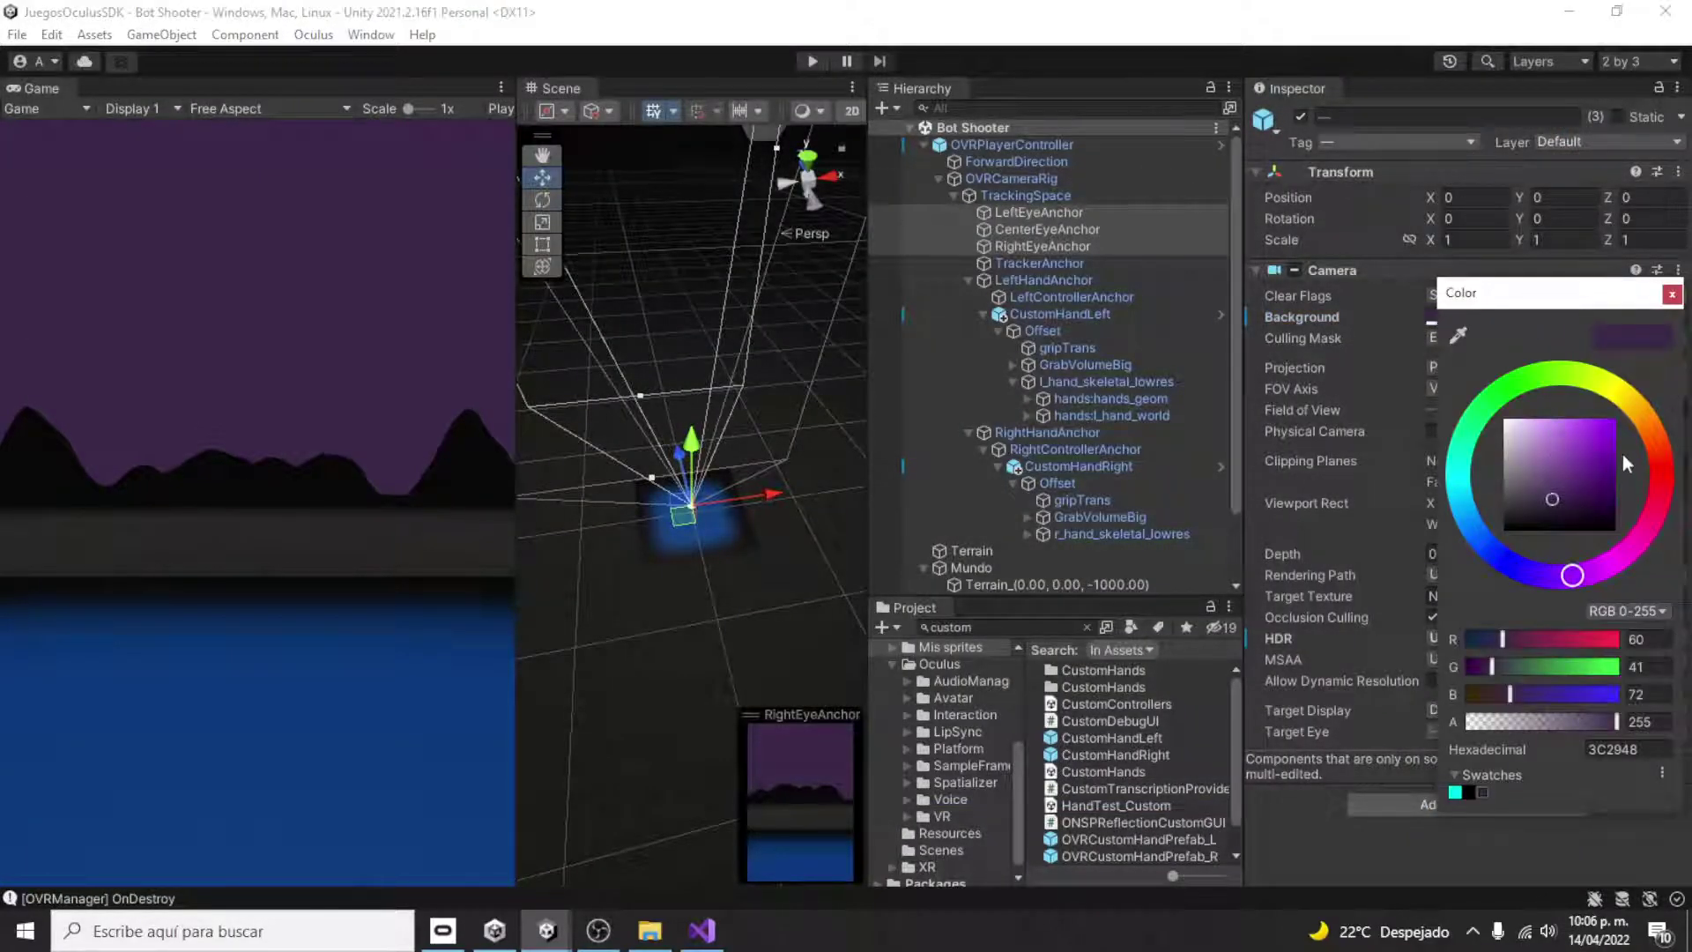
{"action": "left_click_drag", "start_coordinate": [1566, 550], "coordinate": [1489, 579]}
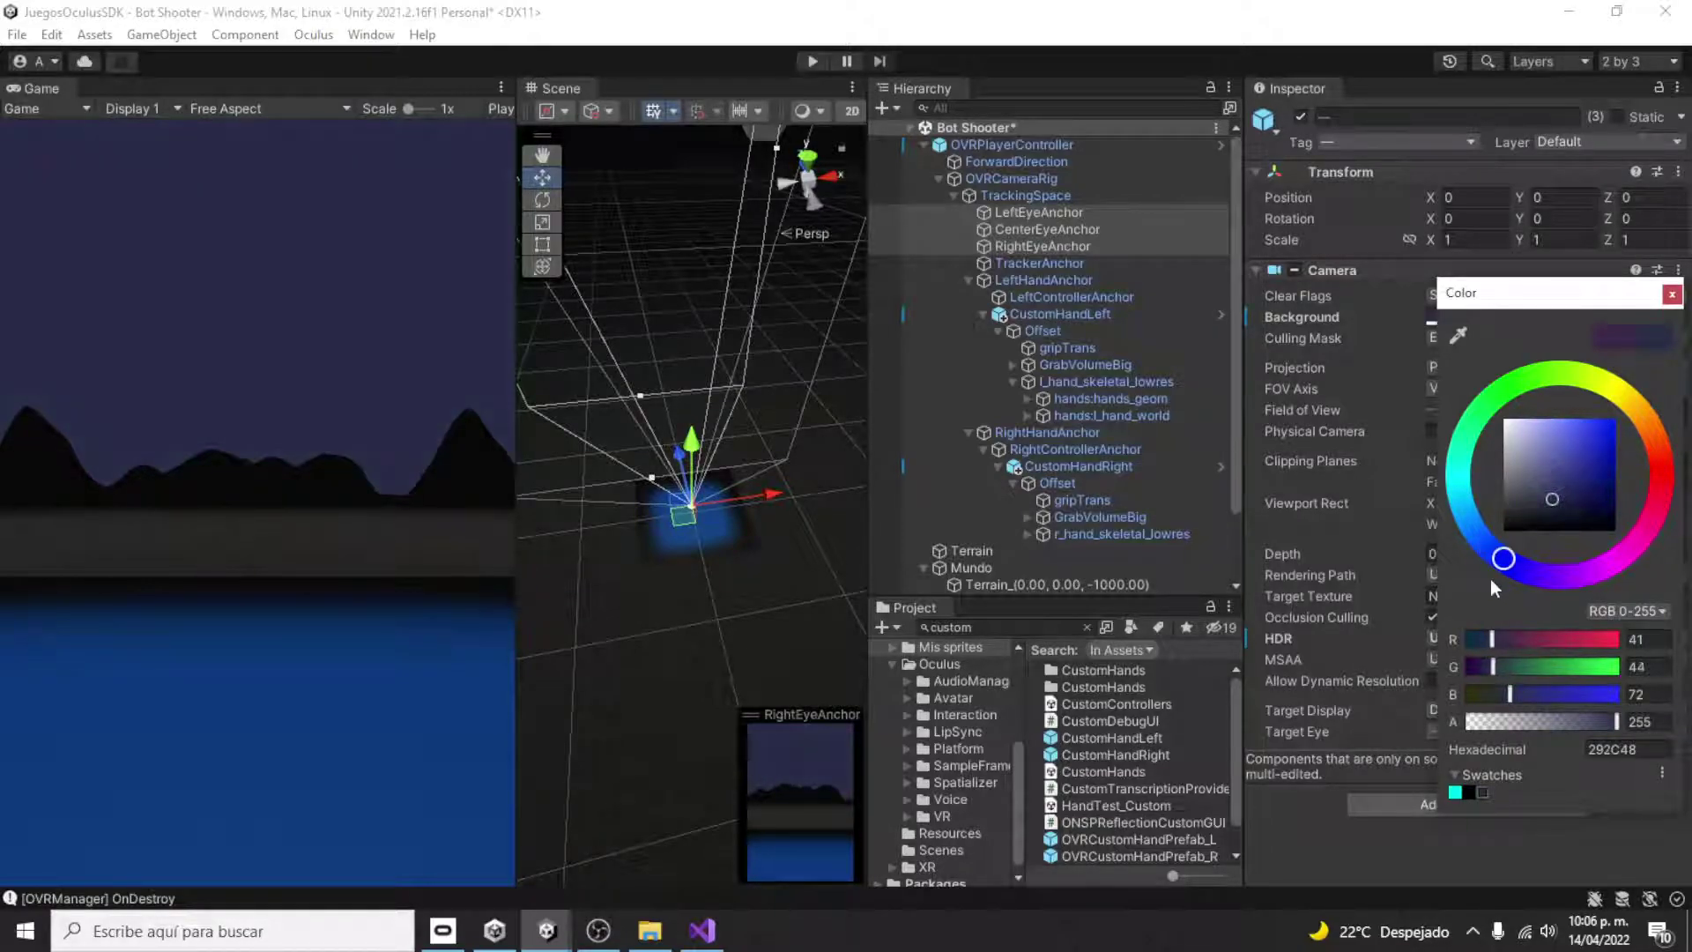
{"action": "left_click", "coordinate": [1671, 294]}
- Save Bot Shooter, then save a copy named 'Perdiste' in Mis escenas
{"action": "left_click", "coordinate": [17, 35]}
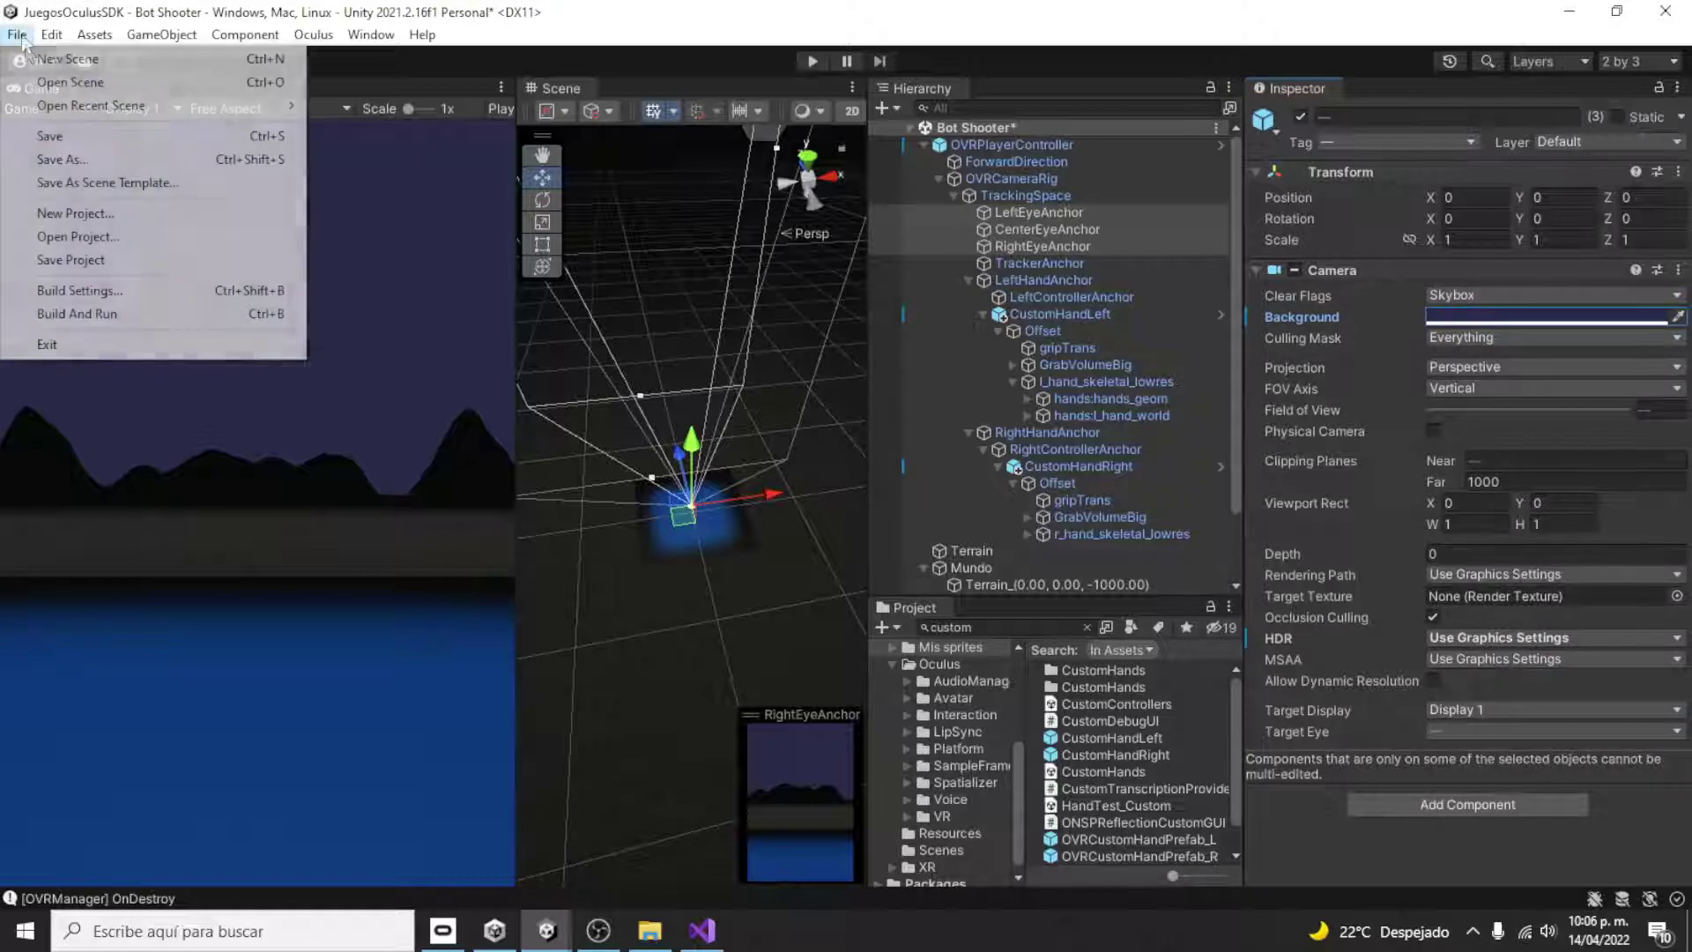
{"action": "left_click", "coordinate": [60, 141]}
{"action": "left_click", "coordinate": [17, 34]}
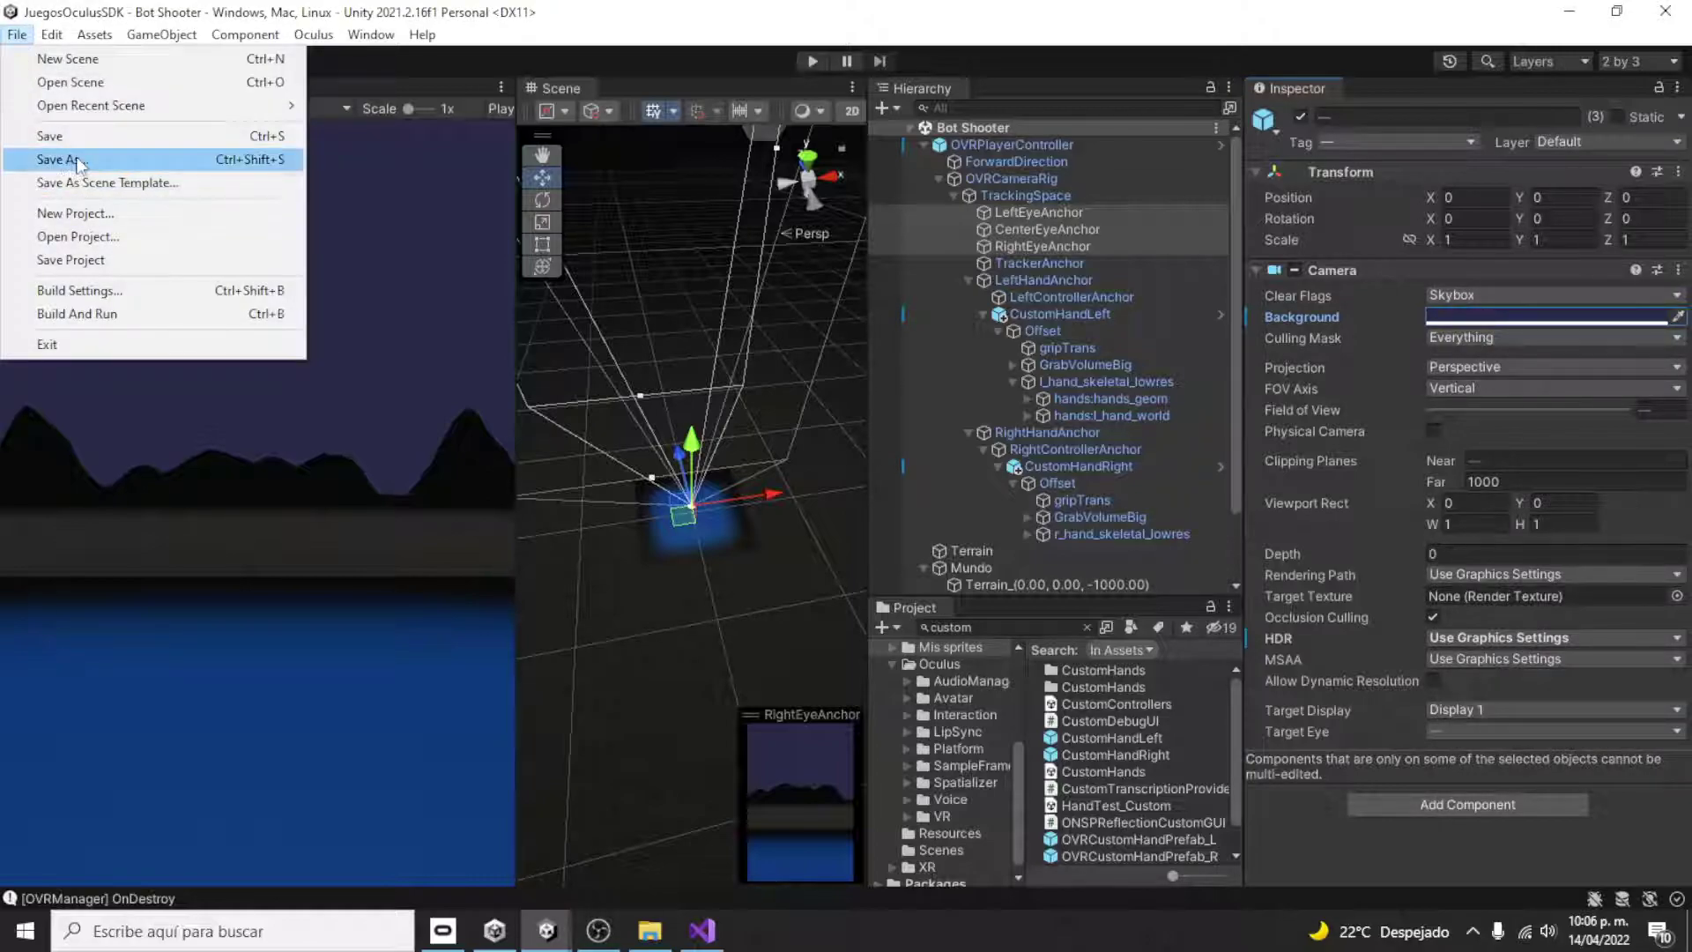
{"action": "left_click", "coordinate": [61, 158]}
{"action": "double_click", "coordinate": [414, 188]}
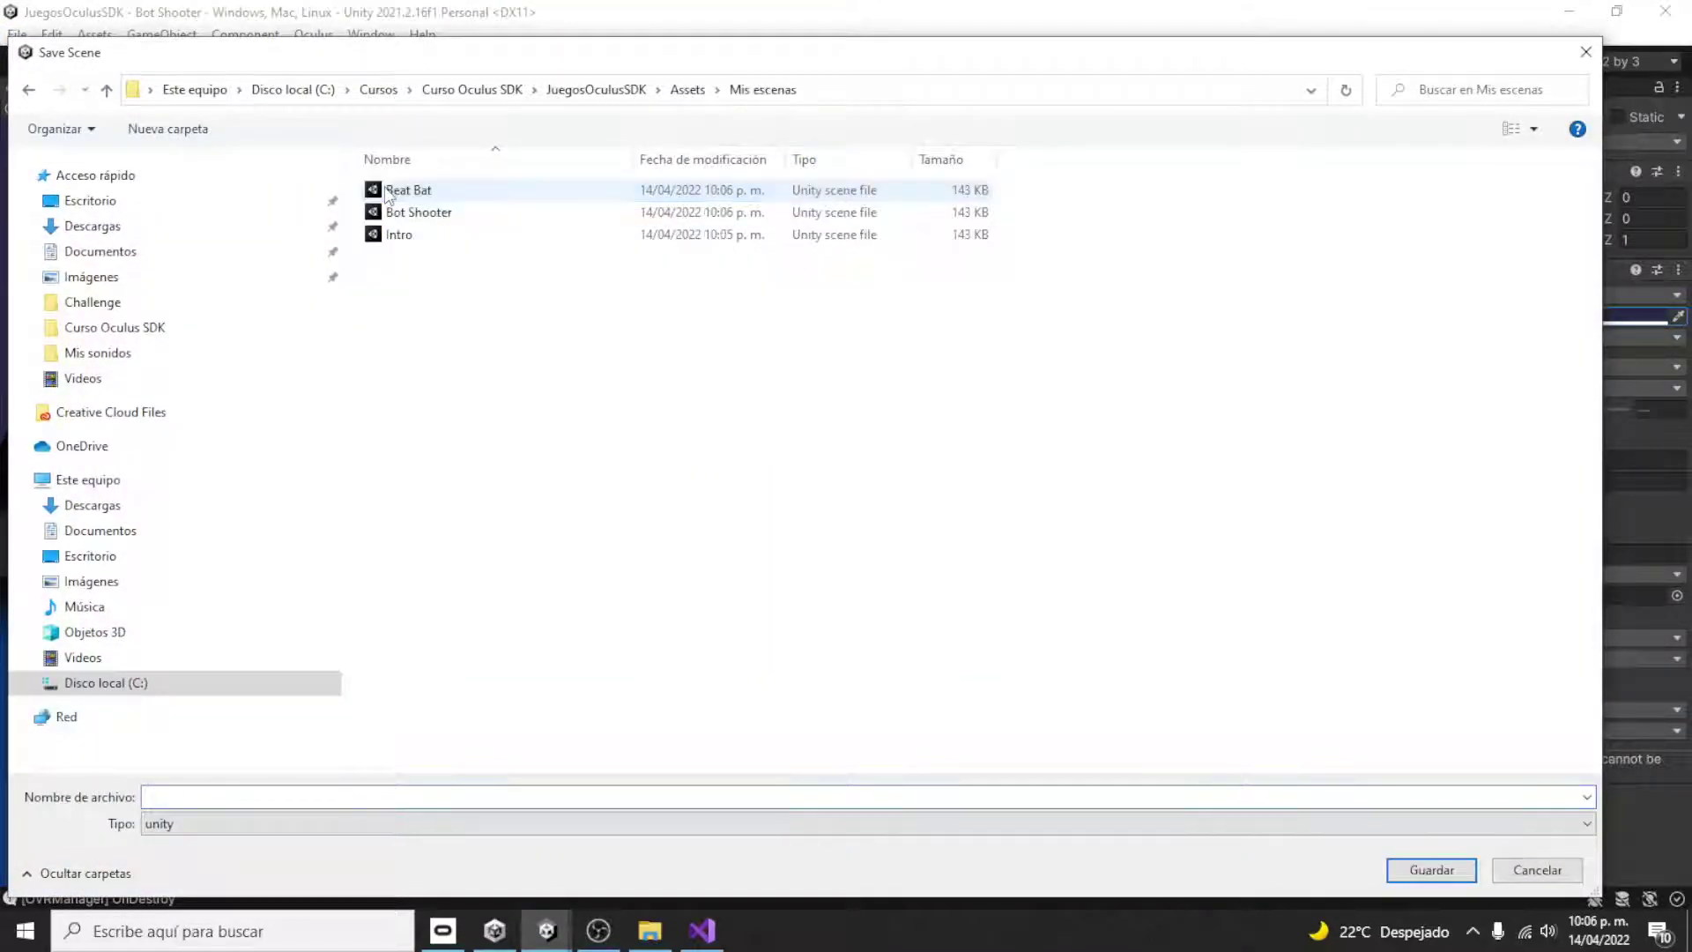
{"action": "left_click", "coordinate": [341, 799]}
{"action": "type", "text": "P"}
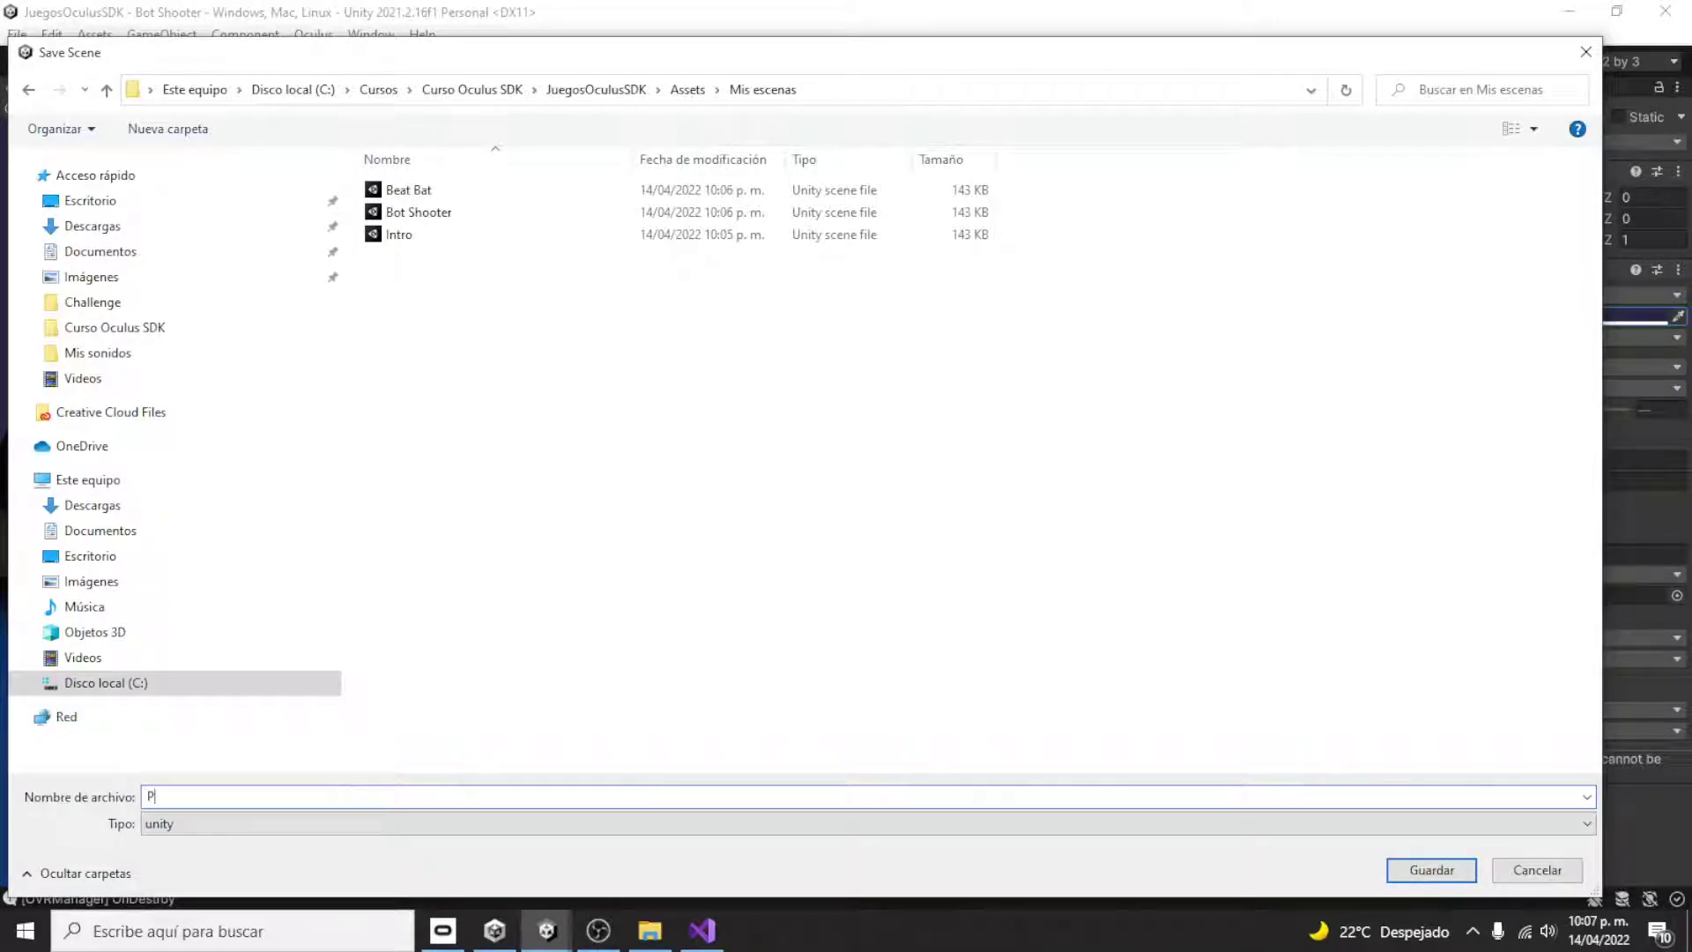
{"action": "type", "text": "erdiste"}
{"action": "key", "text": "Return"}
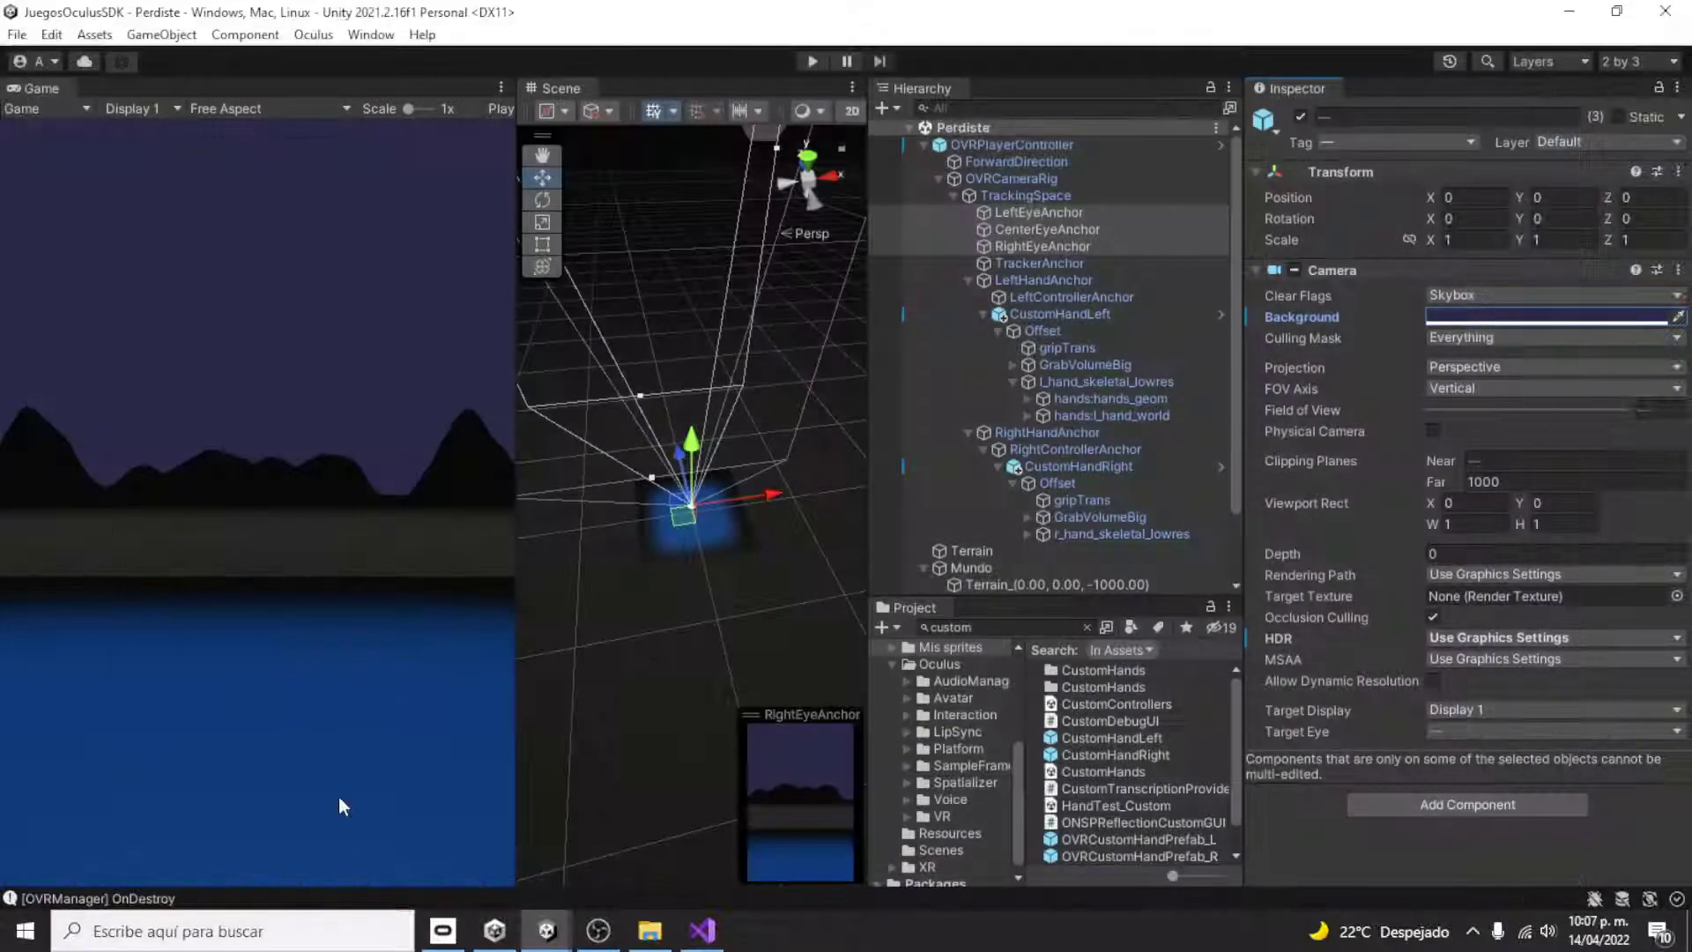
- Change the camera background to near-black red 2C0405
{"action": "left_click", "coordinate": [1502, 319]}
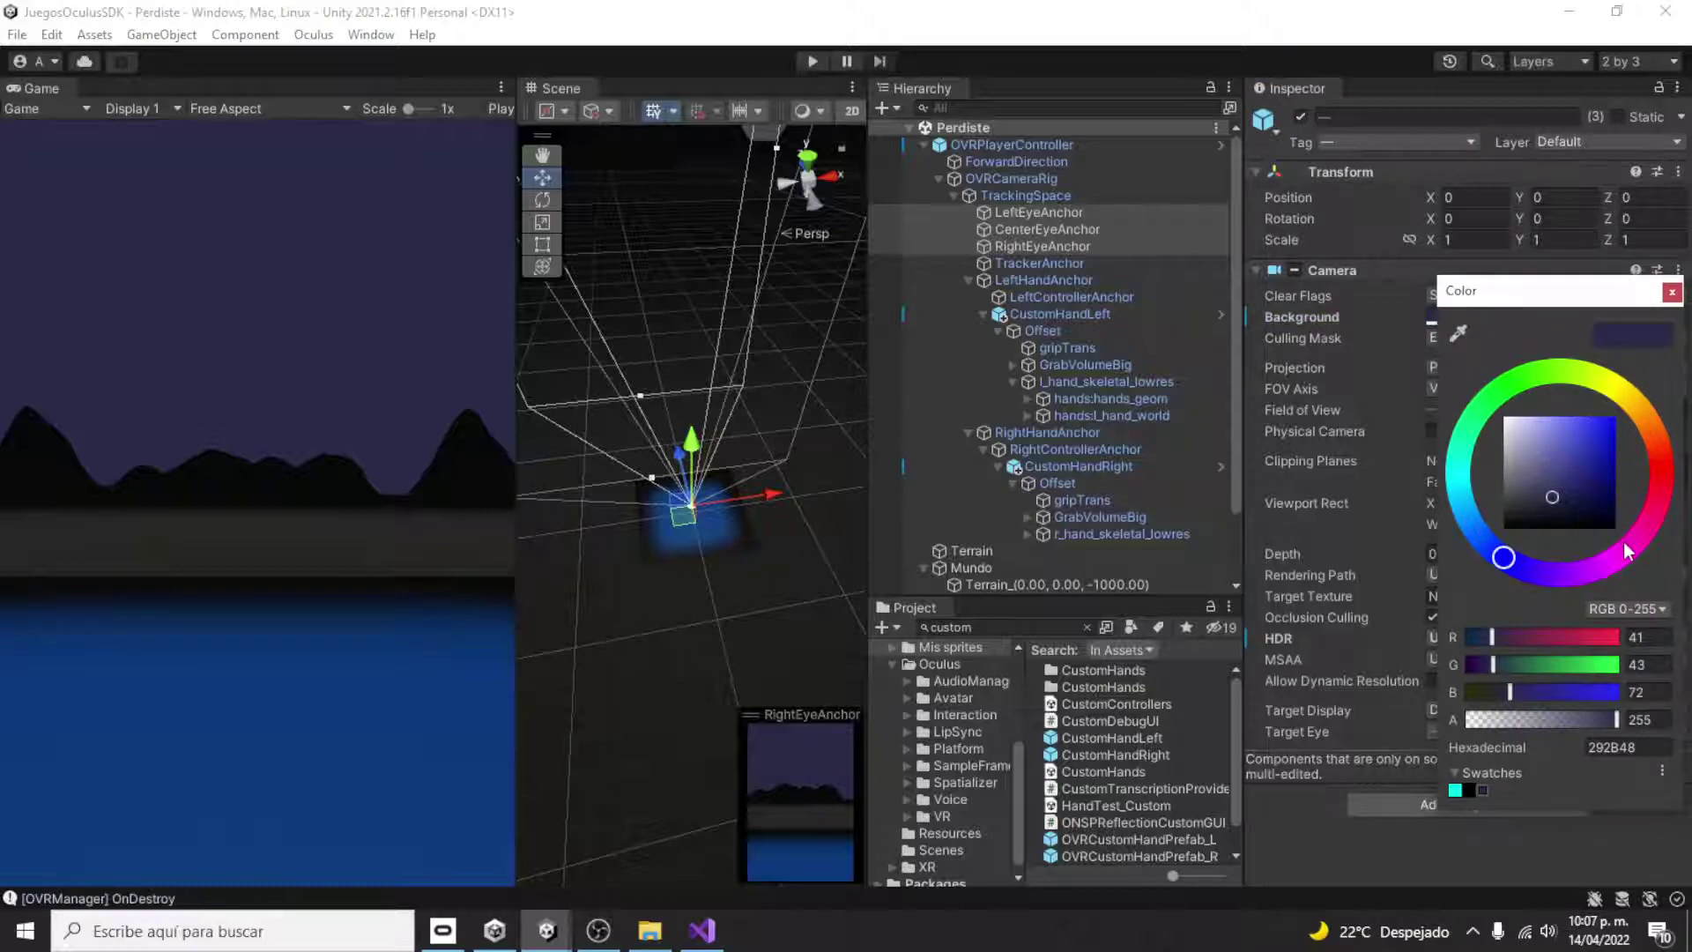
{"action": "left_click", "coordinate": [1646, 513]}
{"action": "left_click", "coordinate": [1615, 473]}
{"action": "left_click_drag", "start_coordinate": [1651, 517], "coordinate": [1658, 531]}
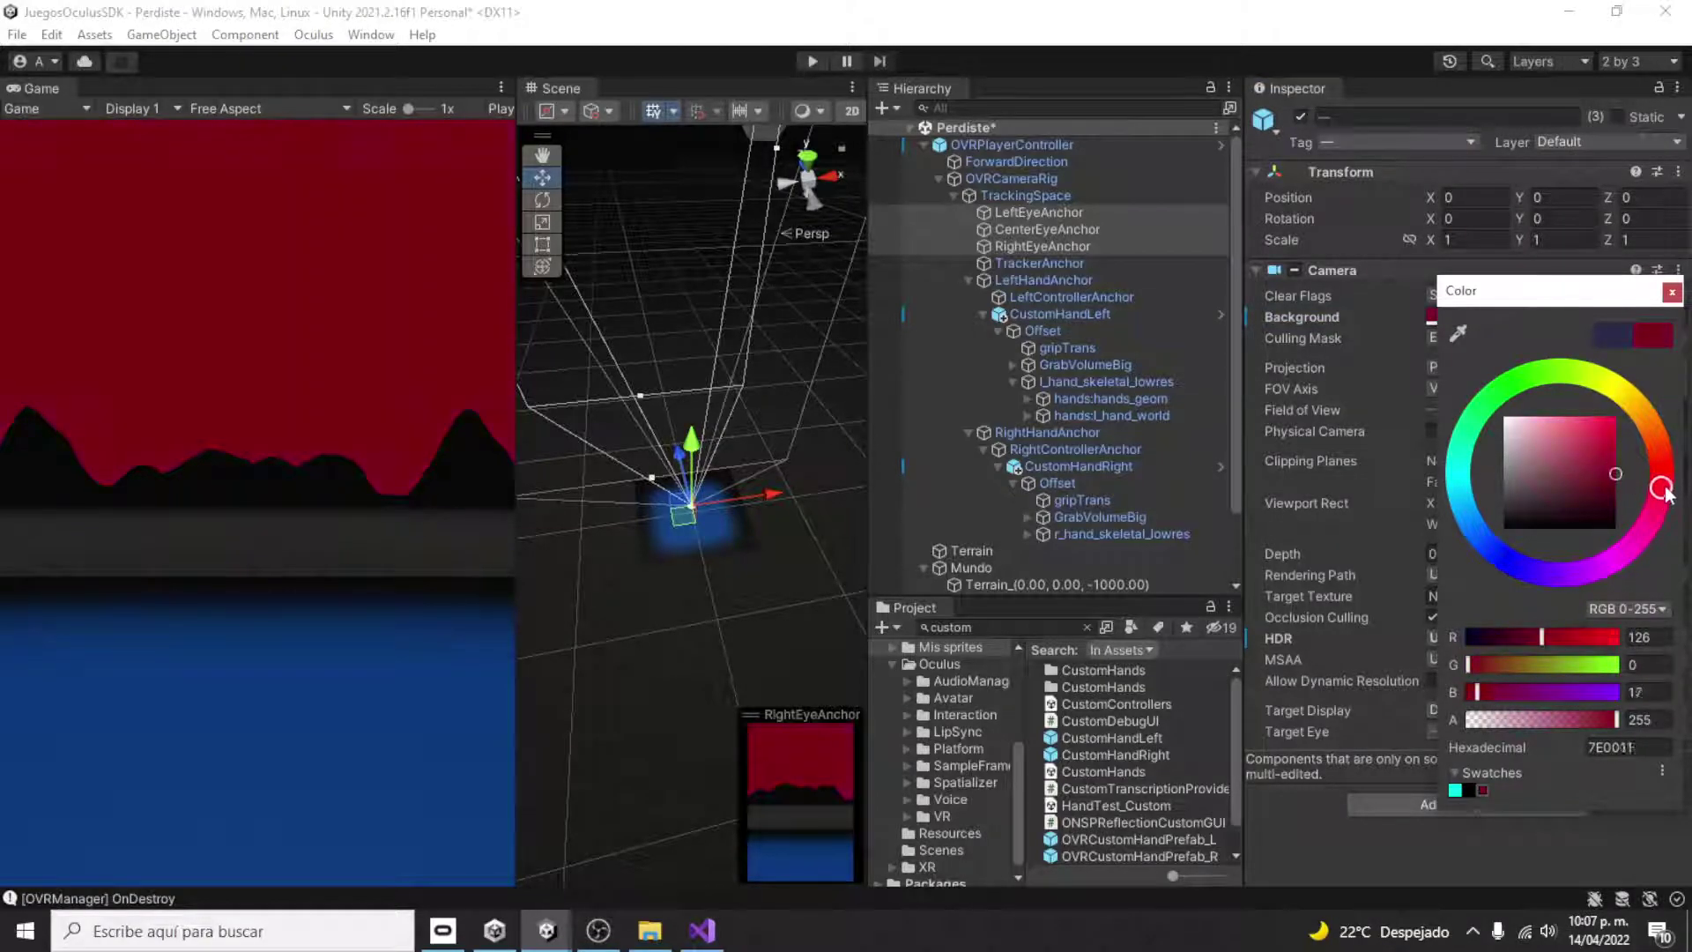
{"action": "left_click", "coordinate": [1609, 497]}
{"action": "mouse_move", "coordinate": [1646, 525]}
{"action": "left_mouse_down"}
{"action": "mouse_move", "coordinate": [1661, 475]}
{"action": "mouse_move", "coordinate": [1609, 509]}
{"action": "left_mouse_up"}
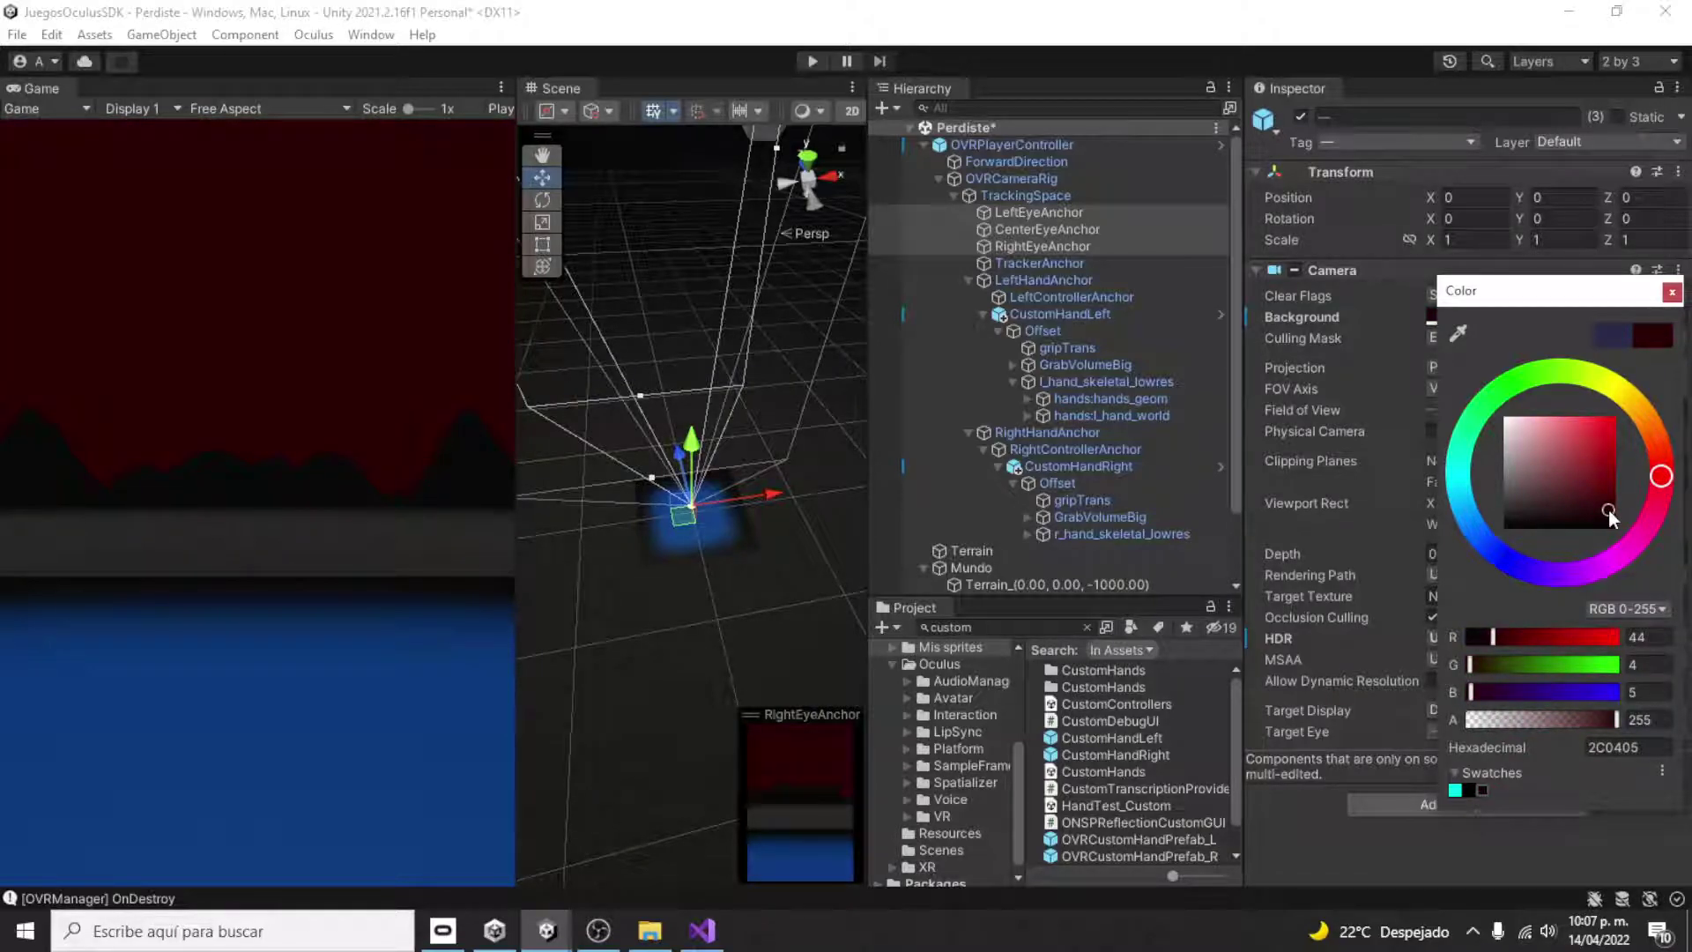
{"action": "left_click", "coordinate": [1674, 294]}
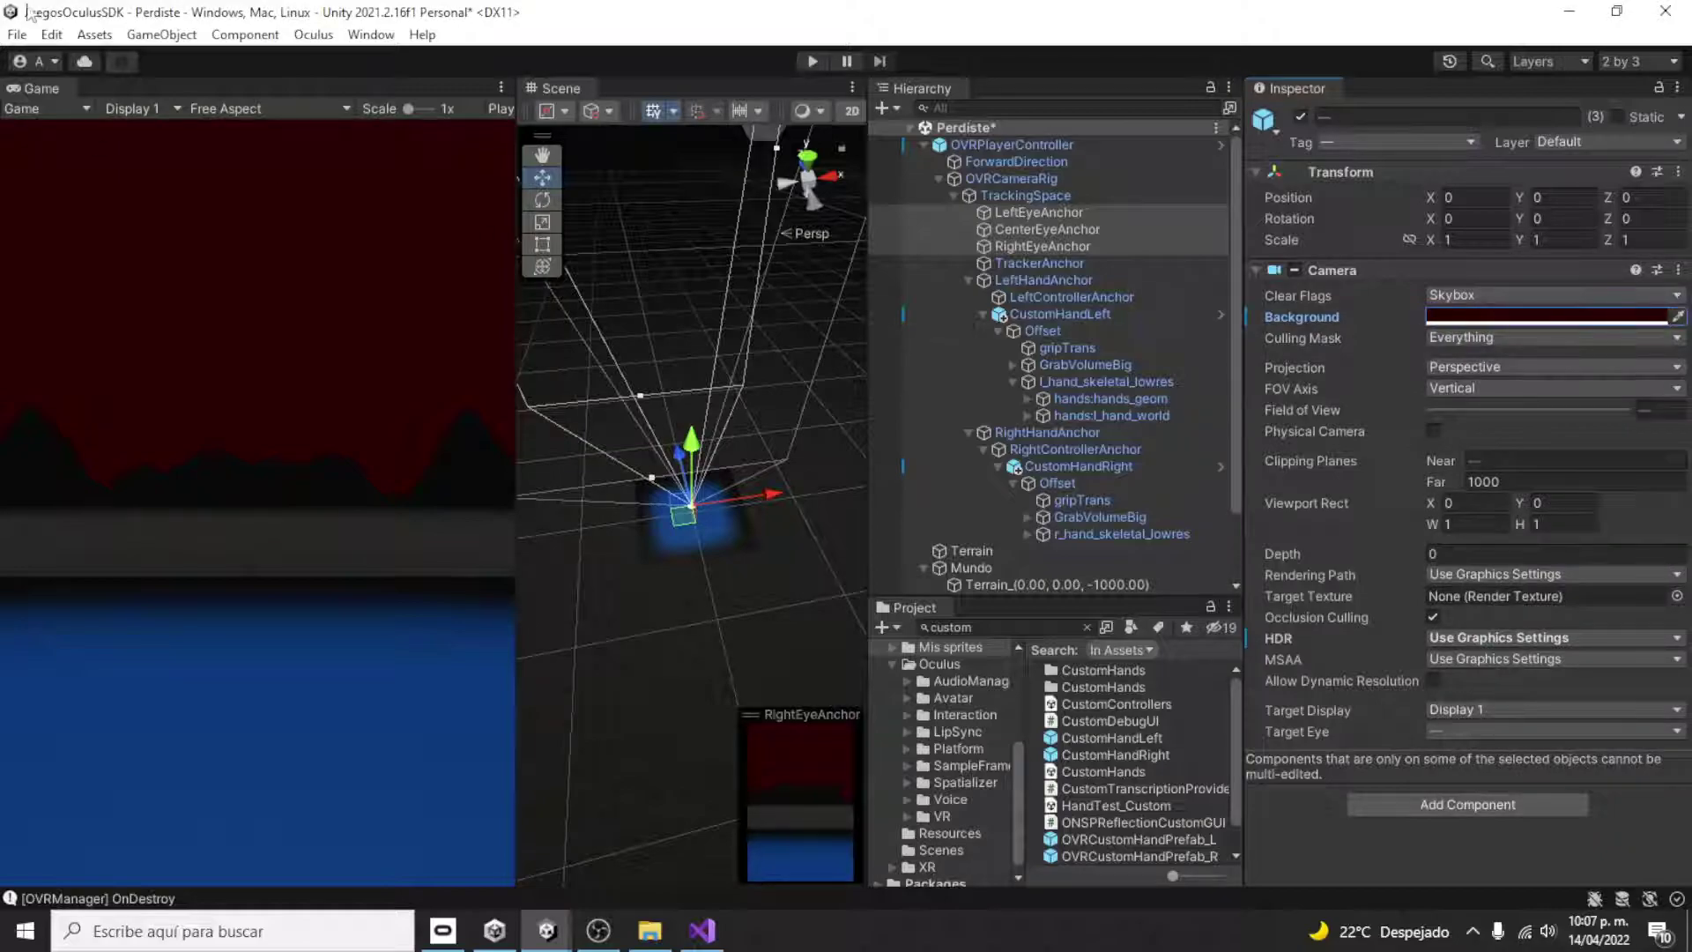
- Save Perdiste, then save a copy named 'Ganaste' in Mis escenas
{"action": "left_click", "coordinate": [17, 35]}
{"action": "left_click", "coordinate": [50, 136]}
{"action": "left_click", "coordinate": [17, 34]}
{"action": "left_click", "coordinate": [61, 158]}
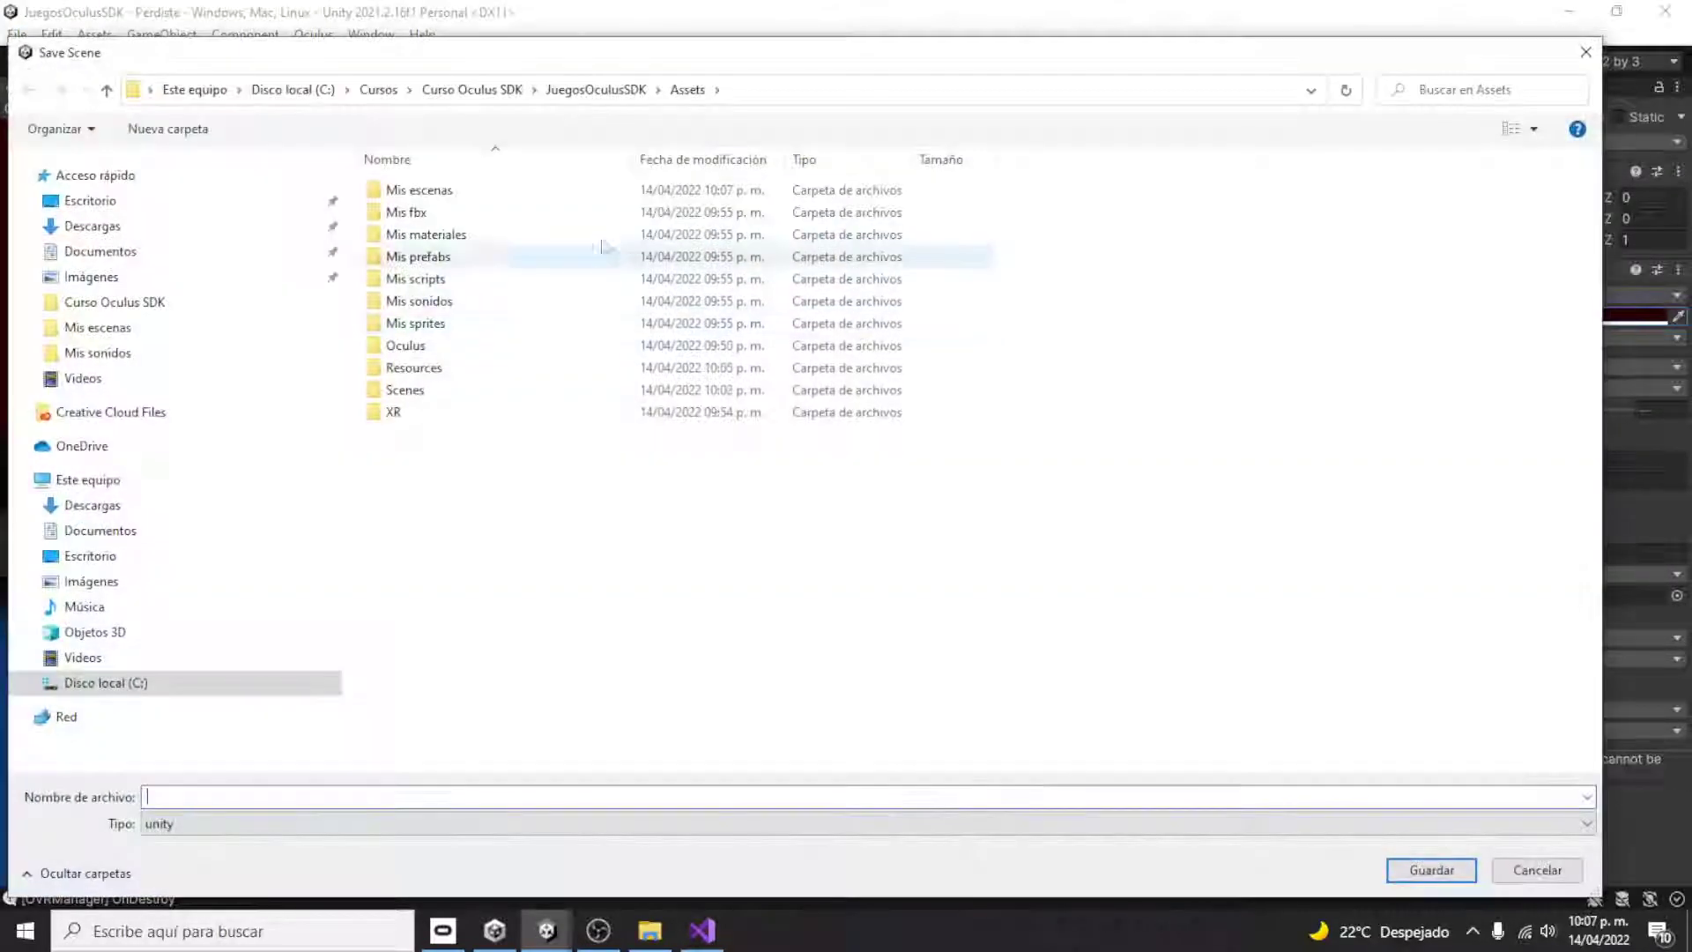
{"action": "double_click", "coordinate": [453, 196]}
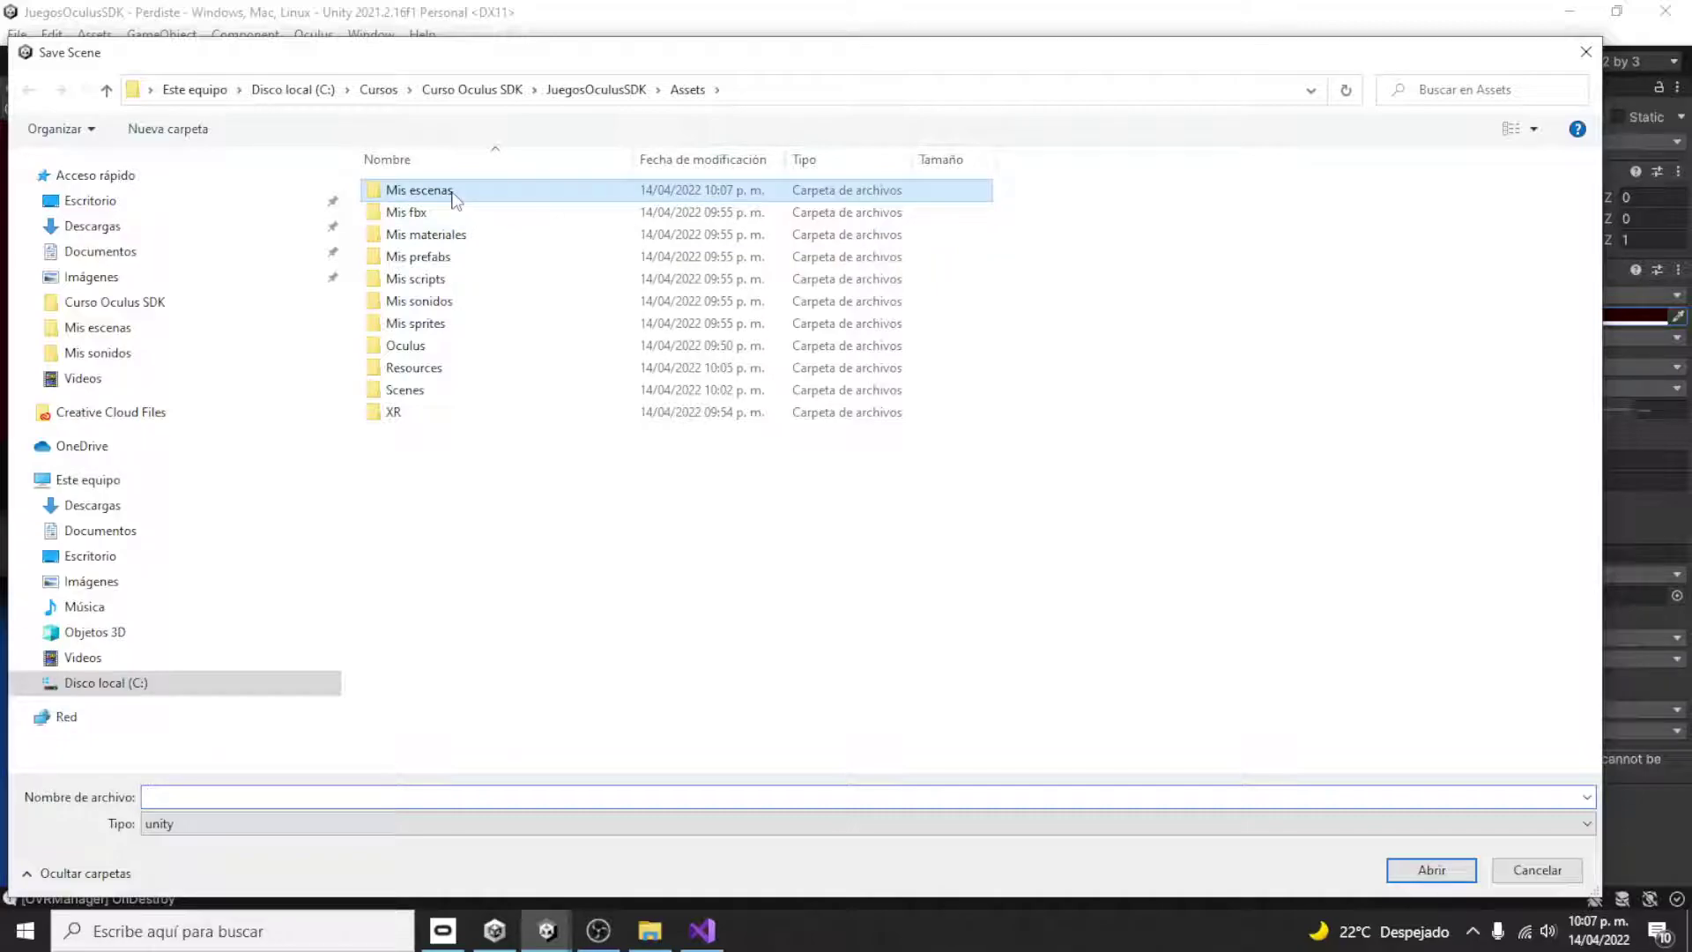
{"action": "left_click", "coordinate": [283, 795]}
{"action": "type", "text": "Ganast"}
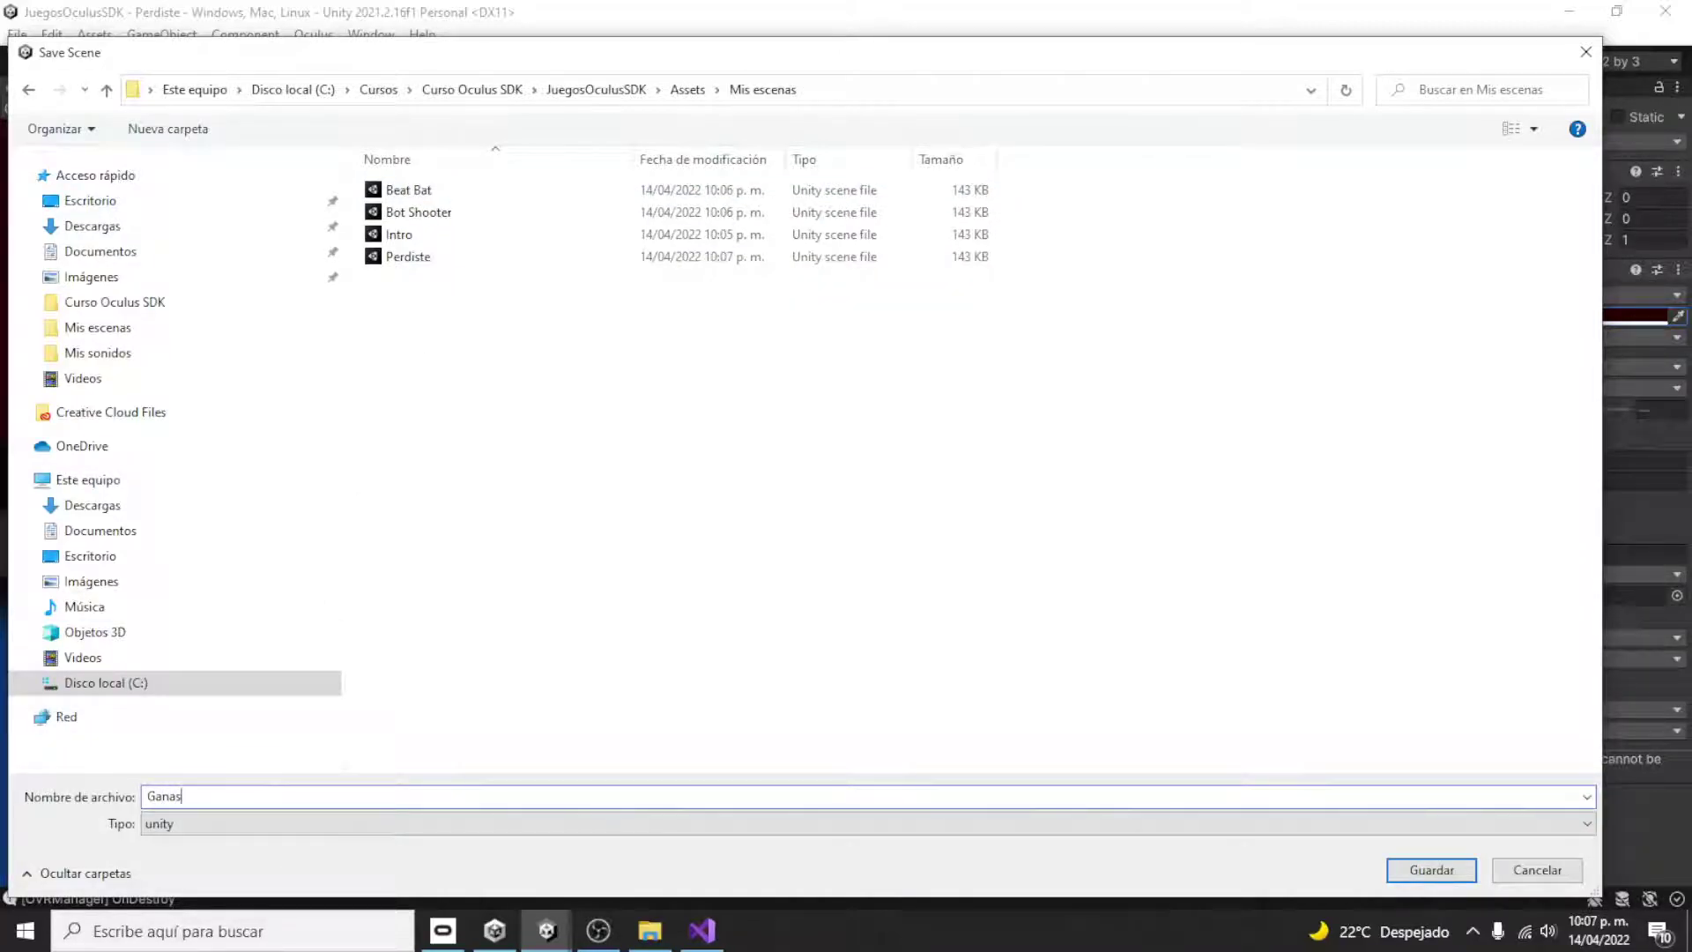
{"action": "type", "text": "e"}
{"action": "key", "text": "Return"}
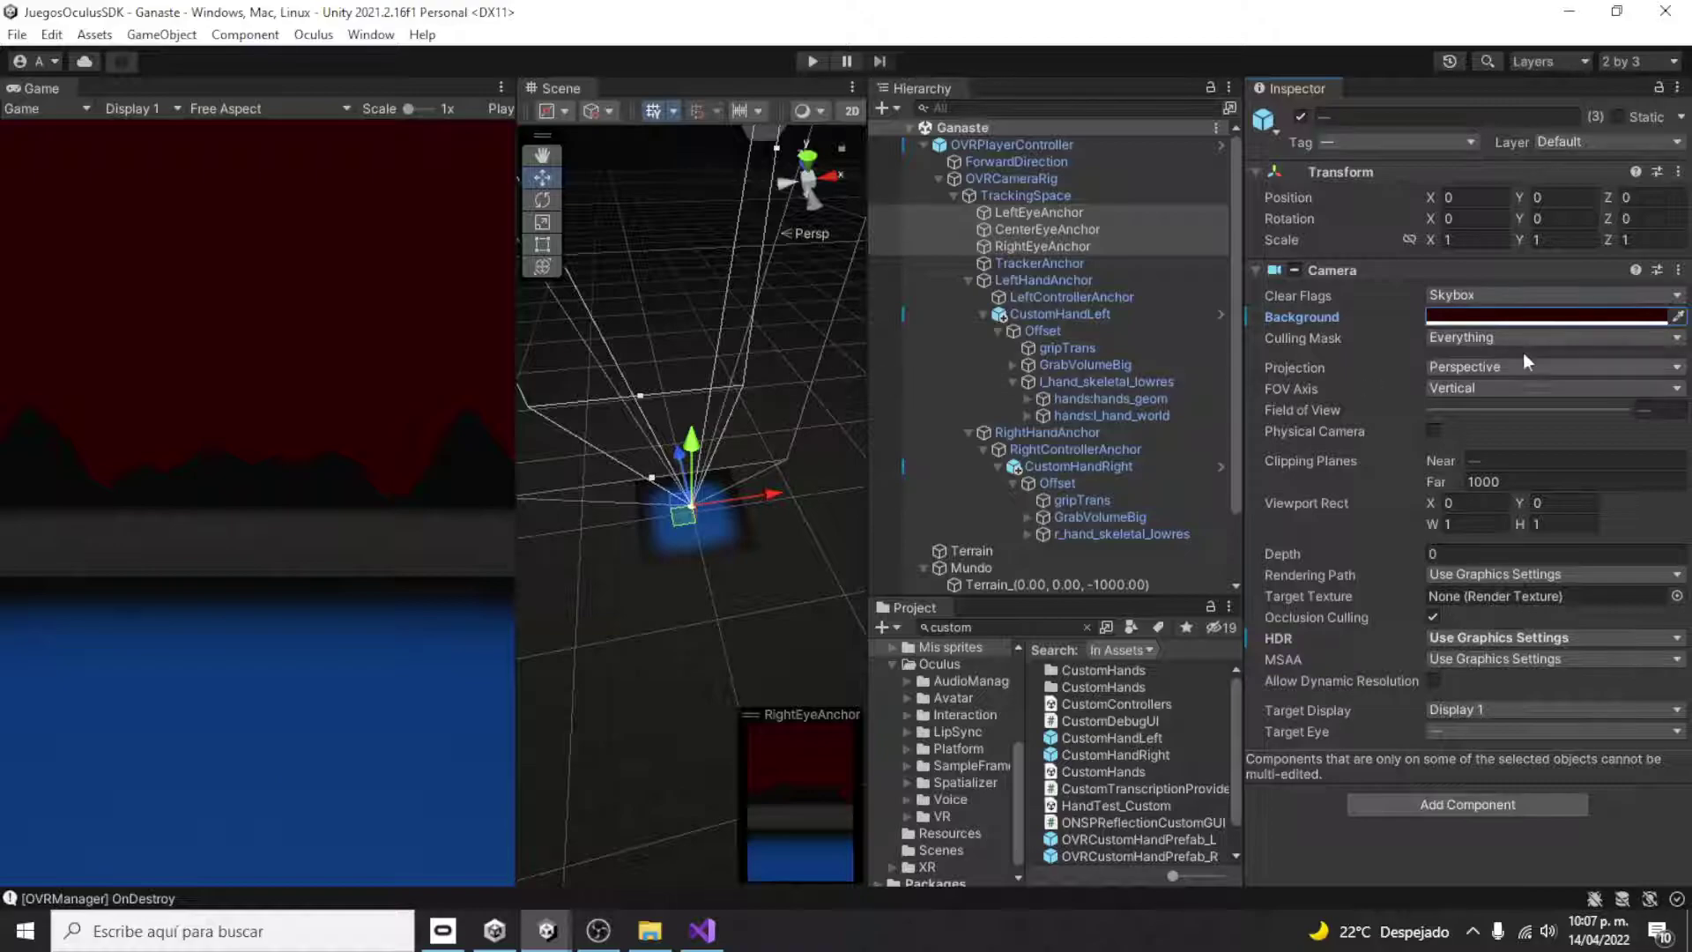
- Change the camera background to dark green
{"action": "left_click", "coordinate": [1558, 317]}
{"action": "left_click_drag", "start_coordinate": [1550, 385], "coordinate": [1540, 383]}
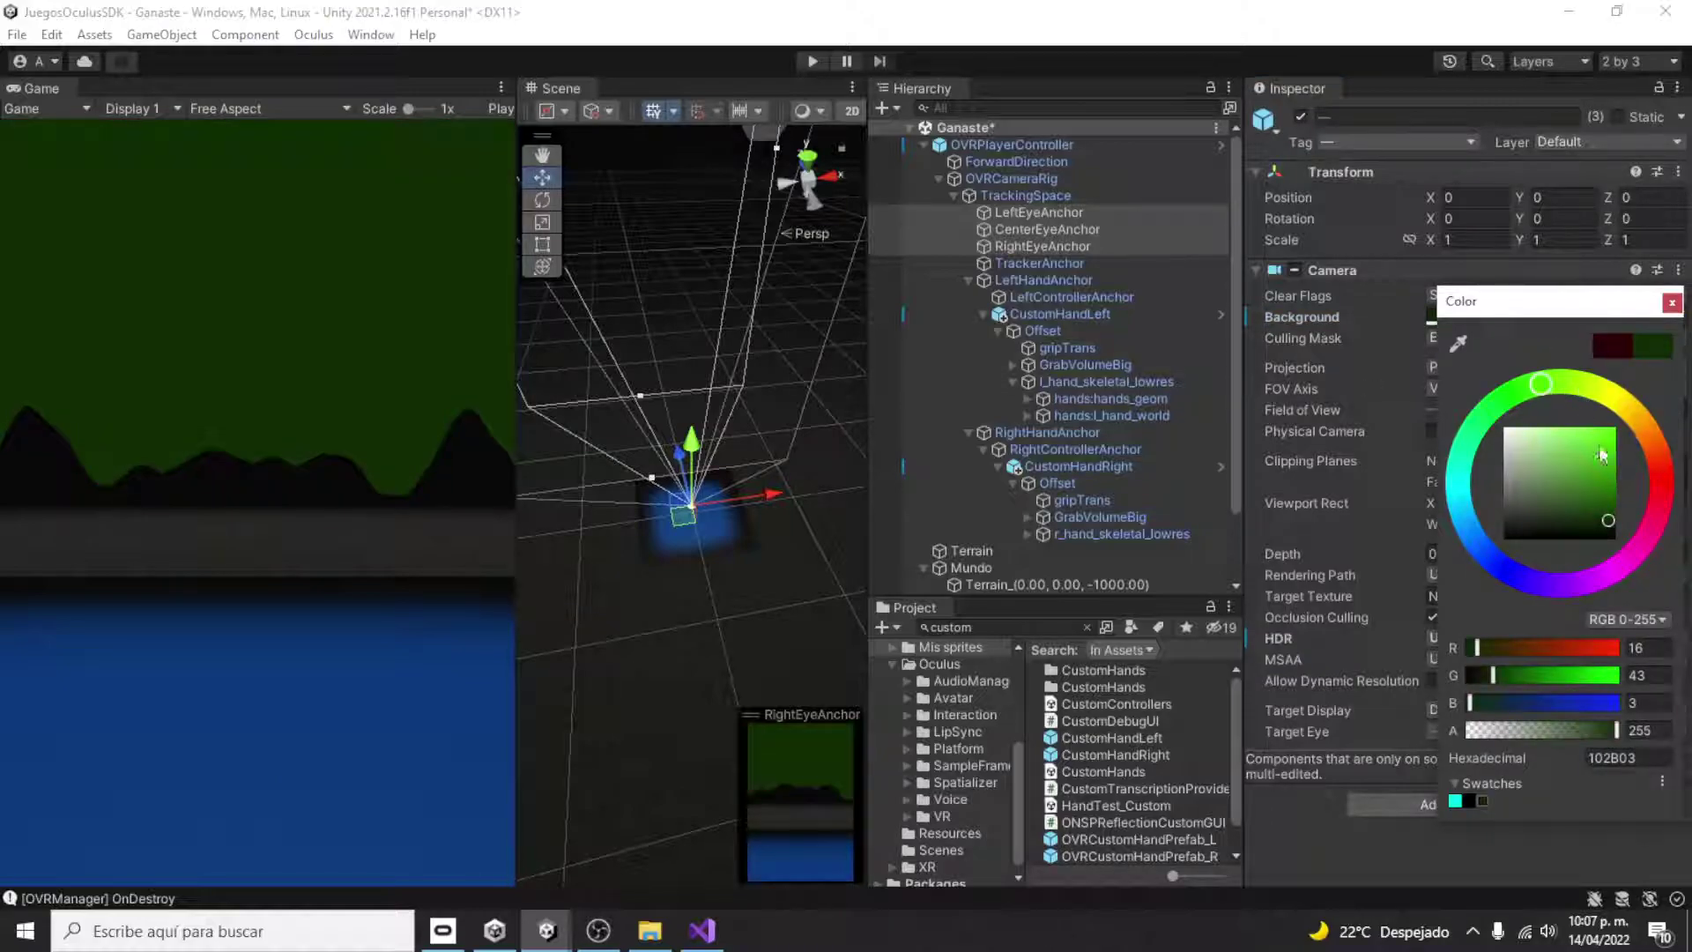
{"action": "left_click_drag", "start_coordinate": [1616, 514], "coordinate": [1599, 520]}
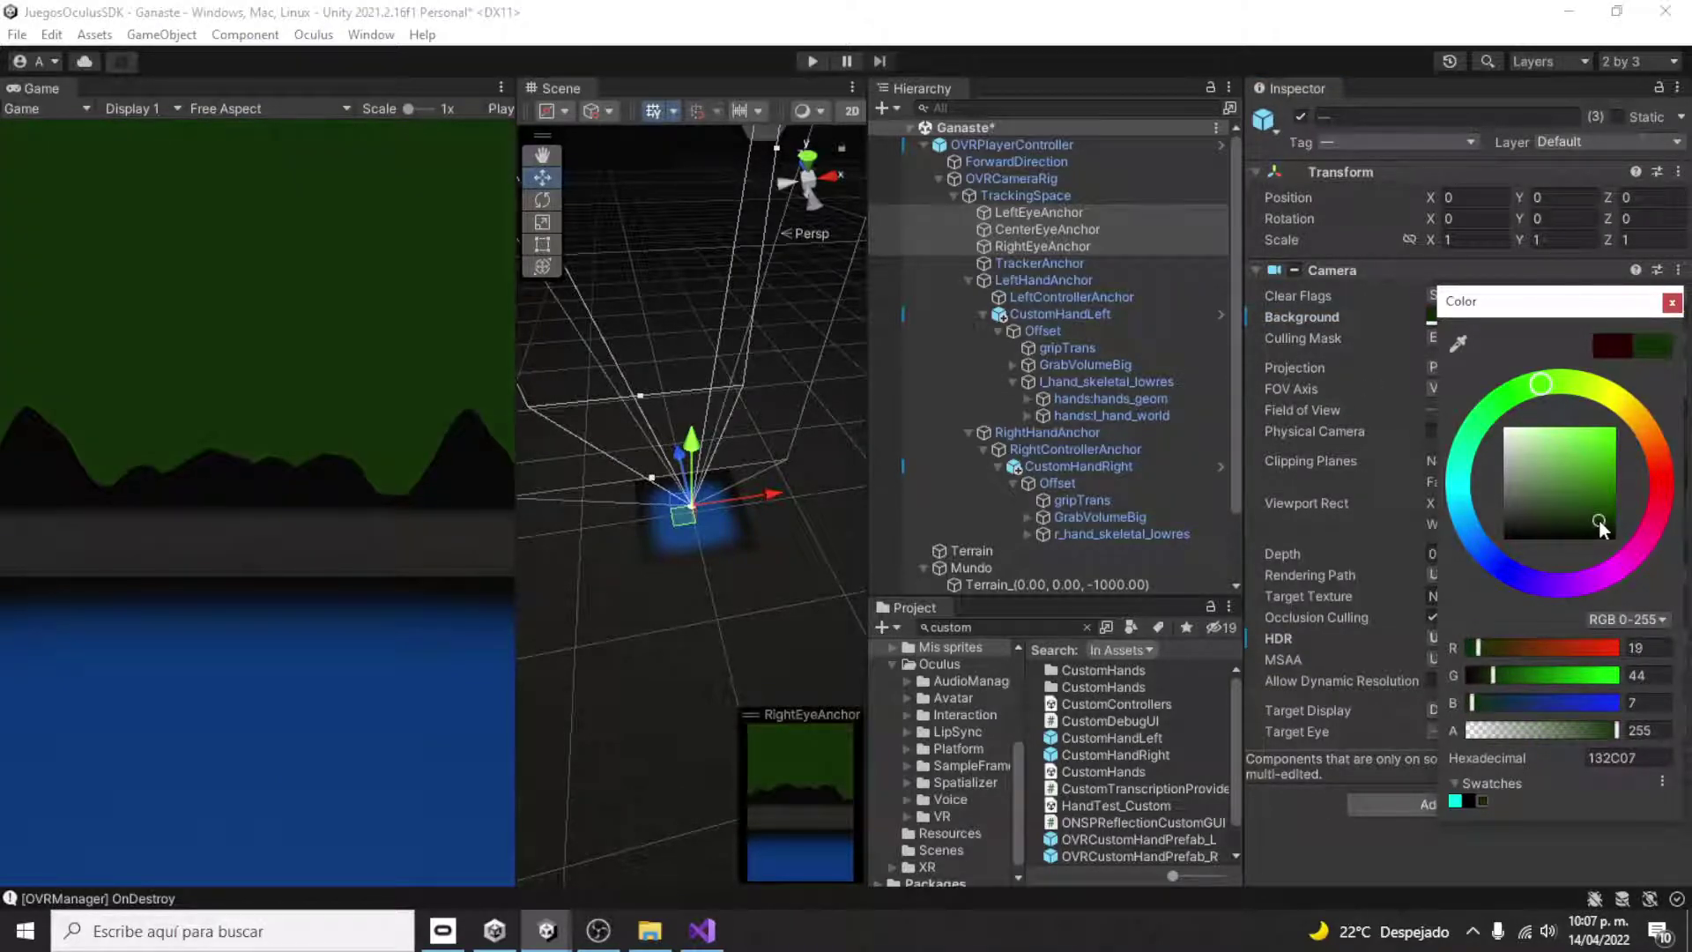
{"action": "left_click", "coordinate": [1673, 303]}
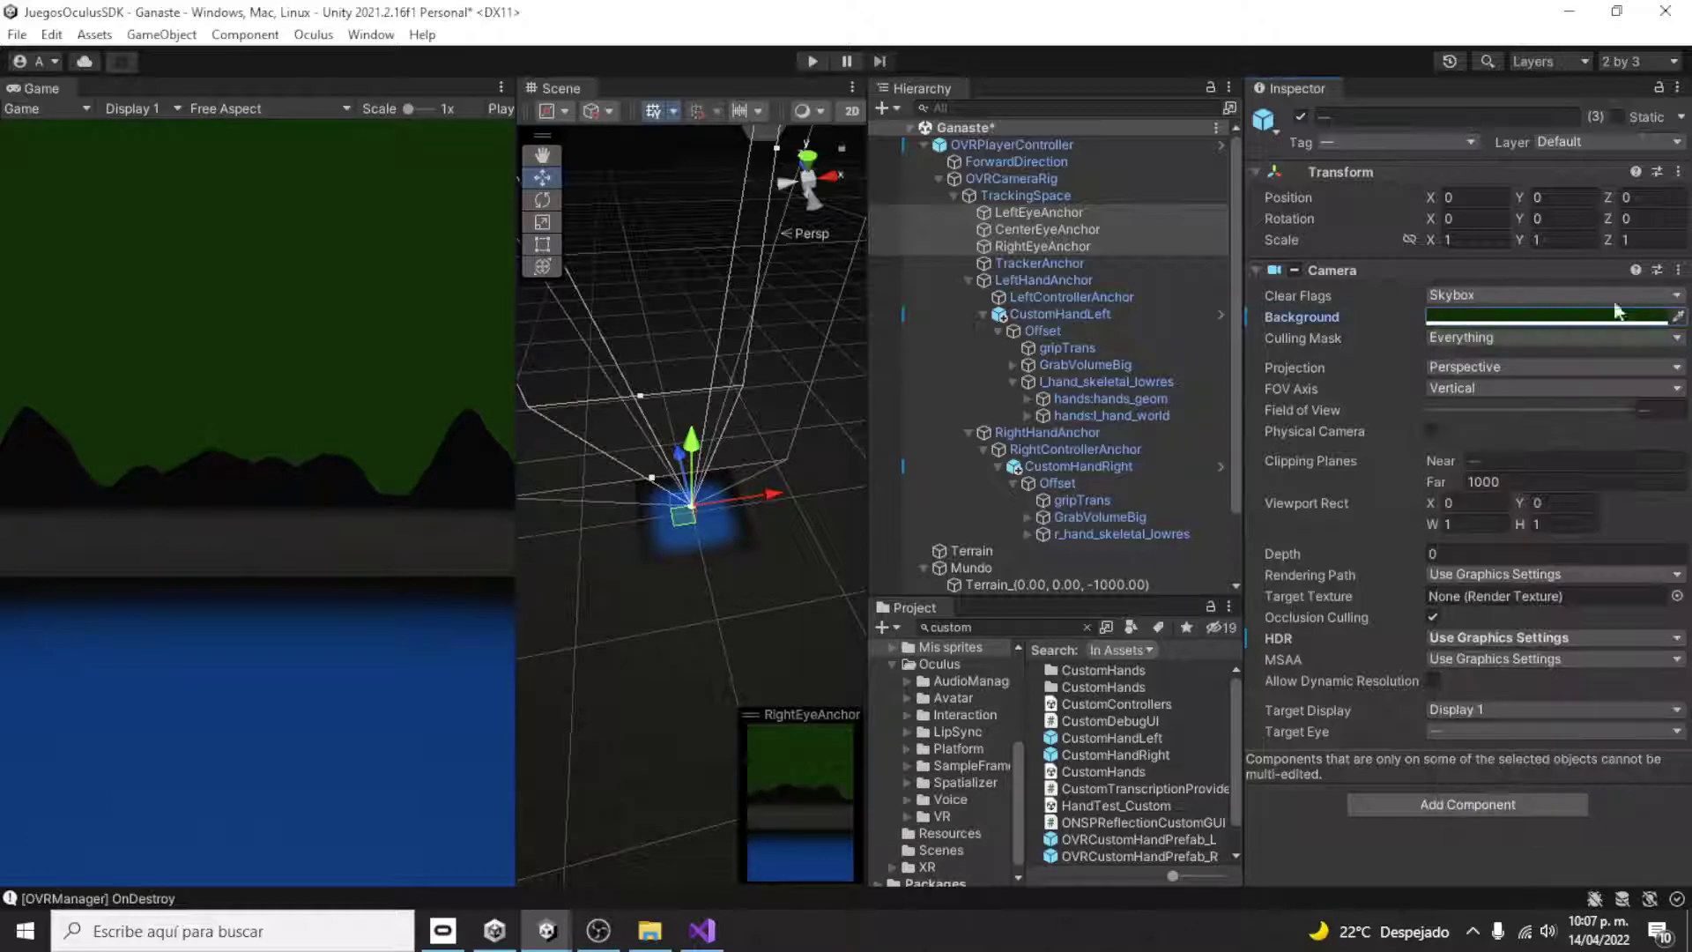
- Save the Ganaste scene, widen the Game view, and show Mis escenas in the Project window
{"action": "left_click", "coordinate": [11, 36]}
{"action": "left_click", "coordinate": [76, 137]}
{"action": "left_click_drag", "start_coordinate": [511, 430], "coordinate": [571, 430]}
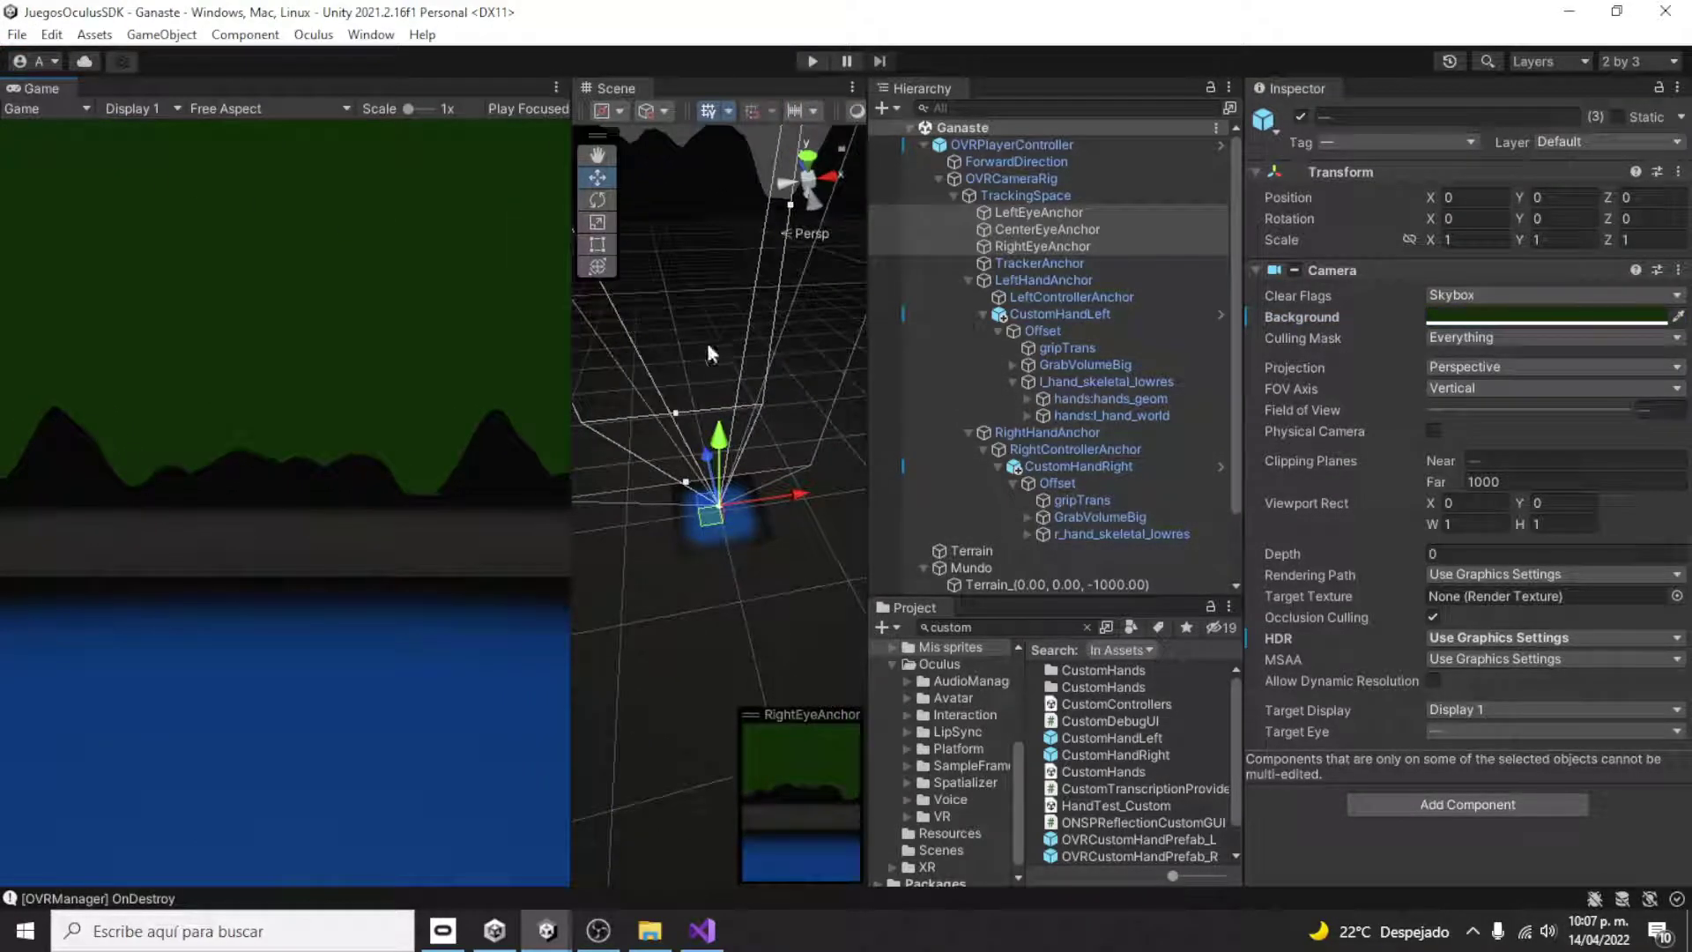
{"action": "scroll", "coordinate": [957, 717], "scroll_direction": "up", "scroll_amount": 4}
{"action": "left_click", "coordinate": [980, 745]}
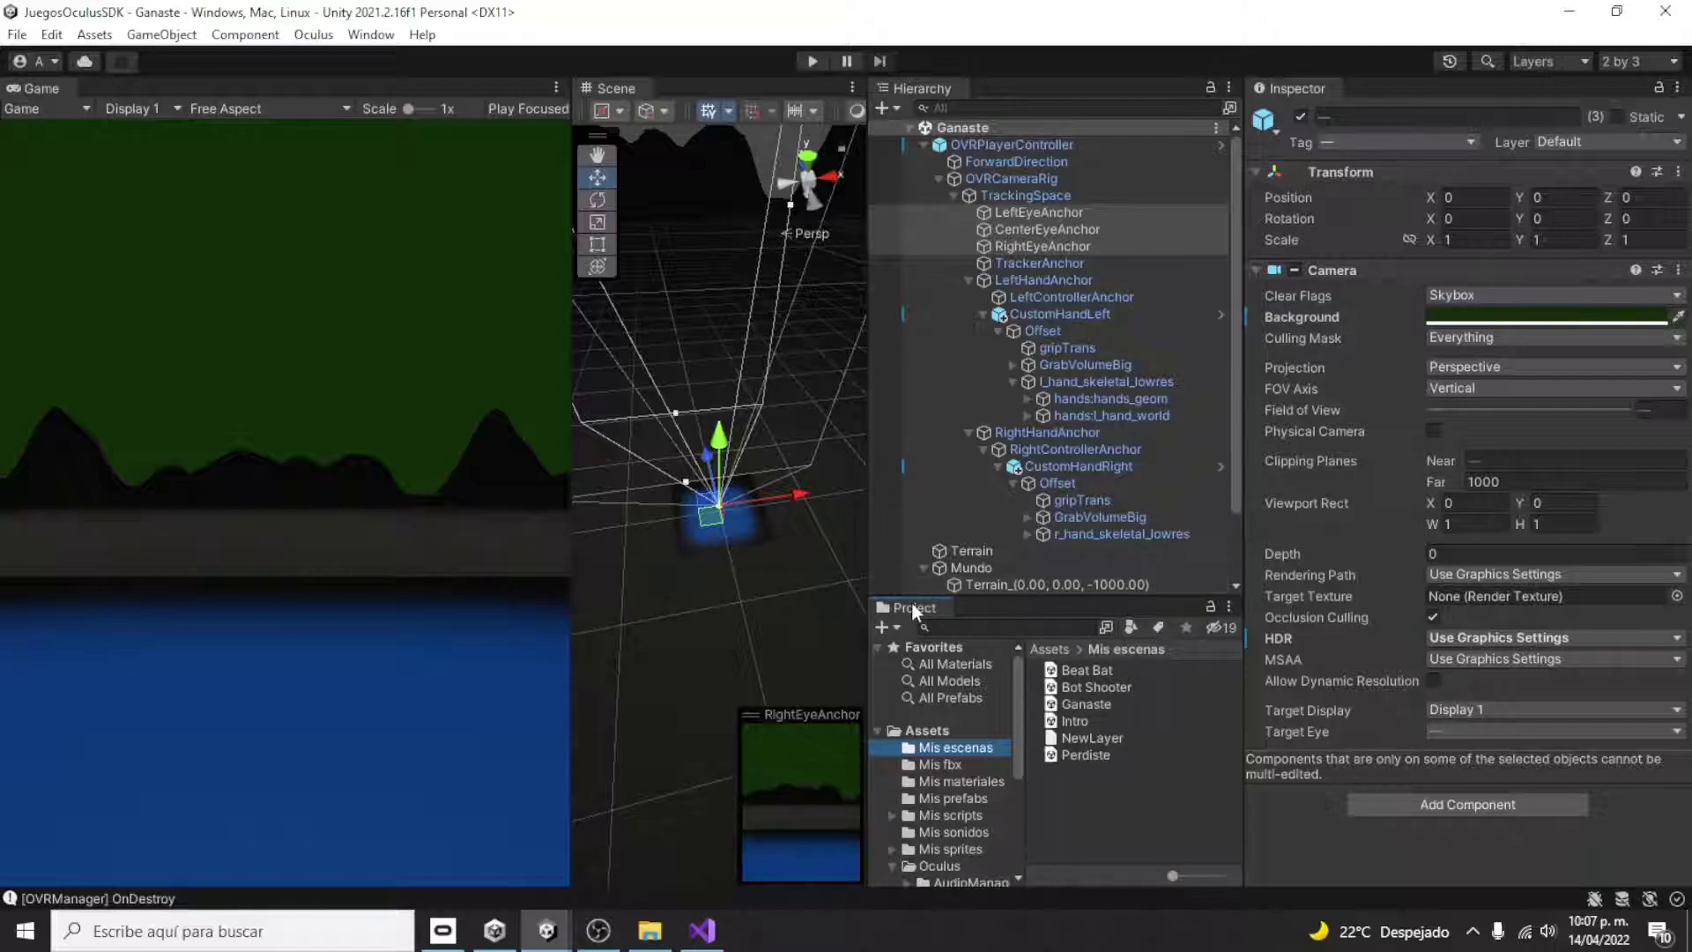
- Inspect the NewLayer terrain layer asset, then collapse OVRPlayerController and Mundo in the Ganaste hierarchy
{"action": "left_click_drag", "start_coordinate": [911, 601], "coordinate": [957, 523]}
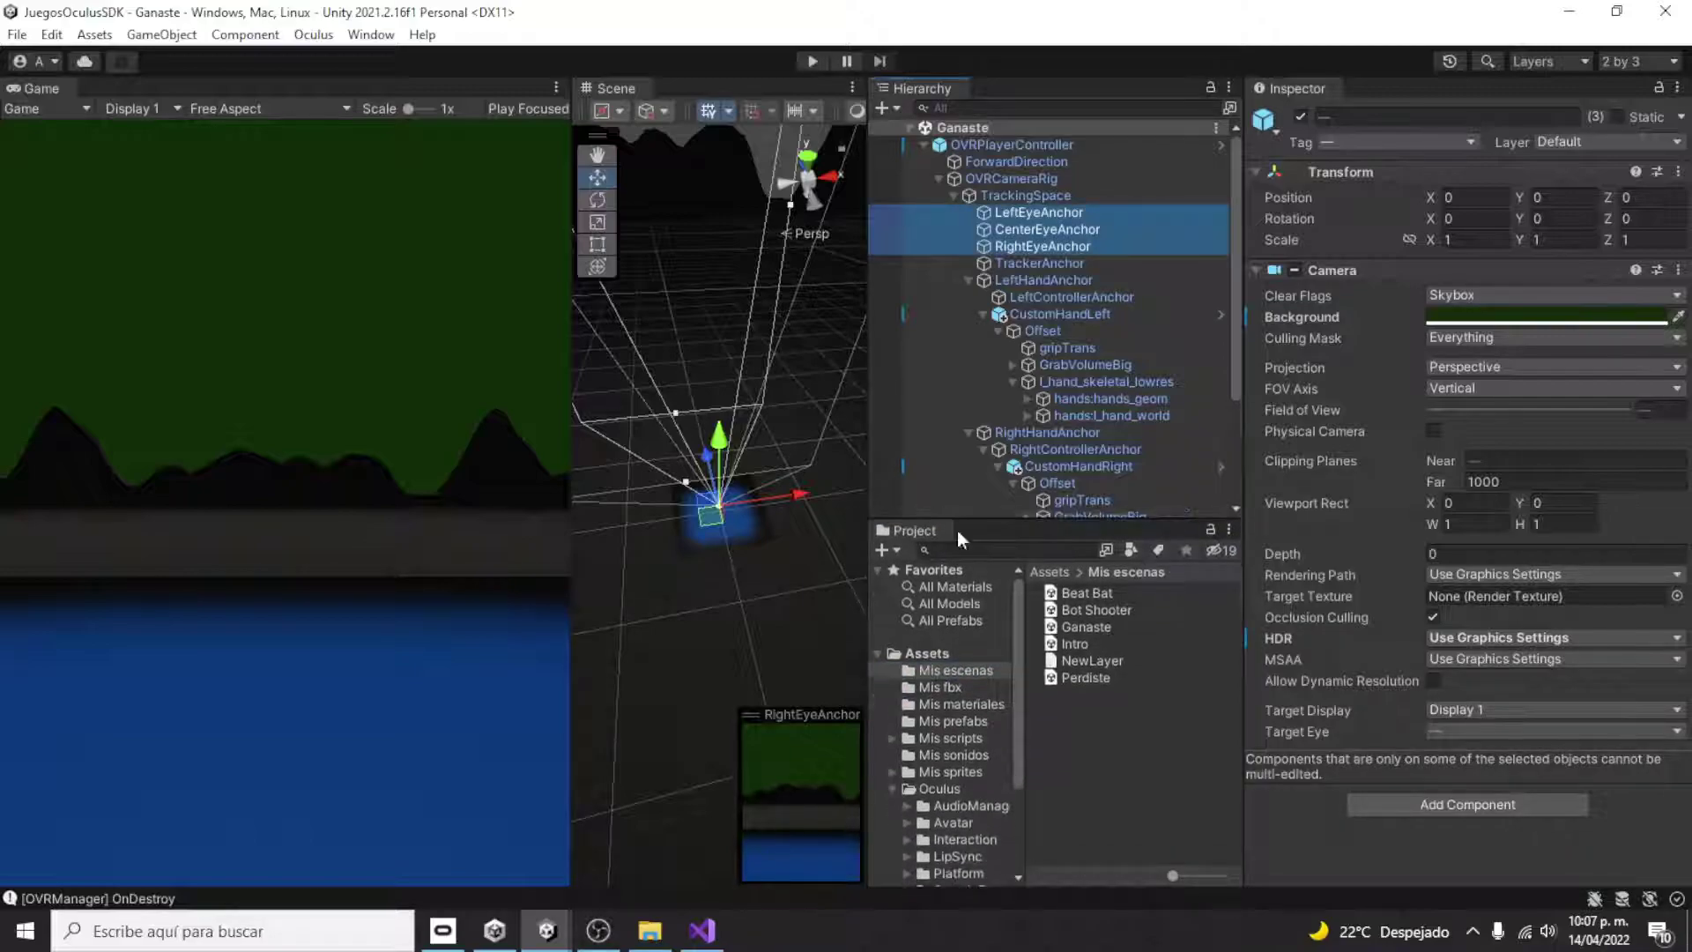
{"action": "left_click", "coordinate": [1077, 660]}
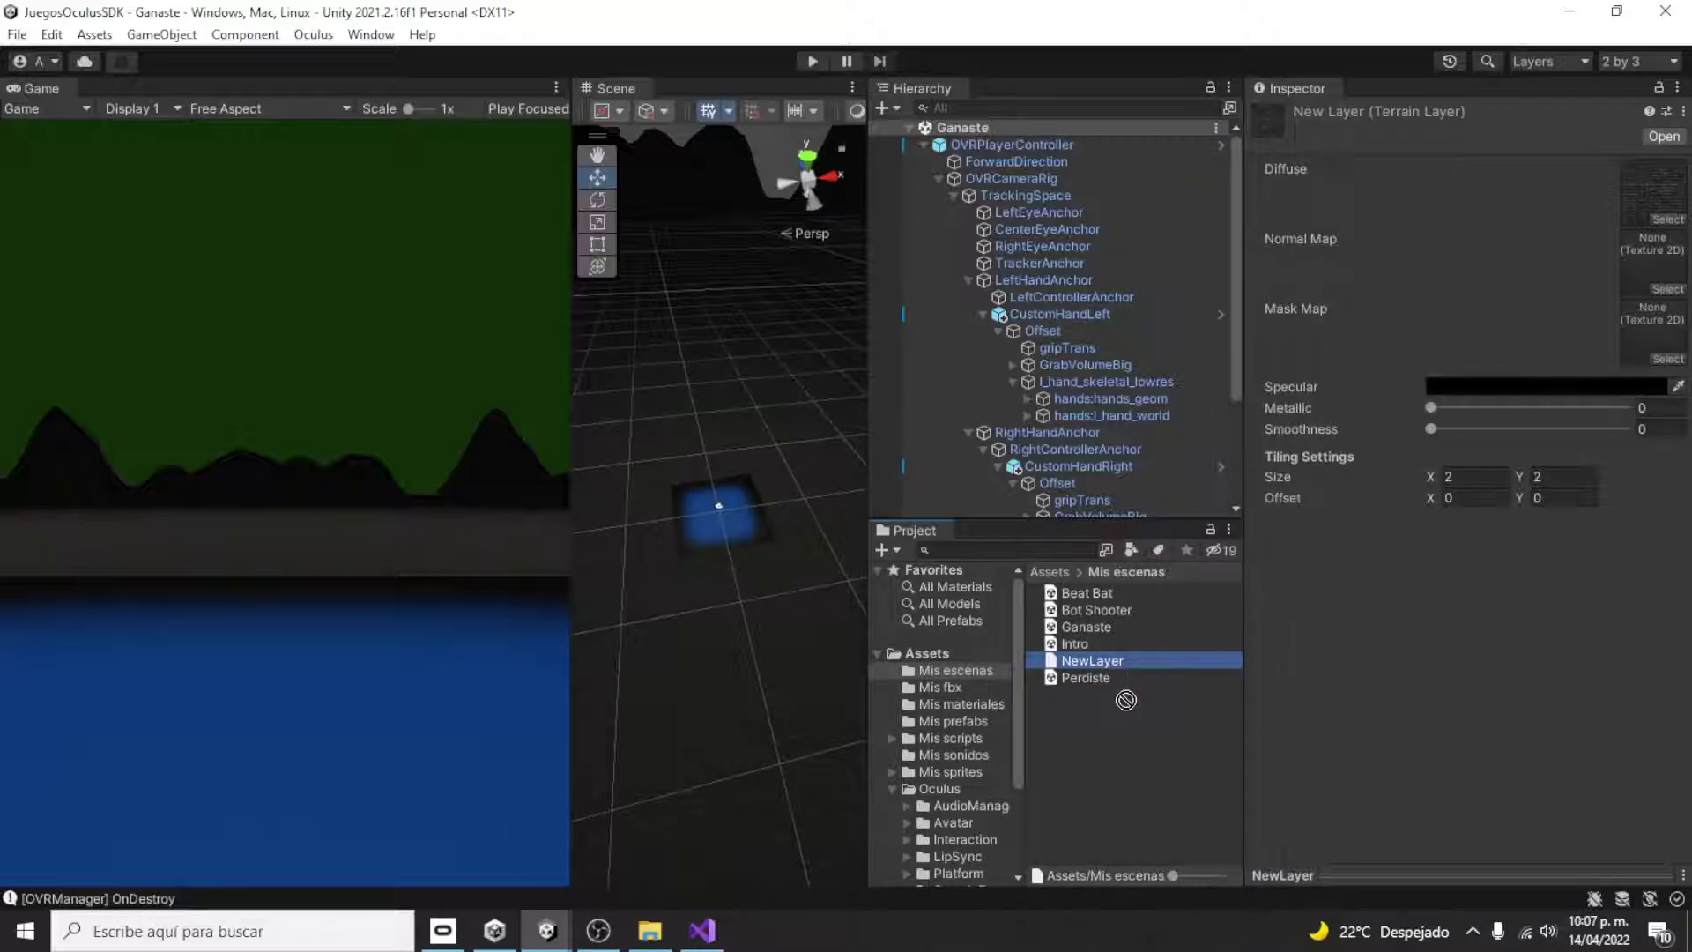
{"action": "left_click_drag", "start_coordinate": [1125, 700], "coordinate": [1197, 637]}
{"action": "left_click", "coordinate": [923, 145]}
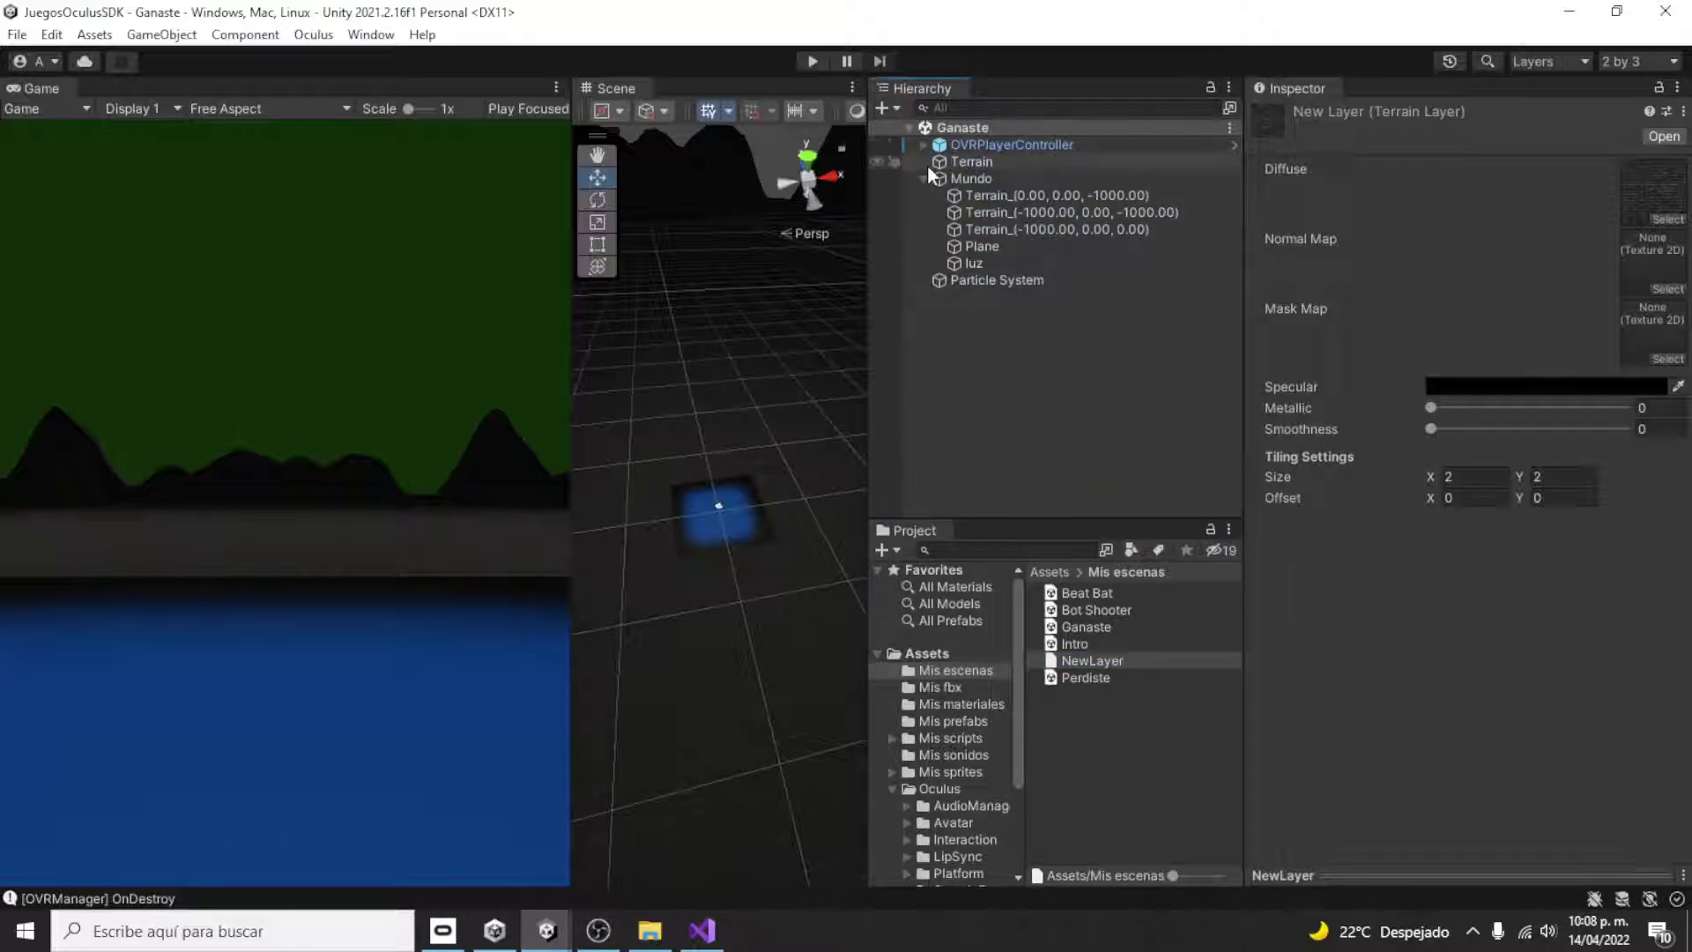
{"action": "left_click", "coordinate": [918, 178]}
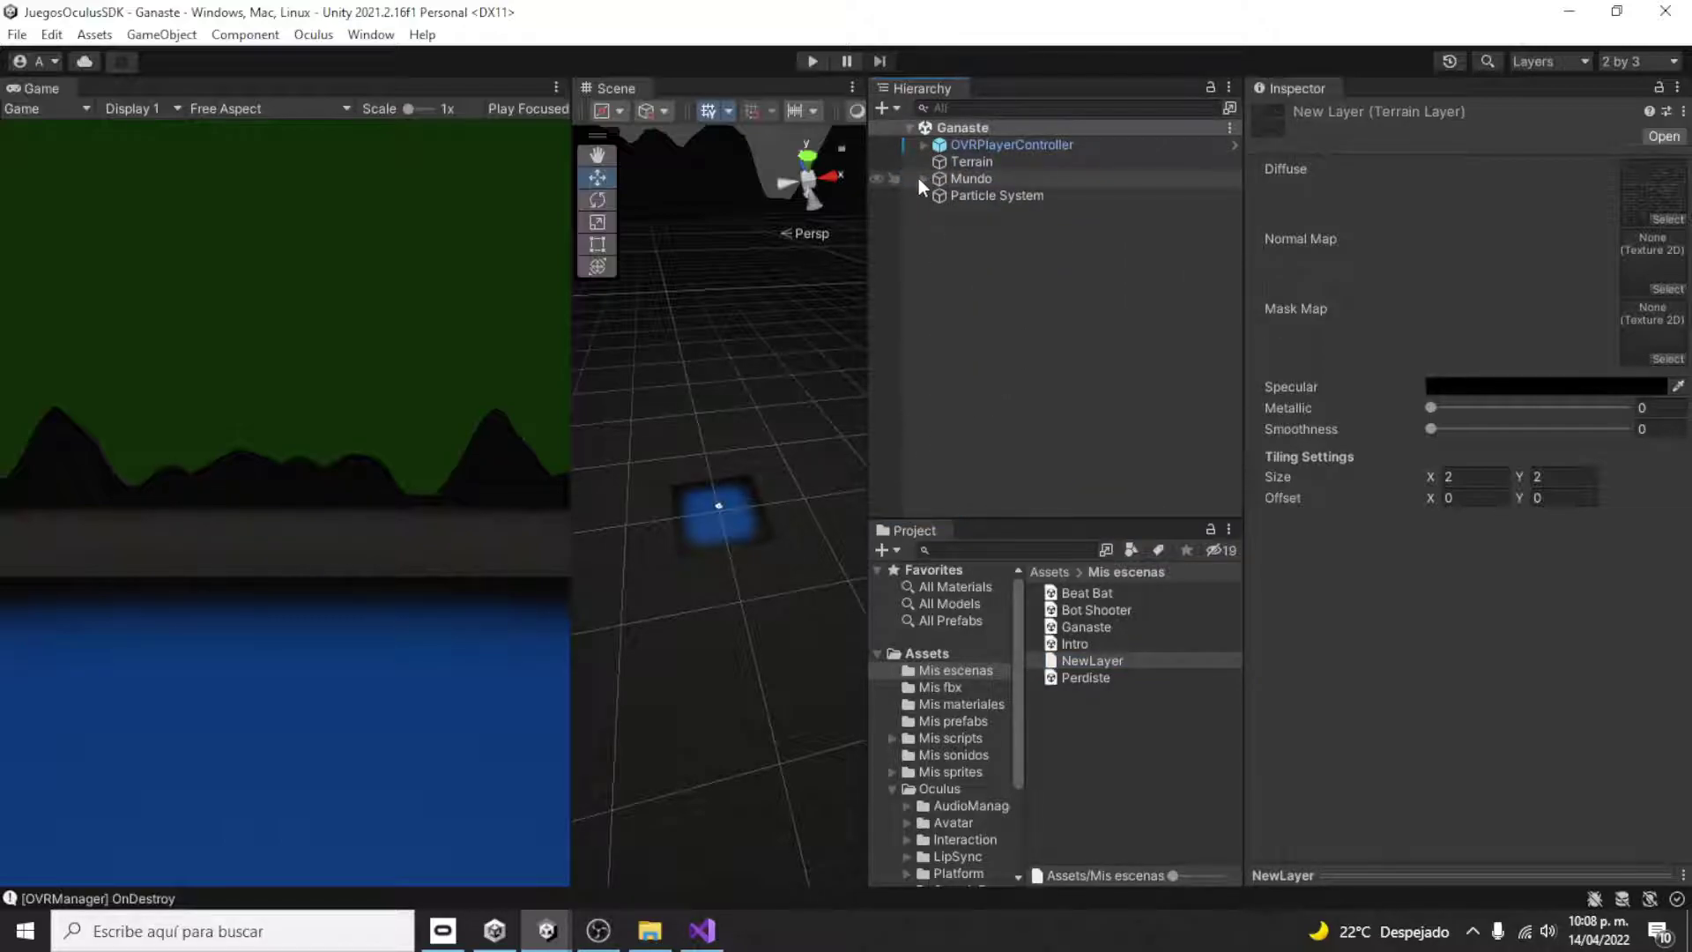